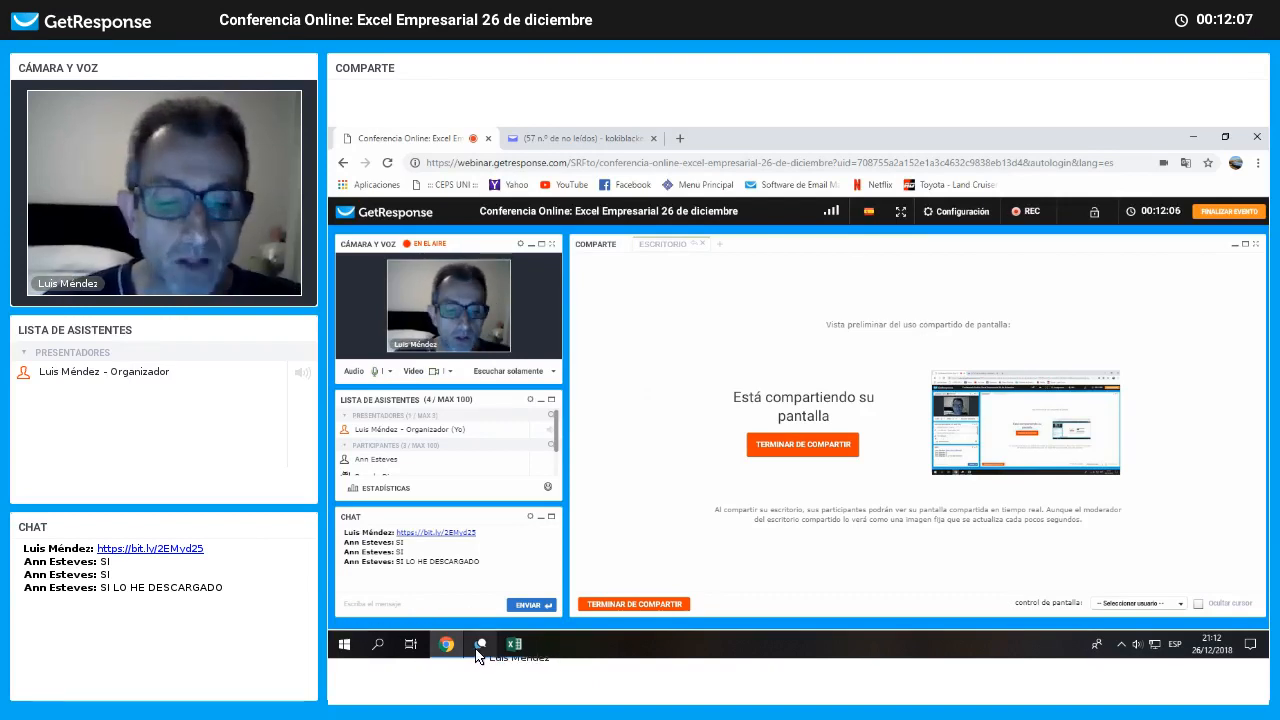
# Switch to the Excel workbook Plantilla Webinar 26.12.18 and review the nominal-rate discount formulas on the FORMULAS sheet
pyautogui.moveTo(474, 658)
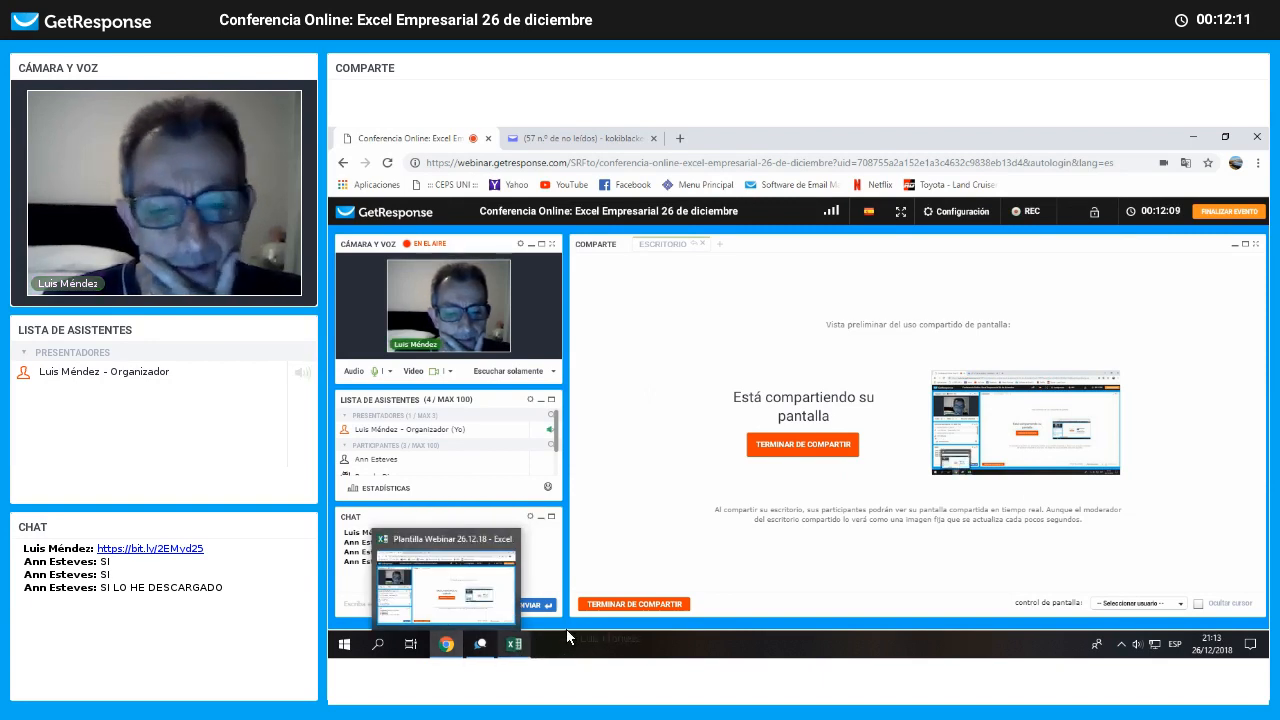
pyautogui.click(515, 644)
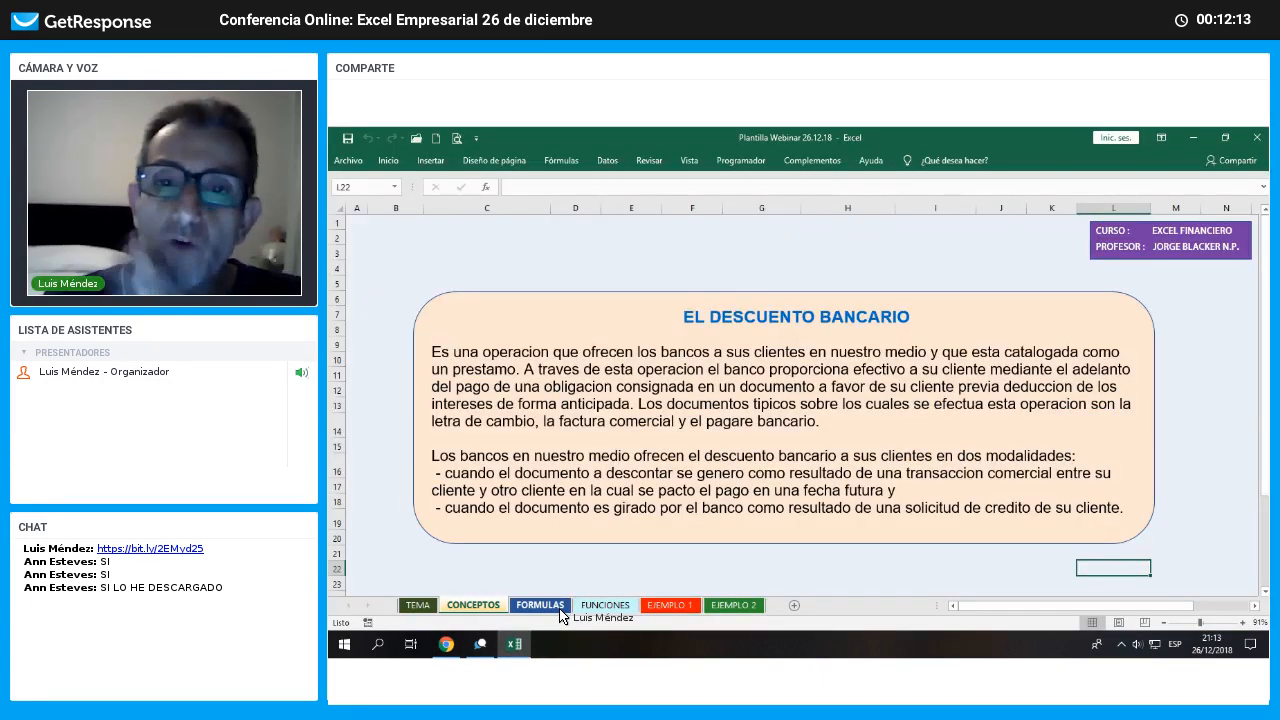
pyautogui.click(558, 607)
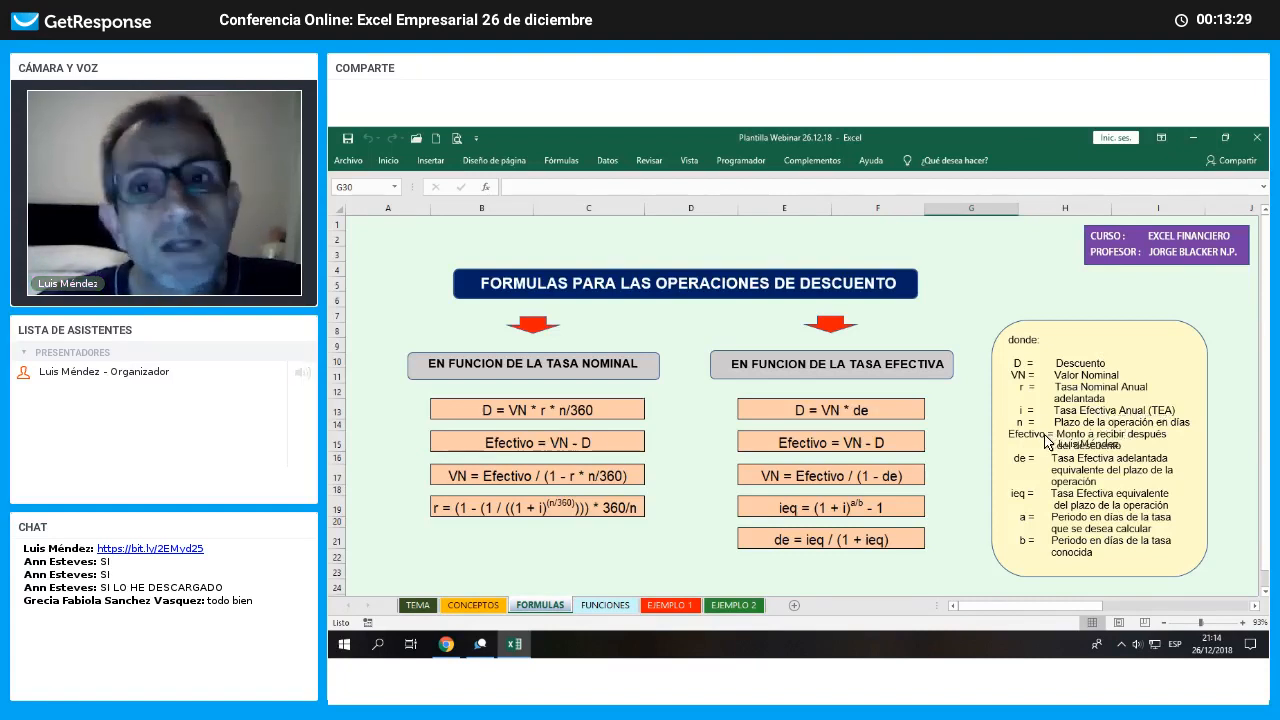
pyautogui.click(418, 512)
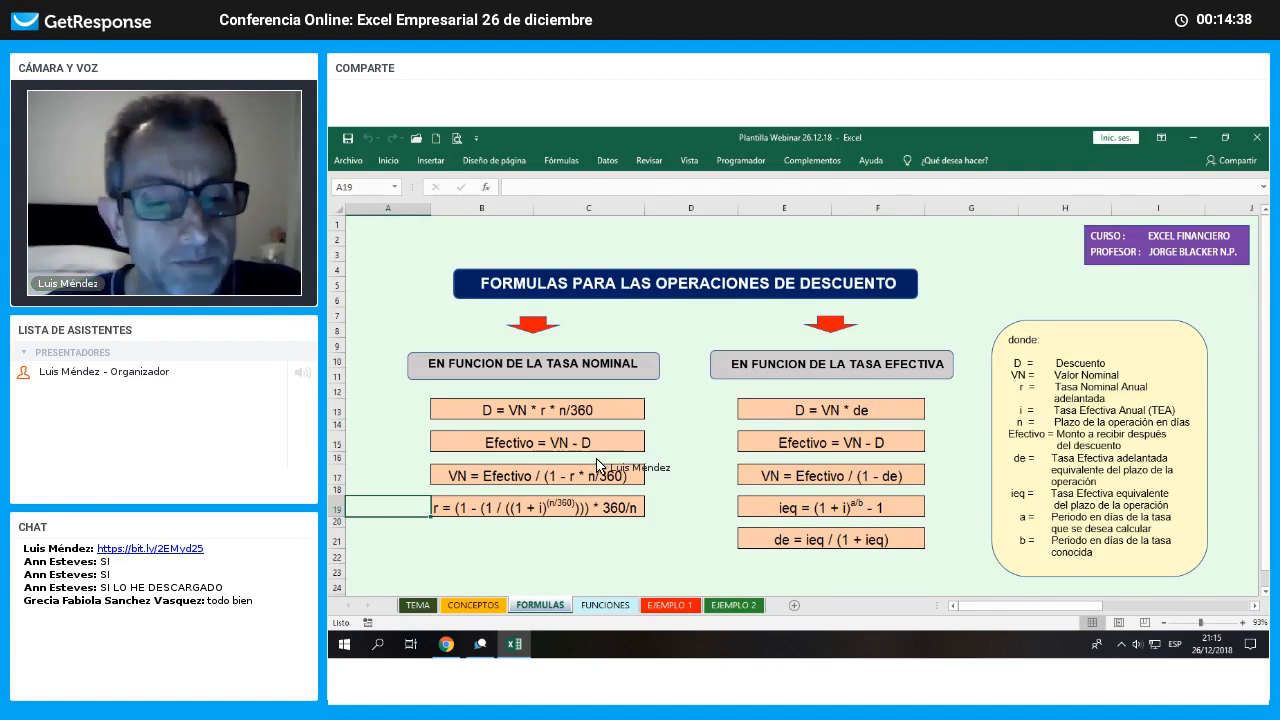
# Highlight each of the two discount modalities in the EL DESCUENTO BANCARIO text on the CONCEPTOS sheet
pyautogui.click(468, 606)
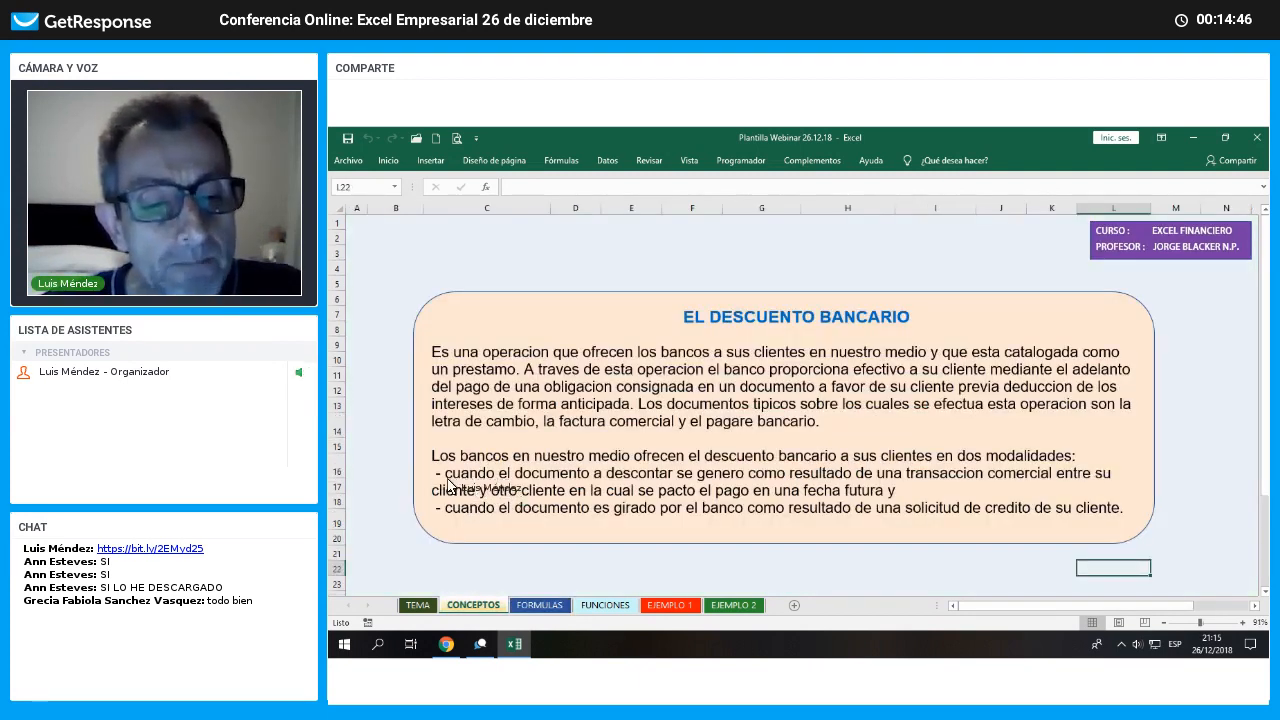
pyautogui.moveTo(437, 477); pyautogui.dragTo(910, 497)
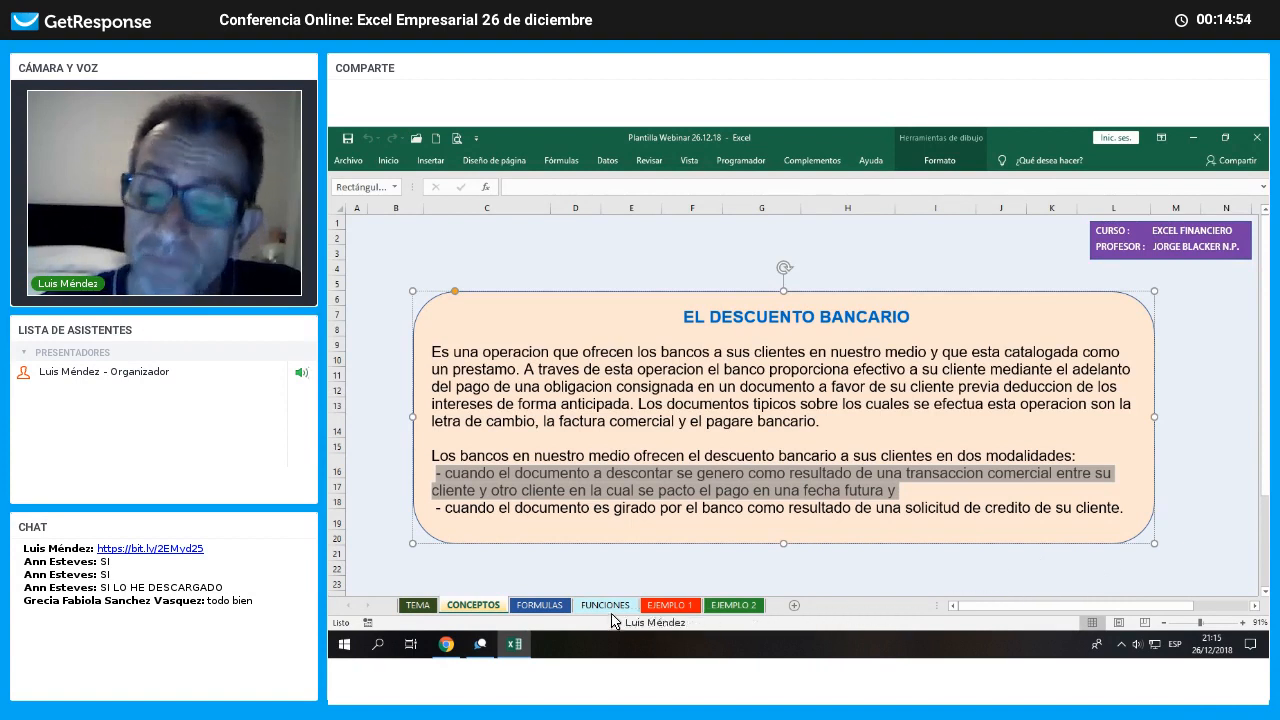
pyautogui.click(566, 605)
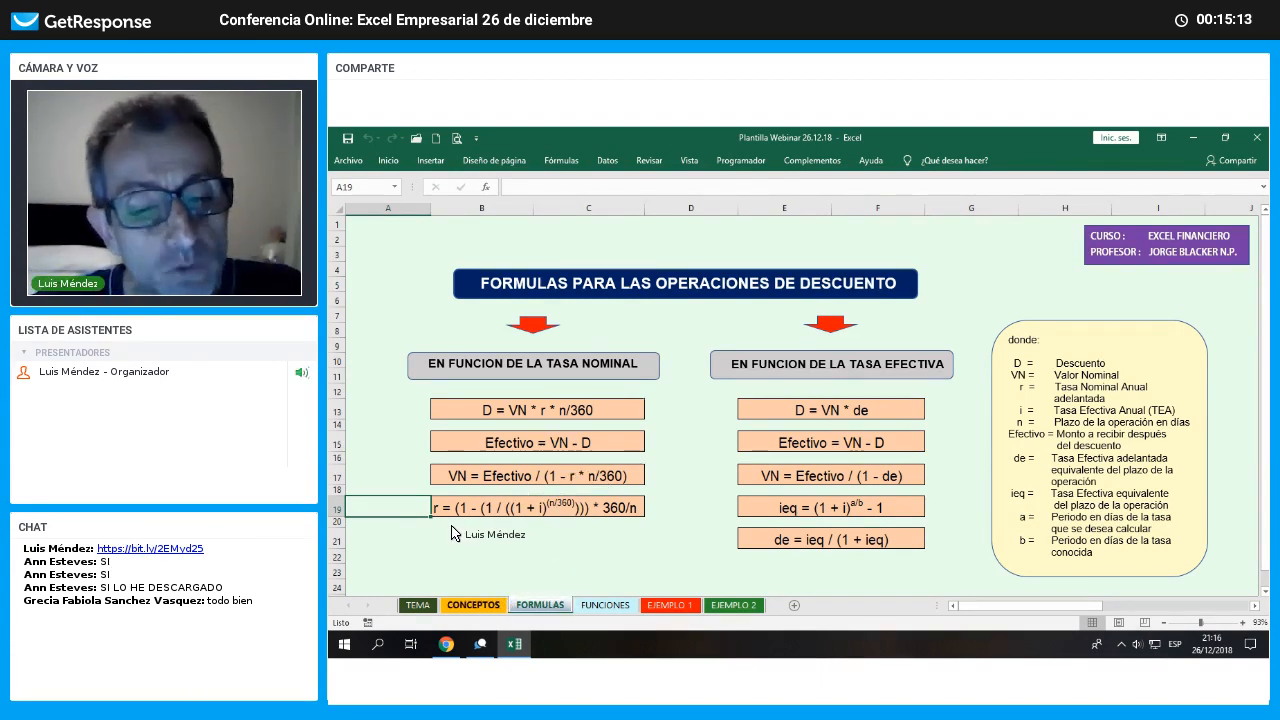
pyautogui.moveTo(446, 512); pyautogui.dragTo(1103, 541)
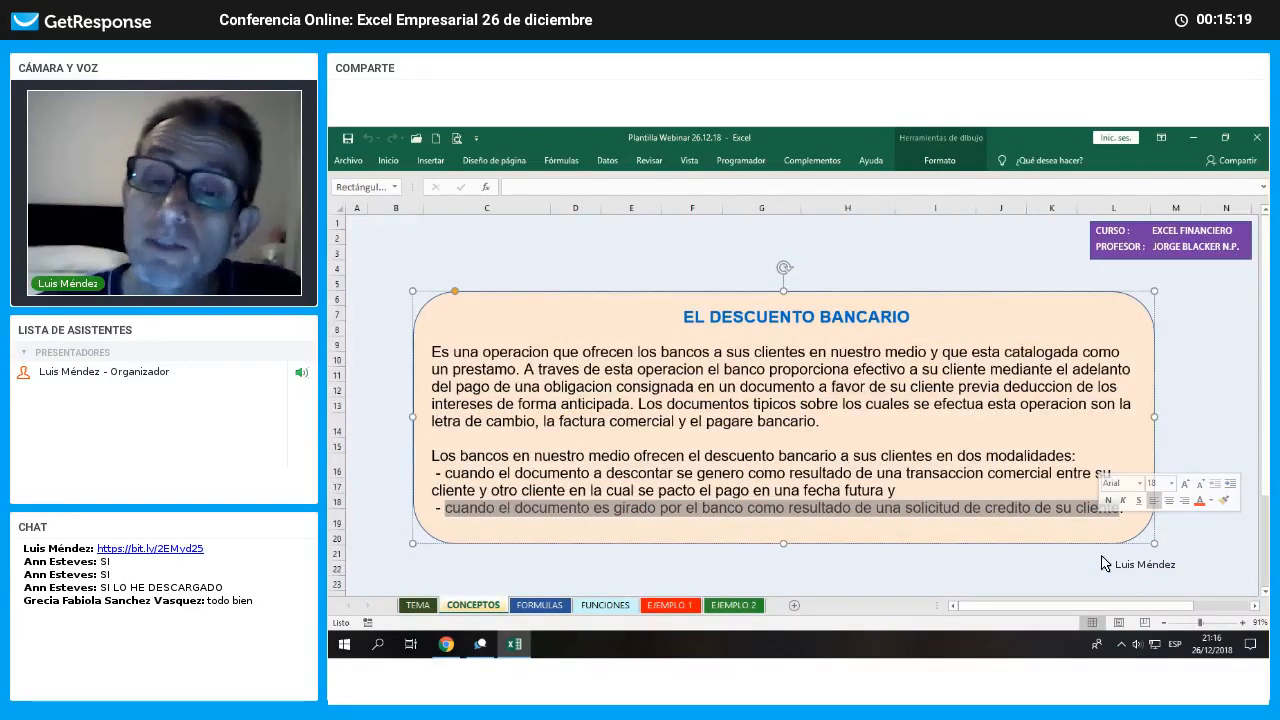
pyautogui.click(1066, 574)
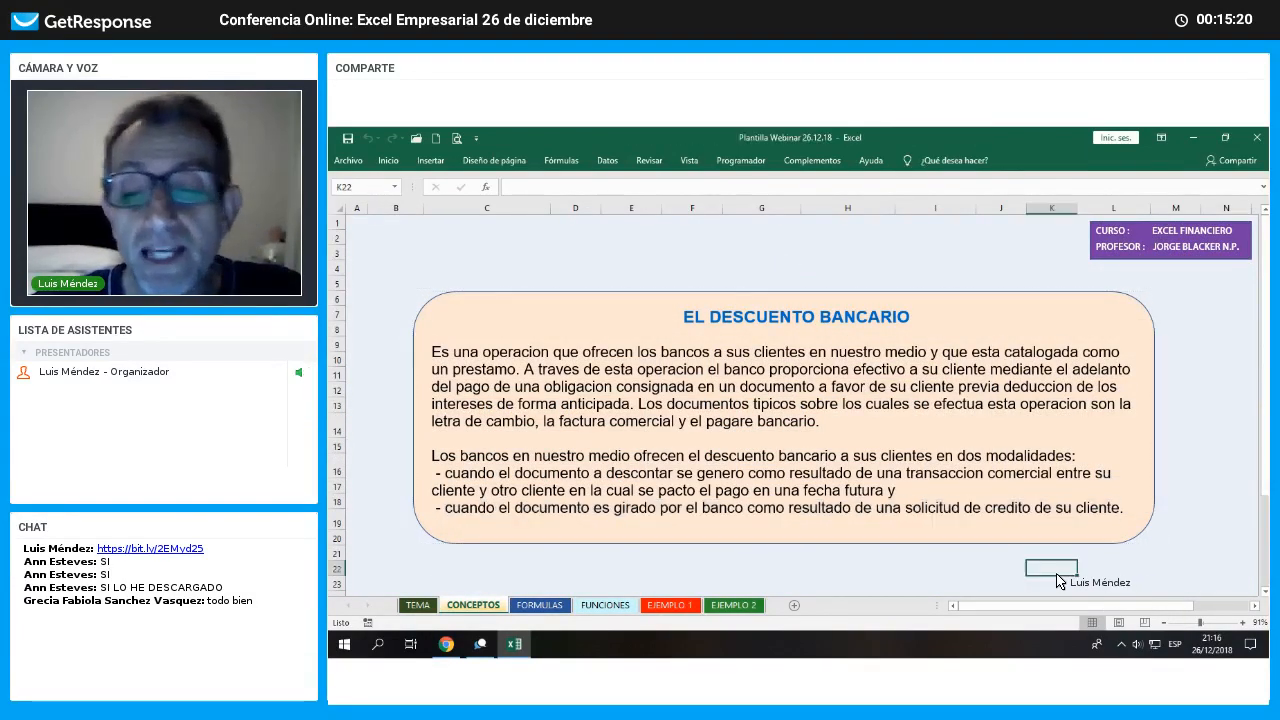
# Return to the FORMULAS sheet and highlight the definition of de in the legend of variables
pyautogui.click(535, 605)
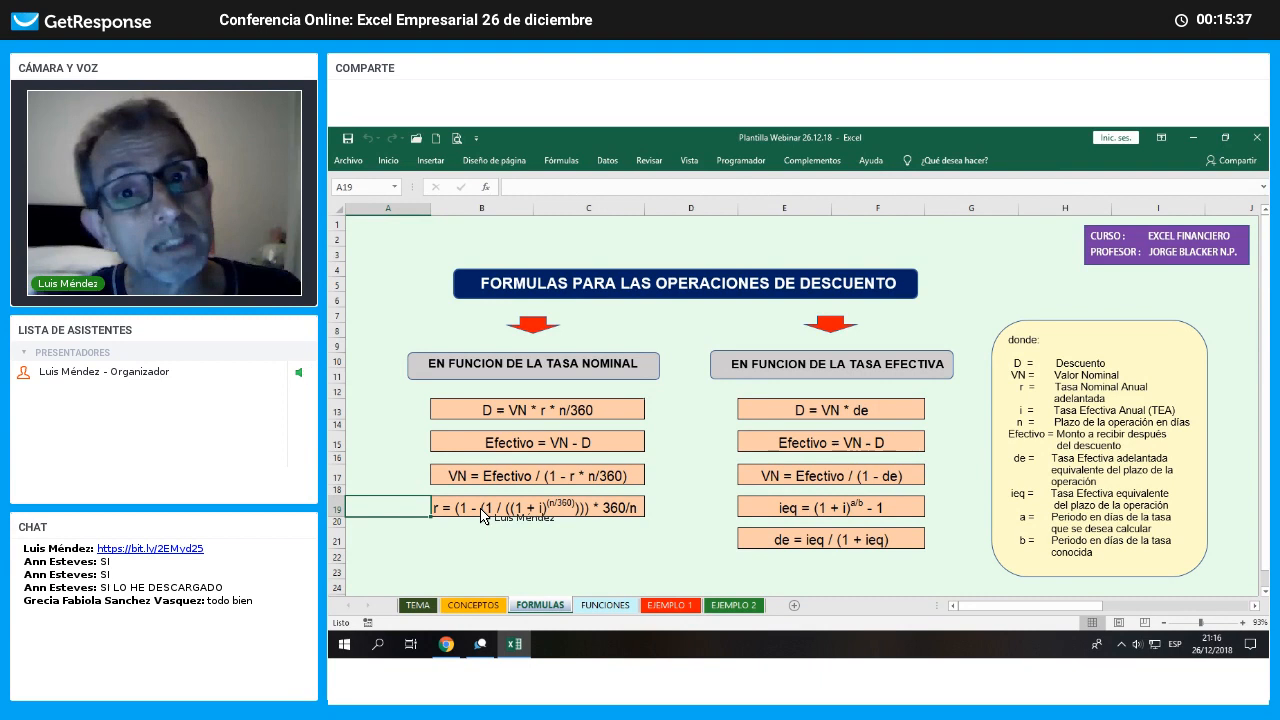
pyautogui.click(405, 479)
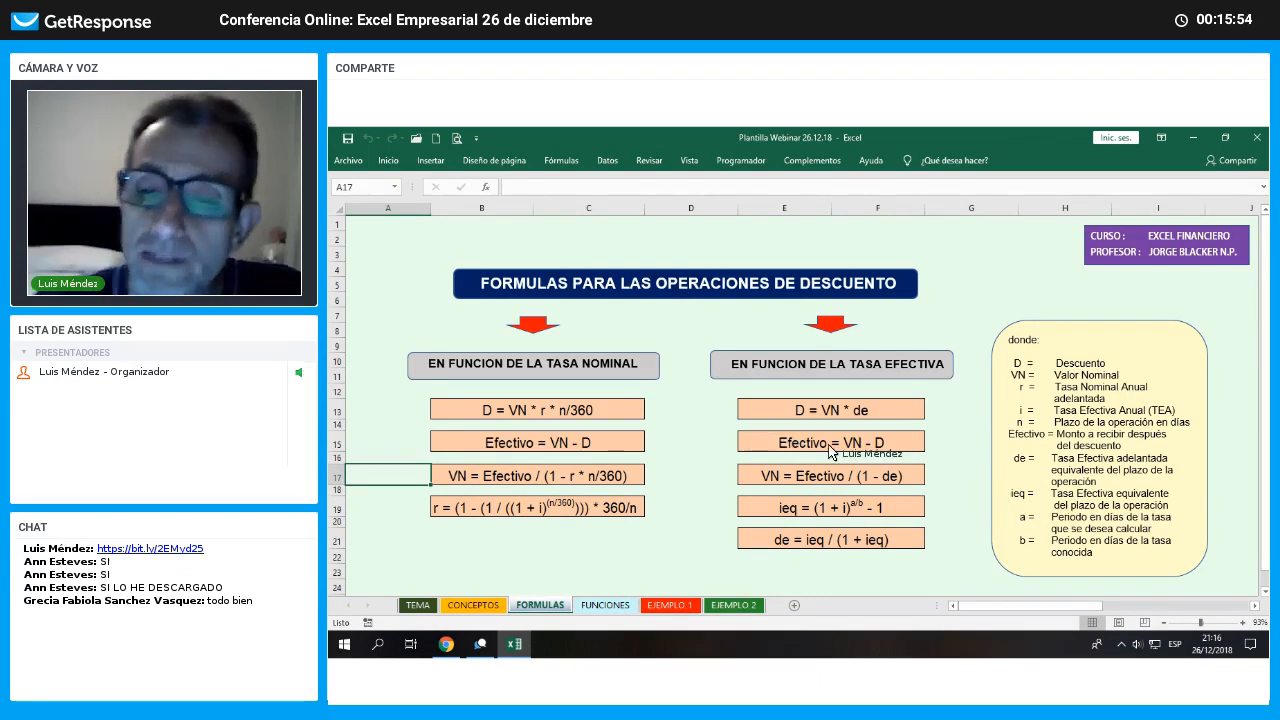
pyautogui.click(962, 413)
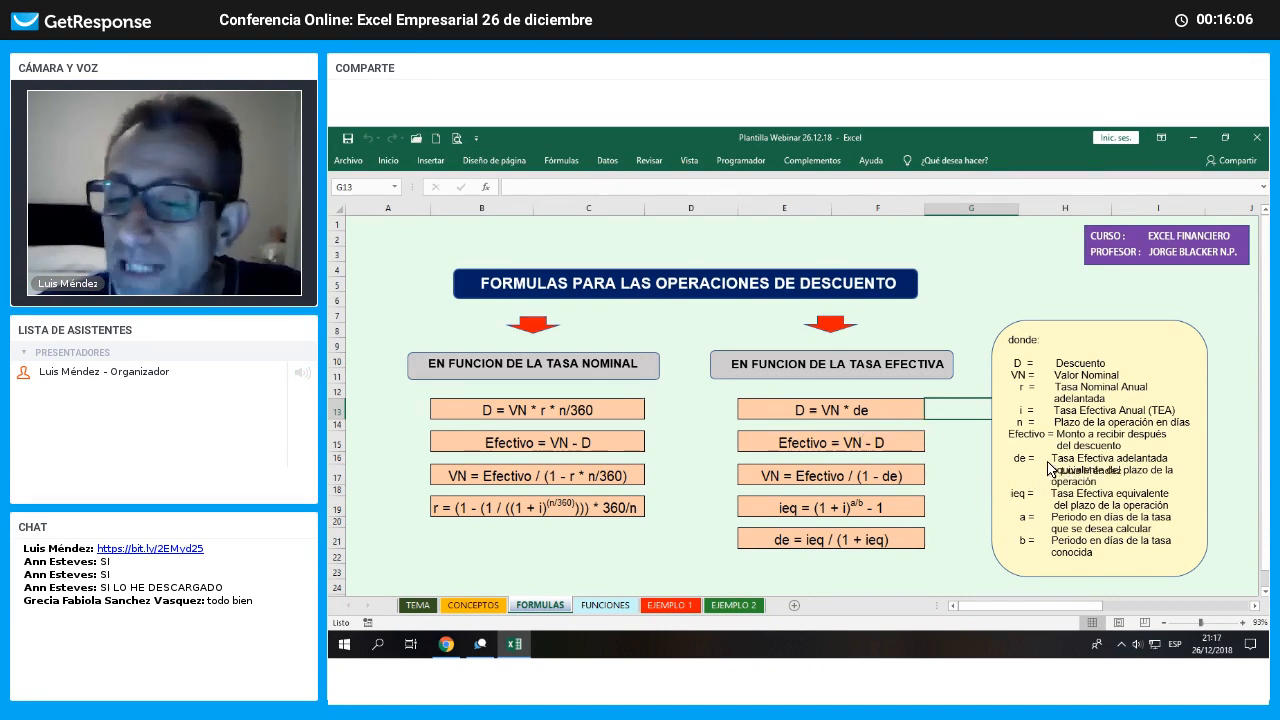
pyautogui.moveTo(1052, 465); pyautogui.dragTo(1171, 486)
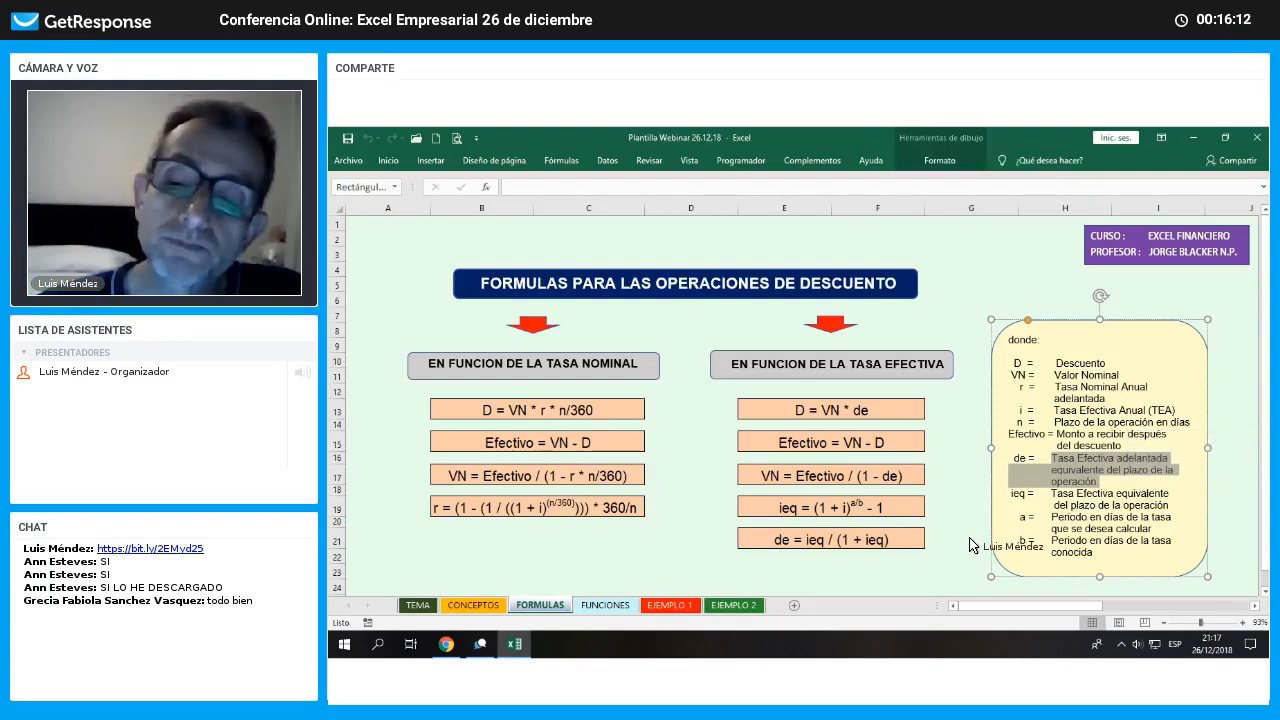
pyautogui.click(970, 545)
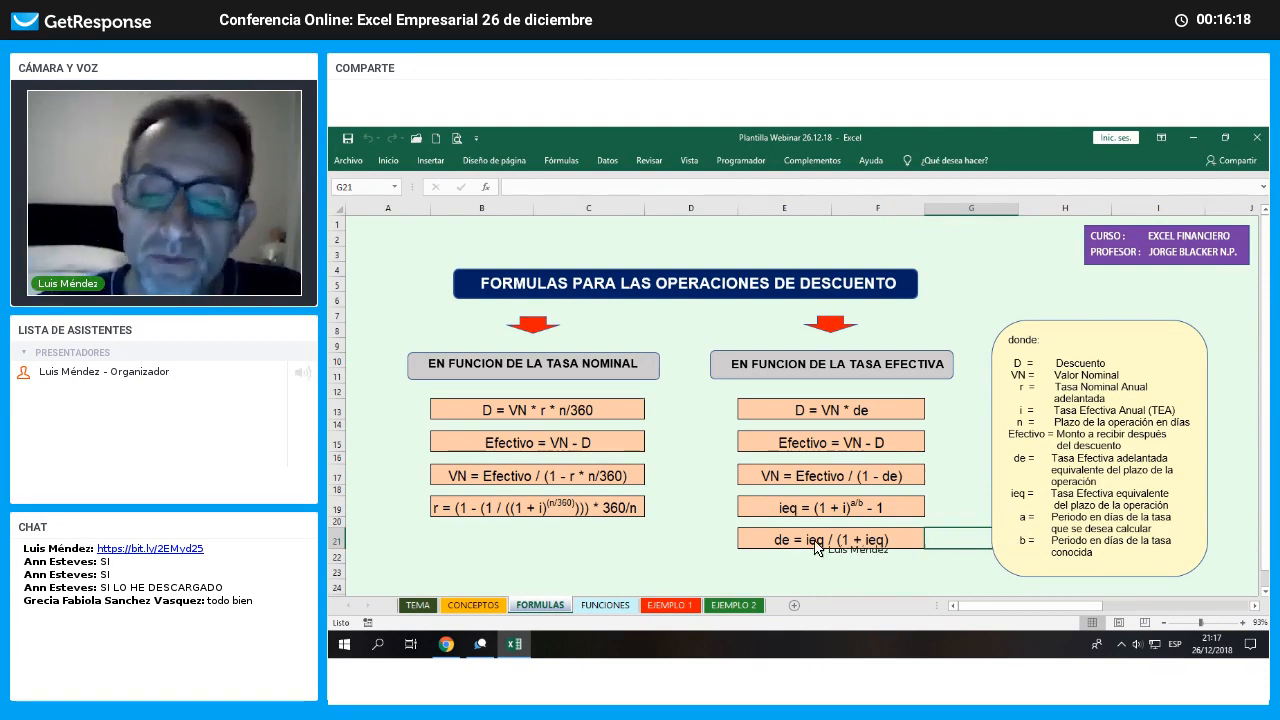
# Examine the effective-rate formulas for ieq, de and D on the FORMULAS sheet
pyautogui.click(717, 512)
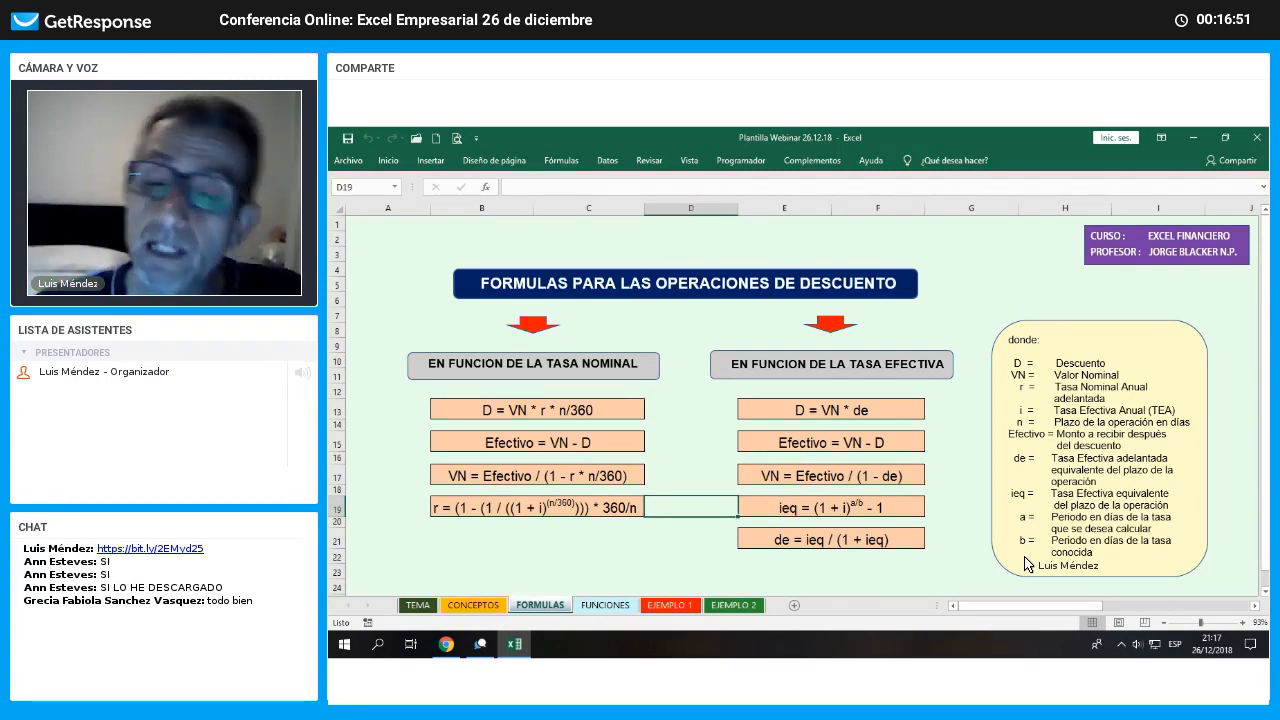
pyautogui.press('Down')
pyautogui.press('Down')
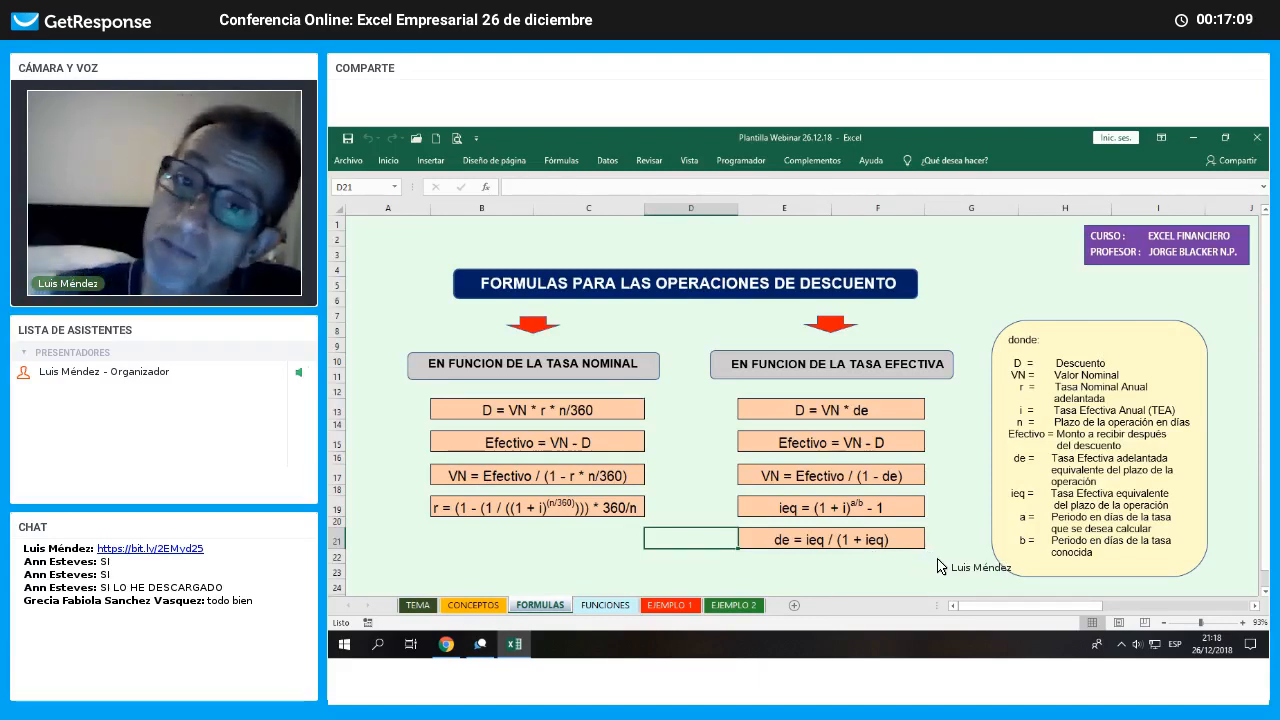
pyautogui.click(876, 418)
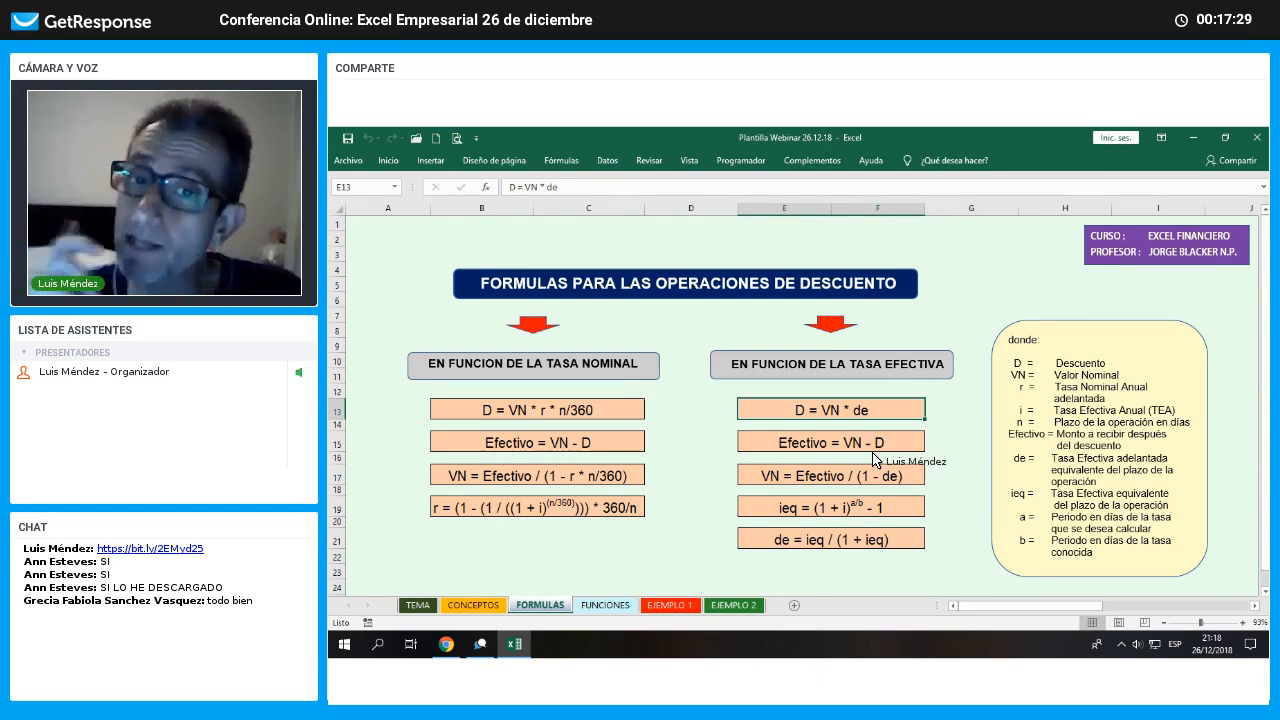
# Recheck the CONCEPTOS sheet, and go through the effective-rate formulas on the FORMULAS sheet row by row
pyautogui.click(498, 606)
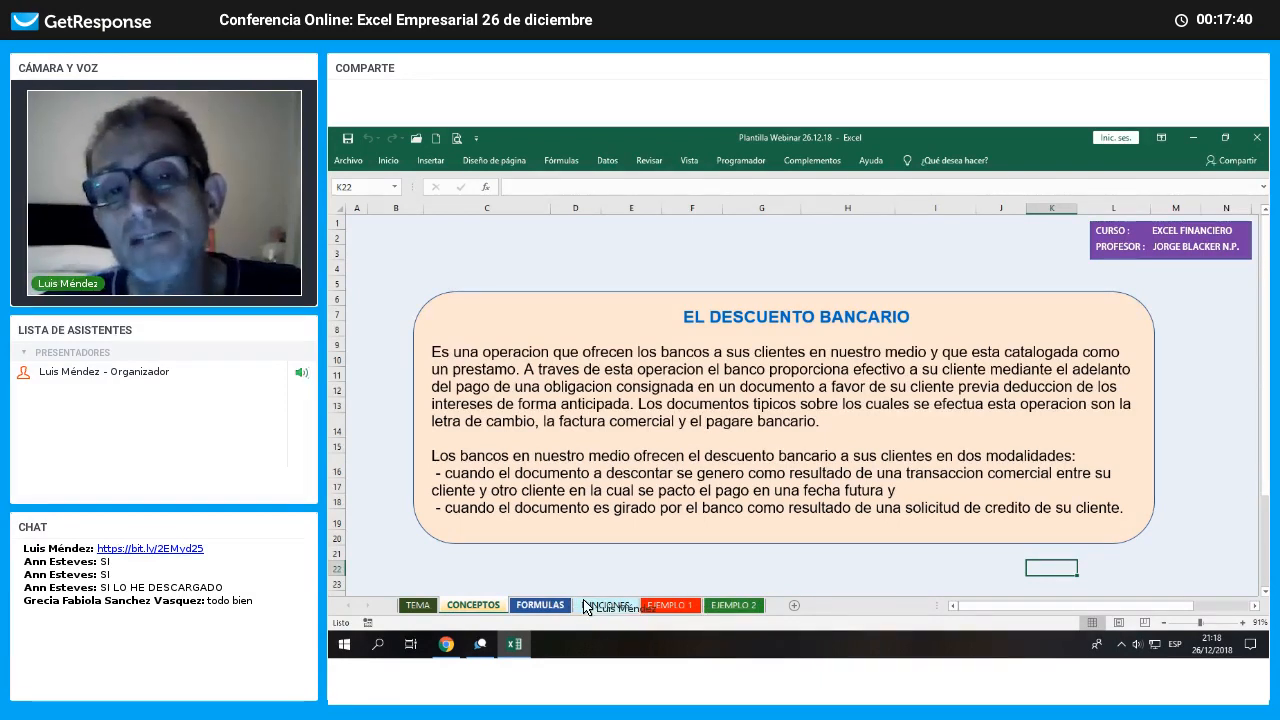
pyautogui.hotkey('ctrl', 'pagedown')
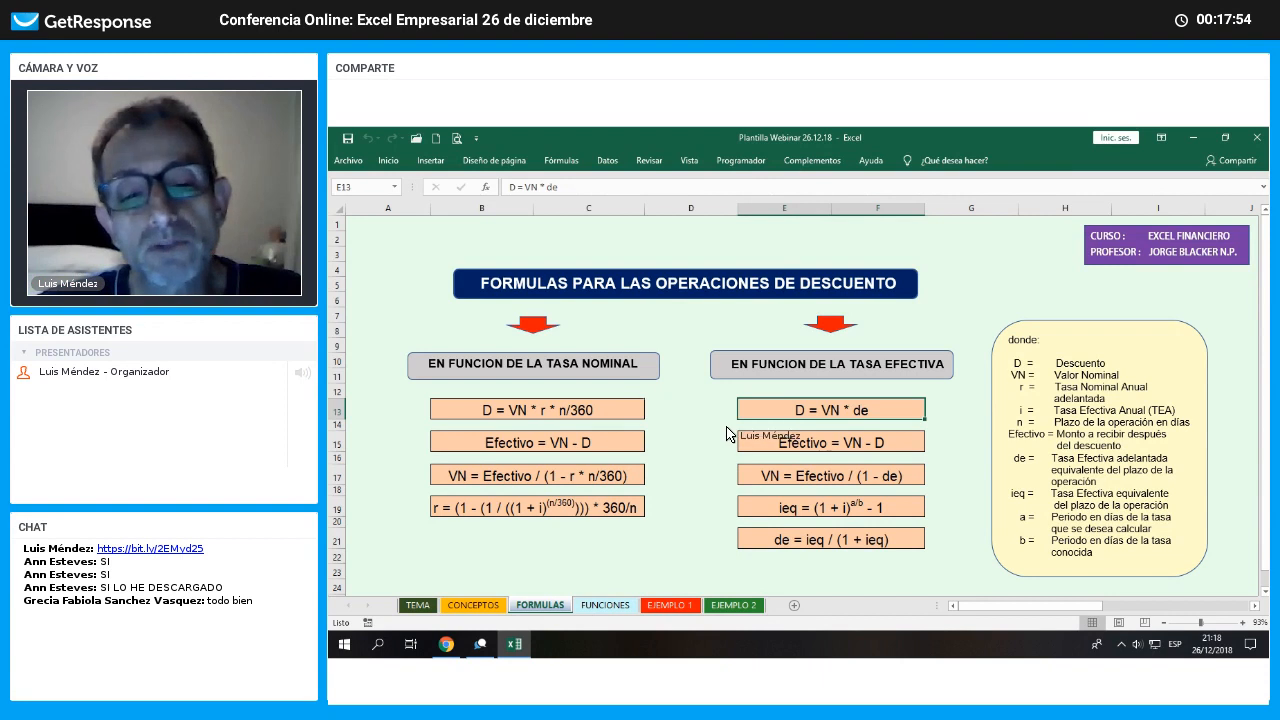
pyautogui.moveTo(726, 413); pyautogui.dragTo(733, 441)
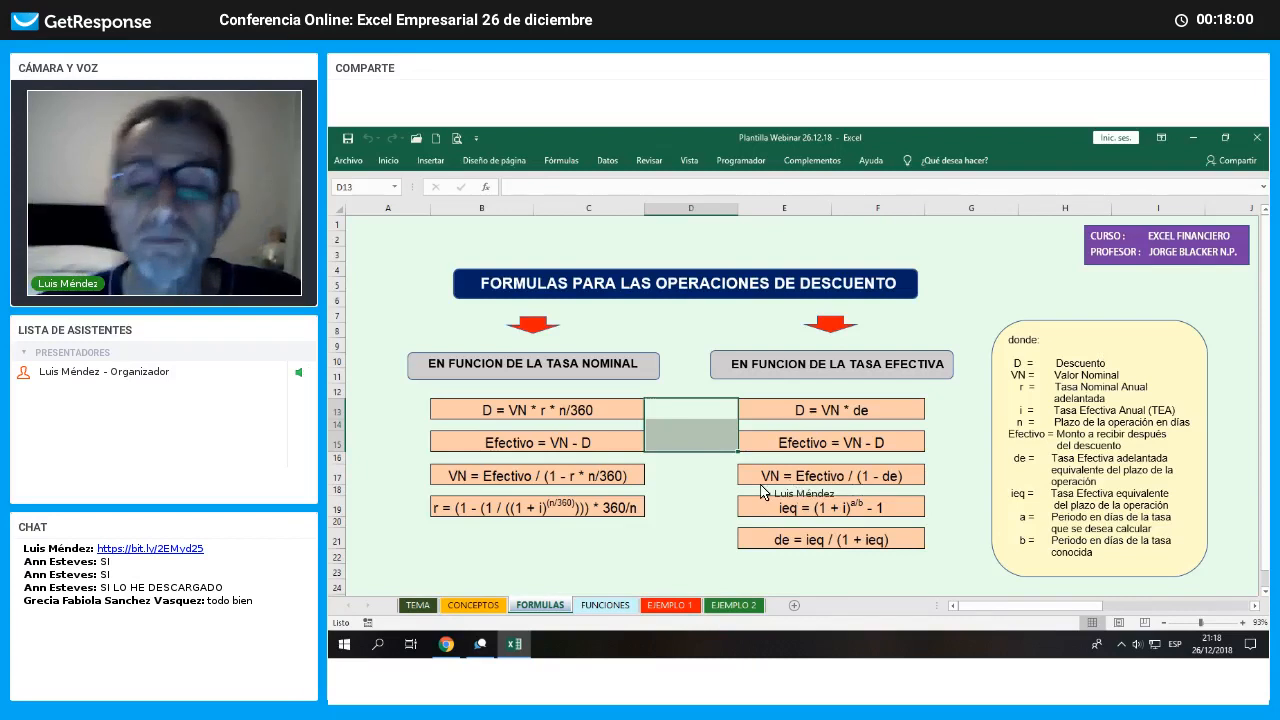
pyautogui.click(715, 480)
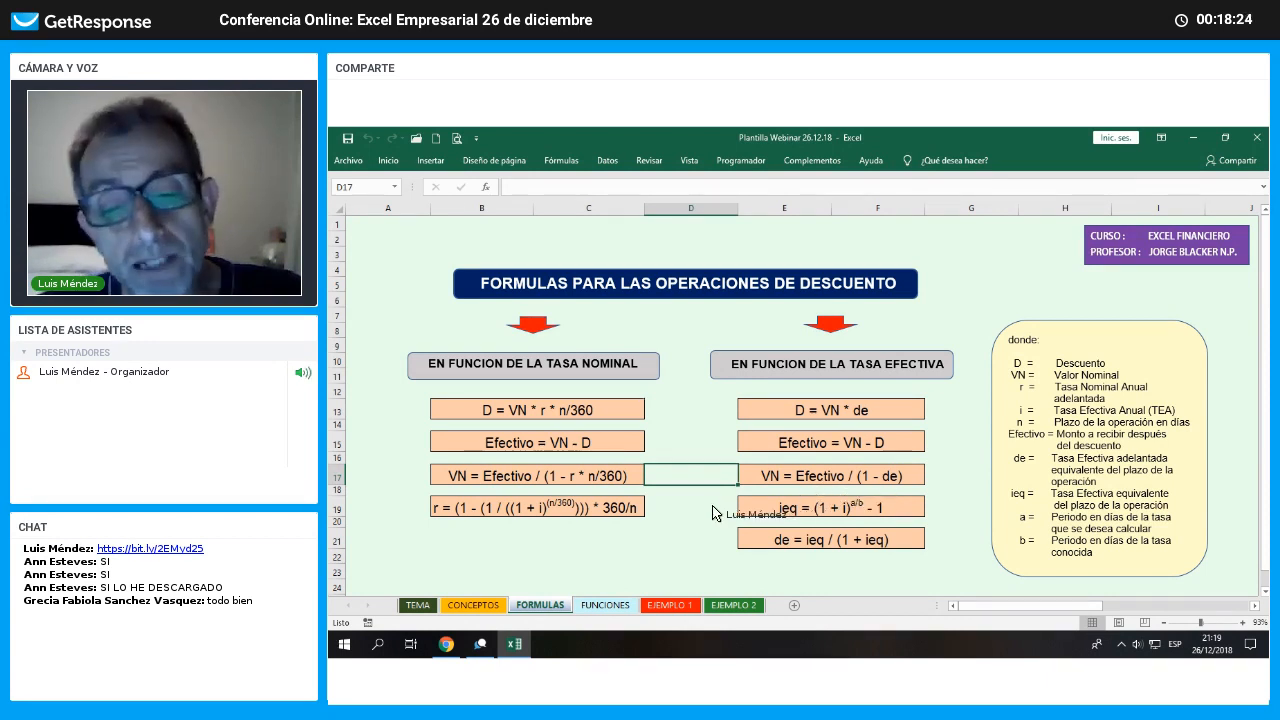
pyautogui.moveTo(714, 511); pyautogui.dragTo(713, 548)
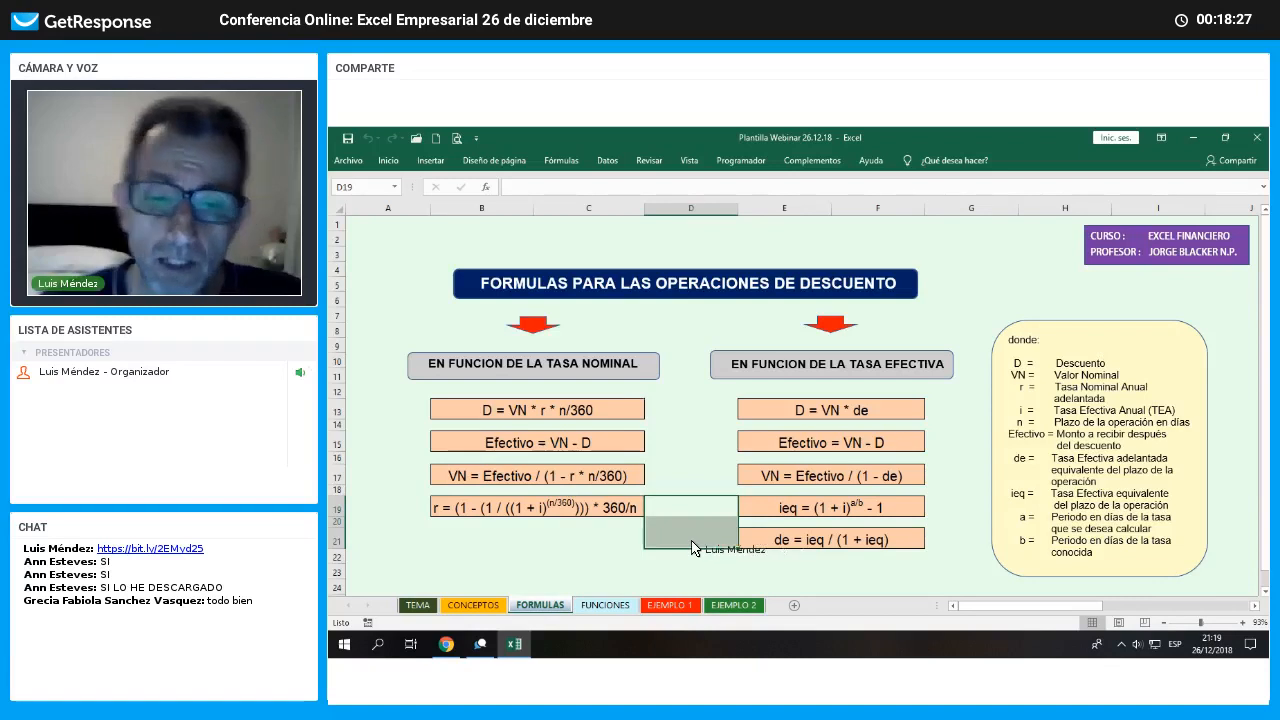
pyautogui.click(601, 571)
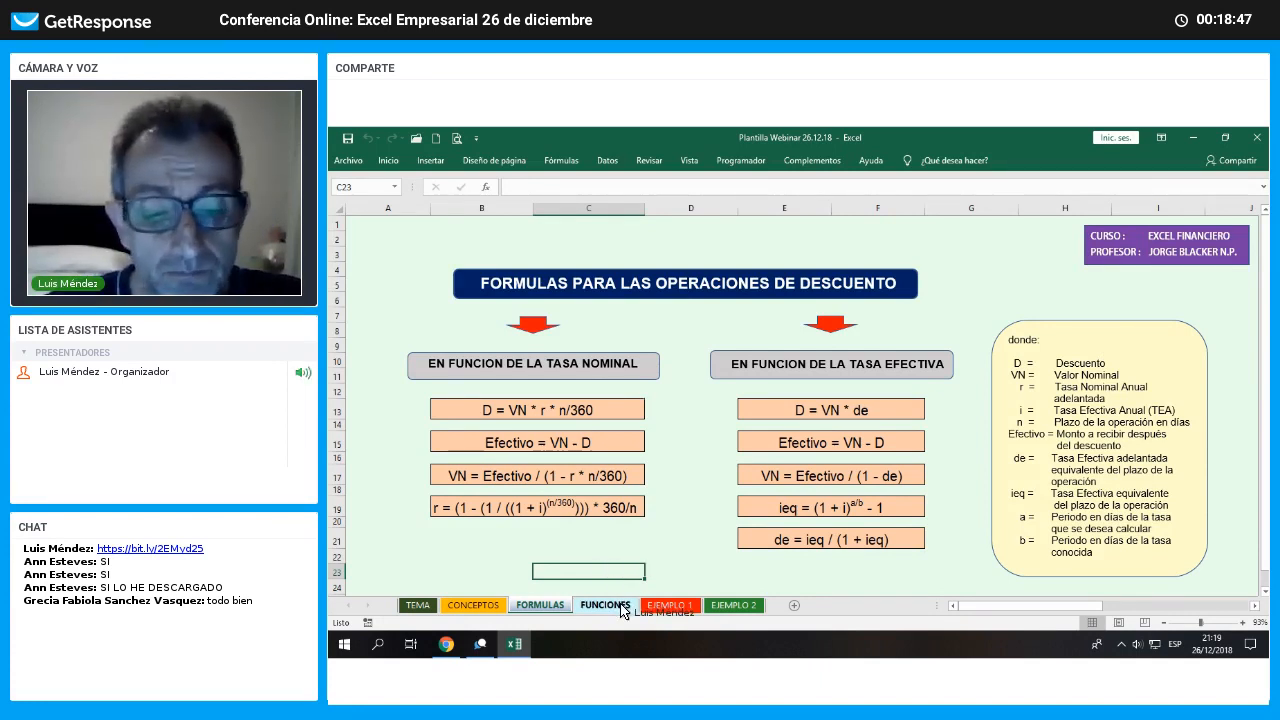
# Compare the discount functions on the FUNCIONES sheet with the nominal-rate formula Efectivo = VN - D on the FORMULAS sheet
pyautogui.click(605, 605)
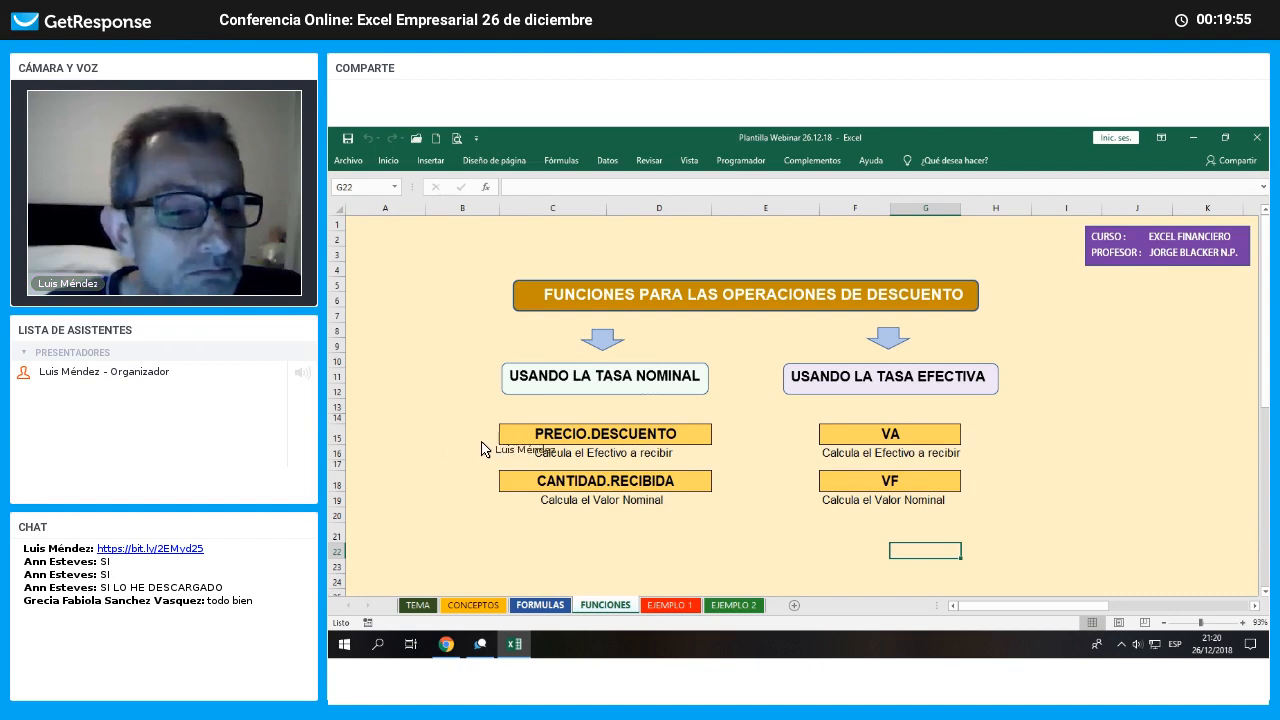
pyautogui.hotkey('ctrl', 'pageup')
pyautogui.moveTo(480, 443); pyautogui.dragTo(629, 452)
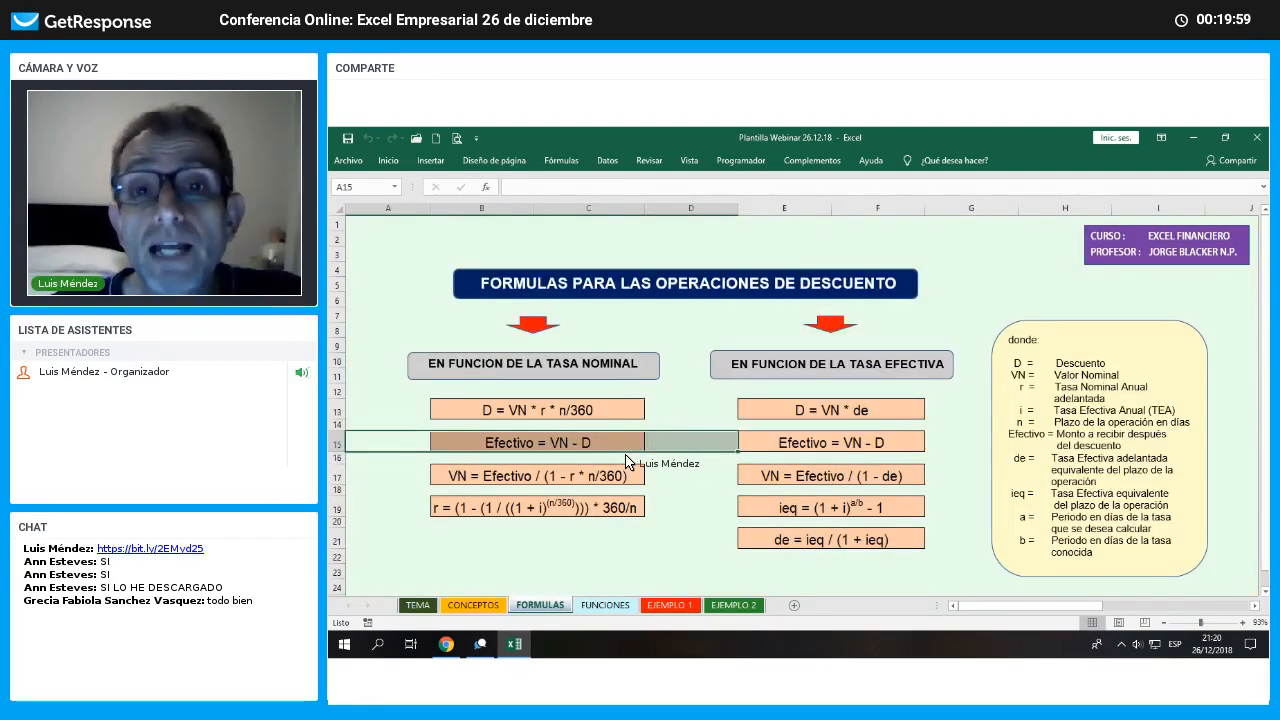
pyautogui.click(620, 605)
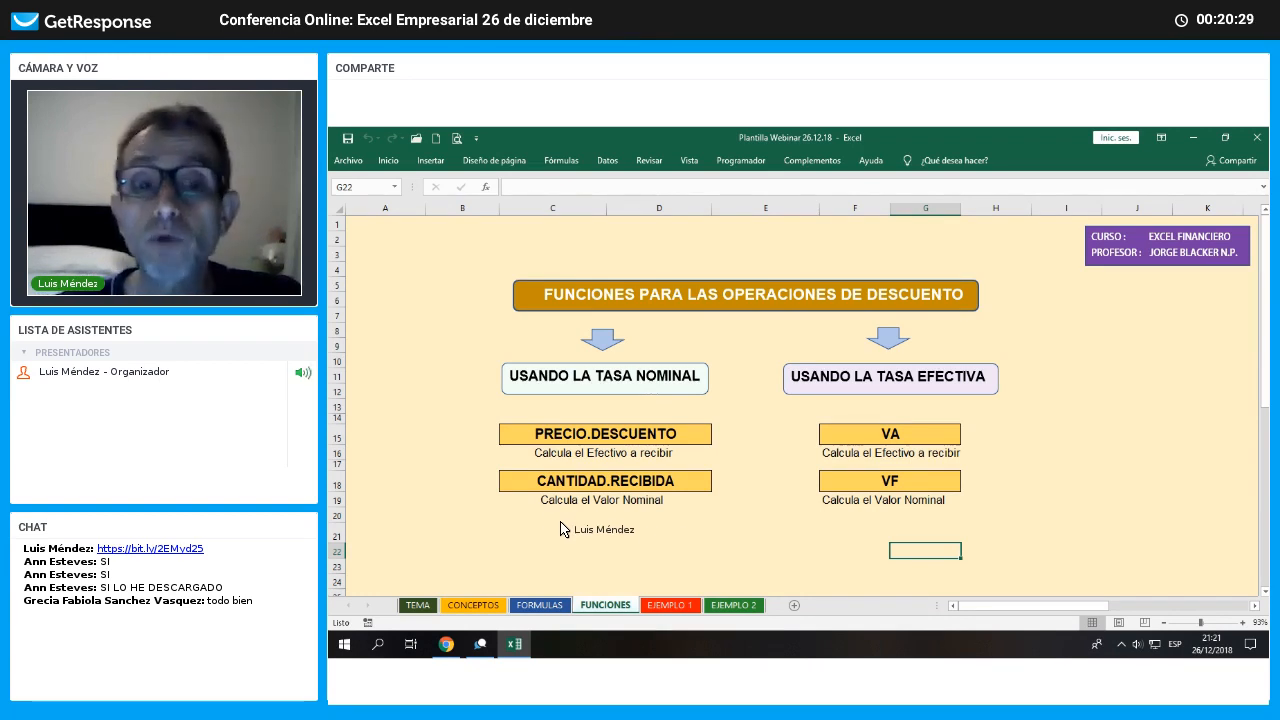
# Review the PRECIO.DESCUENTO and CANTIDAD.RECIBIDA functions, checking them against the formula for r on the FORMULAS sheet
pyautogui.click(472, 487)
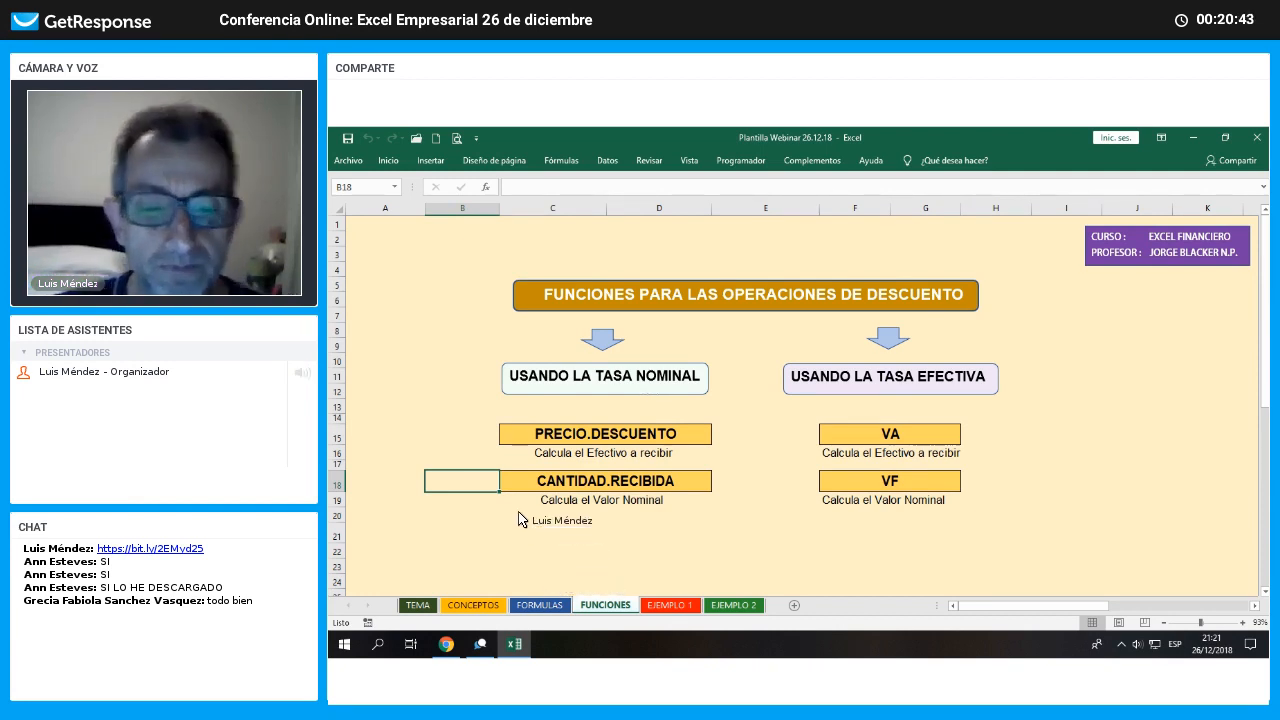
pyautogui.moveTo(490, 442); pyautogui.dragTo(493, 512)
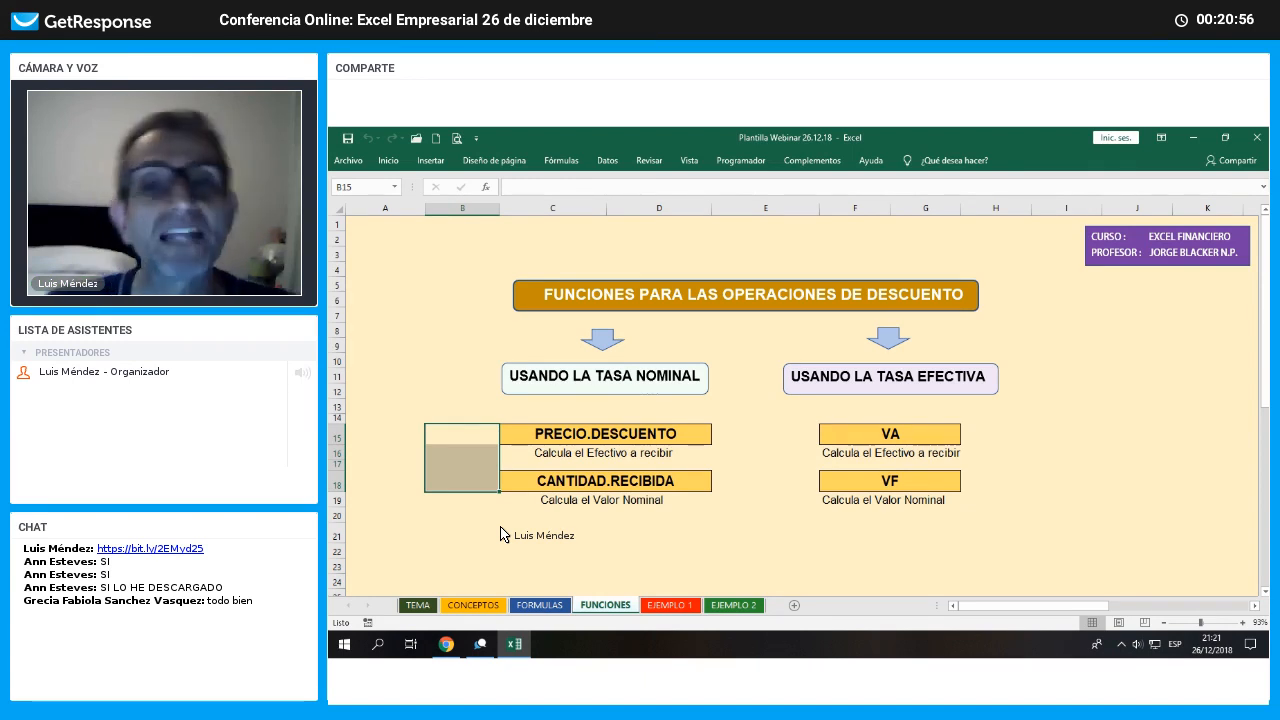
pyautogui.click(545, 604)
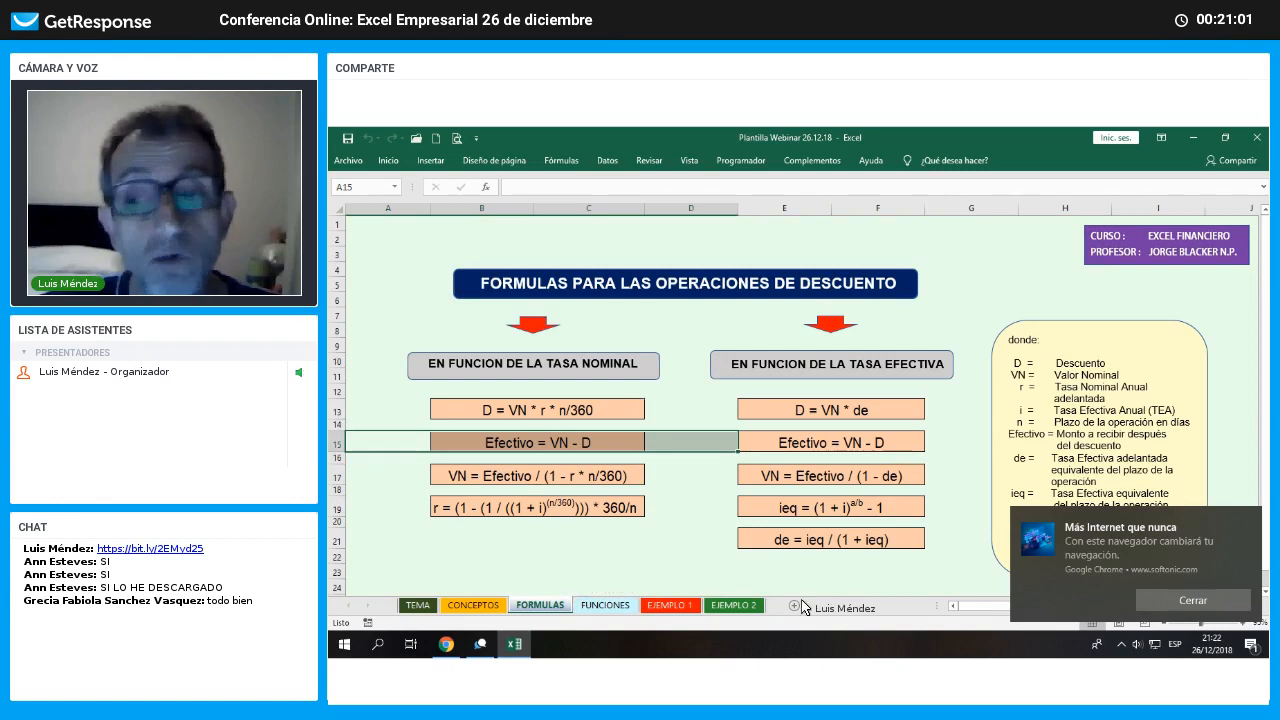
pyautogui.click(1191, 597)
pyautogui.click(430, 518)
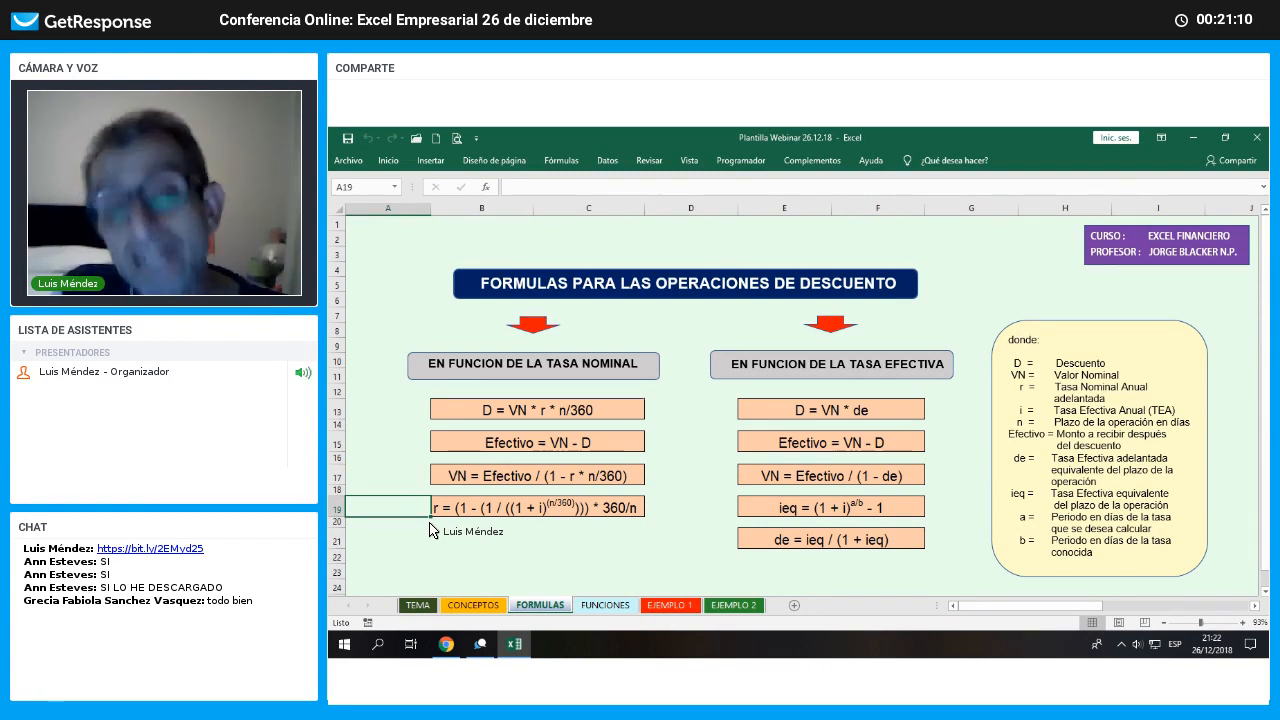
pyautogui.click(617, 610)
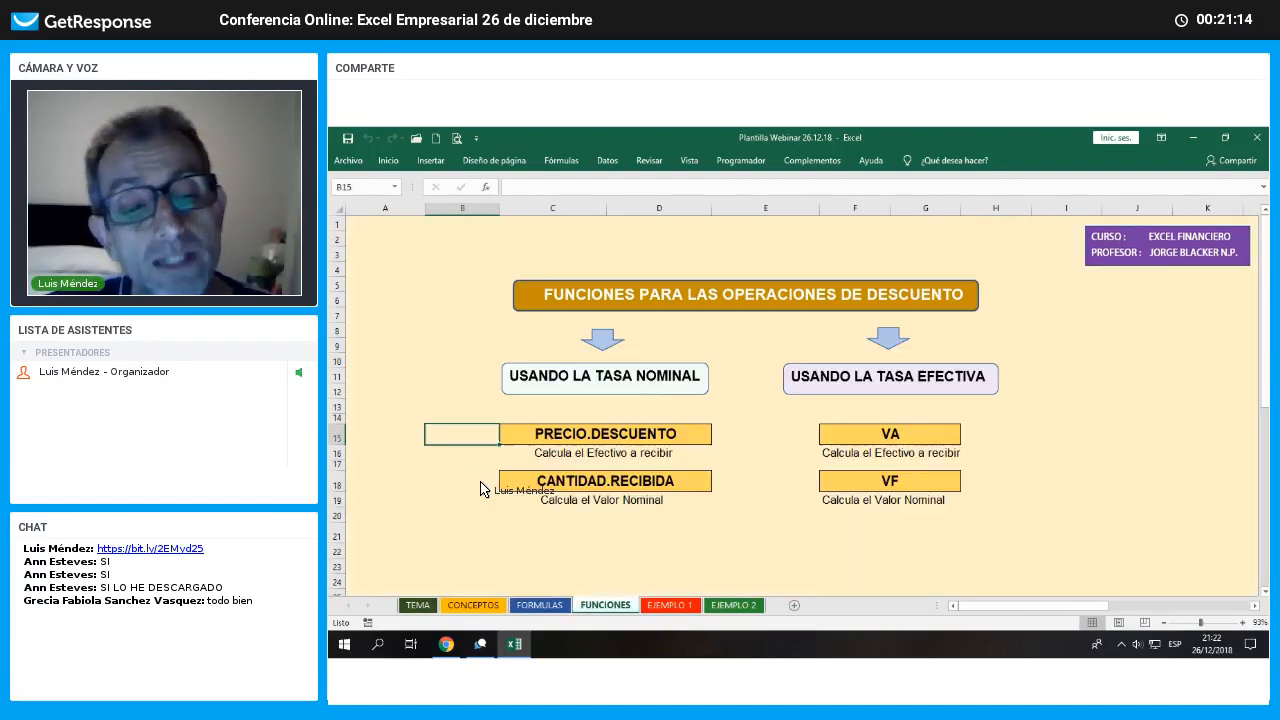
pyautogui.click(480, 486)
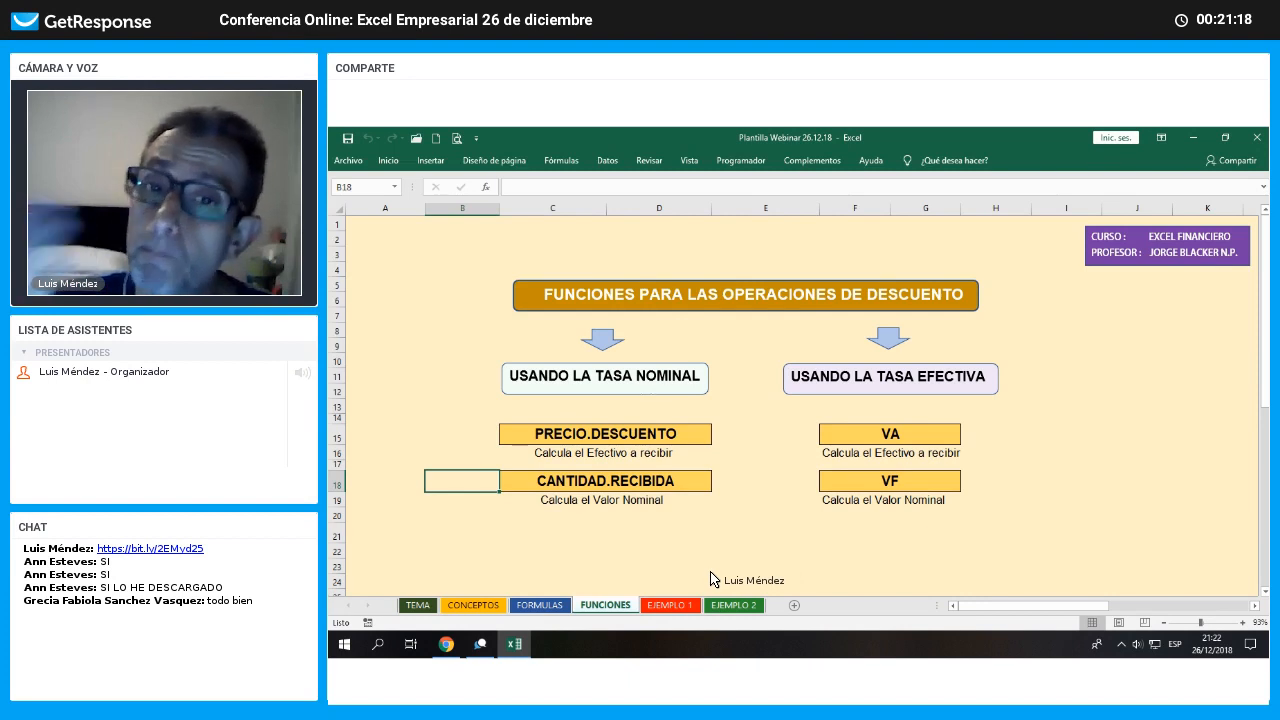
# Examine the VA and VF functions listed for the effective rate on the FUNCIONES sheet
pyautogui.click(1004, 440)
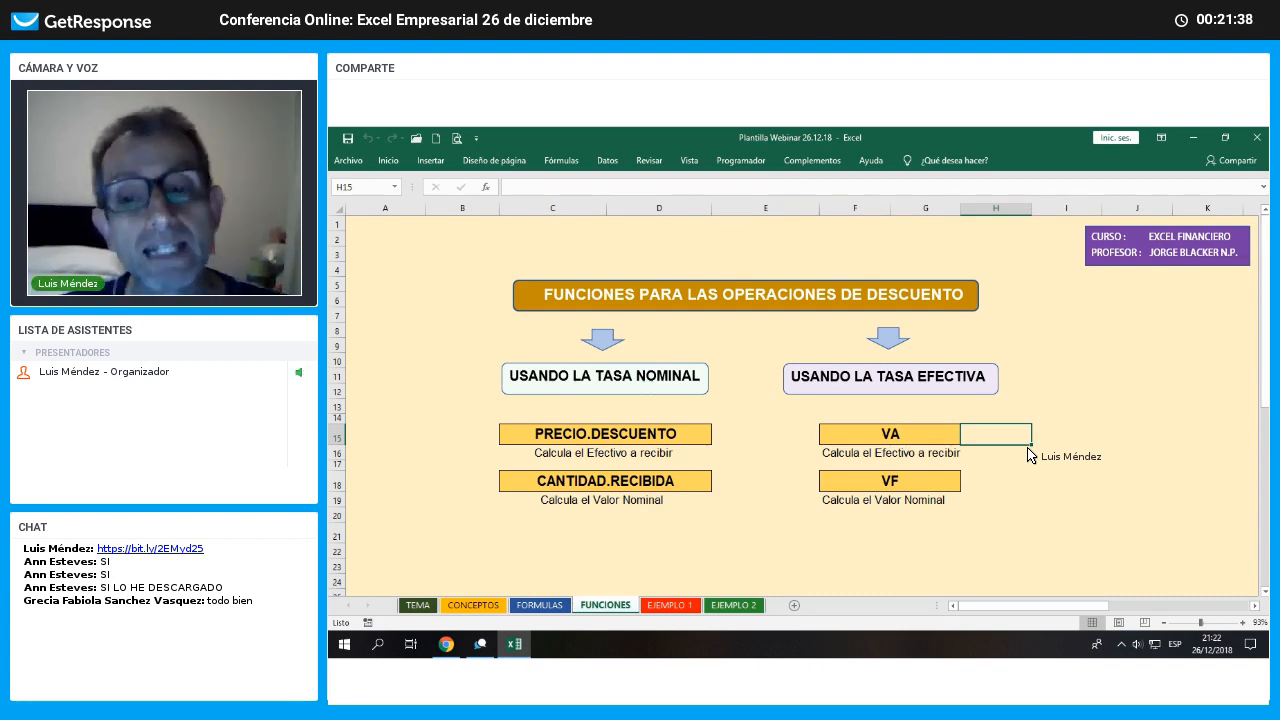
pyautogui.click(955, 435)
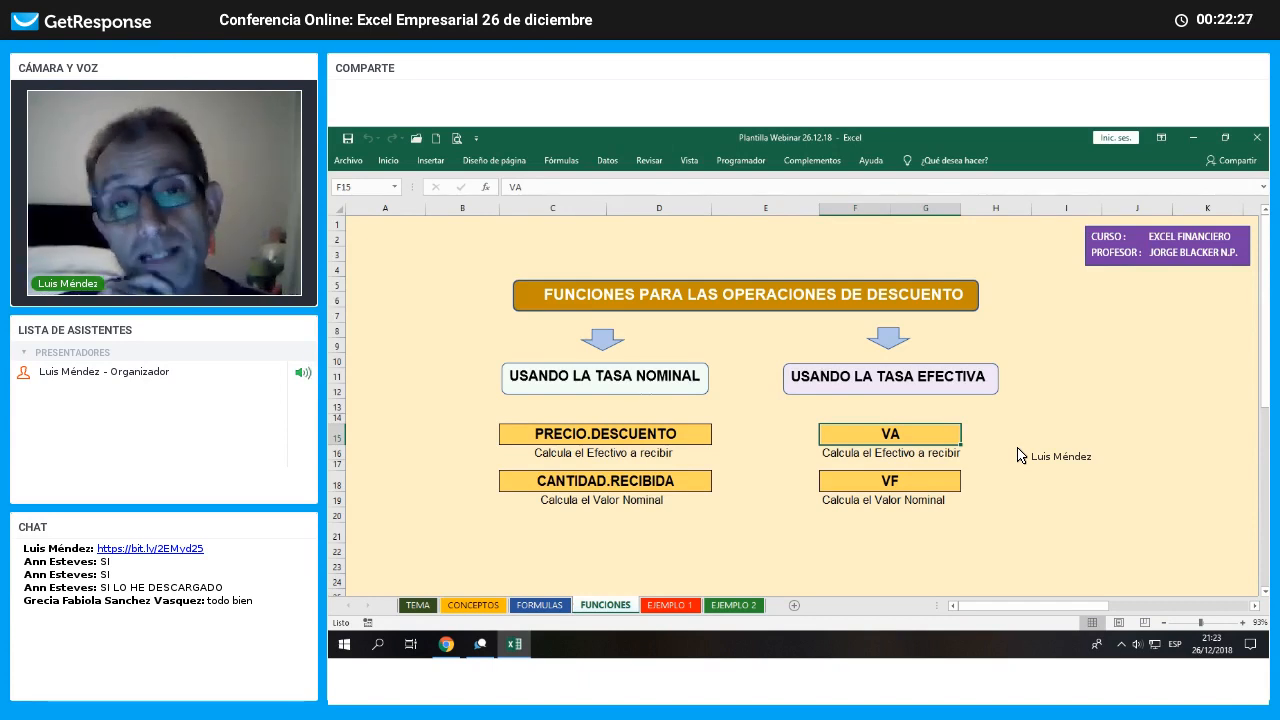
pyautogui.click(950, 483)
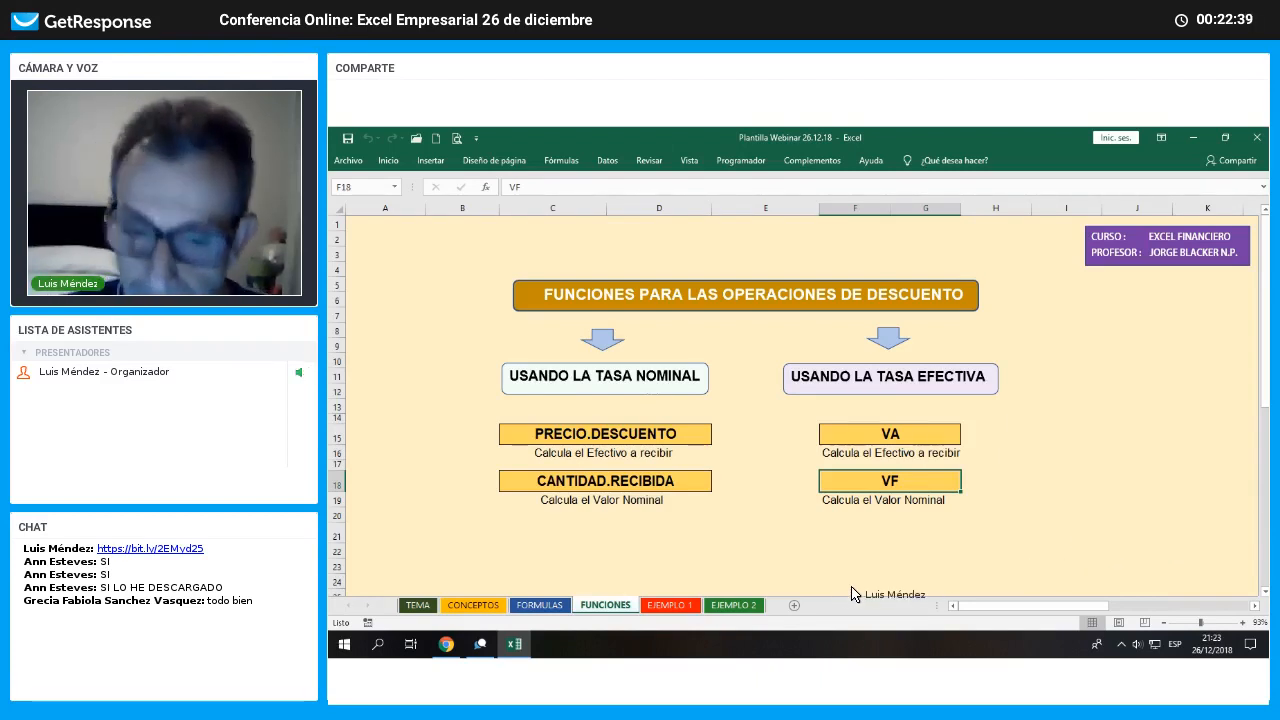
# Check the webinar chat in Chrome, and return to the Excel workbook on the EJEMPLO 1 sheet
pyautogui.click(786, 567)
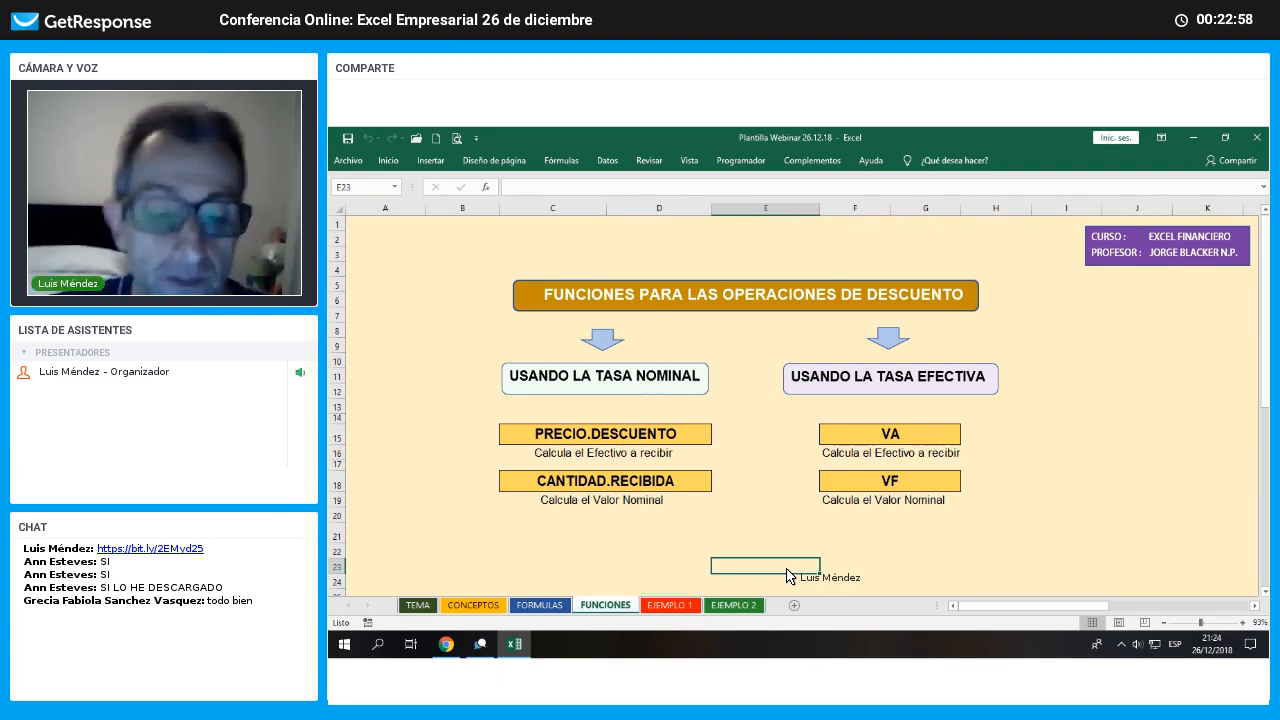
pyautogui.click(447, 645)
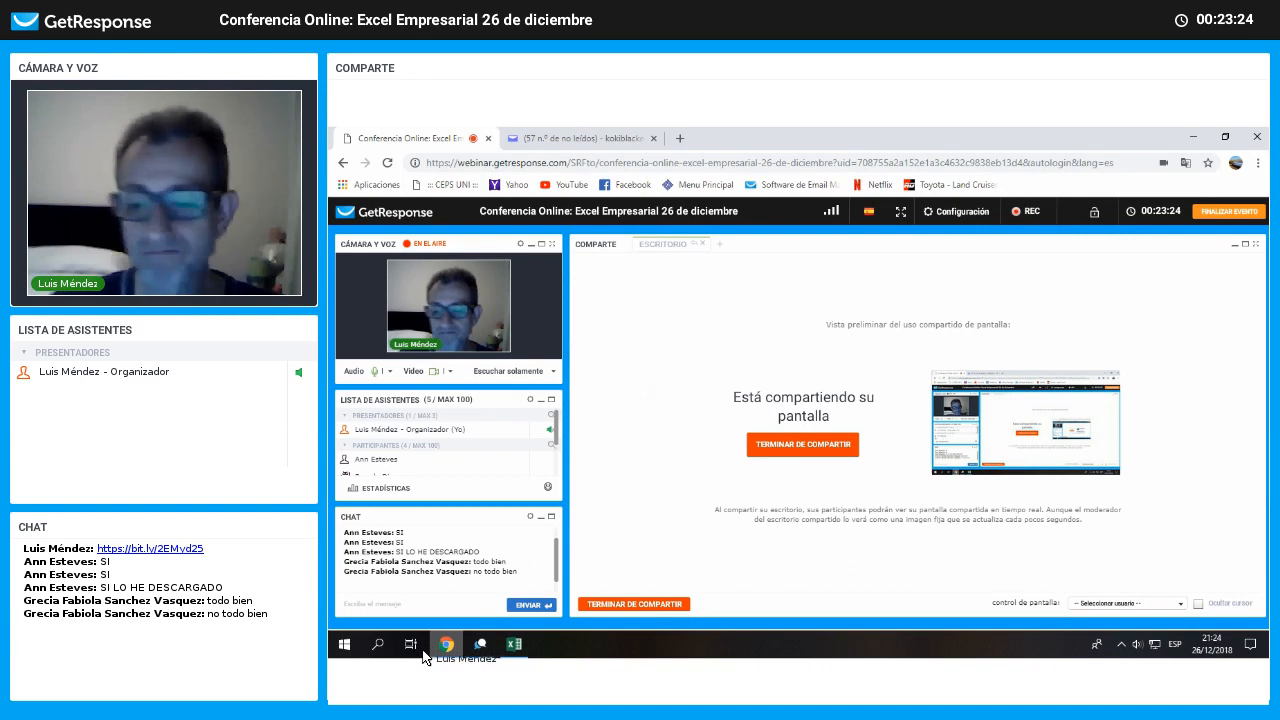
pyautogui.click(513, 650)
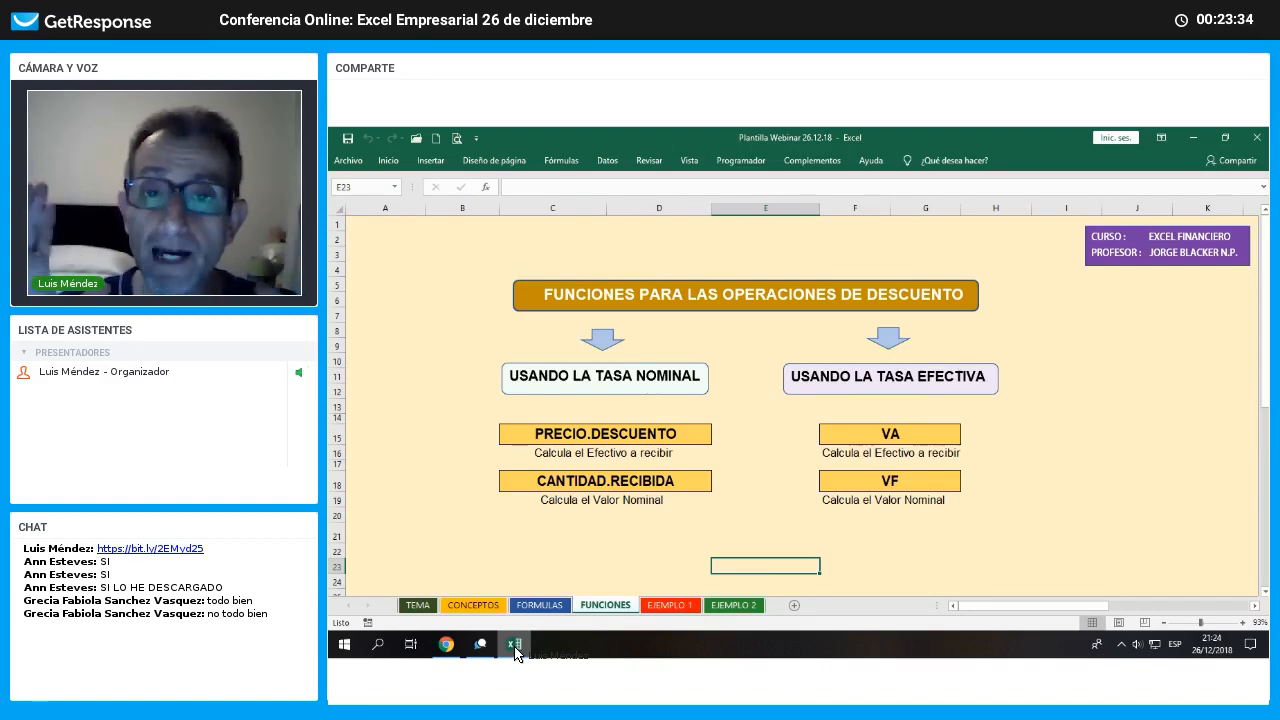
pyautogui.click(664, 606)
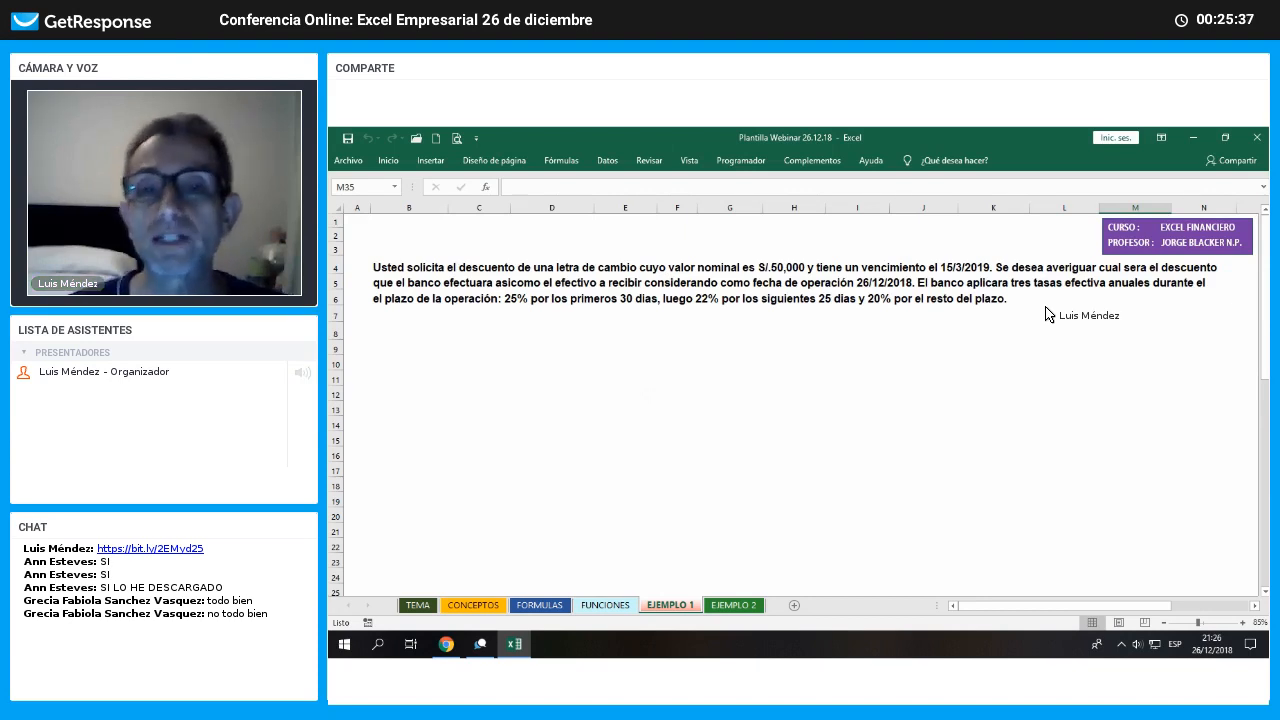
pyautogui.click(393, 332)
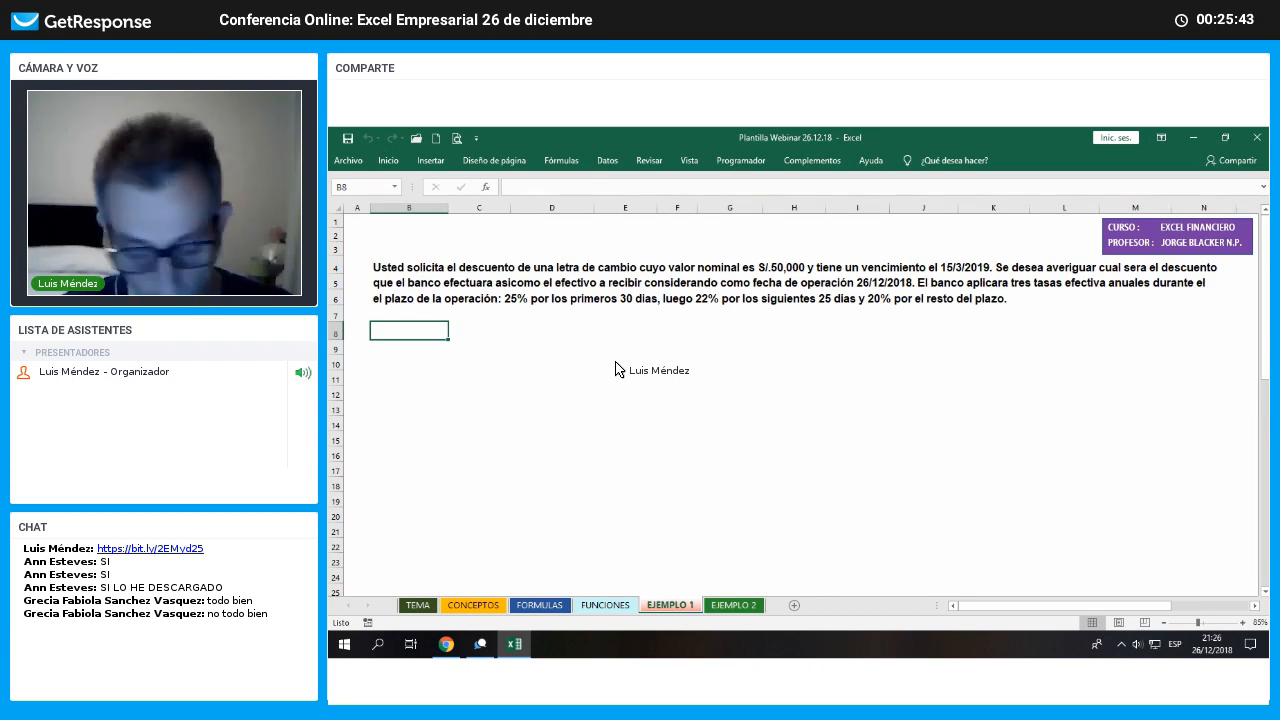
pyautogui.write('V')
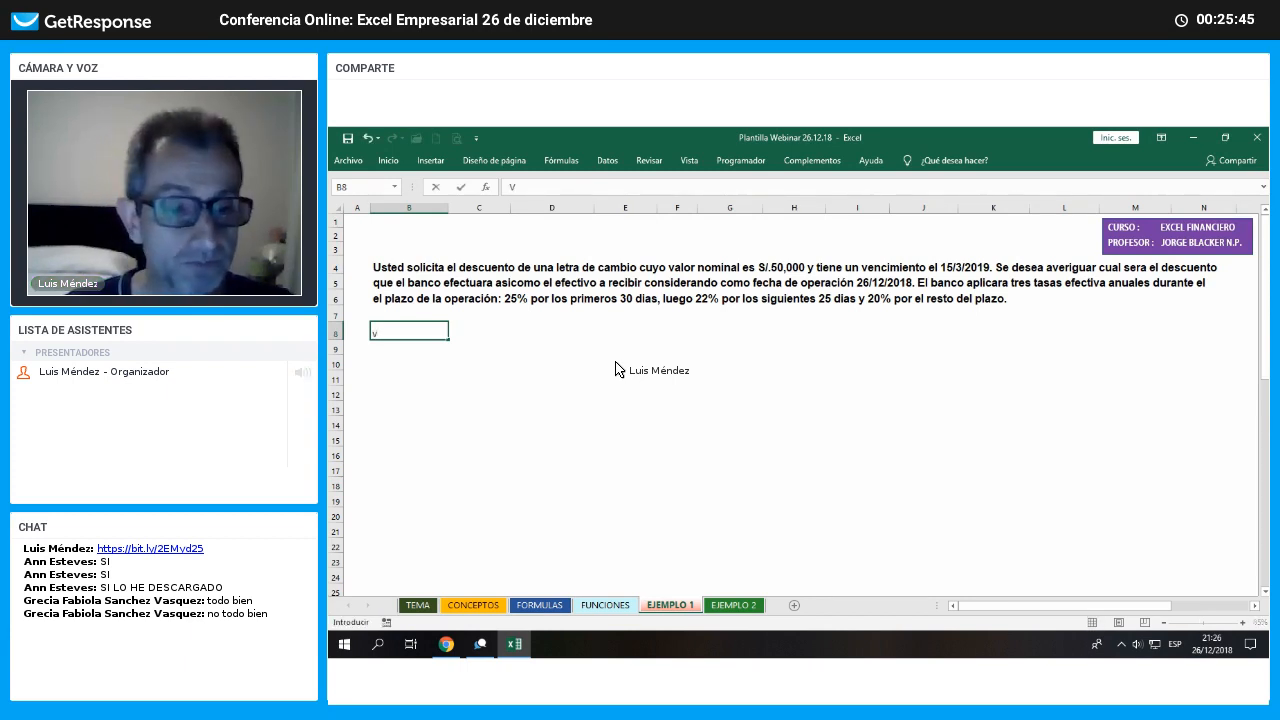
pyautogui.press('Escape')
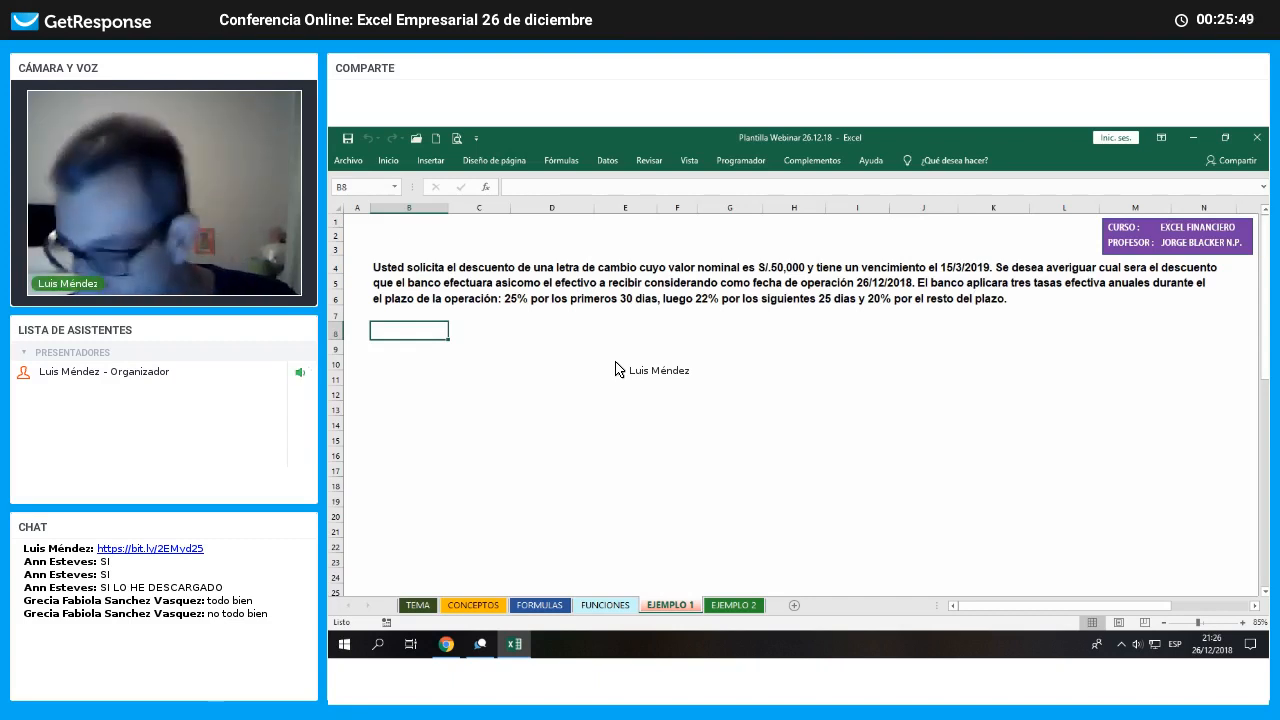
pyautogui.write('Valo')
pyautogui.press('Escape')
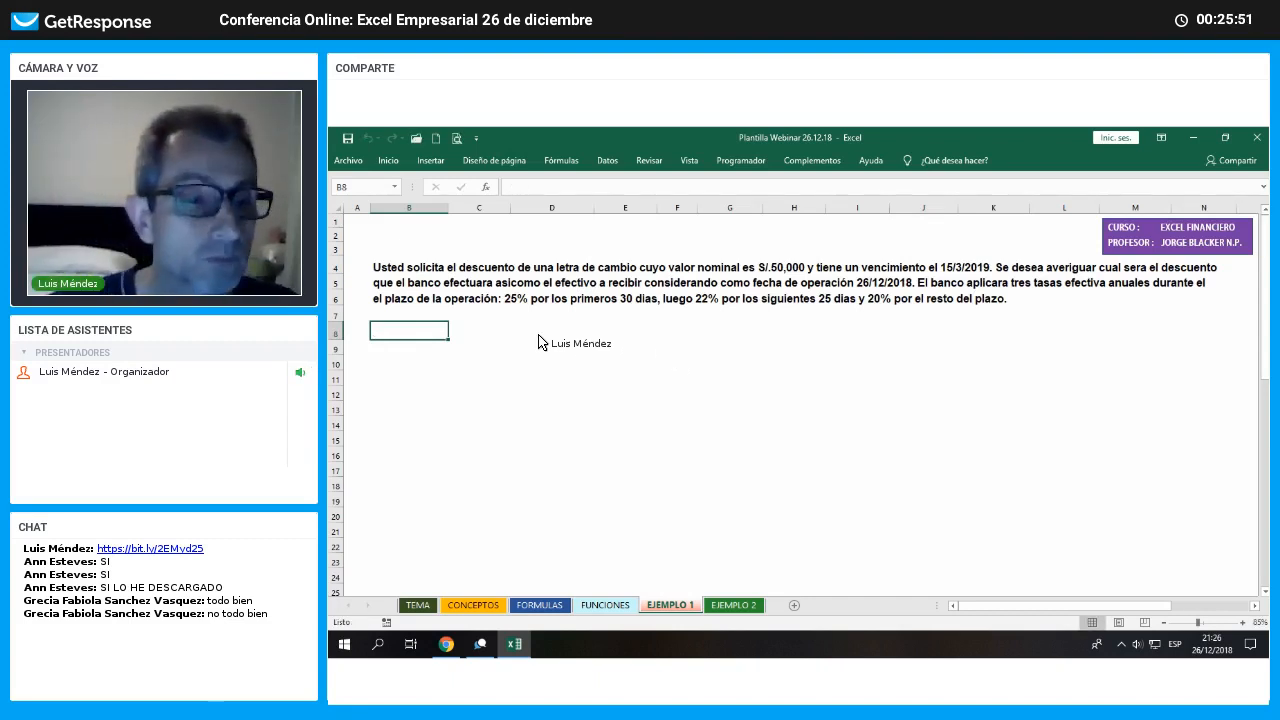
# Format the empty range B8:N24 below the problem statement in Arial, size 12
pyautogui.moveTo(411, 334); pyautogui.dragTo(1220, 582)
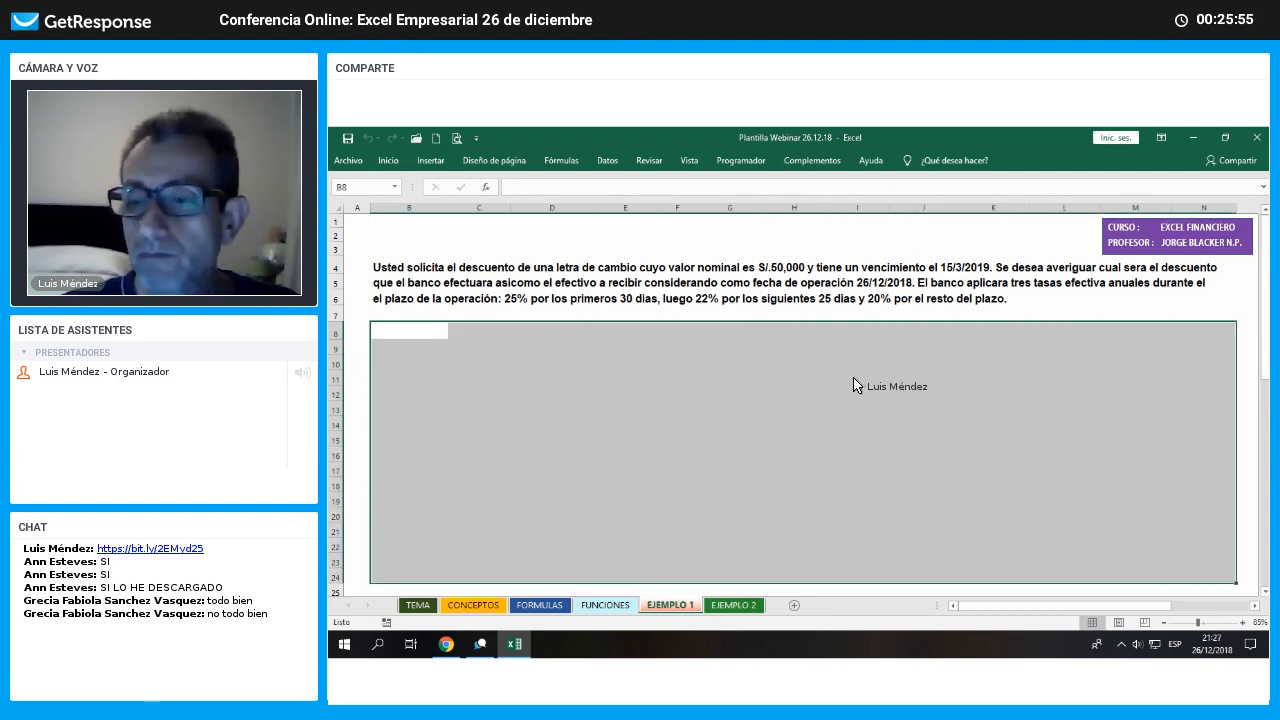
pyautogui.click(388, 161)
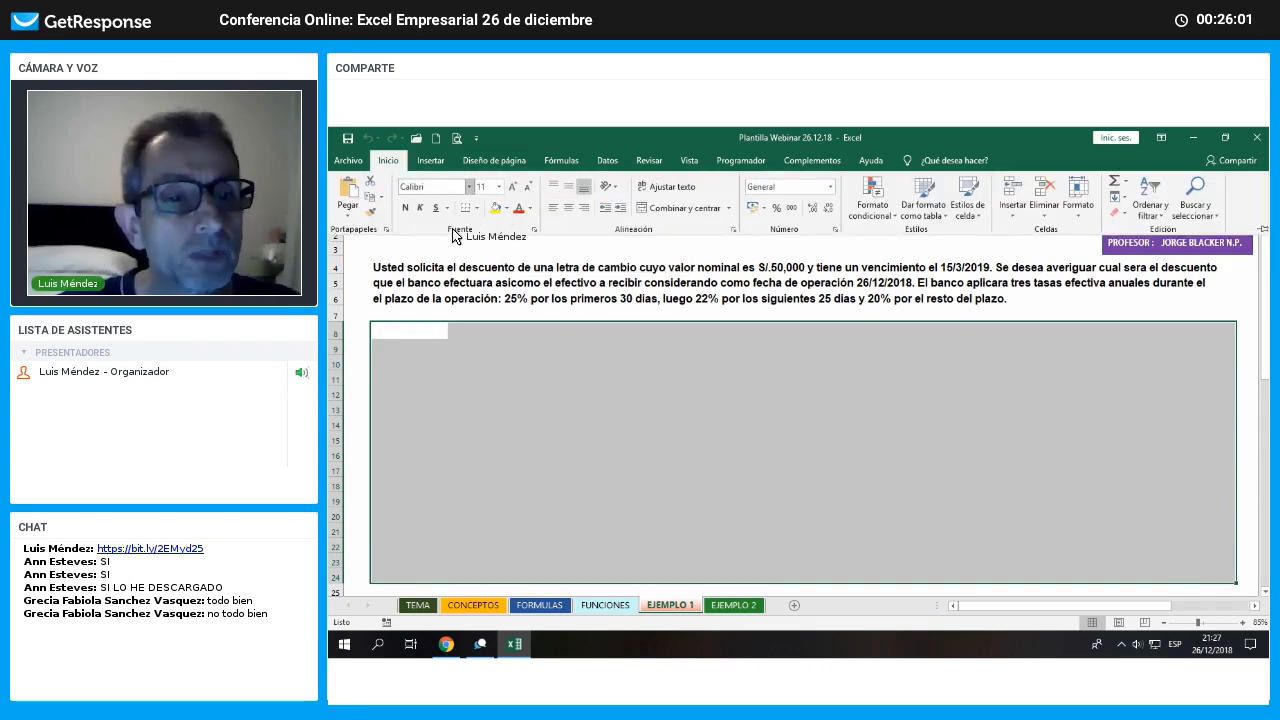
pyautogui.click(471, 187)
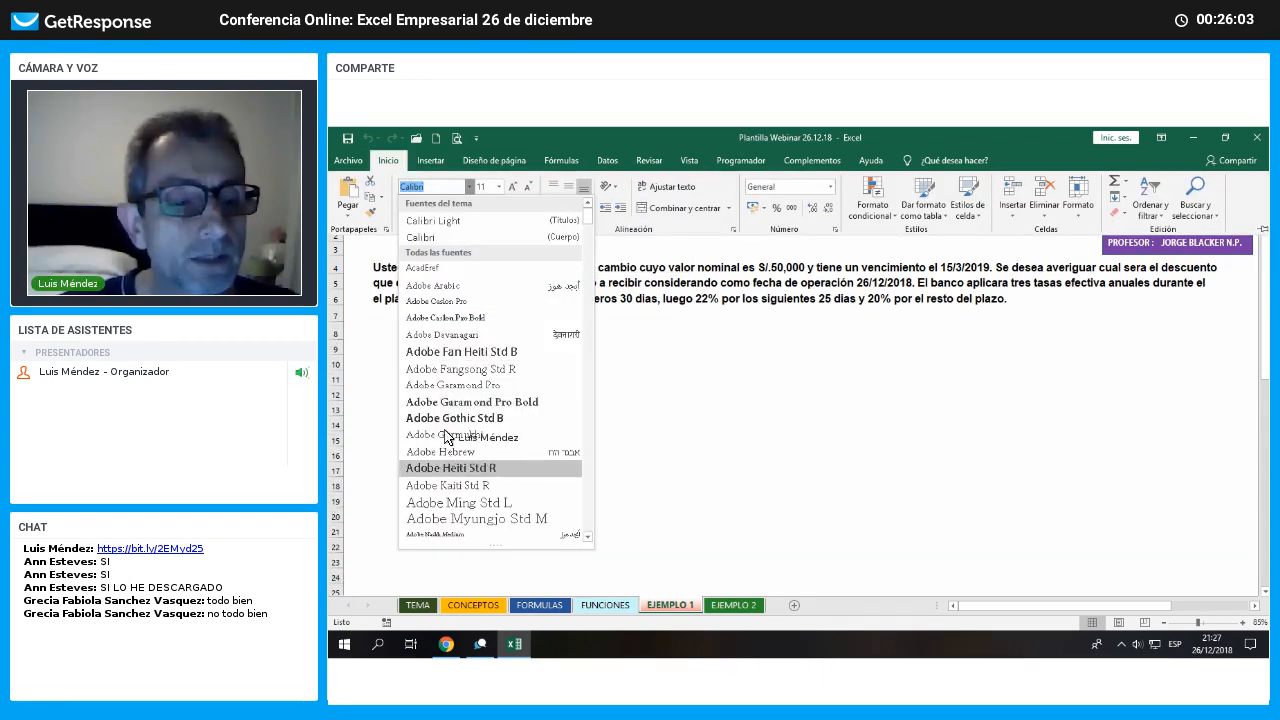
pyautogui.scroll(-2, 442, 440)
pyautogui.scroll(-1, 438, 482)
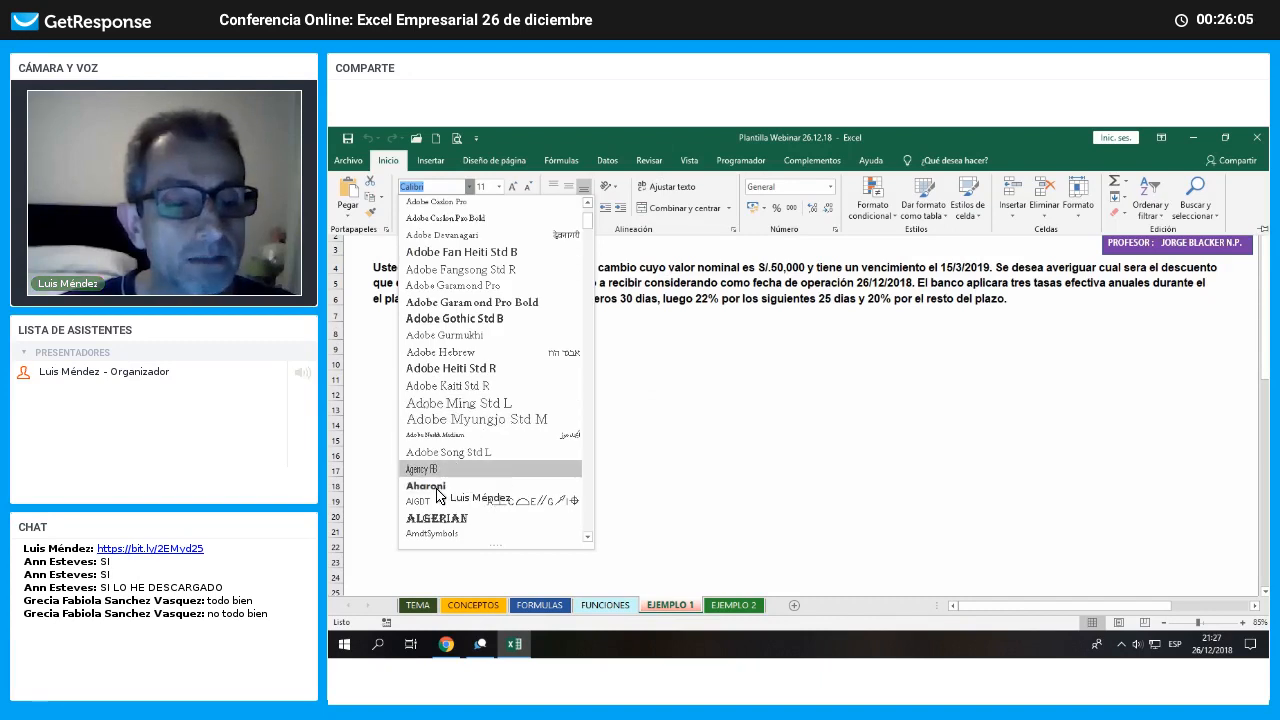
pyautogui.click(438, 508)
pyautogui.click(512, 188)
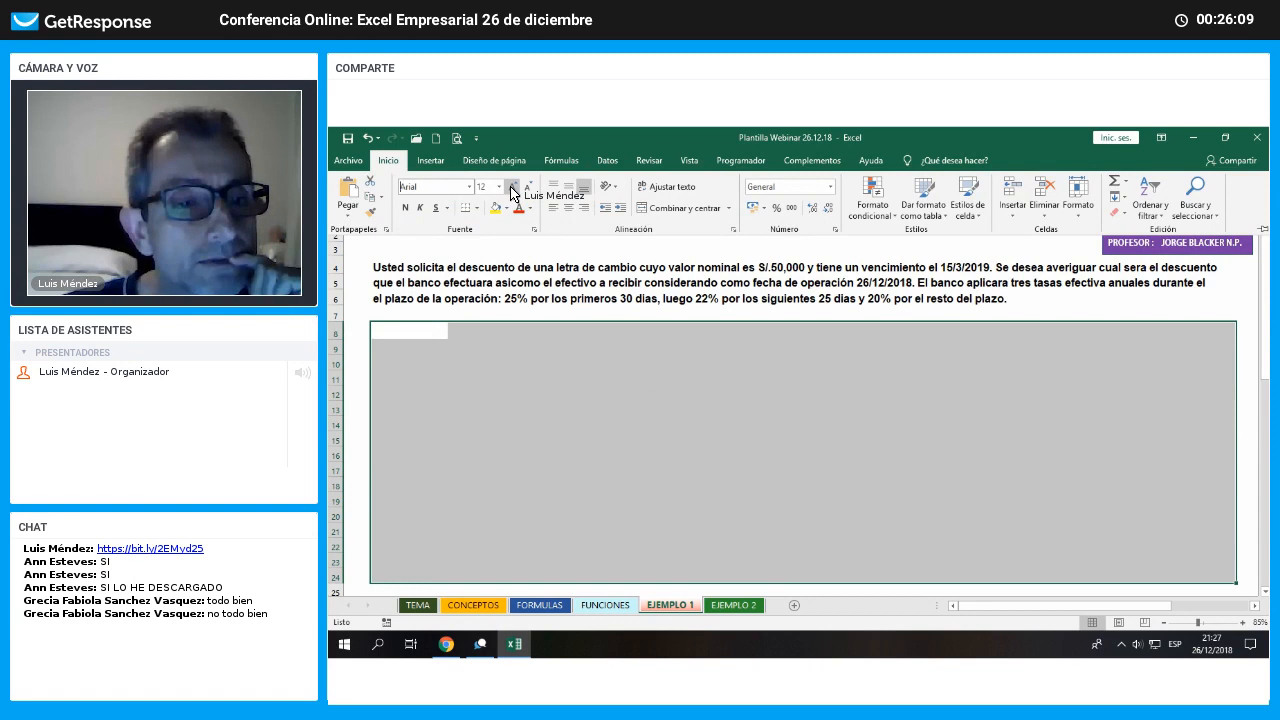
pyautogui.click(412, 301)
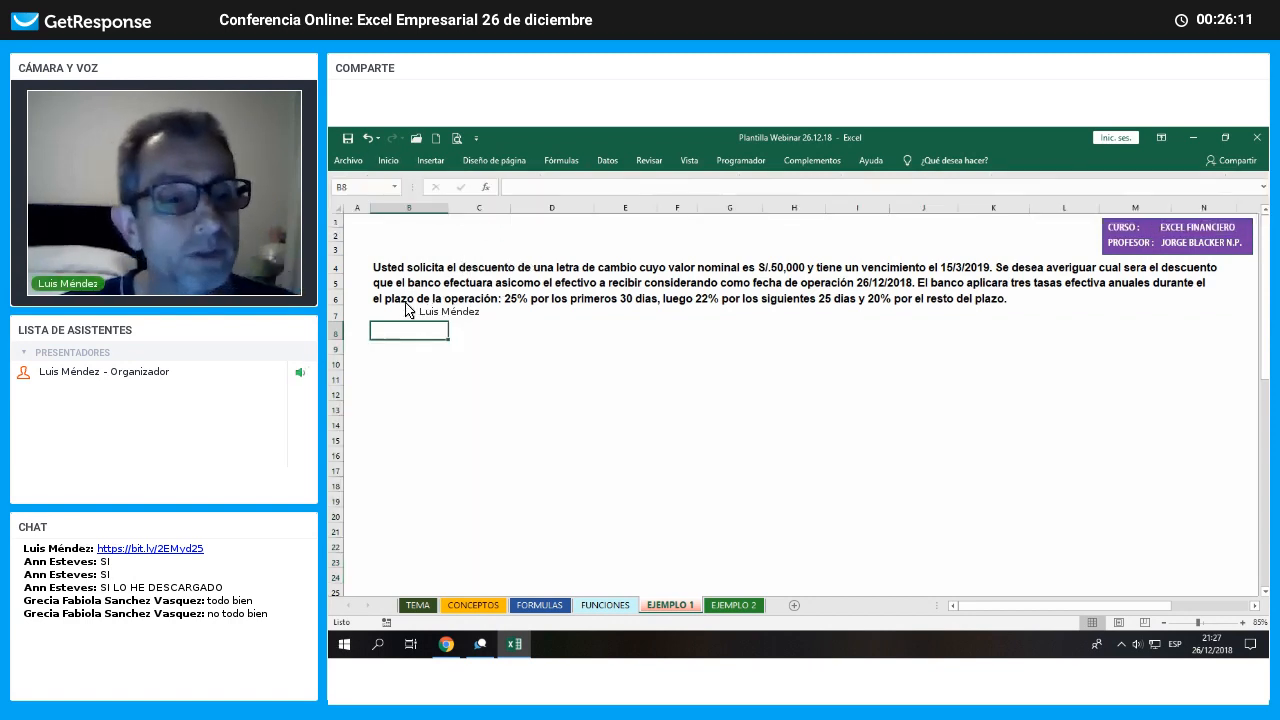
pyautogui.click(388, 160)
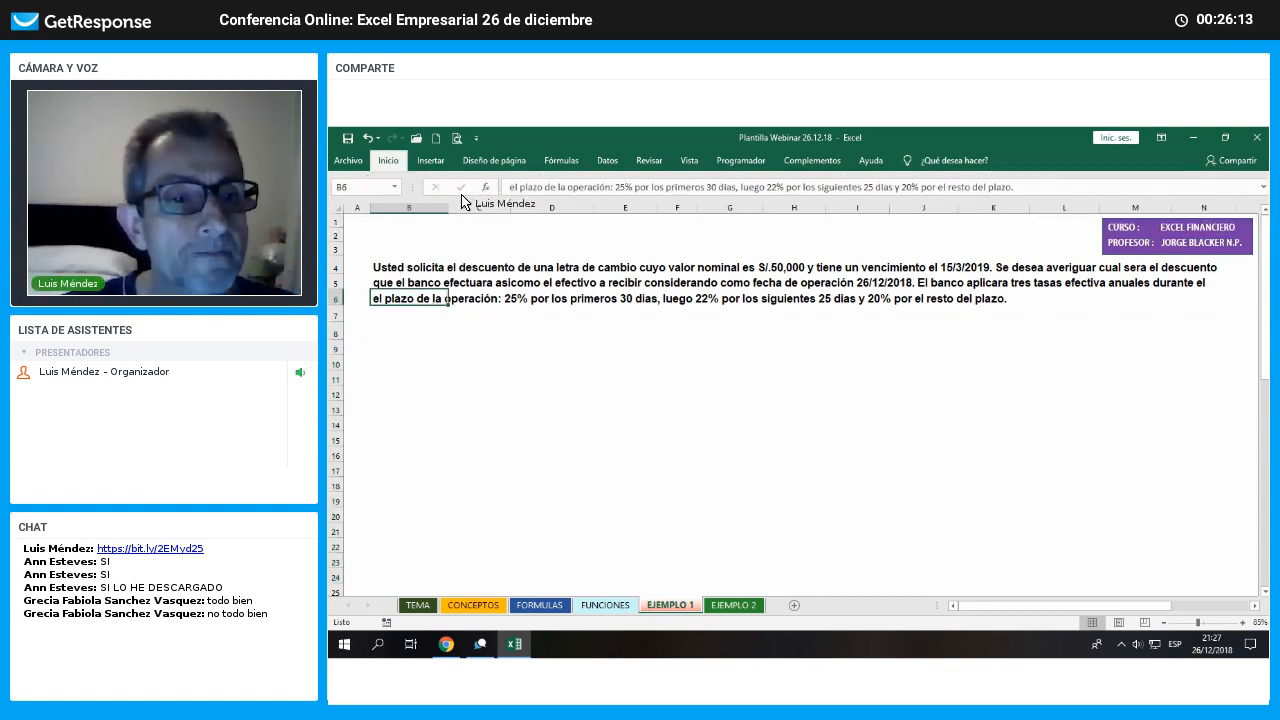
# Enter the label "Valor Nominal" in B8 and its amount 50000 in D8
pyautogui.click(406, 333)
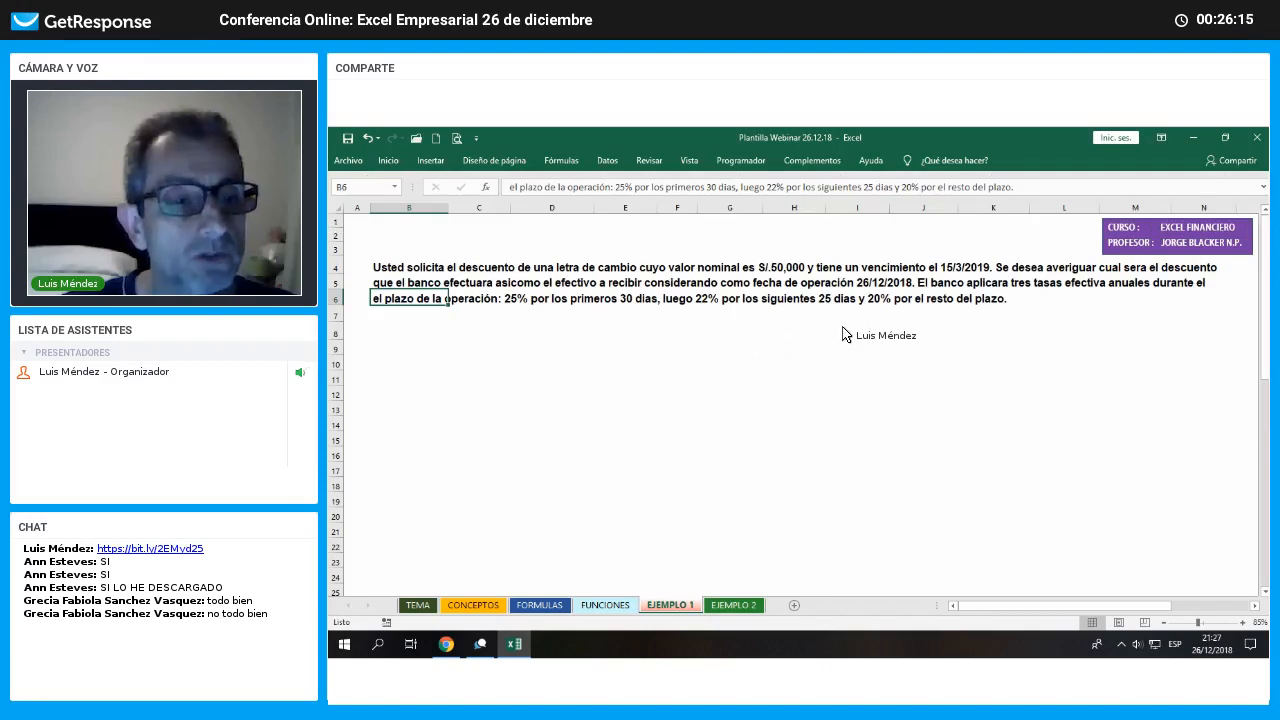
pyautogui.press('Down')
pyautogui.press('Down')
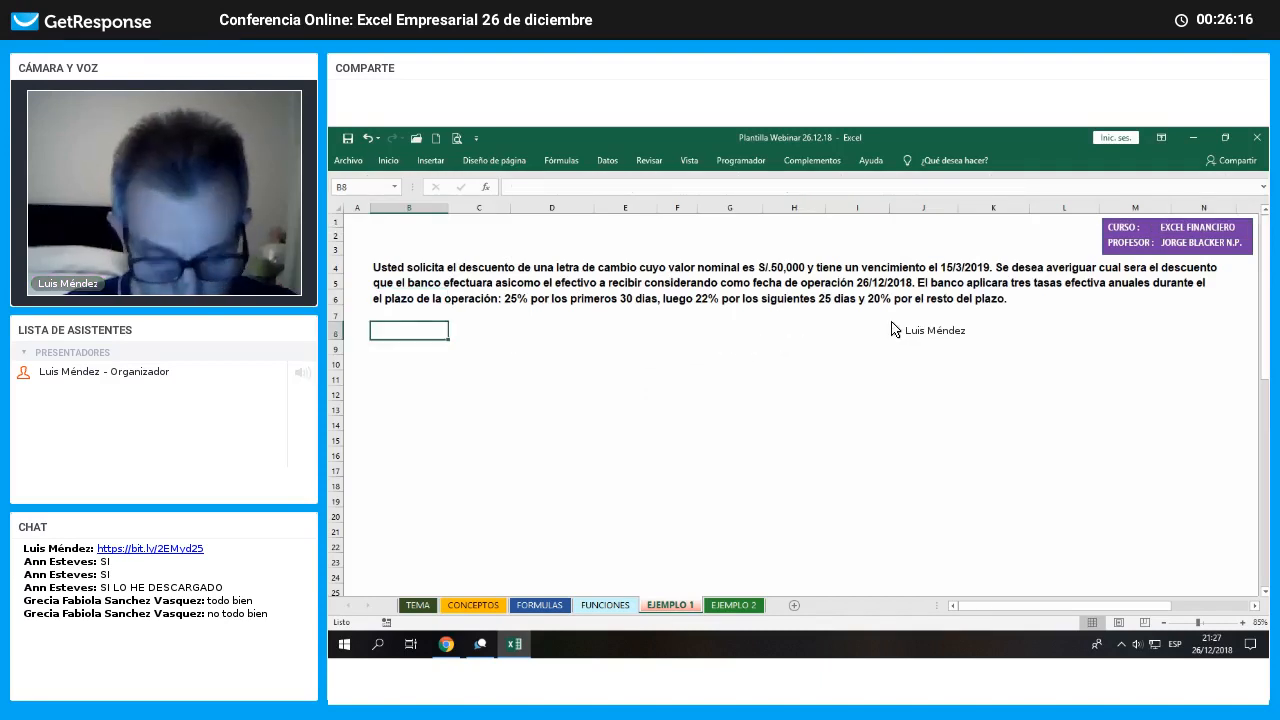
pyautogui.write('Valor ')
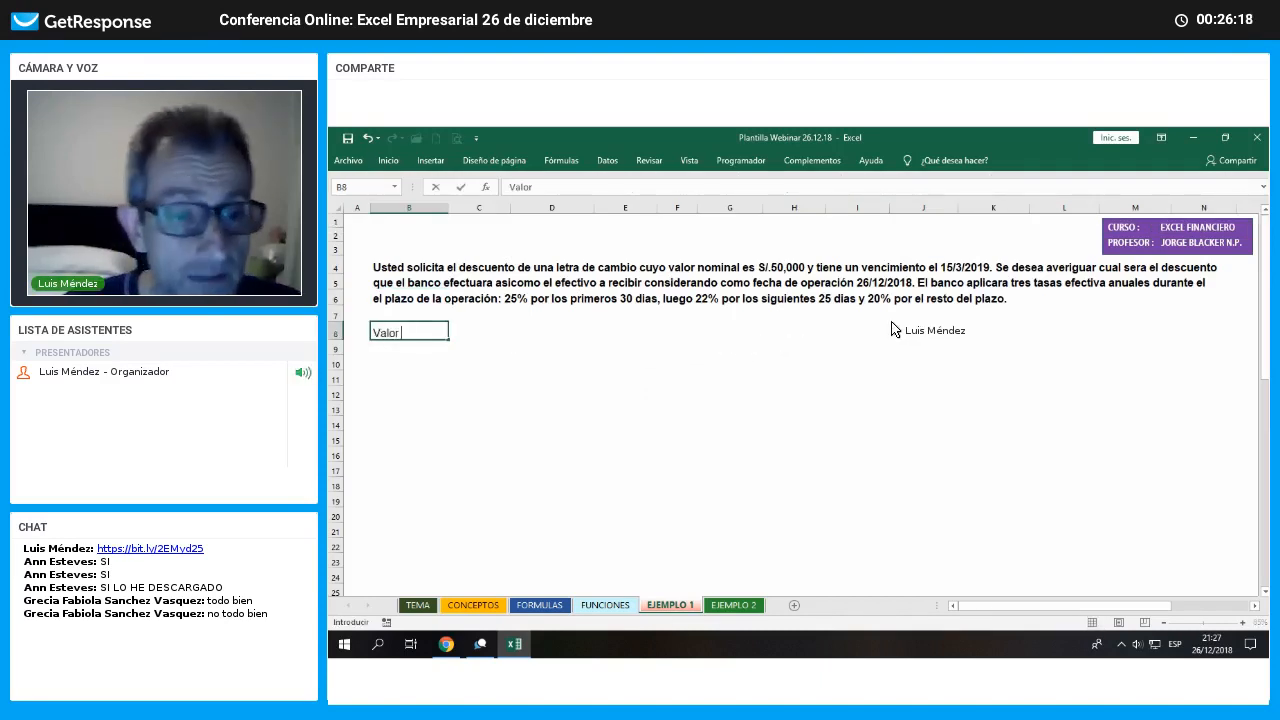
pyautogui.write('Nominal')
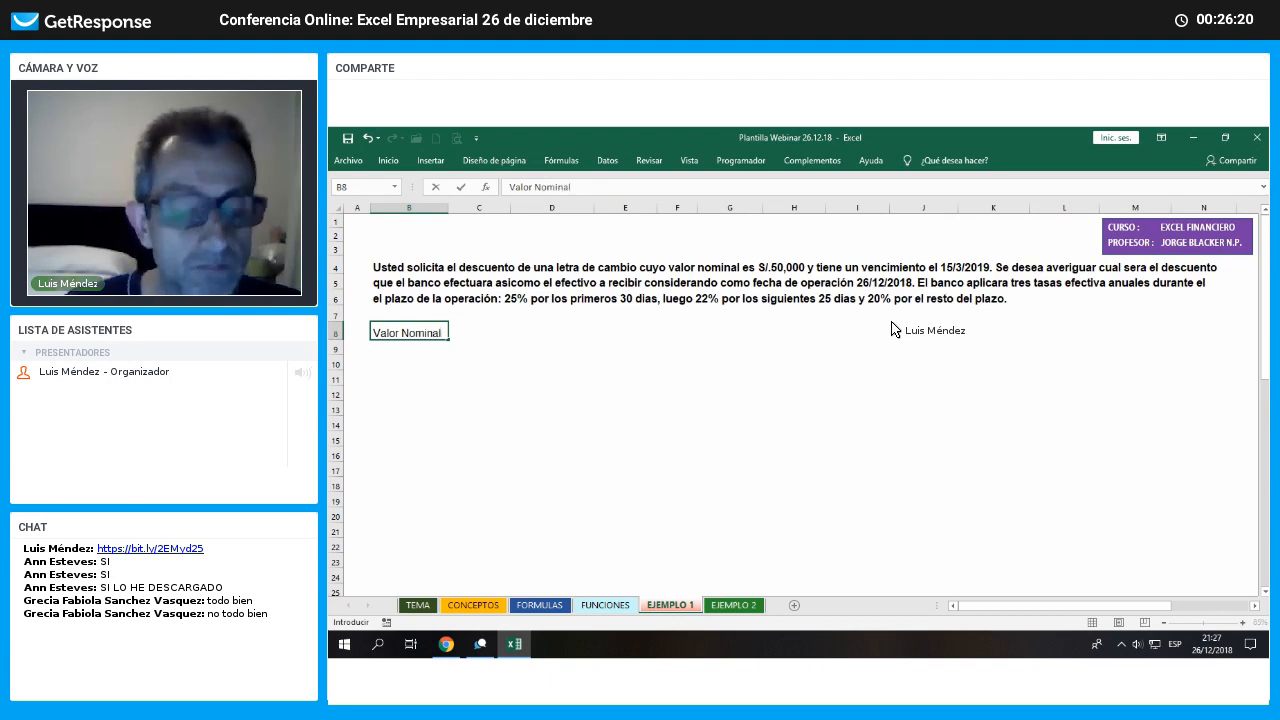
pyautogui.press('Right')
pyautogui.press('Right')
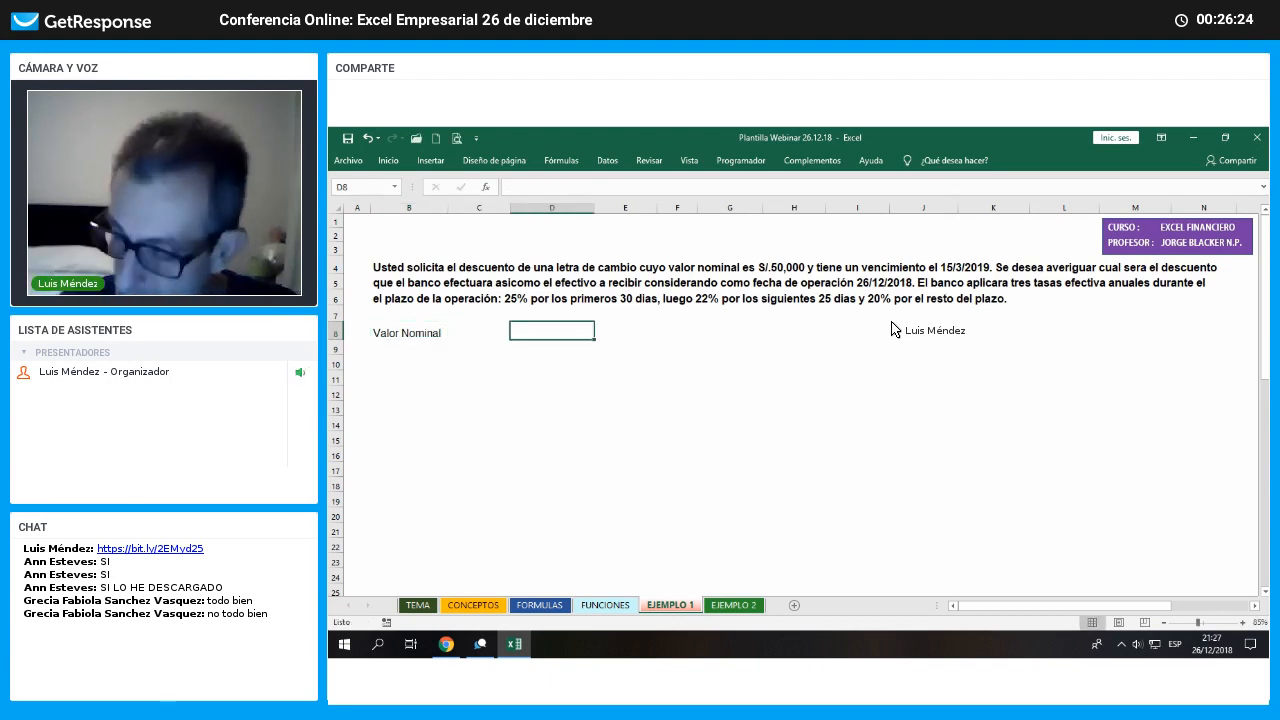
pyautogui.write('50000')
pyautogui.press('Return')
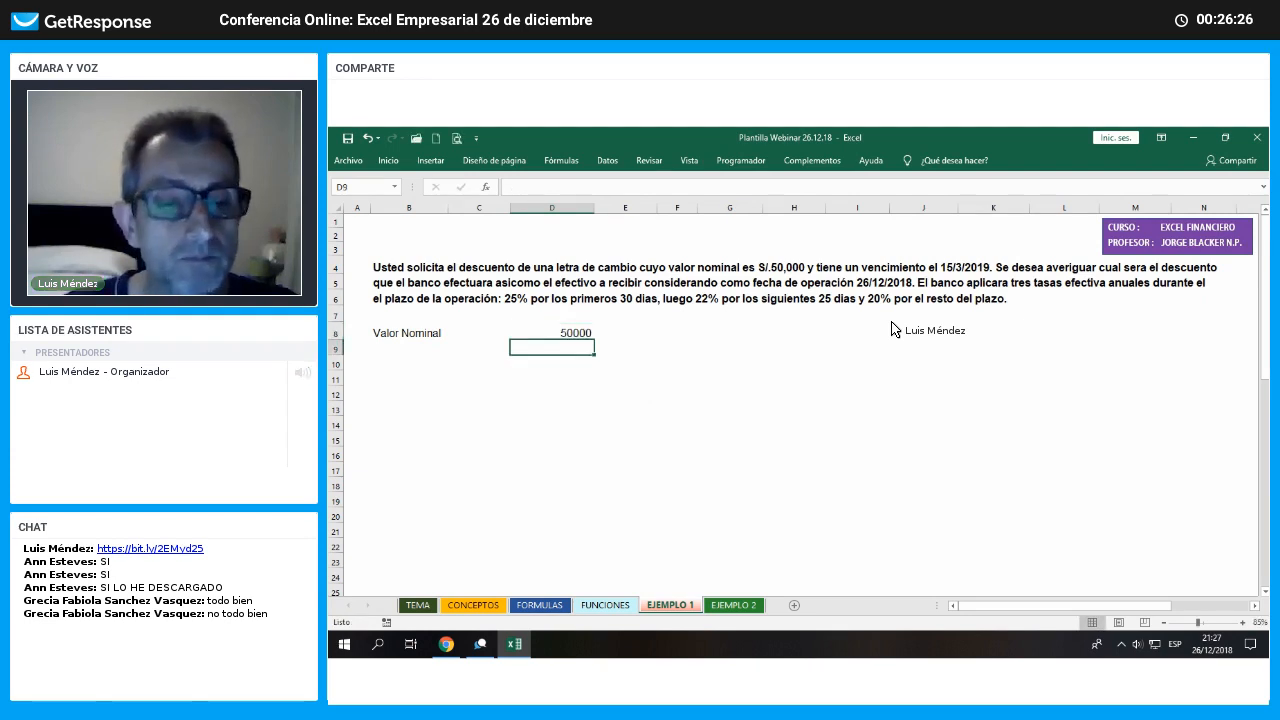
# Enter the label "Vencimiento" in B9 and the due date 15/3/2019 in D9
pyautogui.press('Left')
pyautogui.press('Left')
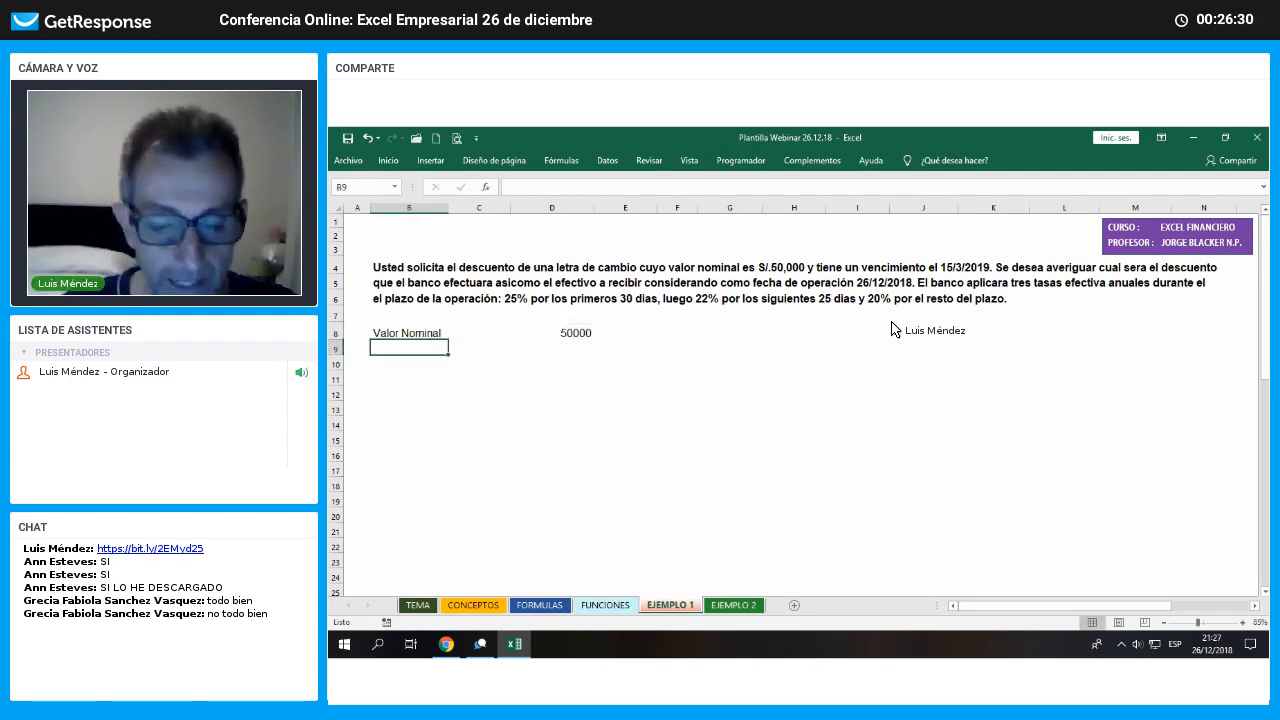
pyautogui.write('T')
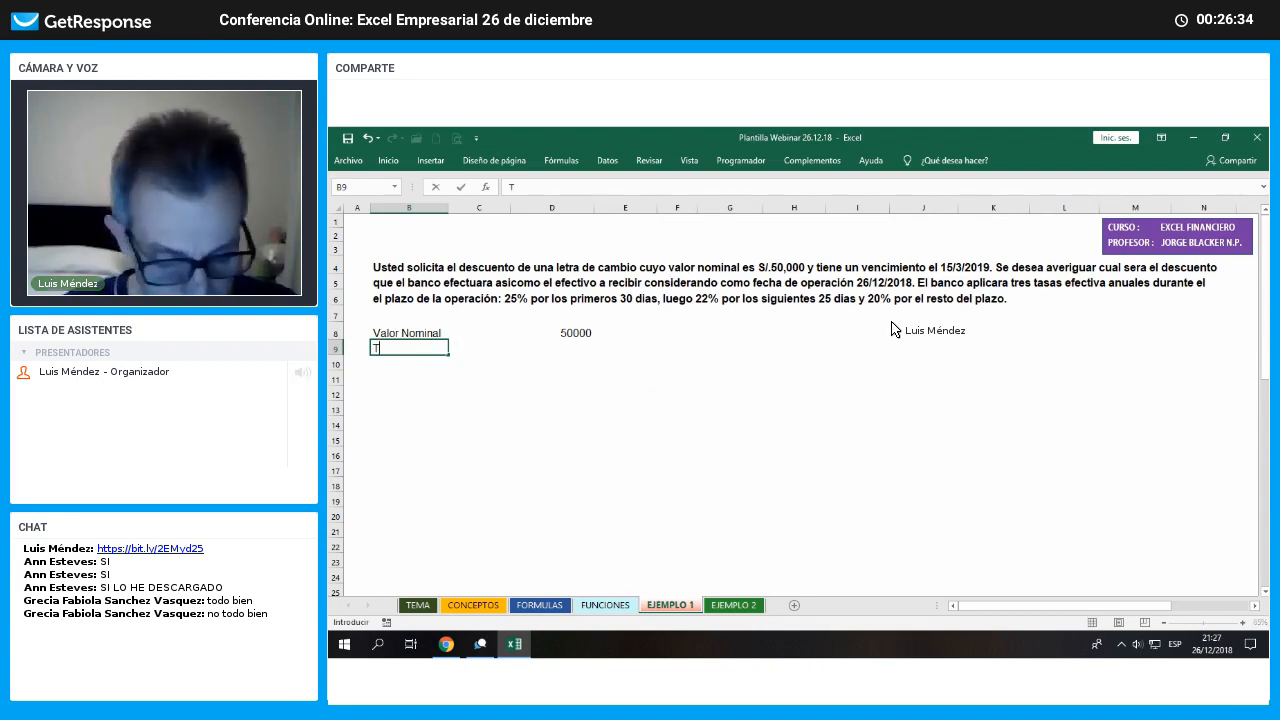
pyautogui.press('BackSpace')
pyautogui.write('Venciiento')
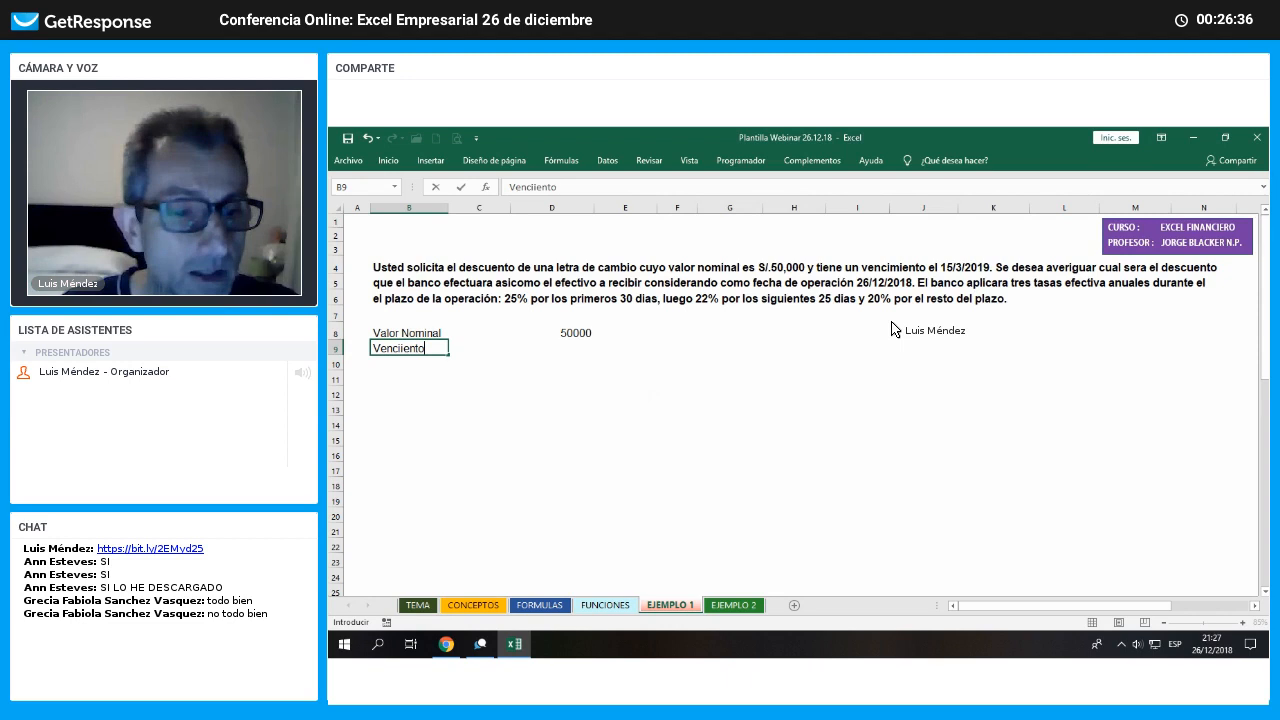
pyautogui.press('BackSpace')
pyautogui.press('BackSpace')
pyautogui.press('BackSpace')
pyautogui.press('BackSpace')
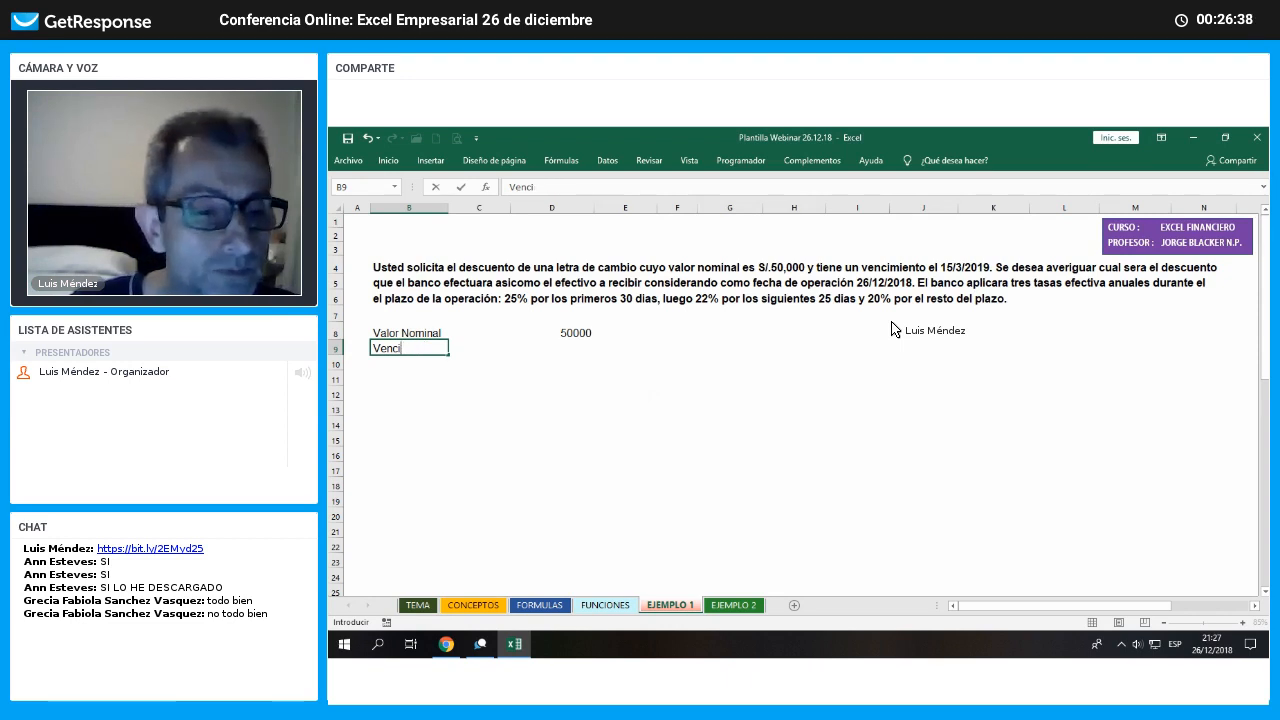
pyautogui.write('miento')
pyautogui.press('Tab')
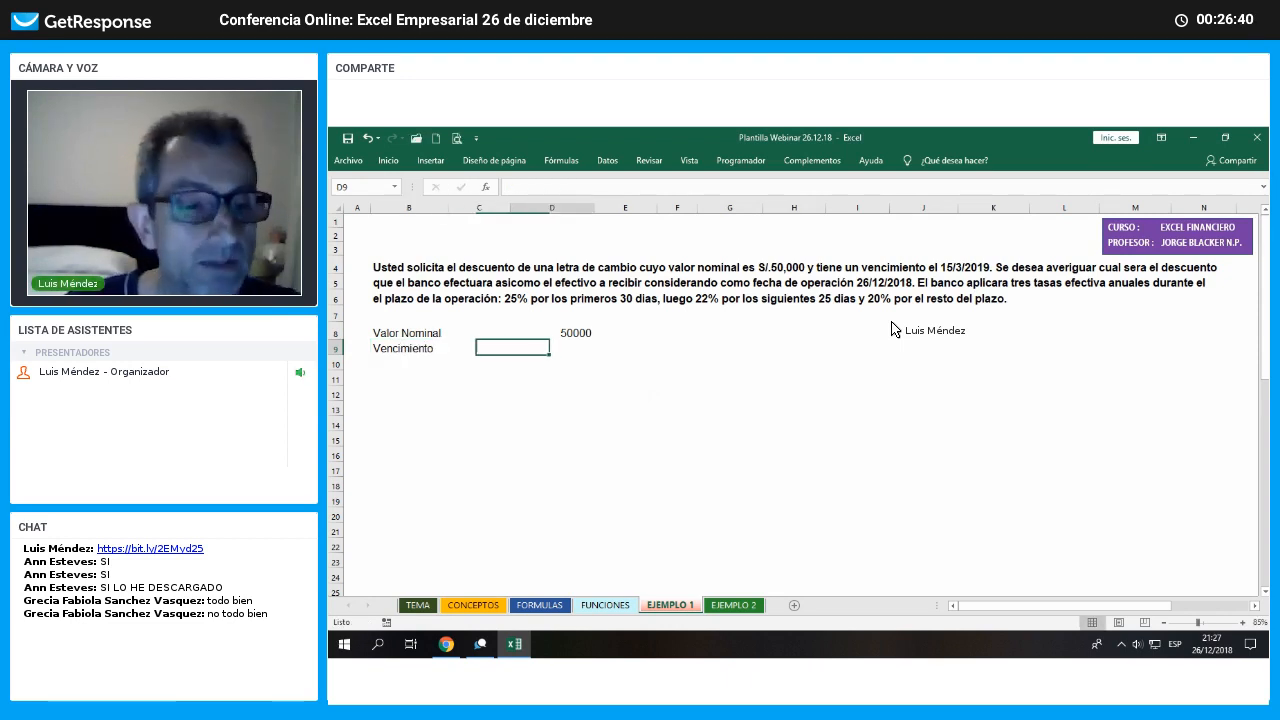
pyautogui.press('Tab')
pyautogui.write('15')
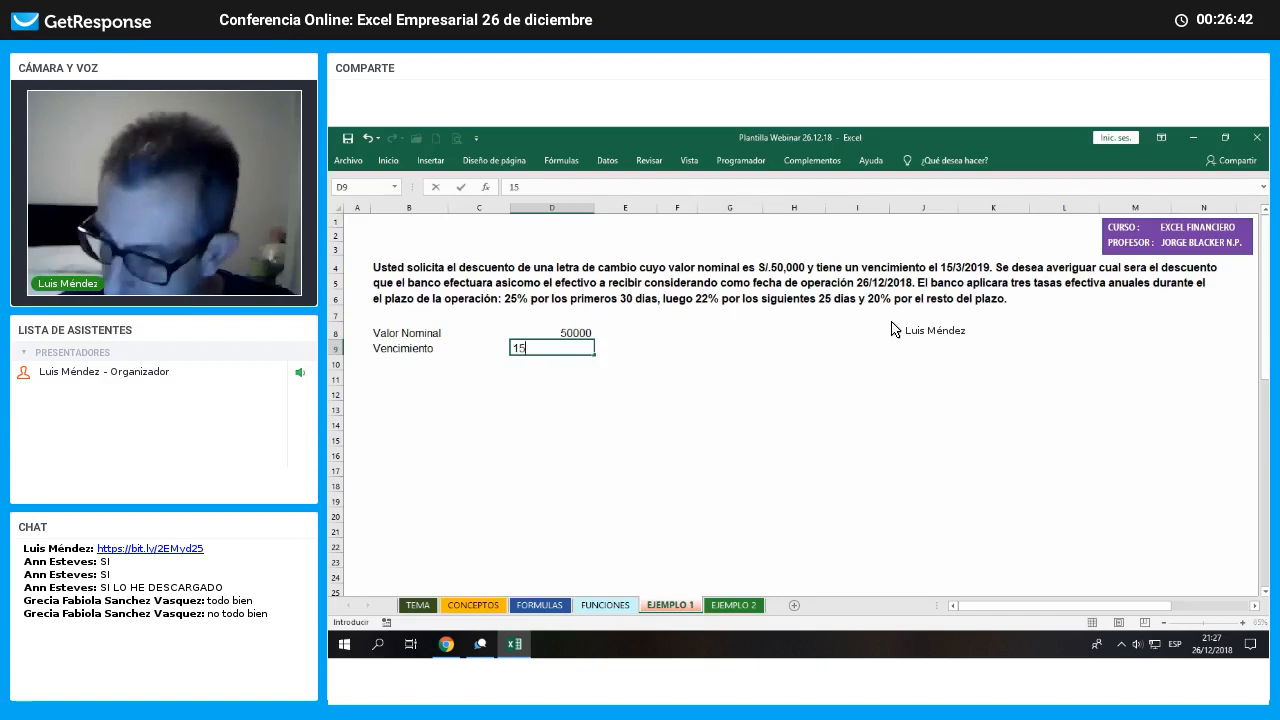
pyautogui.write('/3/2019')
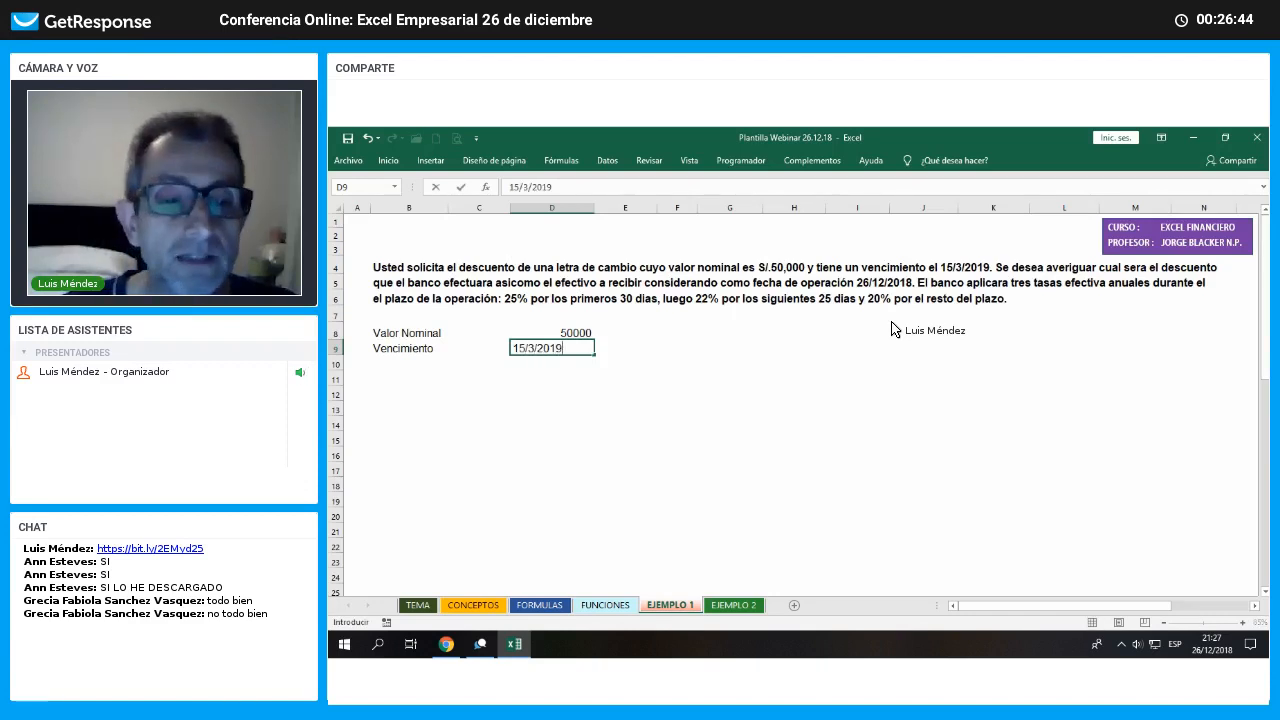
pyautogui.press('Return')
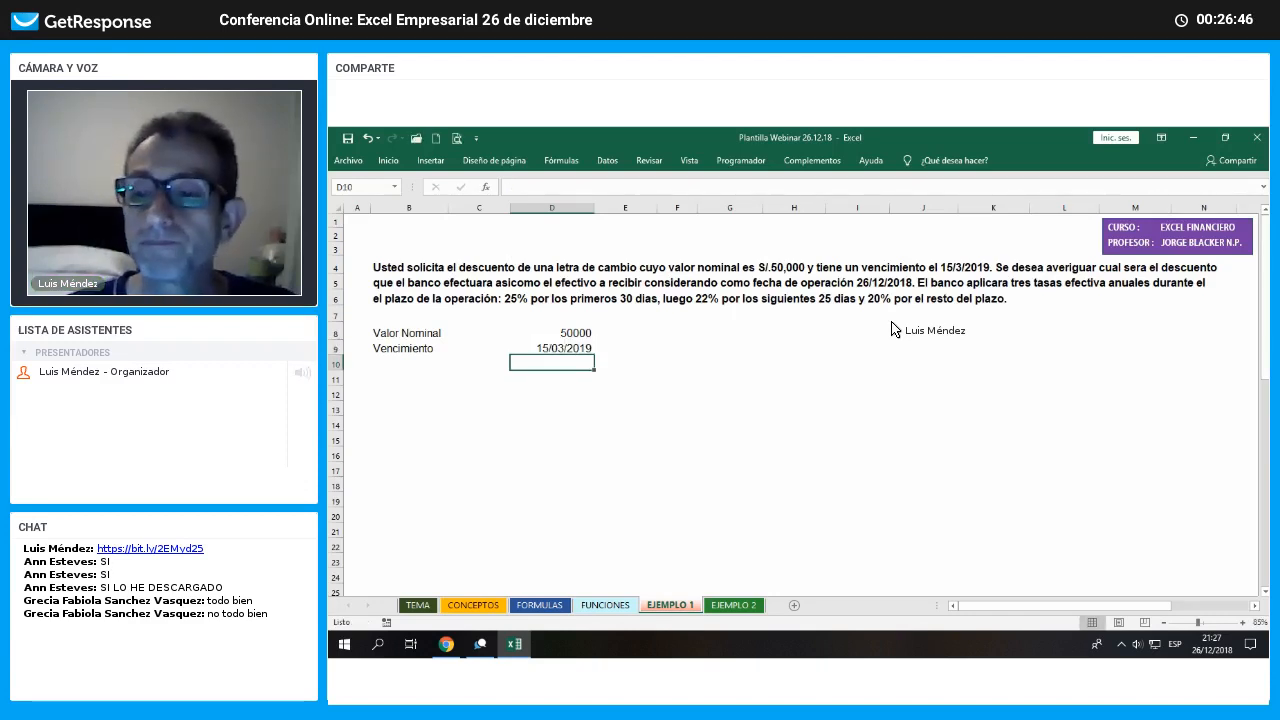
# Enter the label "Fecha de operación" in B10 and the date 26/12/2018 in D10
pyautogui.press('Left')
pyautogui.press('Left')
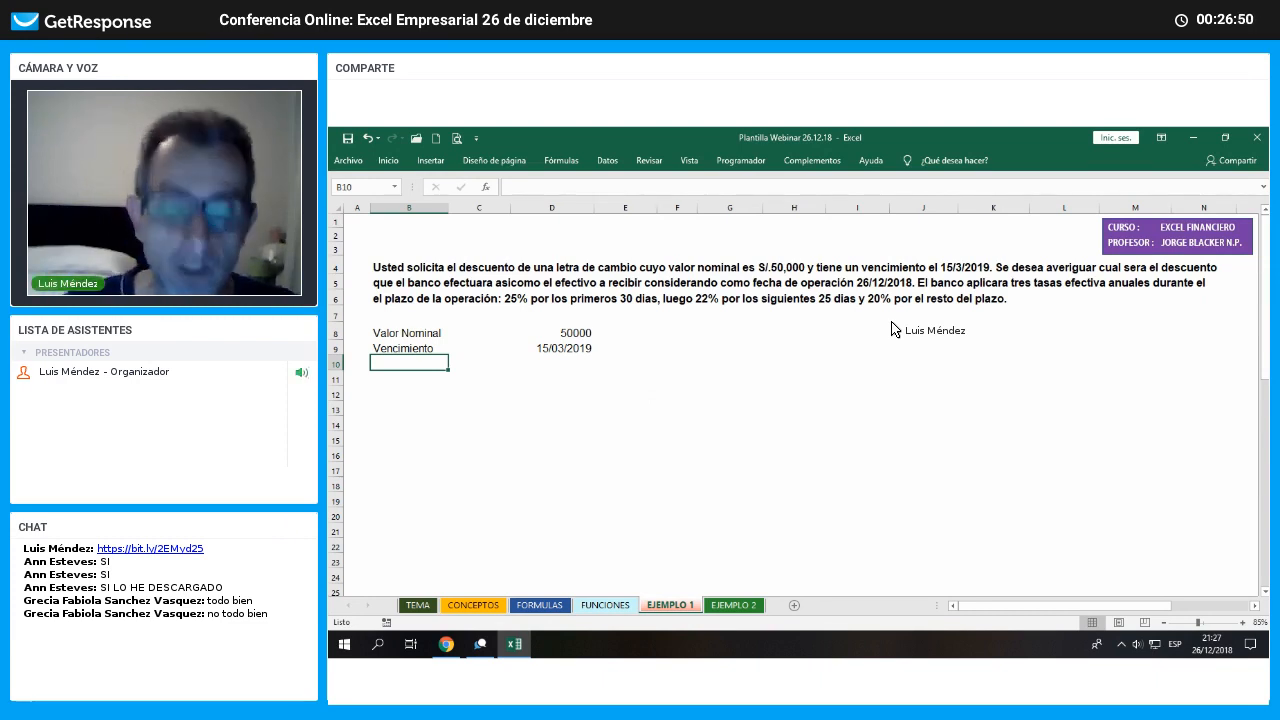
pyautogui.write('Fecha ')
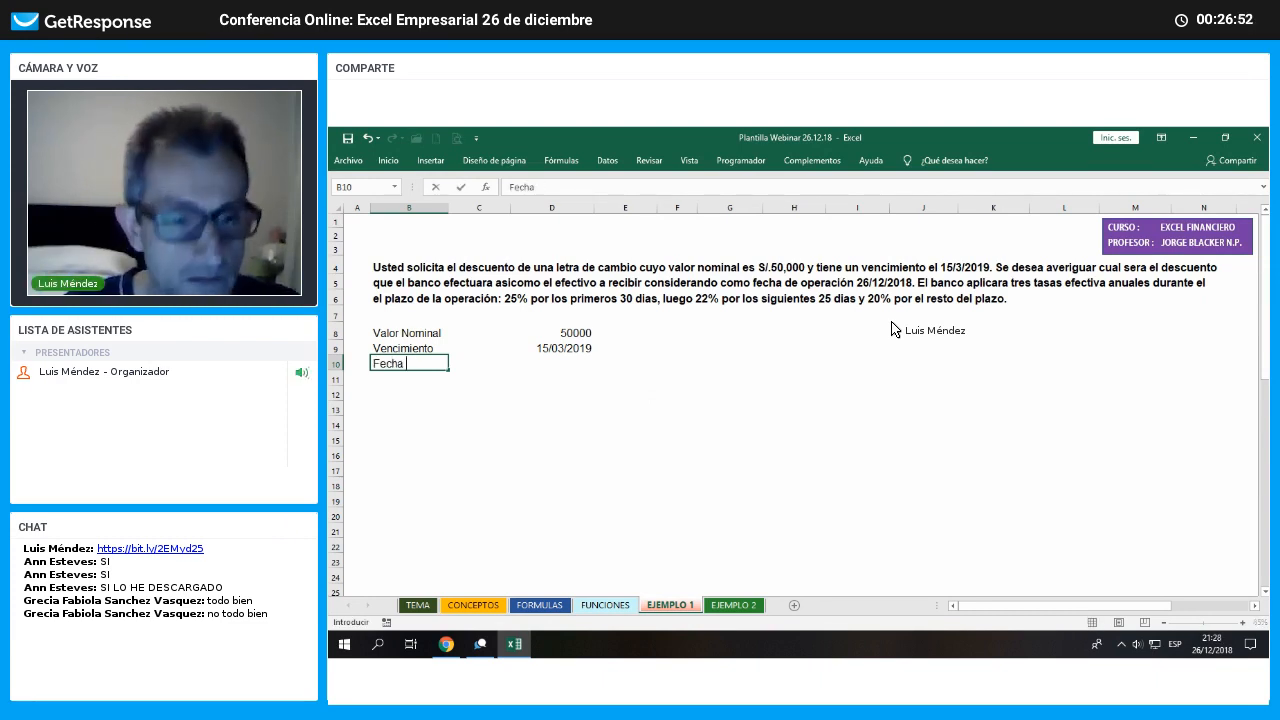
pyautogui.write('de operacion')
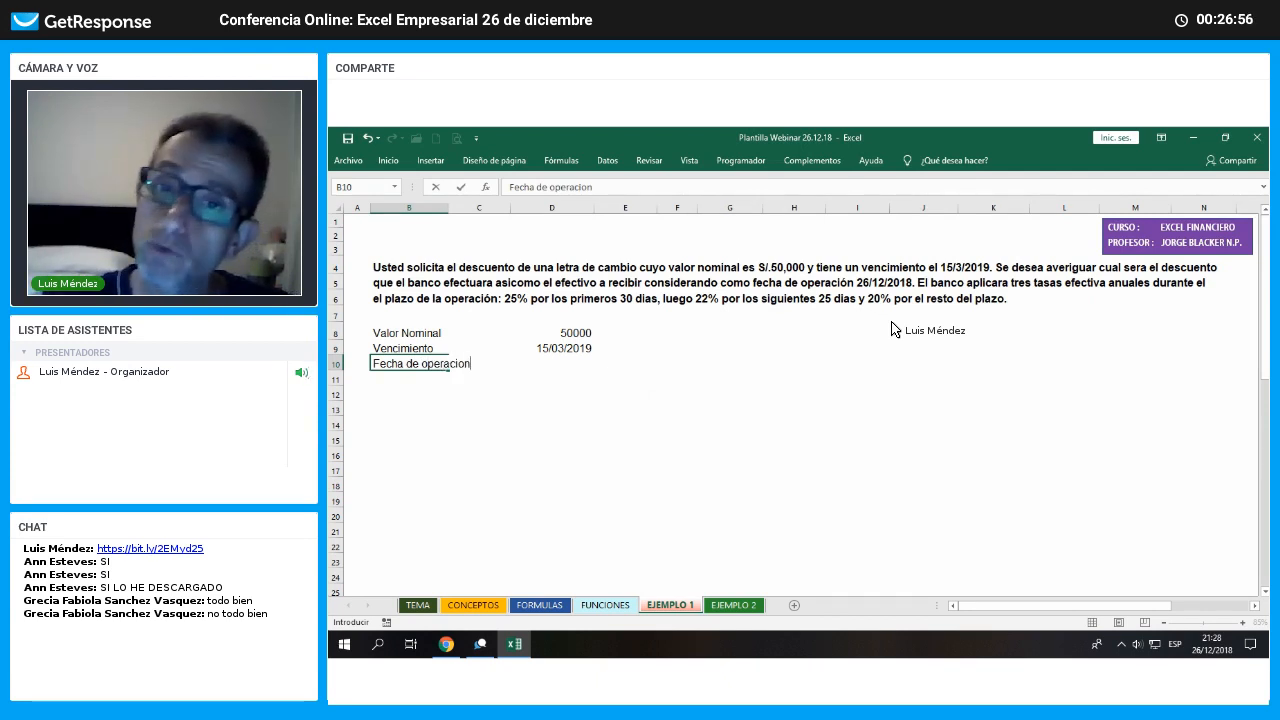
pyautogui.press('Tab')
pyautogui.press('Tab')
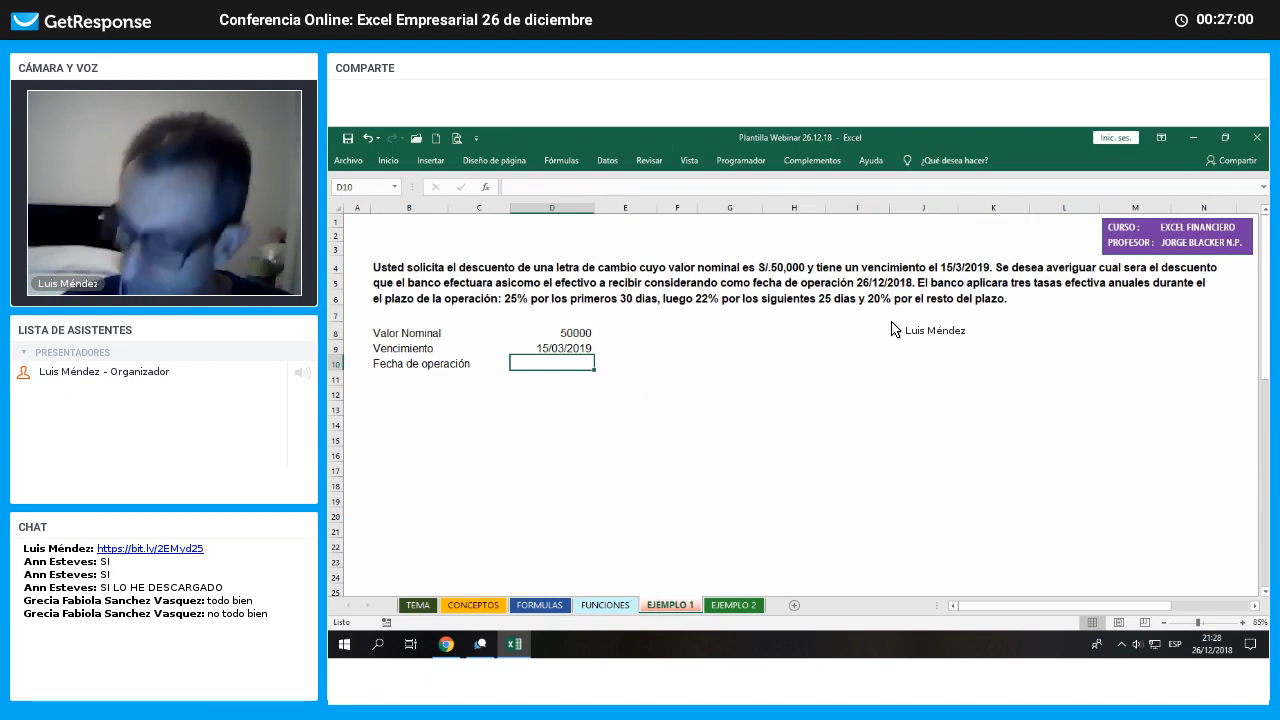
pyautogui.write('26/12/2018')
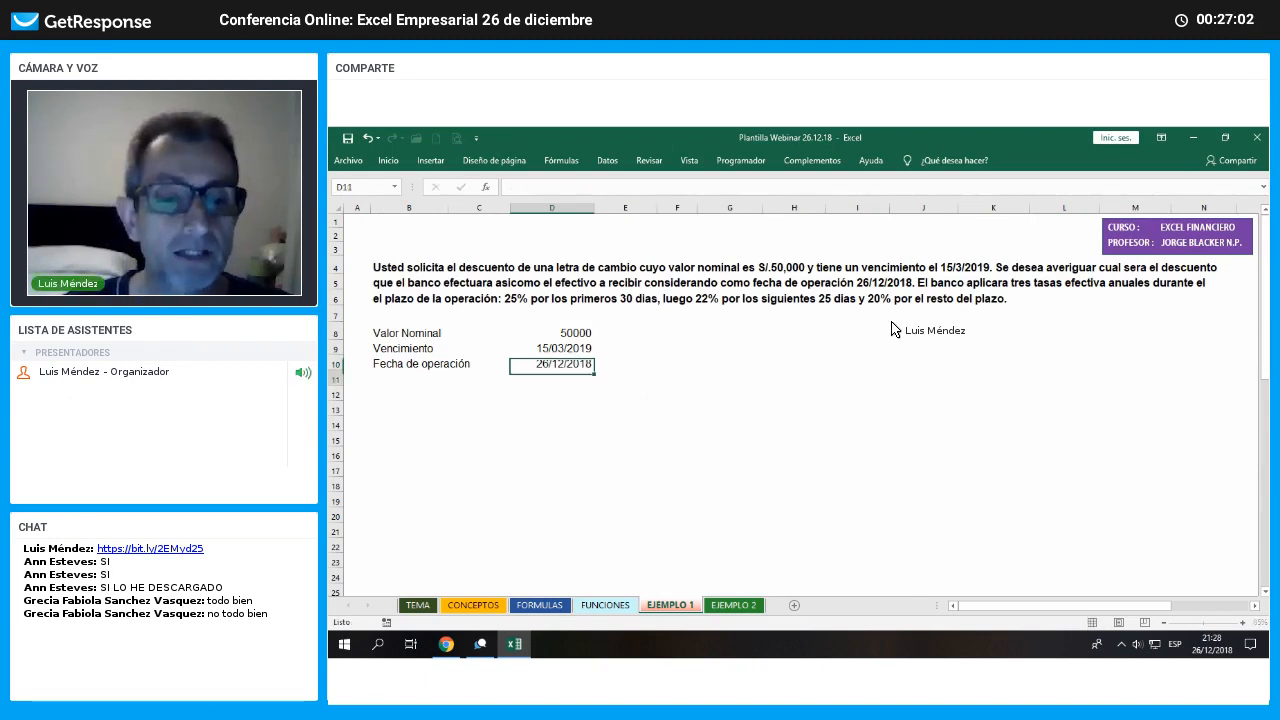
pyautogui.press('Return')
pyautogui.press('Left')
pyautogui.press('Left')
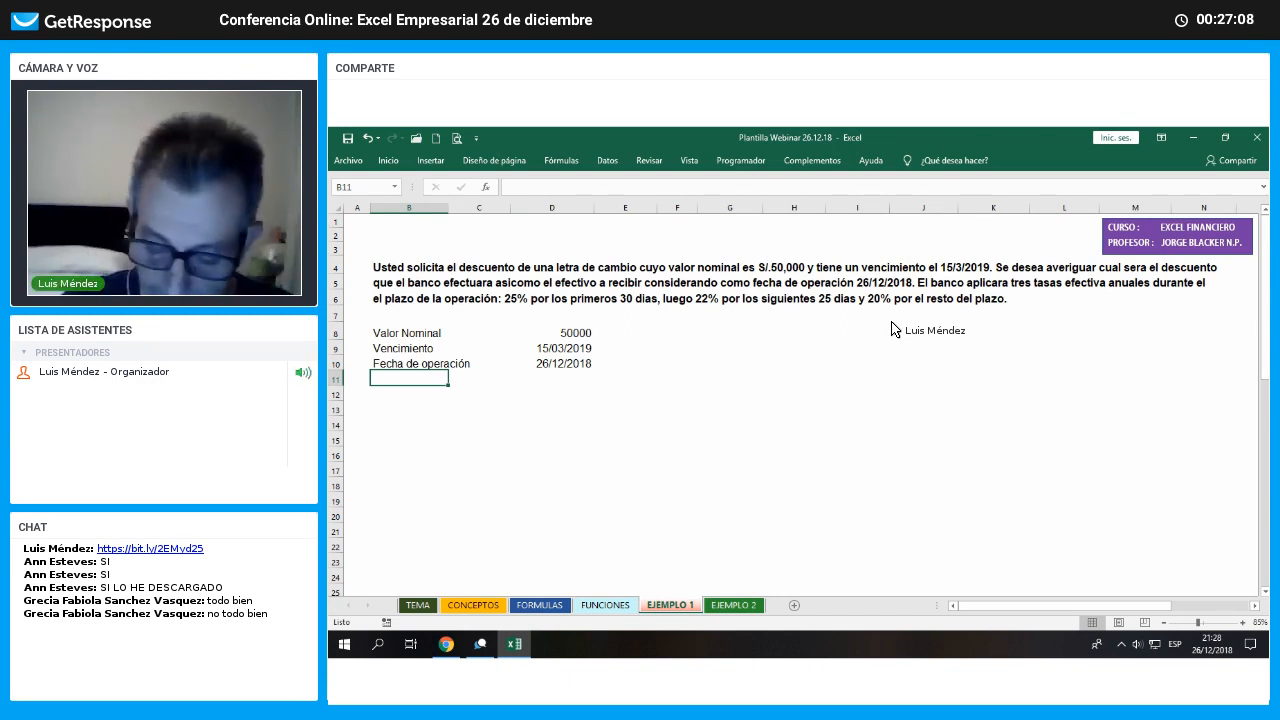
# Enter the label "Plazo de vencimiento" in B11
pyautogui.write('Plazo ')
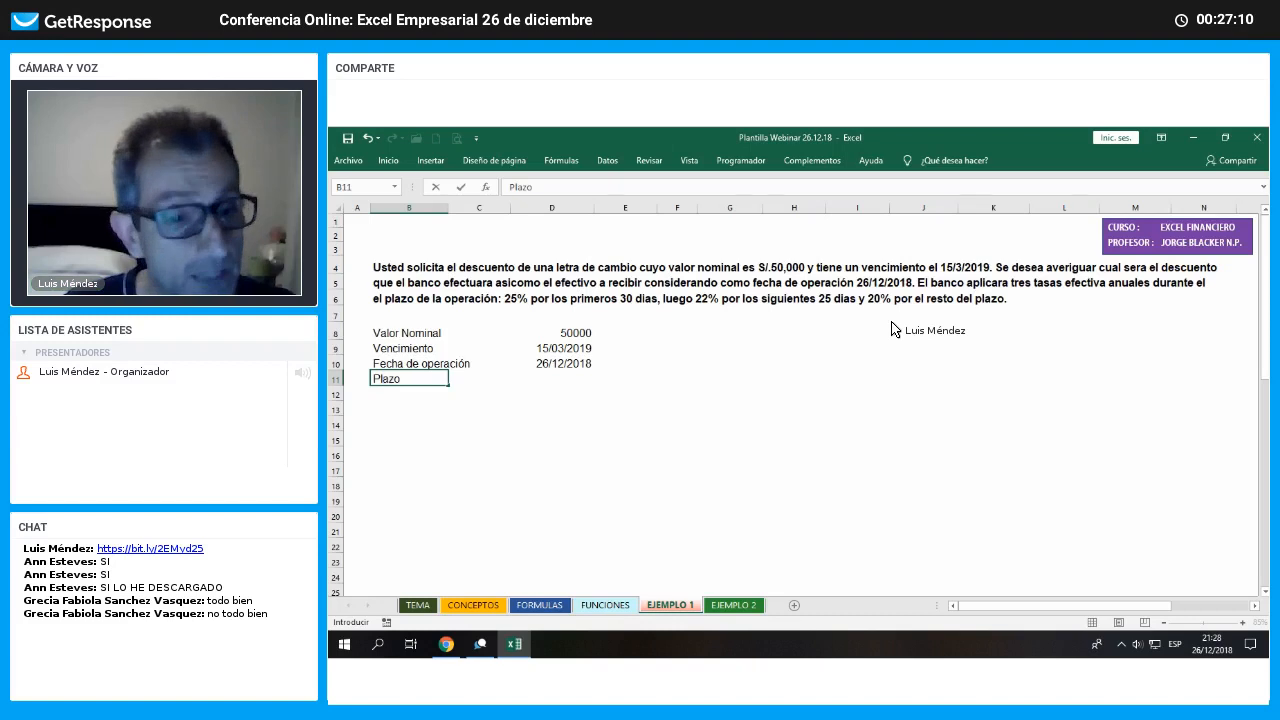
pyautogui.write('de venc')
pyautogui.press('BackSpace')
pyautogui.press('BackSpace')
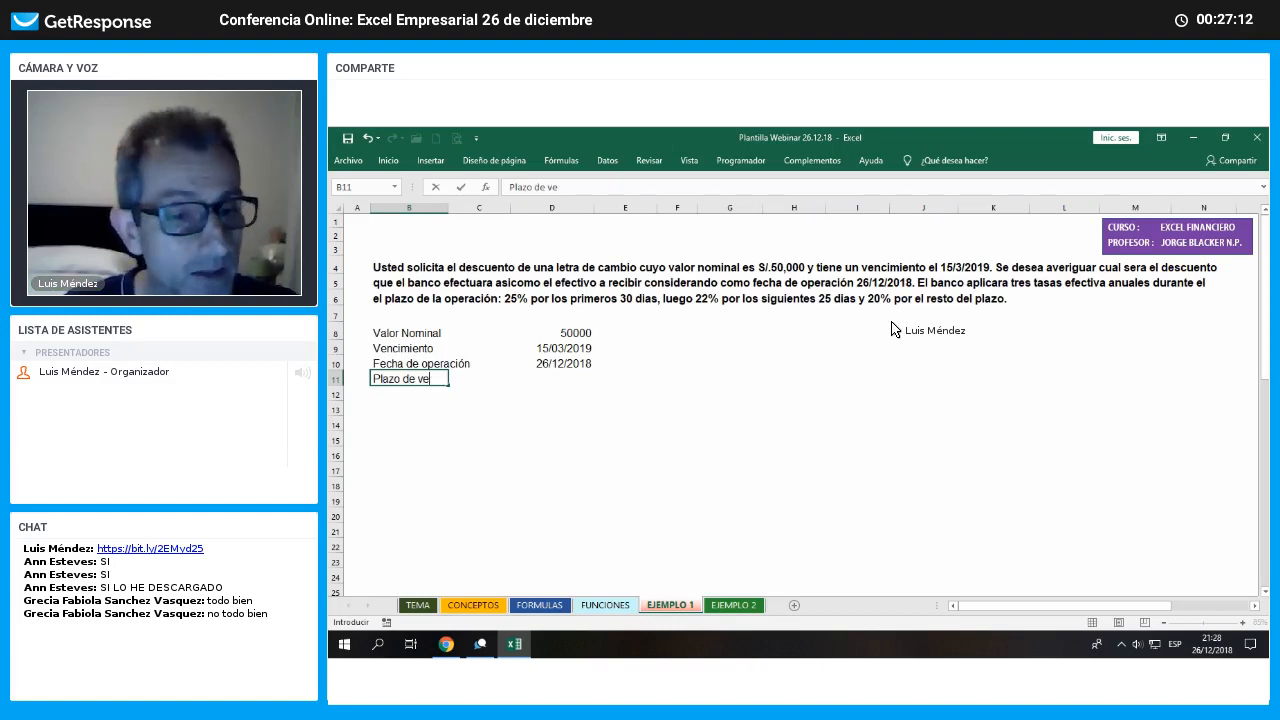
pyautogui.write('ncimiento')
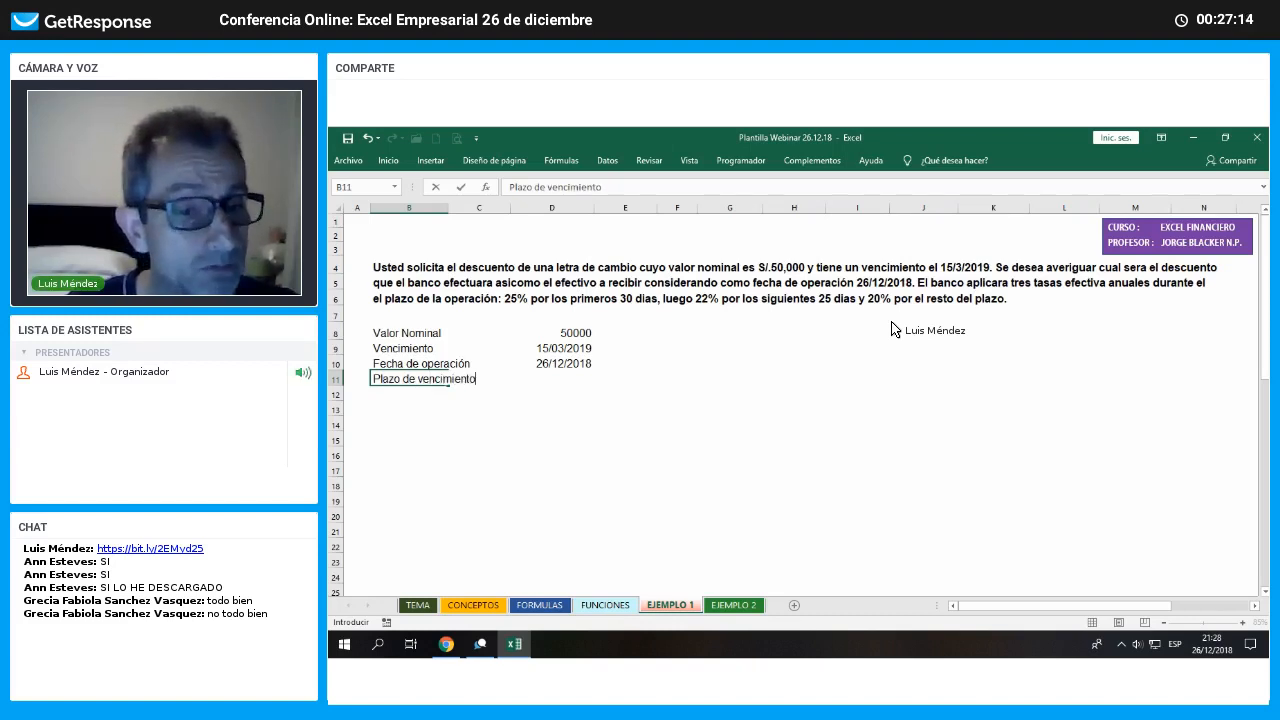
pyautogui.press('Tab')
# Calculate the term to maturity in D11 by subtracting the operation date from the due date with the formula +D9-D10
pyautogui.press('Tab')
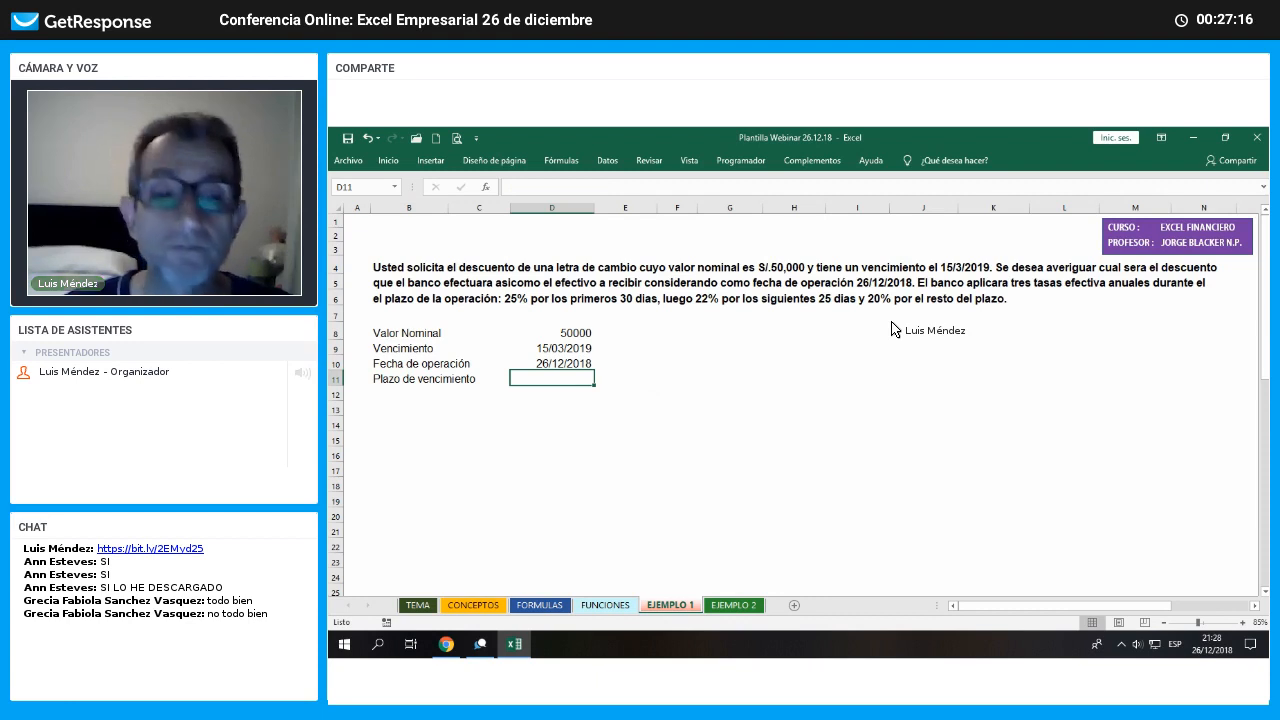
pyautogui.write('+')
pyautogui.press('Up')
pyautogui.press('Up')
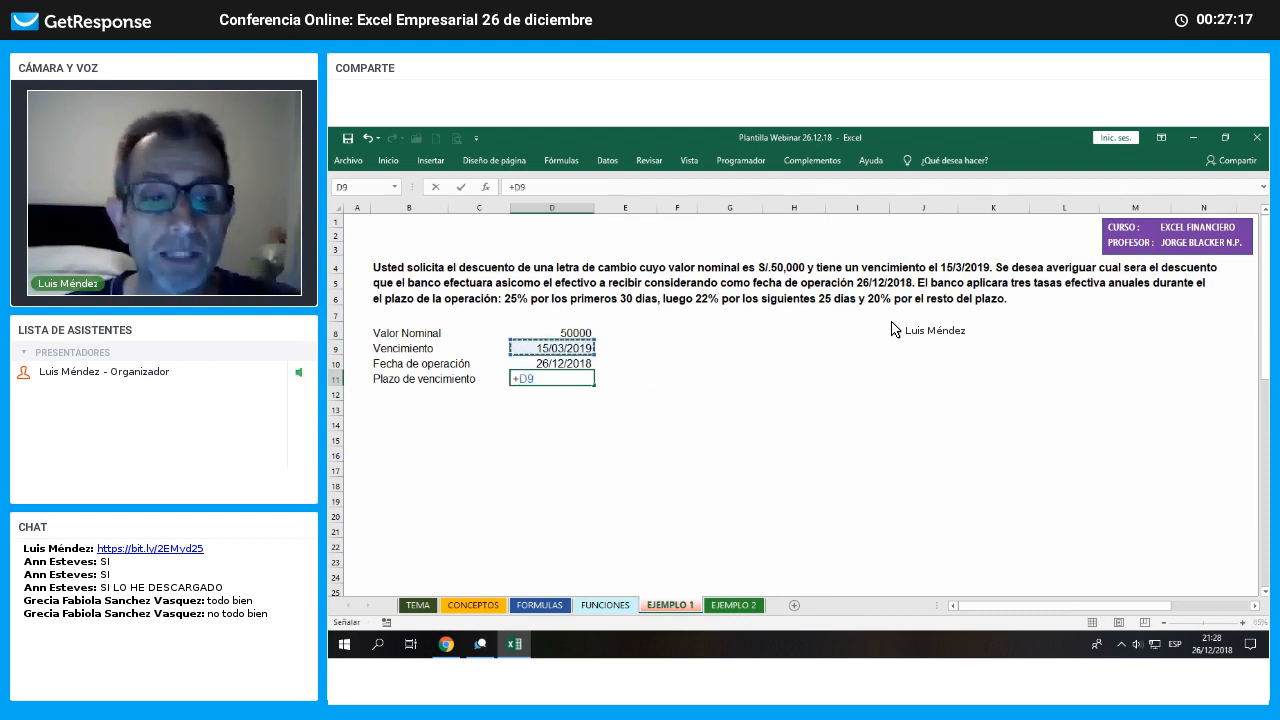
pyautogui.write('-')
pyautogui.press('Up')
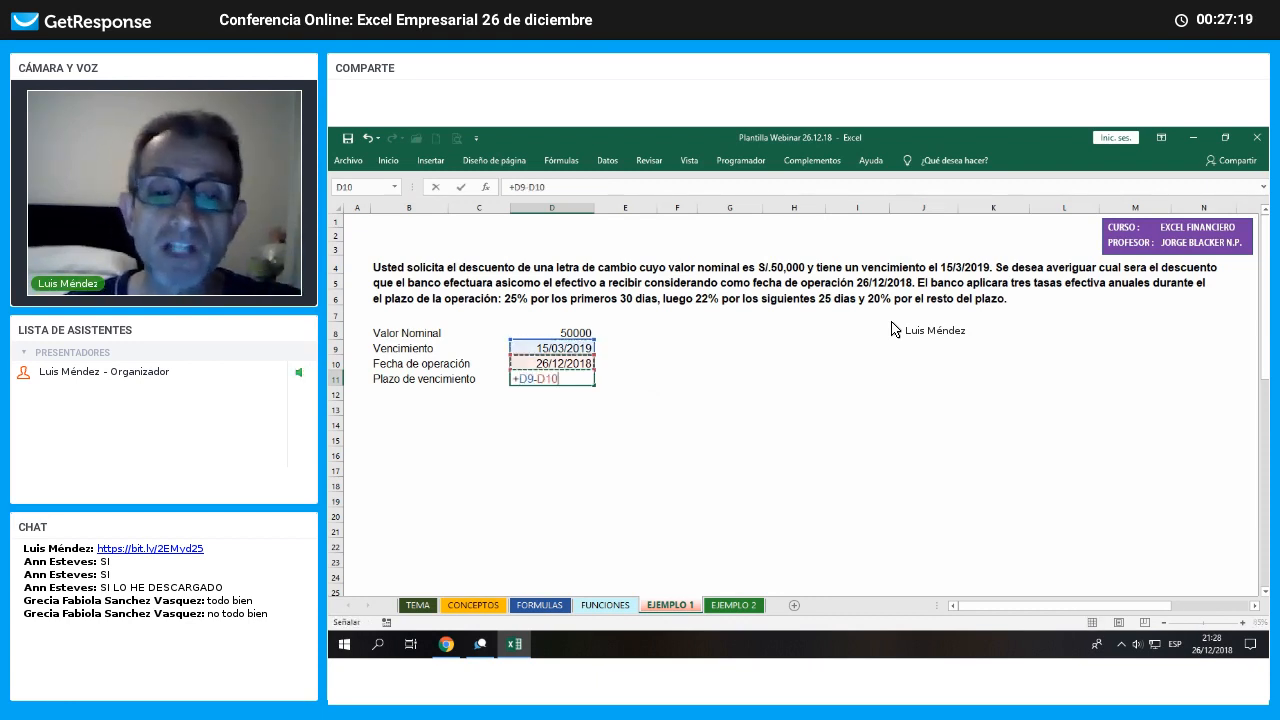
pyautogui.press('Return')
# Extend the due date label in B9 to read "Fecha de Vencimiento"
pyautogui.press('Left')
pyautogui.press('Left')
pyautogui.press('Up')
pyautogui.press('Up')
pyautogui.press('Up')
pyautogui.press('F2')
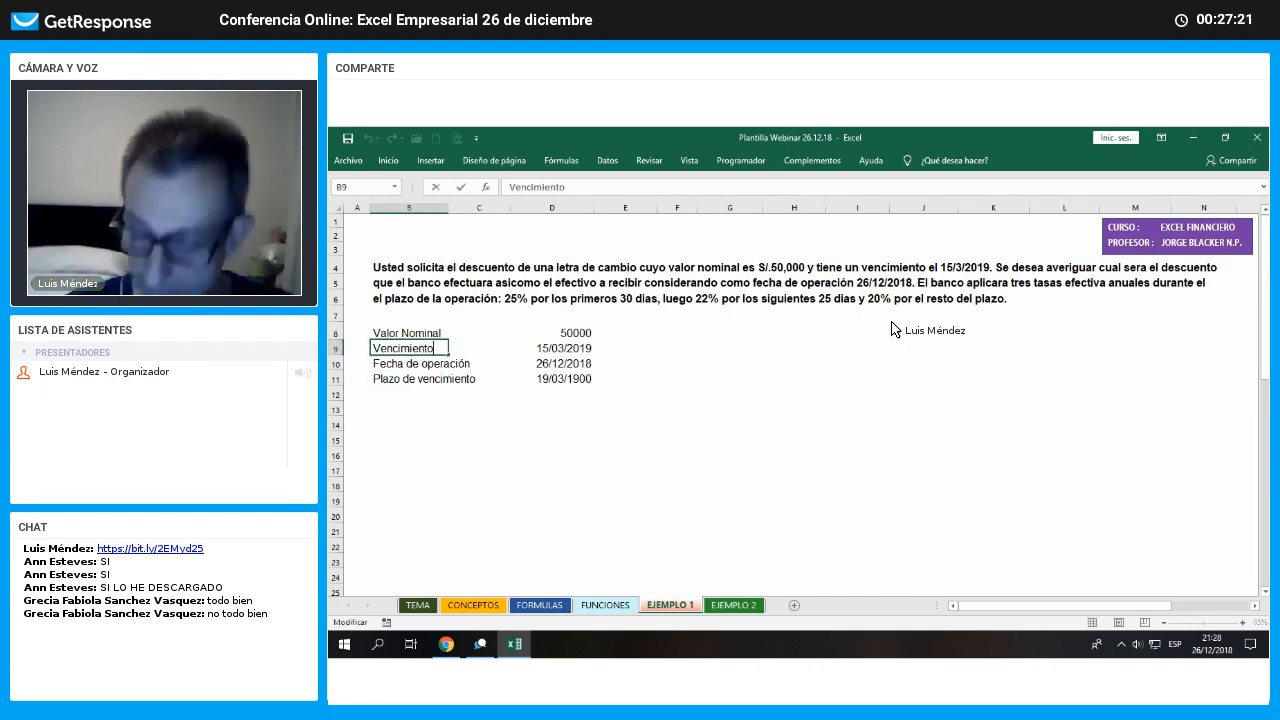
pyautogui.press('Home')
pyautogui.write('Fe')
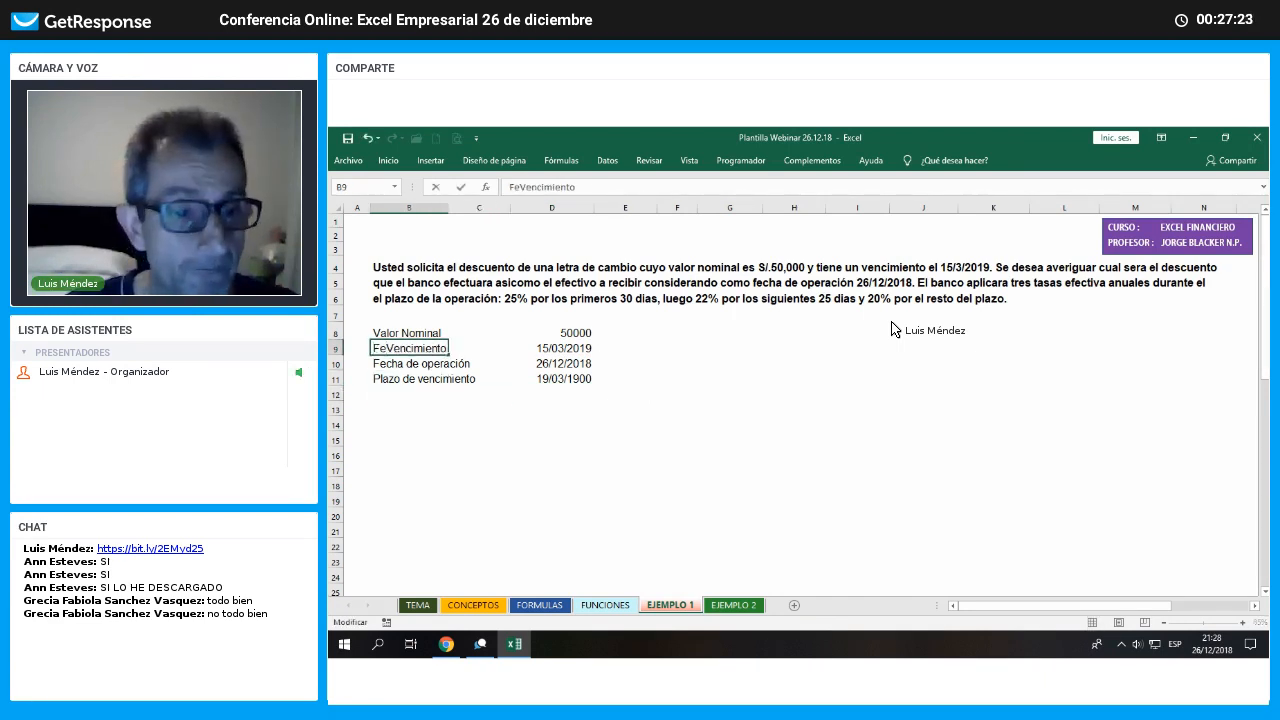
pyautogui.write('cha de')
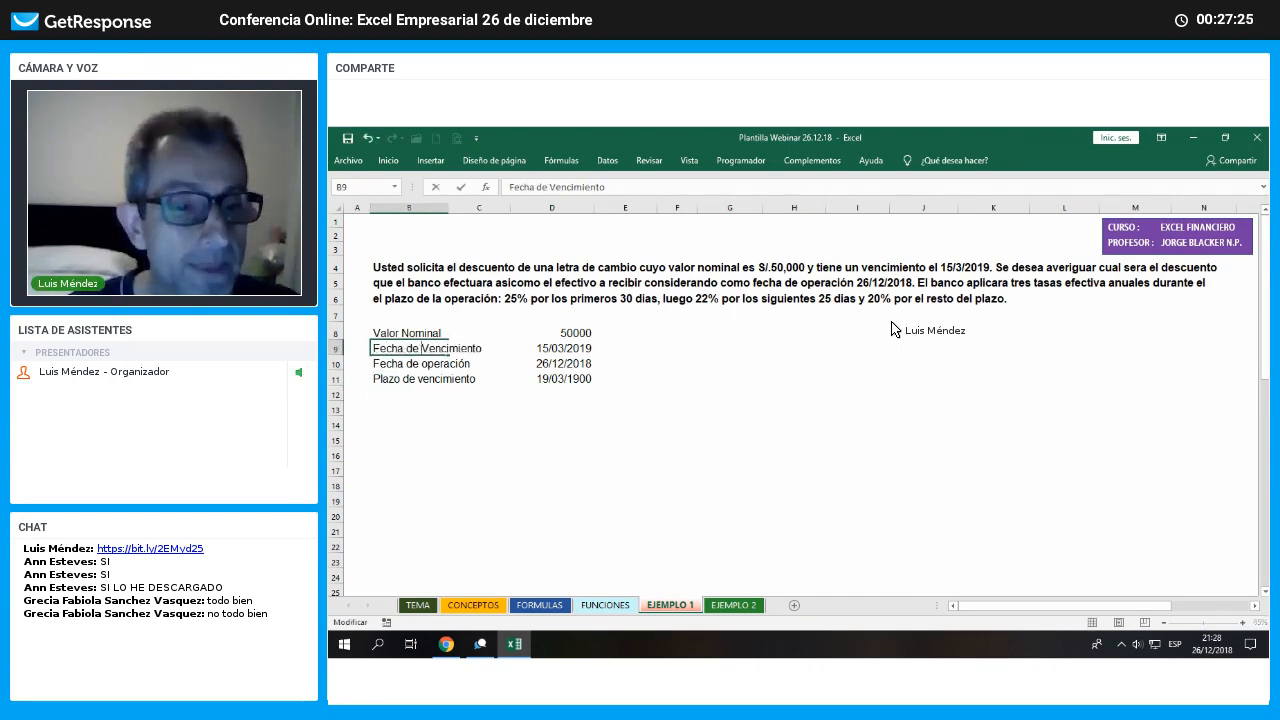
pyautogui.press('Return')
# Format the maturity term in D11 as a plain number without decimals instead of a date
pyautogui.press('Down')
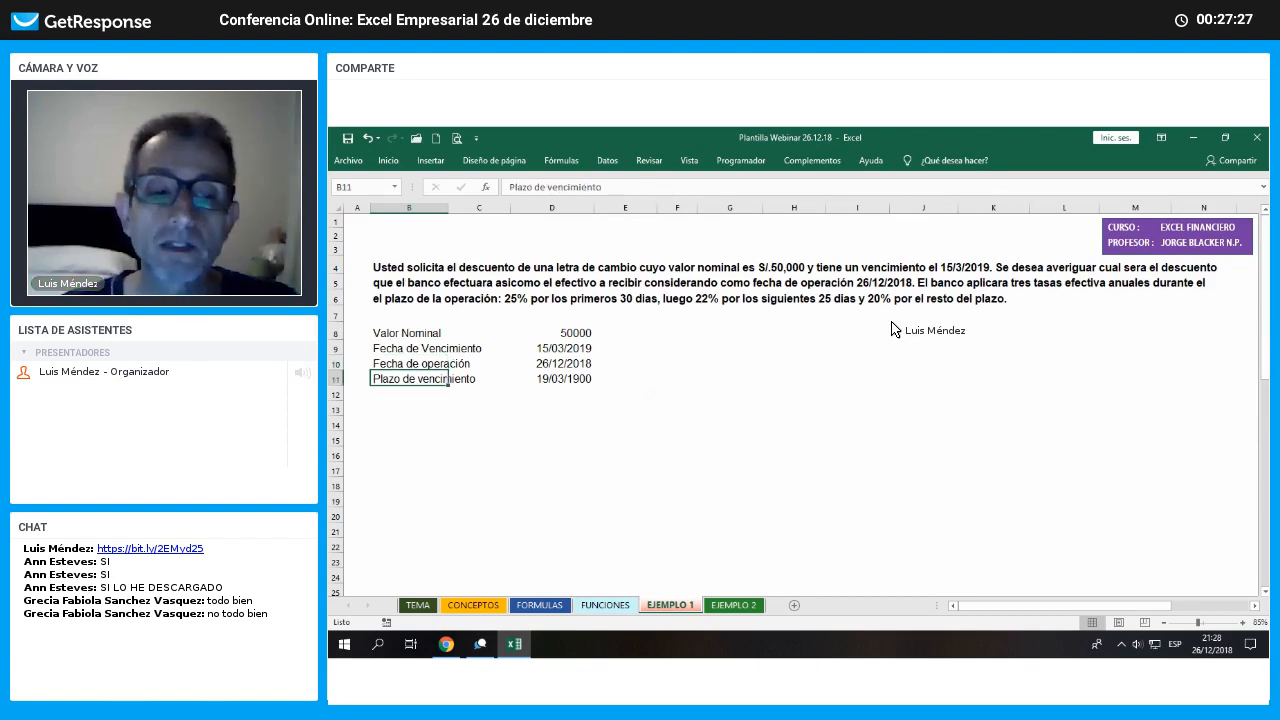
pyautogui.press('Up')
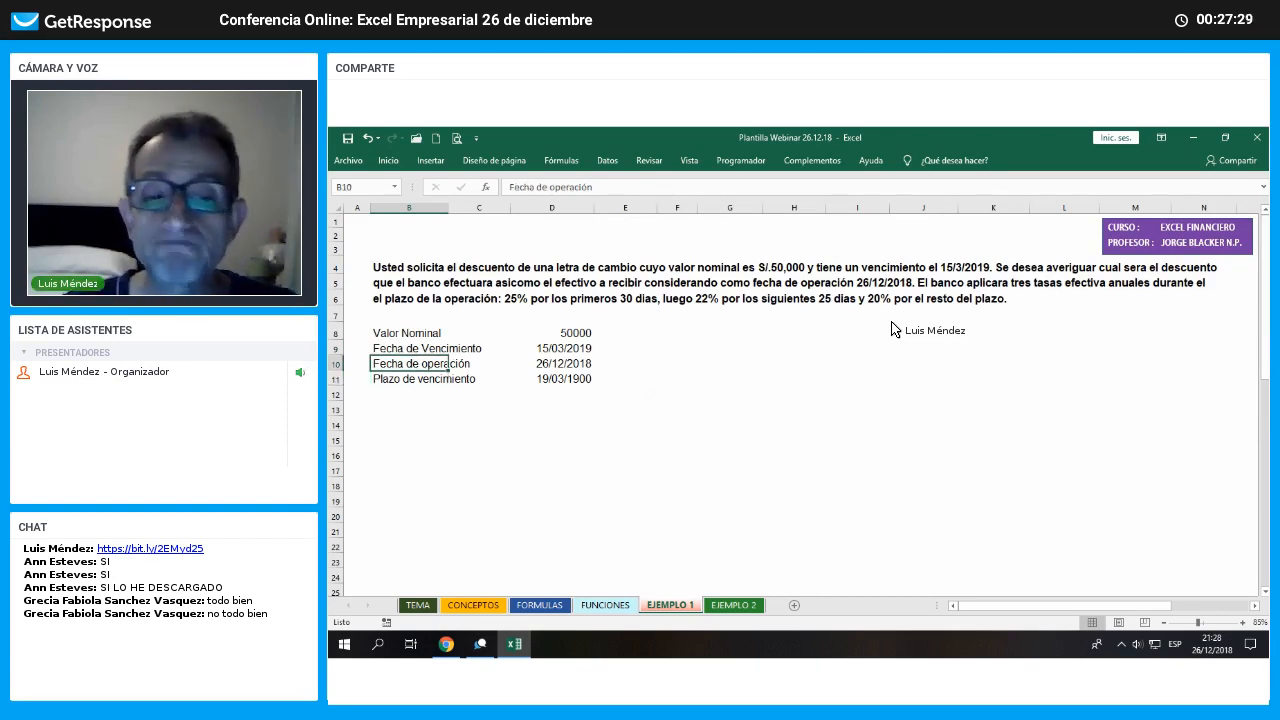
pyautogui.press('Down')
pyautogui.press('Right')
pyautogui.press('Right')
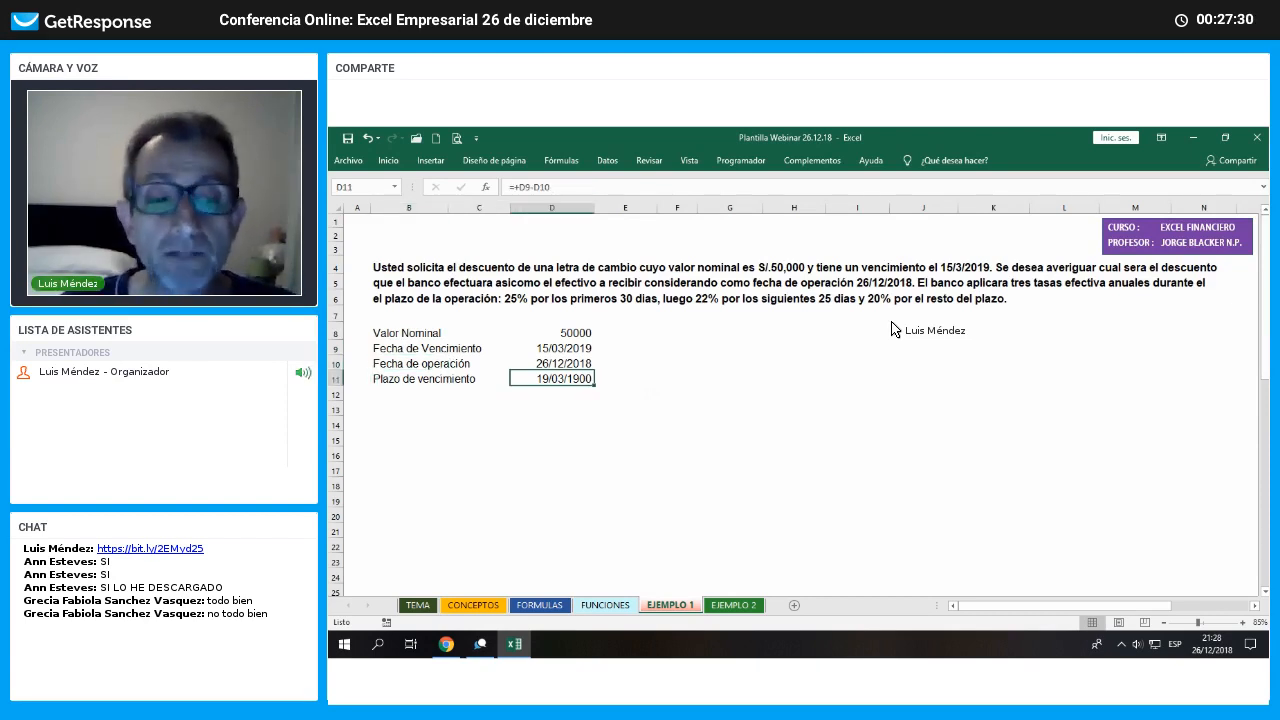
pyautogui.click(399, 157)
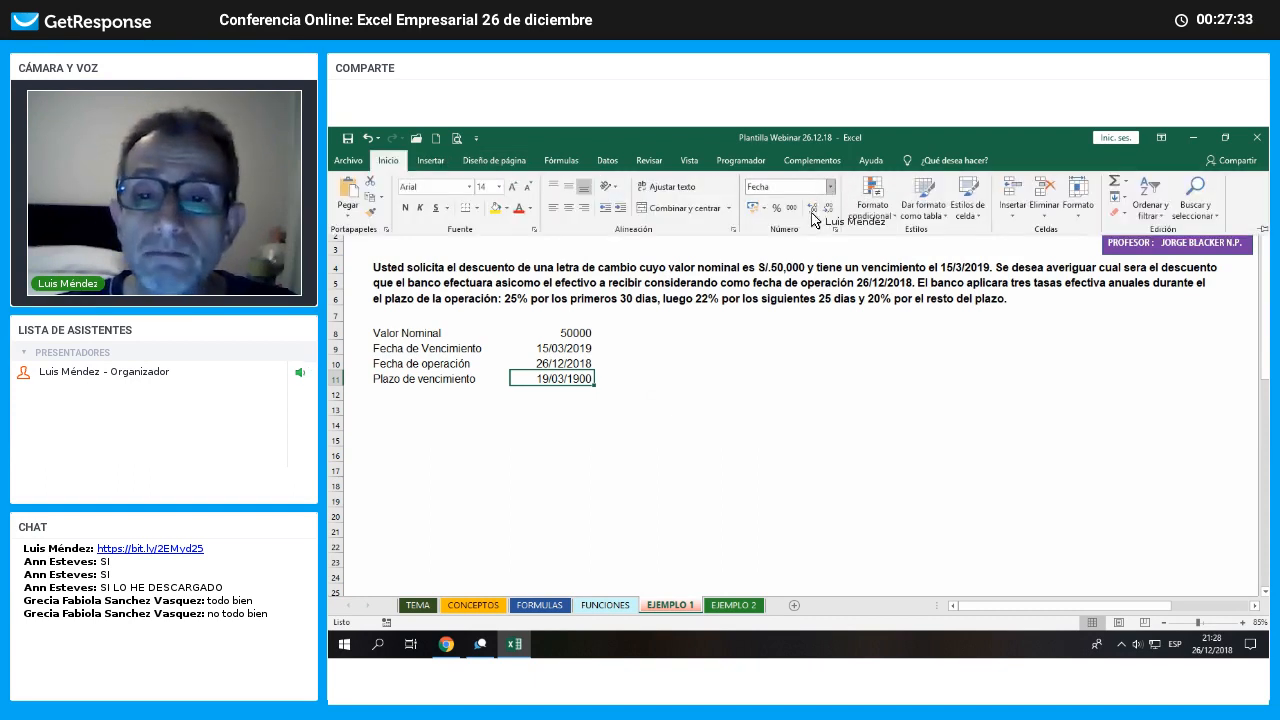
pyautogui.click(830, 187)
pyautogui.click(808, 213)
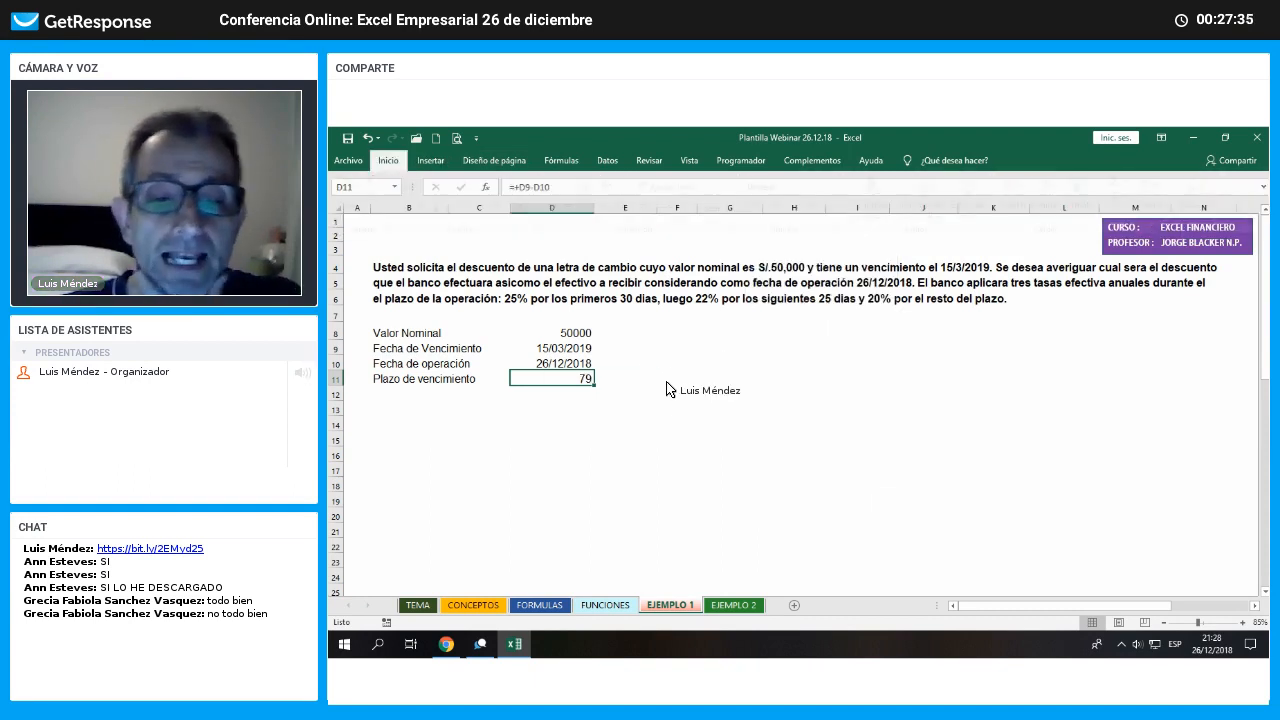
# Enter the unit "dias" in E11 beside the maturity term
pyautogui.press('Right')
pyautogui.write('dia')
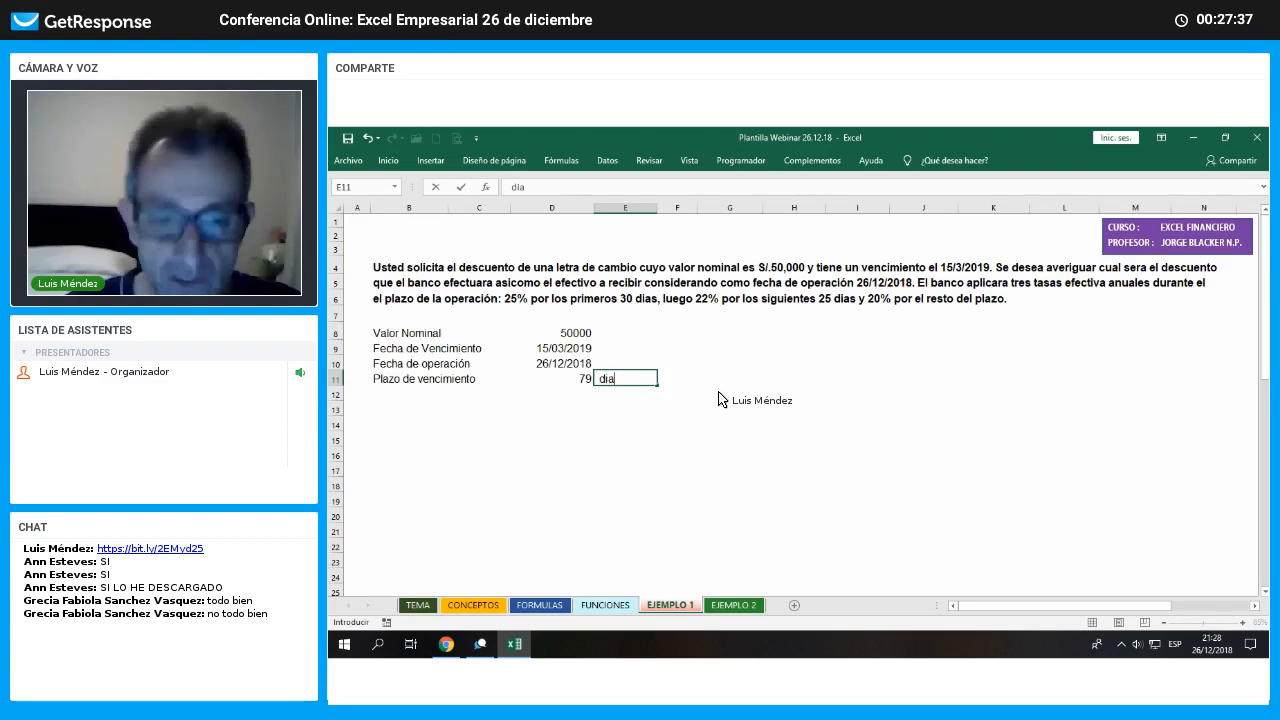
pyautogui.write('s')
pyautogui.press('Return')
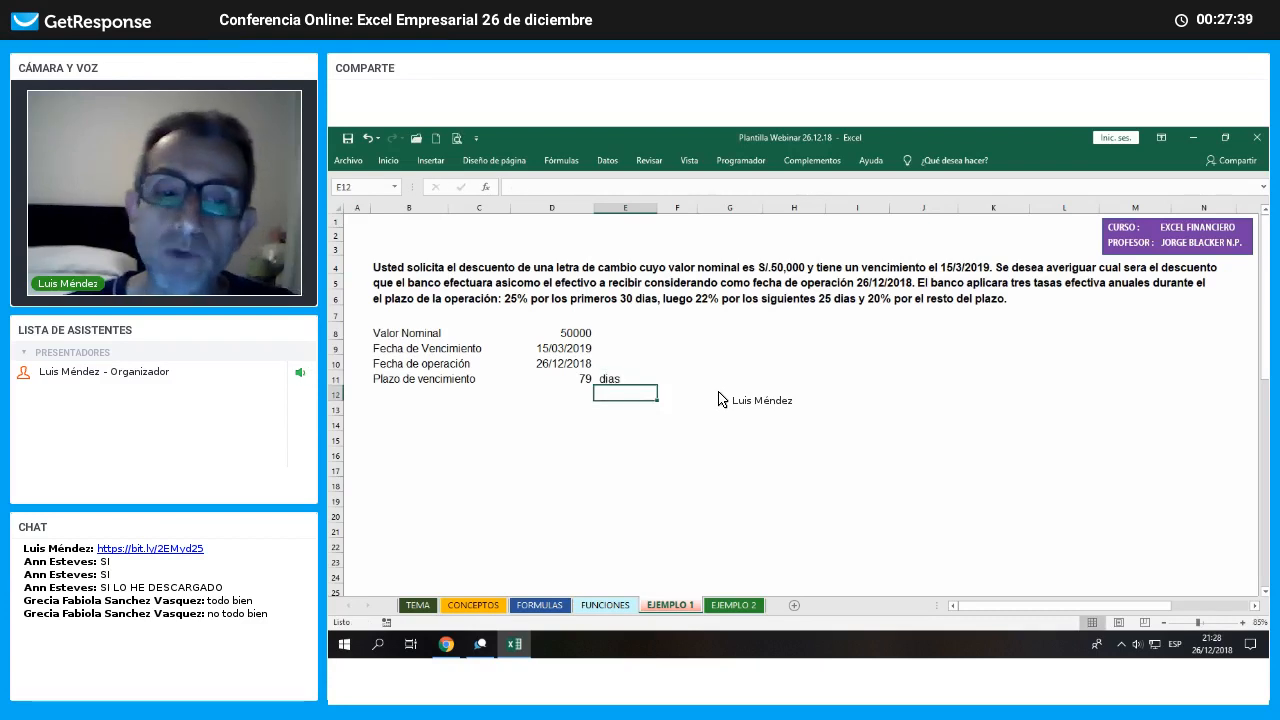
# Enter the label "TEA 1" in B12 and the first annual rate, 25%, in D12
pyautogui.click(415, 395)
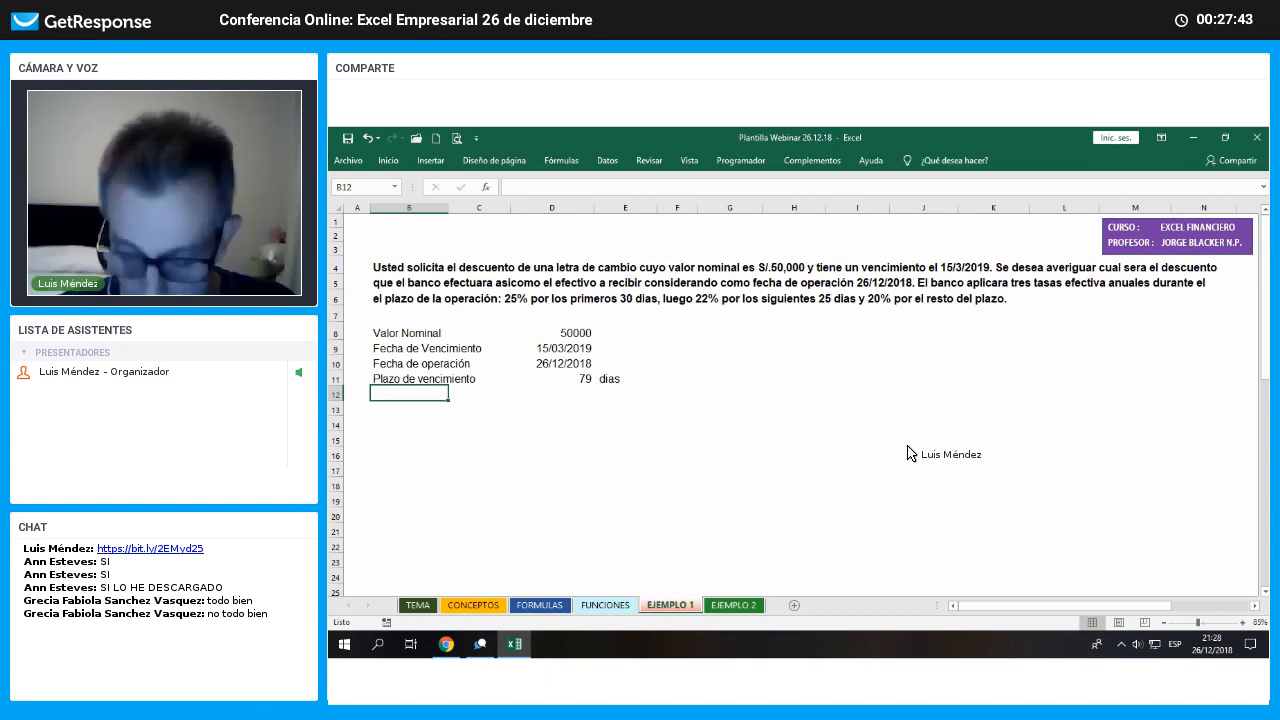
pyautogui.write('TEA 1')
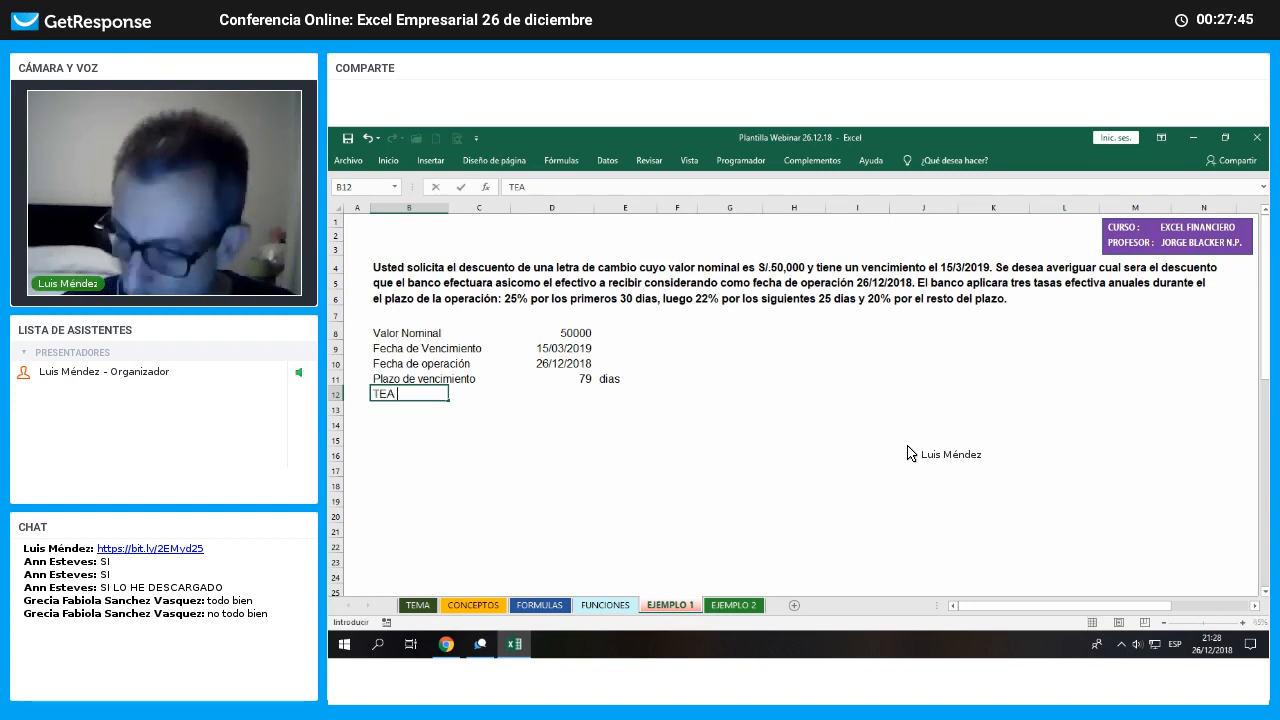
pyautogui.press('Return')
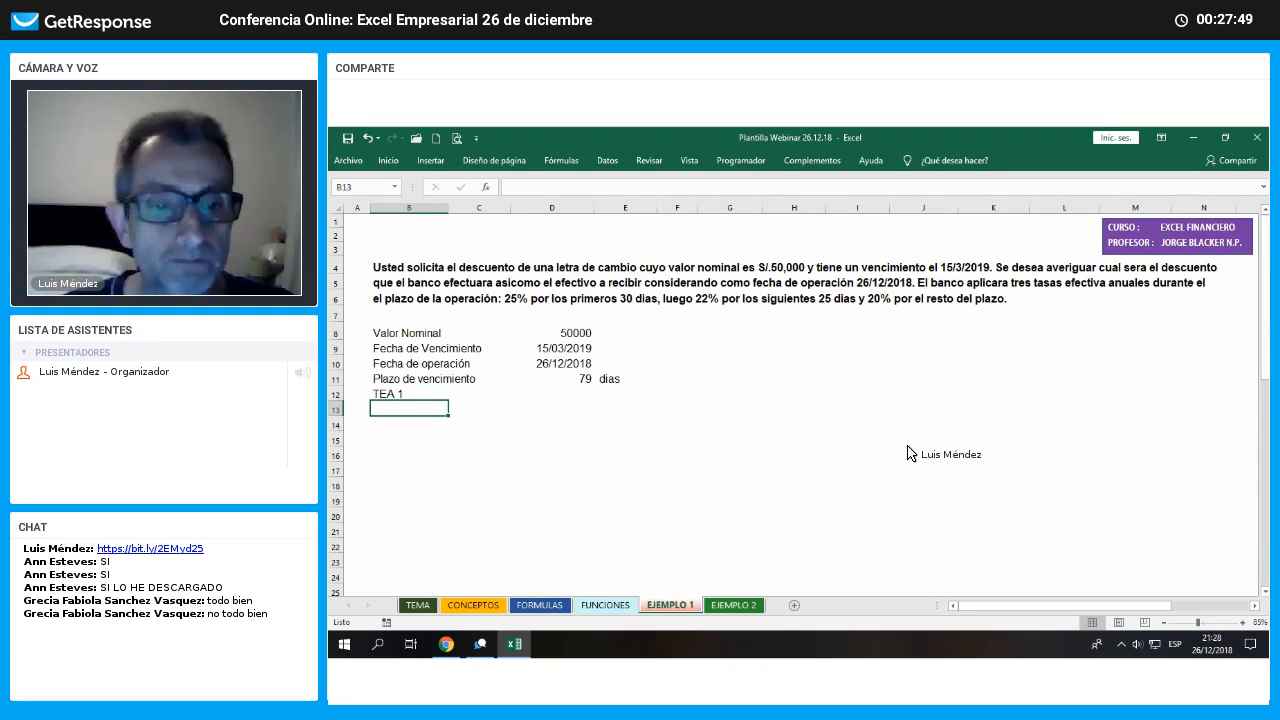
pyautogui.press('Up')
pyautogui.press('Right')
pyautogui.press('Right')
pyautogui.write('25')
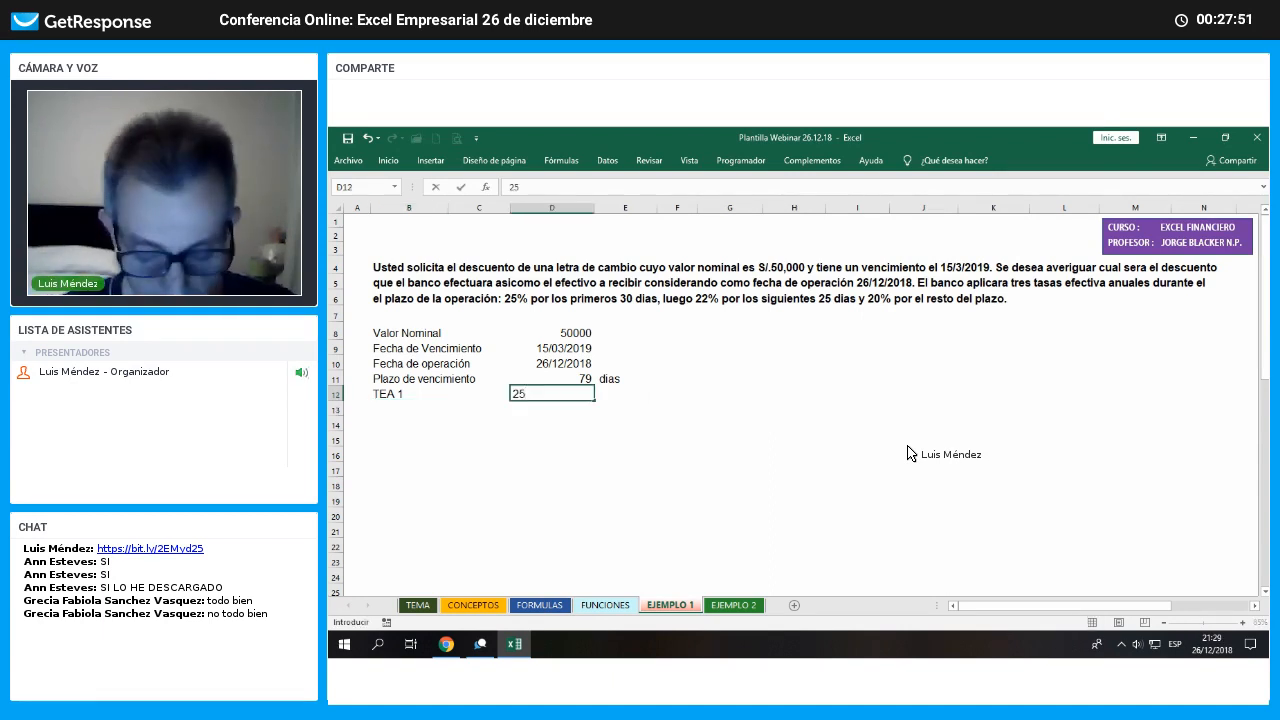
pyautogui.write('%')
pyautogui.press('Return')
# Record the first rate's duration in row 13 with the label "Vigencia", the value 30 in D13 and the unit "dias" in E13
pyautogui.press('Left')
pyautogui.press('Left')
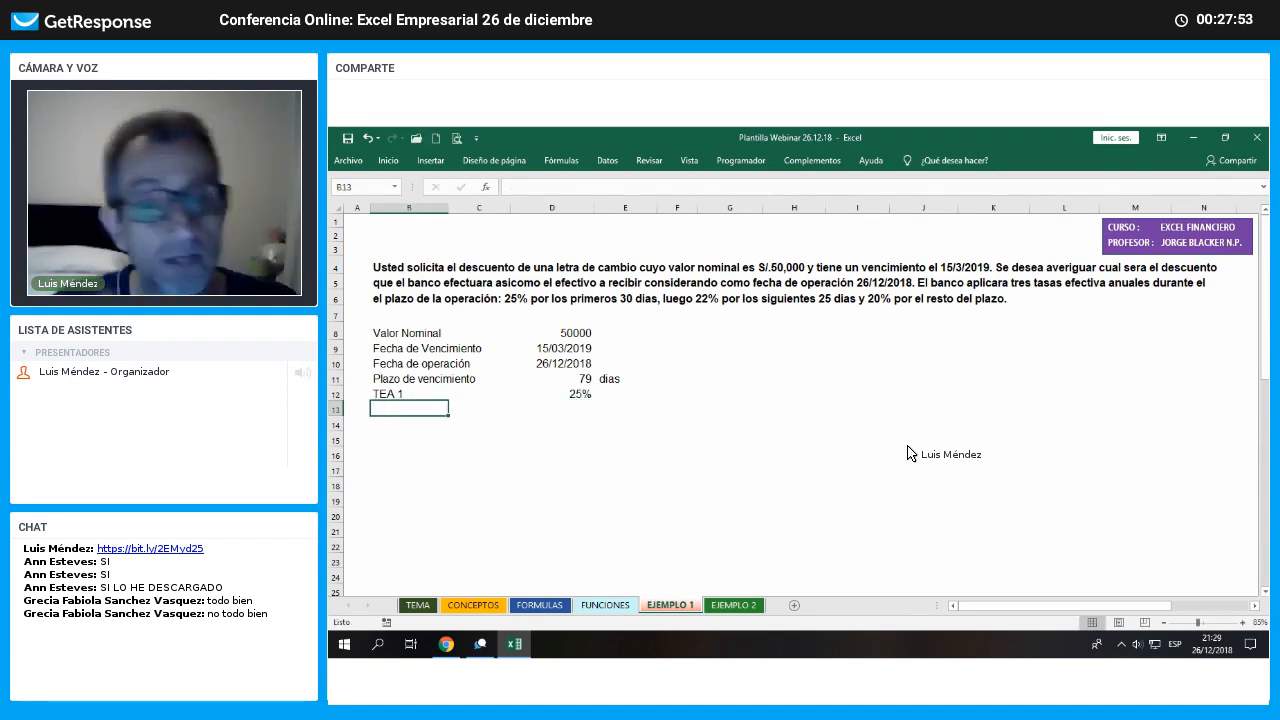
pyautogui.write('Vigencia')
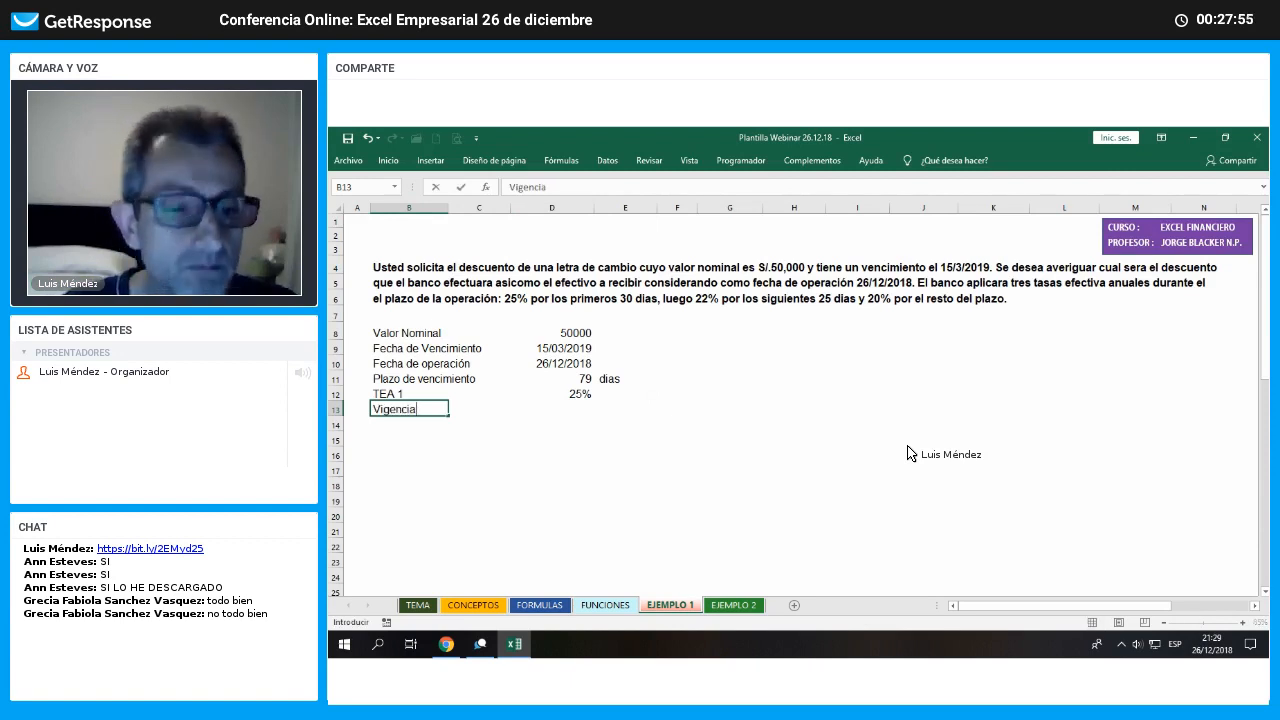
pyautogui.press('Right')
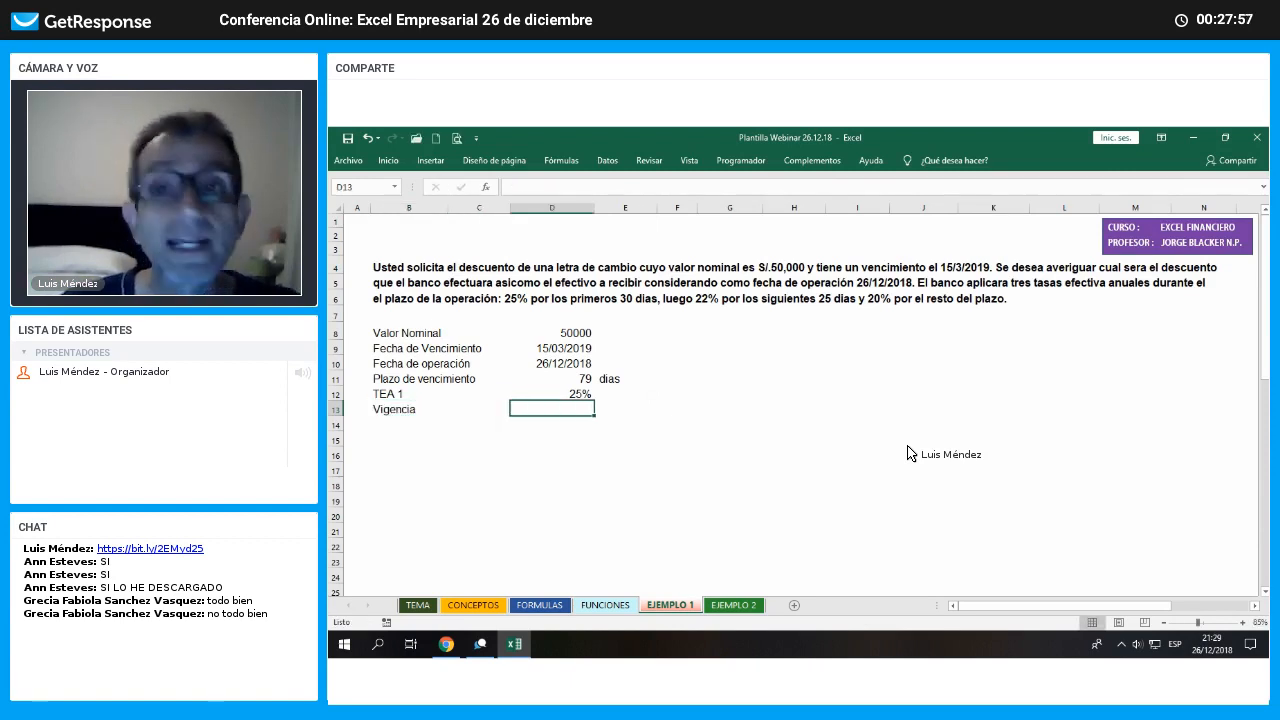
pyautogui.write('30')
pyautogui.press('Tab')
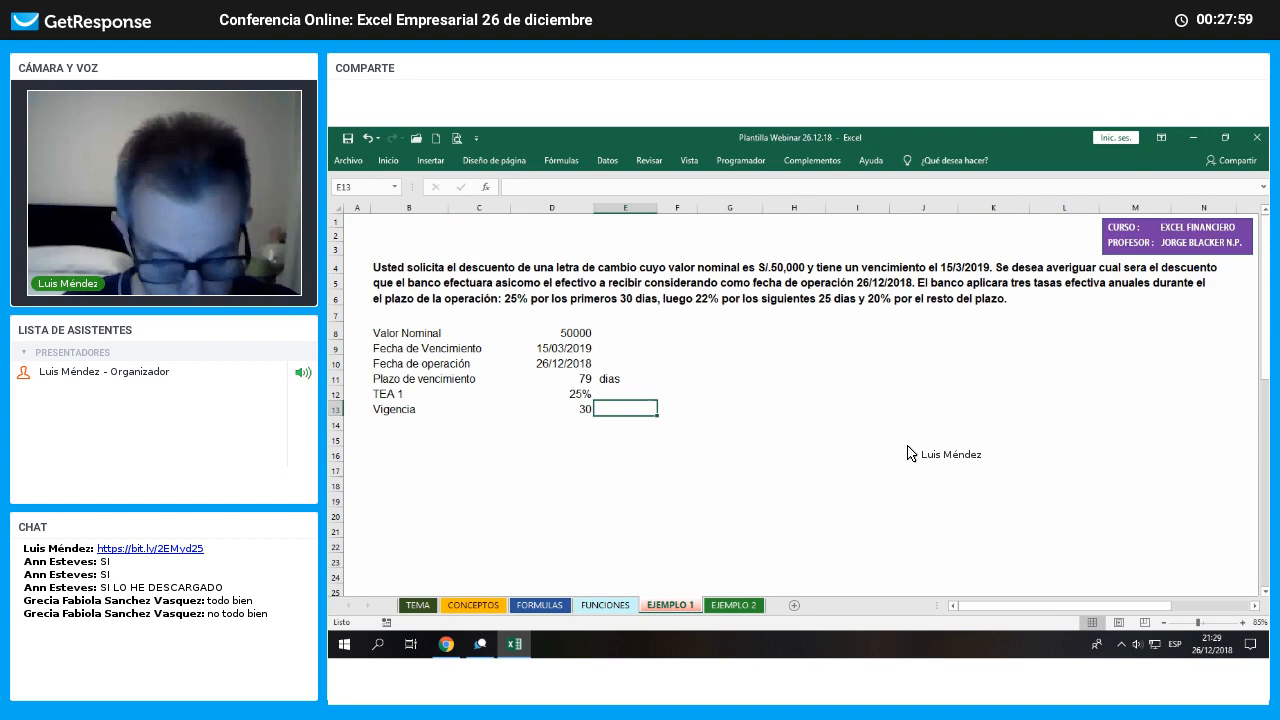
pyautogui.write('dias')
pyautogui.press('Return')
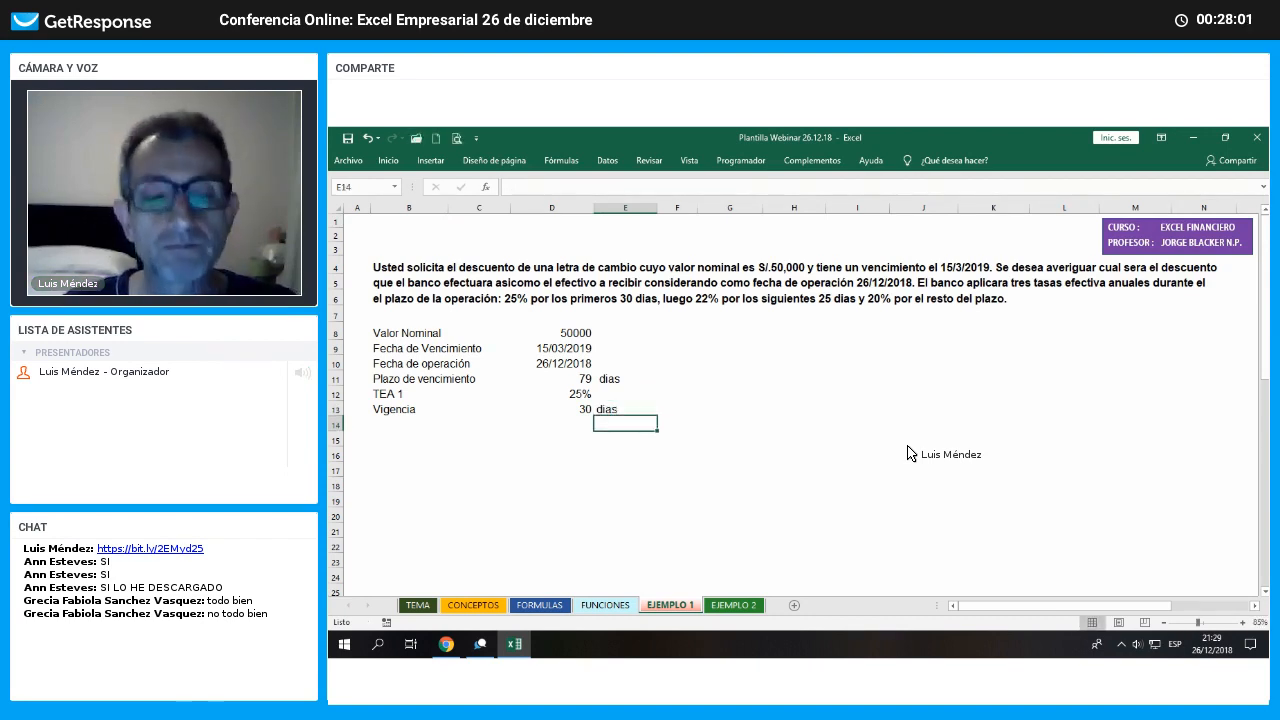
# Enter the label "TEA 2" in B14 and the second annual rate, 22%, in D14
pyautogui.press('Left')
pyautogui.press('Left')
pyautogui.press('Left')
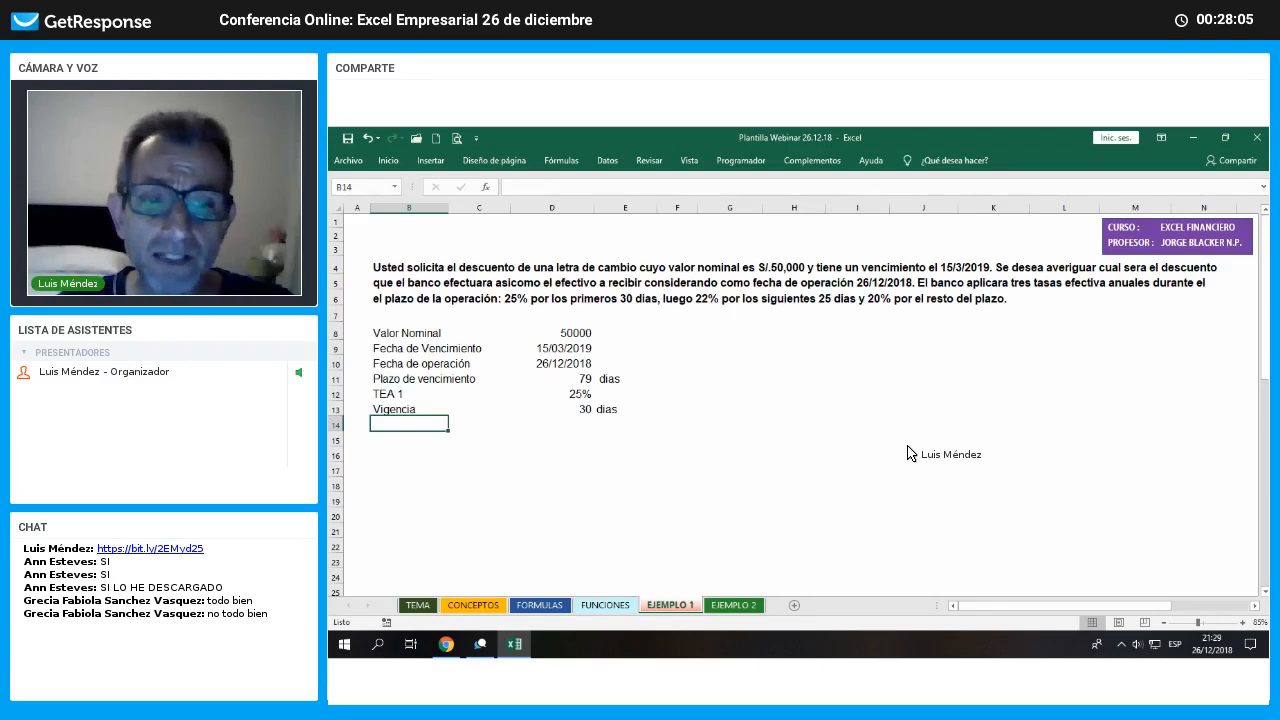
pyautogui.write('TEA')
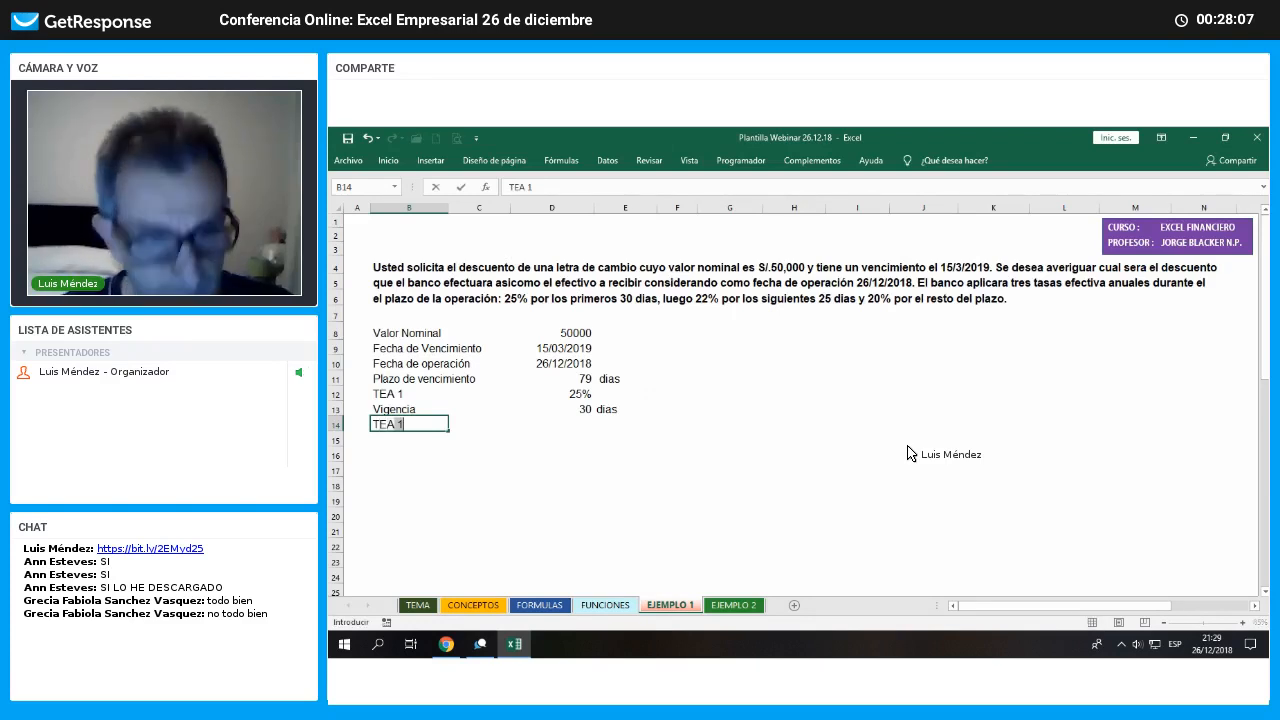
pyautogui.write(' 2')
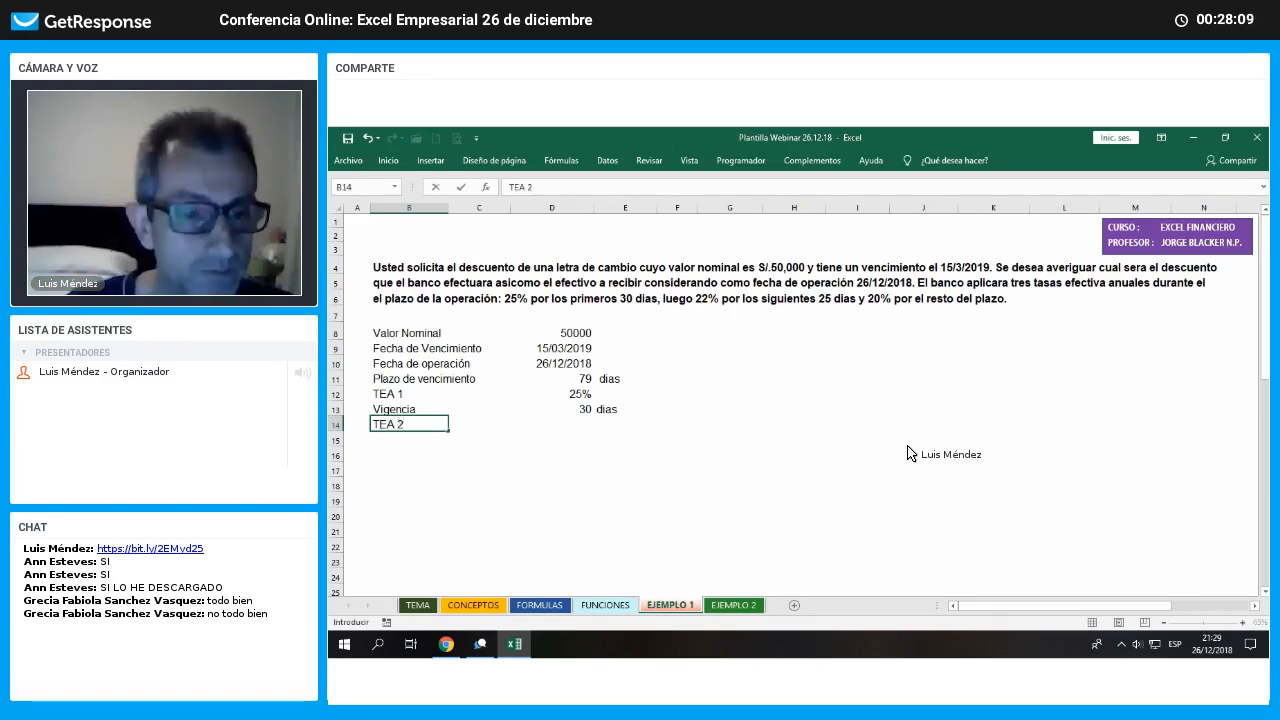
pyautogui.press('Right')
pyautogui.press('Right')
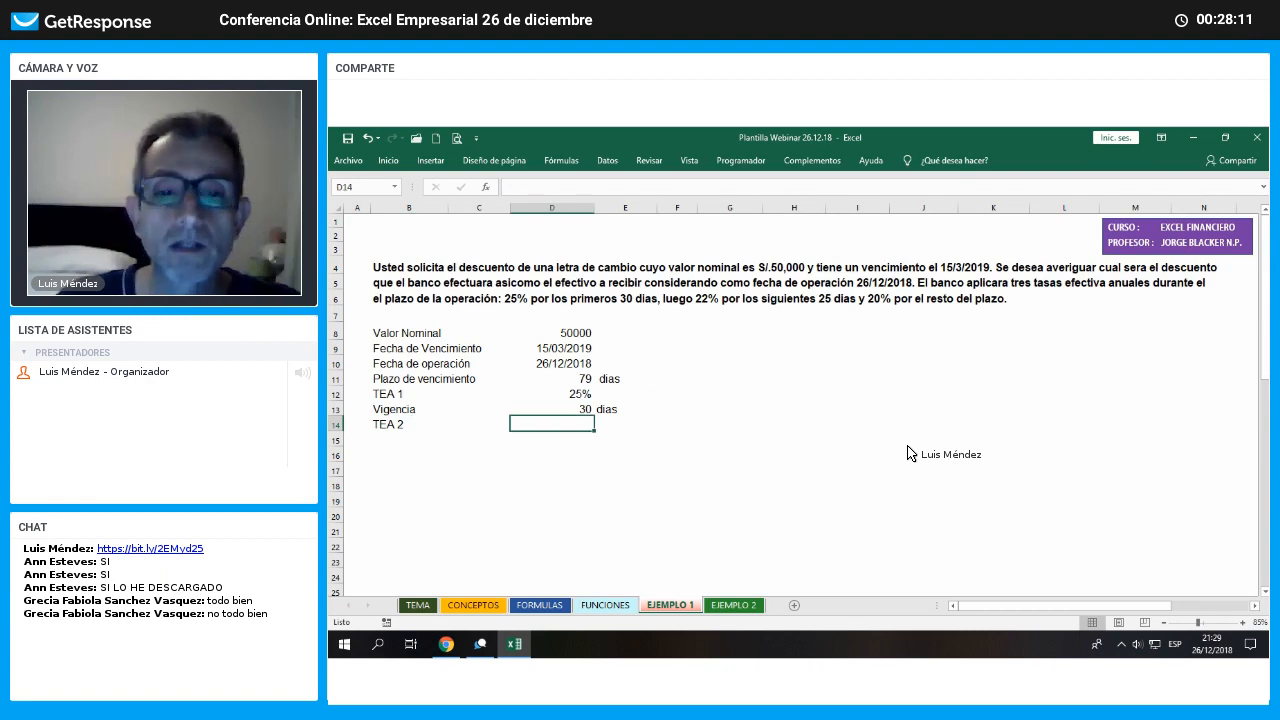
pyautogui.write('22')
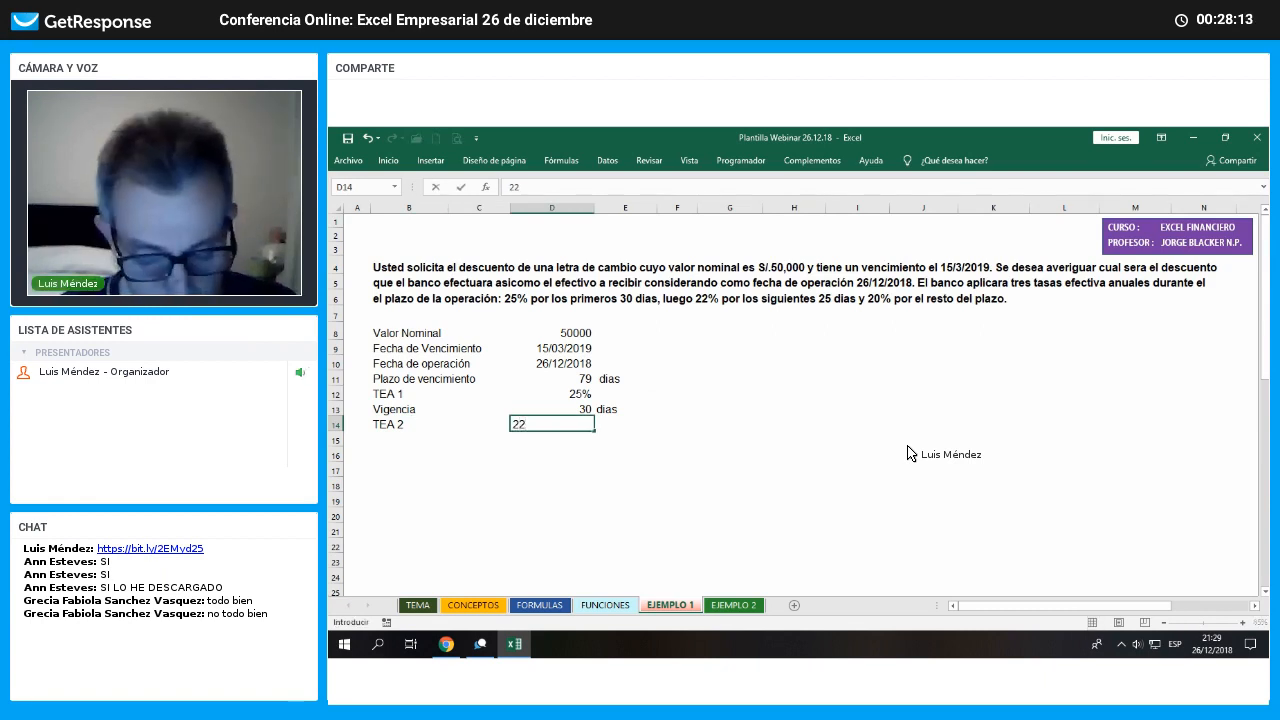
pyautogui.press('Return')
# Record the second rate's duration in row 15 with the label "Vigencia", the value 25 in D15 and the unit "dias" in E15
pyautogui.press('Left')
pyautogui.press('Left')
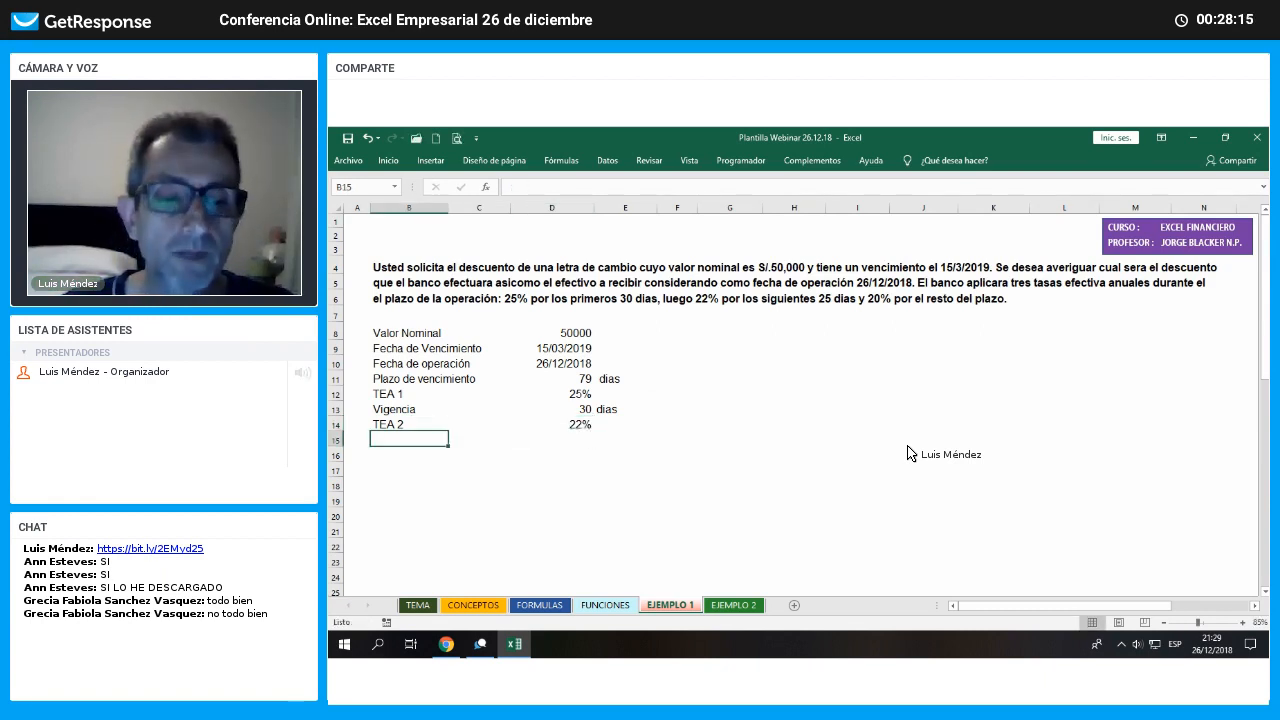
pyautogui.write('Vigenc')
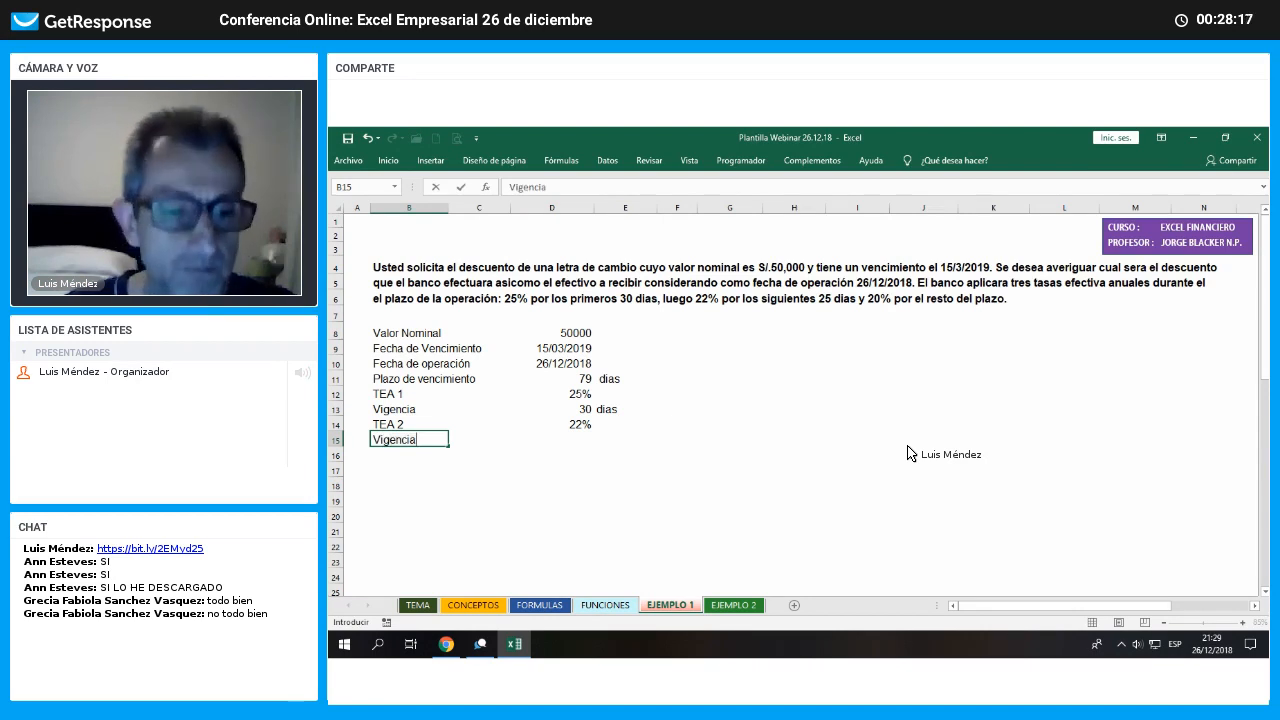
pyautogui.write('ia')
pyautogui.press('Right')
pyautogui.press('Right')
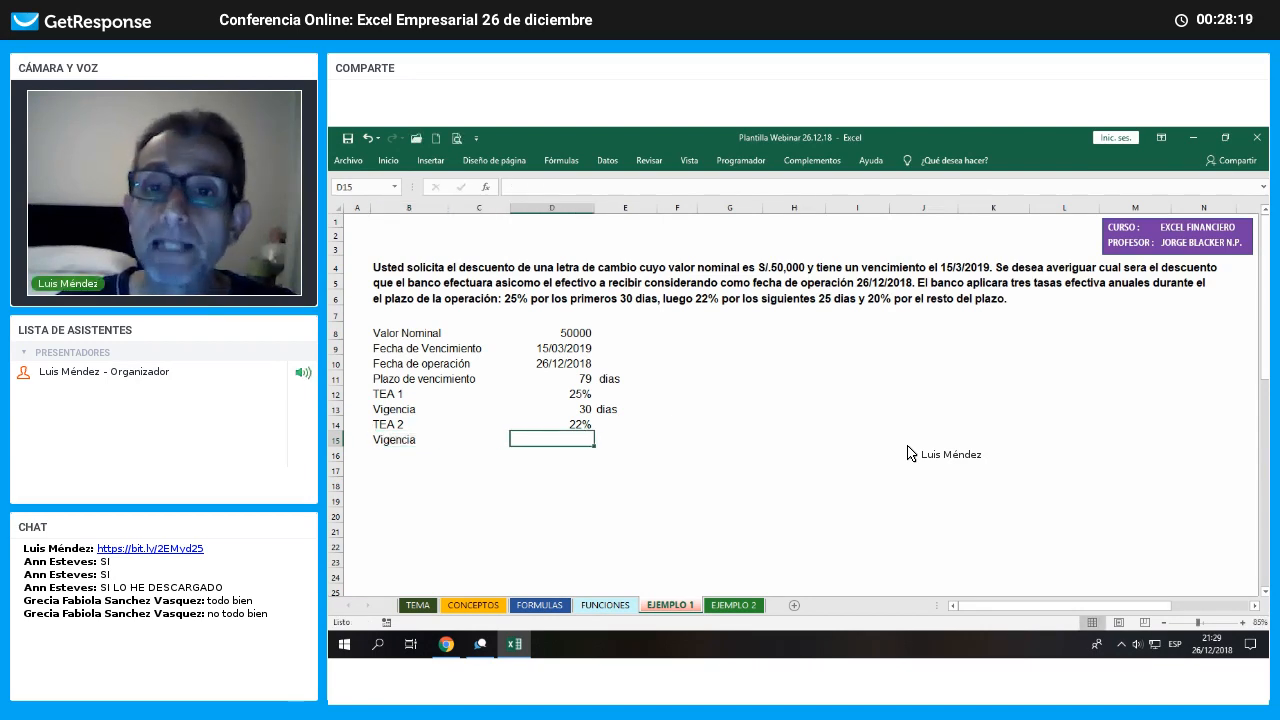
pyautogui.write('25')
pyautogui.press('Right')
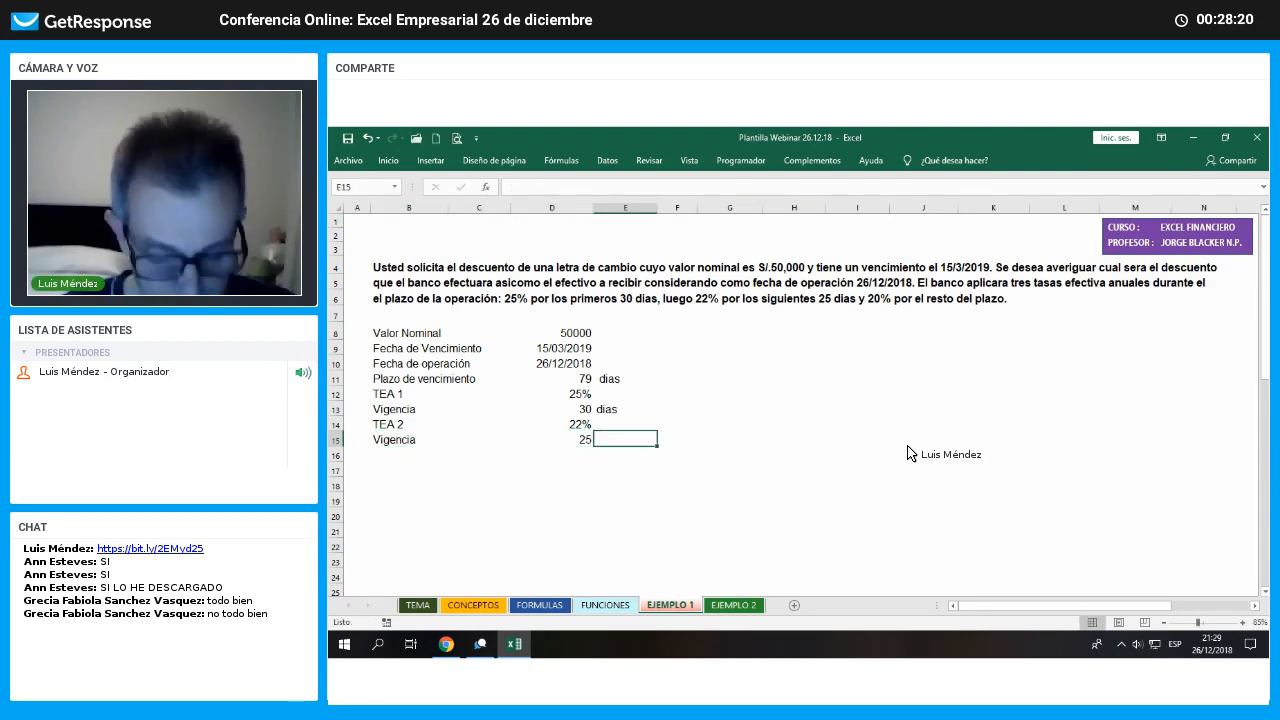
pyautogui.write('dias')
pyautogui.press('Return')
pyautogui.press('Left')
pyautogui.press('Left')
pyautogui.press('Left')
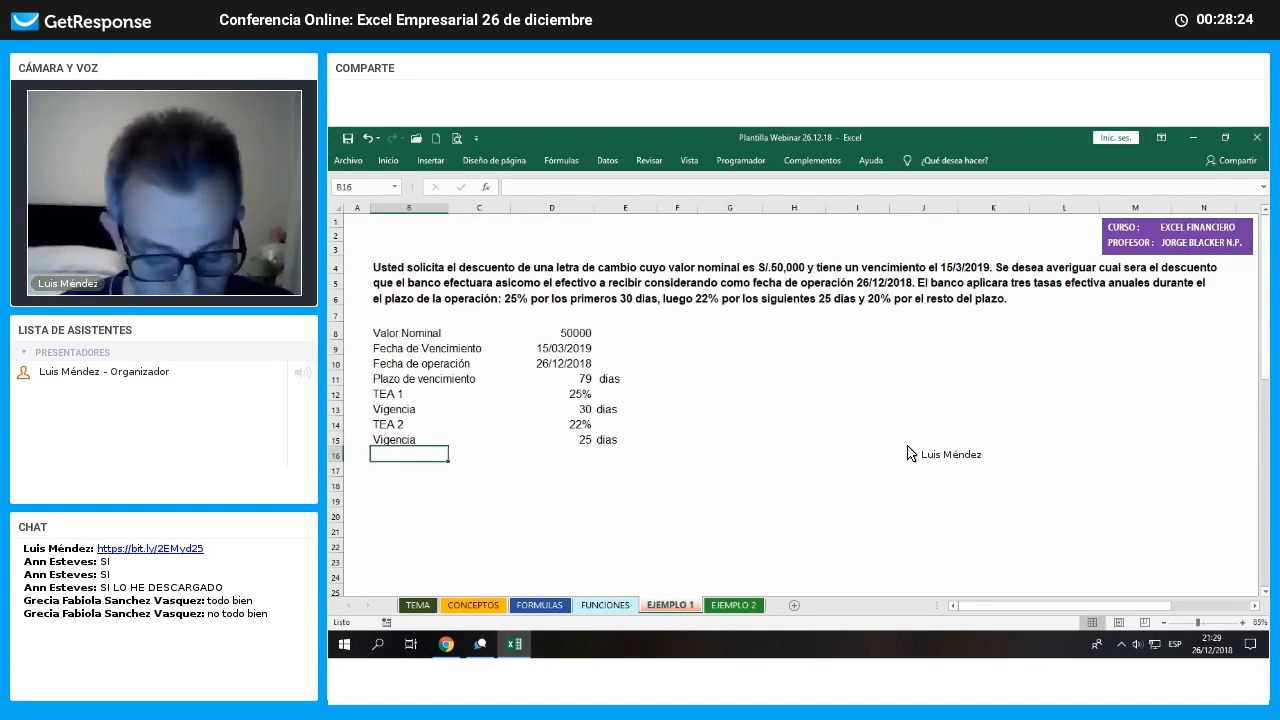
# Enter the label "TEA 3" in B16 and the third annual rate, 20%, in D16
pyautogui.write('TEA 3')
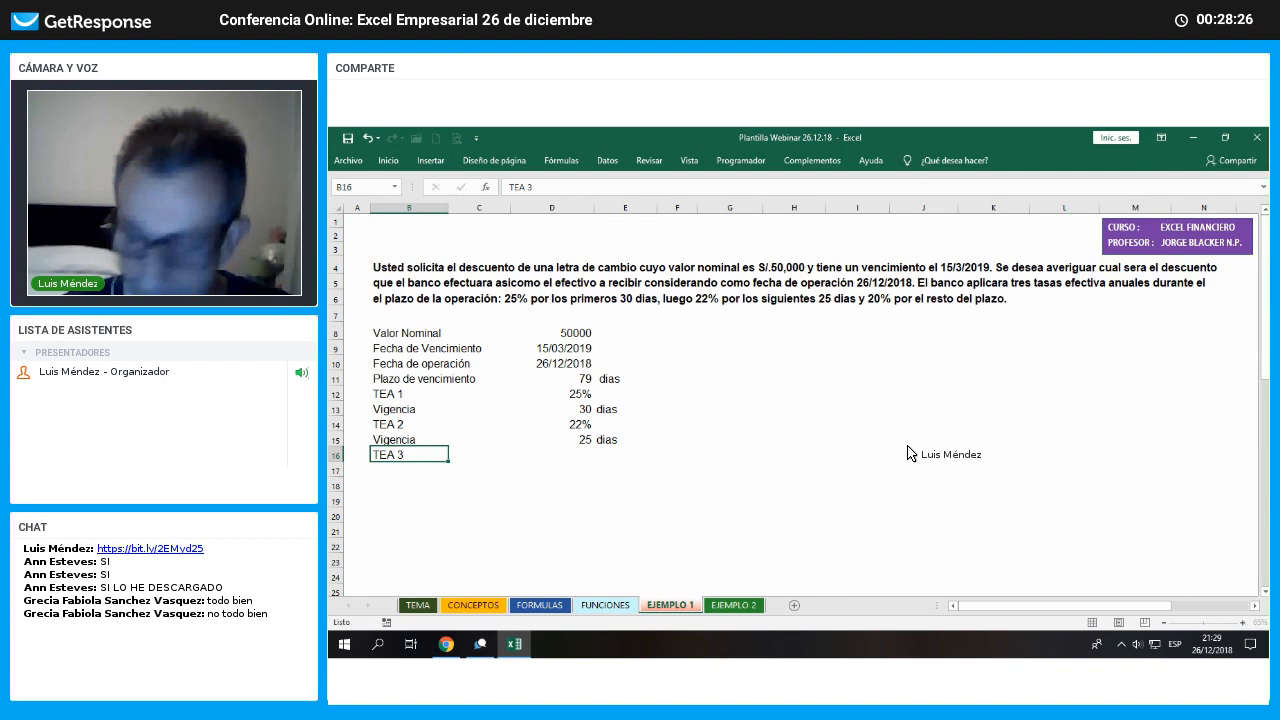
pyautogui.press('Right')
pyautogui.press('Right')
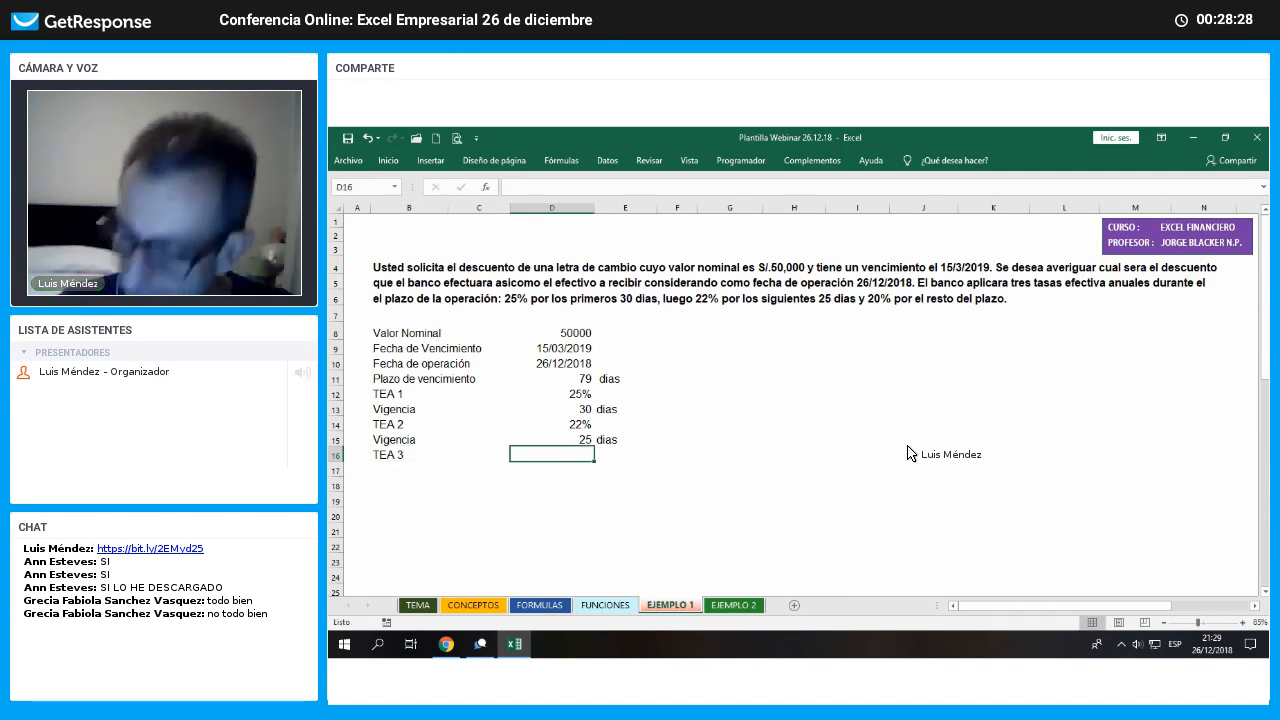
pyautogui.write('20%')
pyautogui.press('Return')
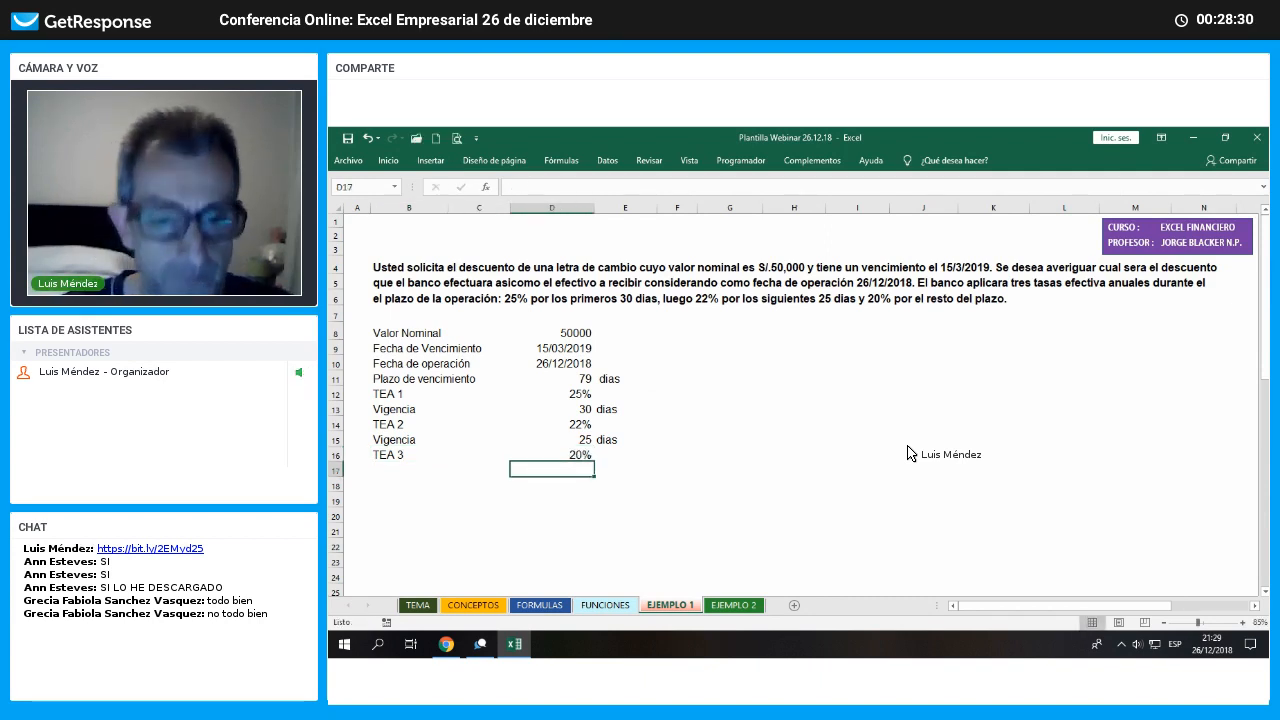
# Enter the label "Vigencia" in B17 for the third rate's duration
pyautogui.press('Left')
pyautogui.press('Left')
pyautogui.write('V')
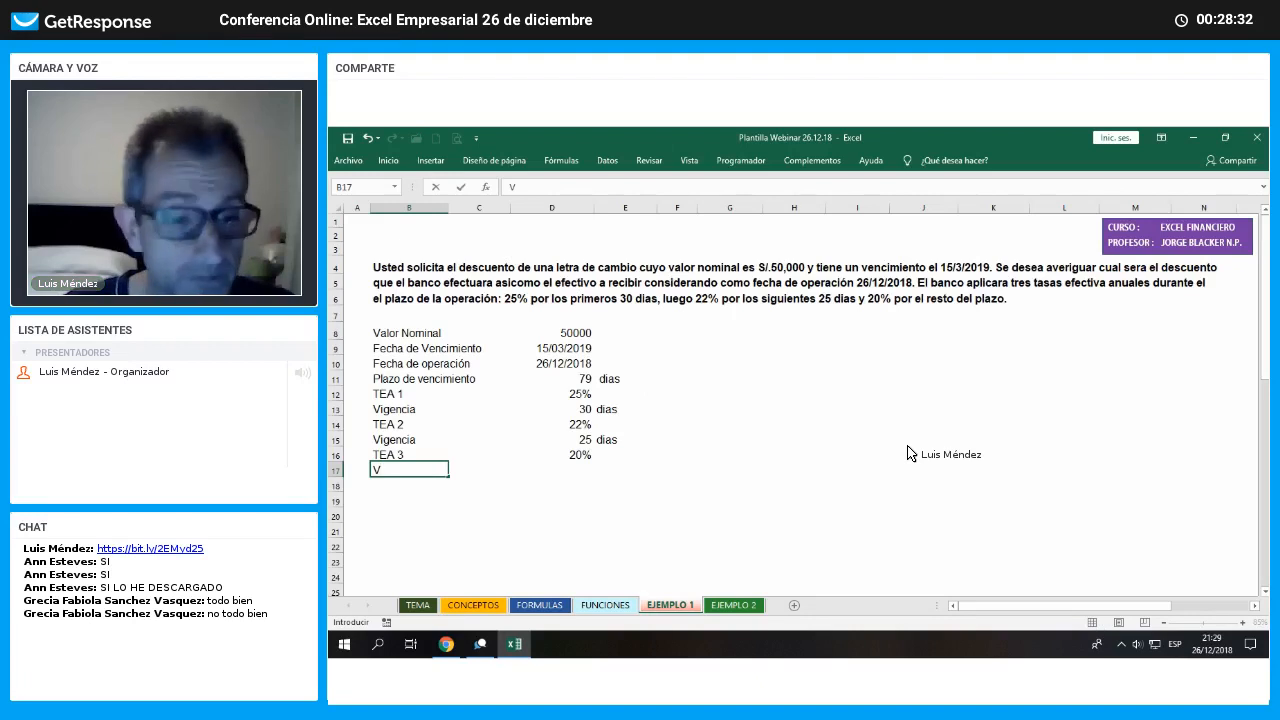
pyautogui.write('igencia')
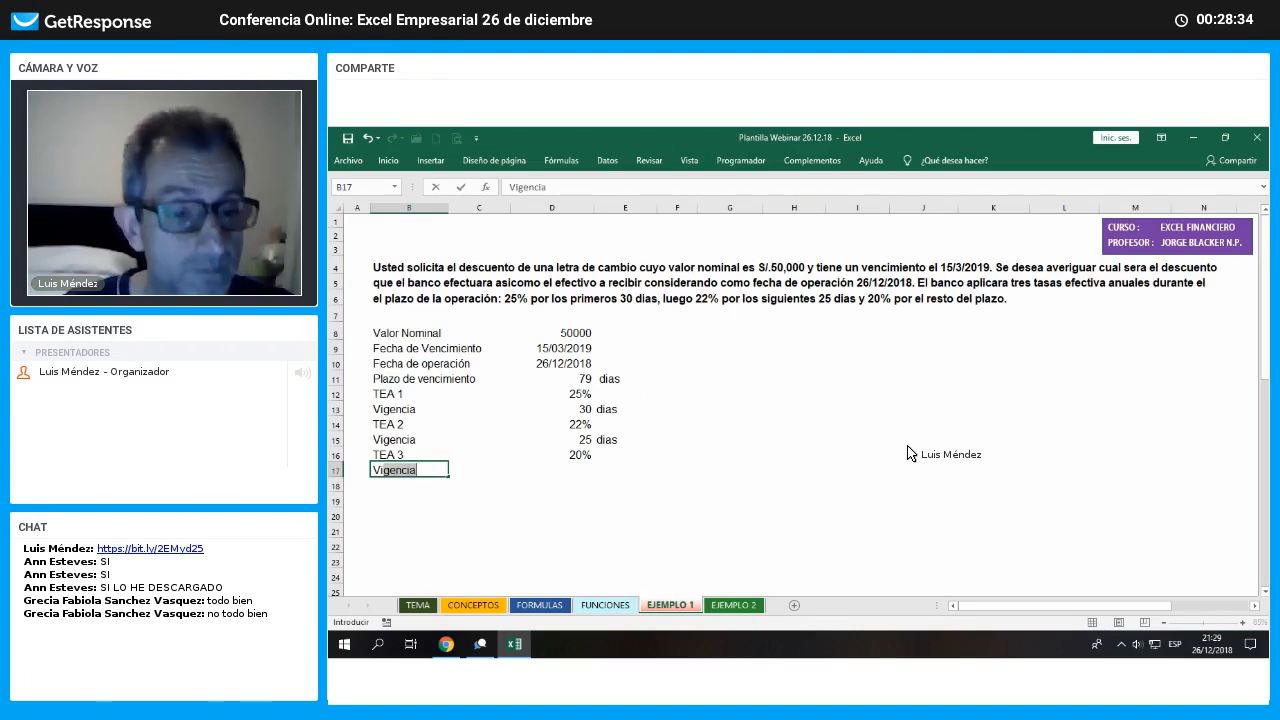
# Calculate the third rate's remaining days in D17 with the formula +D11-D13-D15
pyautogui.press('Right')
pyautogui.press('Right')
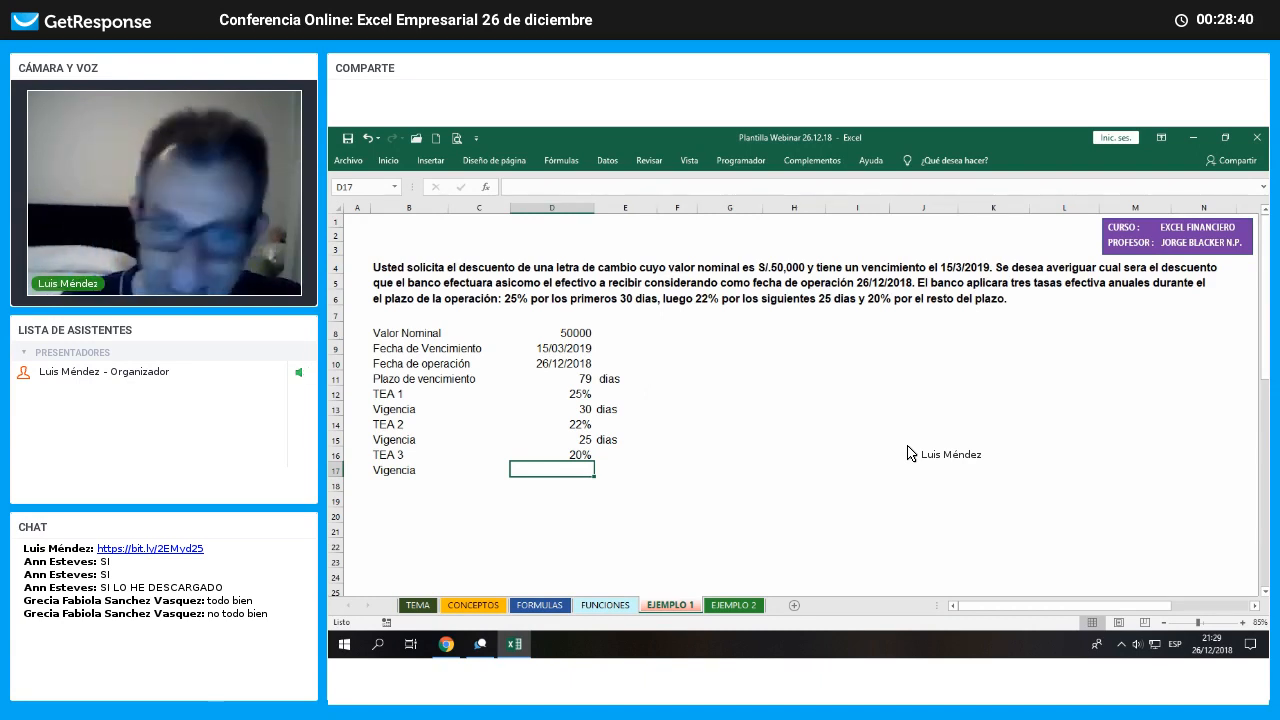
pyautogui.write('+')
pyautogui.press('Up')
pyautogui.press('Up')
pyautogui.press('Up')
pyautogui.press('Up')
pyautogui.press('Up')
pyautogui.press('Up')
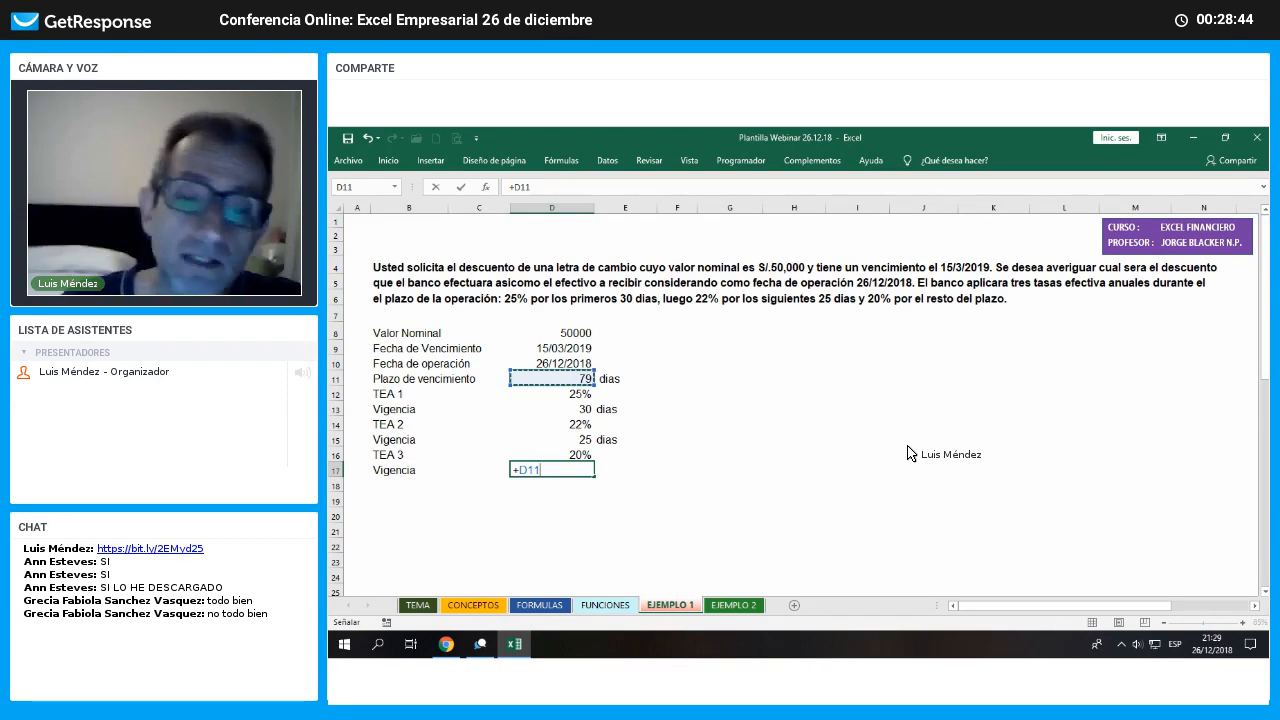
pyautogui.write('-')
pyautogui.press('Up')
pyautogui.press('Up')
pyautogui.press('Up')
pyautogui.press('Up')
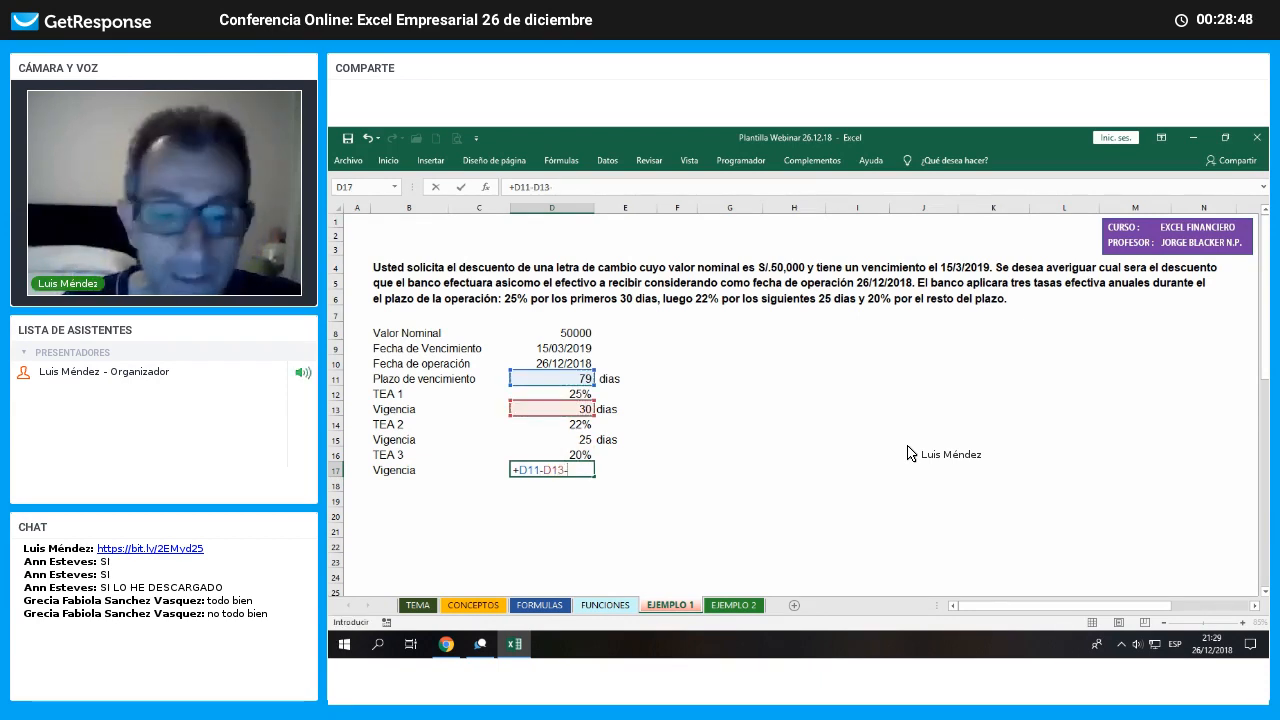
pyautogui.write('-')
pyautogui.press('Up')
pyautogui.press('Up')
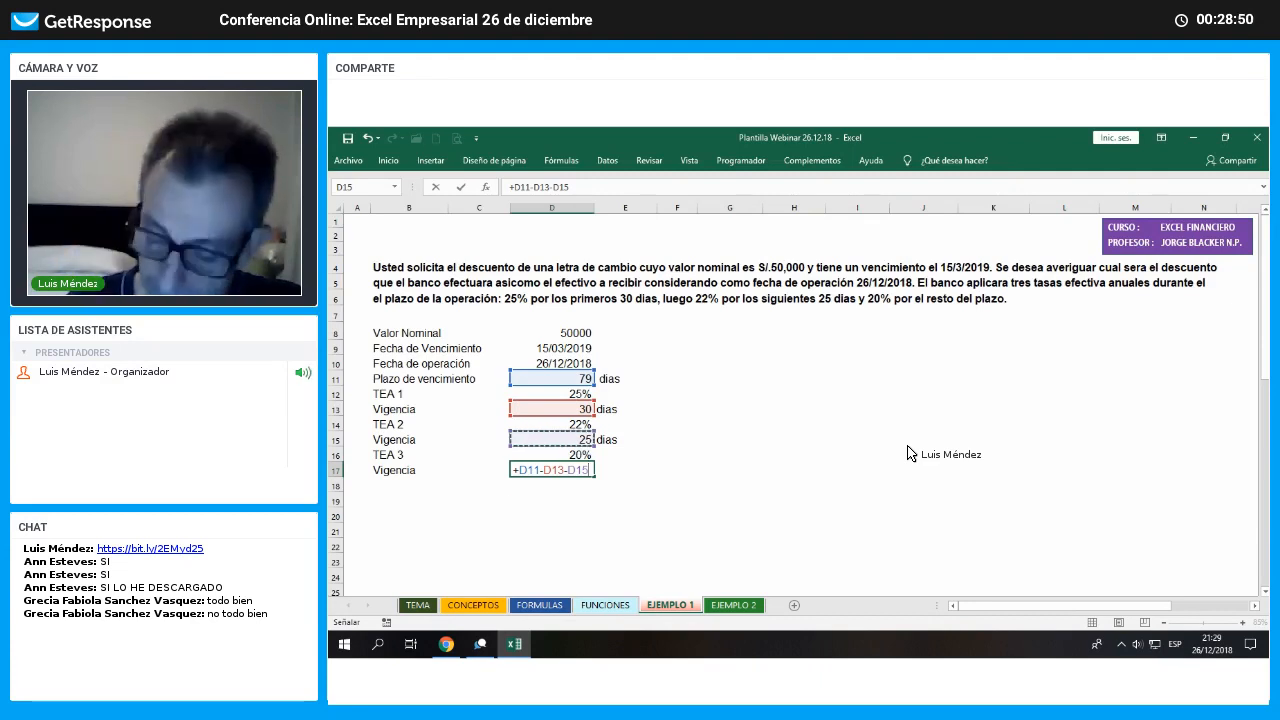
pyautogui.press('Return')
# Enter the unit "dias" in E17 beside the third rate's duration
pyautogui.press('Up')
pyautogui.press('Right')
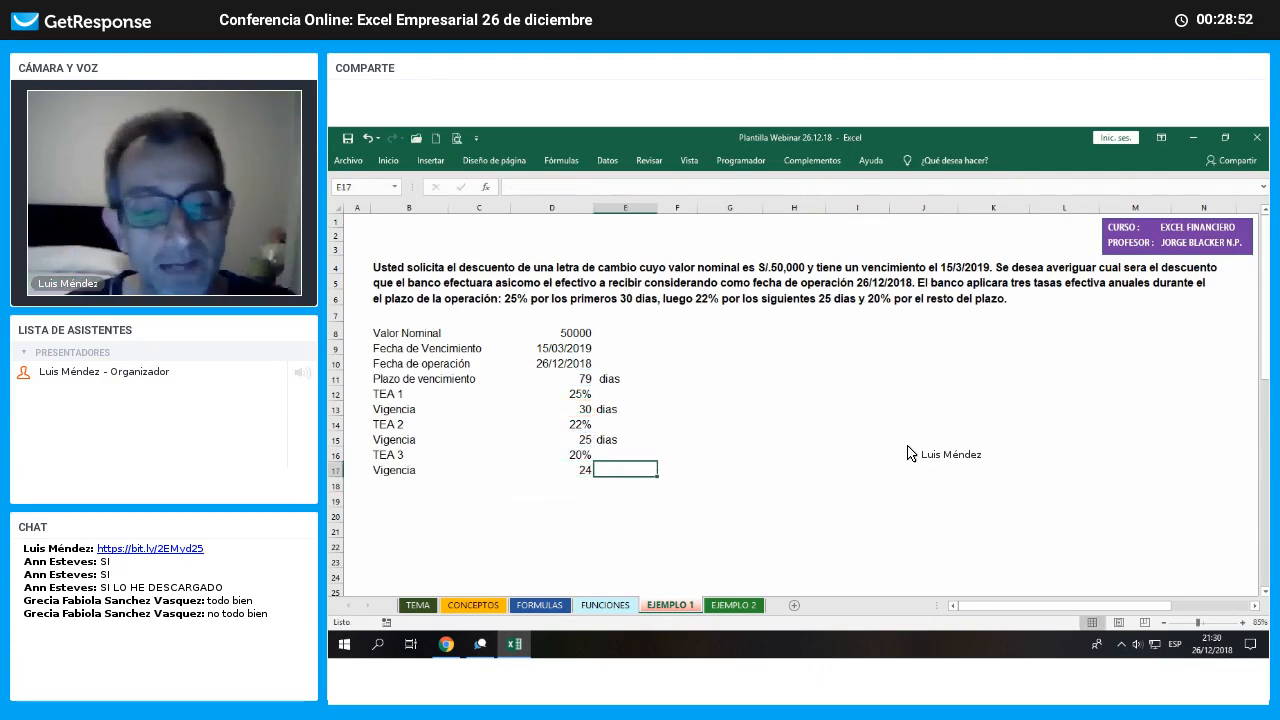
pyautogui.write('dias')
pyautogui.press('Return')
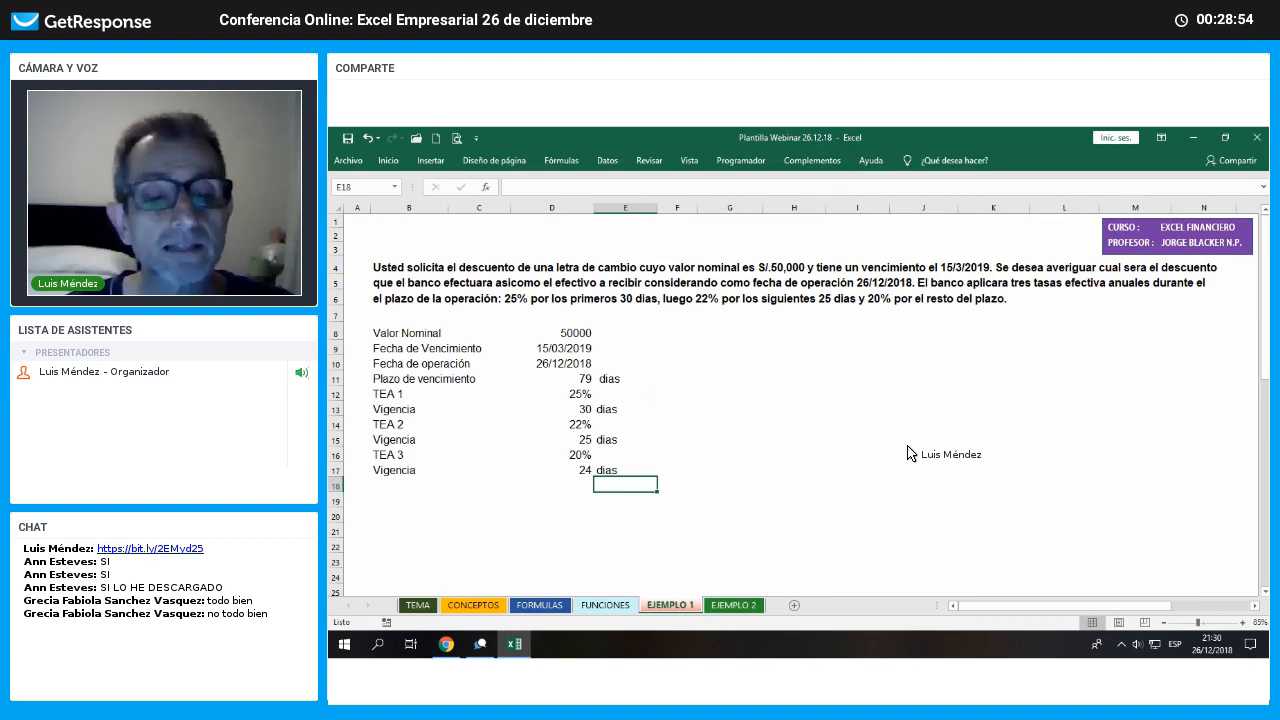
# Format the nominal value in D8 with a thousands separator and two decimals
pyautogui.click(580, 334)
pyautogui.click(388, 160)
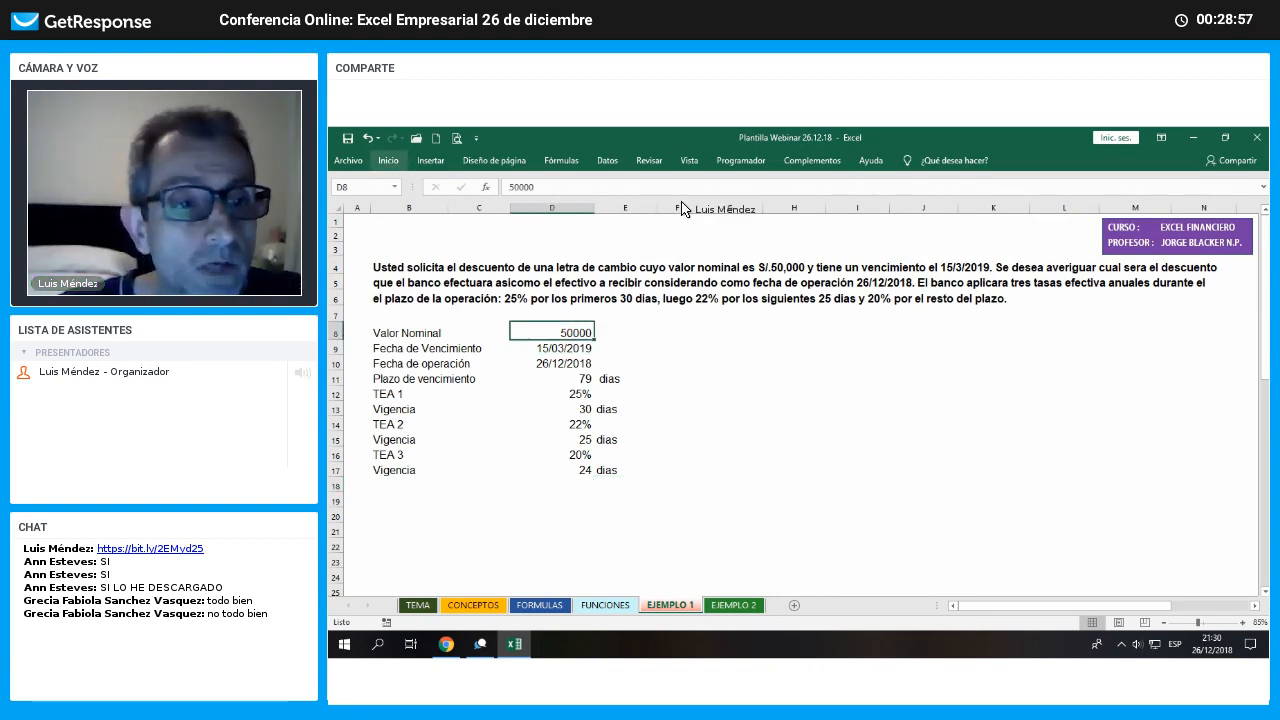
pyautogui.click(791, 207)
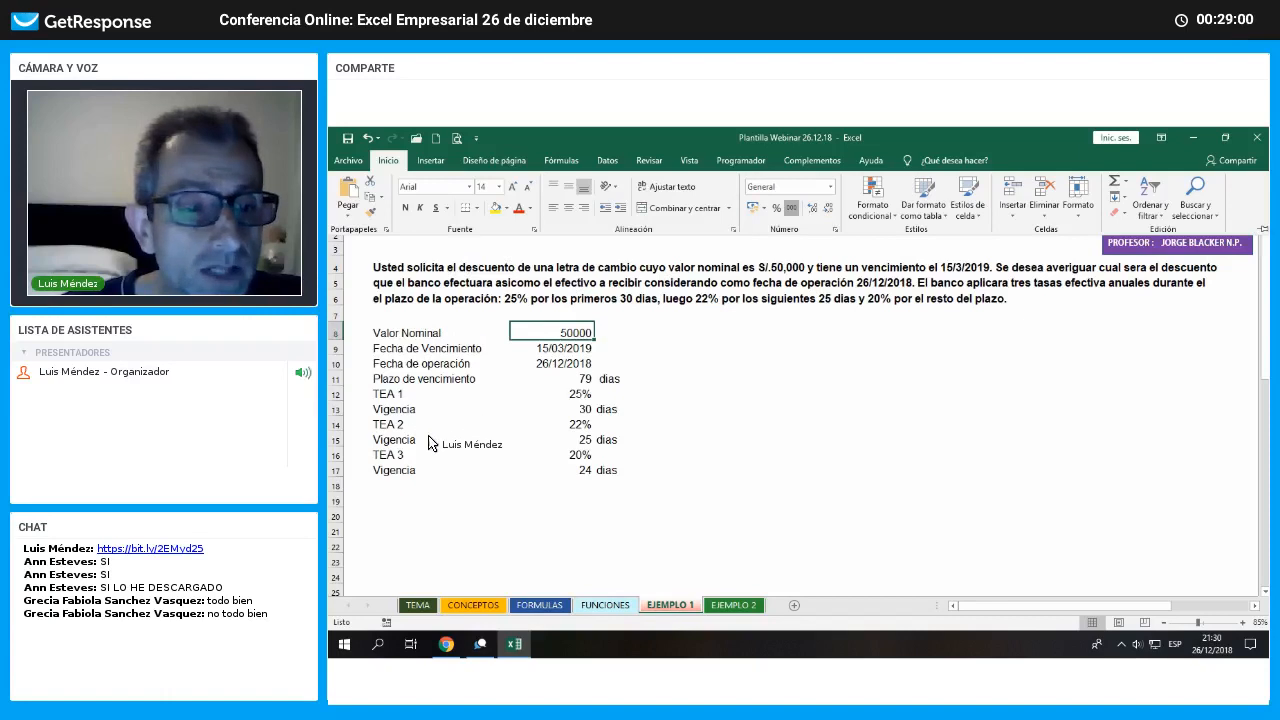
# Format the labels in B8:C17 with an outside border, a left indent and bold text
pyautogui.moveTo(400, 333); pyautogui.dragTo(505, 470)
pyautogui.click(388, 160)
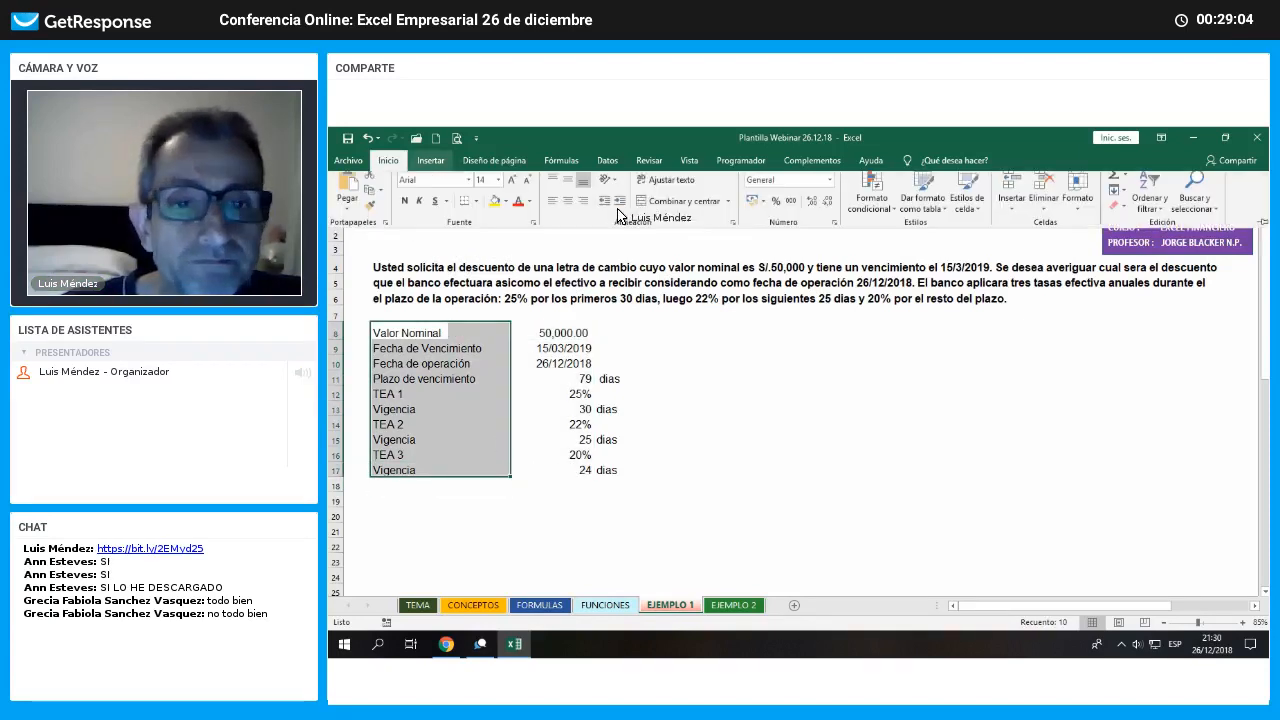
pyautogui.click(475, 207)
pyautogui.click(475, 208)
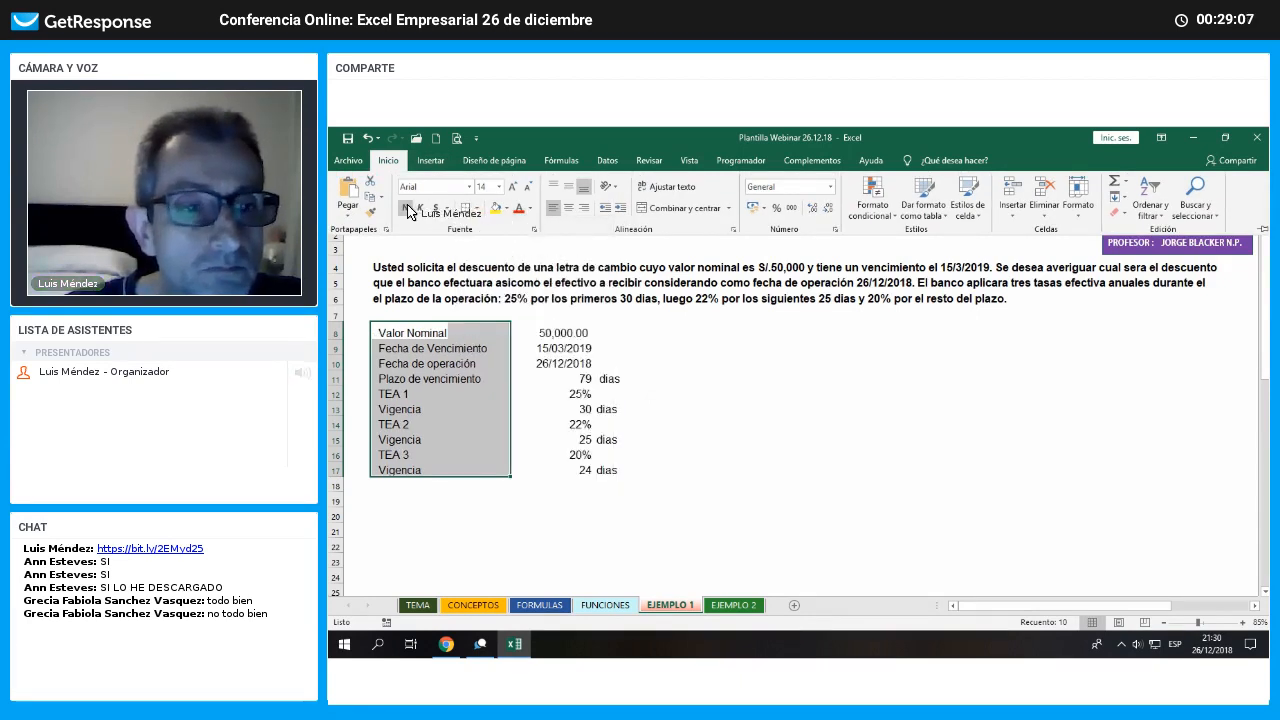
pyautogui.click(407, 208)
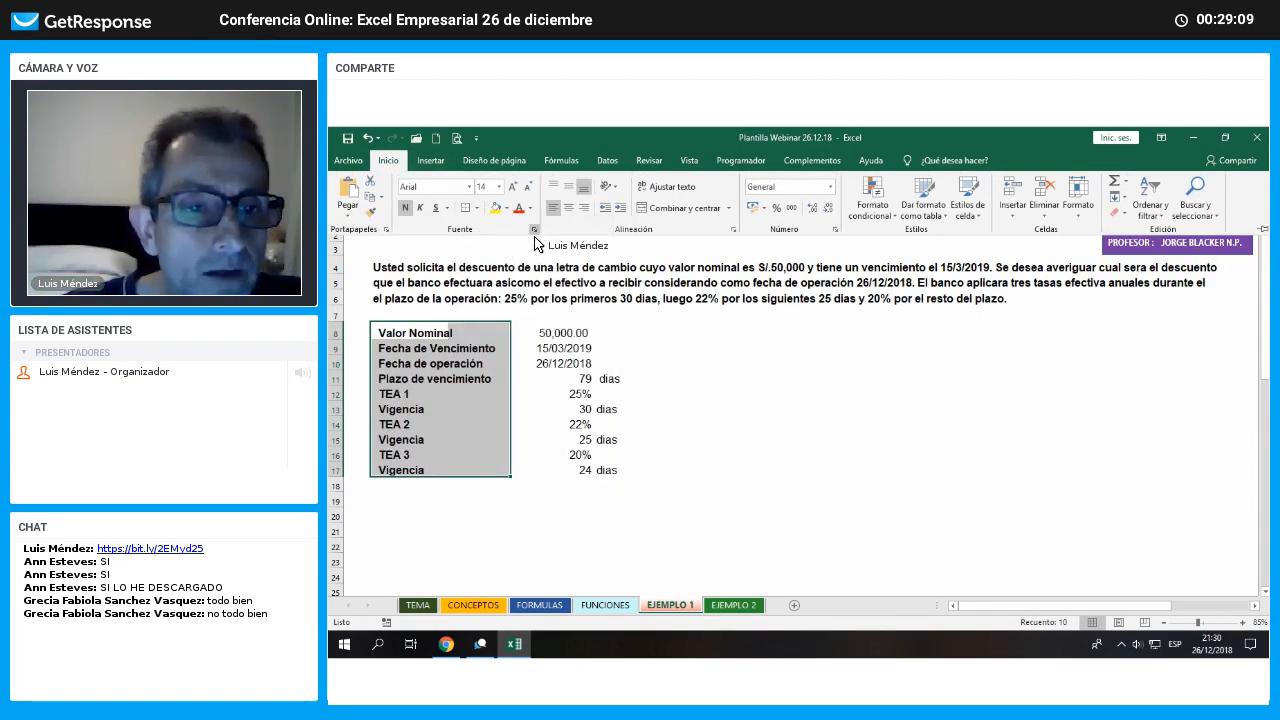
# Fill the label range B8:C17 with light orange
pyautogui.click(506, 207)
pyautogui.click(590, 268)
pyautogui.click(712, 362)
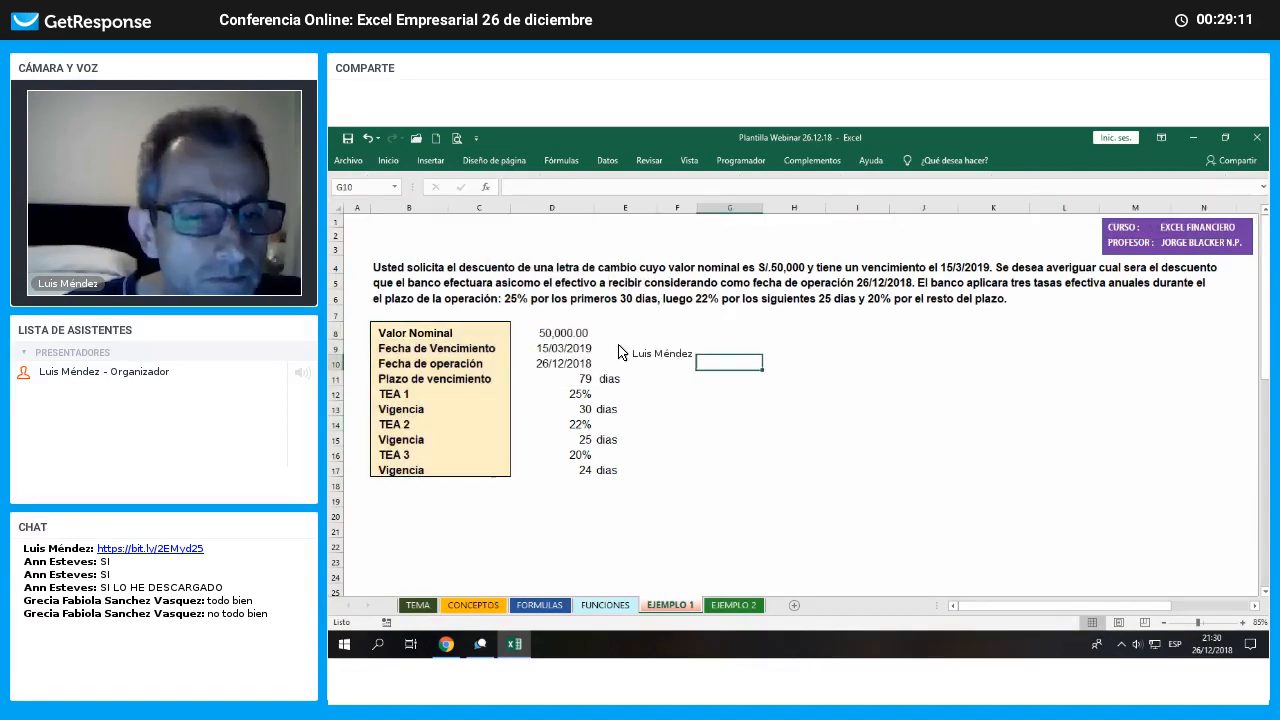
# Add an outside border and a light yellow fill to the values in D8:D17
pyautogui.moveTo(565, 333); pyautogui.dragTo(569, 471)
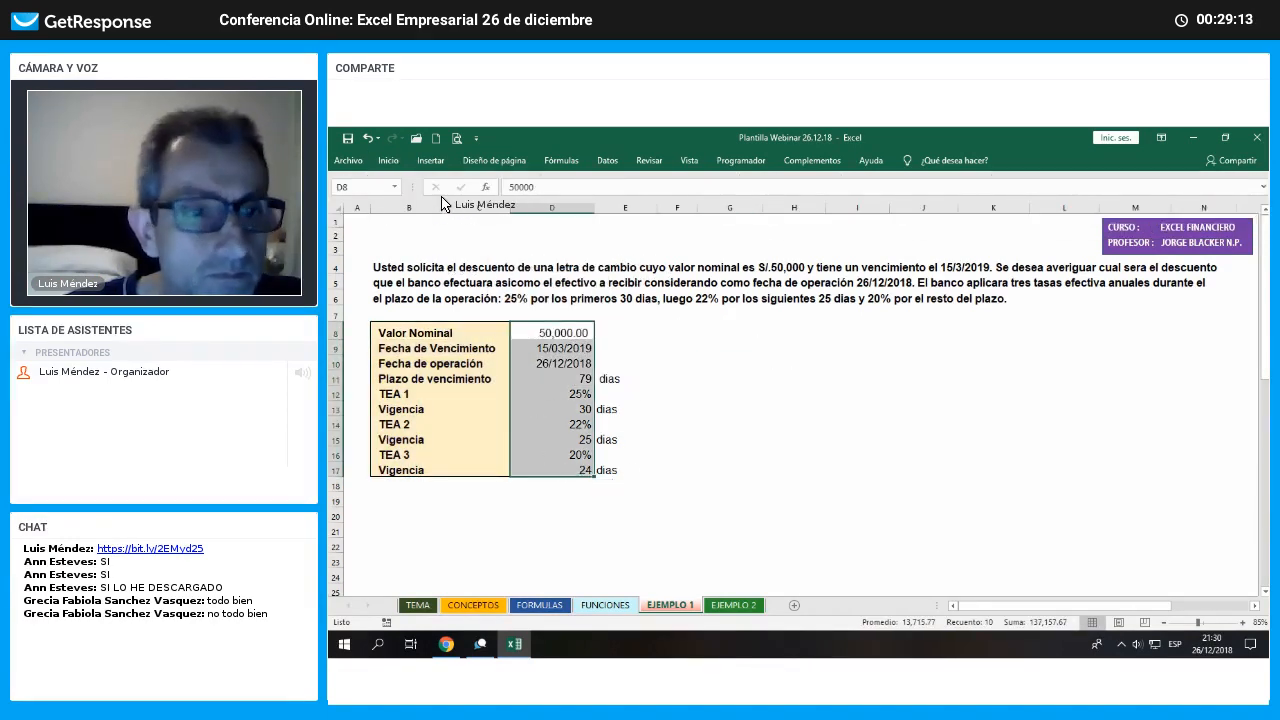
pyautogui.click(388, 160)
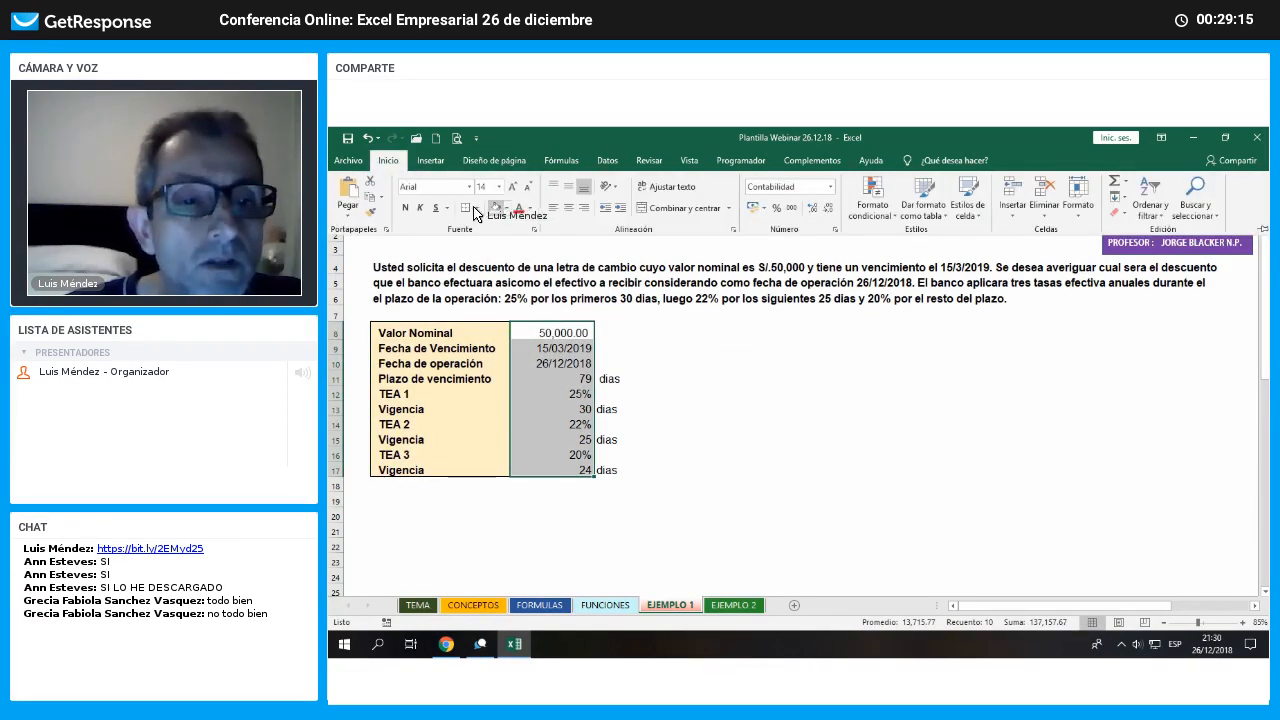
pyautogui.click(506, 209)
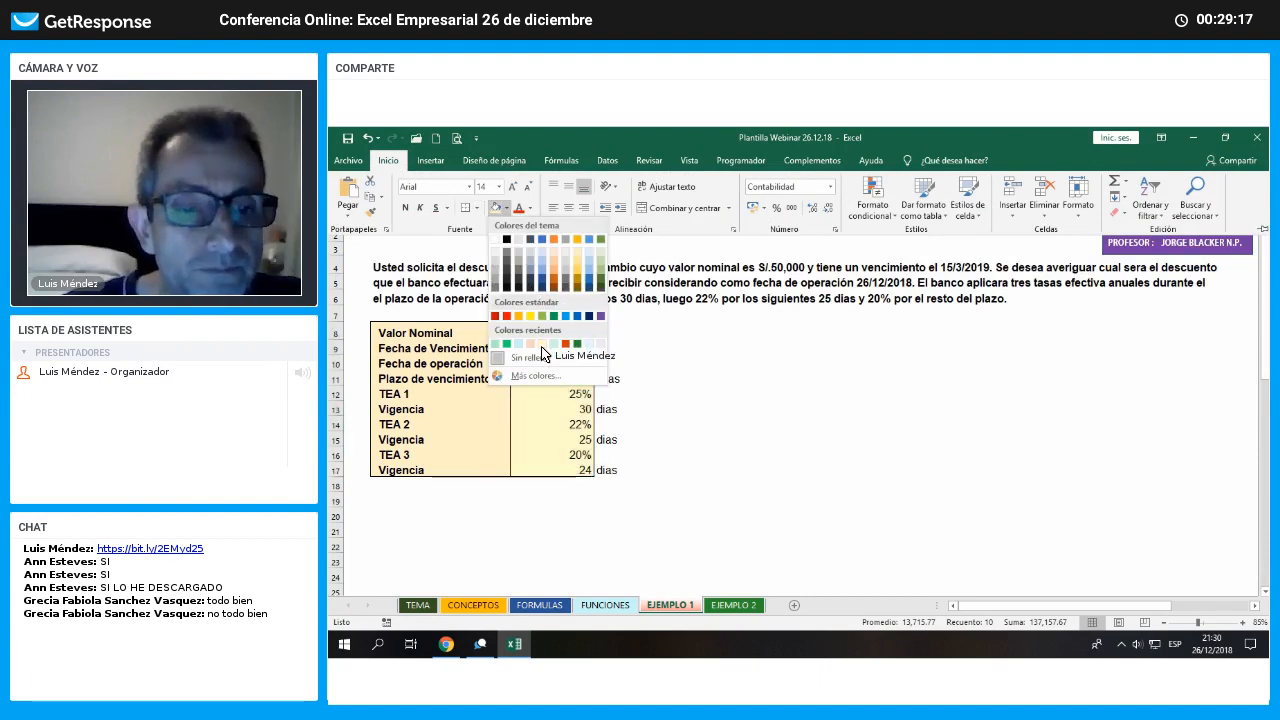
pyautogui.click(506, 209)
pyautogui.click(506, 209)
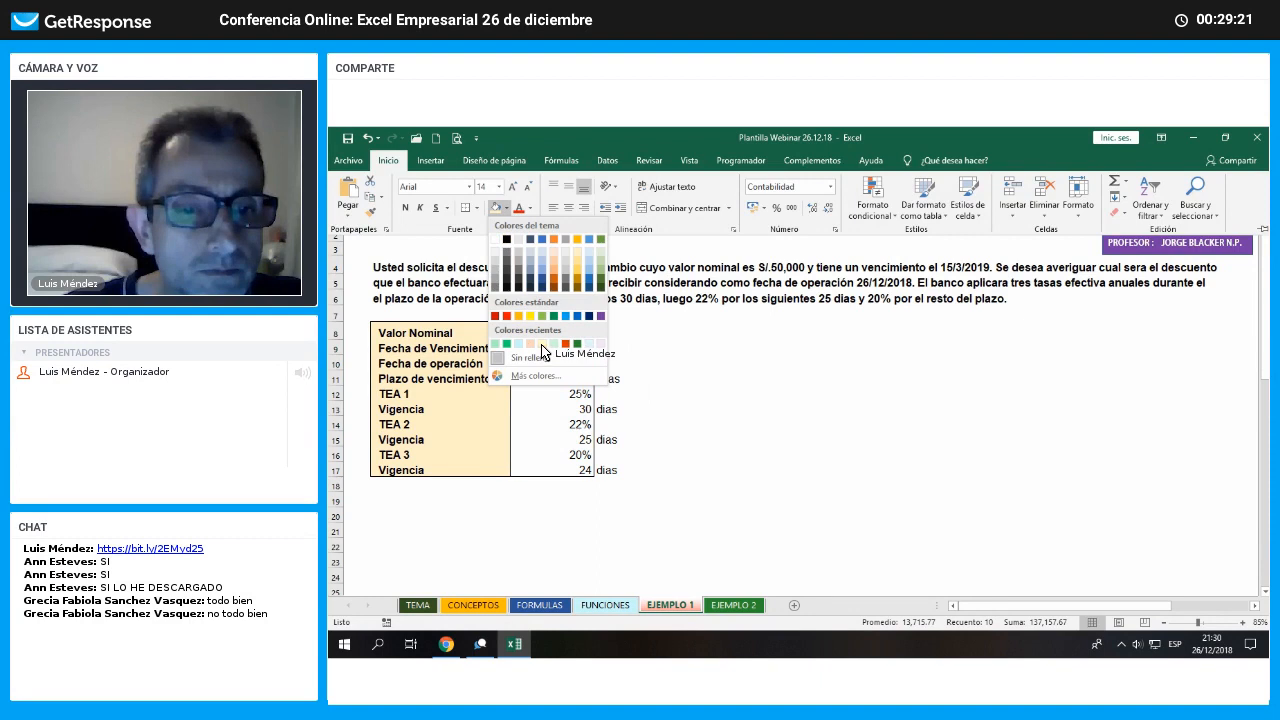
pyautogui.click(541, 344)
pyautogui.click(740, 407)
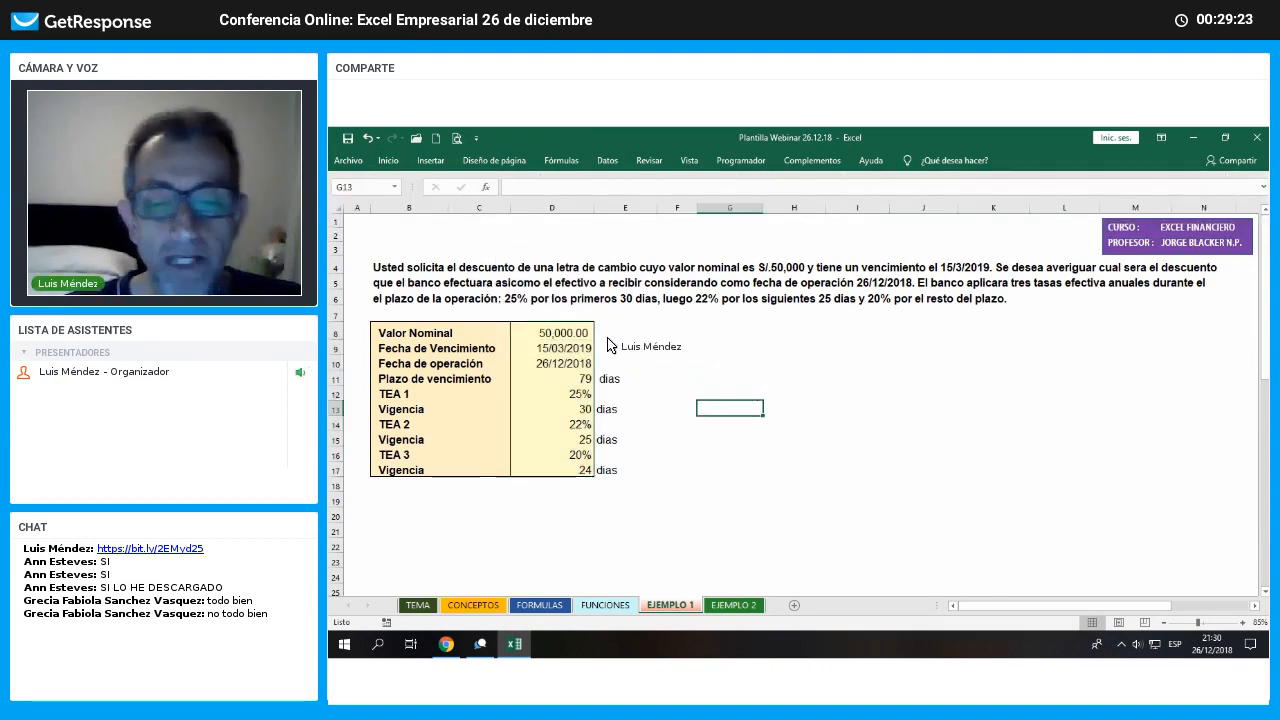
# Make the values in D8:D17 bold
pyautogui.moveTo(586, 336); pyautogui.dragTo(586, 472)
pyautogui.click(388, 160)
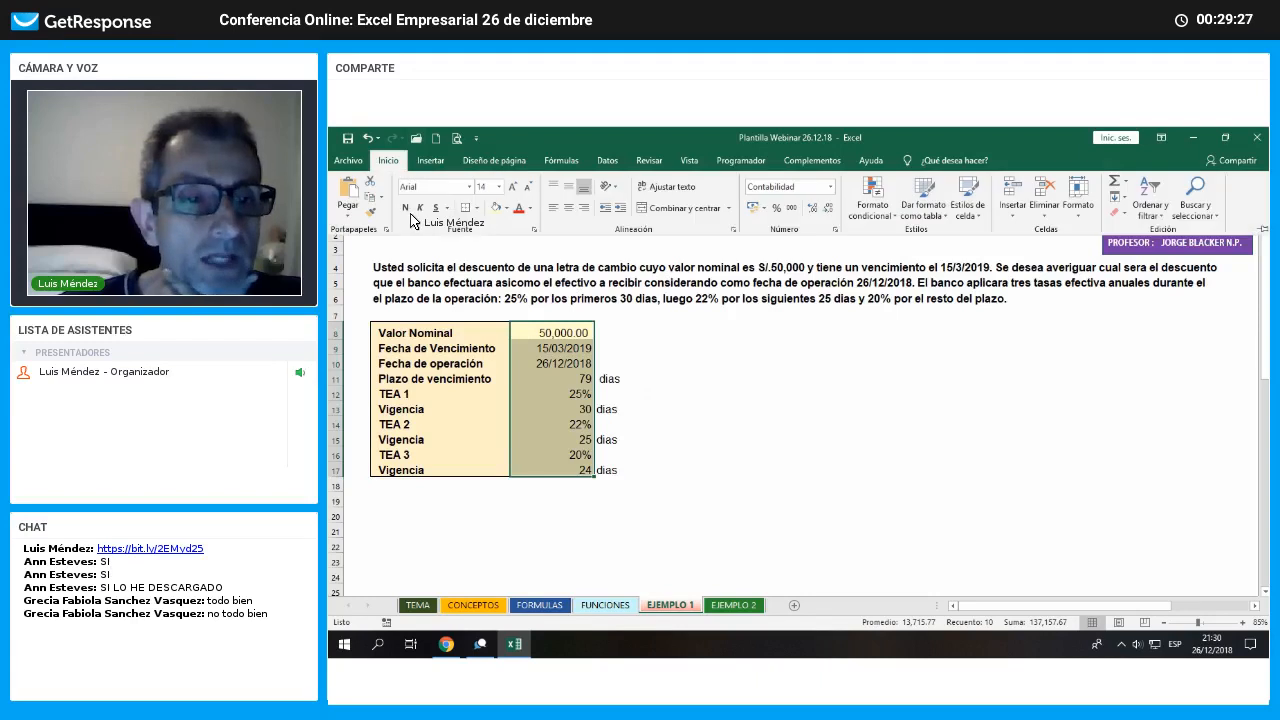
pyautogui.click(794, 379)
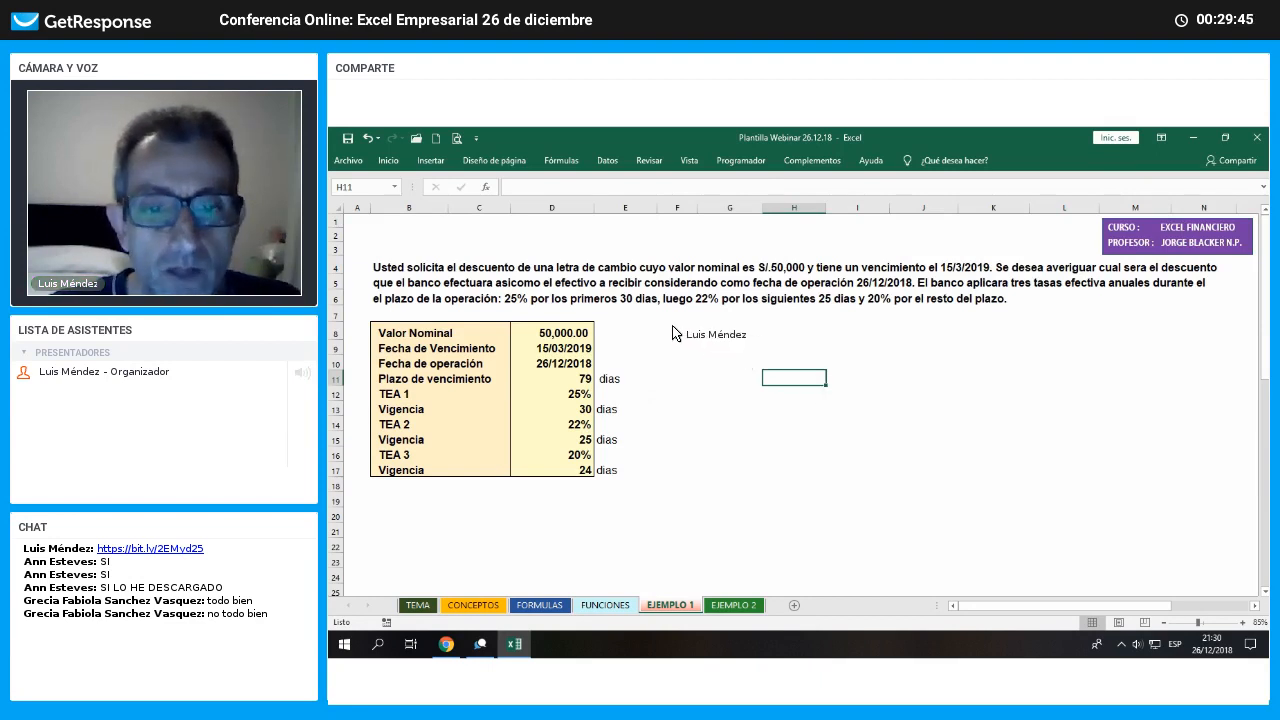
# Create a diagram area over F8:L16 with an outside border and a light blue fill
pyautogui.moveTo(677, 332); pyautogui.dragTo(677, 395)
pyautogui.click(1249, 552)
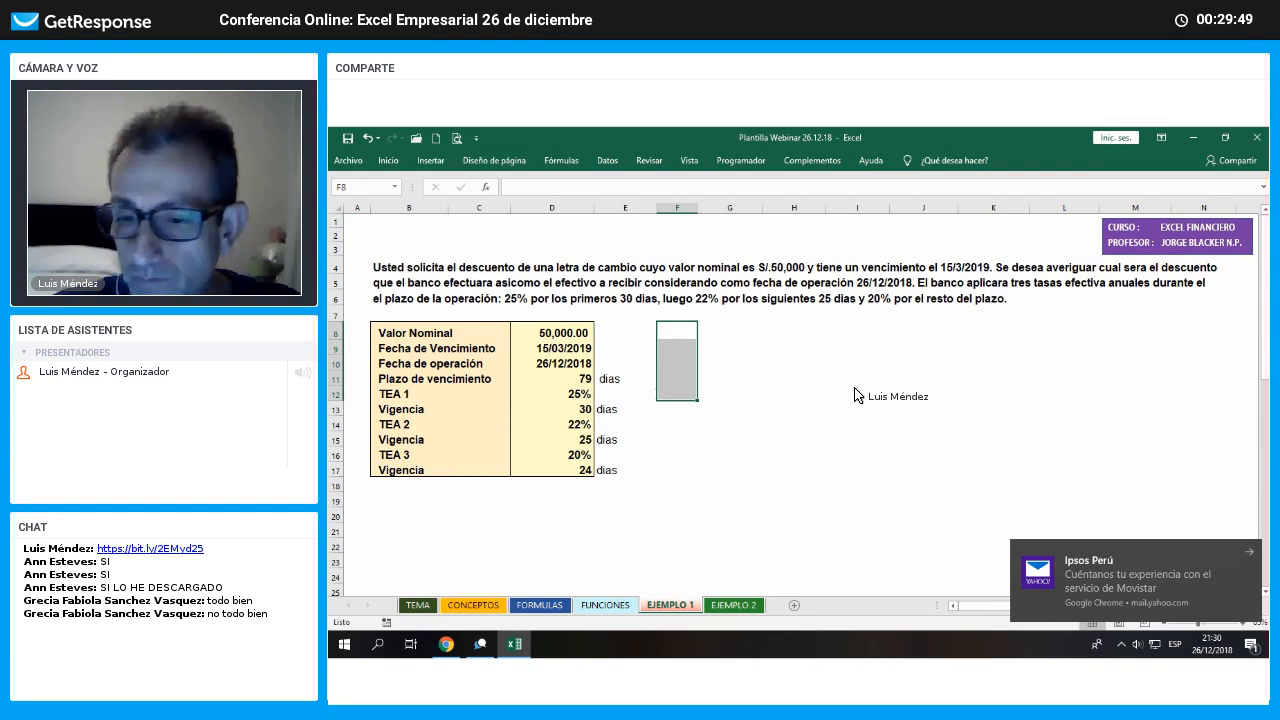
pyautogui.moveTo(688, 335); pyautogui.dragTo(1056, 452)
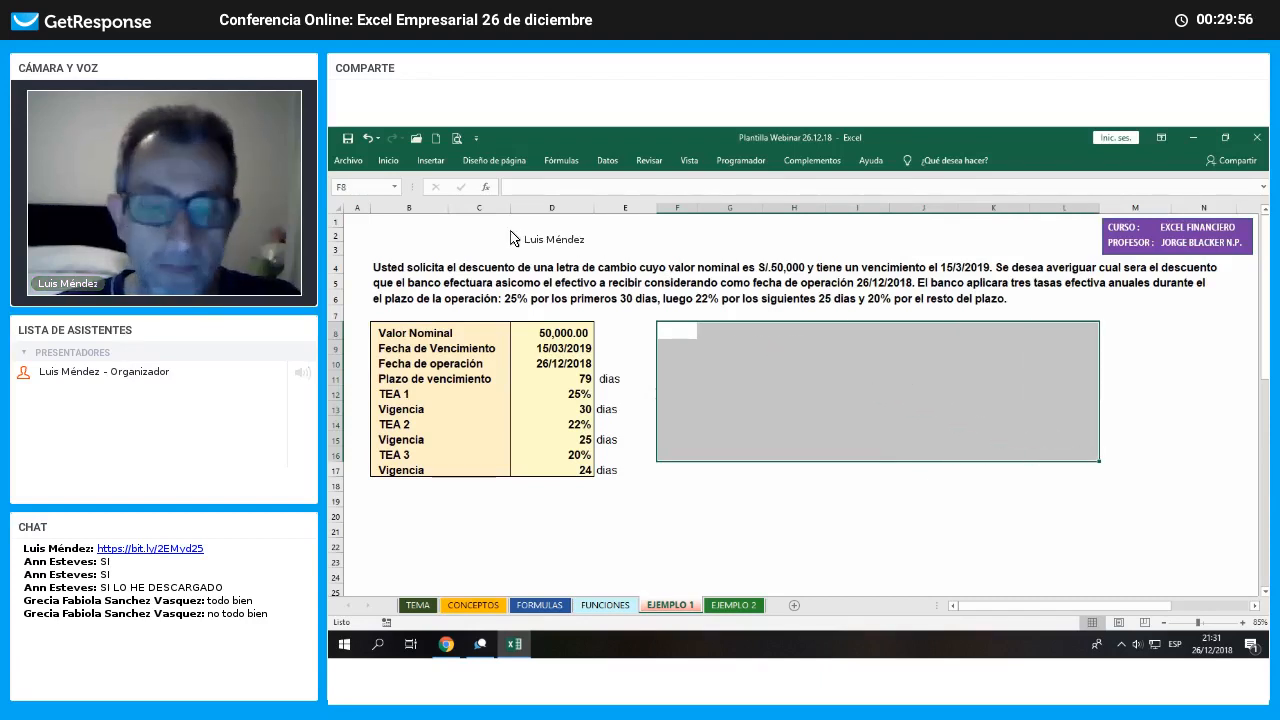
pyautogui.click(399, 166)
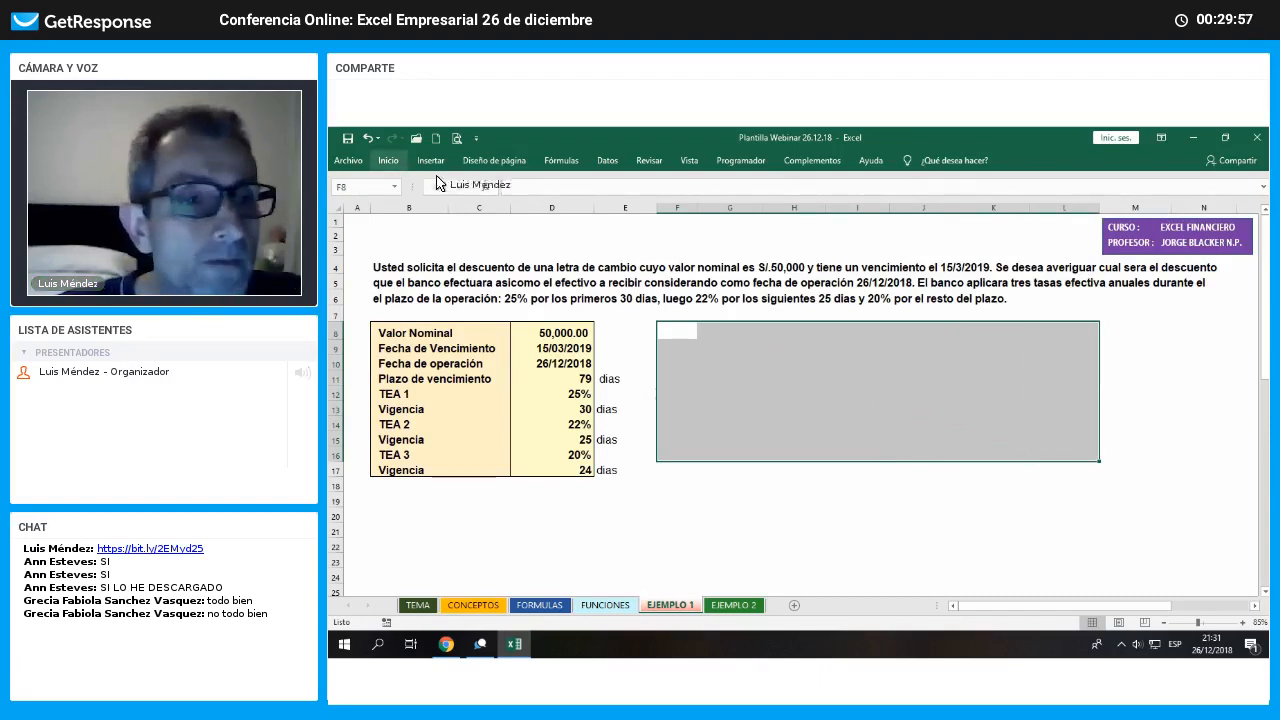
pyautogui.click(503, 208)
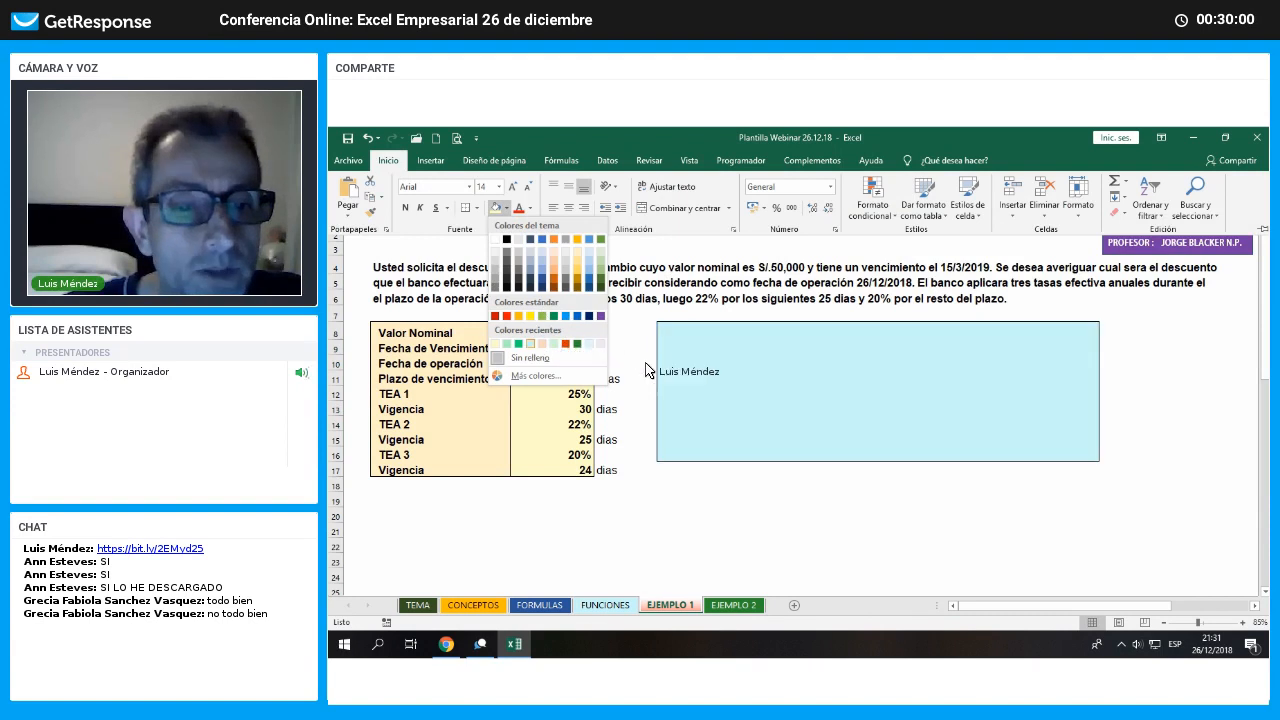
pyautogui.click(592, 350)
pyautogui.moveTo(812, 401); pyautogui.dragTo(829, 402)
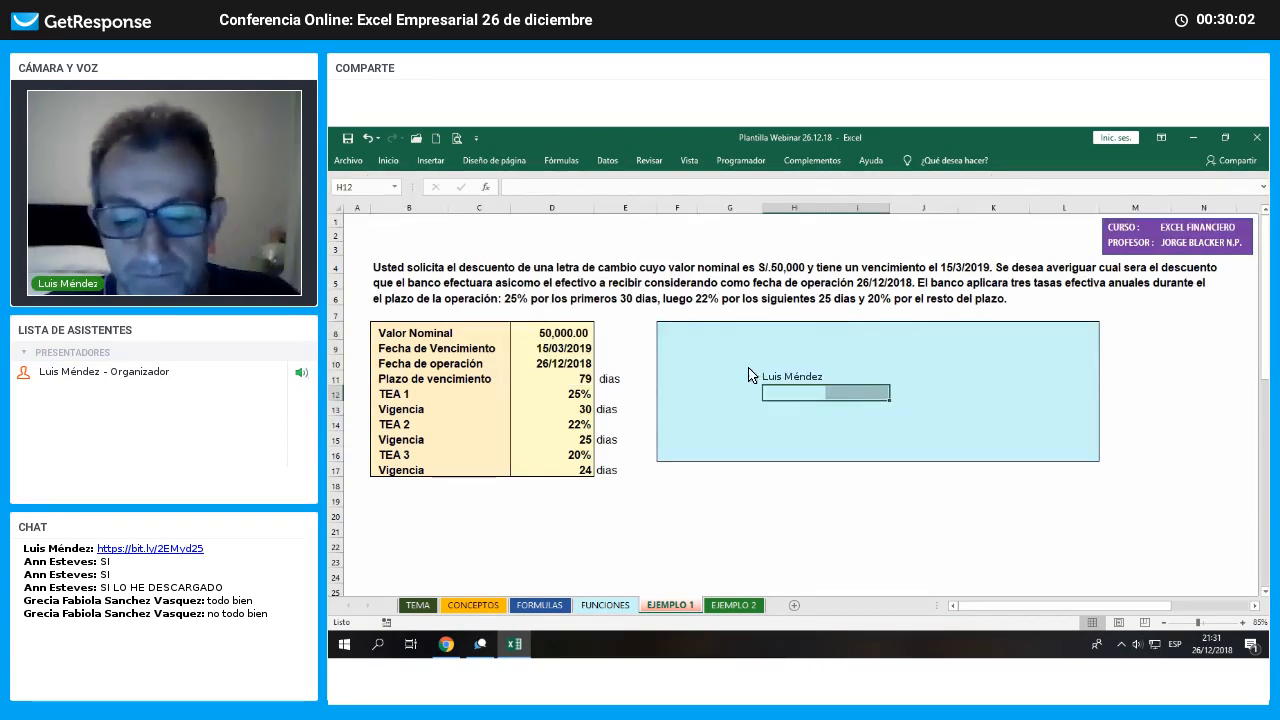
# Enter the title "Diagrama de la operación" in G8 of the light blue area
pyautogui.click(712, 338)
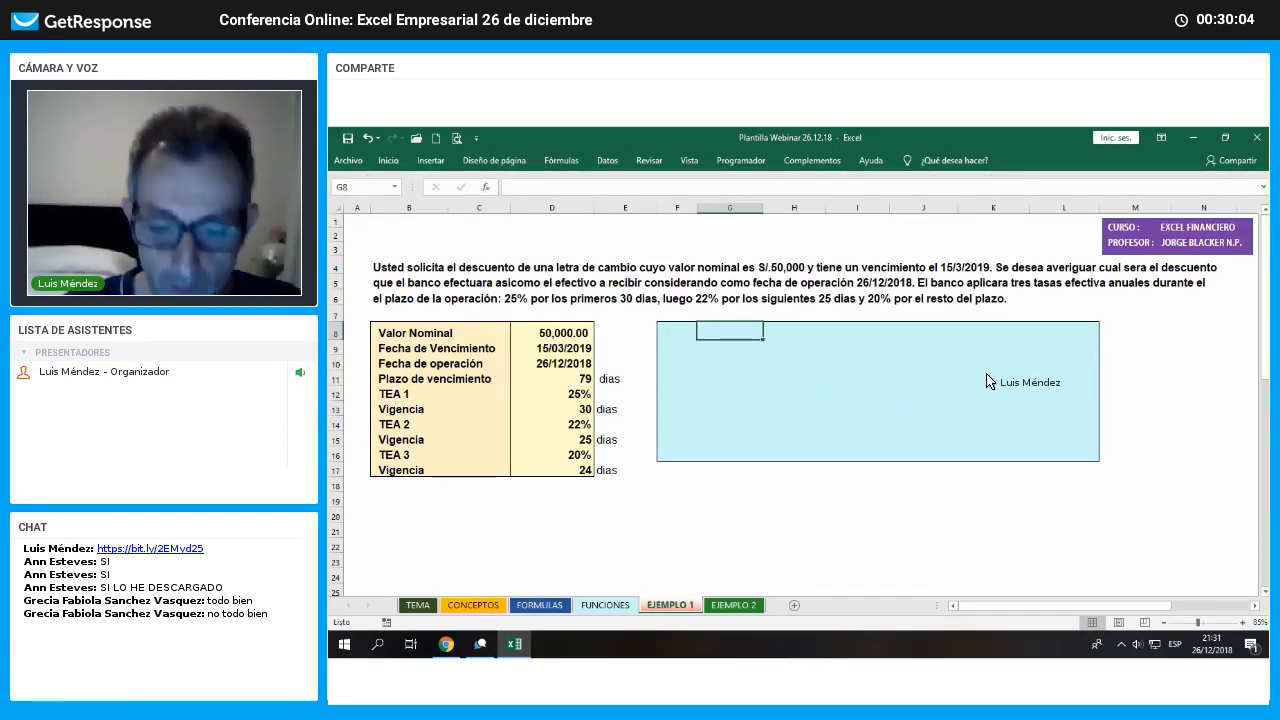
pyautogui.write('Diagra')
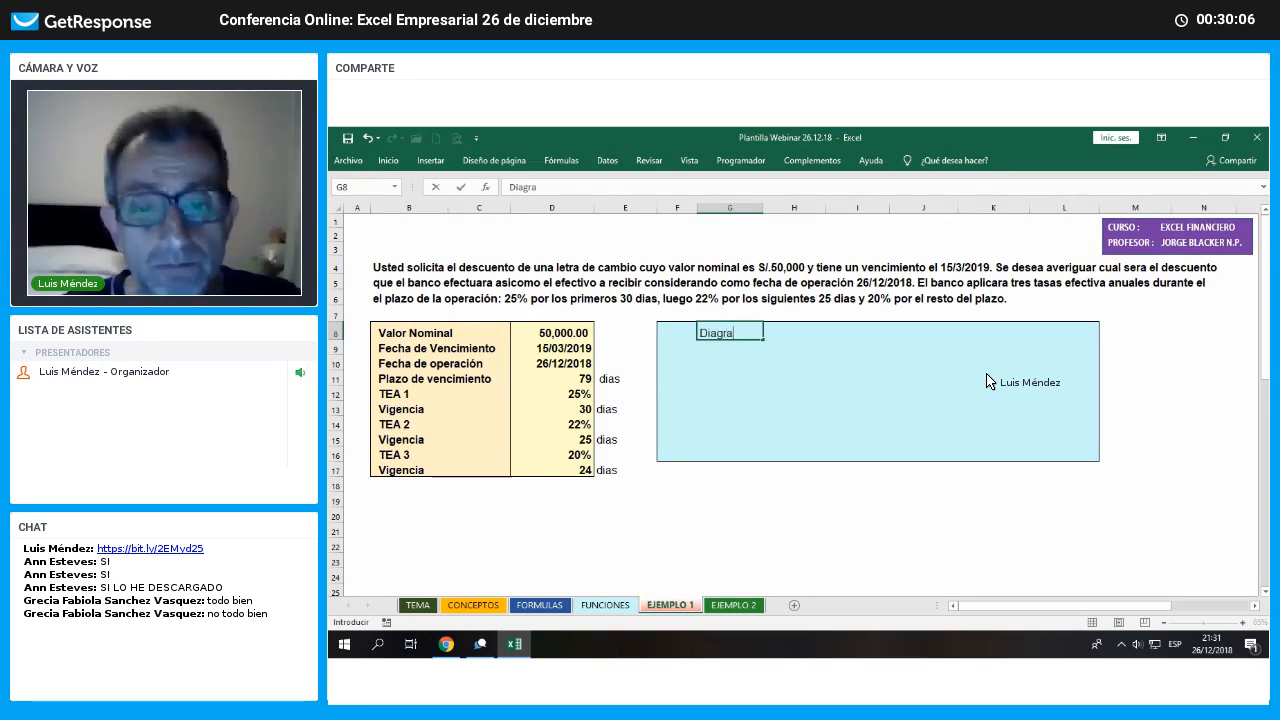
pyautogui.write('ma de l')
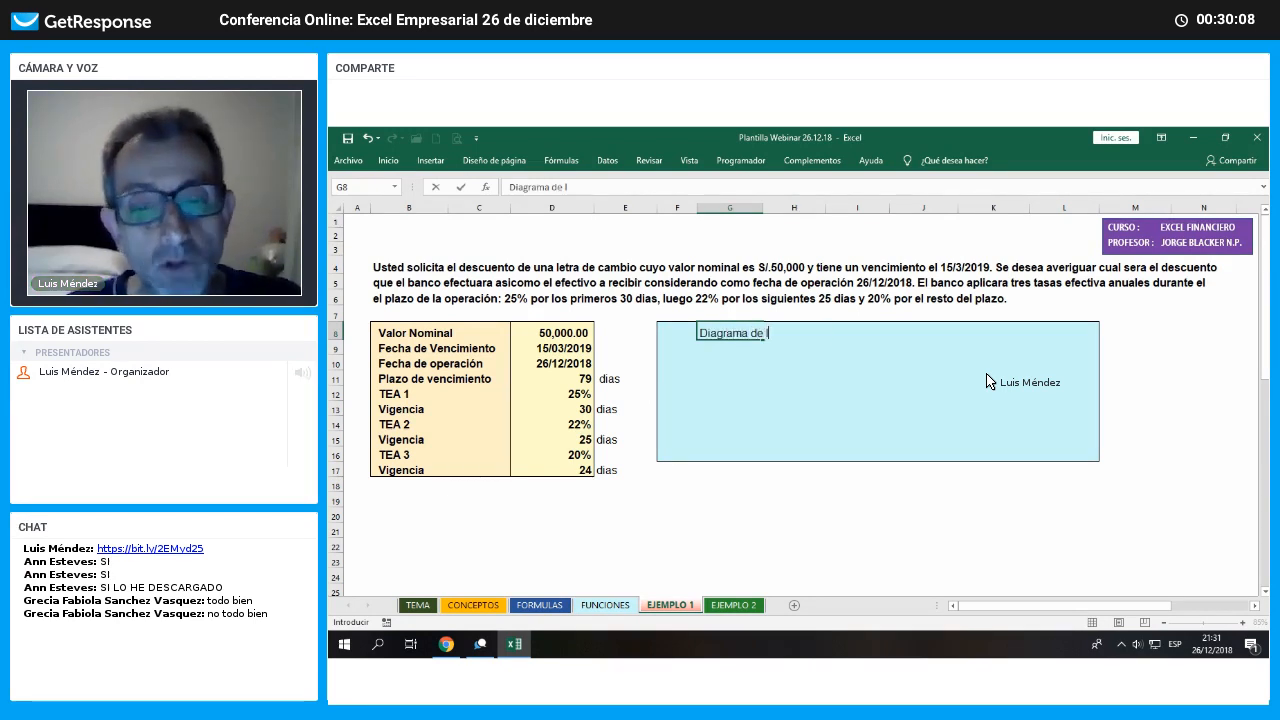
pyautogui.write('a operación')
pyautogui.press('Return')
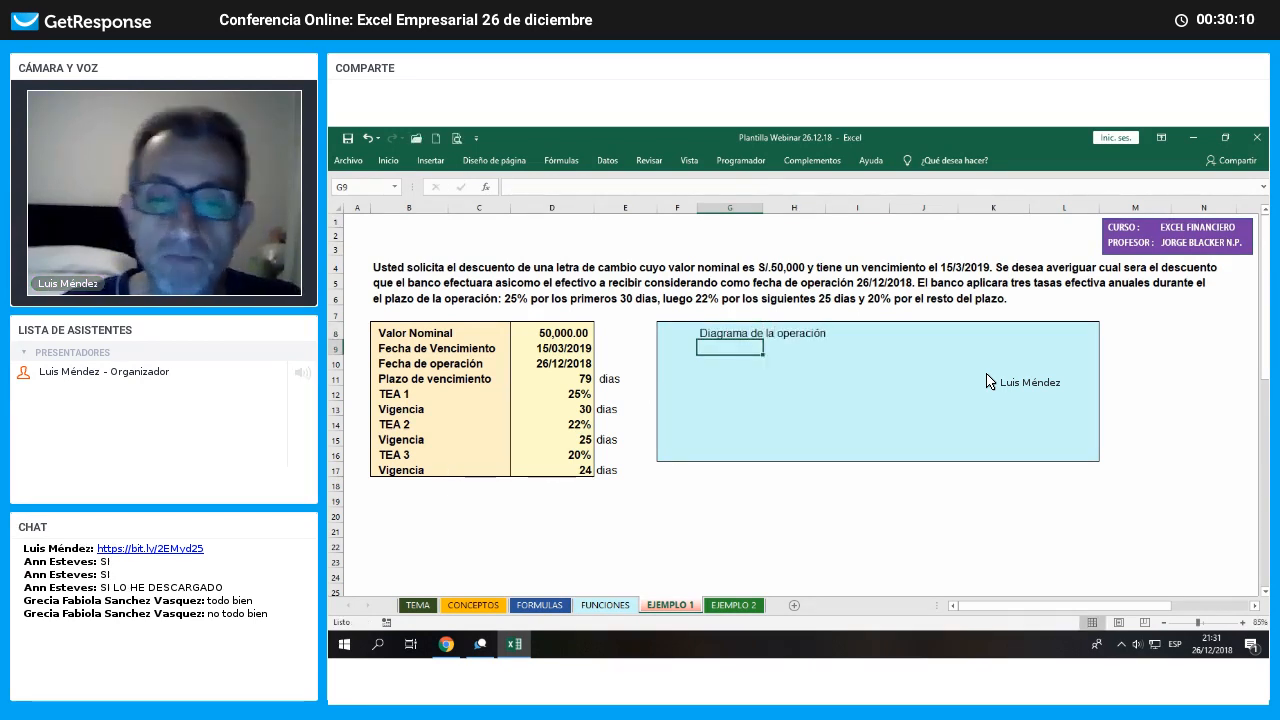
pyautogui.press('Down')
pyautogui.press('Down')
pyautogui.press('Down')
pyautogui.press('Down')
pyautogui.press('Down')
pyautogui.press('Right')
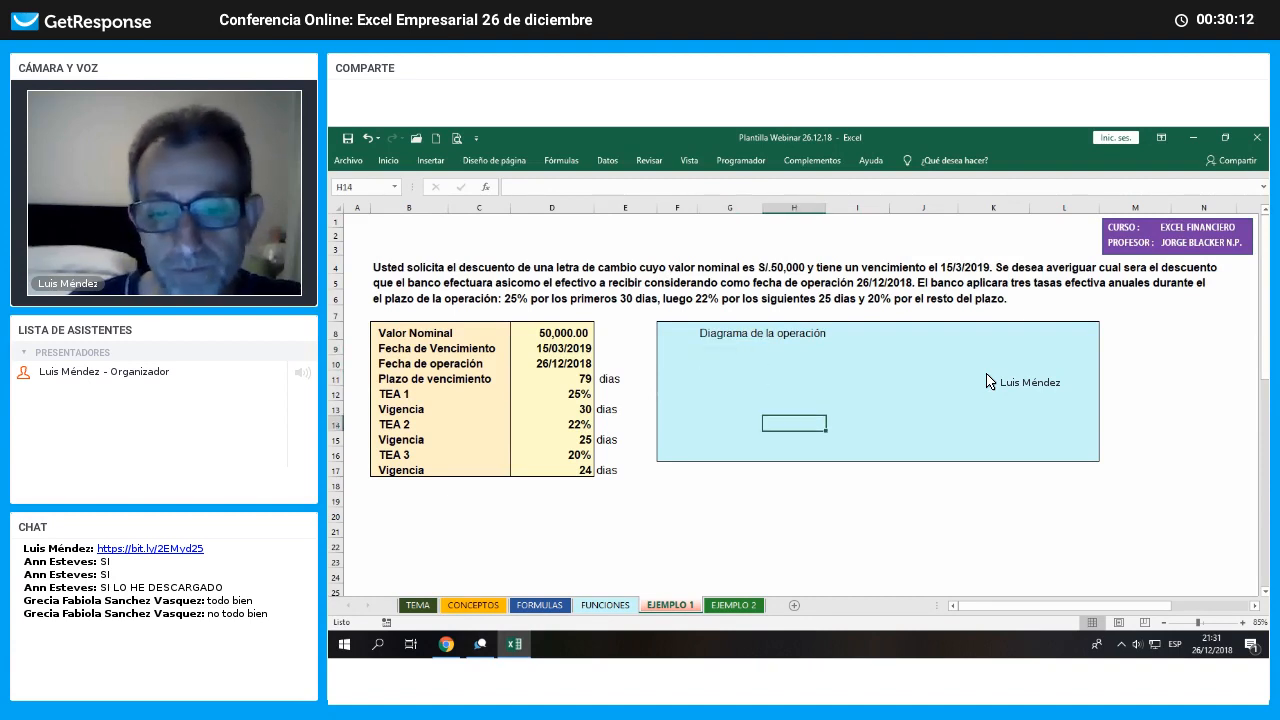
pyautogui.press('Up')
pyautogui.press('Left')
pyautogui.press('Right')
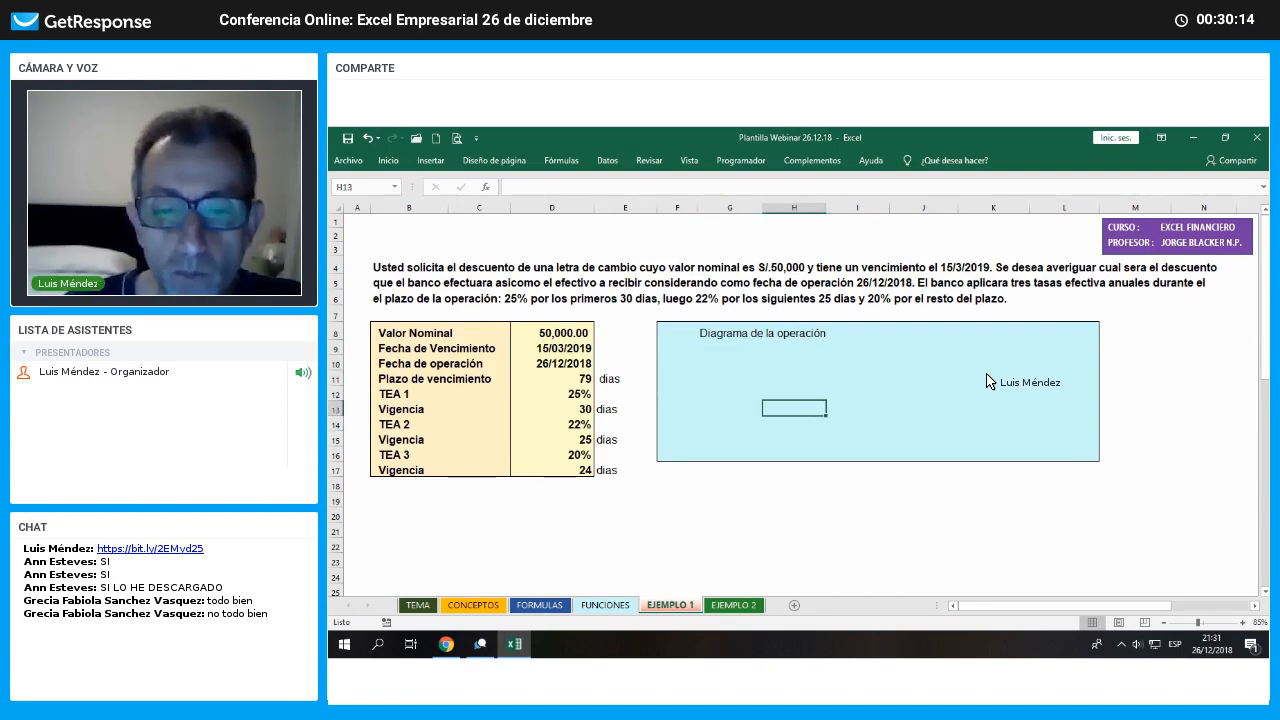
pyautogui.press('Down')
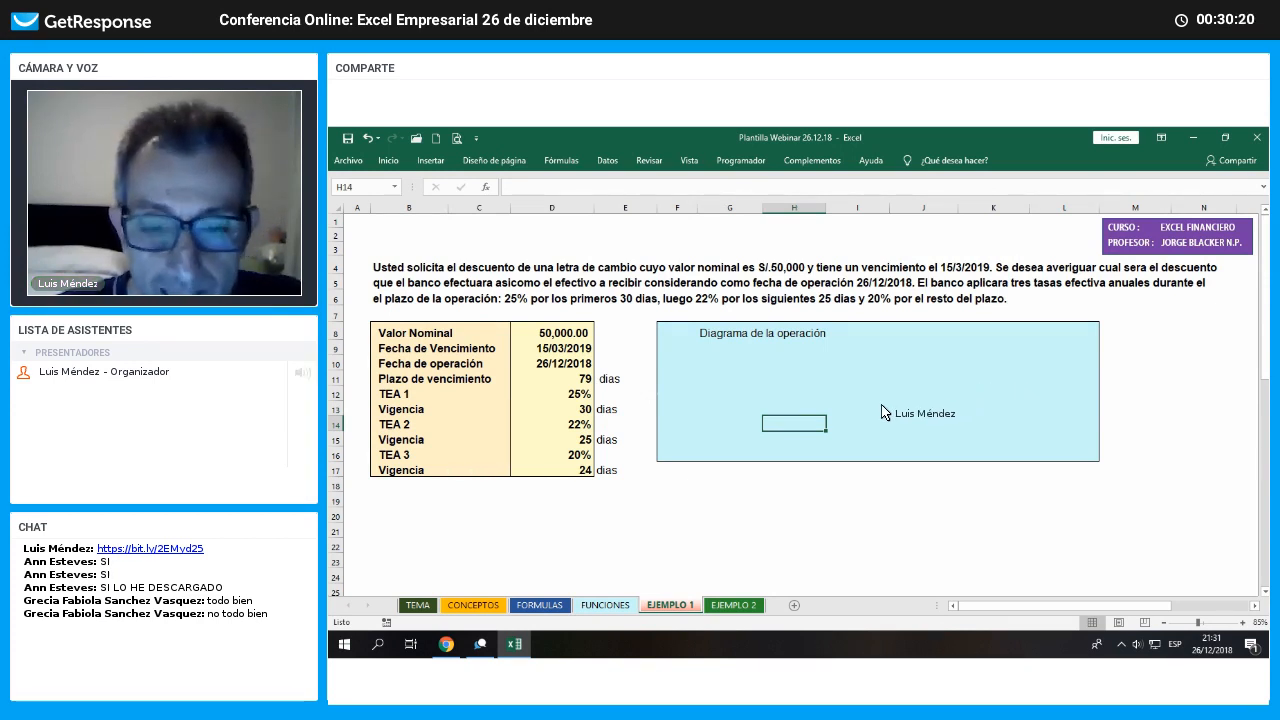
# Add a thick bottom border to H14:K14 as the timeline of the operation diagram
pyautogui.click(754, 428)
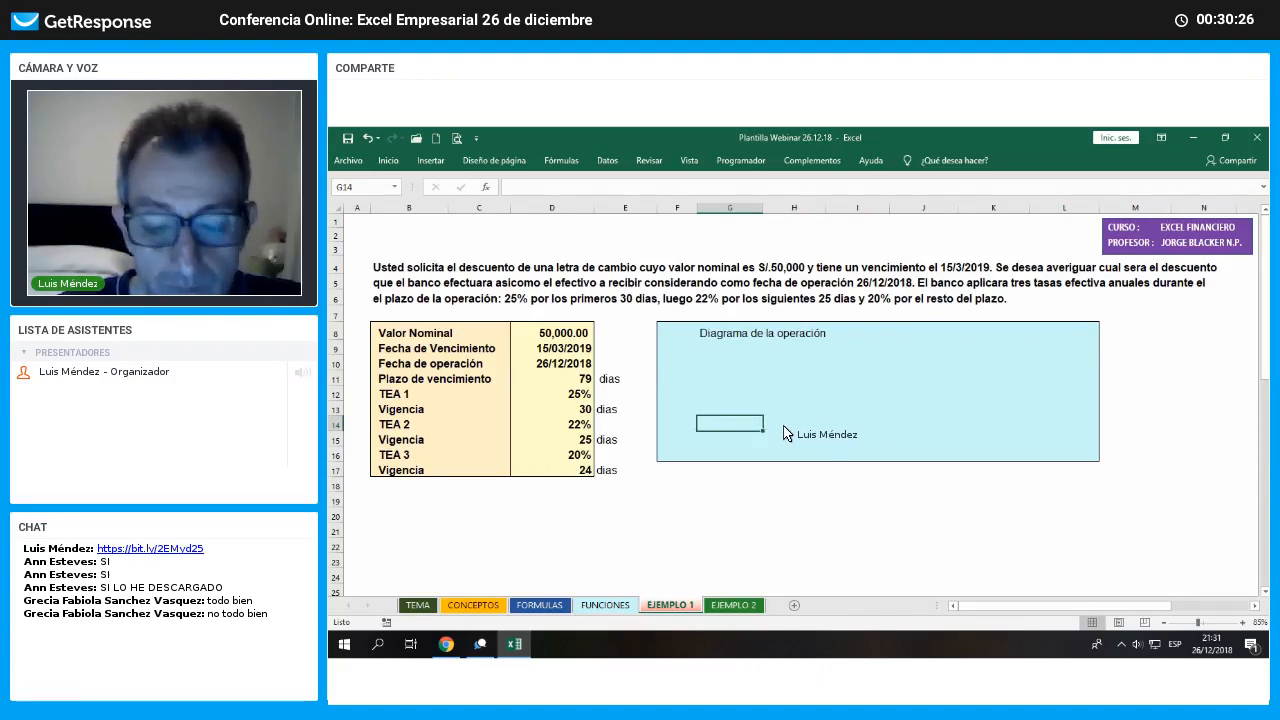
pyautogui.moveTo(800, 431); pyautogui.dragTo(1024, 436)
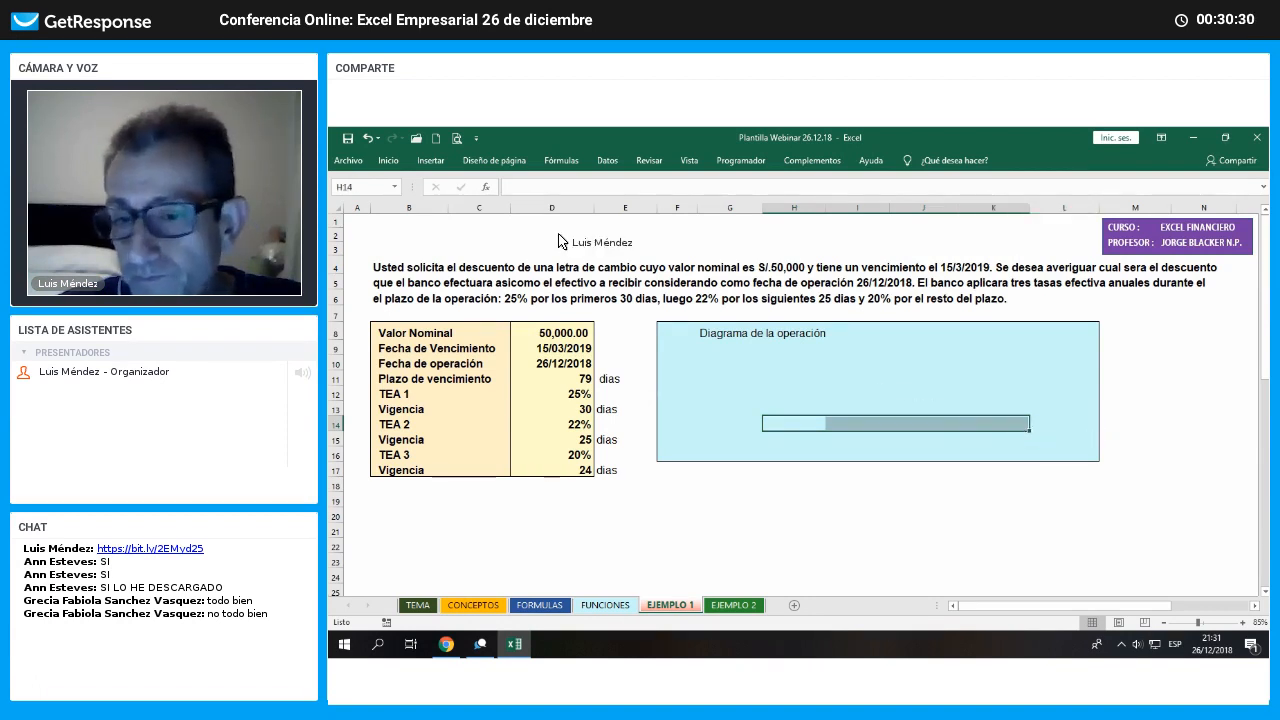
pyautogui.click(388, 160)
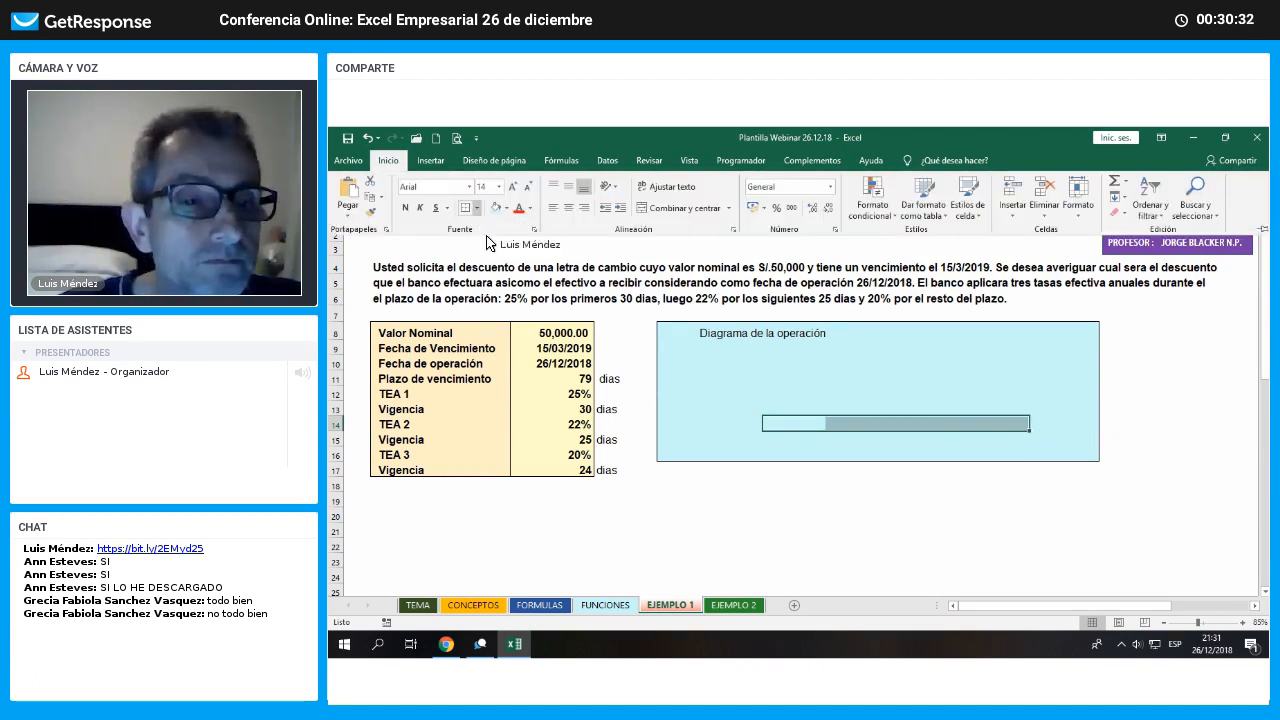
pyautogui.click(476, 207)
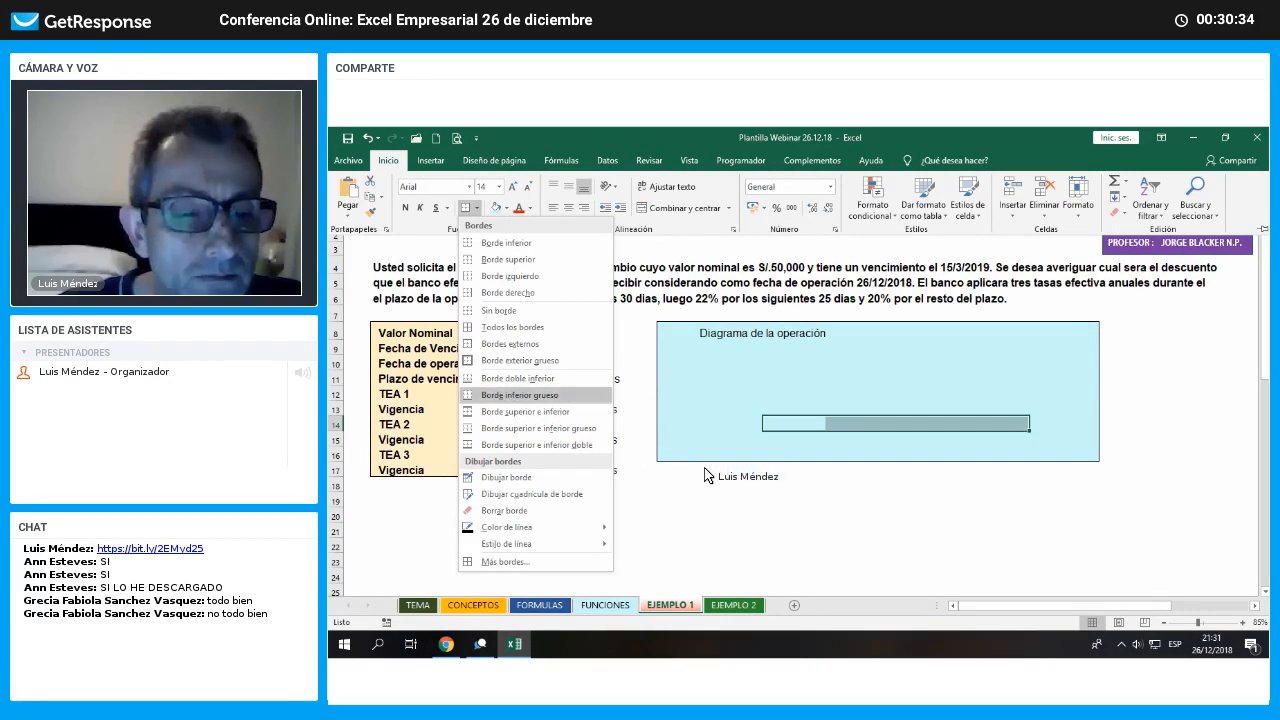
pyautogui.click(510, 395)
pyautogui.click(785, 500)
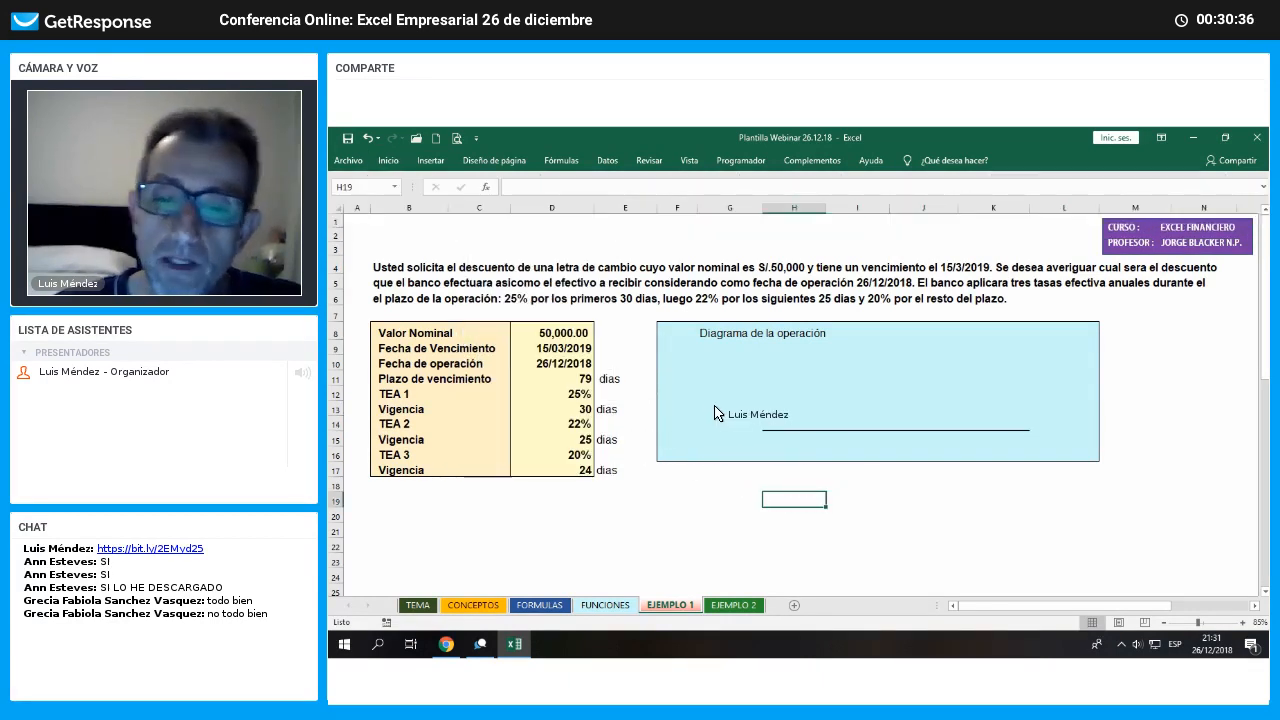
# Enter a formula in G15 that references the operation date in D10
pyautogui.click(757, 441)
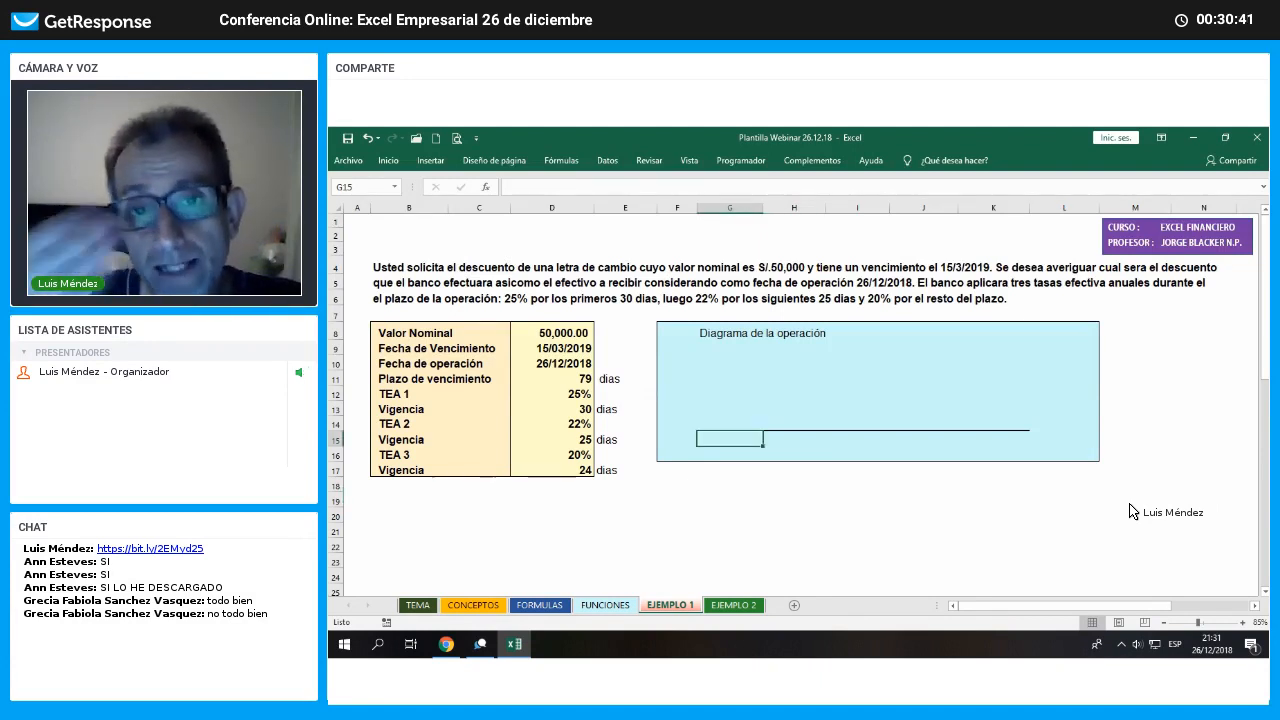
pyautogui.write('+')
pyautogui.press('Left')
pyautogui.press('Left')
pyautogui.press('Left')
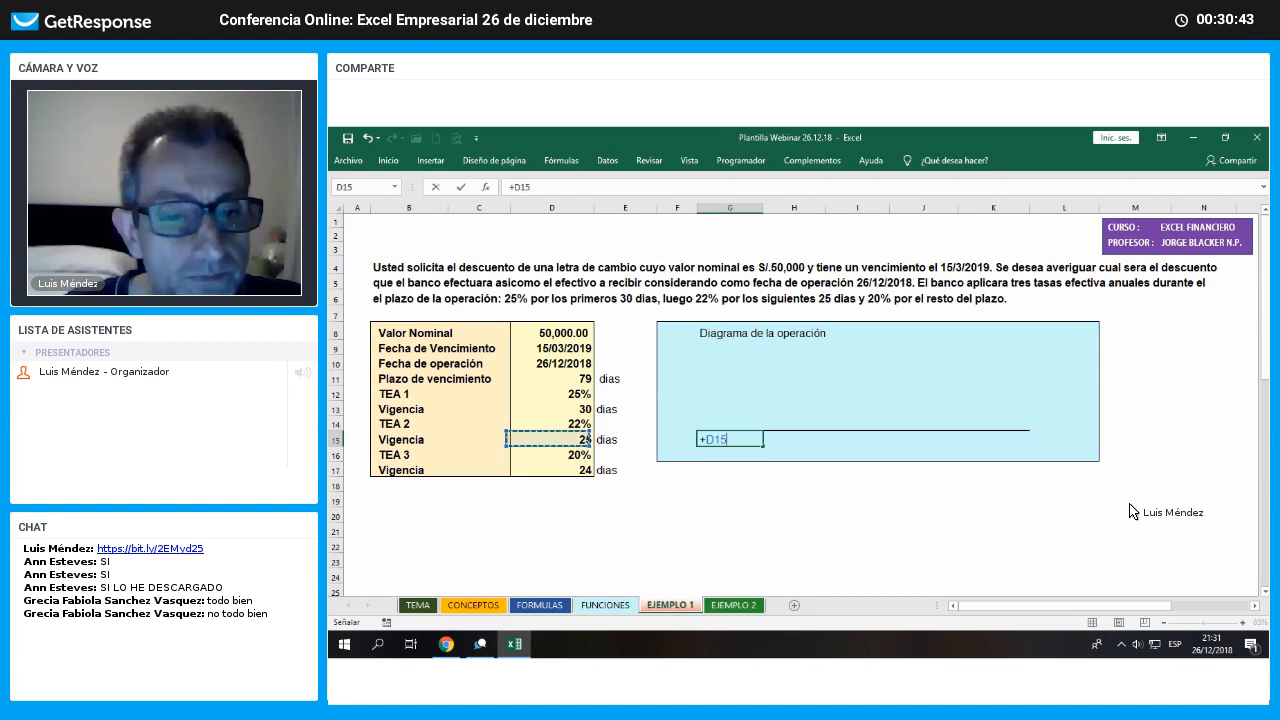
pyautogui.press('Up')
pyautogui.press('Up')
pyautogui.press('Up')
pyautogui.press('Up')
pyautogui.press('Up')
pyautogui.press('Return')
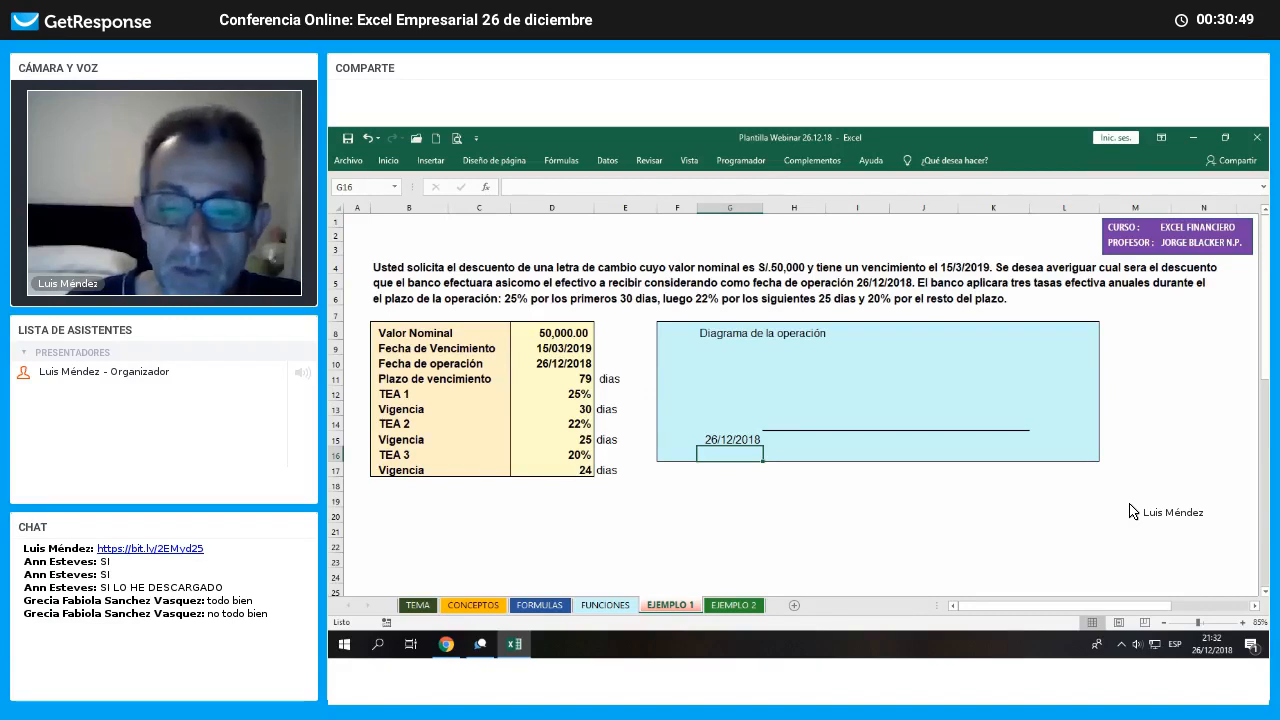
pyautogui.press('Up')
pyautogui.press('Right')
pyautogui.press('Right')
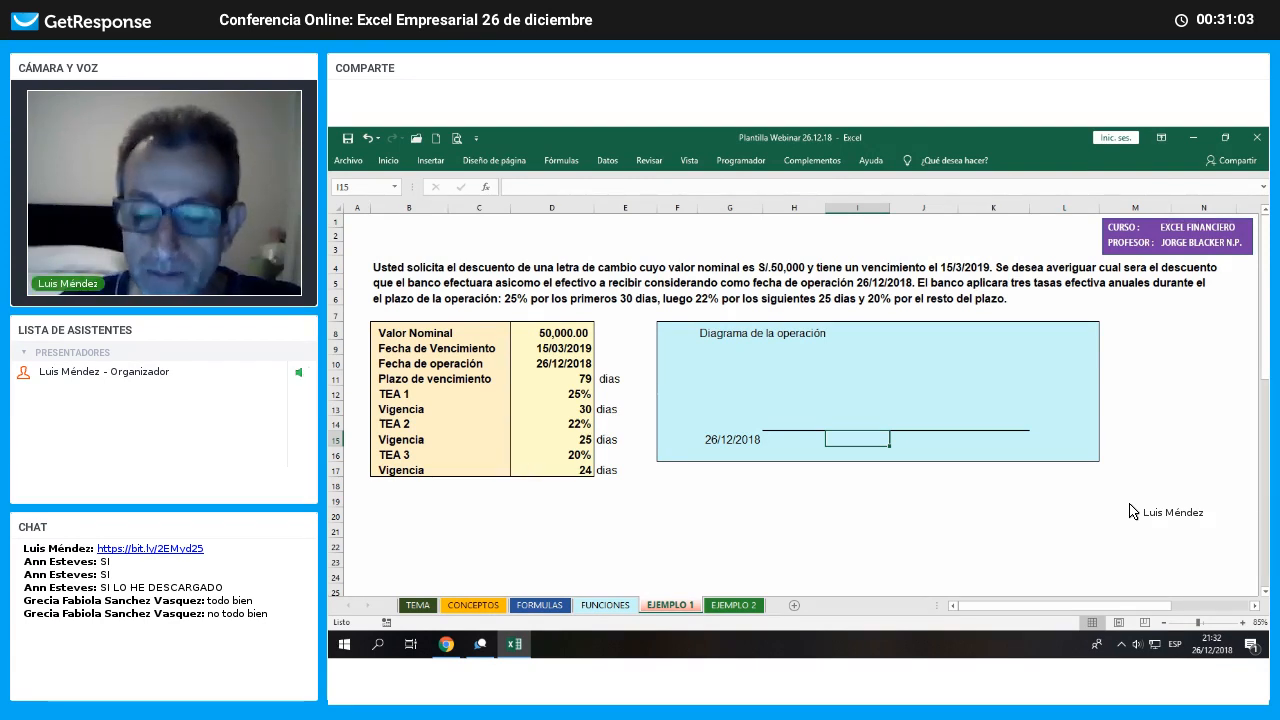
pyautogui.press('Right')
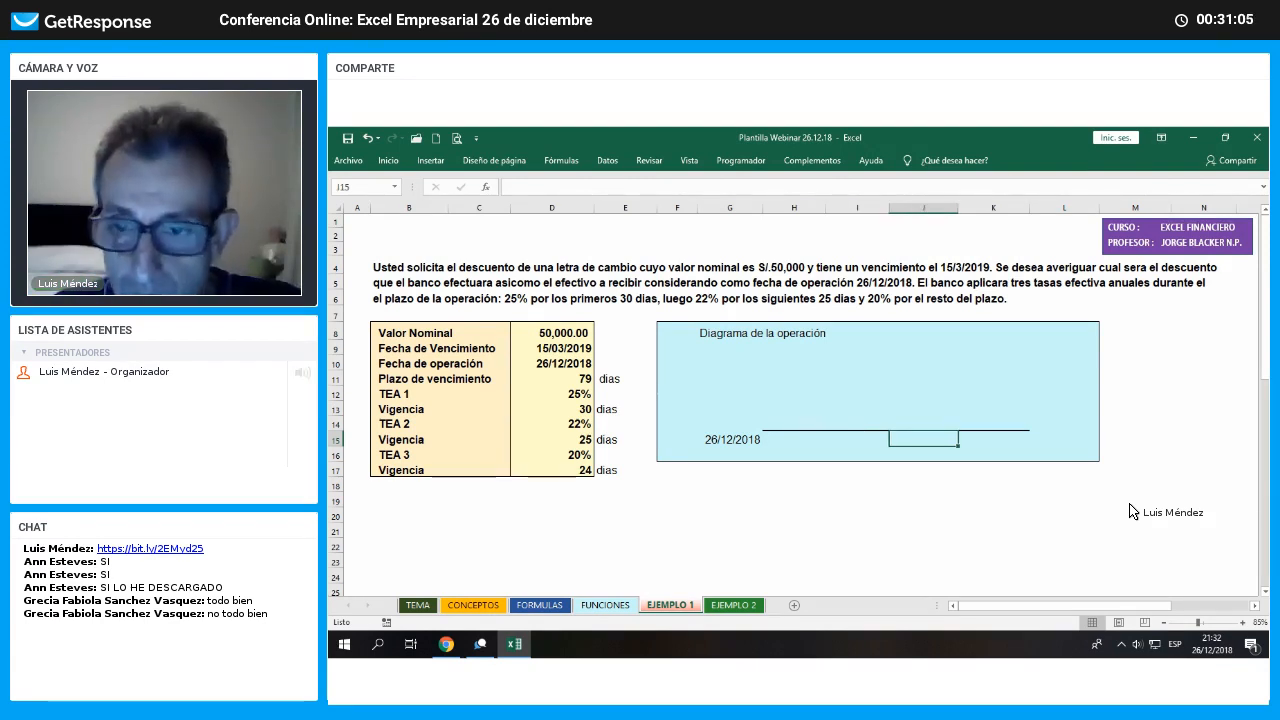
pyautogui.write('+')
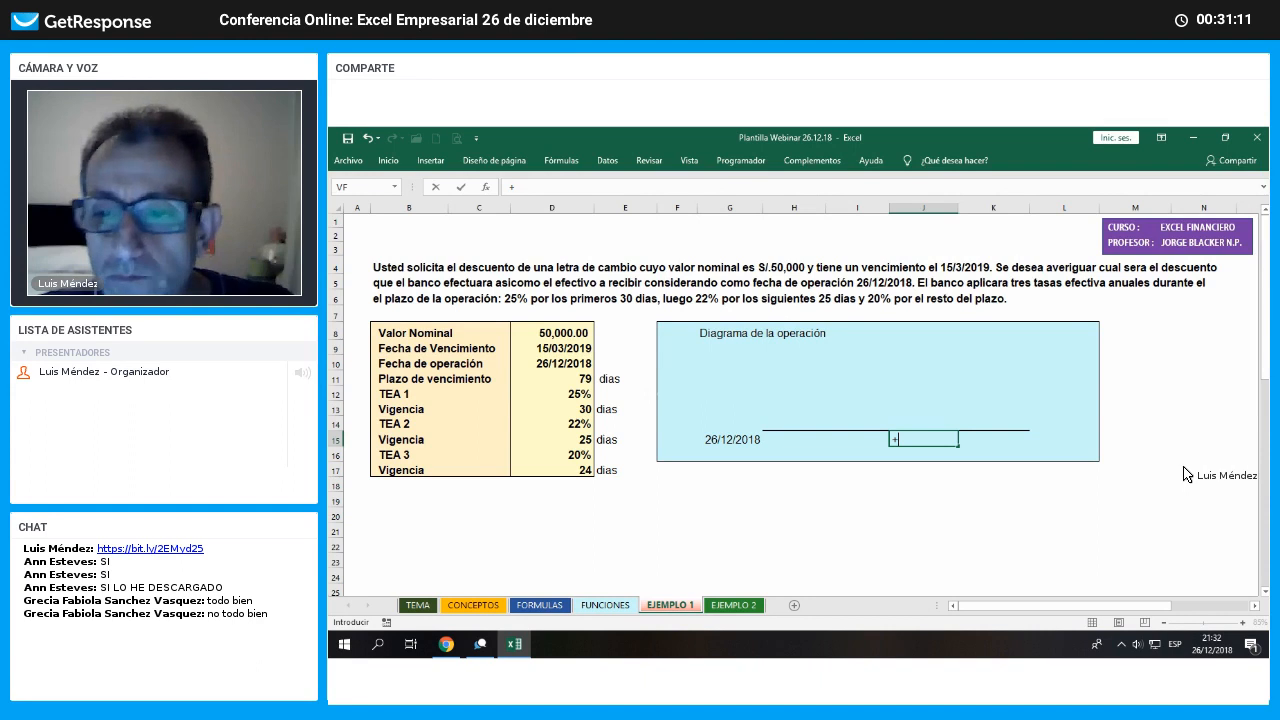
pyautogui.press('Escape')
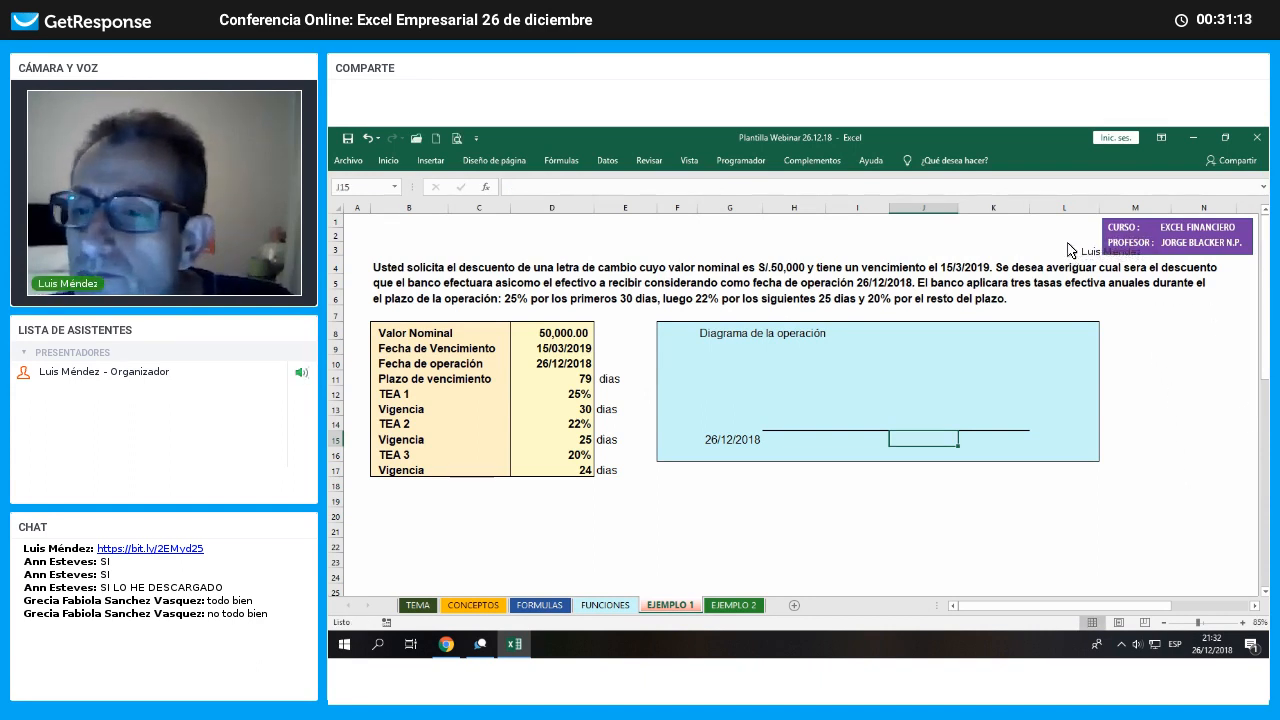
# Insert a column before column L to widen the diagram area and extend the thick bottom border to L14
pyautogui.rightClick(1062, 208)
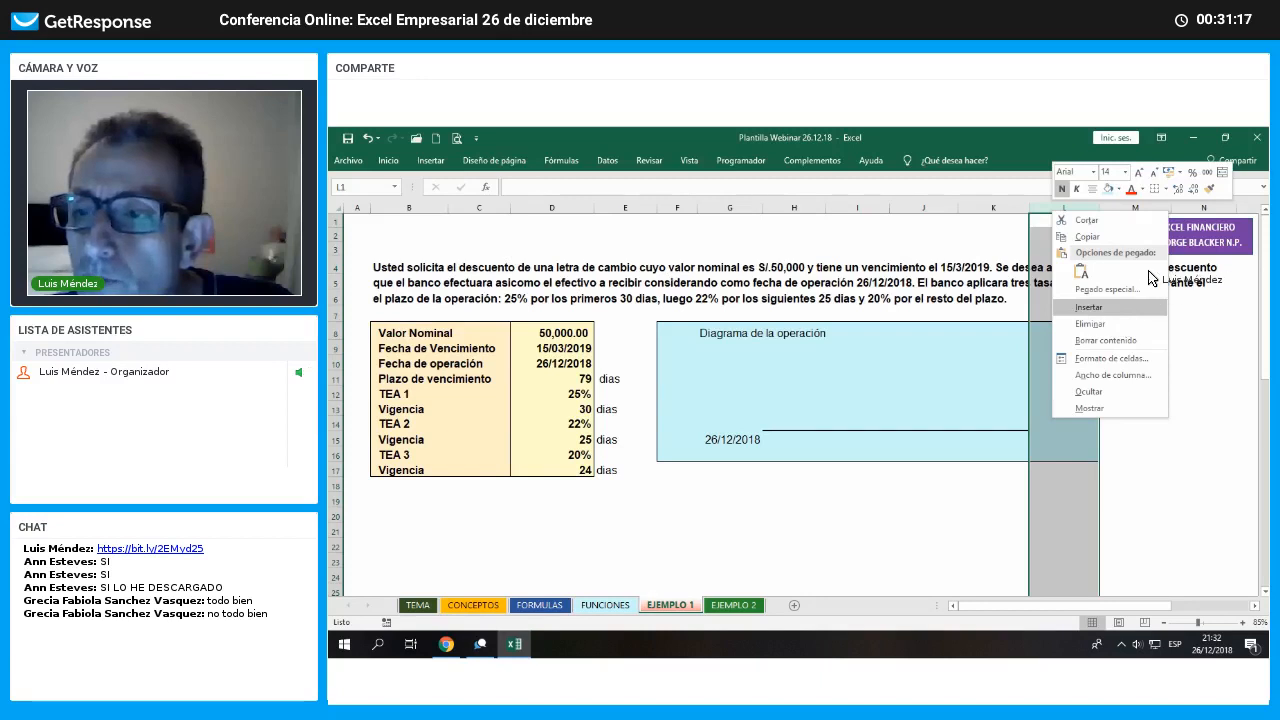
pyautogui.click(1110, 307)
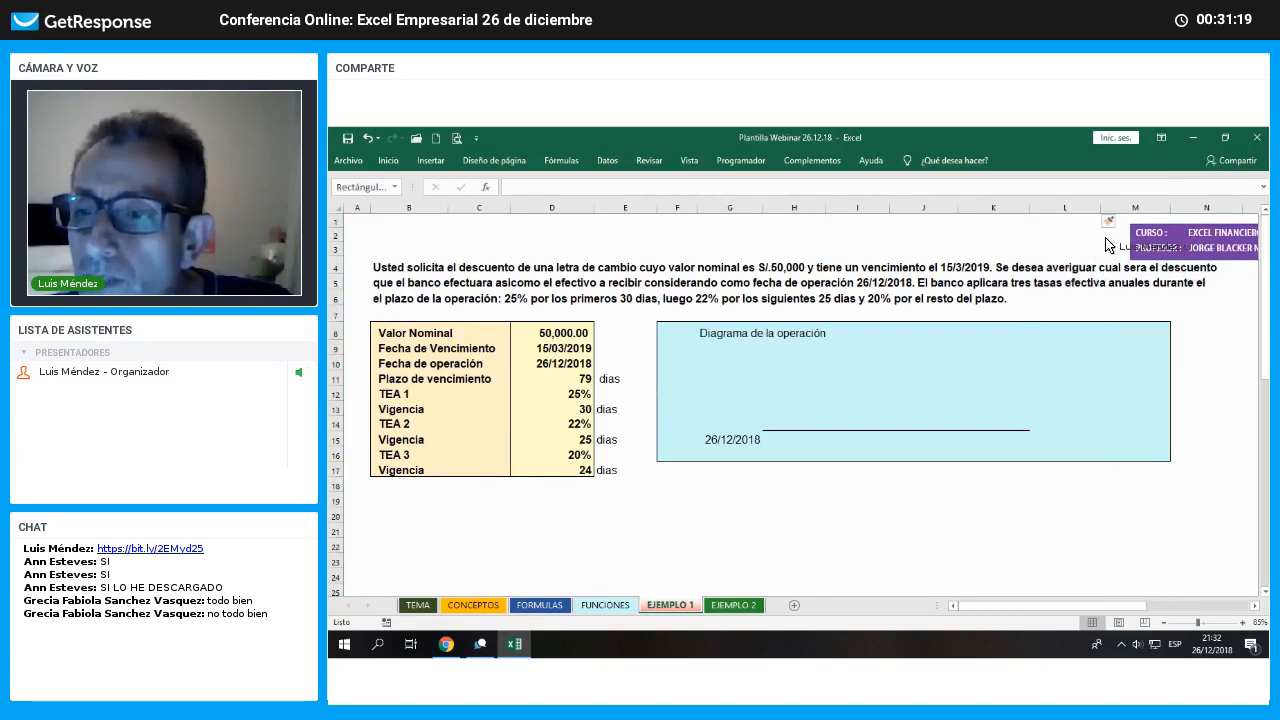
pyautogui.click(1206, 412)
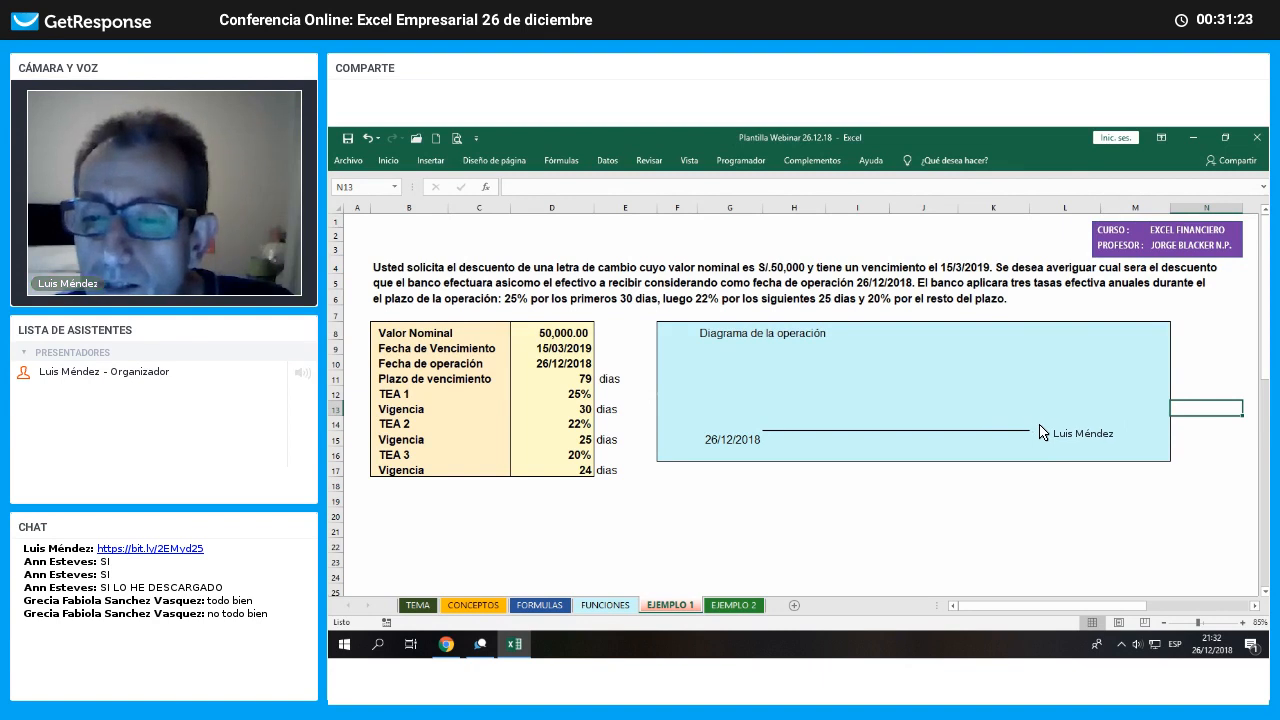
pyautogui.click(1038, 425)
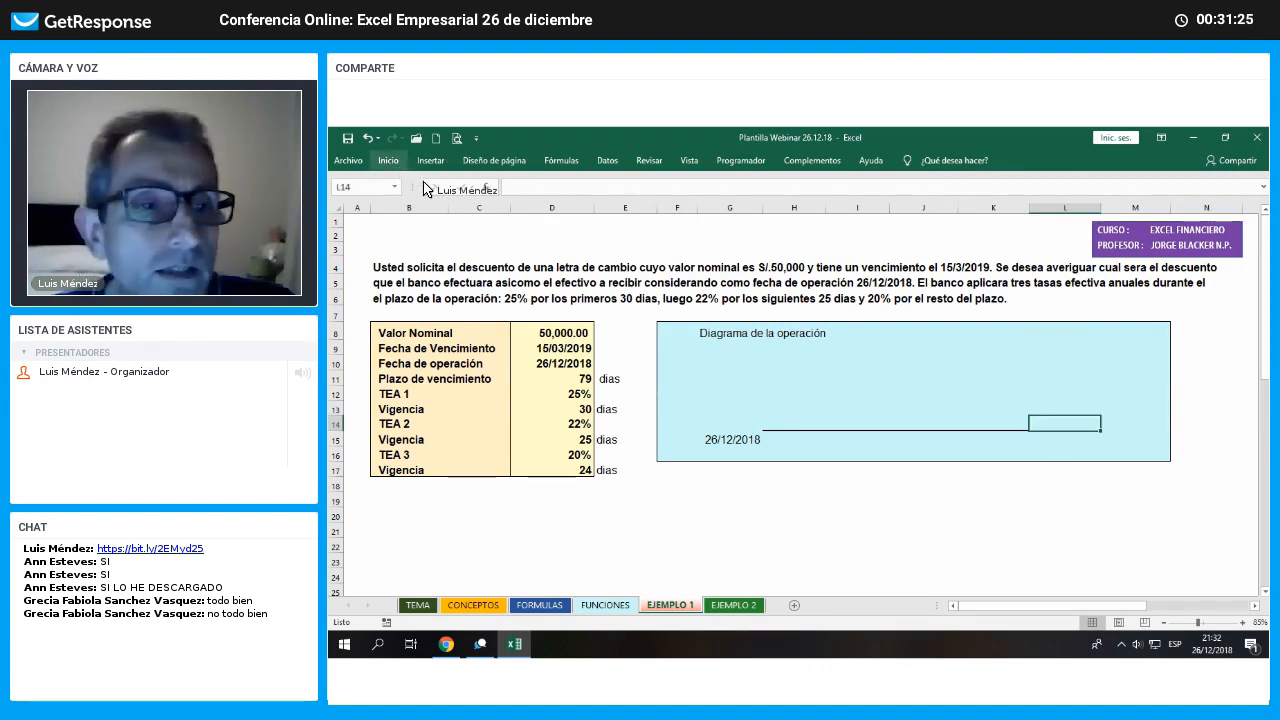
pyautogui.click(460, 210)
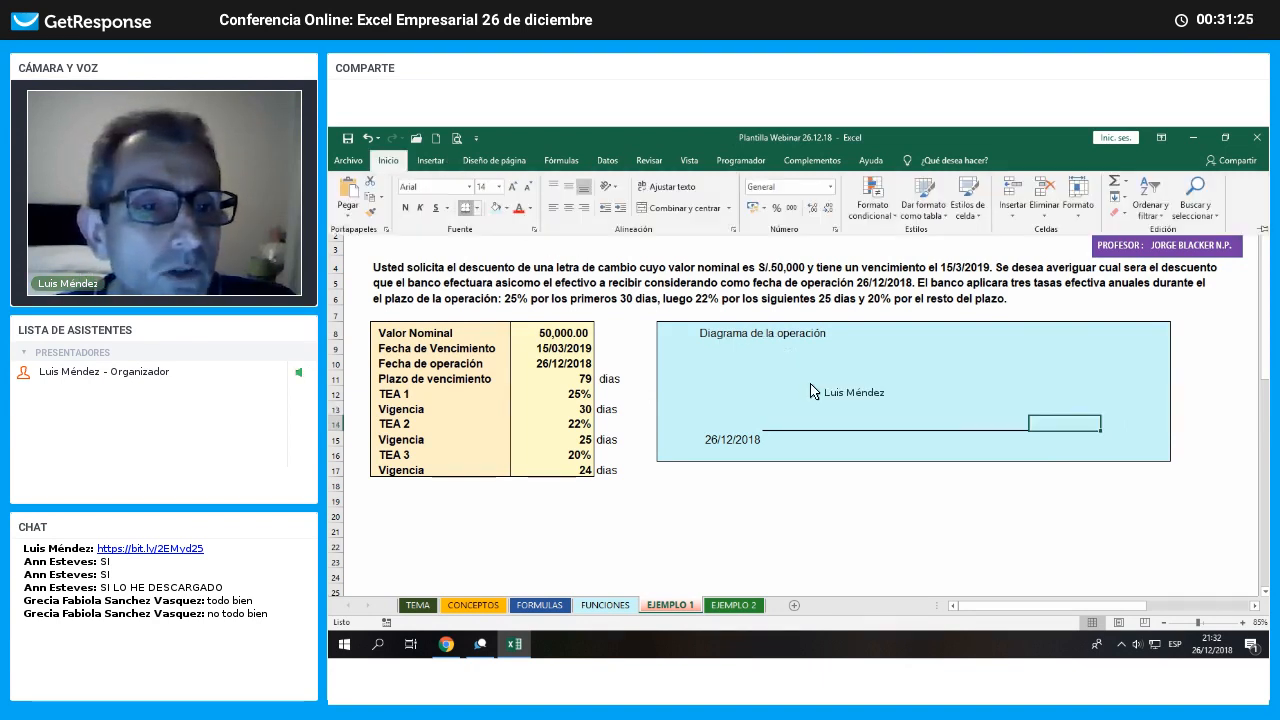
# Enter a formula in J15 that adds the first rate's validity days in D13 to the date in G15
pyautogui.click(913, 438)
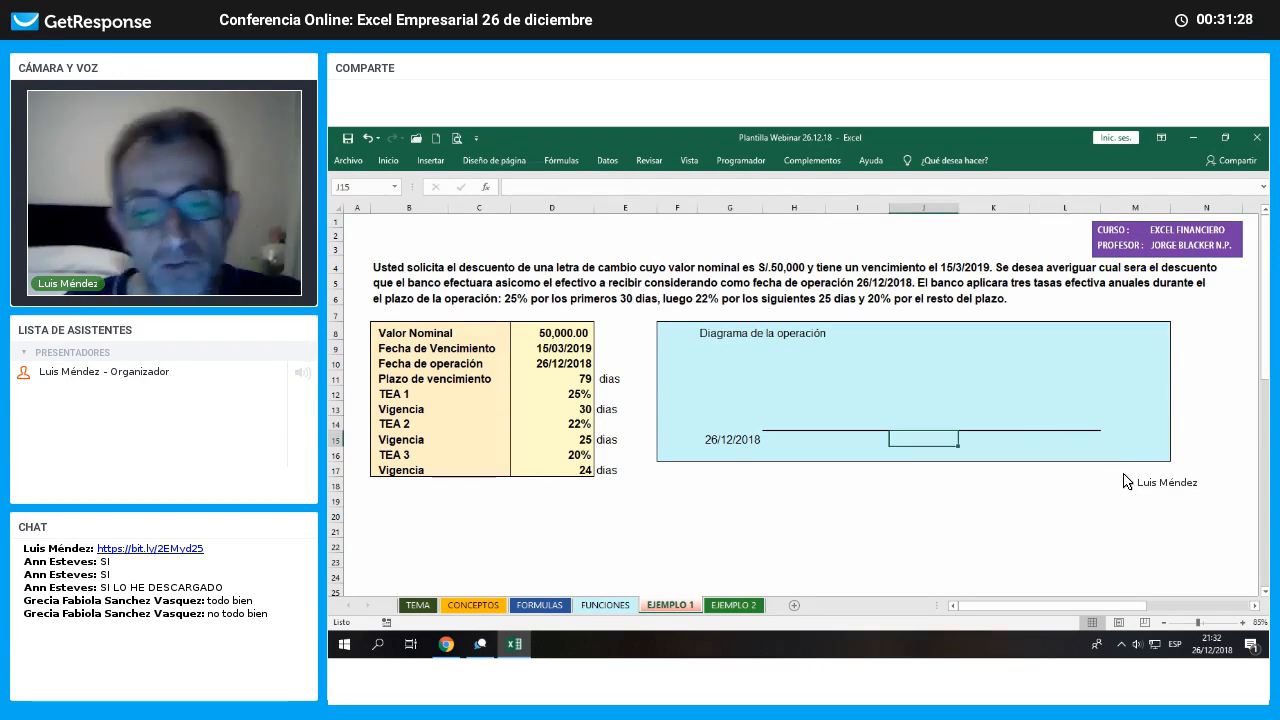
pyautogui.write('+')
pyautogui.press('Left')
pyautogui.press('Left')
pyautogui.press('Left')
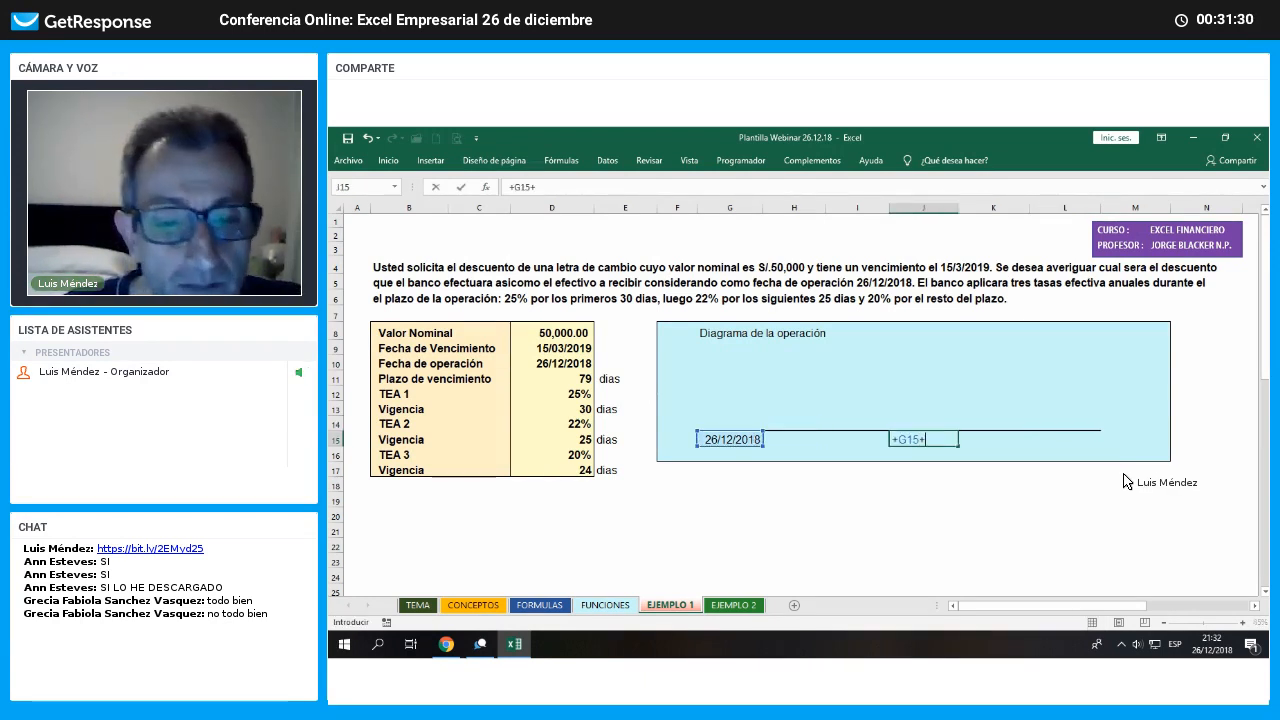
pyautogui.write('+')
pyautogui.press('Left')
pyautogui.press('Left')
pyautogui.press('Left')
pyautogui.press('Left')
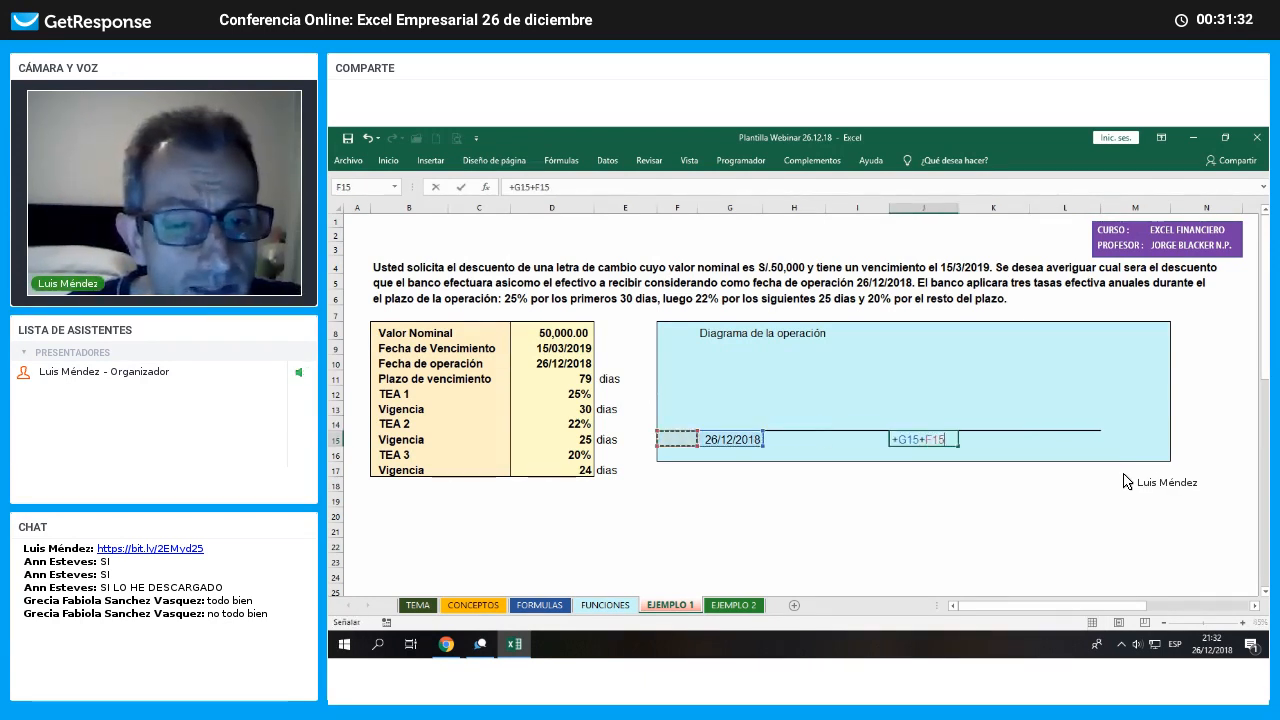
pyautogui.press('Return')
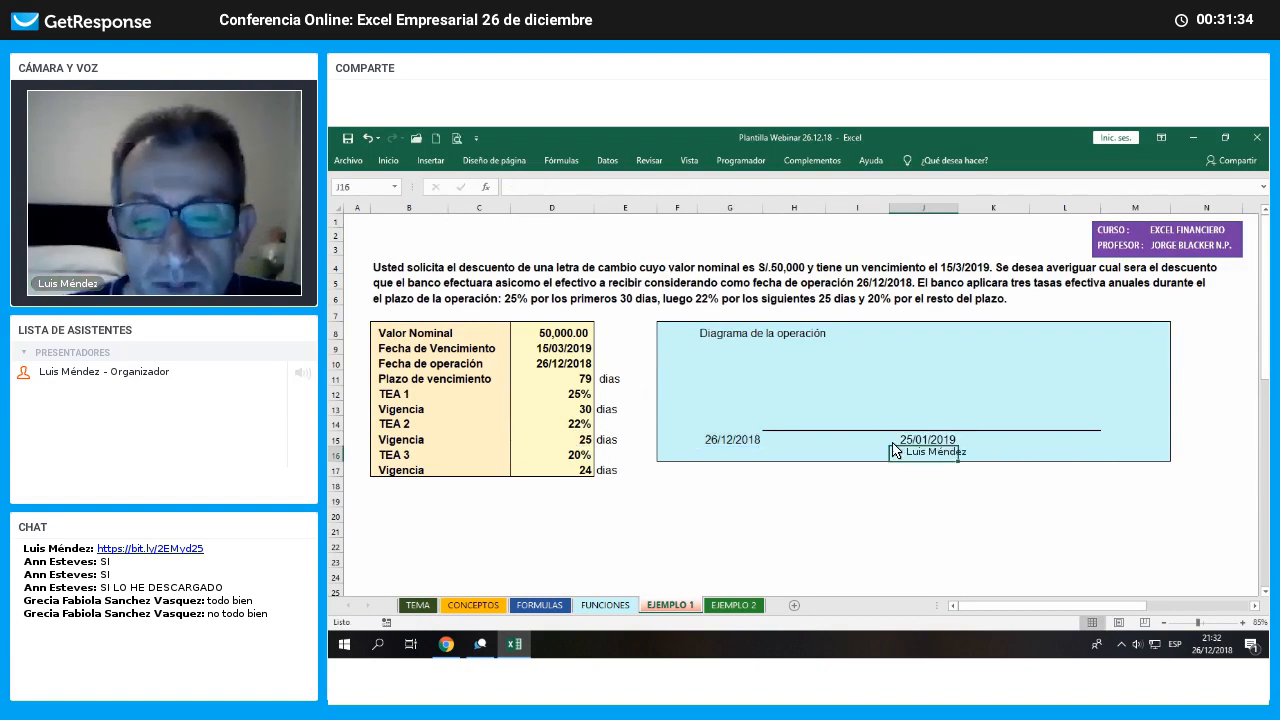
# Fill H14:J14 above the timeline with a light gold color
pyautogui.moveTo(785, 428); pyautogui.dragTo(935, 428)
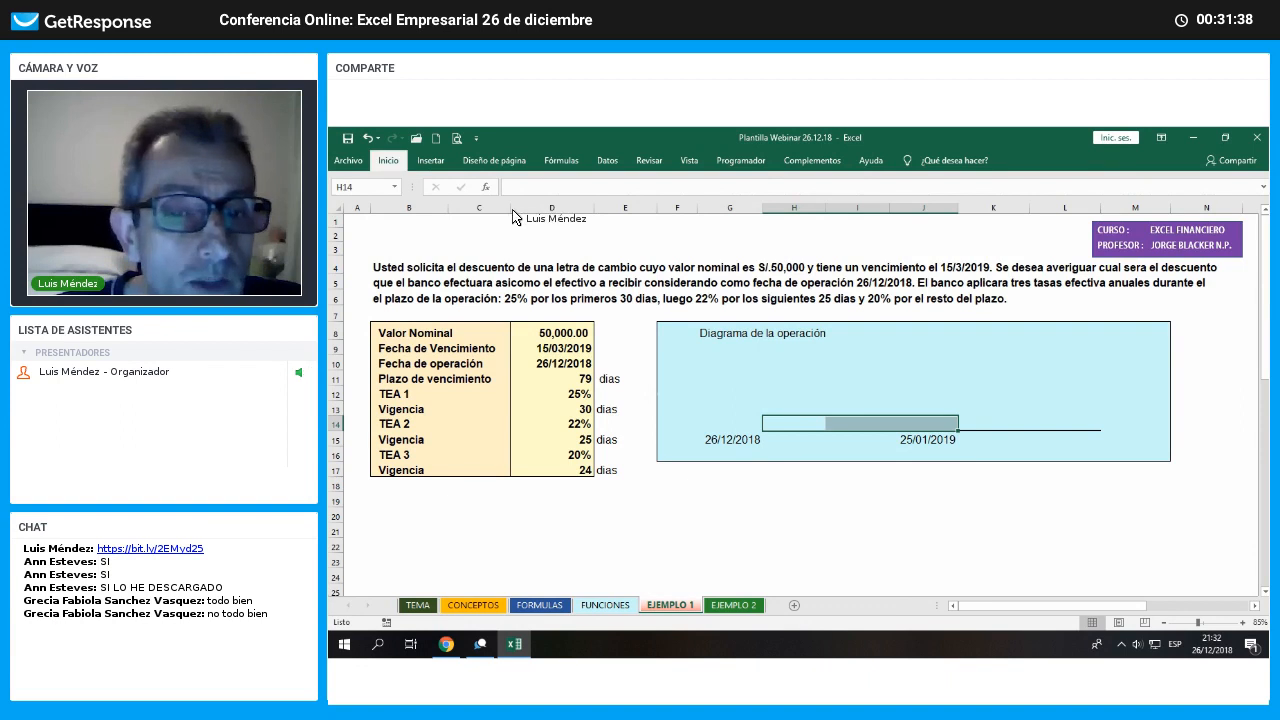
pyautogui.click(388, 160)
pyautogui.click(508, 210)
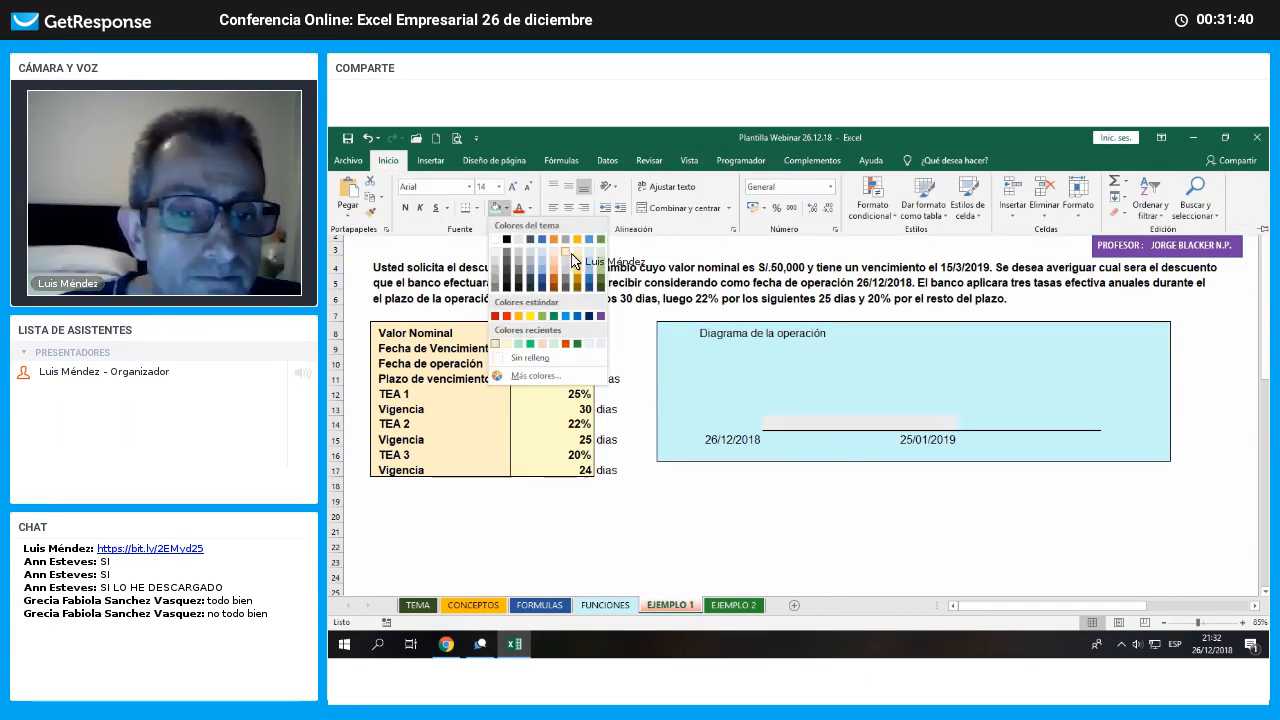
pyautogui.click(580, 264)
# Enter a formula in I14 that references the TEA 1 rate in D12
pyautogui.click(857, 422)
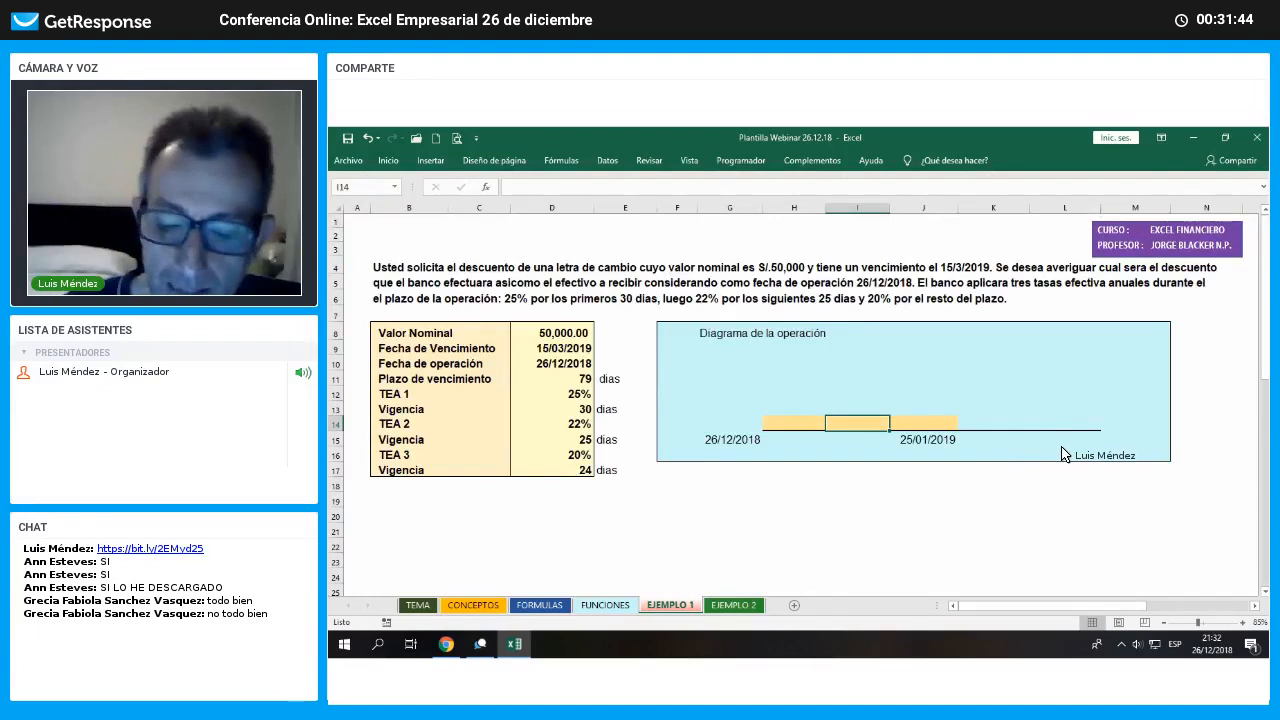
pyautogui.write('+')
pyautogui.press('Left')
pyautogui.press('Left')
pyautogui.press('Left')
pyautogui.press('Left')
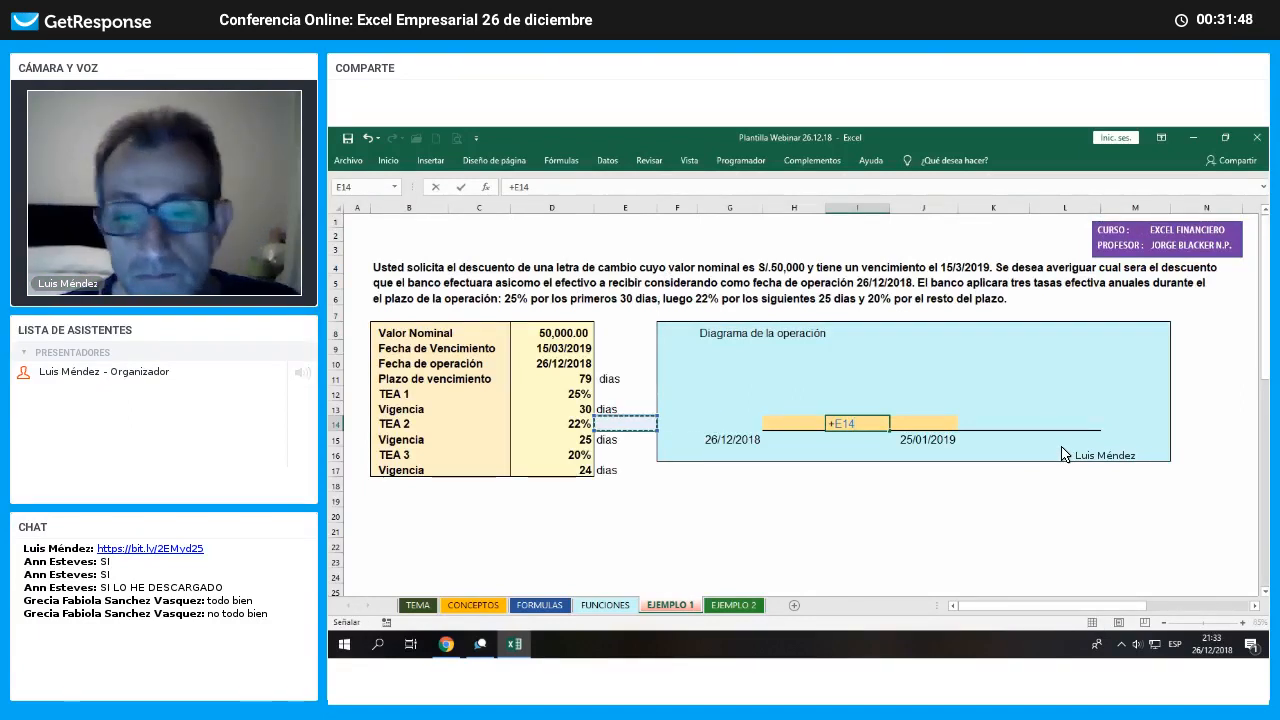
pyautogui.press('BackSpace')
pyautogui.press('BackSpace')
pyautogui.press('BackSpace')
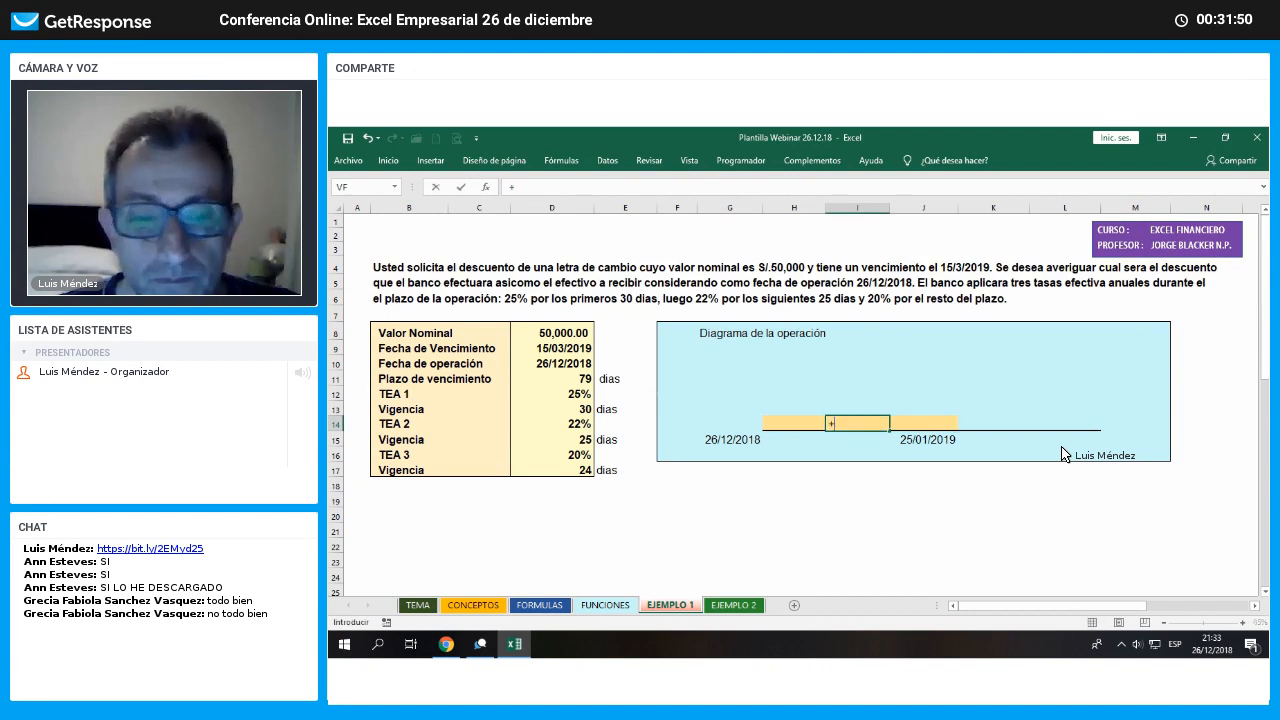
pyautogui.press('Left')
pyautogui.press('Left')
pyautogui.press('Left')
pyautogui.press('Left')
pyautogui.press('Left')
pyautogui.press('Up')
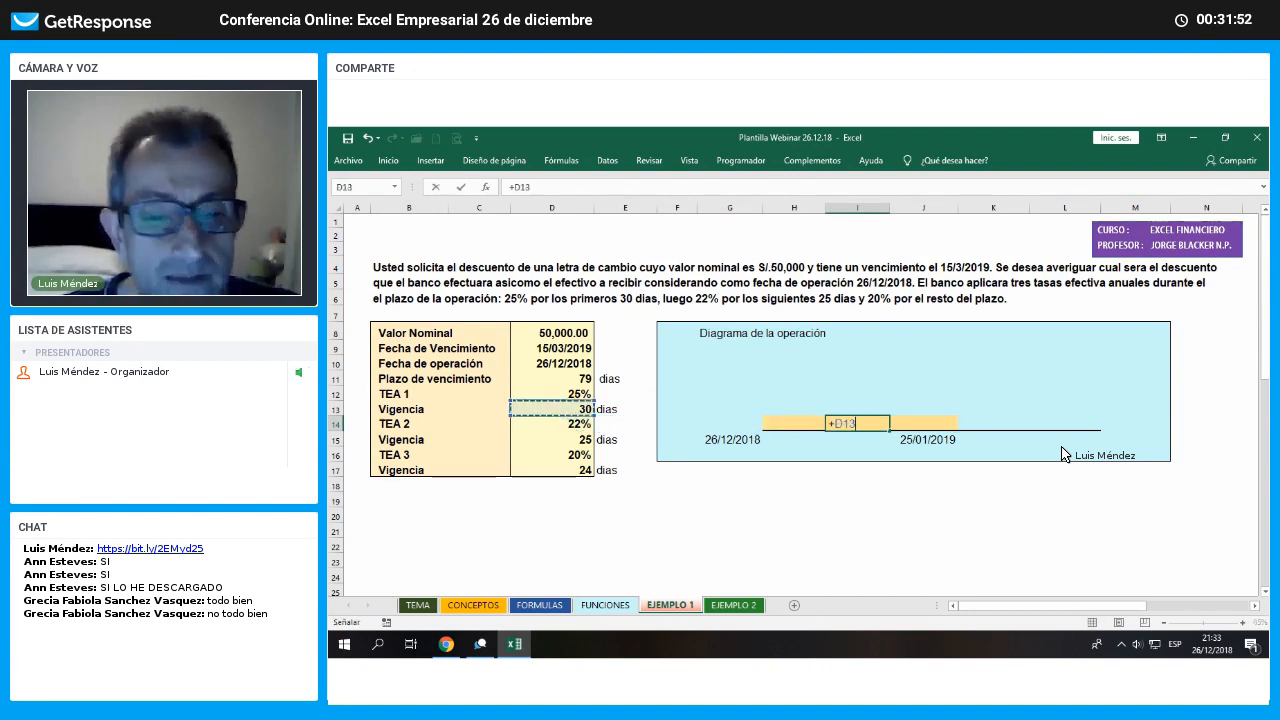
pyautogui.press('Return')
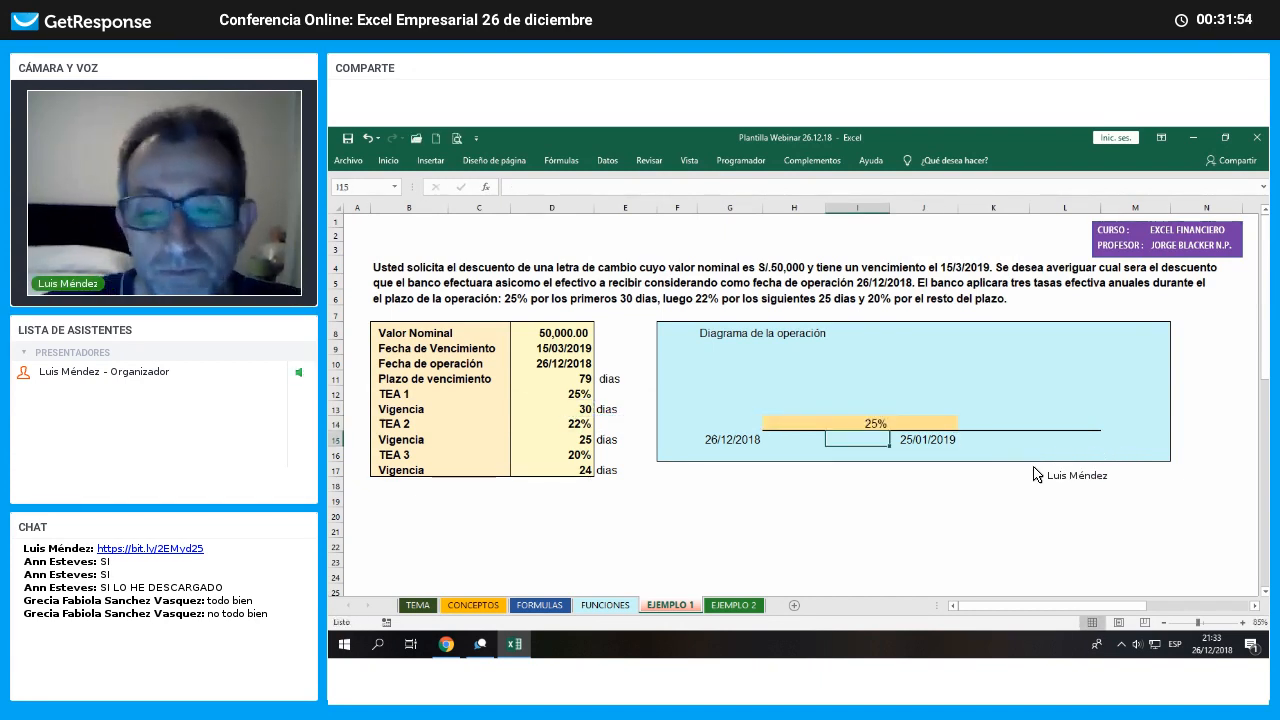
# Fill K14, the second segment of the timeline, with a light orange color
pyautogui.click(1013, 427)
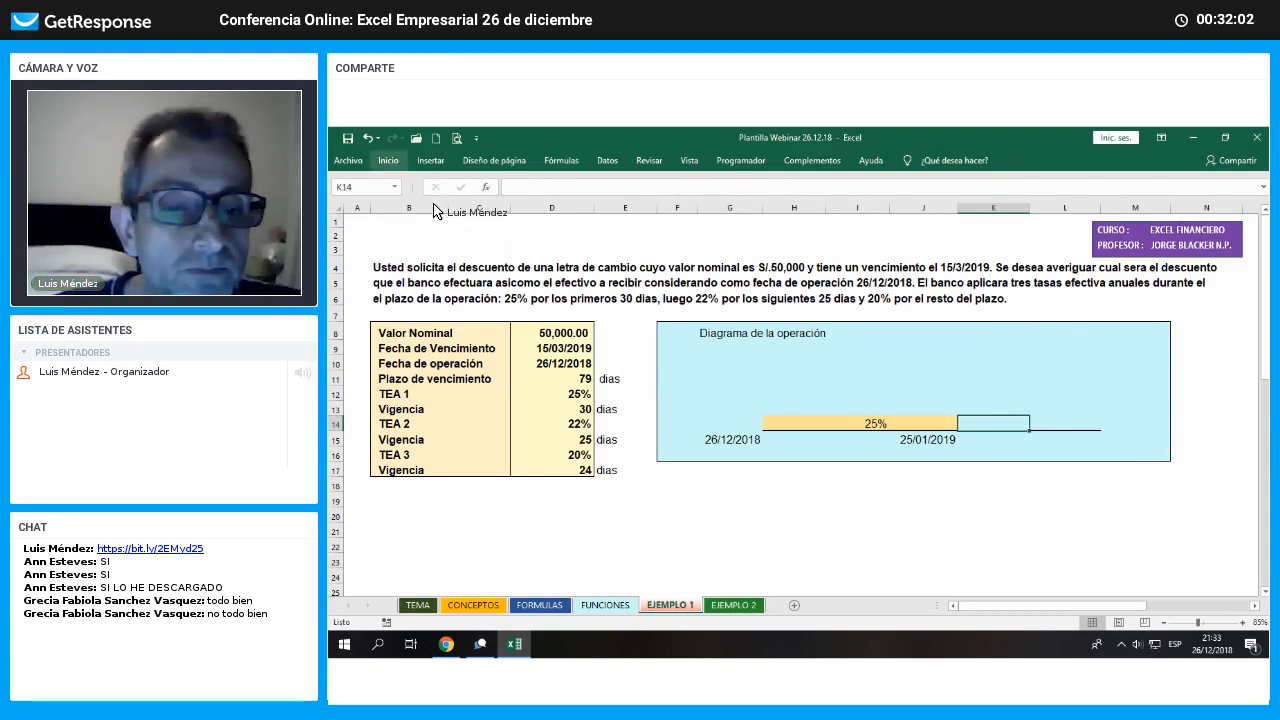
pyautogui.click(388, 161)
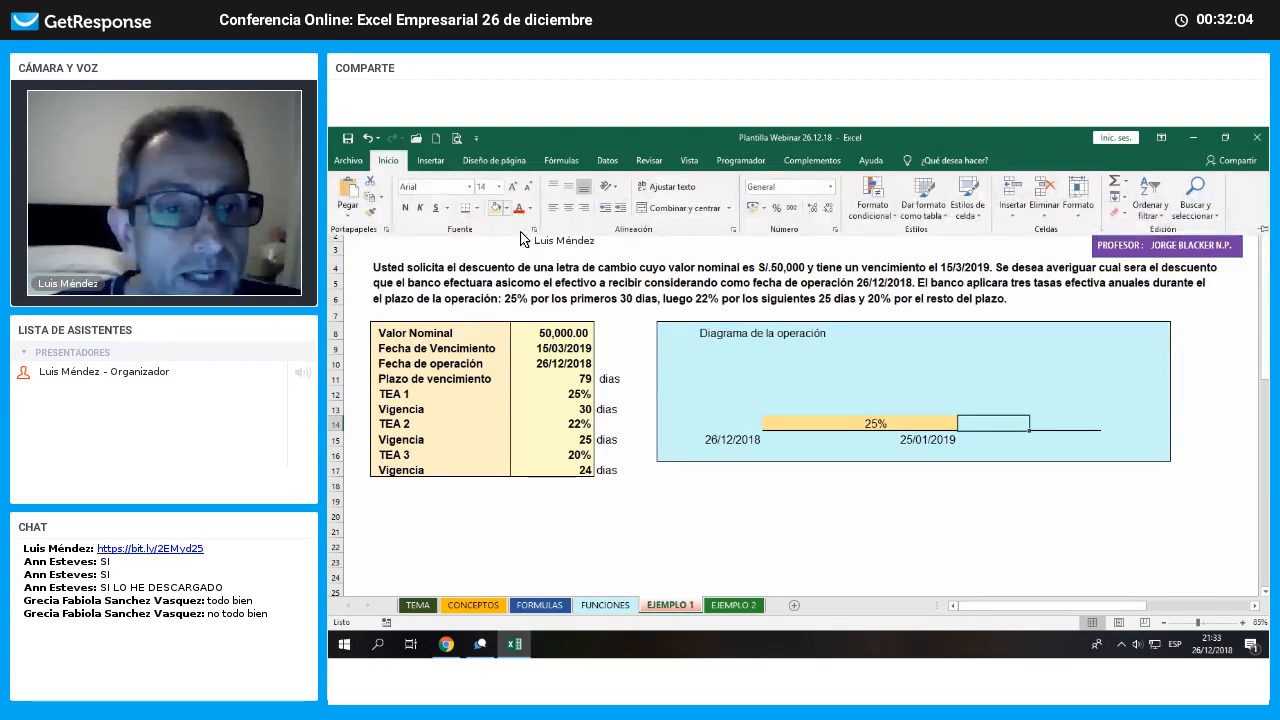
pyautogui.click(507, 208)
pyautogui.click(566, 270)
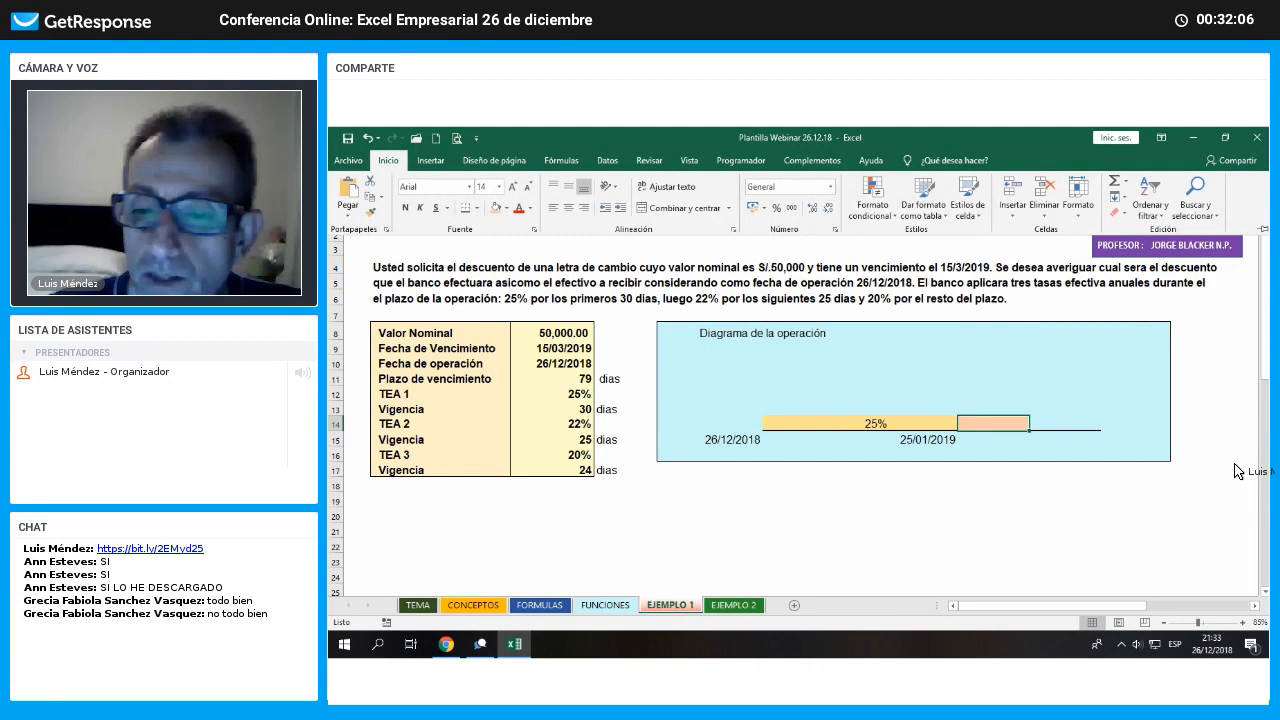
# Enter a formula in K14 that references the TEA 2 rate in D14, and center it
pyautogui.write('=D14')
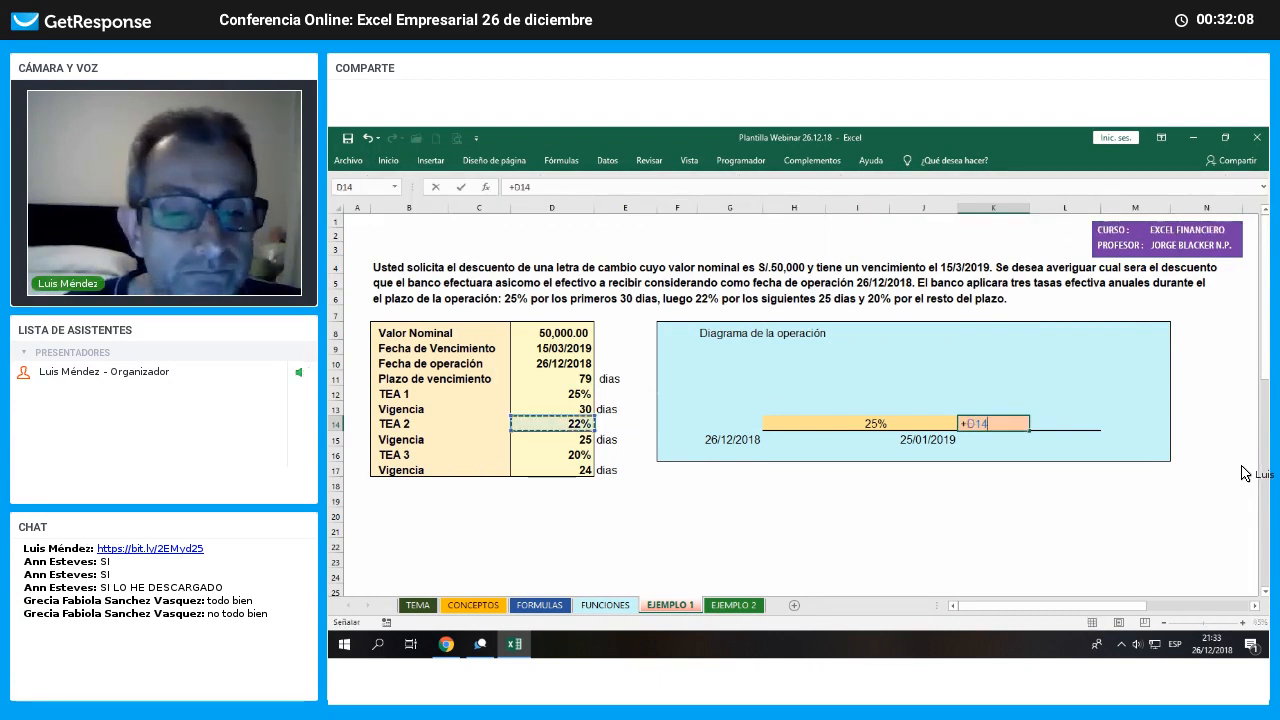
pyautogui.press('Return')
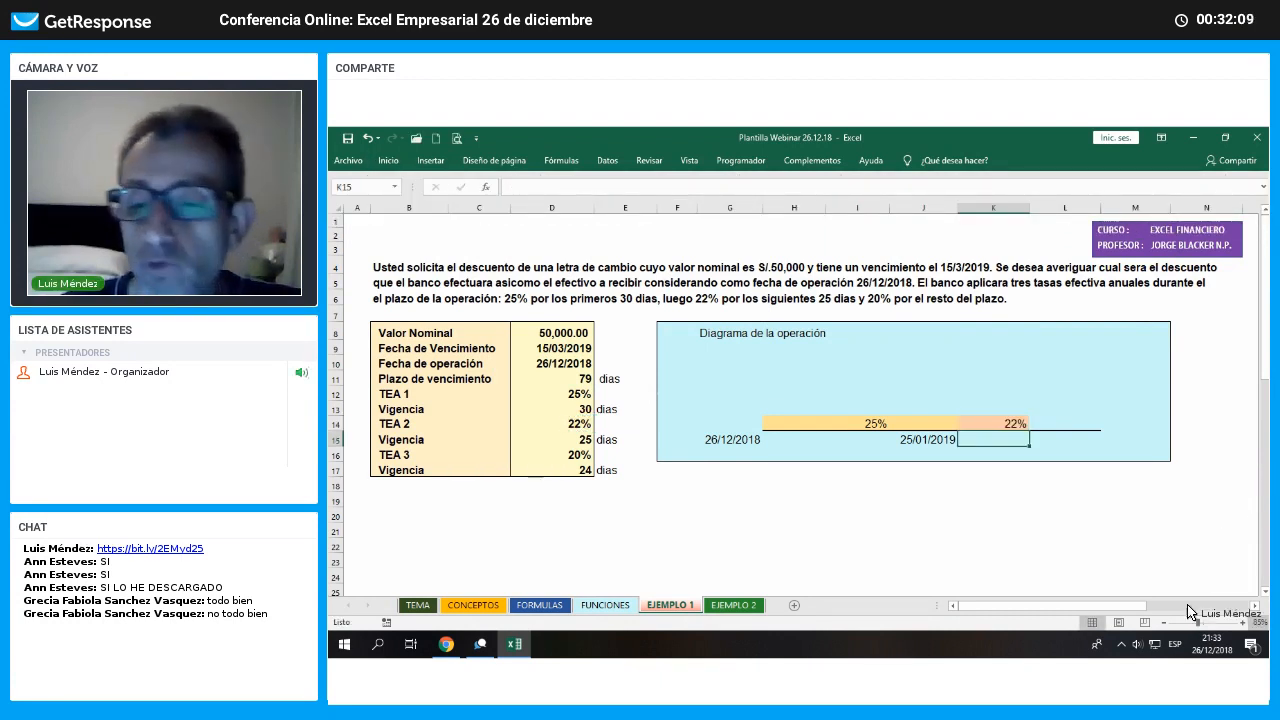
pyautogui.click(993, 424)
pyautogui.click(396, 165)
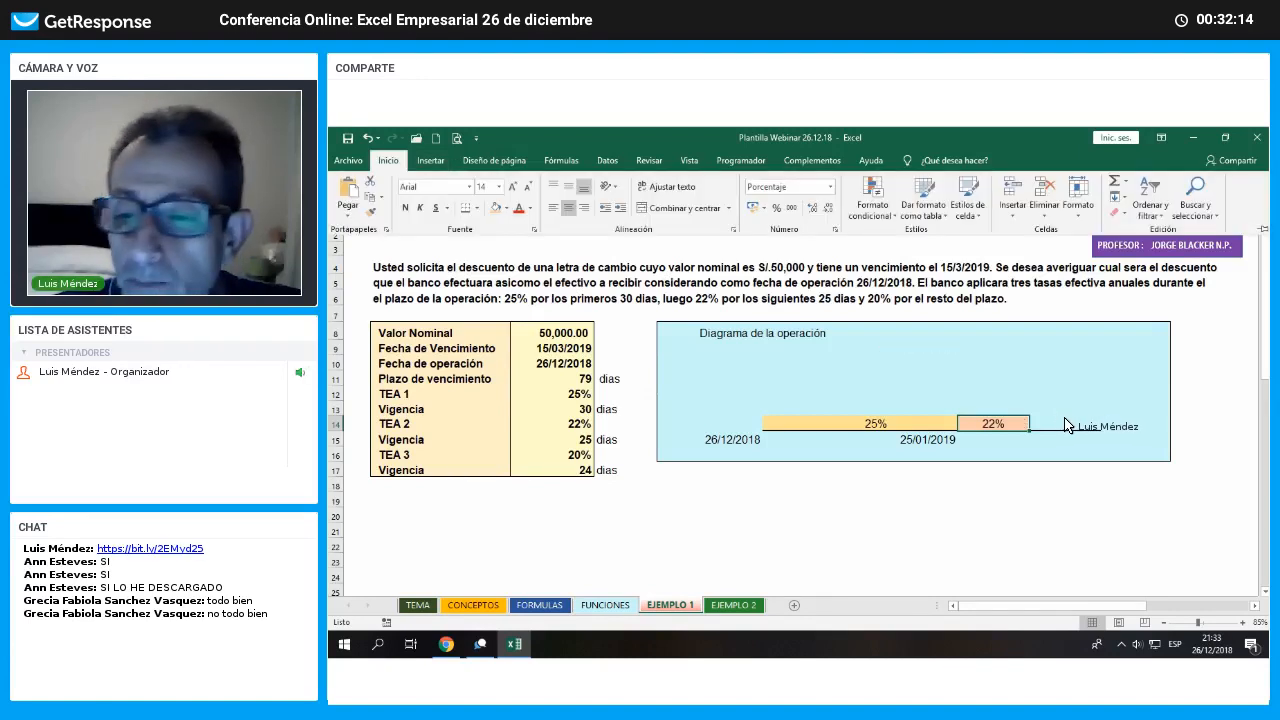
# Fill L14, the last segment of the timeline, with green
pyautogui.click(1066, 424)
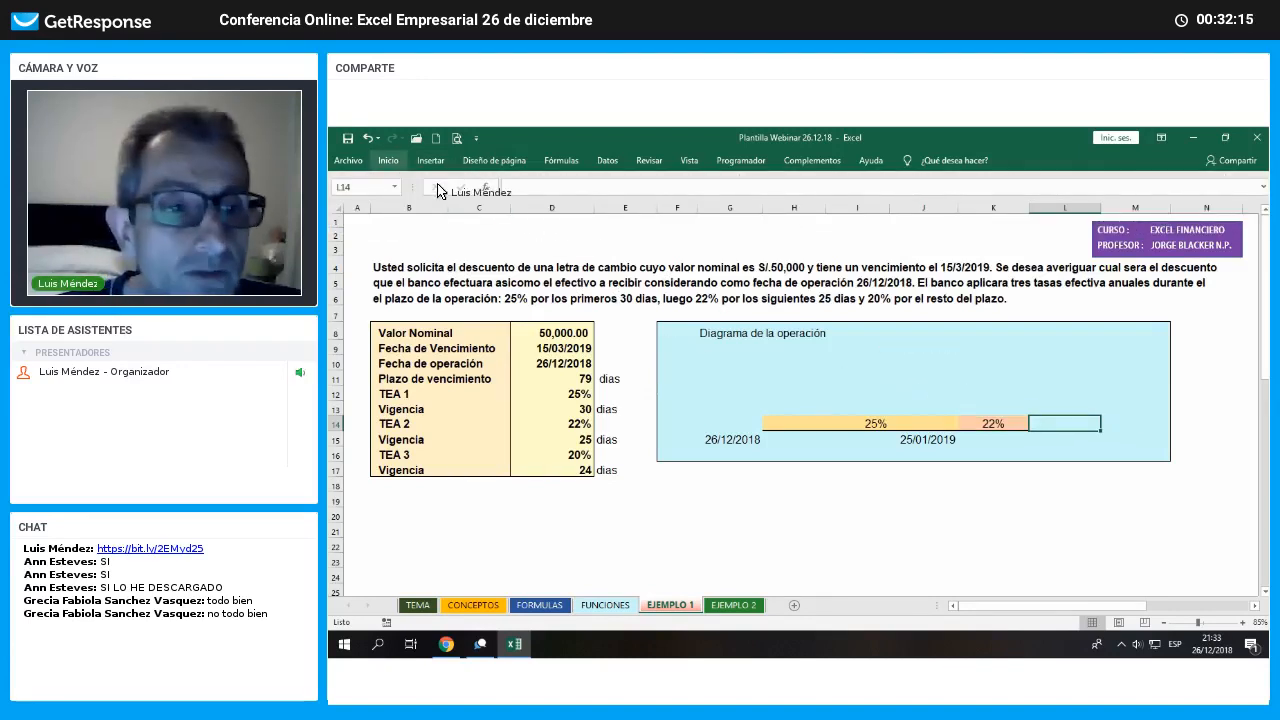
pyautogui.click(390, 162)
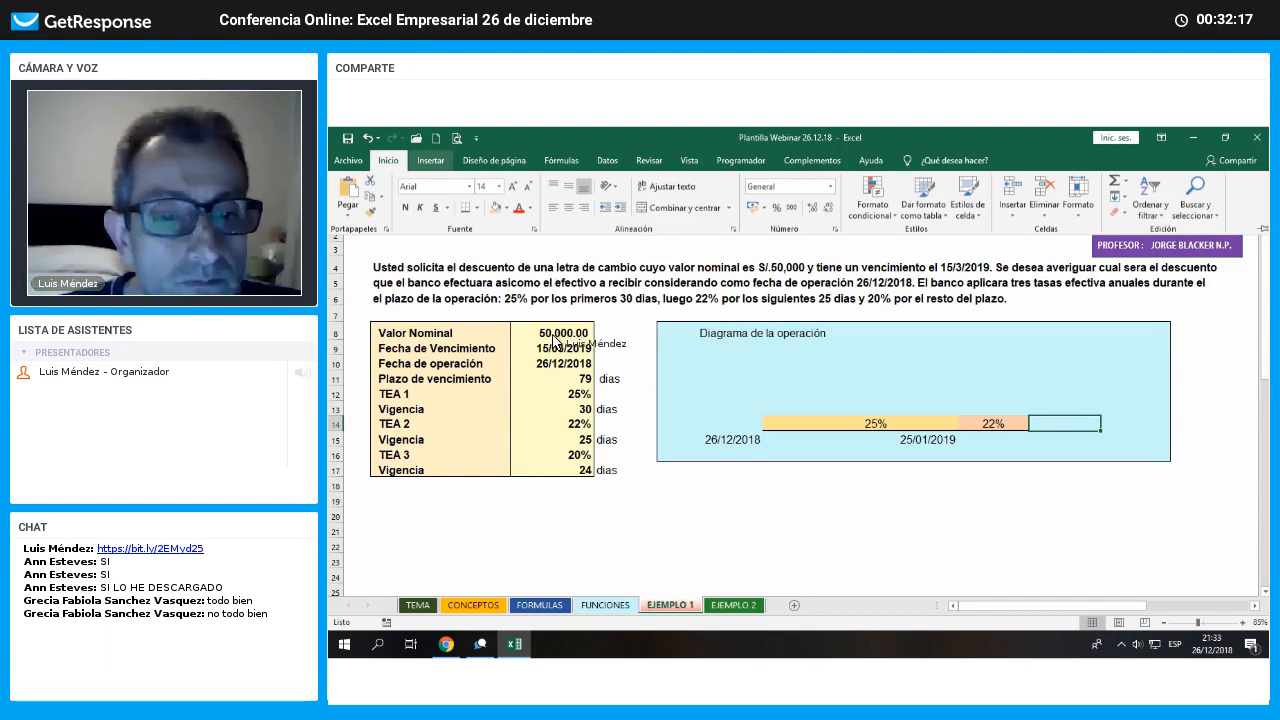
pyautogui.click(507, 208)
pyautogui.click(532, 344)
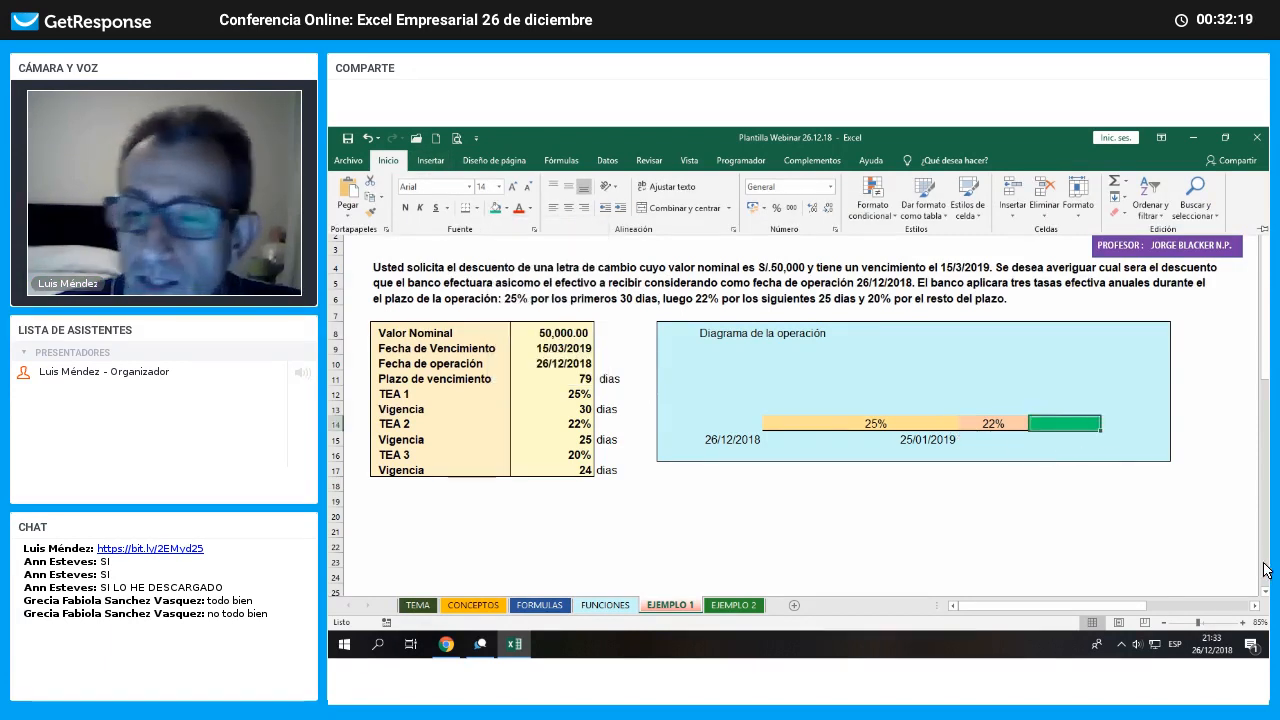
# Enter a formula in L14 that references the TEA 3 rate in D16, and center it
pyautogui.write('+')
pyautogui.press('Left')
pyautogui.press('Left')
pyautogui.press('Left')
pyautogui.press('Left')
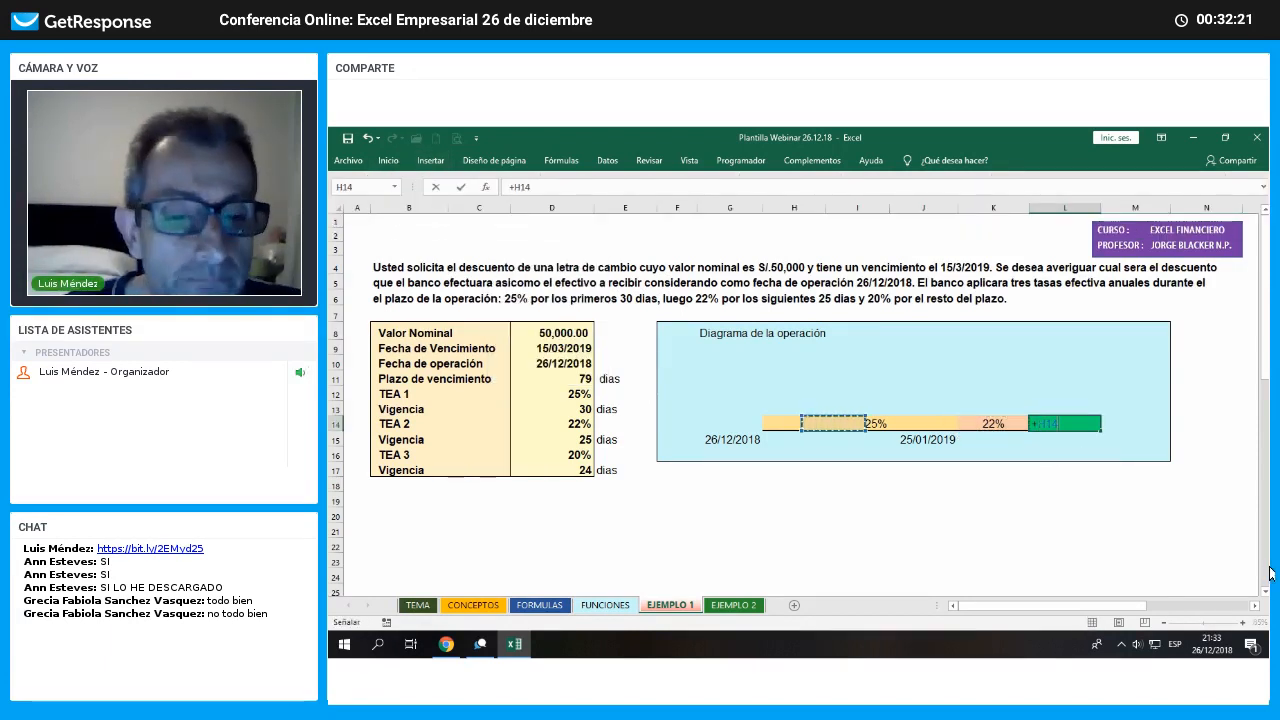
pyautogui.press('Left')
pyautogui.press('Left')
pyautogui.press('Left')
pyautogui.press('Left')
pyautogui.press('Down')
pyautogui.press('Down')
pyautogui.press('Return')
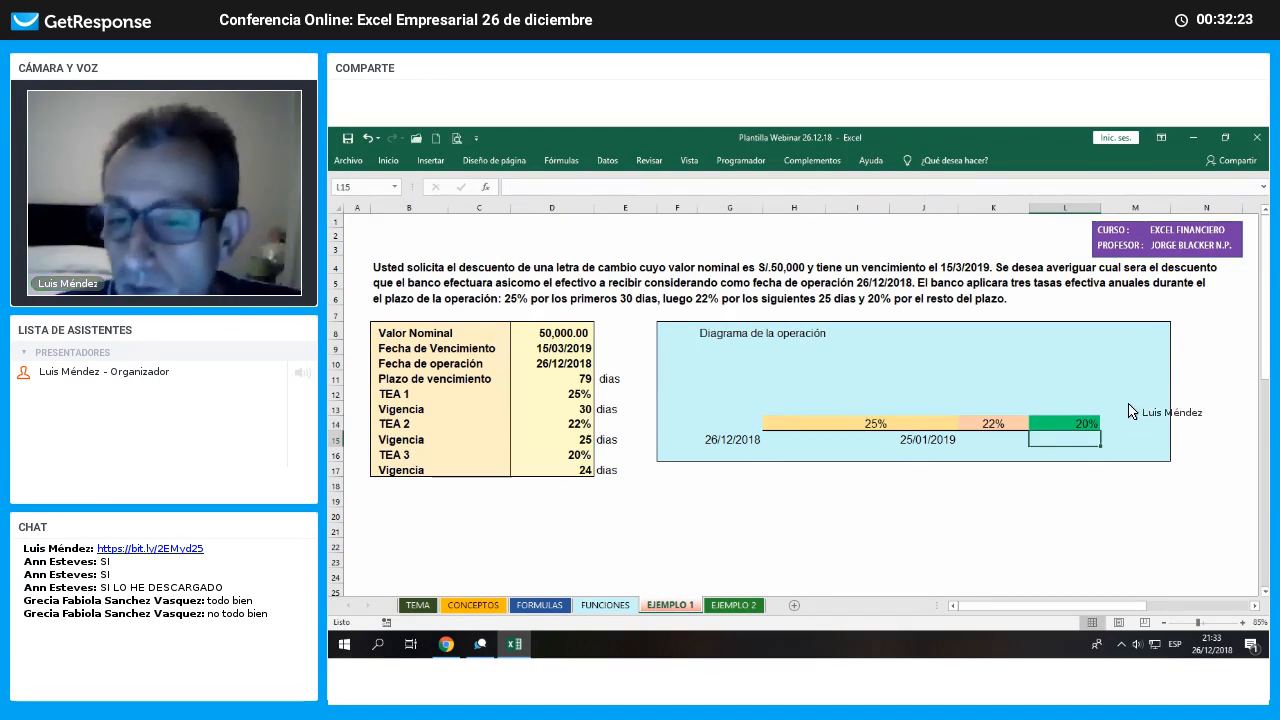
pyautogui.click(1088, 424)
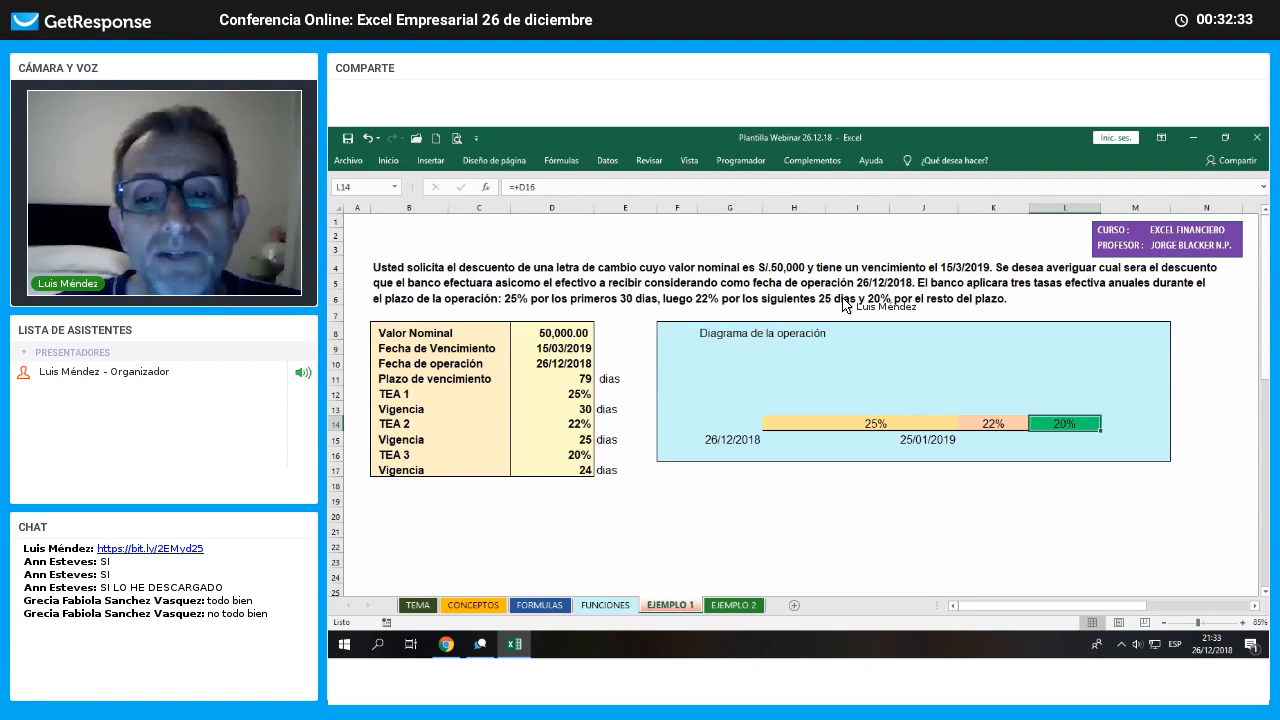
# Extend the label in B8 to read "Valor Nominal (VF)"
pyautogui.doubleClick(430, 333)
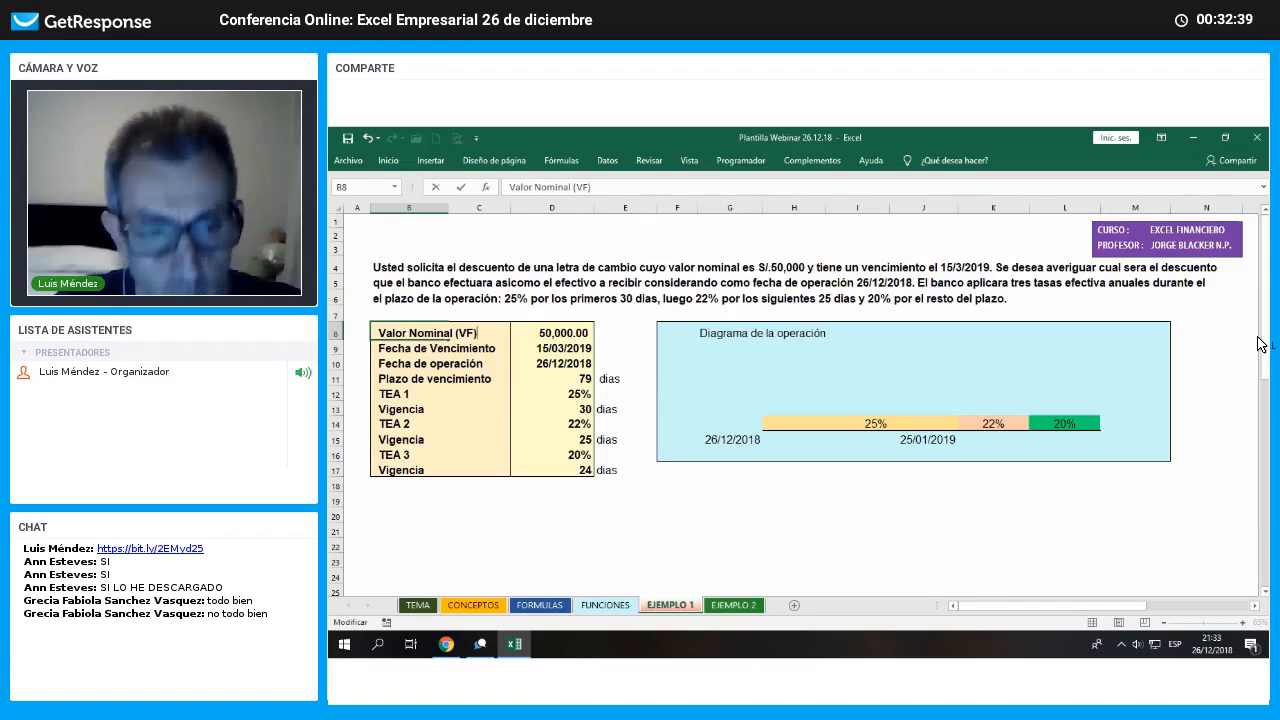
pyautogui.press('Return')
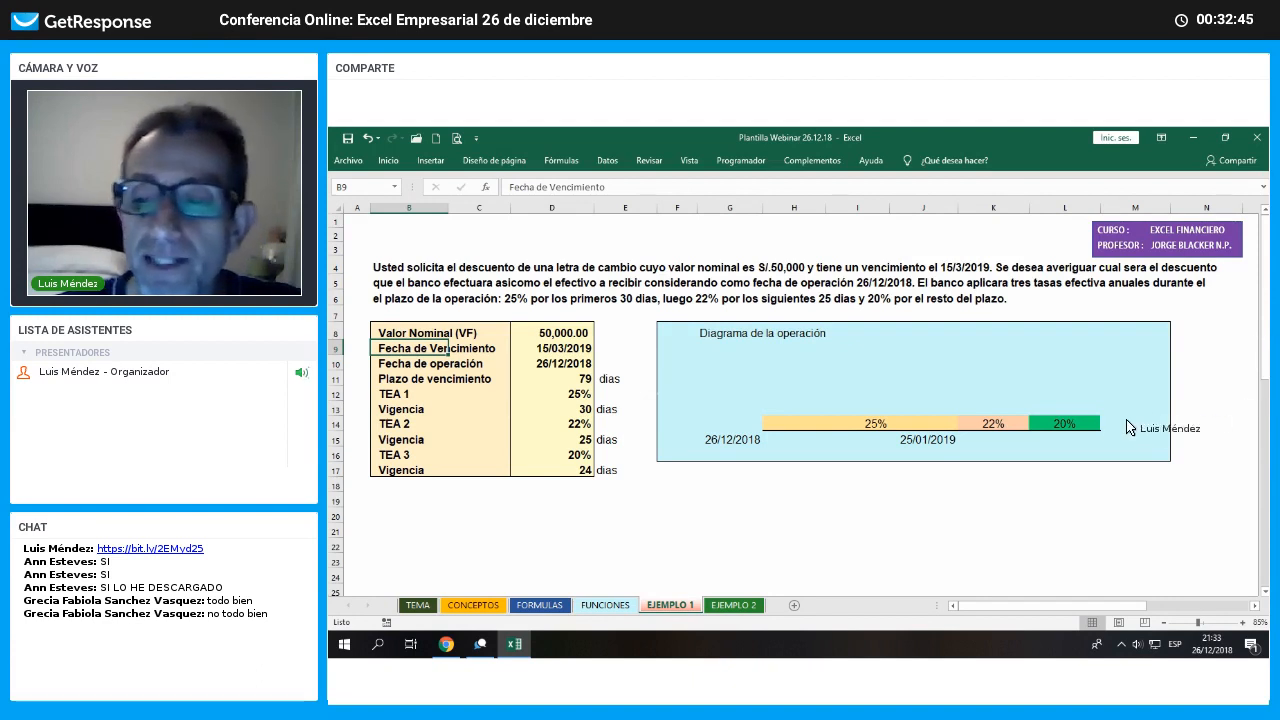
# Insert an arrow line shape pointing straight up from the end of the timeline, along the edge between columns L and M
pyautogui.click(1091, 426)
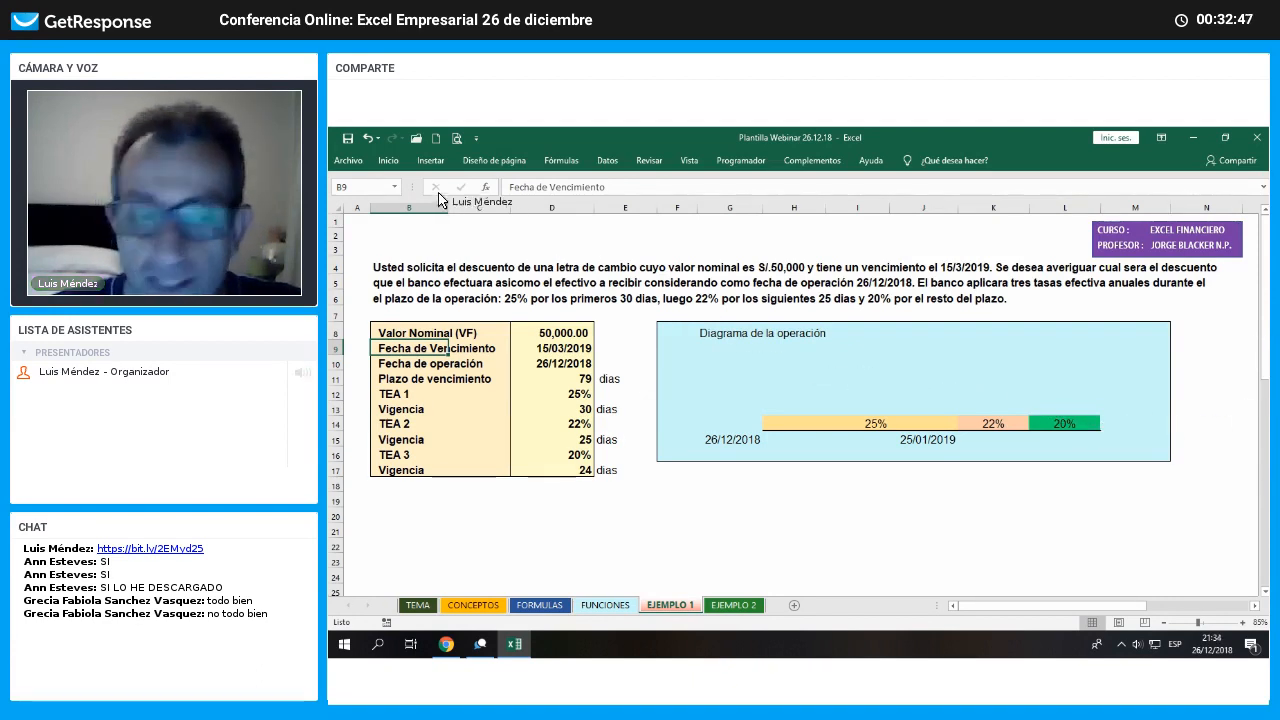
pyautogui.click(388, 160)
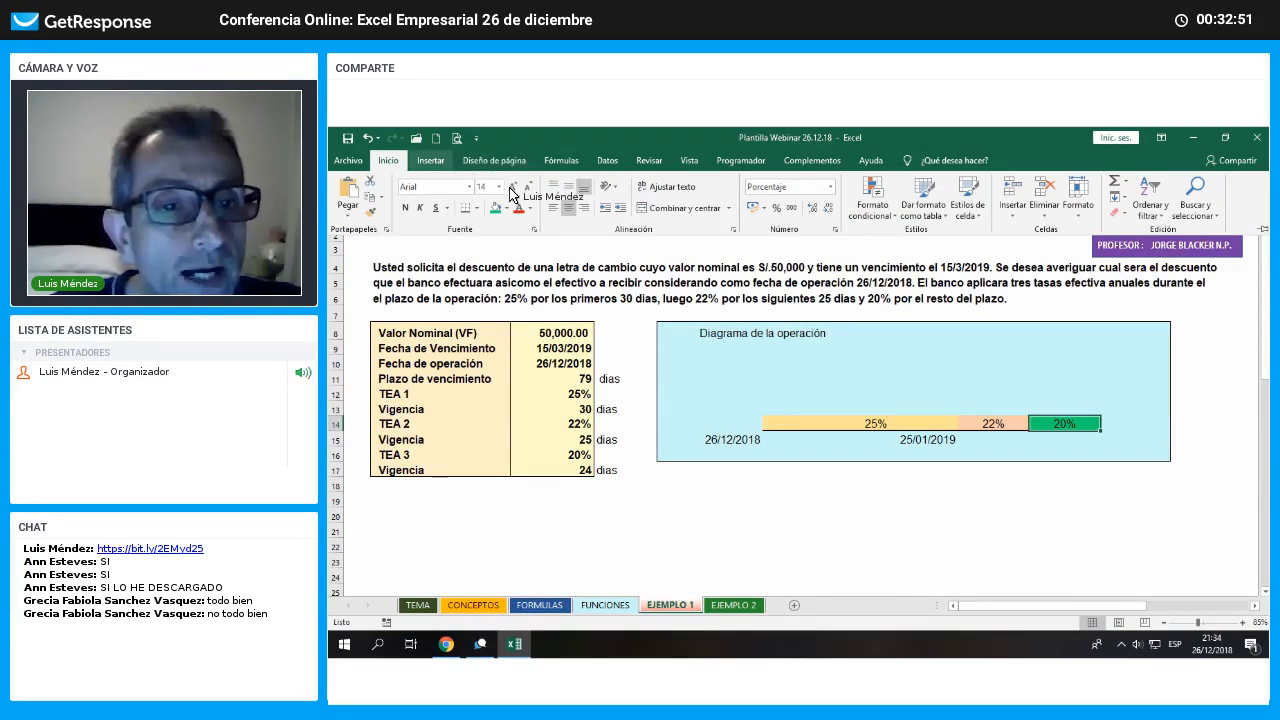
pyautogui.click(430, 160)
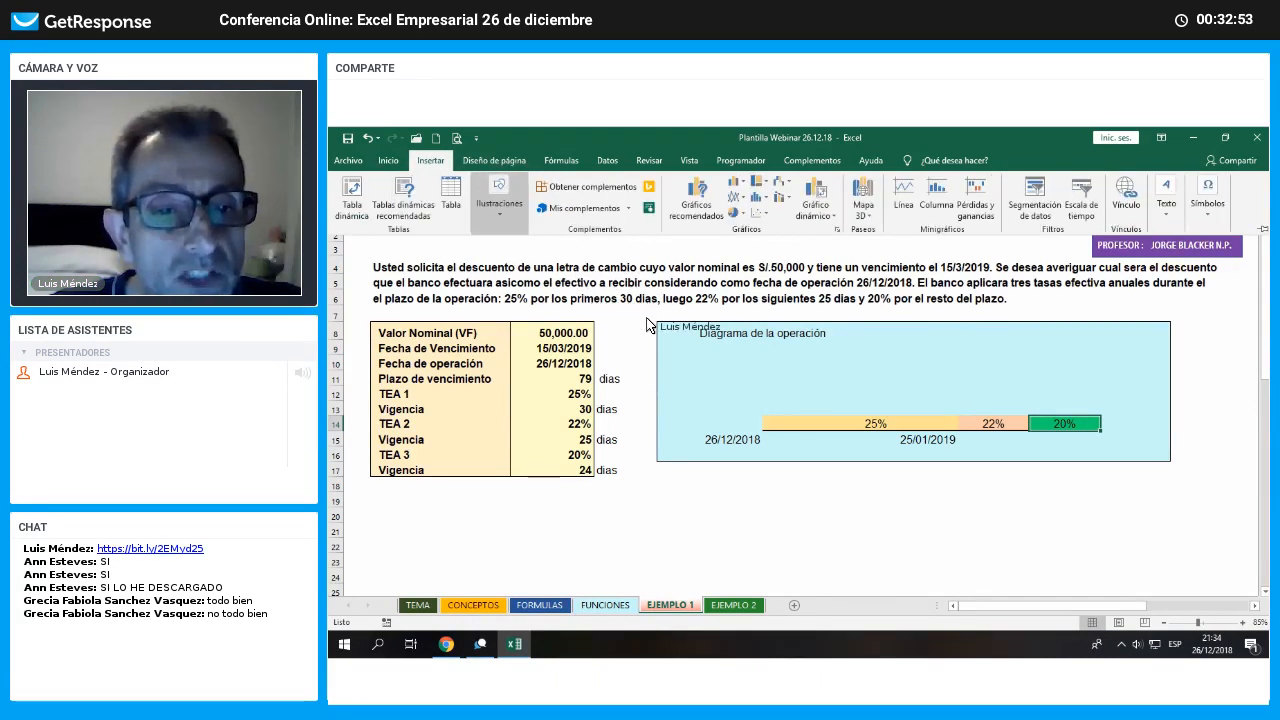
pyautogui.click(499, 197)
pyautogui.click(567, 256)
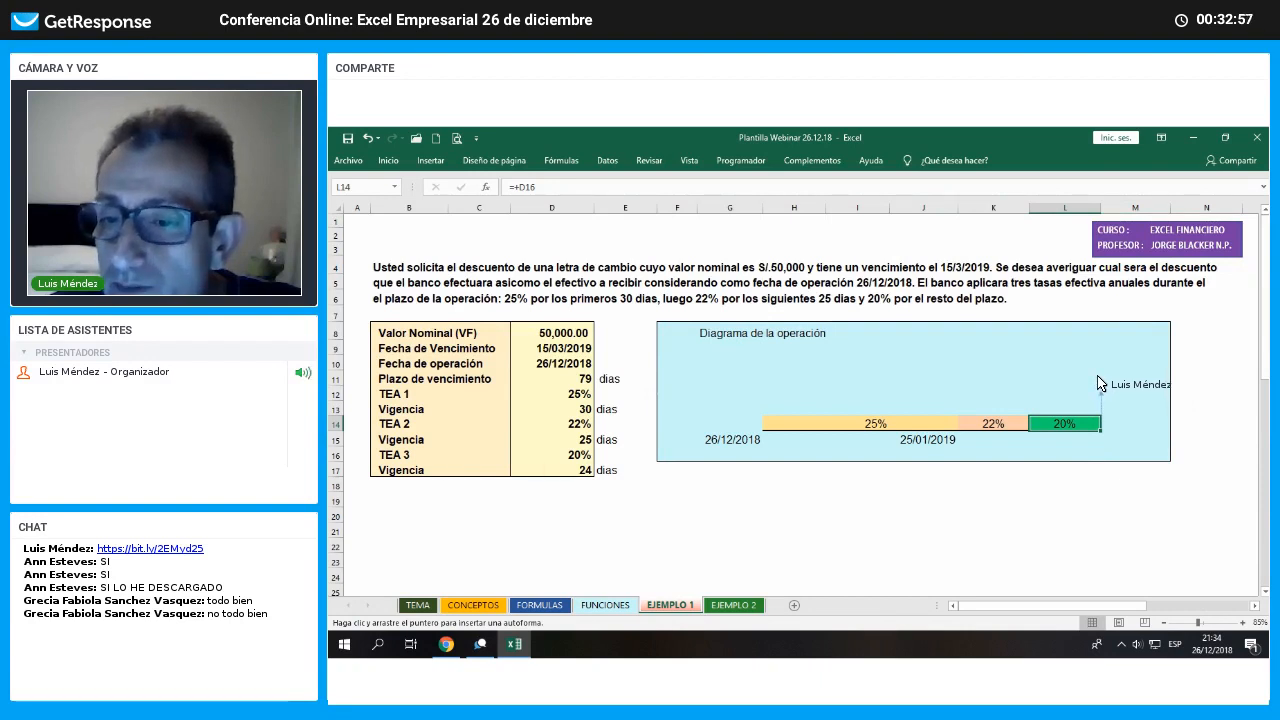
pyautogui.moveTo(1100, 385); pyautogui.dragTo(1028, 370)
# Enter a formula in L11, beside the arrow's tip, that references the nominal value in D8
pyautogui.write('+D10')
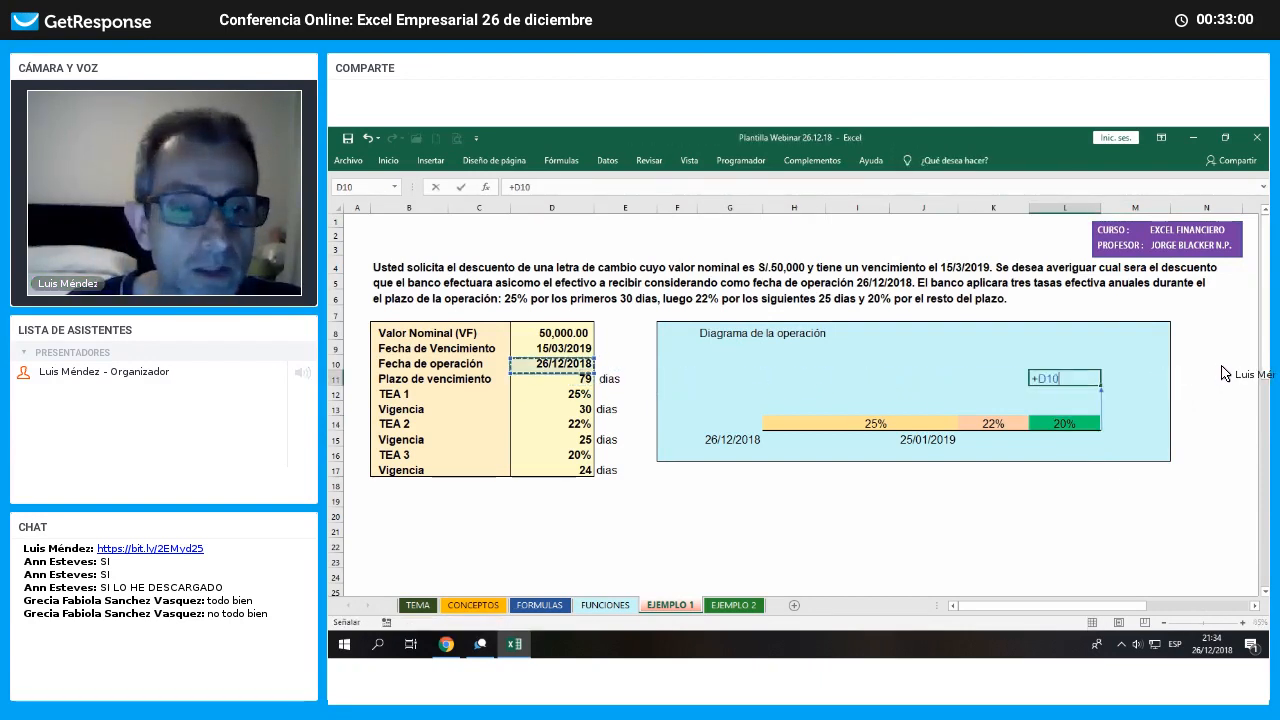
pyautogui.click(551, 348)
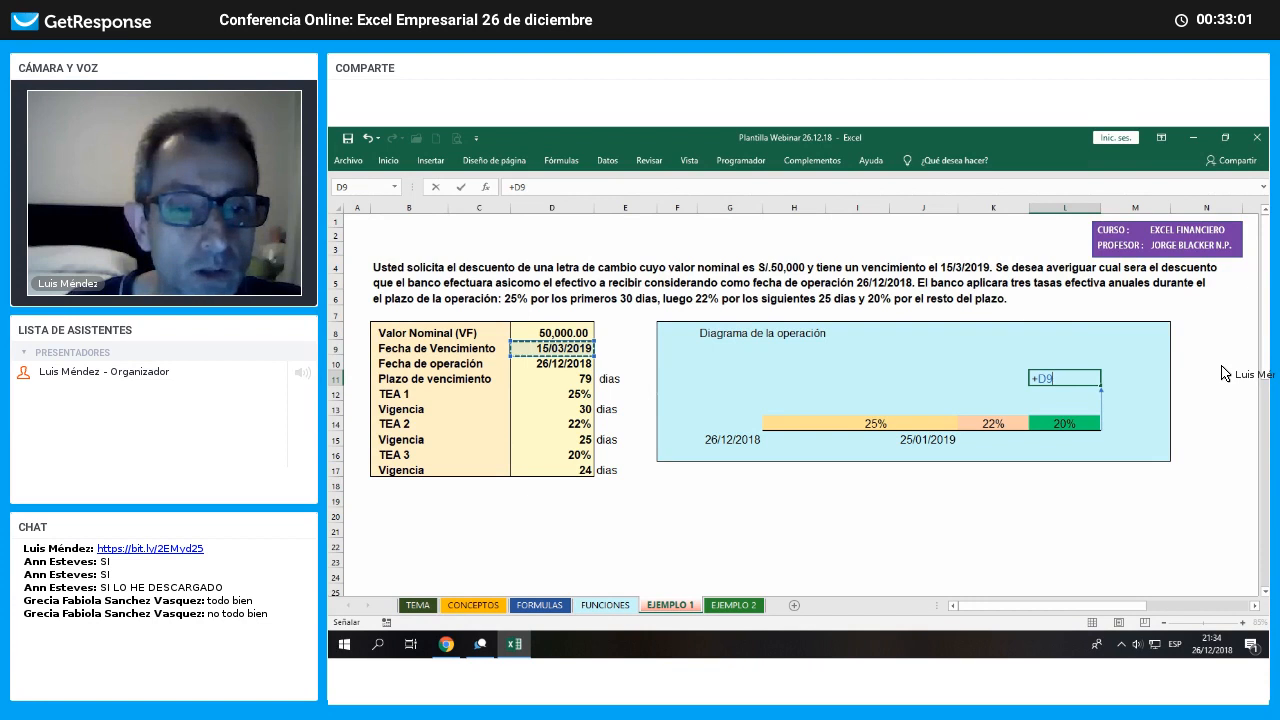
pyautogui.press('Return')
# Set the line width of the vertical arrow at the end of the timeline to 2 pt
pyautogui.click(1155, 438)
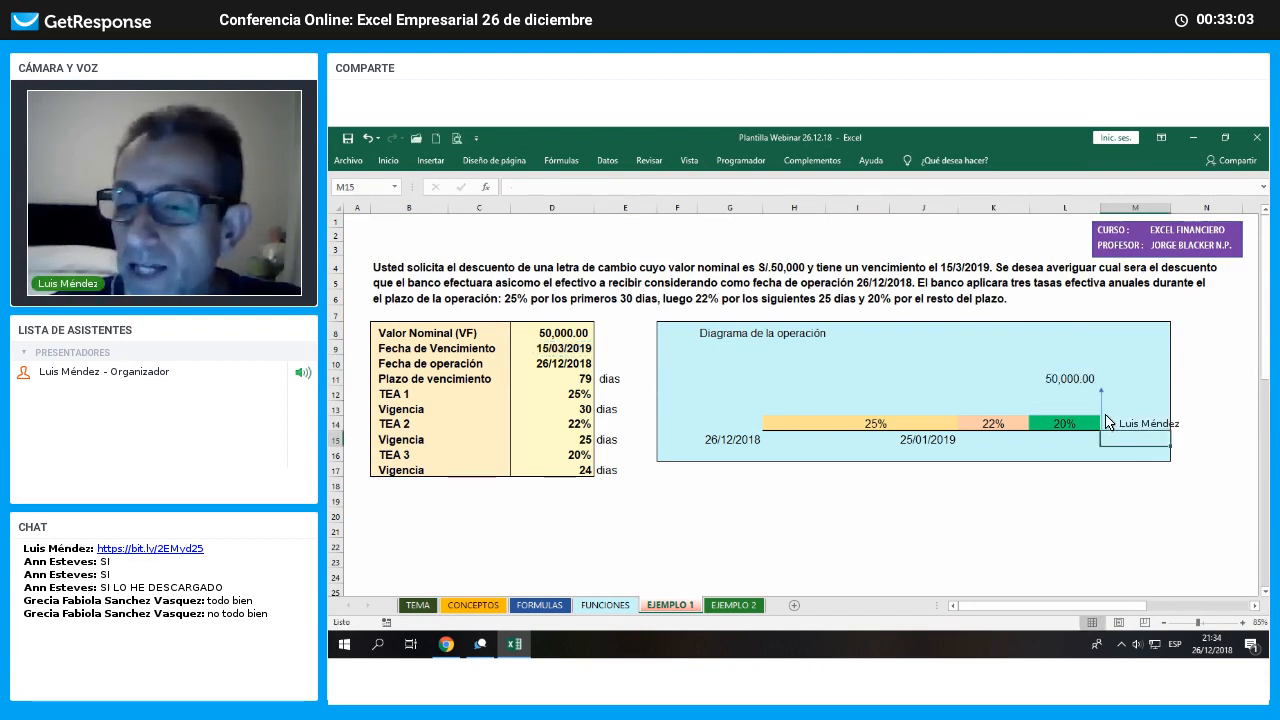
pyautogui.click(1101, 410)
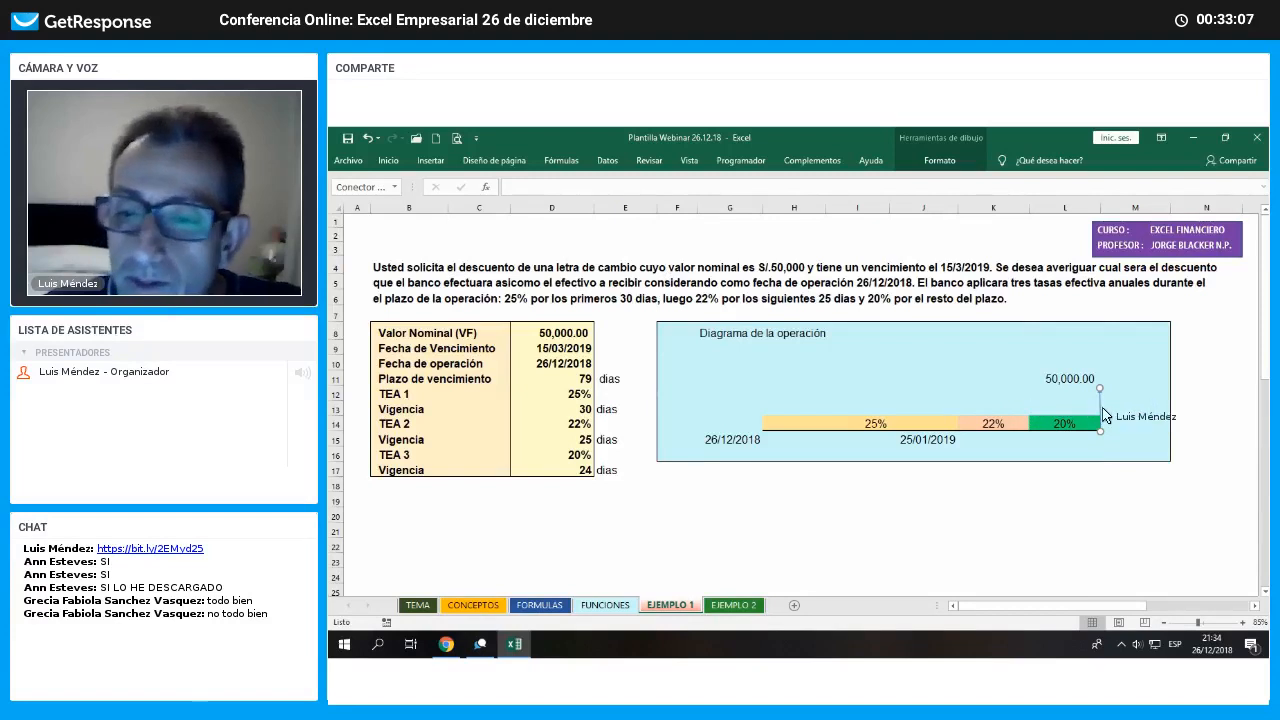
pyautogui.hotkey('ctrl', '1')
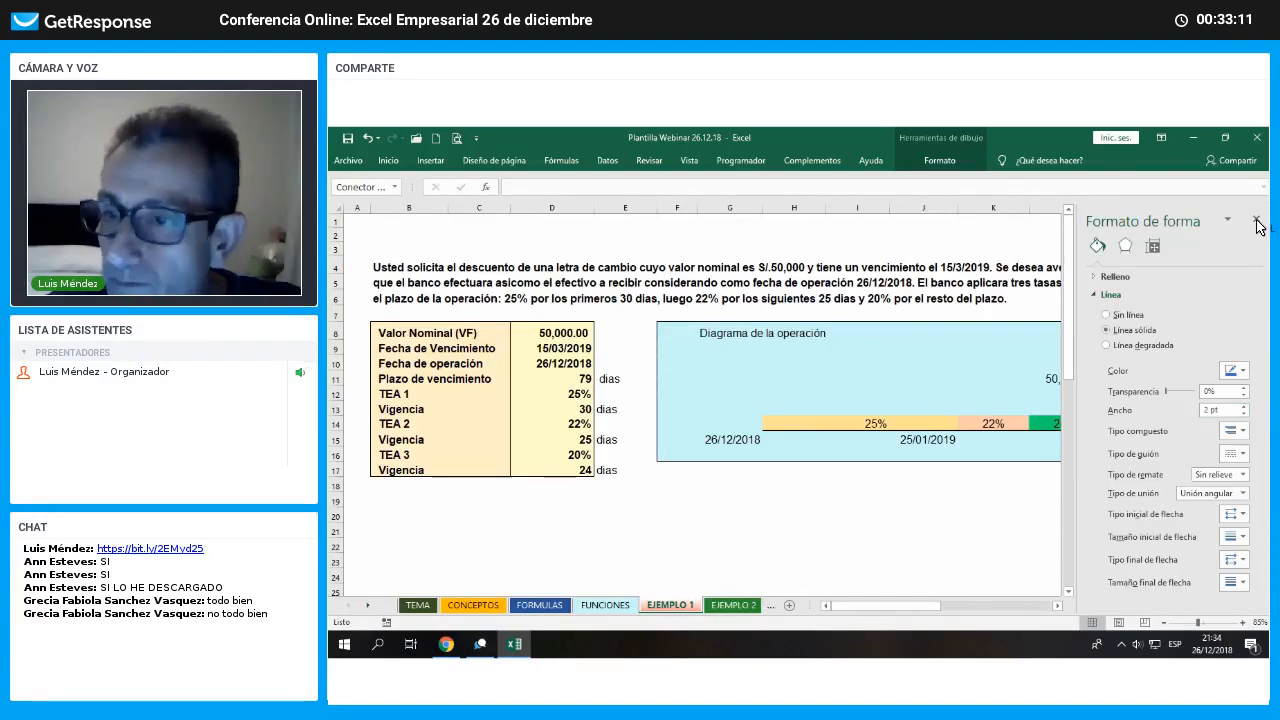
pyautogui.click(1122, 540)
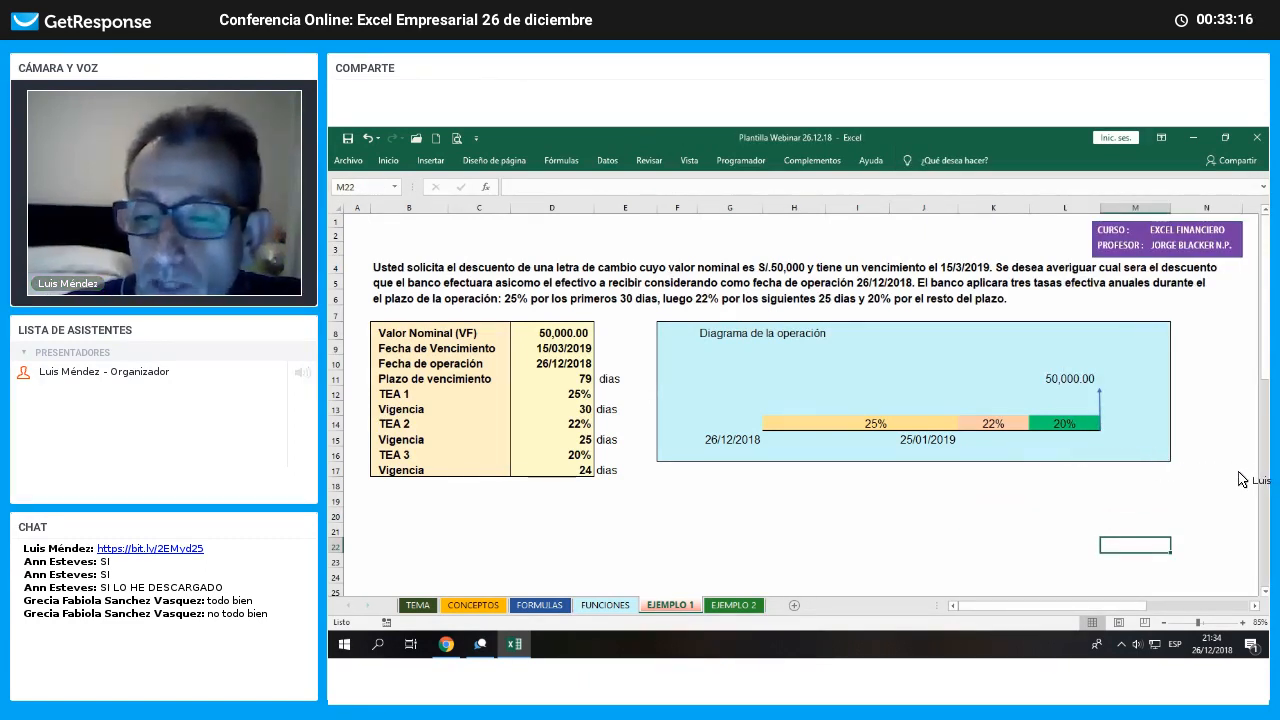
# Enter a formula in K15 that adds the second rate's validity days in D15 to the date in J15
pyautogui.click(993, 440)
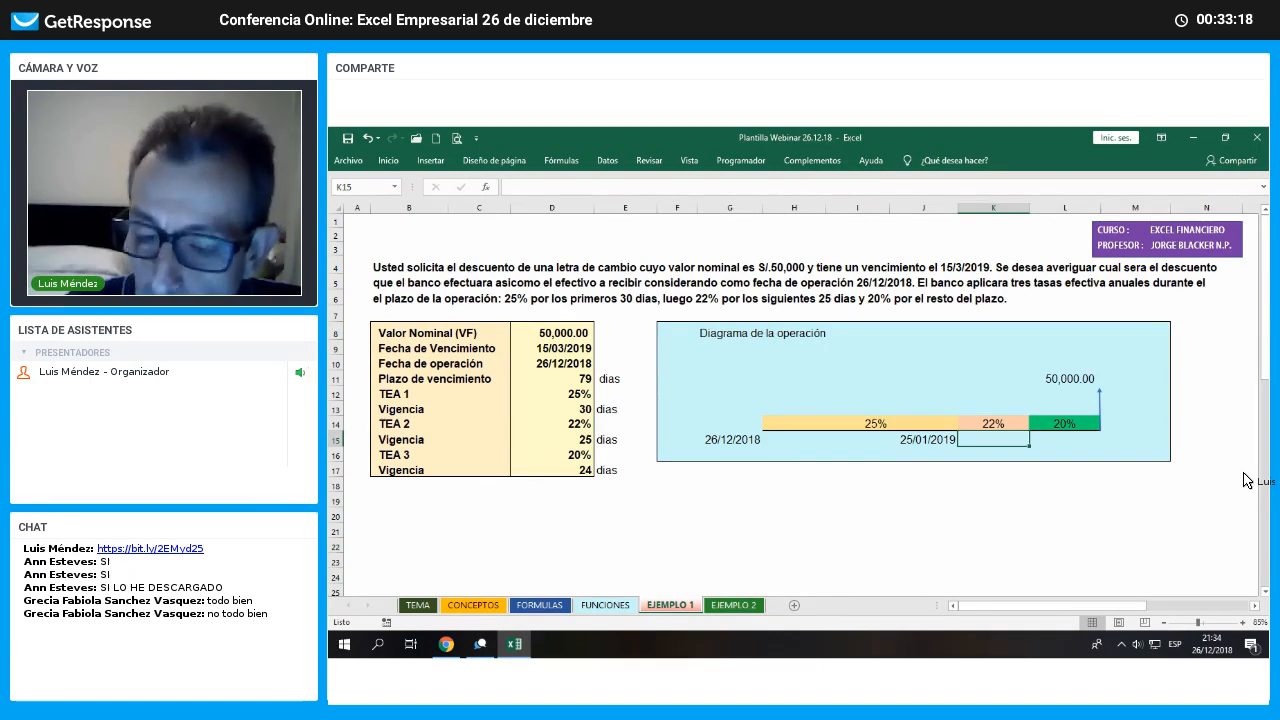
pyautogui.write('+')
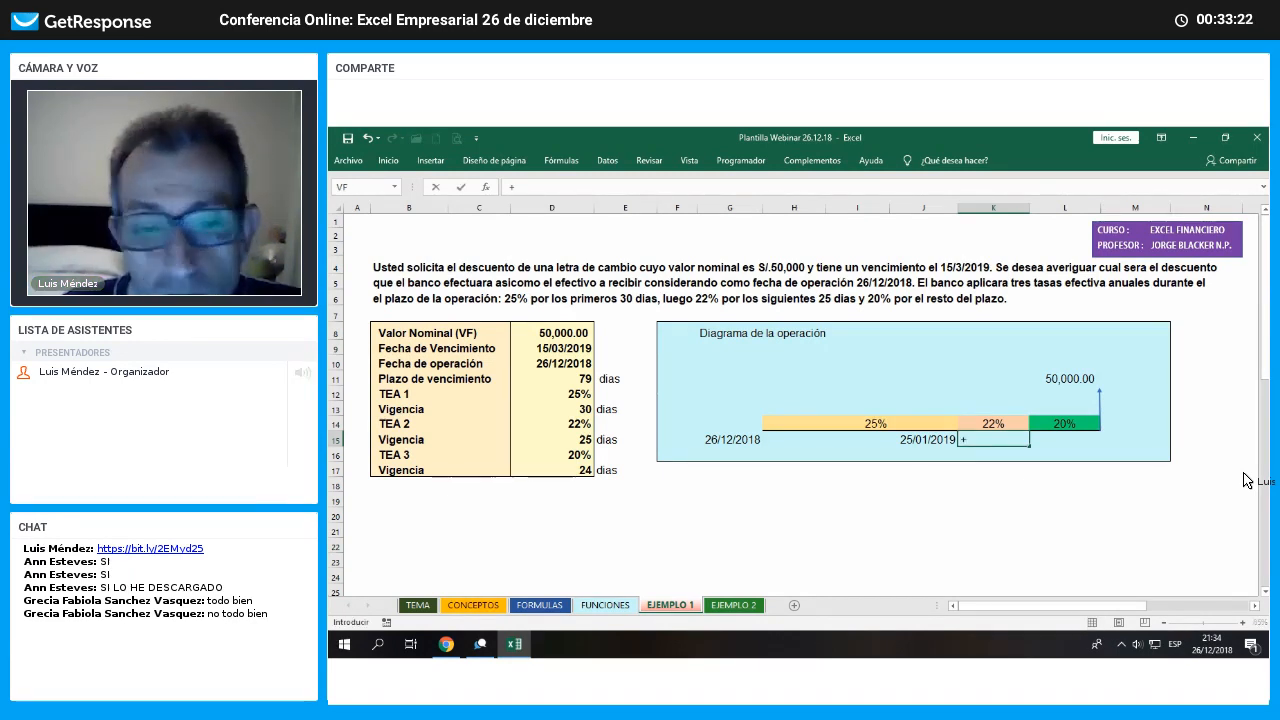
pyautogui.press('Left')
pyautogui.write('+')
pyautogui.press('Left')
pyautogui.press('Left')
pyautogui.press('Left')
pyautogui.press('Left')
pyautogui.press('Left')
pyautogui.press('Left')
pyautogui.press('Left')
pyautogui.press('Return')
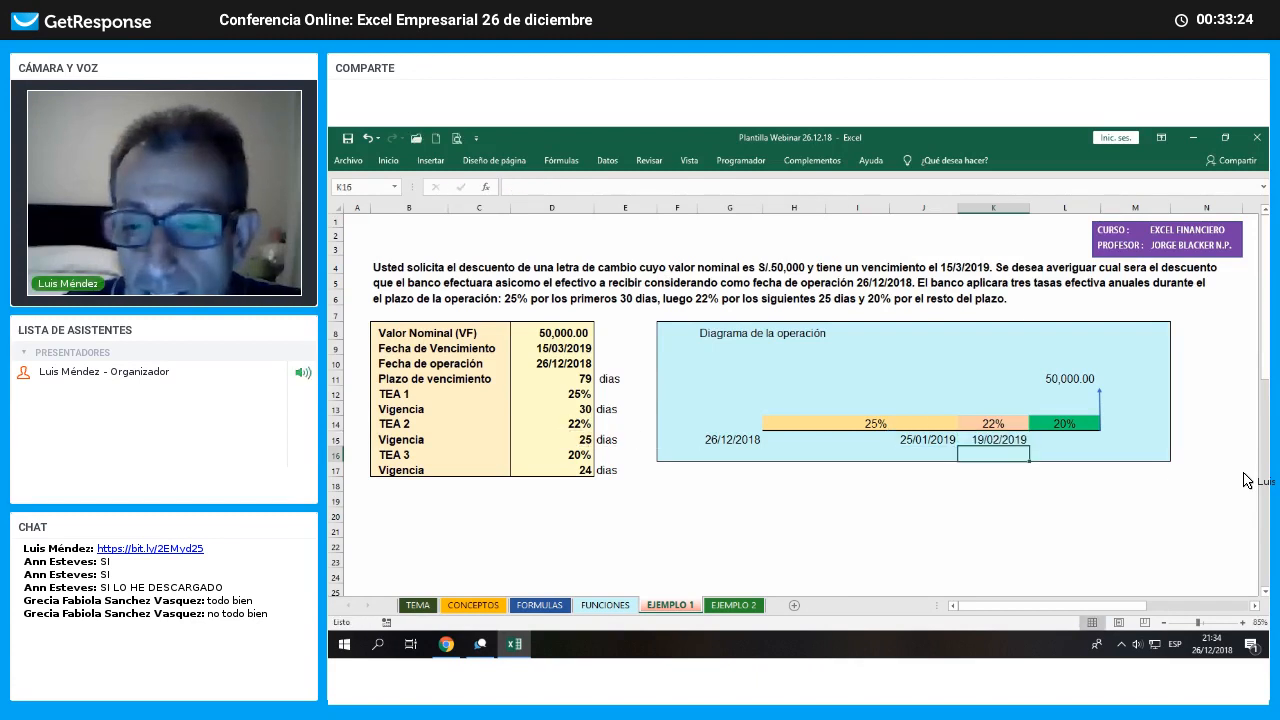
# Enter a formula in L15 that adds the third rate's validity days in D17 to the date in K15
pyautogui.press('Up')
pyautogui.press('Right')
pyautogui.write('+')
pyautogui.press('Left')
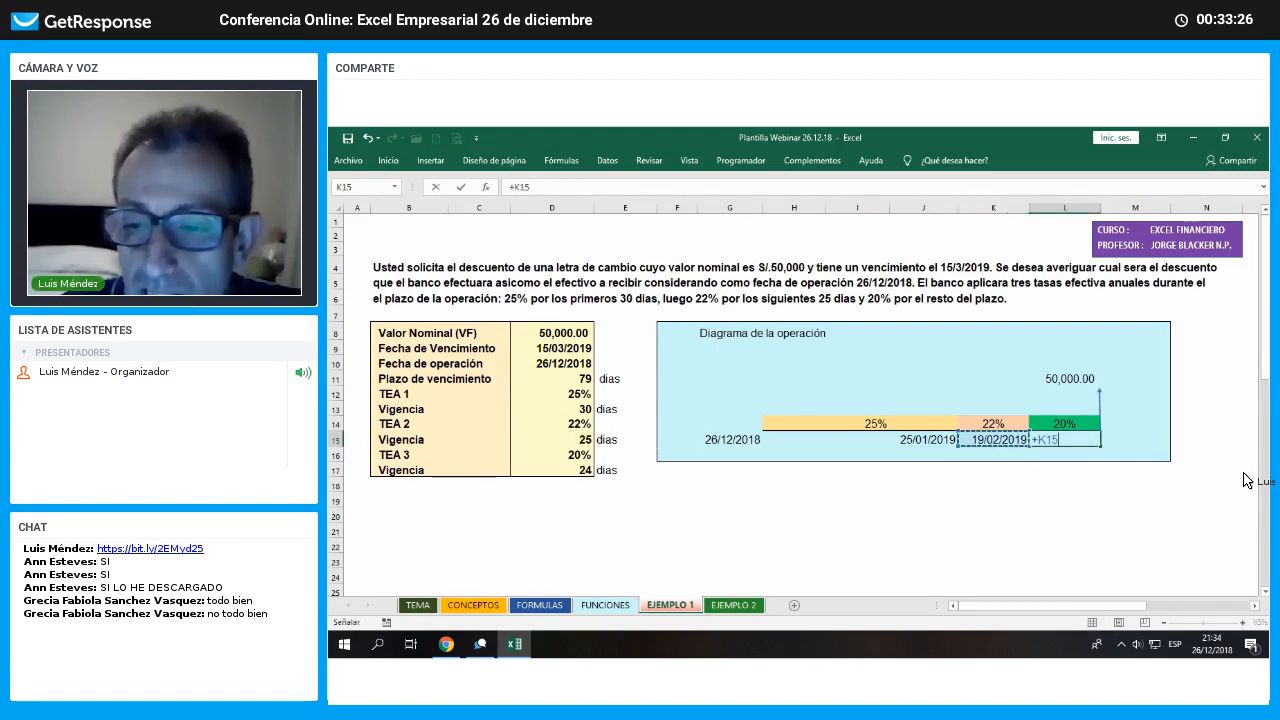
pyautogui.write('+')
pyautogui.press('Left')
pyautogui.press('Left')
pyautogui.press('Left')
pyautogui.press('Left')
pyautogui.press('Left')
pyautogui.press('Left')
pyautogui.press('Left')
pyautogui.press('Down')
pyautogui.press('Down')
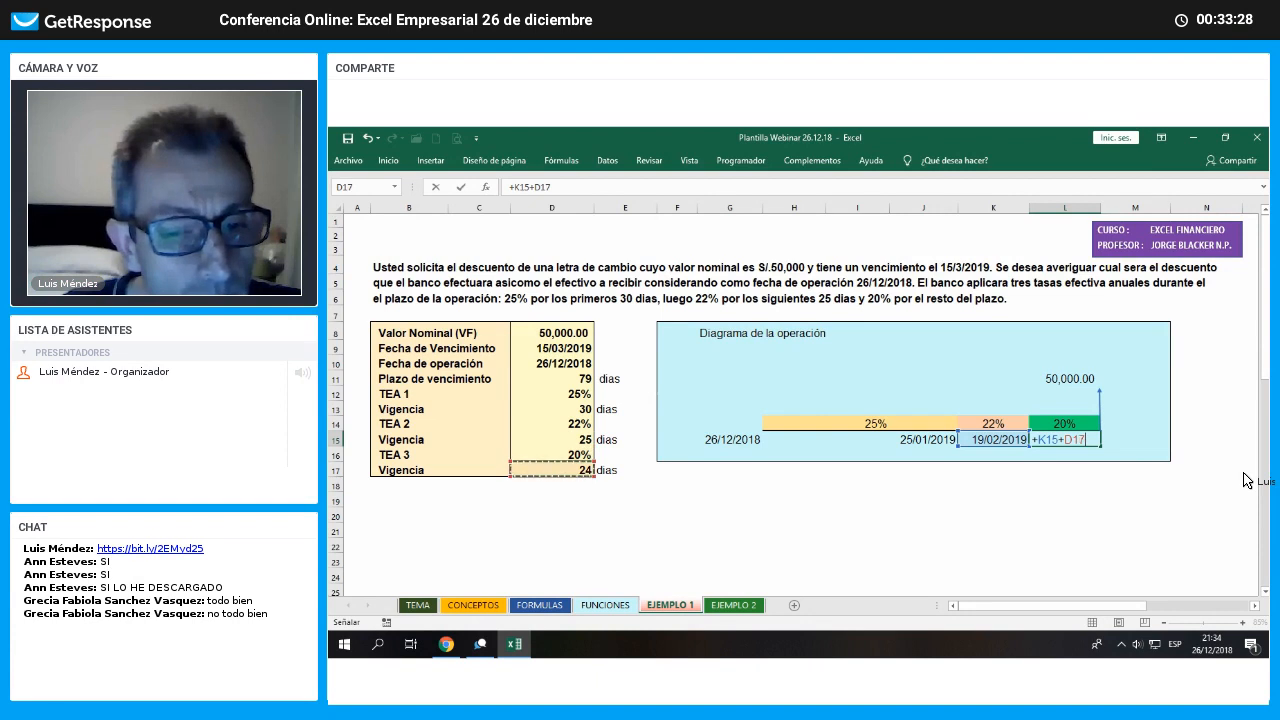
pyautogui.press('Return')
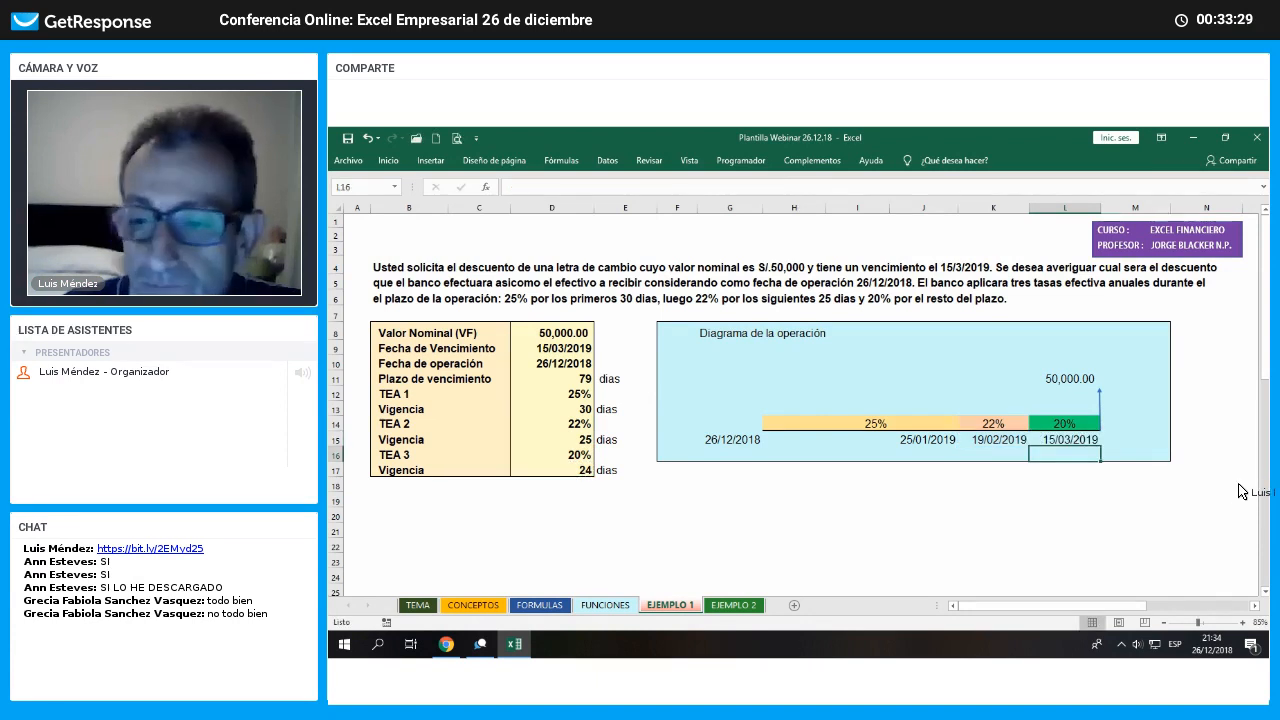
# Insert an opening brace shape and rotate it to lie horizontally above the 25% segment, spanning columns H to J
pyautogui.click(1092, 531)
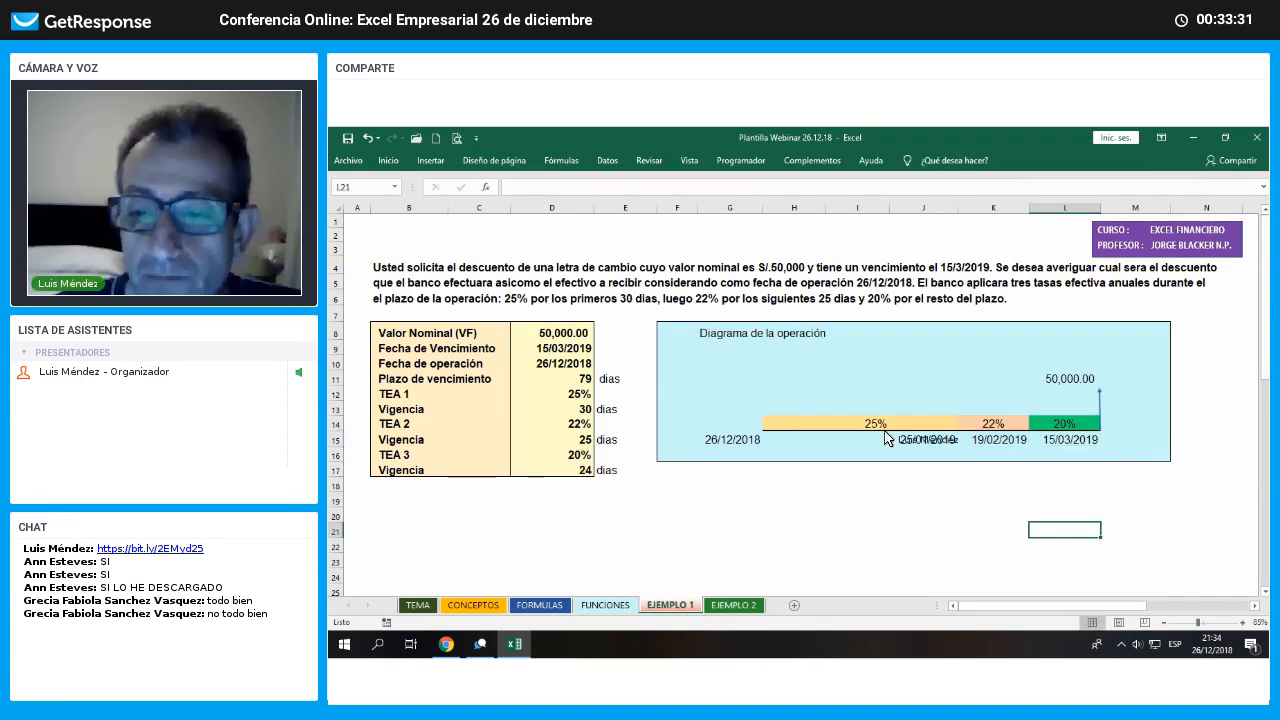
pyautogui.click(388, 160)
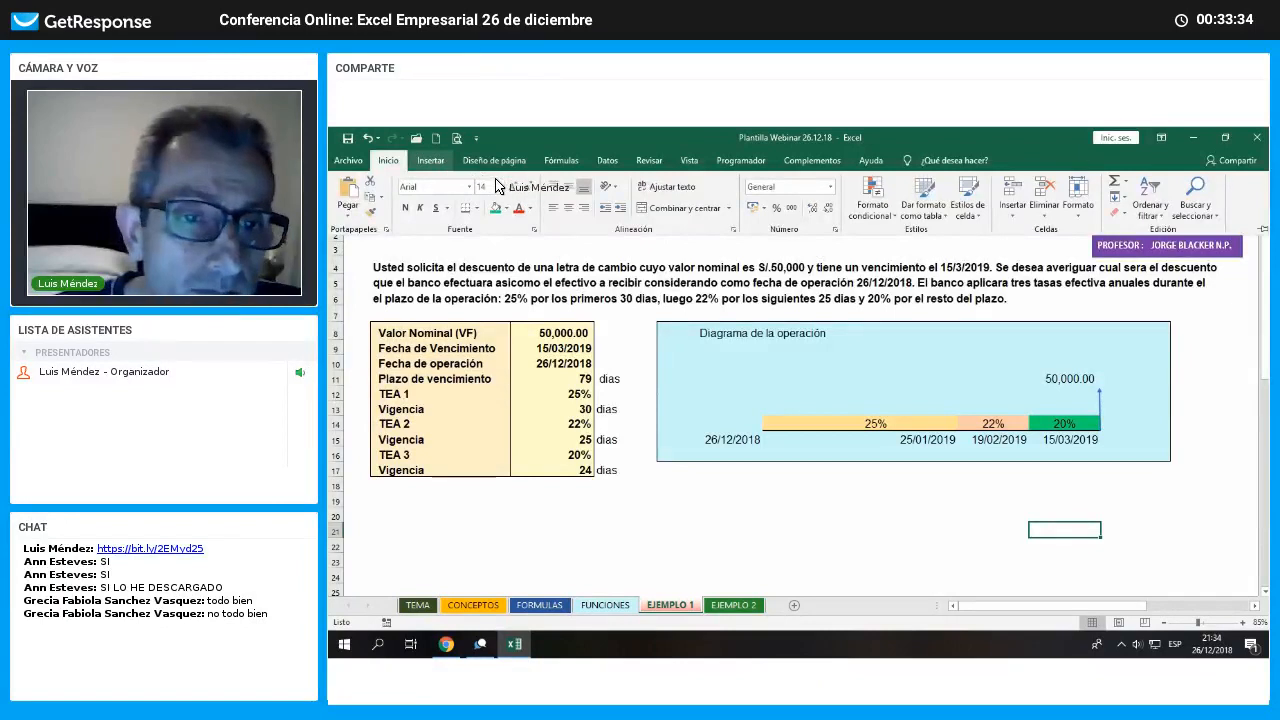
pyautogui.click(430, 160)
pyautogui.click(499, 200)
pyautogui.click(568, 260)
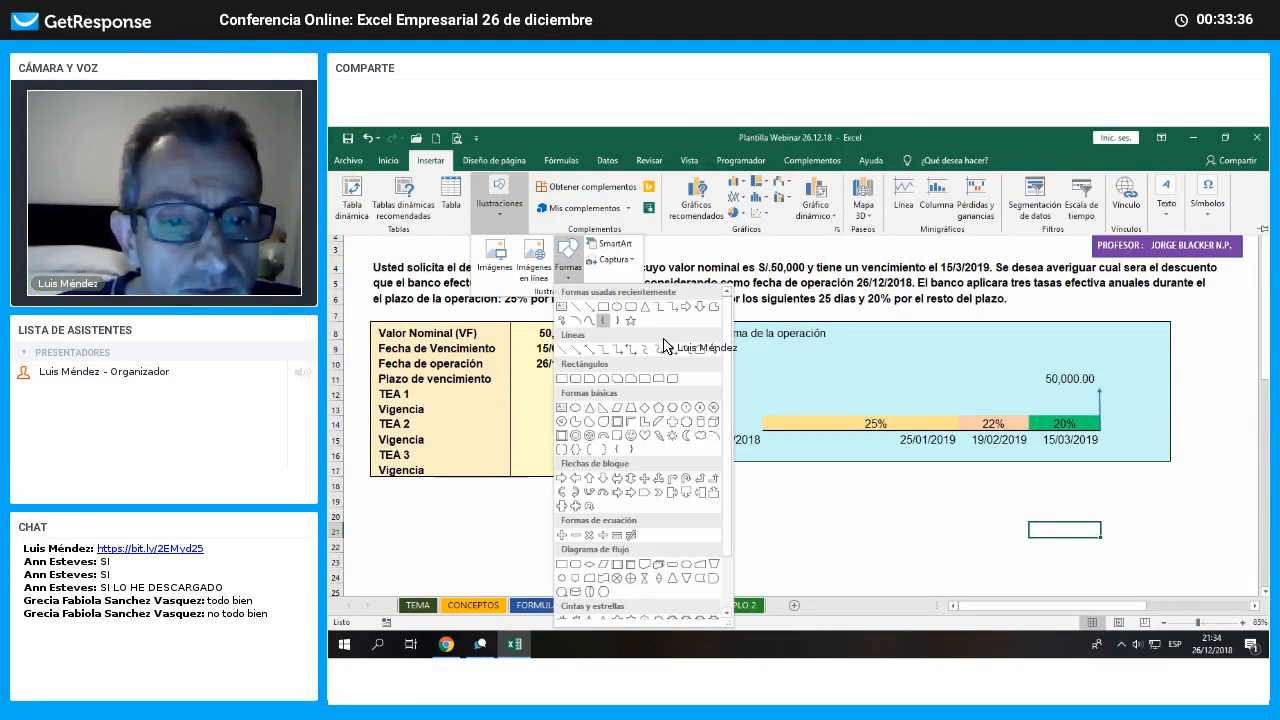
pyautogui.click(665, 345)
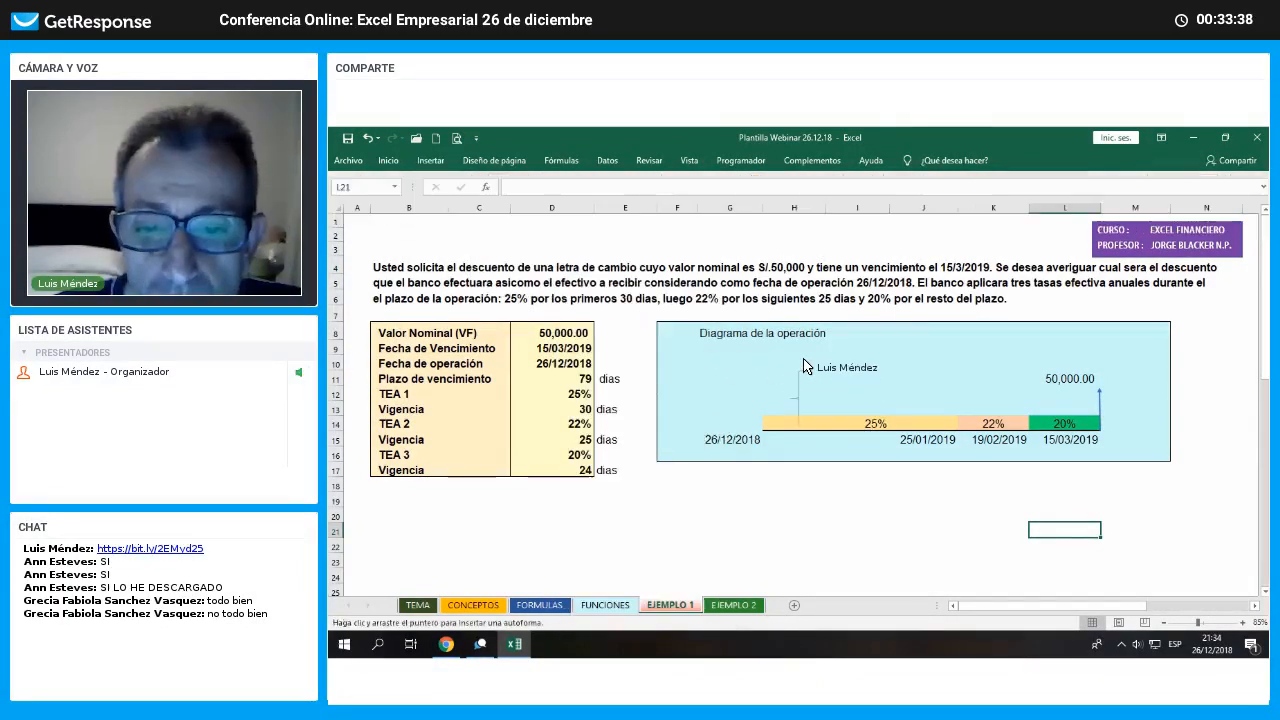
pyautogui.moveTo(800, 348)
pyautogui.mouseDown()
pyautogui.moveTo(845, 376)
pyautogui.moveTo(845, 410)
pyautogui.moveTo(956, 418)
pyautogui.mouseUp()
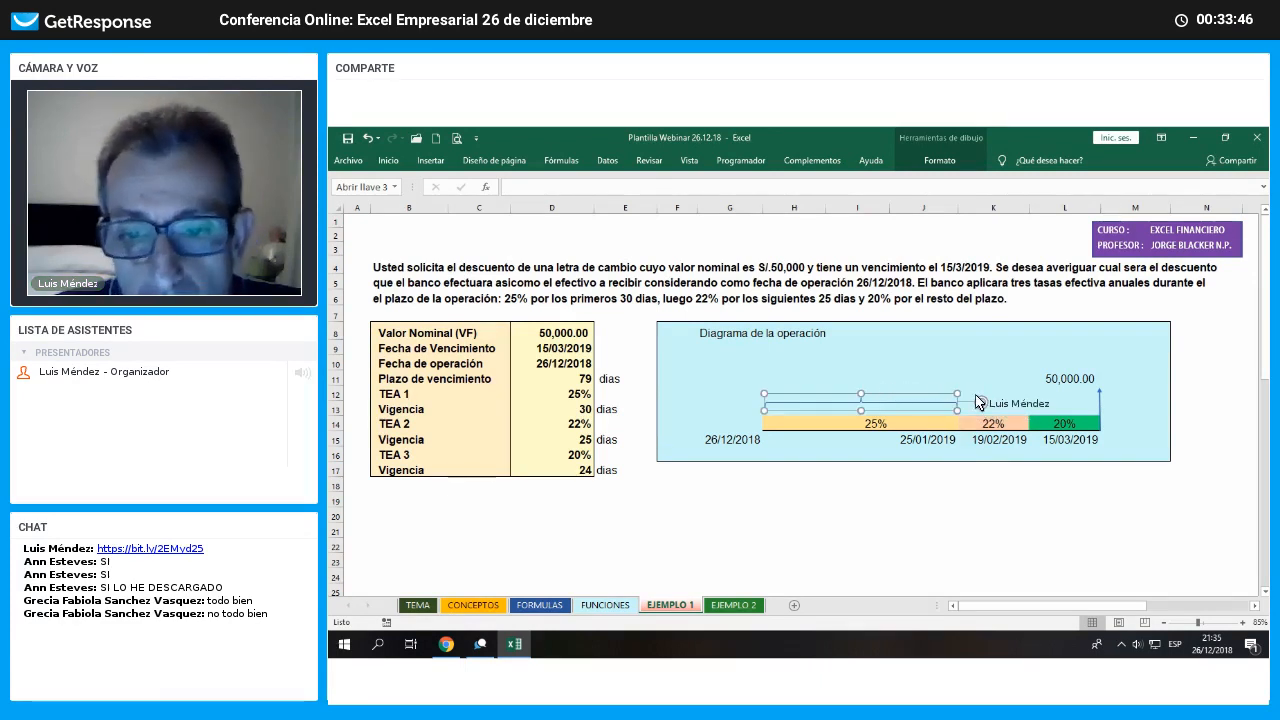
# Lower the brace slightly toward the 25% segment of the timeline
pyautogui.press('Escape')
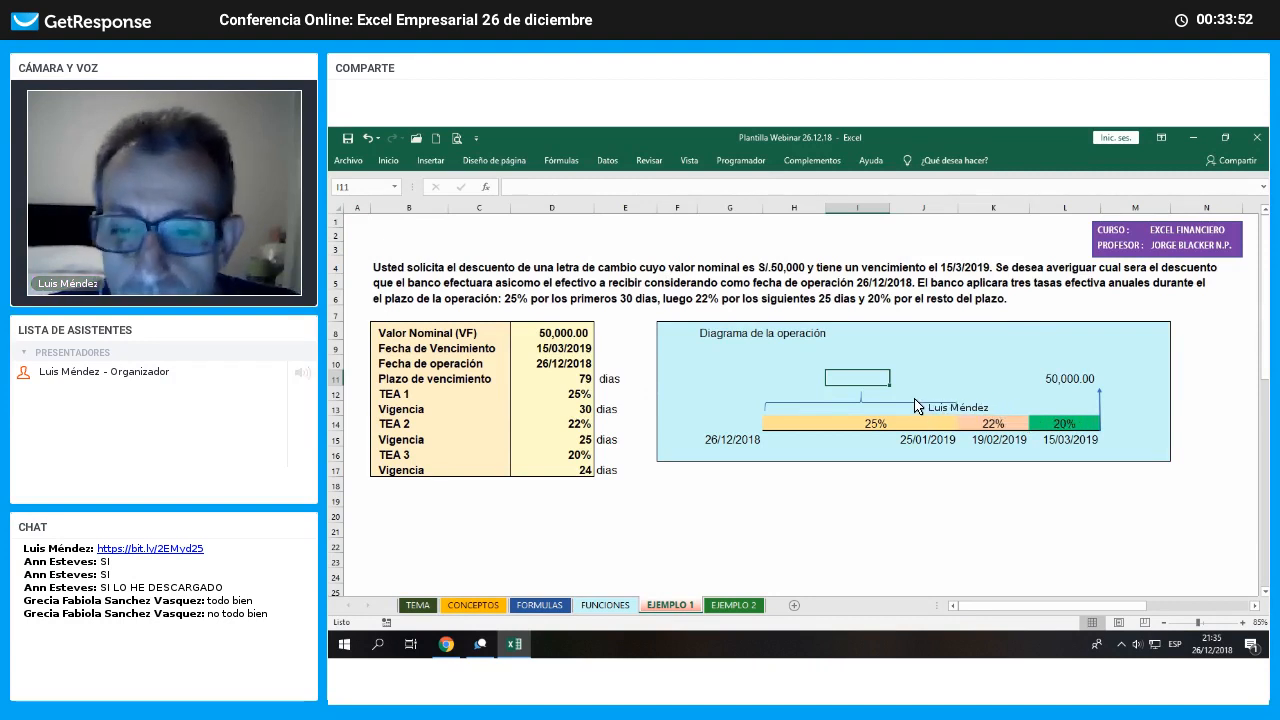
pyautogui.click(915, 406)
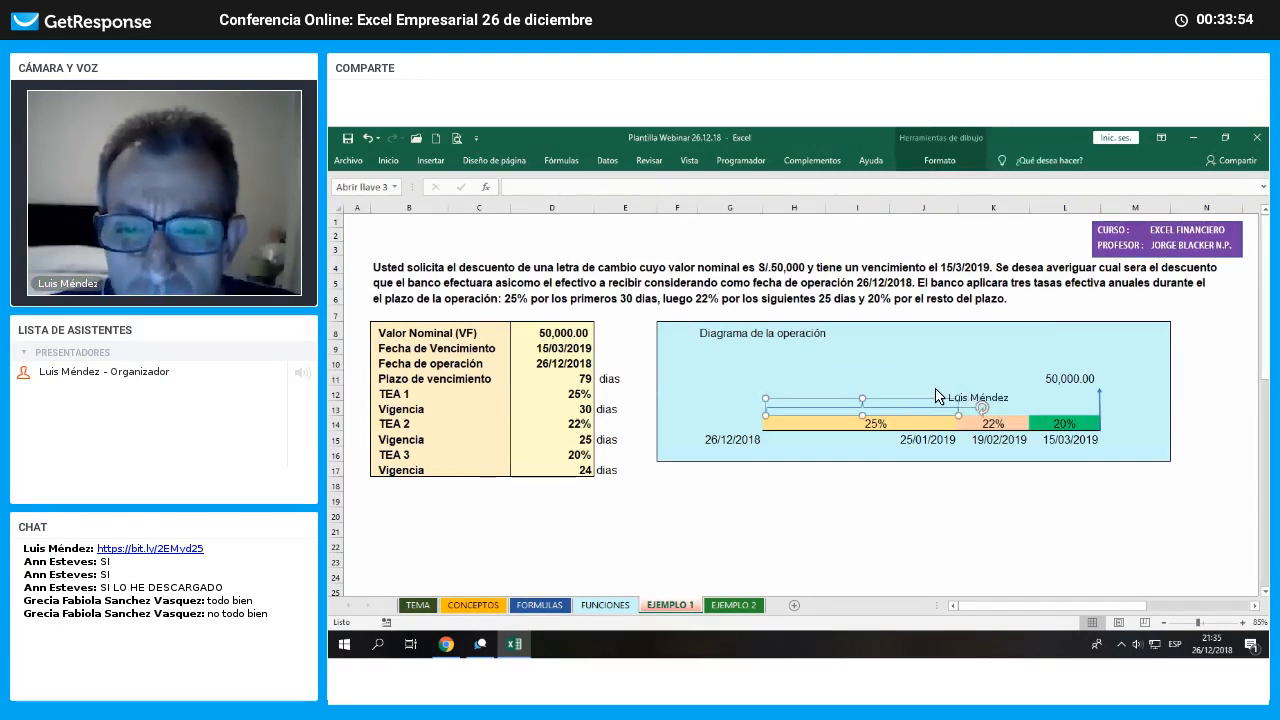
# Enter a formula in I12 linking to the first rate's validity days in D13, and center the cell
pyautogui.click(868, 397)
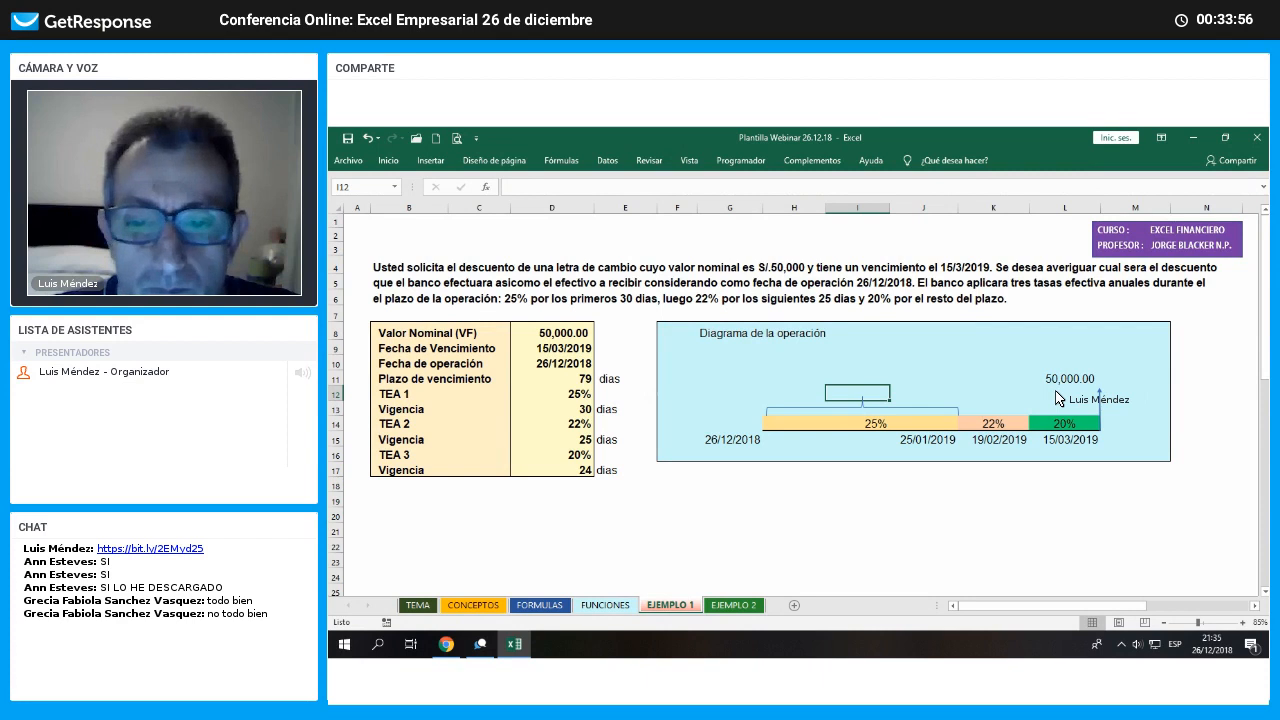
pyautogui.write('+')
pyautogui.press('Left')
pyautogui.press('Left')
pyautogui.press('Left')
pyautogui.press('Left')
pyautogui.press('Left')
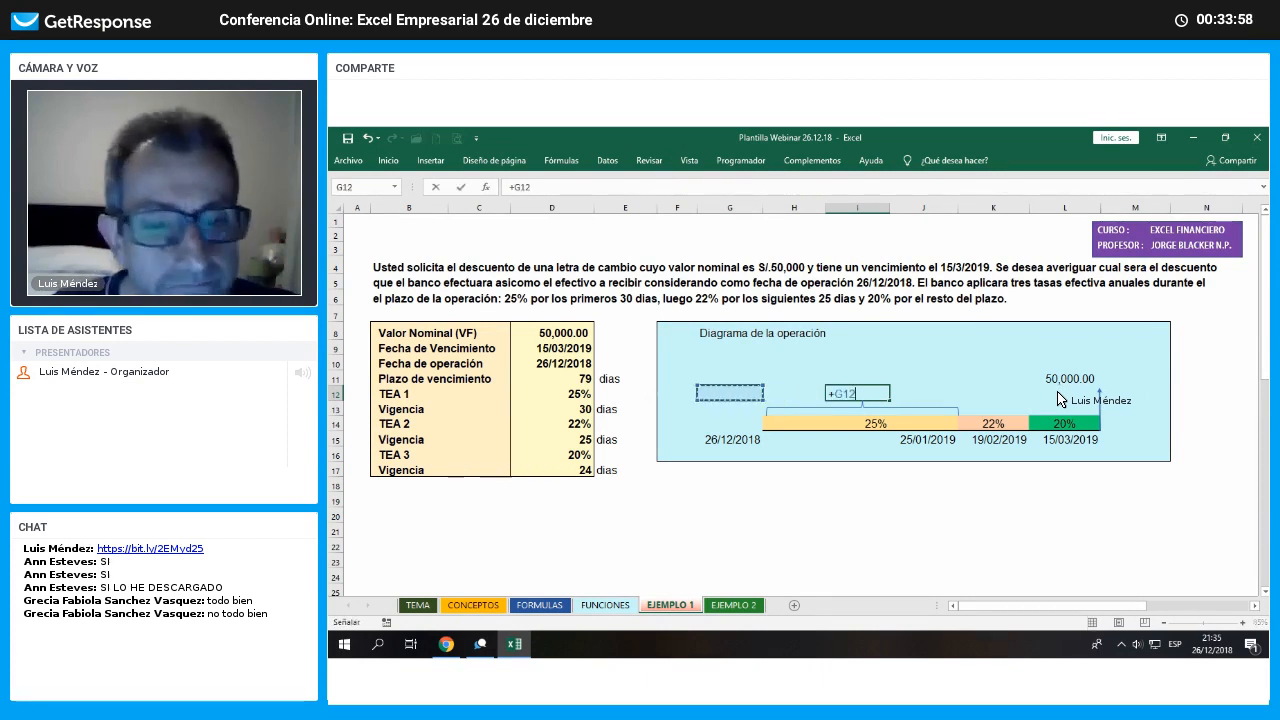
pyautogui.press('Down')
pyautogui.press('Return')
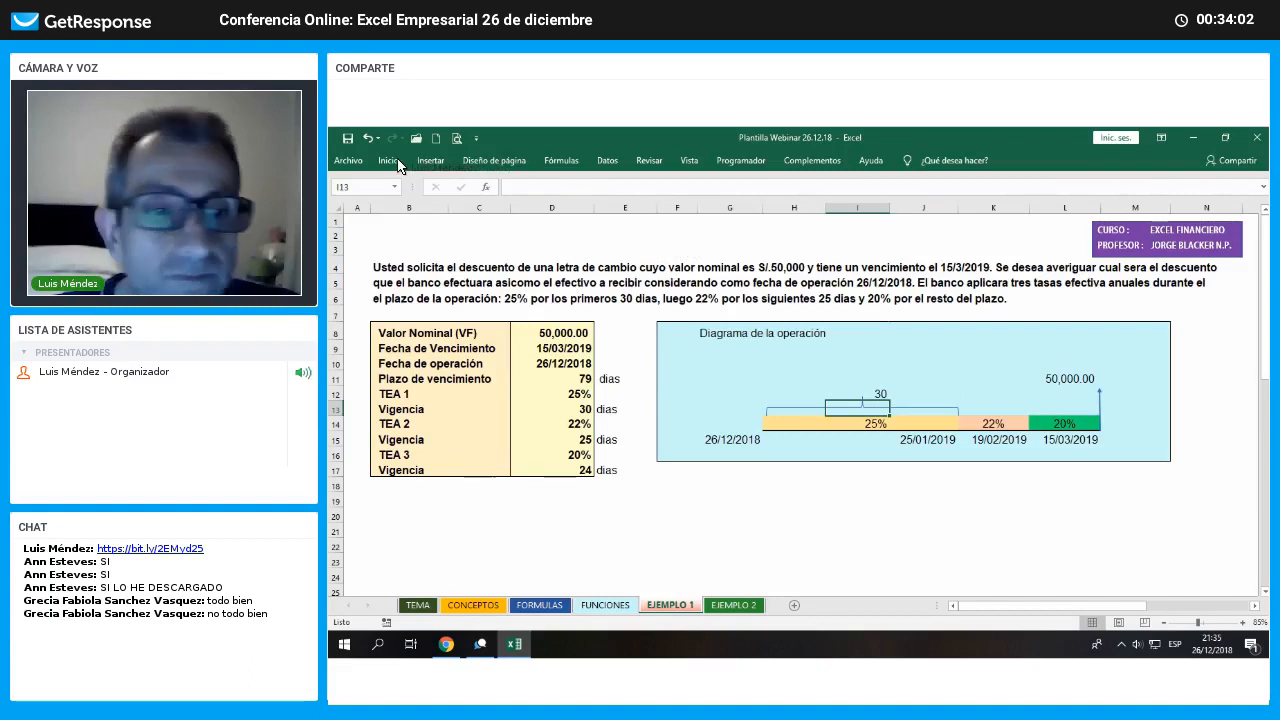
pyautogui.press('Up')
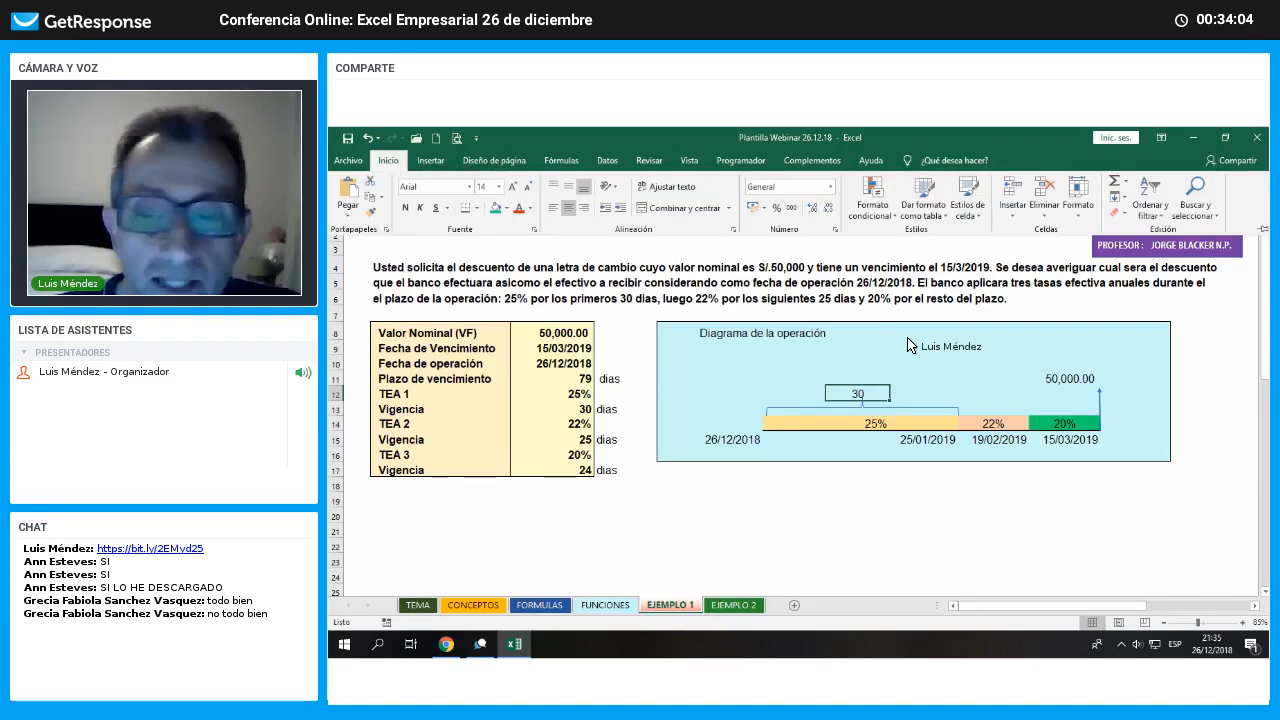
# Shift the brace slightly left and down so it lines up with the start of the 25% segment
pyautogui.click(925, 347)
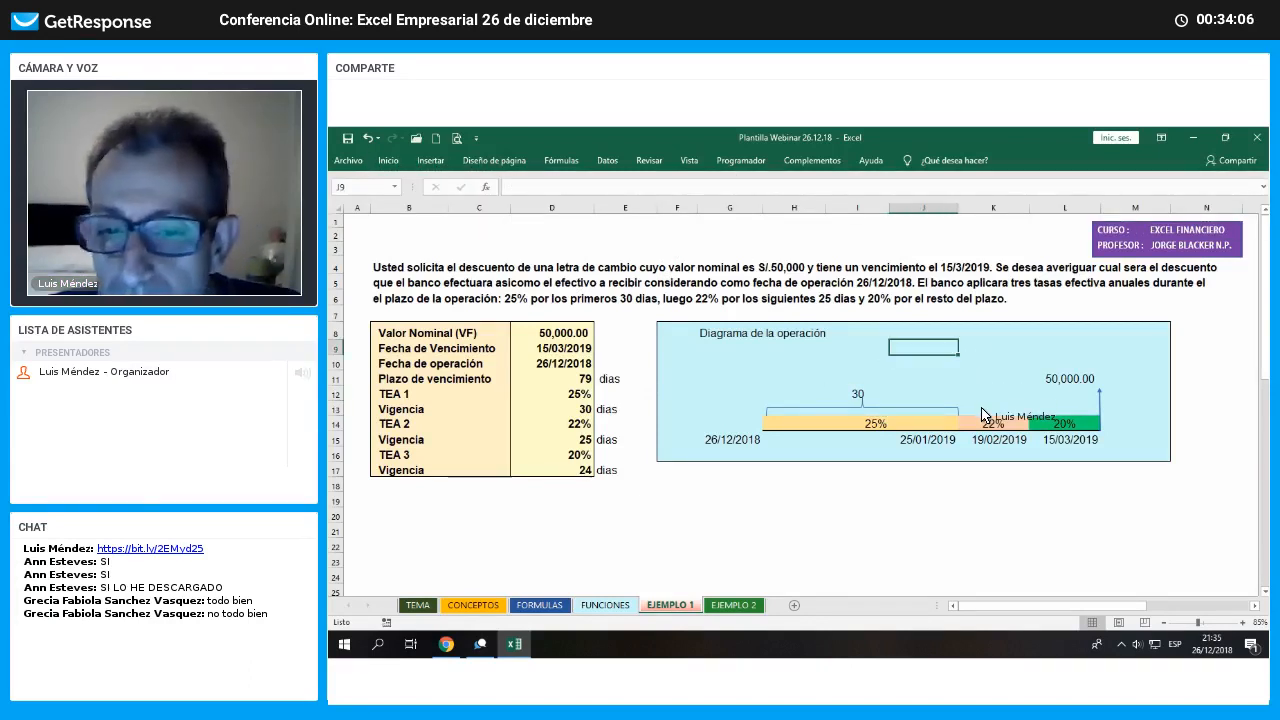
pyautogui.moveTo(922, 407); pyautogui.dragTo(919, 411)
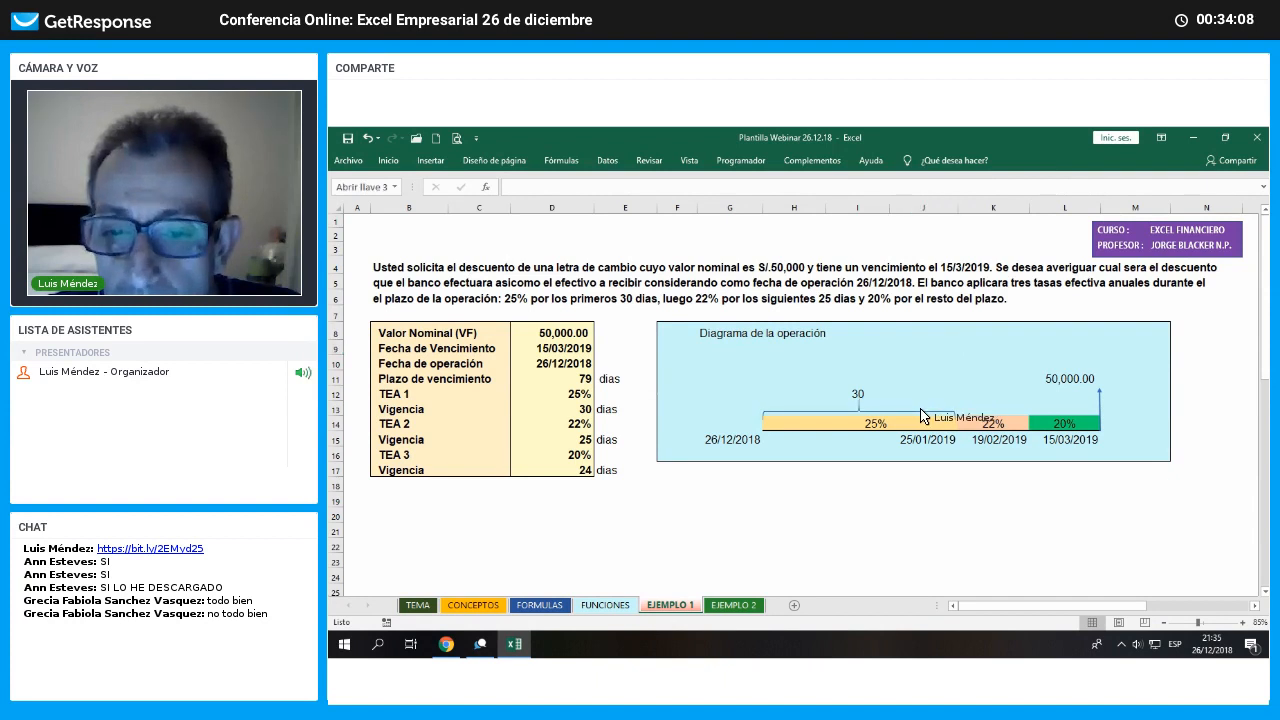
# Insert a second opening brace, rotated horizontally, and fit it above the 22% segment across column K
pyautogui.click(988, 407)
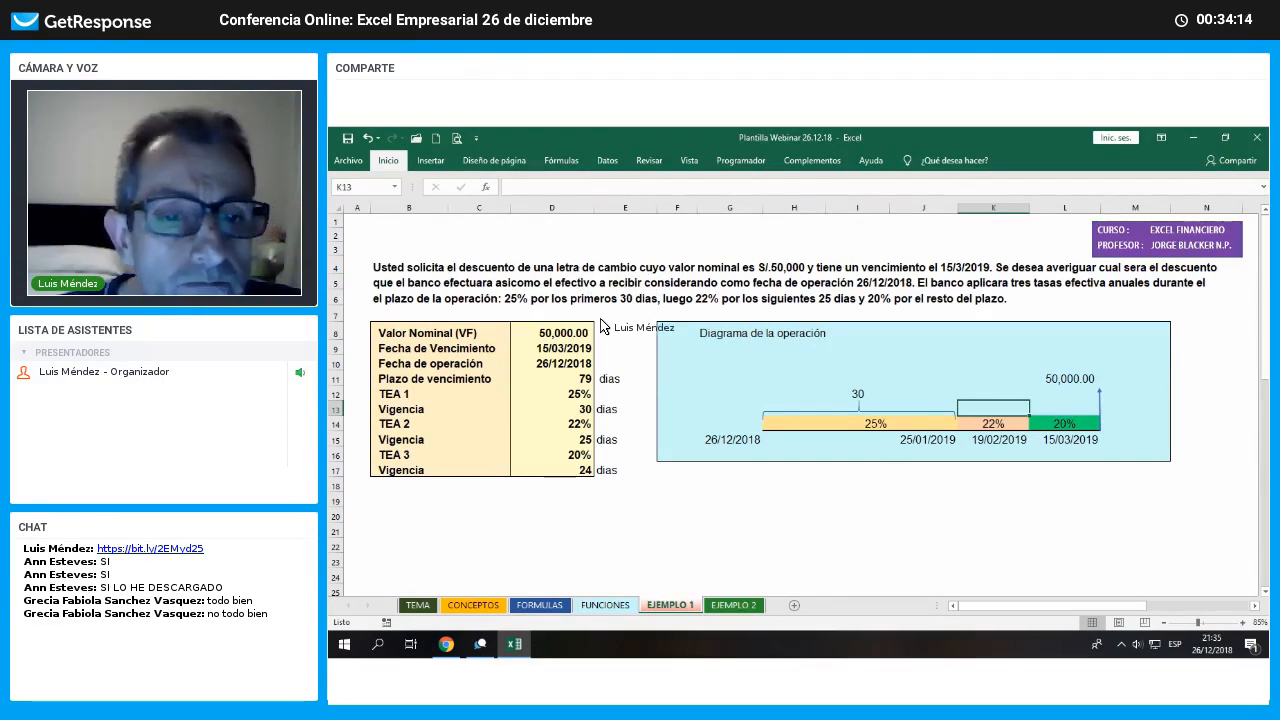
pyautogui.moveTo(986, 388); pyautogui.dragTo(998, 424)
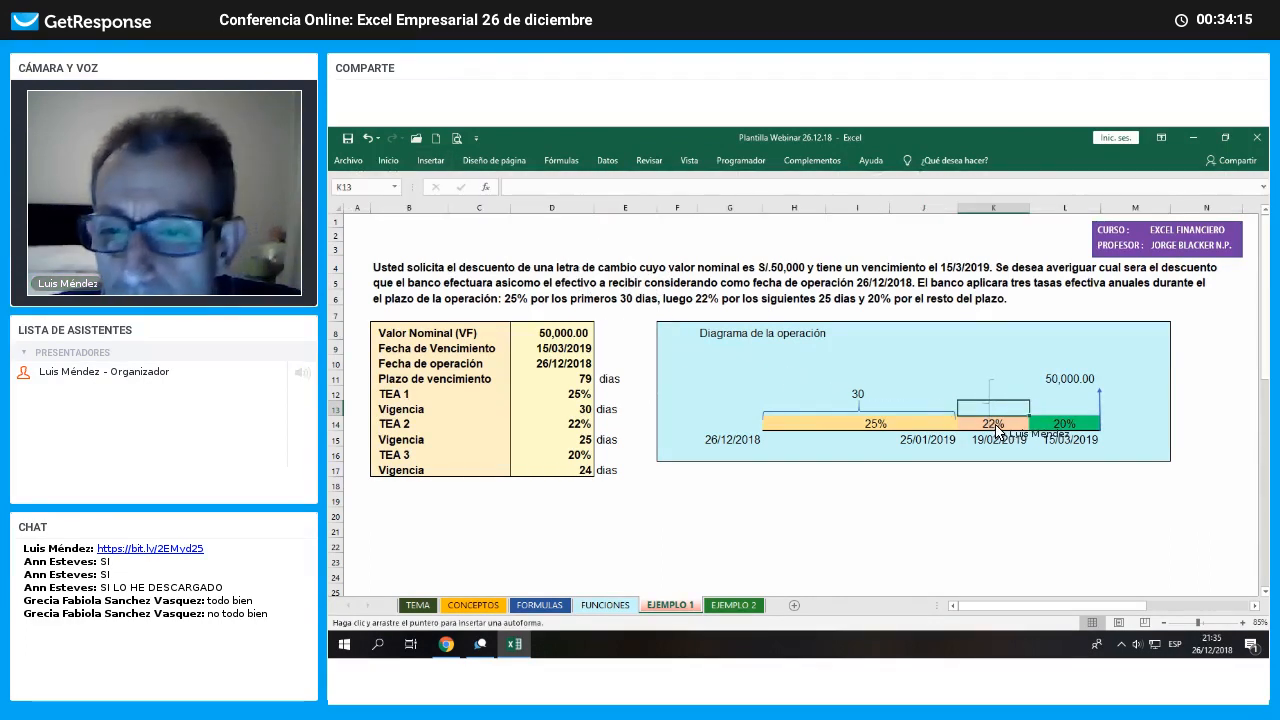
pyautogui.moveTo(995, 363); pyautogui.dragTo(1018, 388)
pyautogui.click(993, 400)
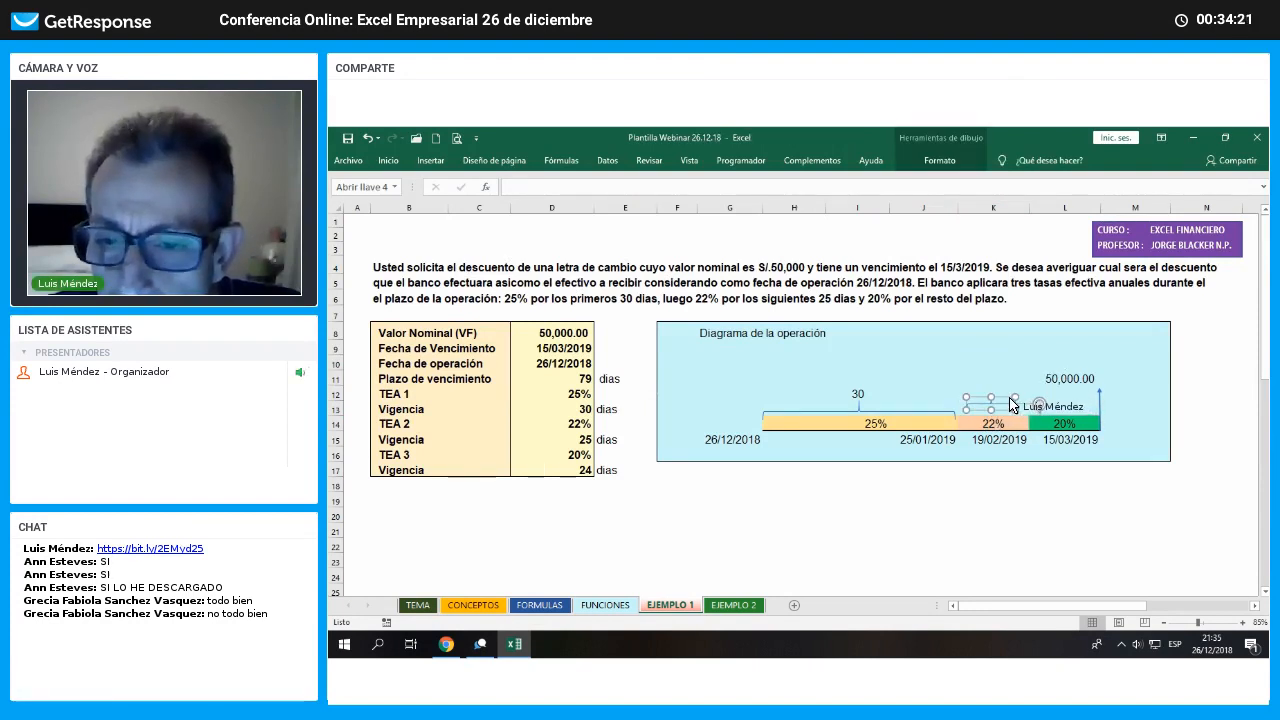
pyautogui.moveTo(1004, 400); pyautogui.dragTo(1020, 410)
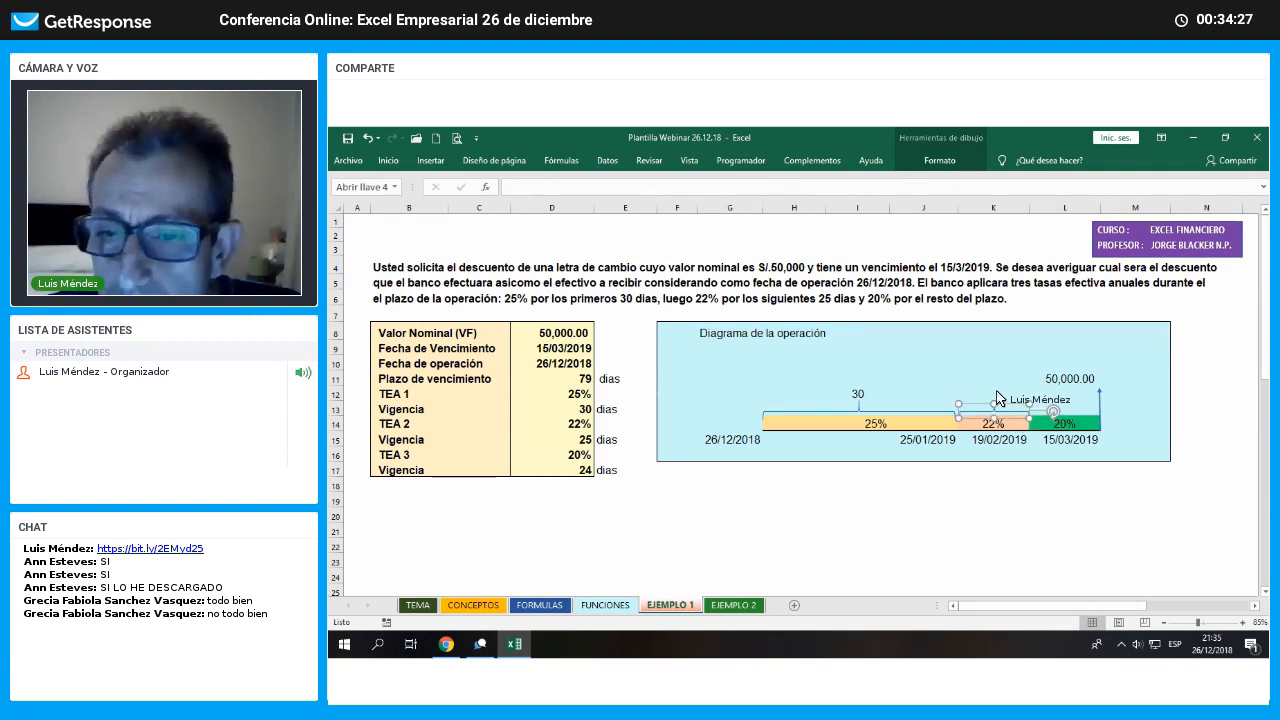
# Enter a formula in K12 linking to the second rate's validity days in D15, and center the cell
pyautogui.click(997, 398)
pyautogui.write('+')
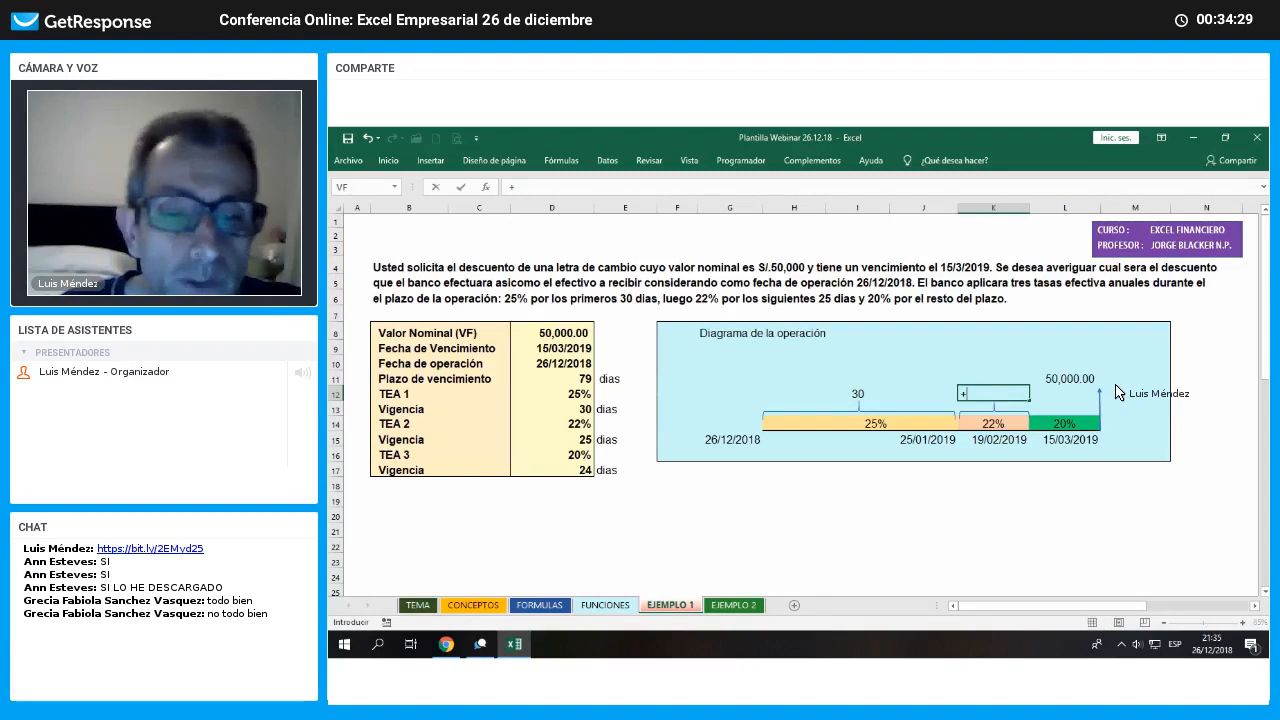
pyautogui.press('Left')
pyautogui.press('Left')
pyautogui.press('Left')
pyautogui.press('Left')
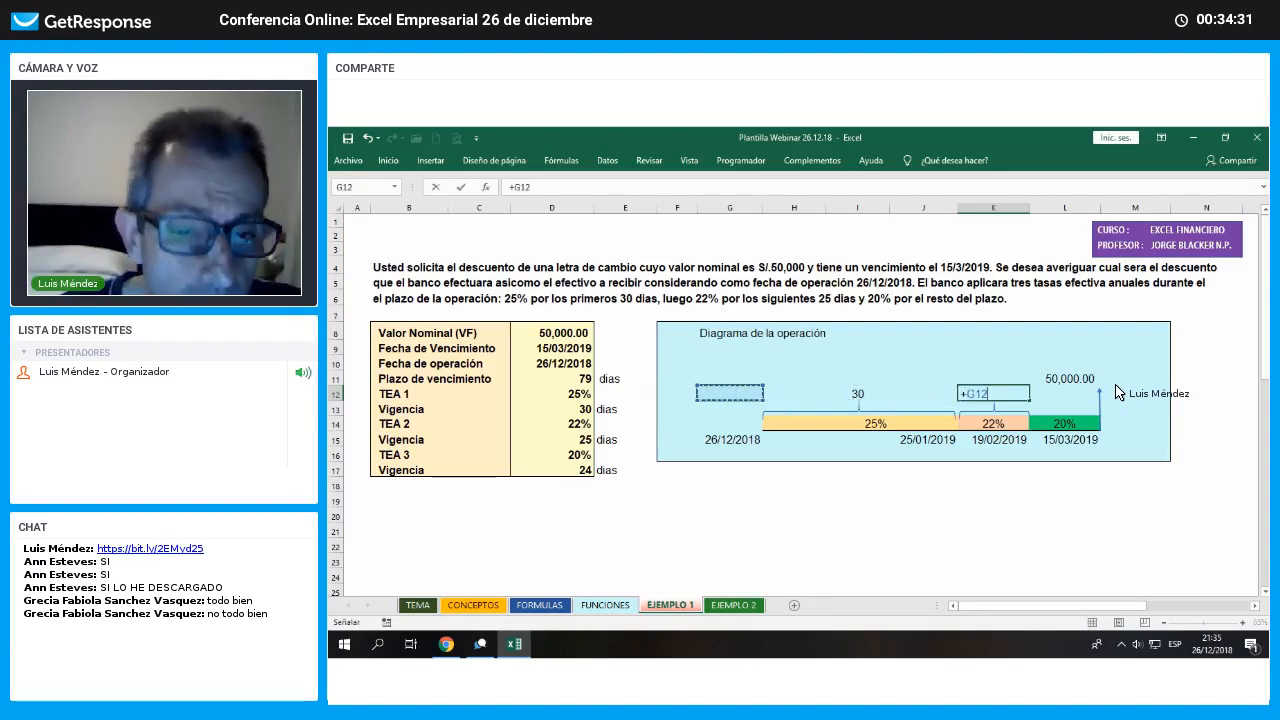
pyautogui.press('Left')
pyautogui.press('Left')
pyautogui.press('Left')
pyautogui.press('Down')
pyautogui.press('Down')
pyautogui.press('Down')
pyautogui.press('Return')
pyautogui.click(1014, 396)
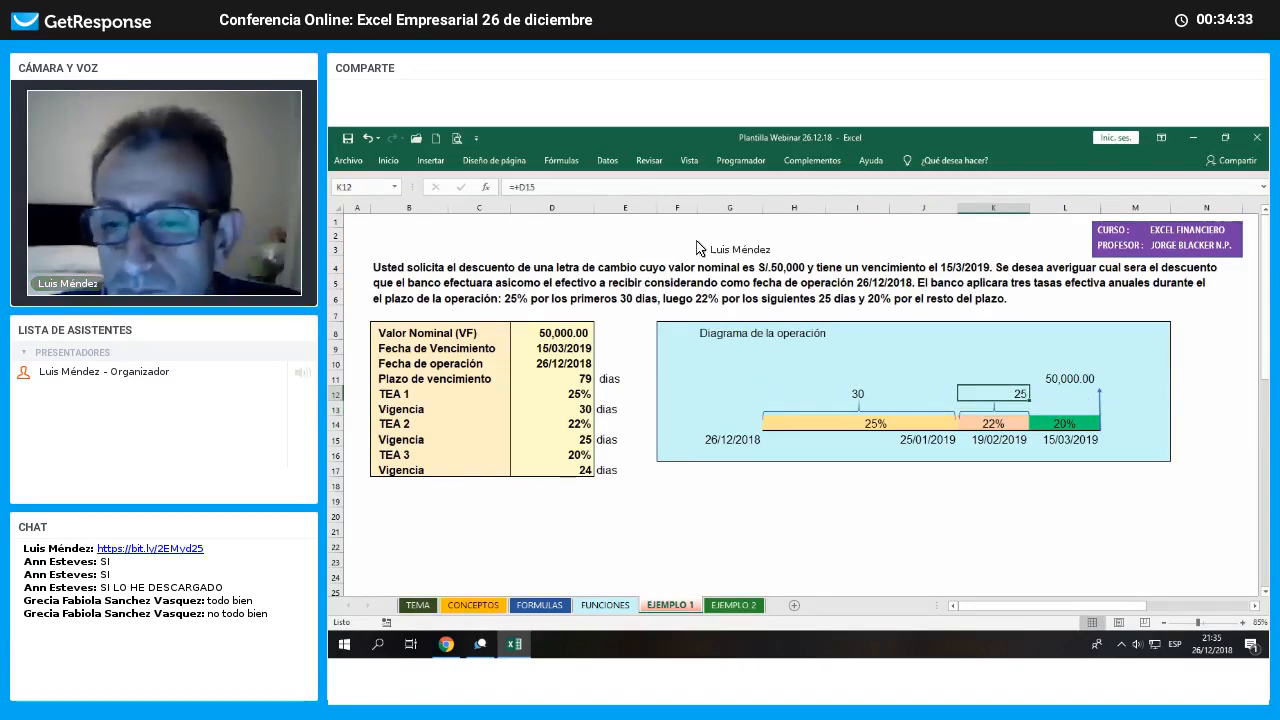
pyautogui.click(389, 161)
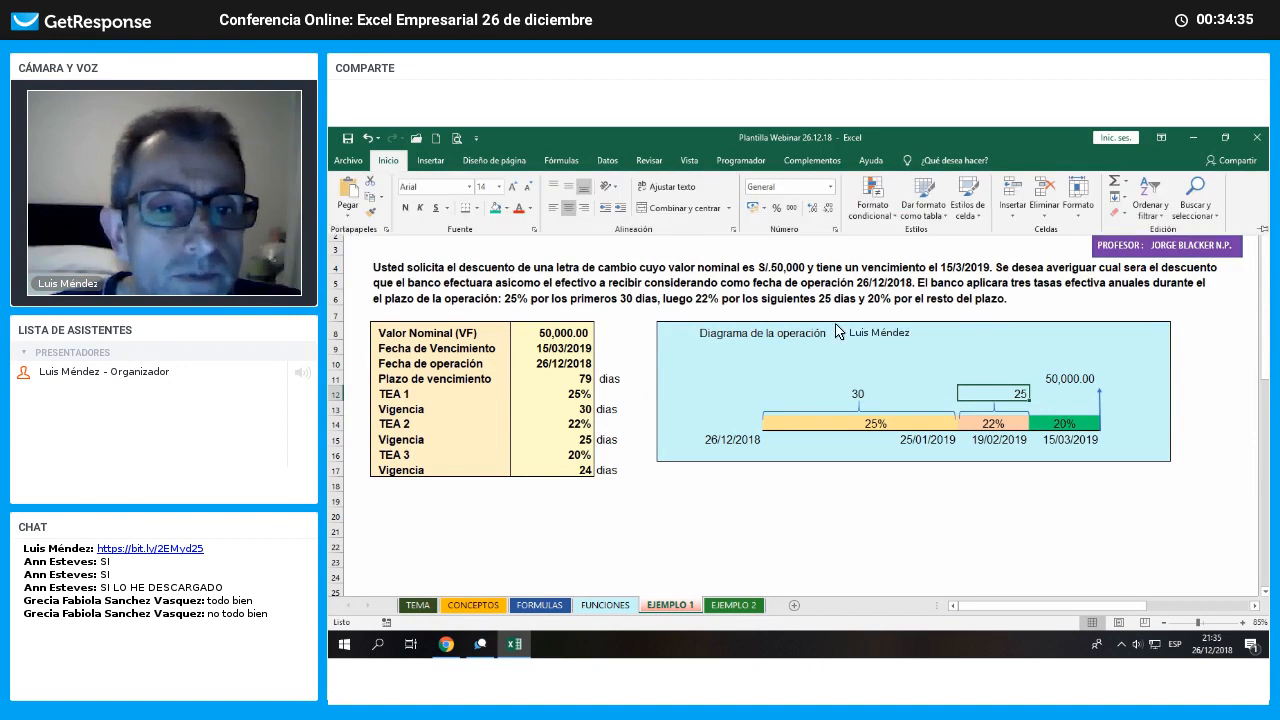
# Copy the brace over the 22% segment and paste it above the 20% segment, aligned with column L
pyautogui.rightClick(1017, 415)
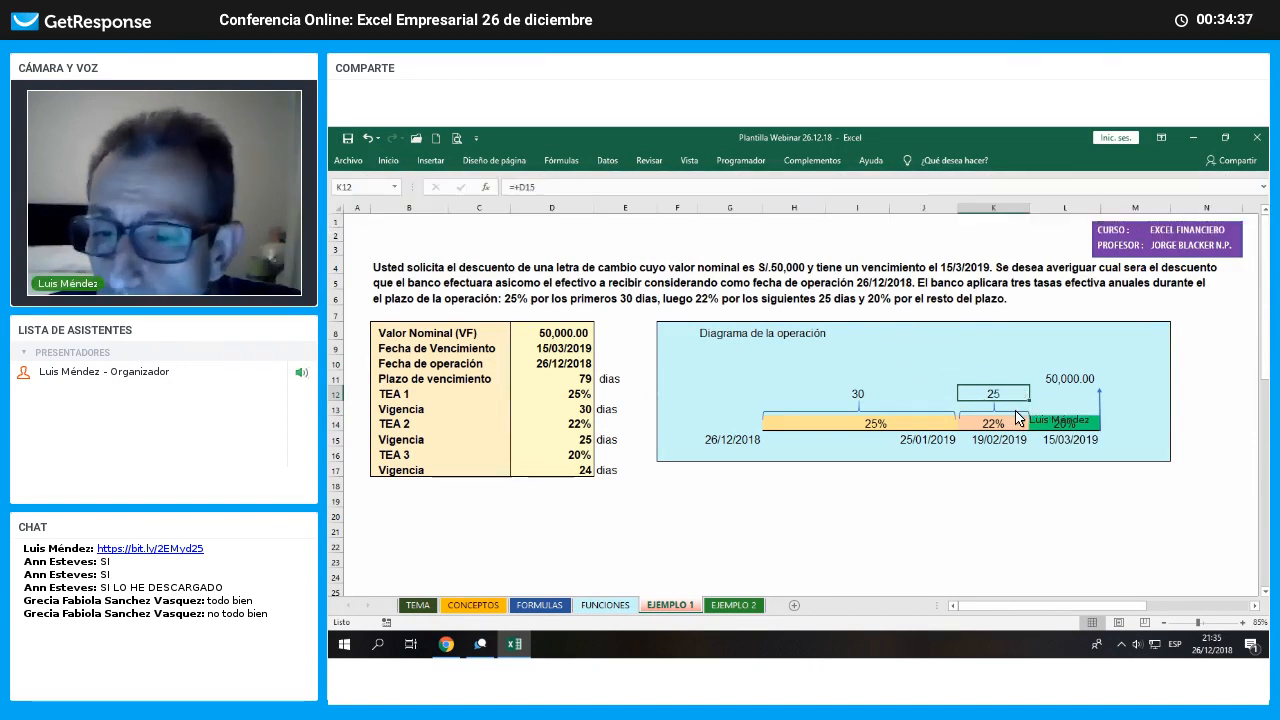
pyautogui.click(1052, 158)
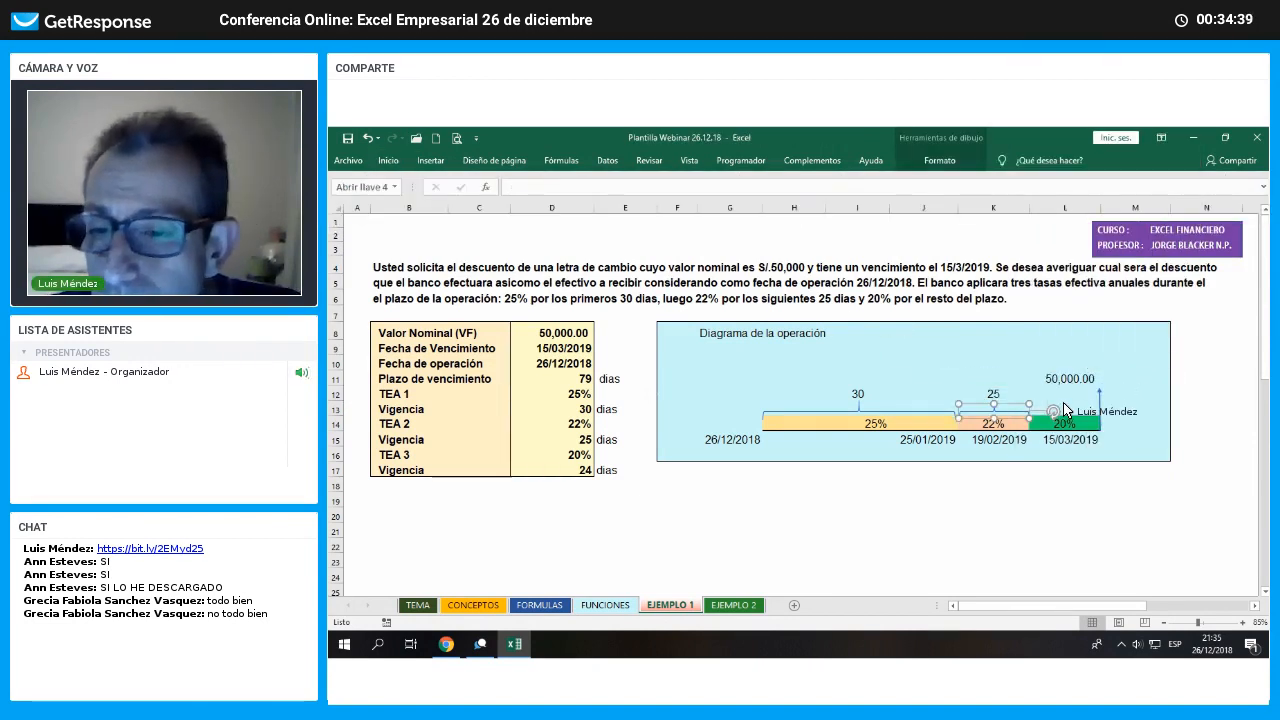
pyautogui.rightClick(1068, 408)
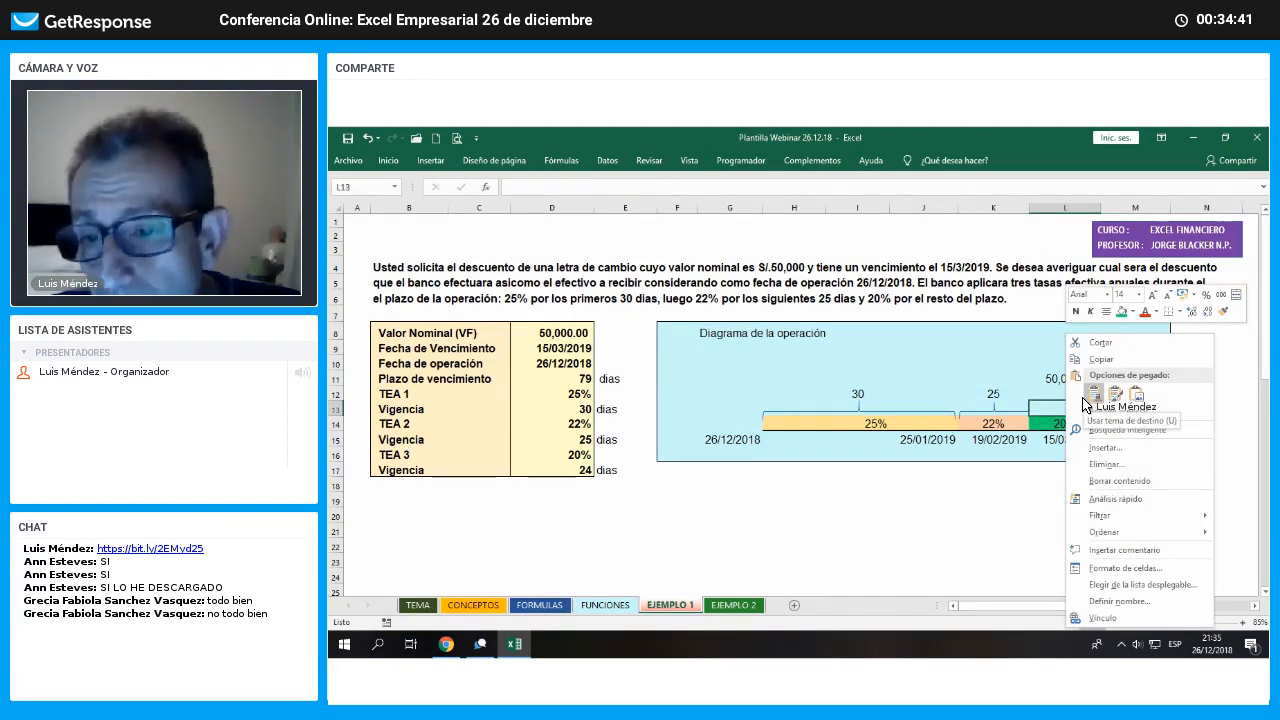
pyautogui.click(1094, 394)
pyautogui.moveTo(1084, 407); pyautogui.dragTo(1086, 409)
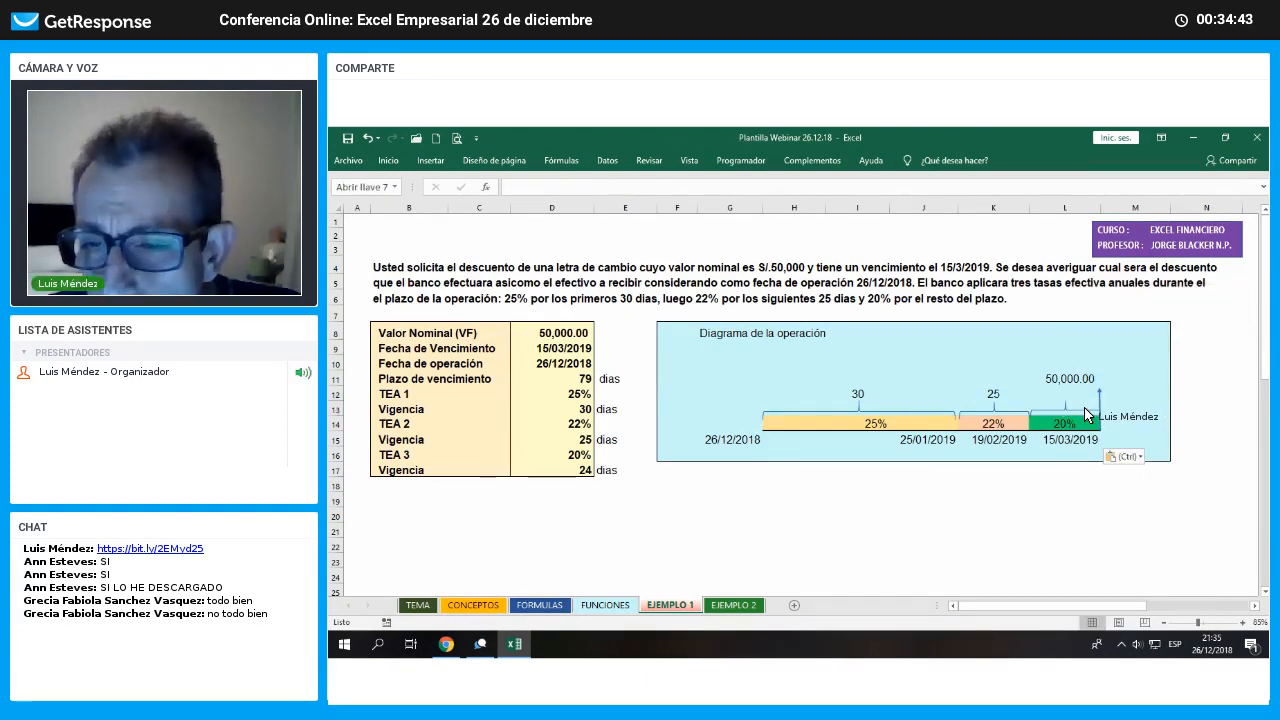
pyautogui.click(1083, 407)
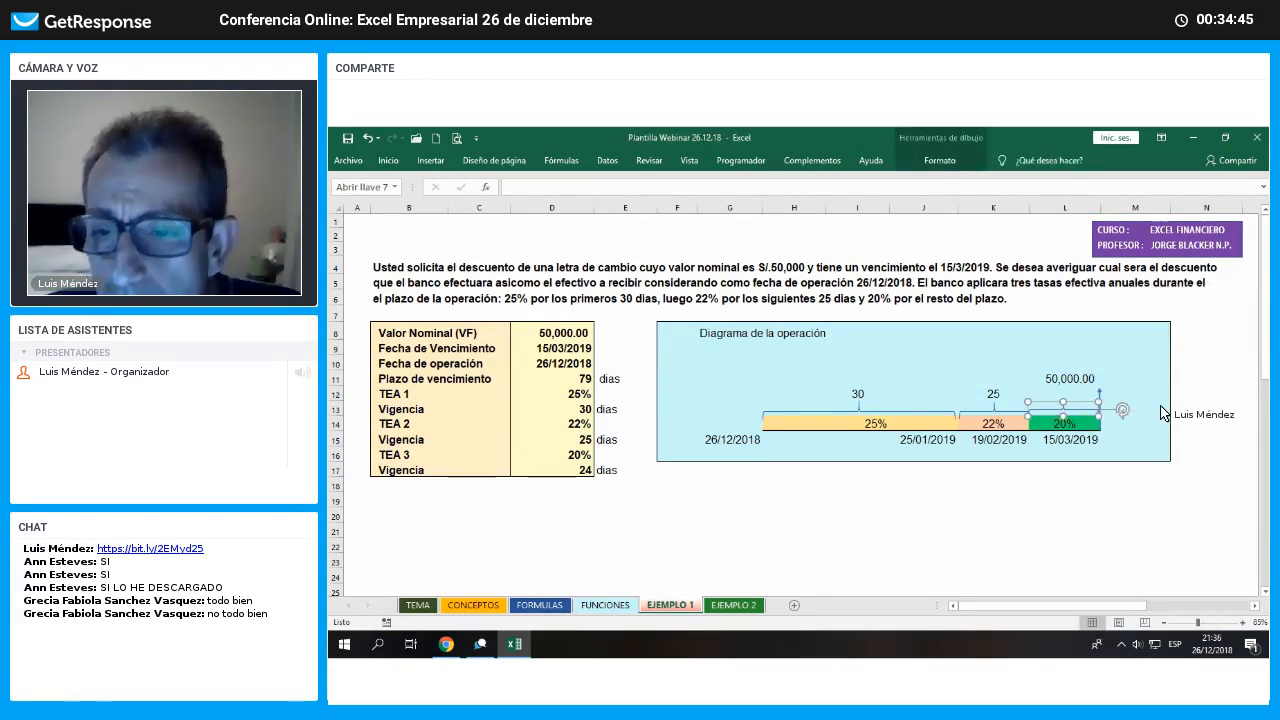
pyautogui.press('Escape')
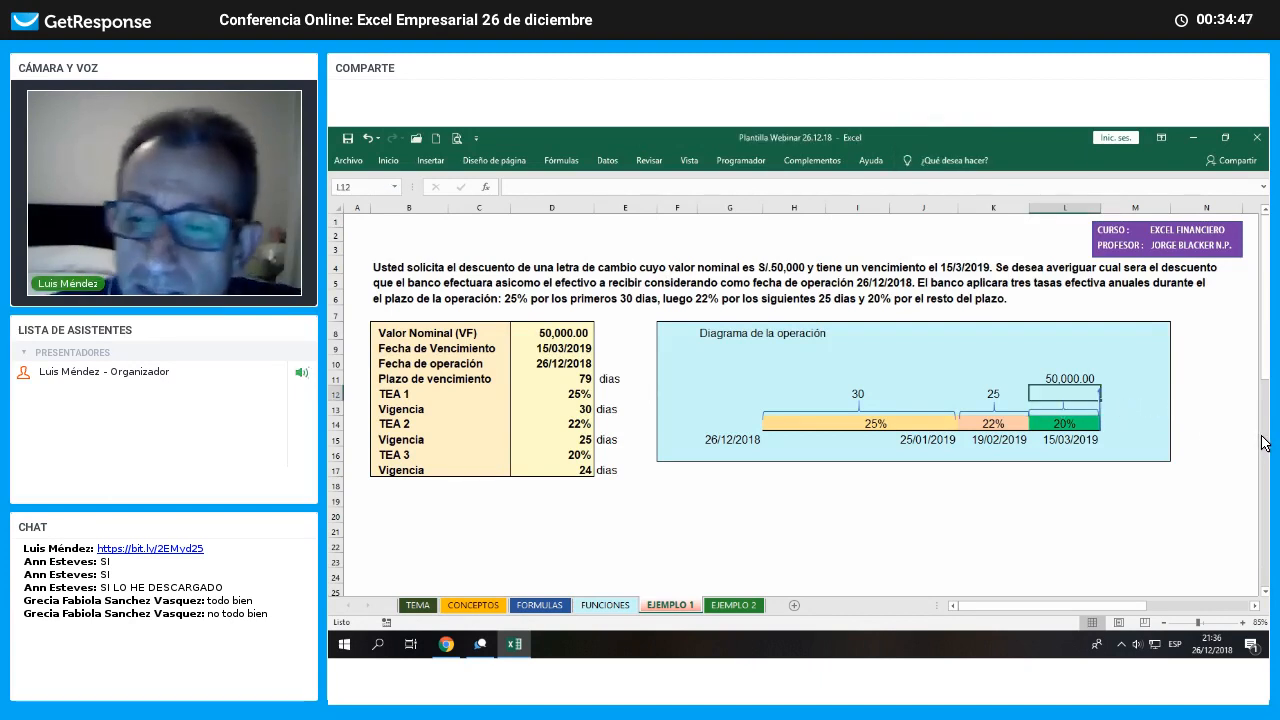
# Enter a formula in L12 linking to the third rate's validity days in D17, and center the cell
pyautogui.write('+')
pyautogui.press('Left')
pyautogui.press('Left')
pyautogui.press('Left')
pyautogui.press('Left')
pyautogui.press('Left')
pyautogui.press('Left')
pyautogui.press('Left')
pyautogui.press('Left')
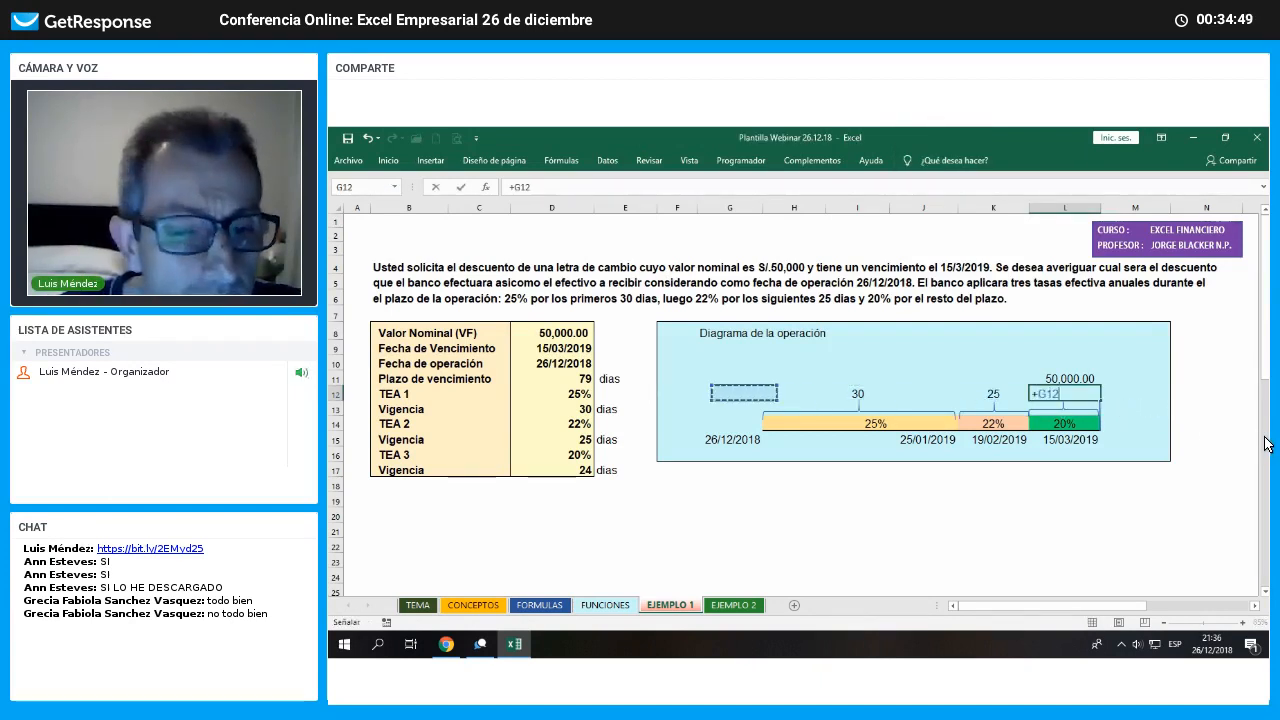
pyautogui.press('Down')
pyautogui.press('Down')
pyautogui.press('Down')
pyautogui.press('Down')
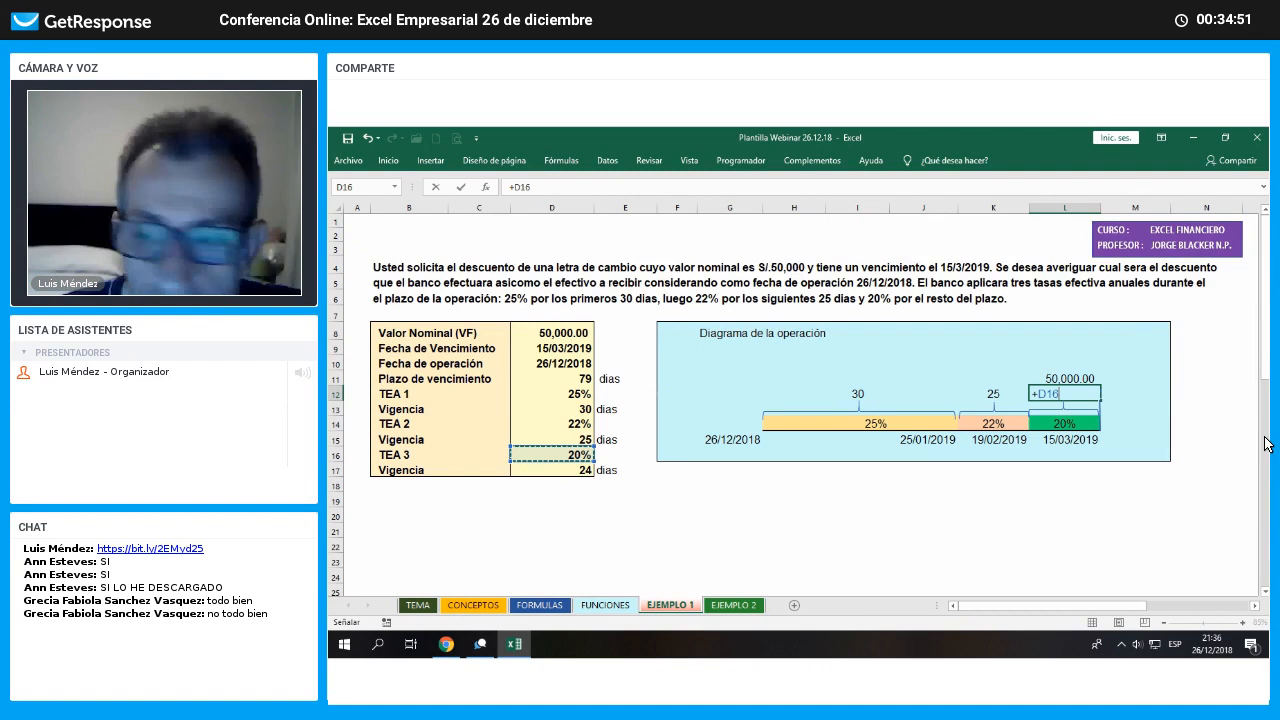
pyautogui.press('Down')
pyautogui.press('Return')
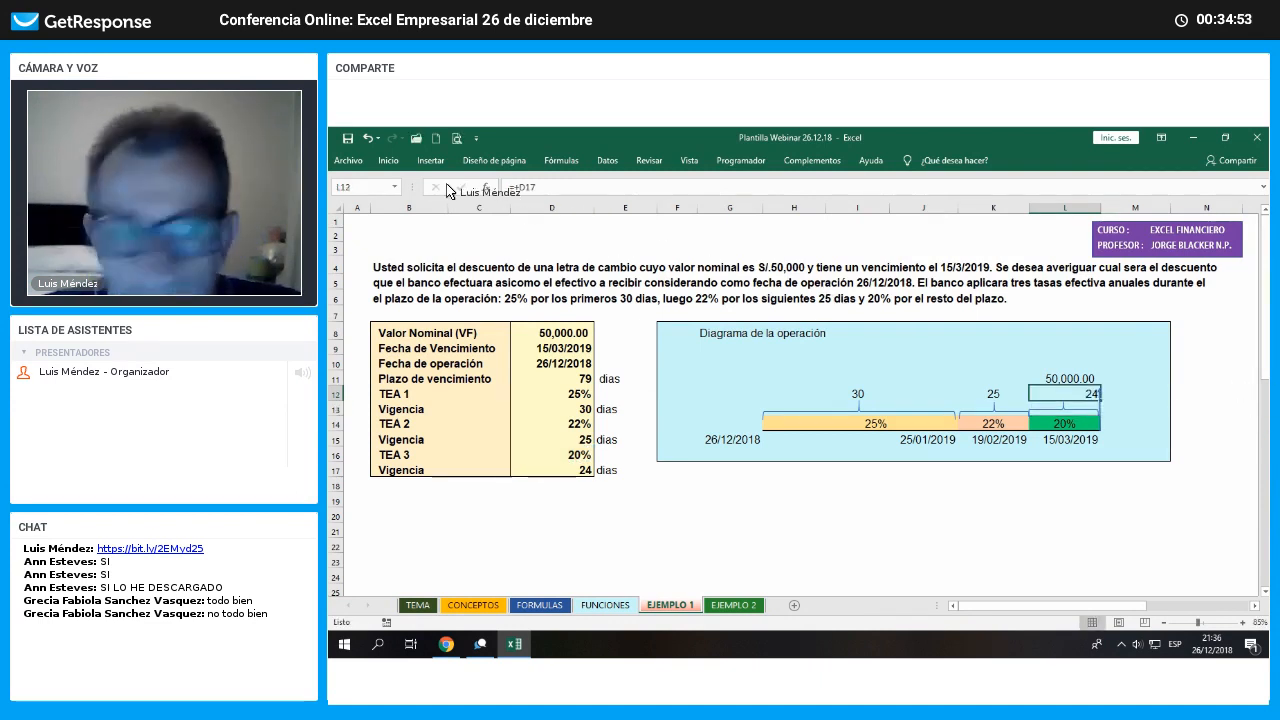
pyautogui.click(569, 208)
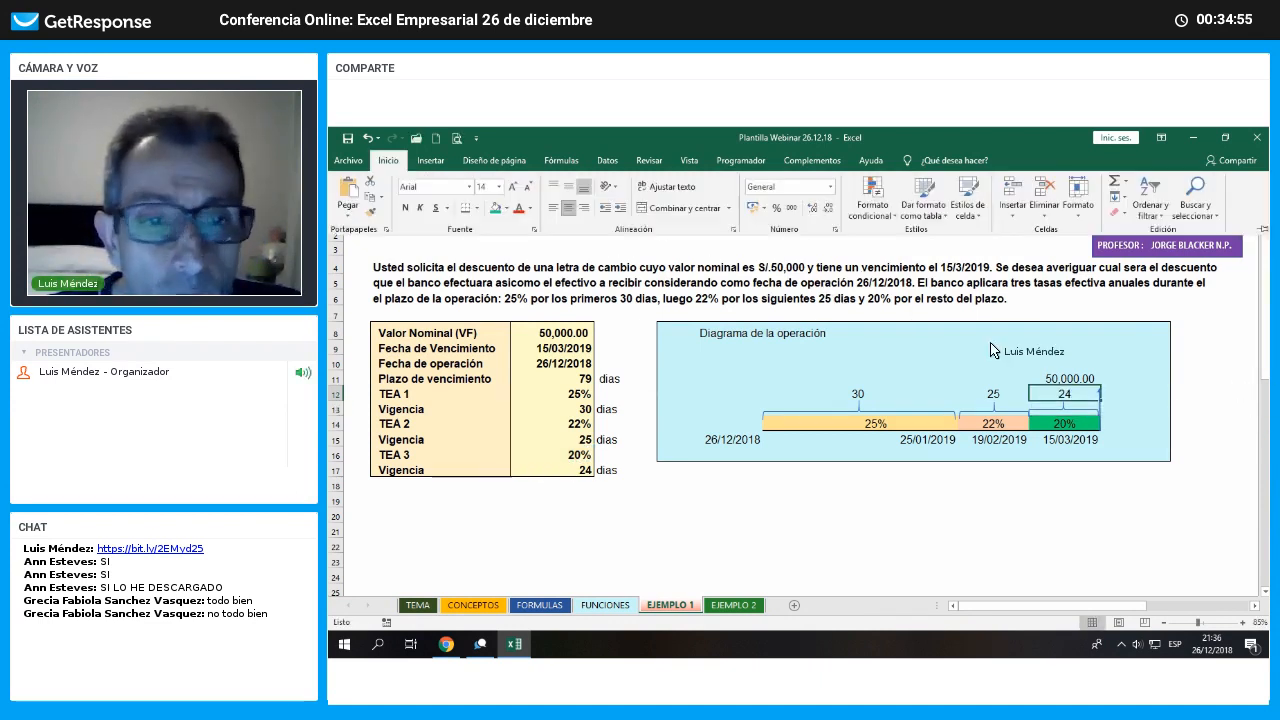
# Move the nominal value from L11 up to L10 and restore the blue fill in L11 from K11
pyautogui.click(1078, 380)
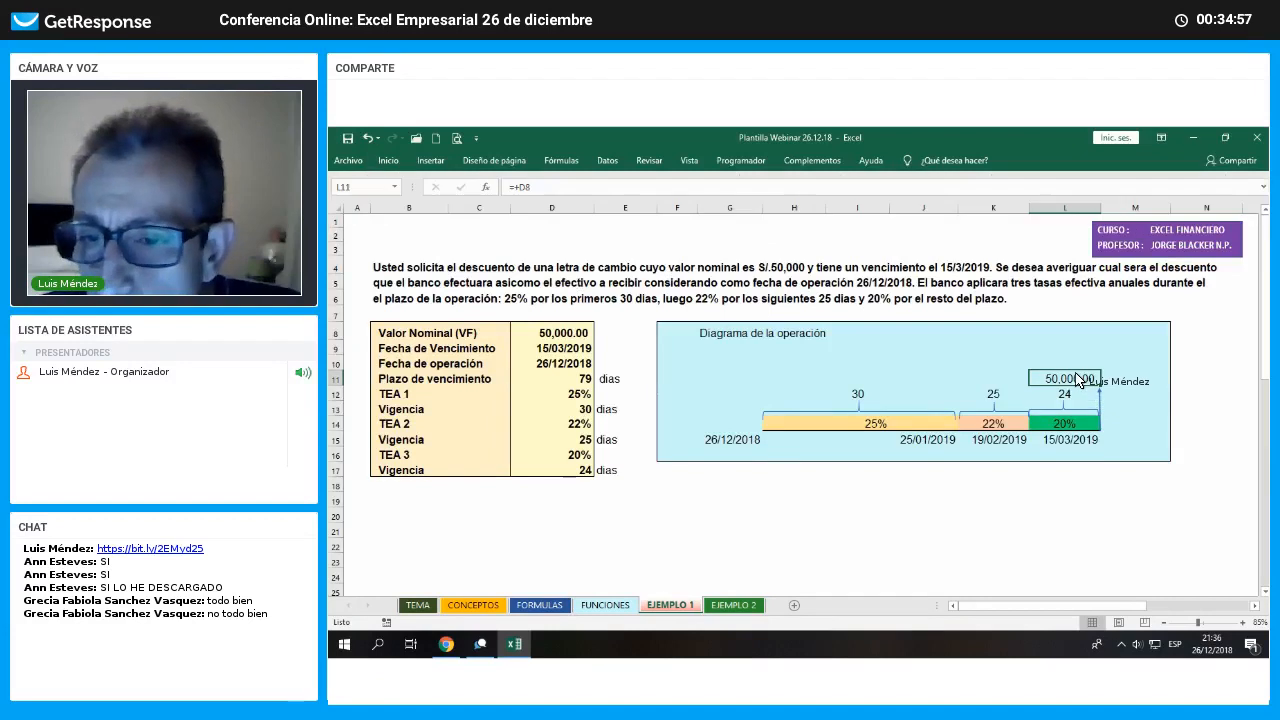
pyautogui.moveTo(1077, 371); pyautogui.dragTo(1078, 357)
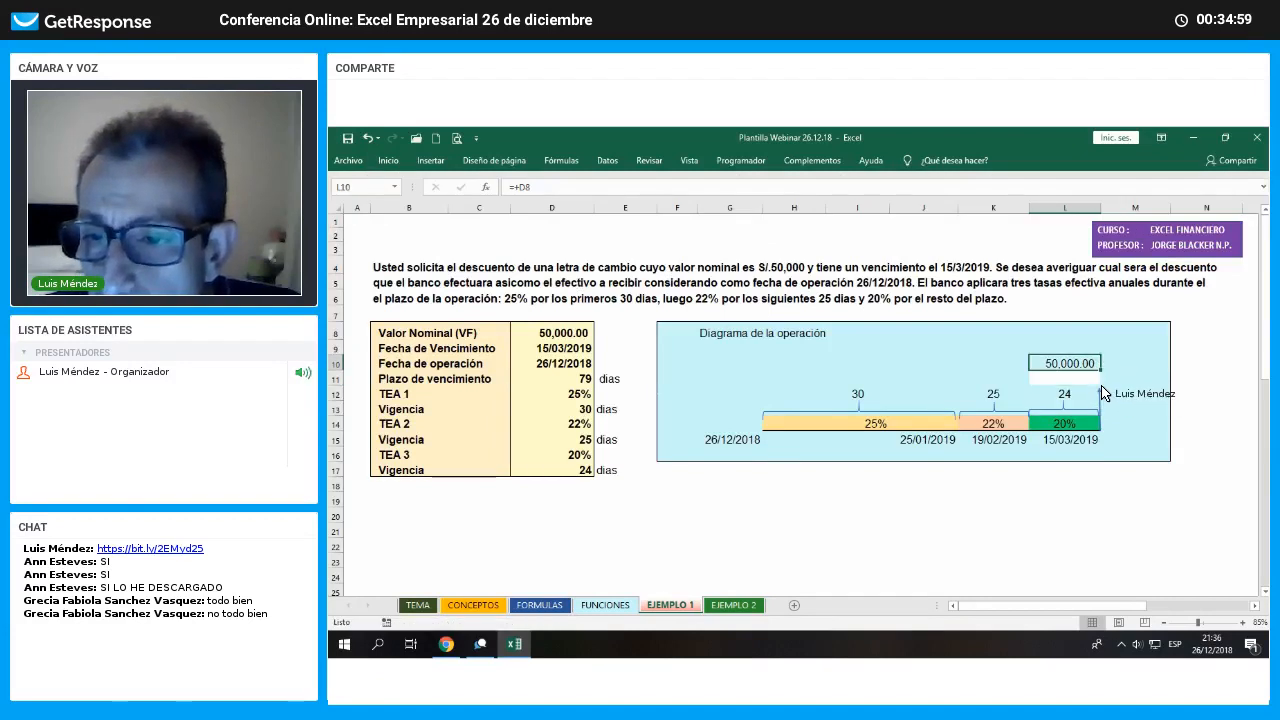
pyautogui.click(1008, 378)
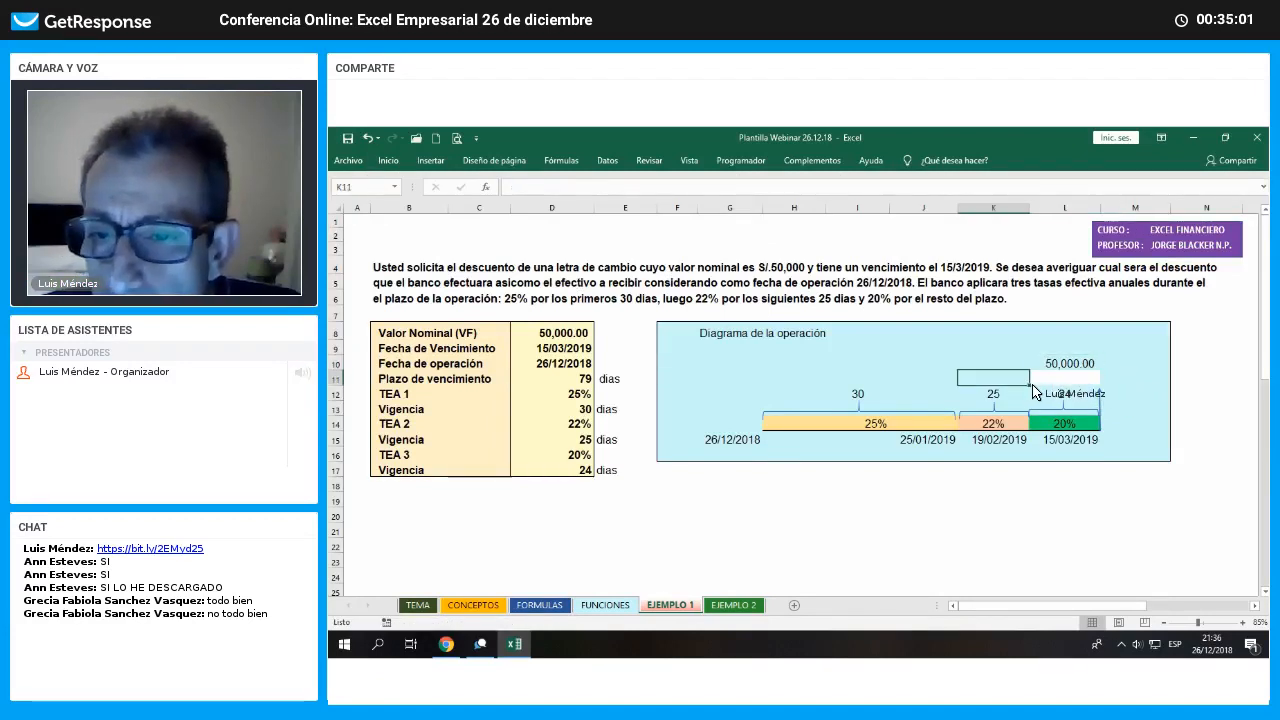
# Lengthen the vertical arrow at the end of the timeline upward to the nominal value in row 10
pyautogui.click(1101, 394)
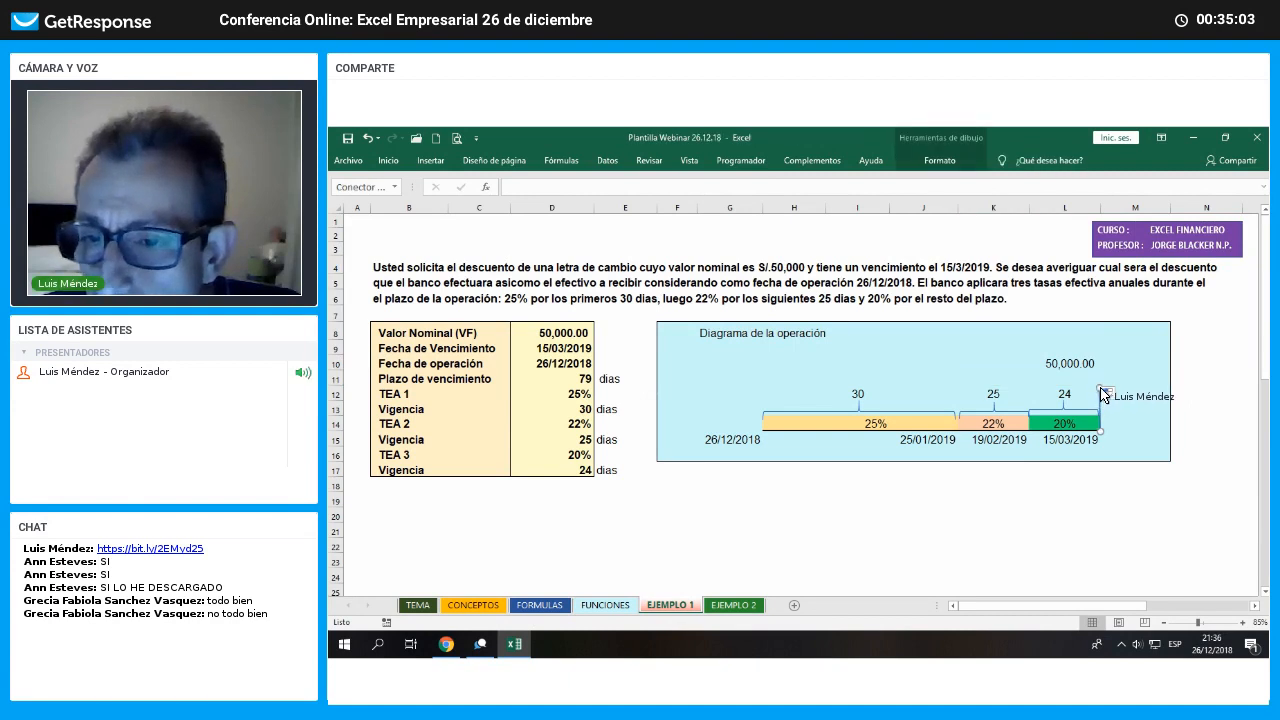
pyautogui.moveTo(1103, 394); pyautogui.dragTo(1100, 369)
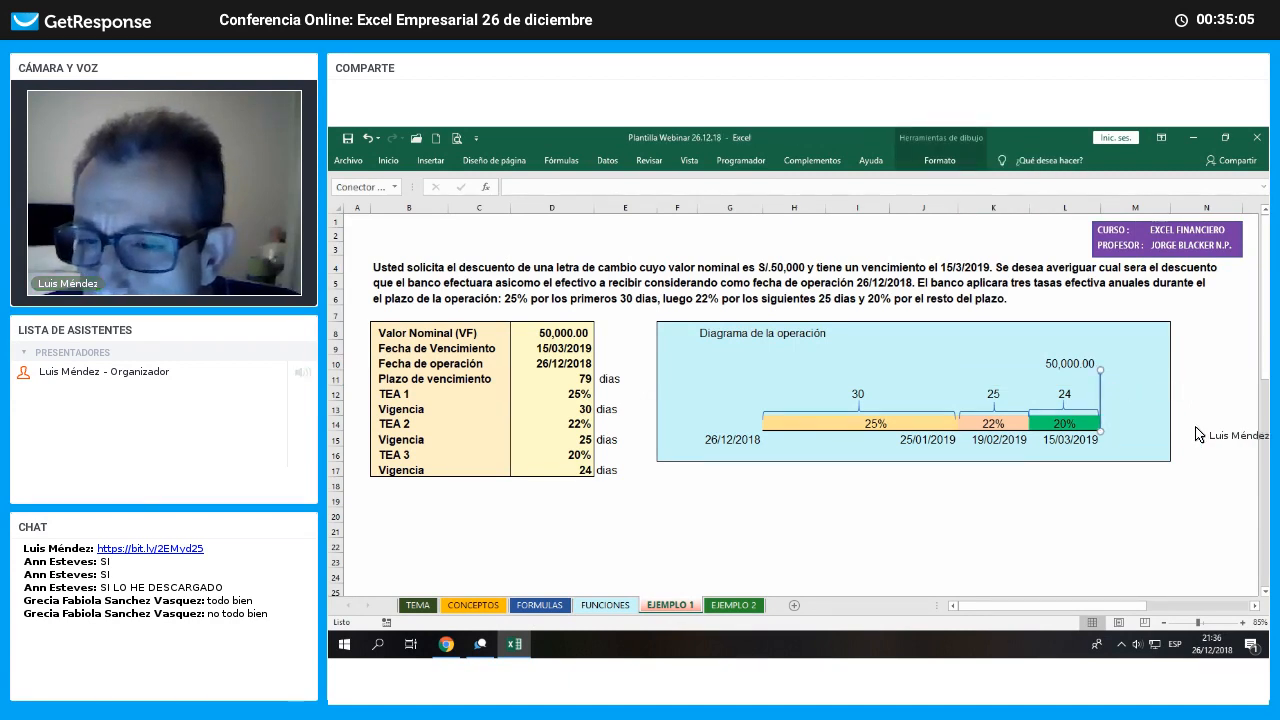
pyautogui.click(1220, 438)
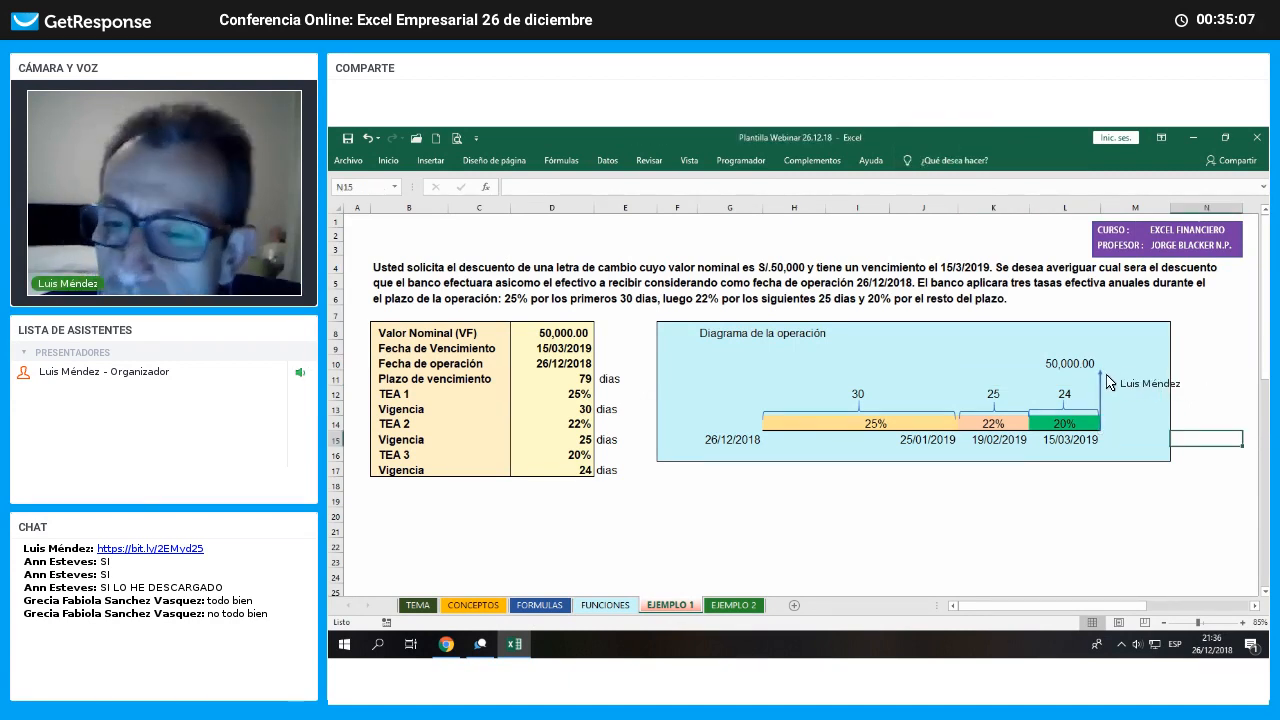
# Fine-tune the brace above the 20% segment, and check the due date in L15 and the nominal value in L10
pyautogui.click(1089, 421)
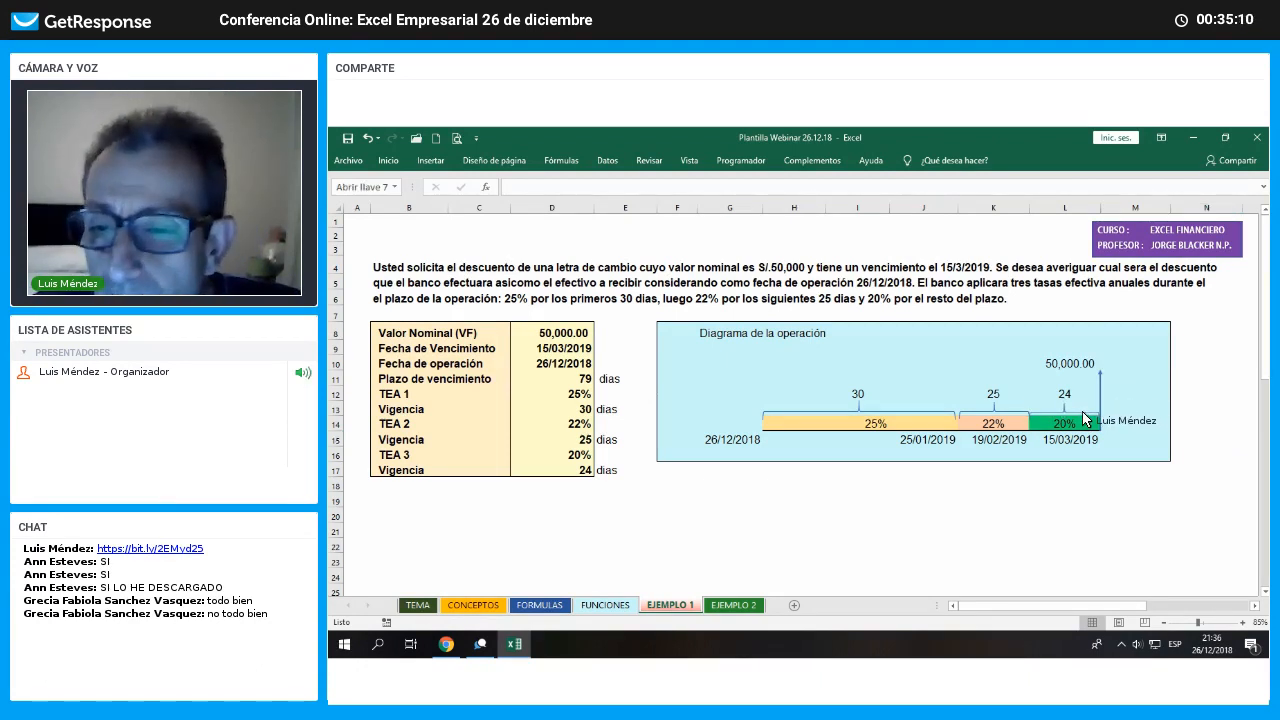
pyautogui.click(1135, 499)
pyautogui.click(1066, 440)
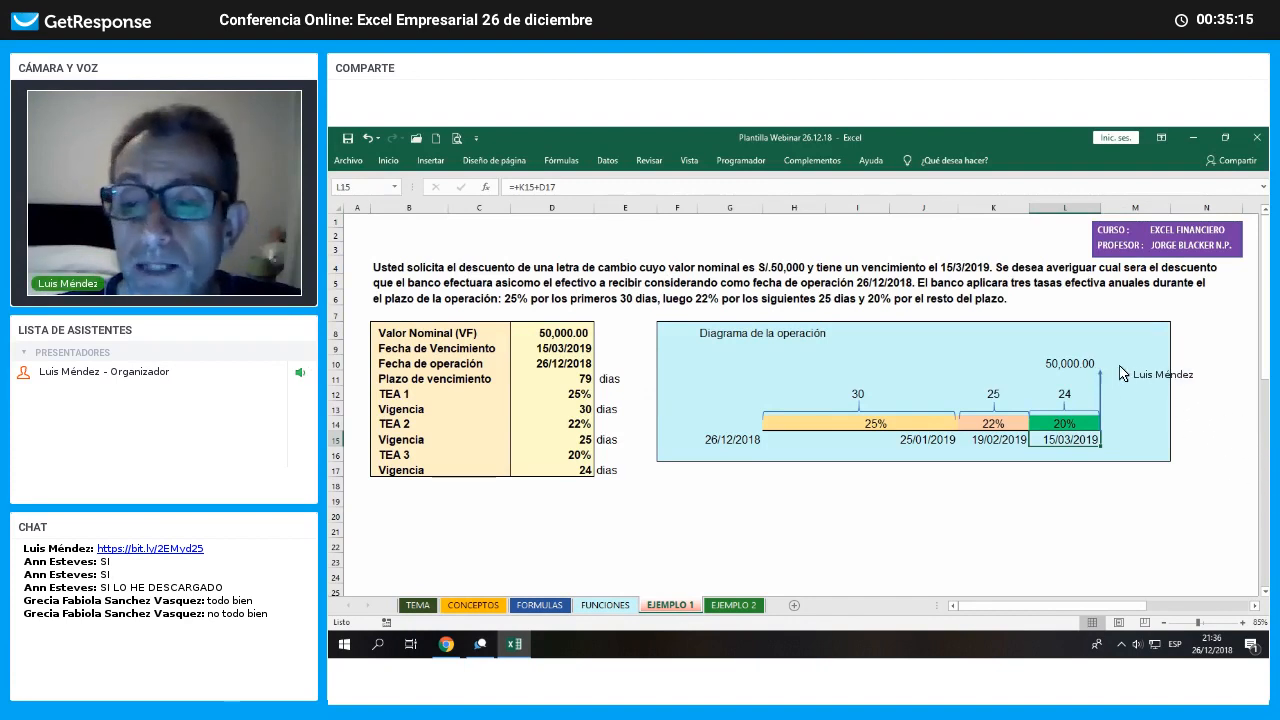
pyautogui.click(1078, 364)
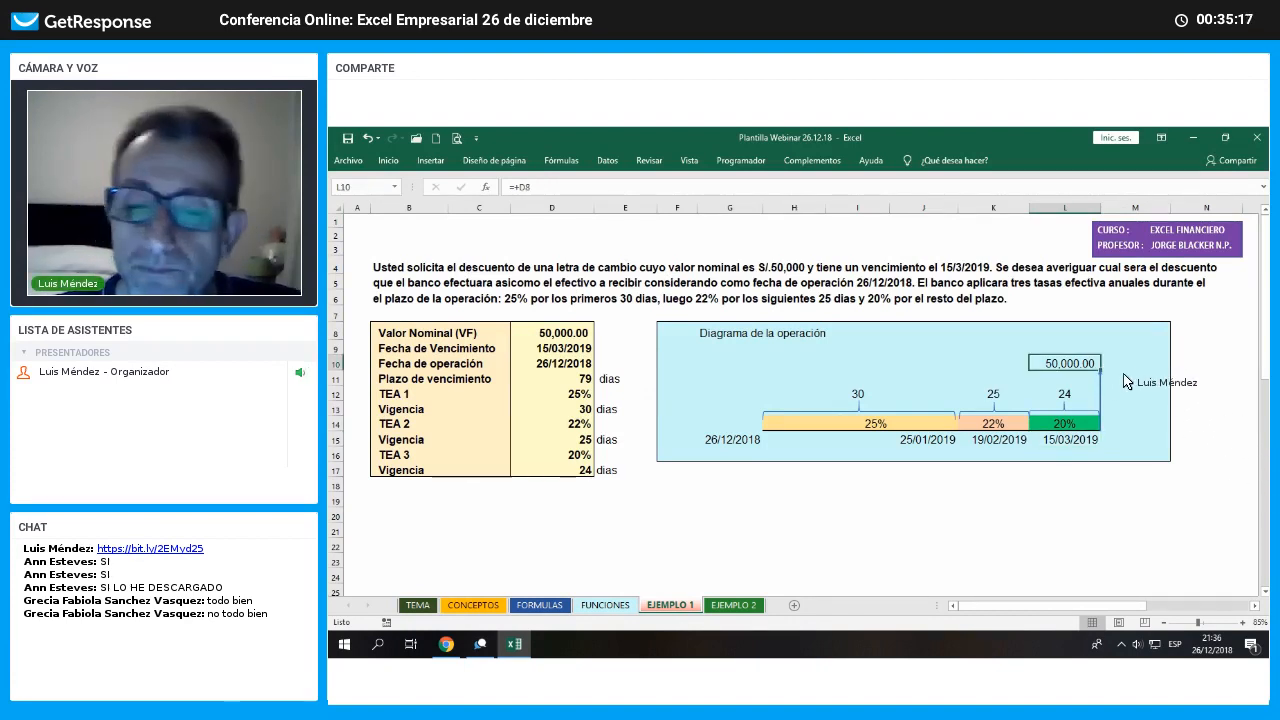
# Adjust the brace above the 25% segment so that its ends line up with the segment's edges
pyautogui.click(938, 420)
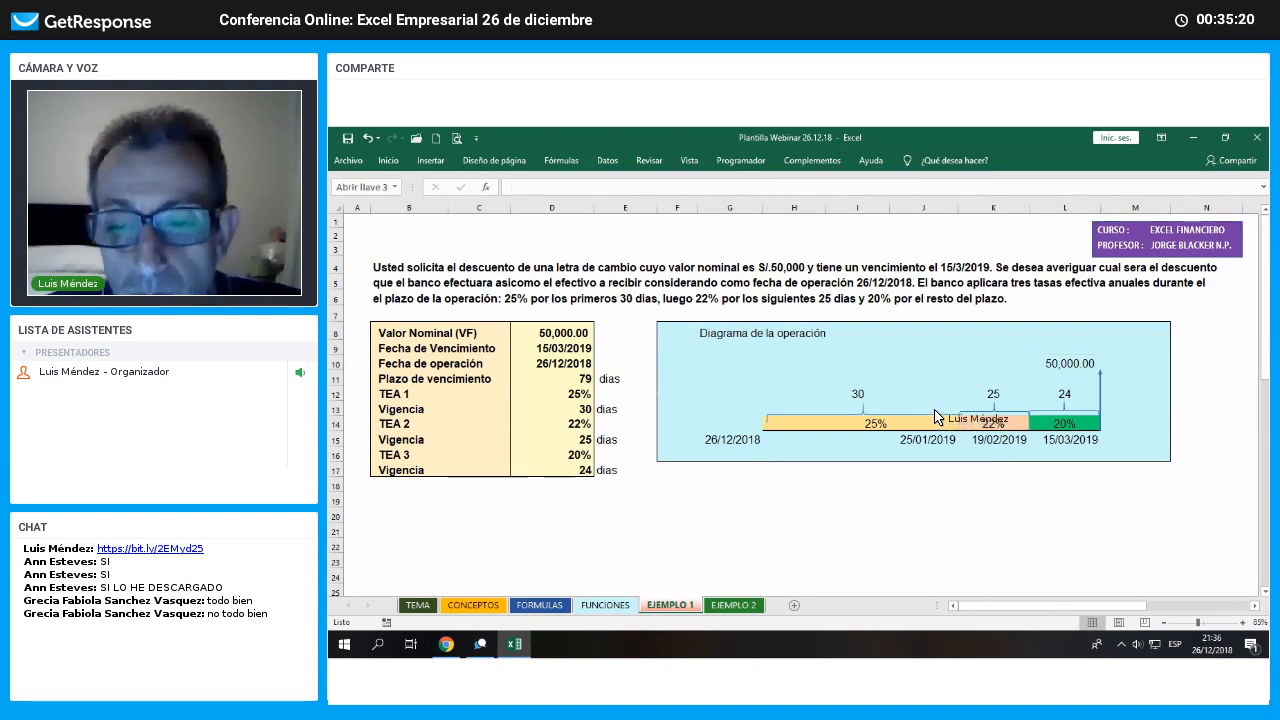
pyautogui.click(752, 441)
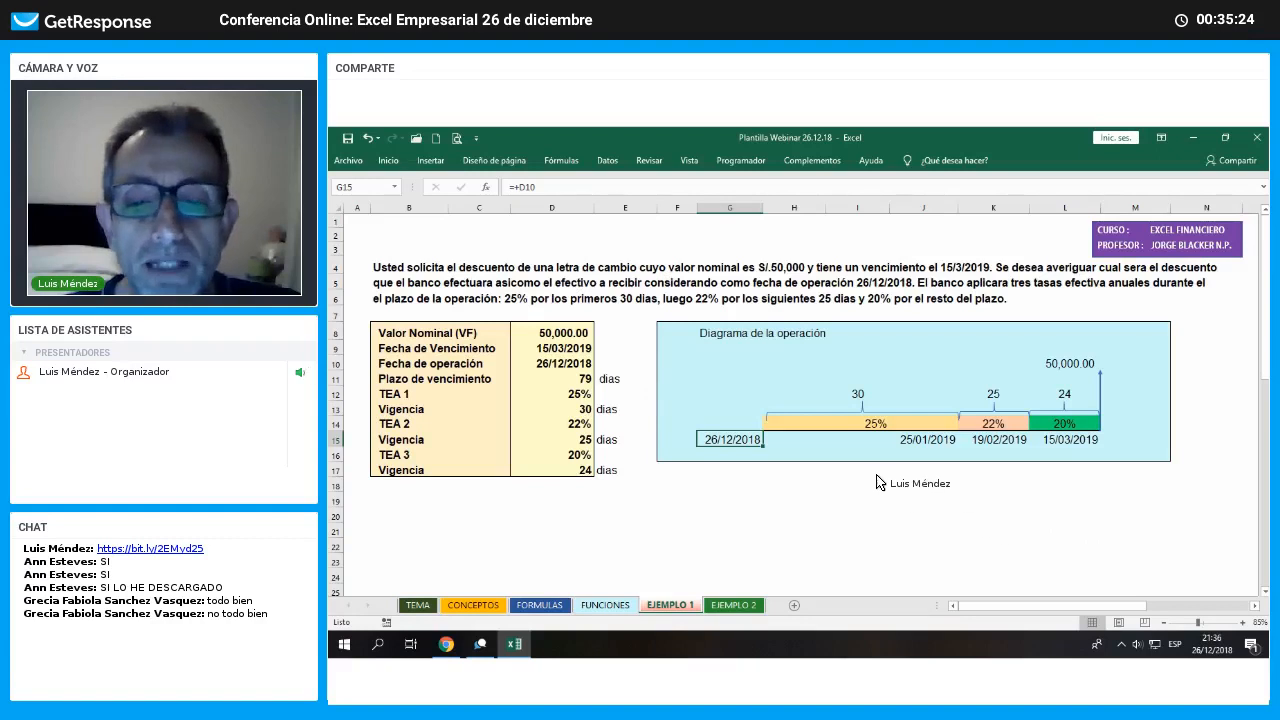
pyautogui.click(778, 428)
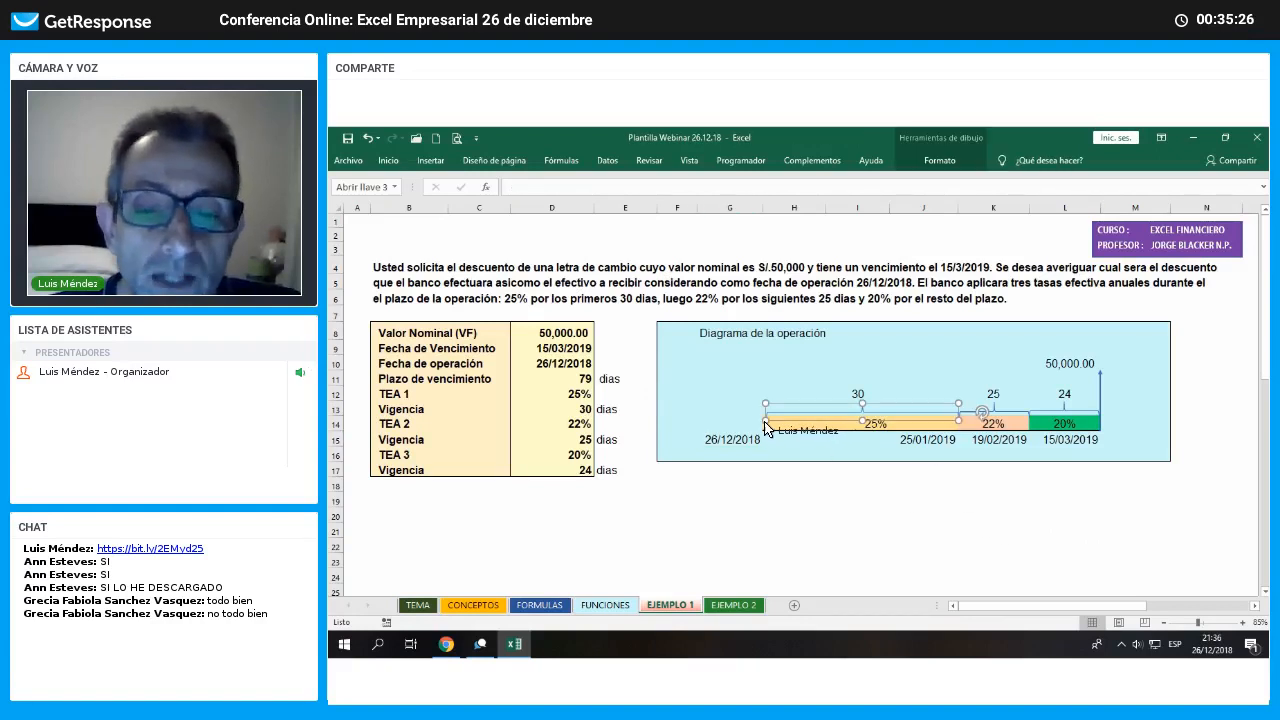
pyautogui.click(823, 502)
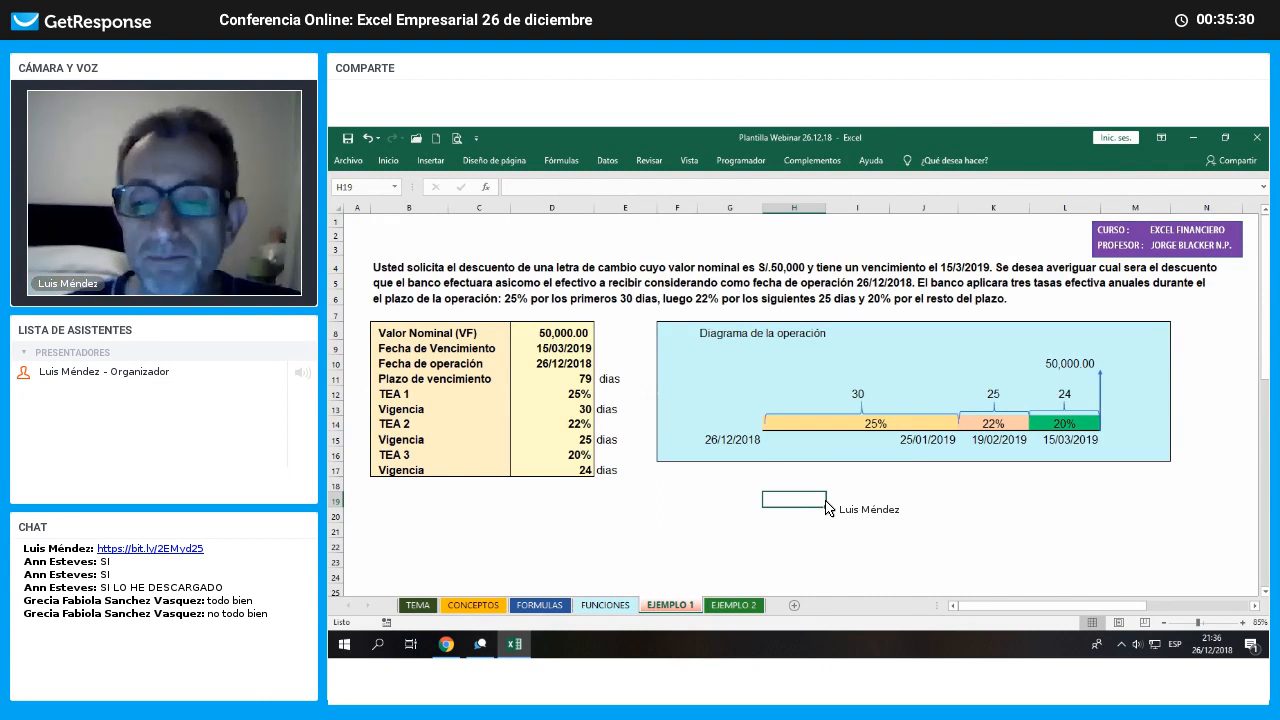
pyautogui.click(908, 418)
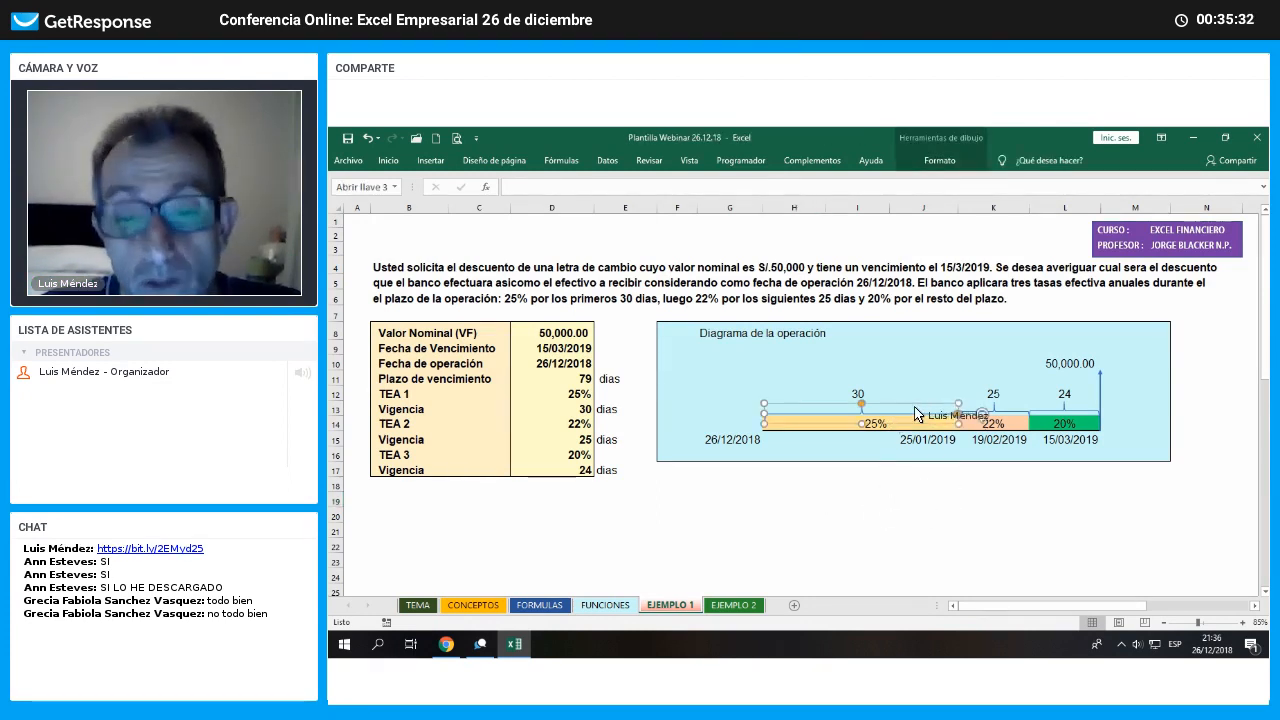
pyautogui.press('Delete')
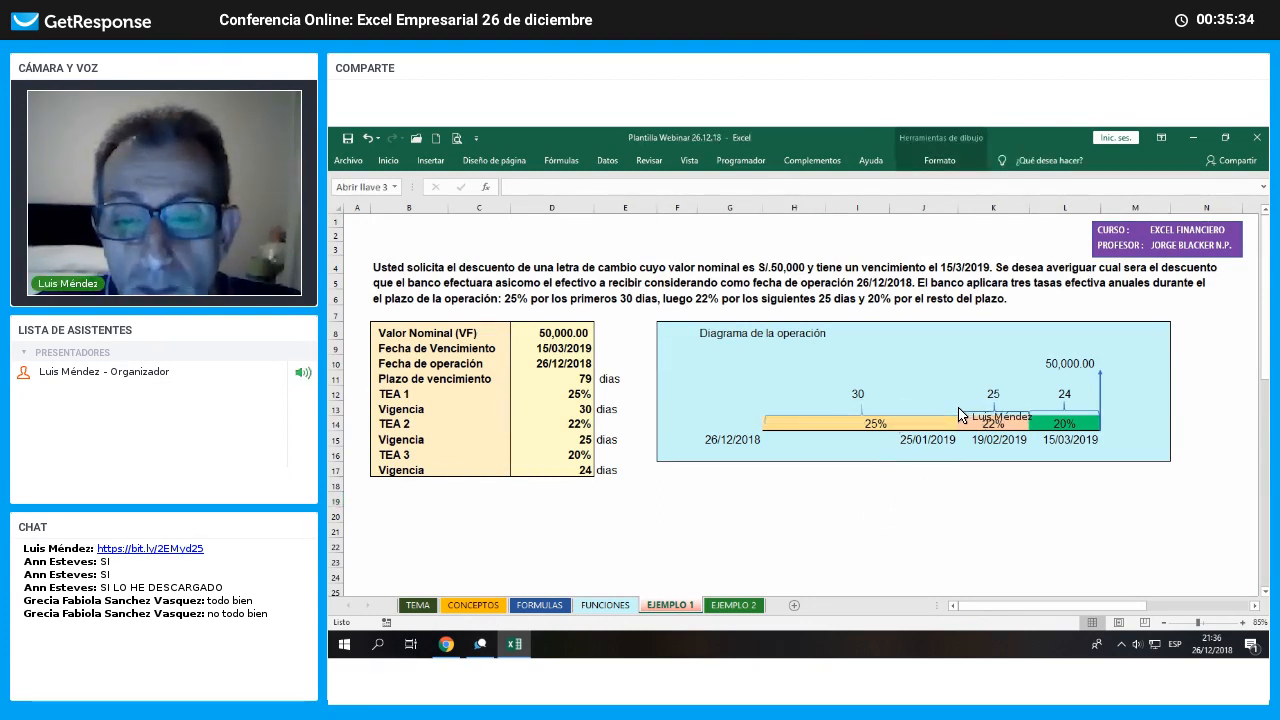
pyautogui.hotkey('ctrl', 'z')
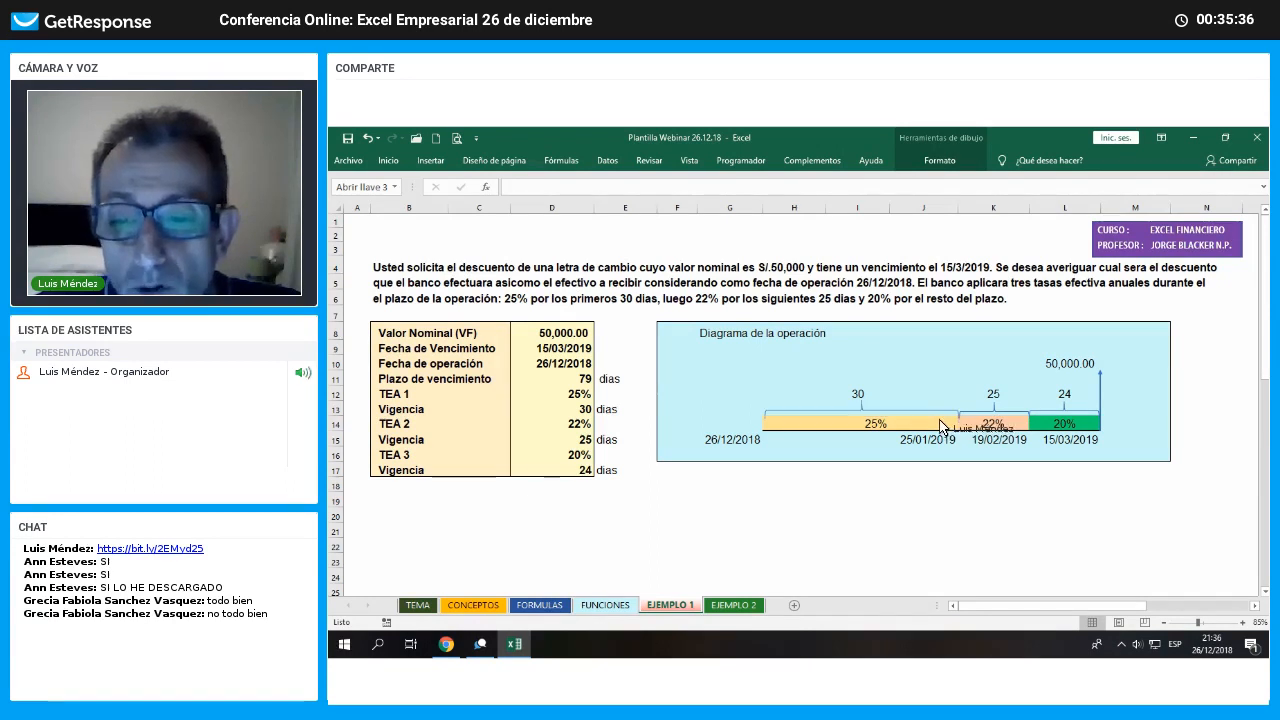
pyautogui.click(950, 367)
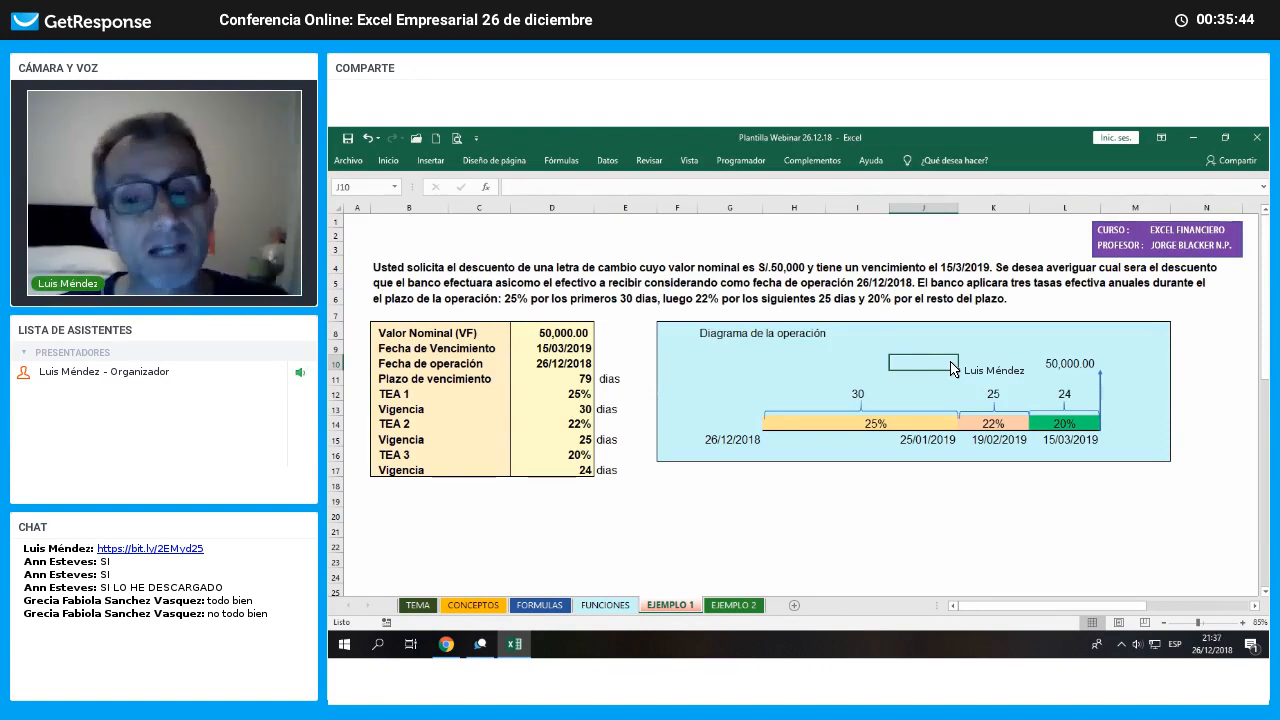
# Copy the vertical arrow from the due date to the timeline's start and raise it so its base sits on the timeline
pyautogui.click(1100, 405)
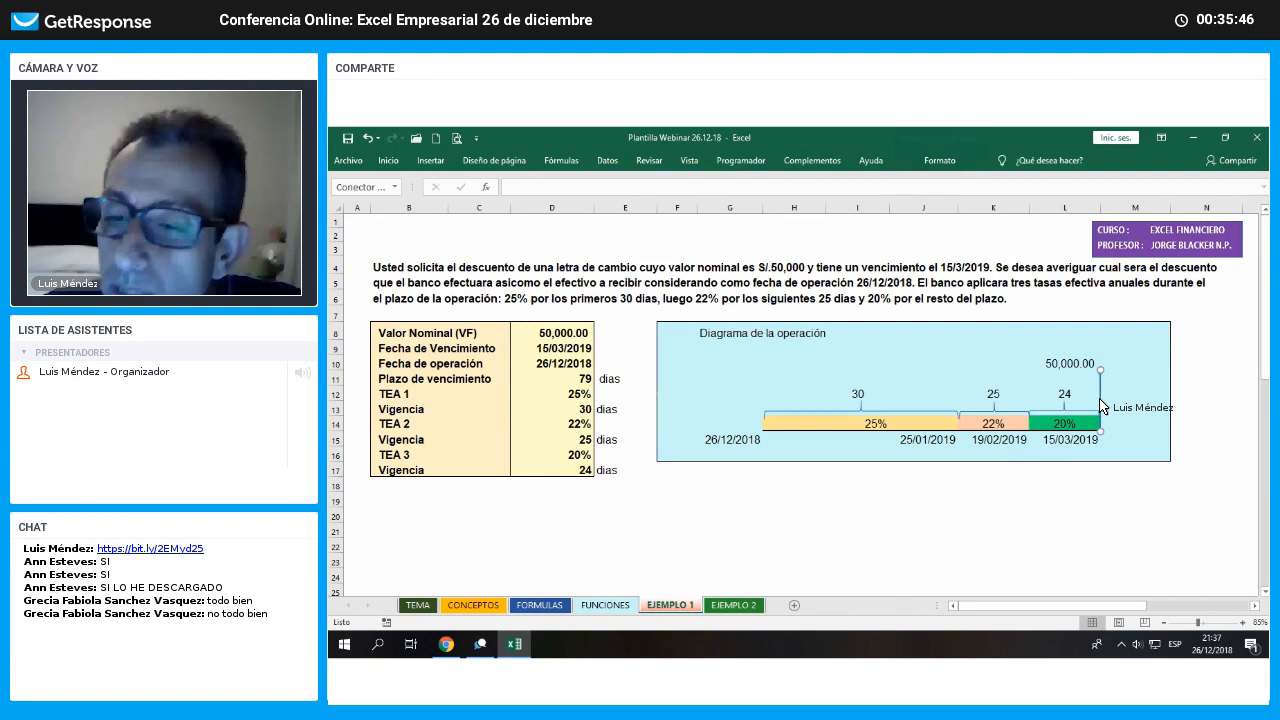
pyautogui.rightClick(1100, 402)
pyautogui.click(972, 165)
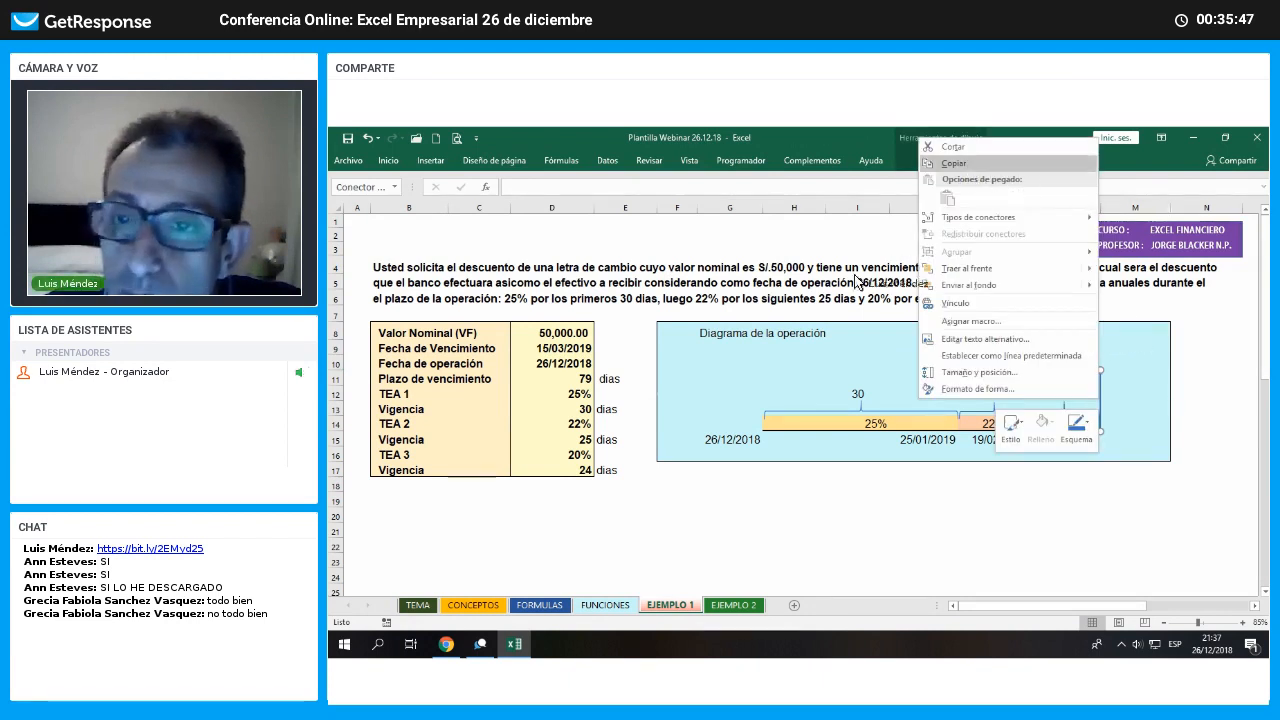
pyautogui.rightClick(792, 390)
pyautogui.click(806, 483)
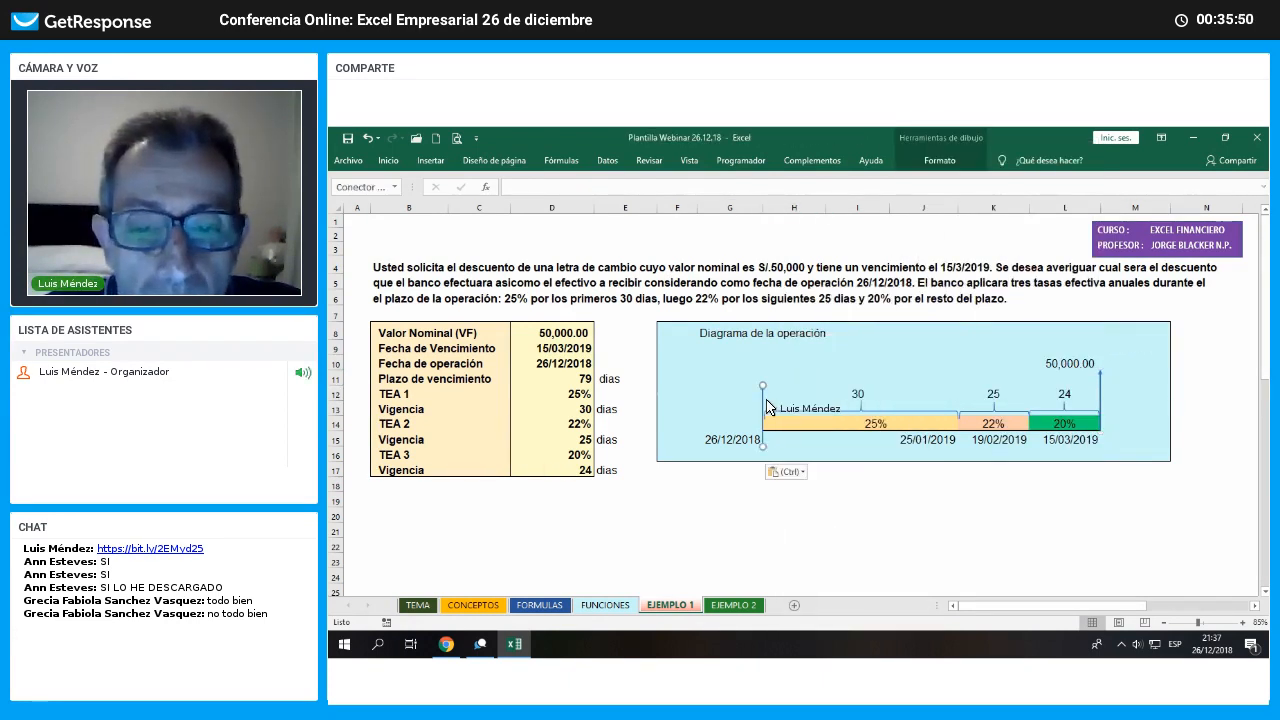
pyautogui.moveTo(762, 407); pyautogui.dragTo(764, 392)
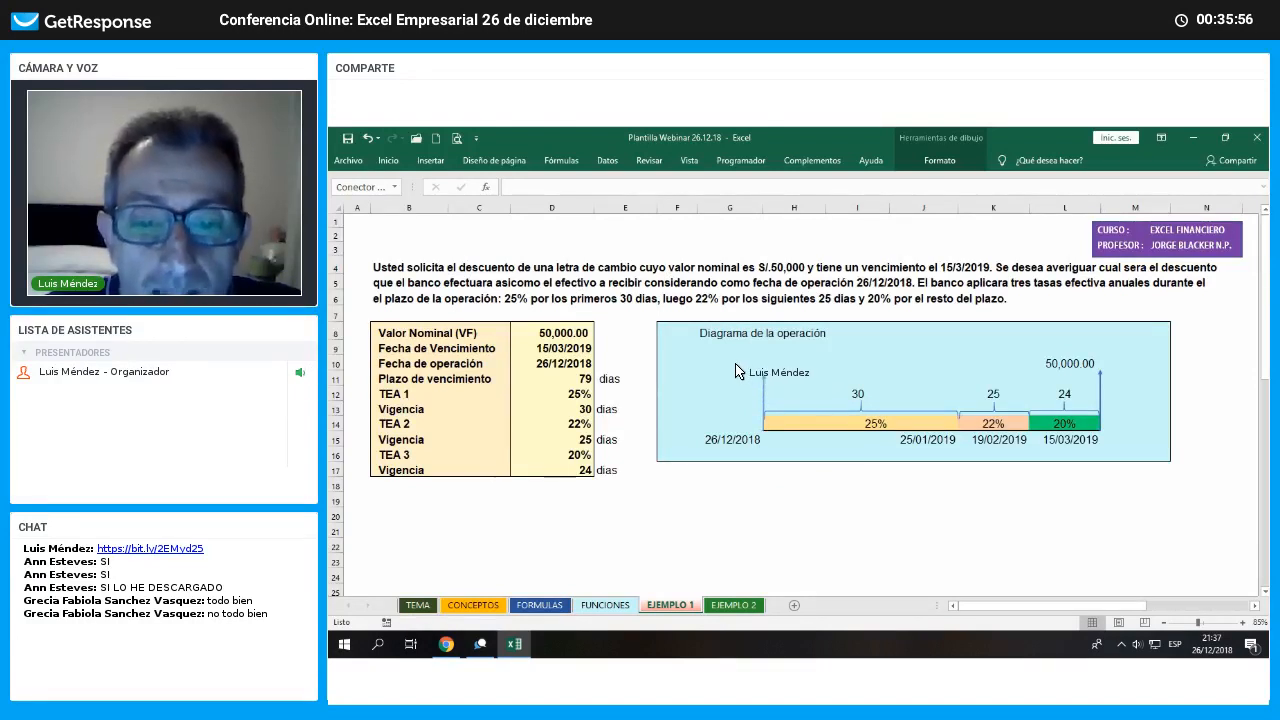
# Apply outside borders and a yellow fill to cell G10 above the arrow at the operation date
pyautogui.click(737, 365)
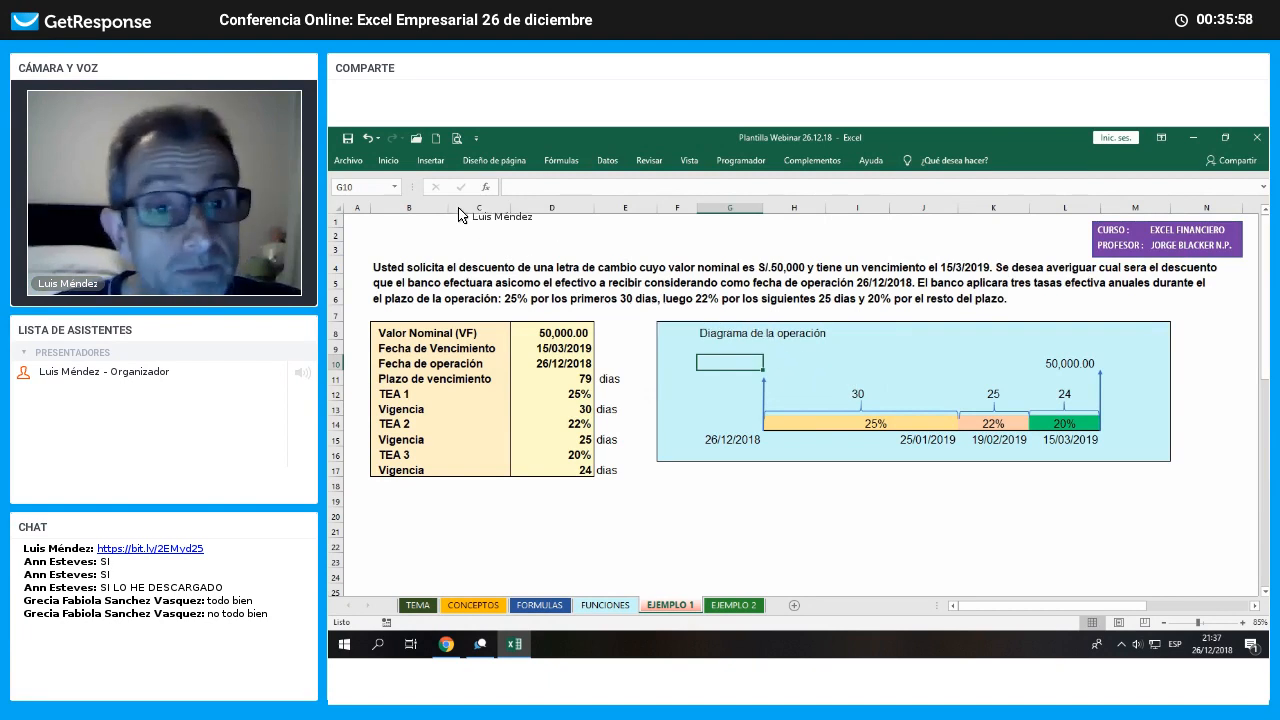
pyautogui.click(389, 165)
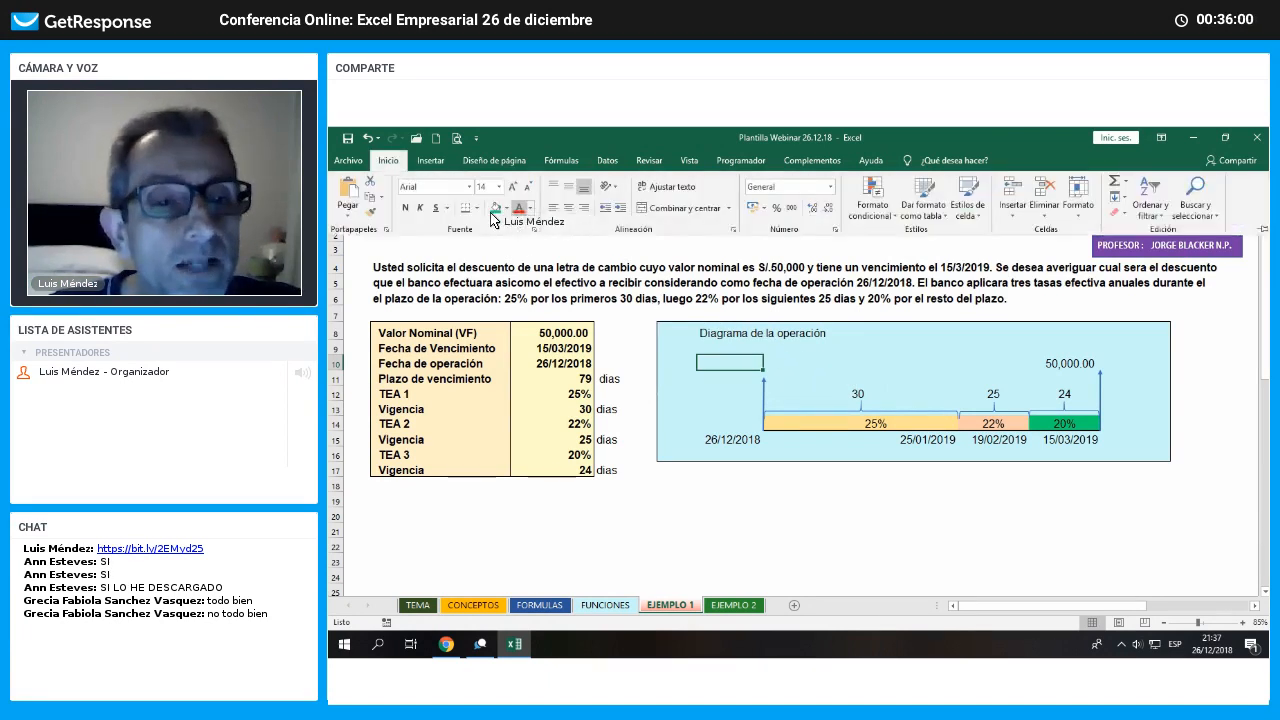
pyautogui.click(478, 210)
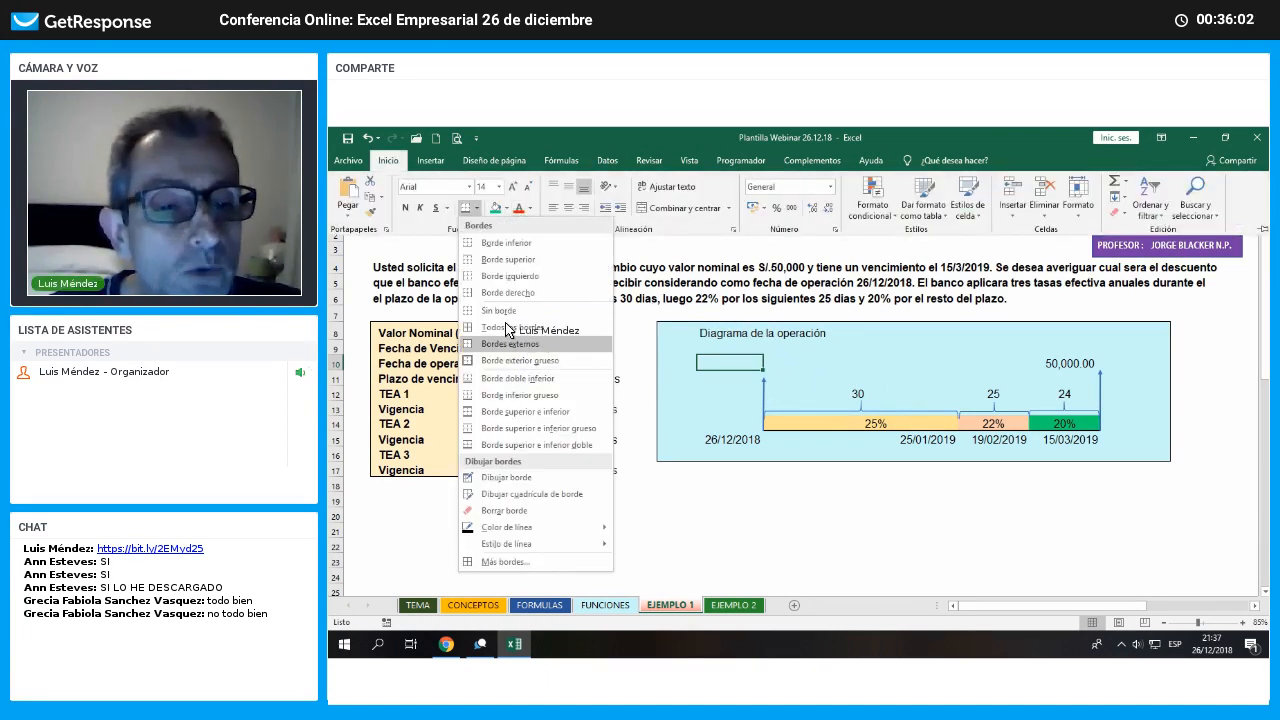
pyautogui.click(506, 345)
pyautogui.click(505, 208)
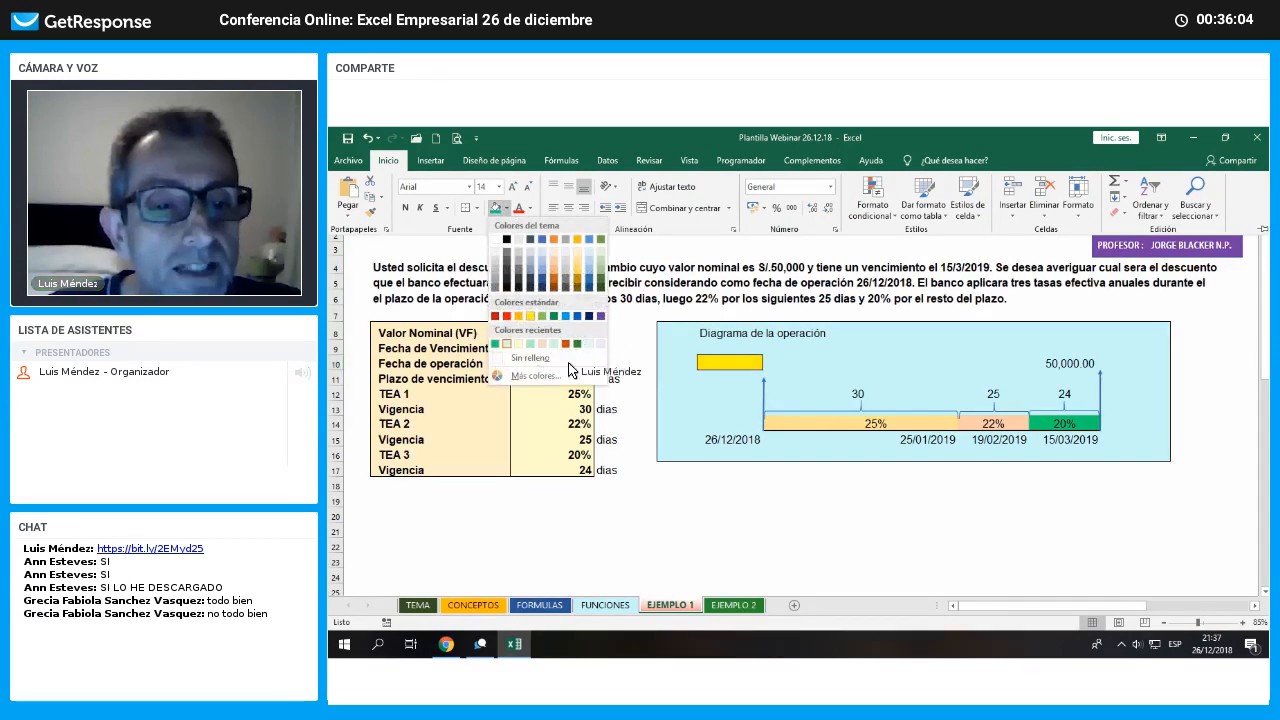
pyautogui.click(530, 344)
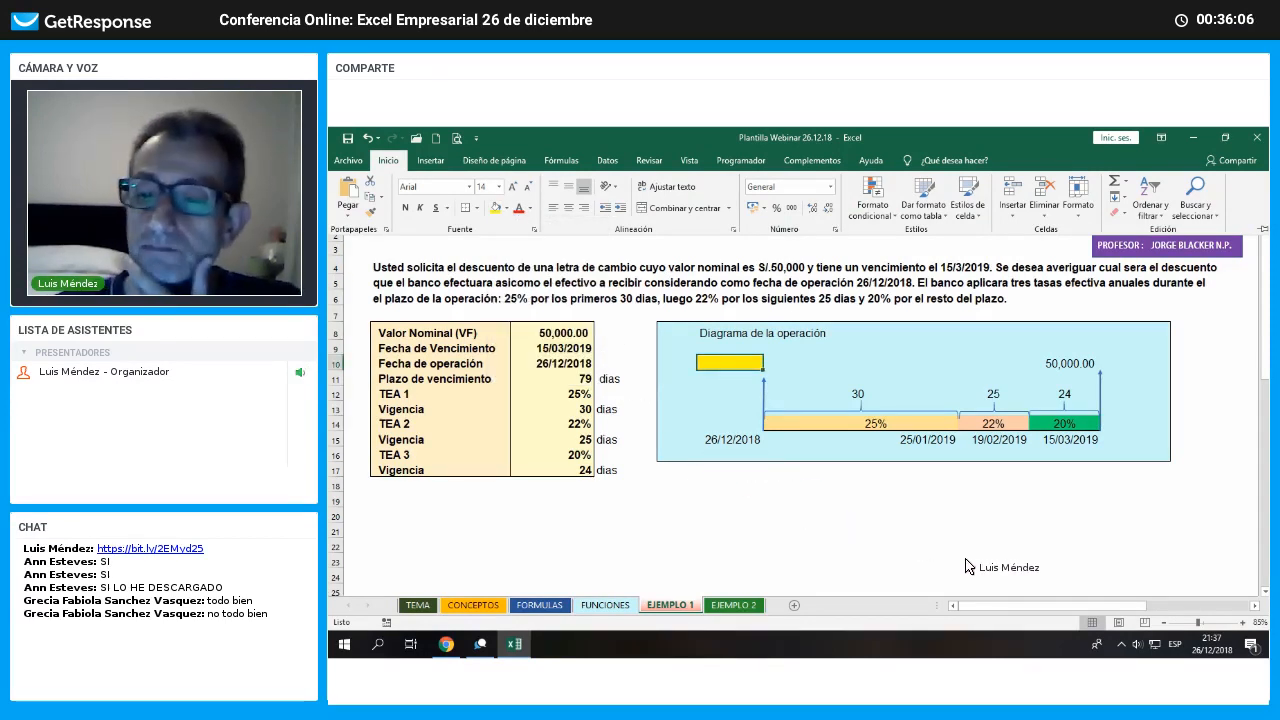
pyautogui.press('Escape')
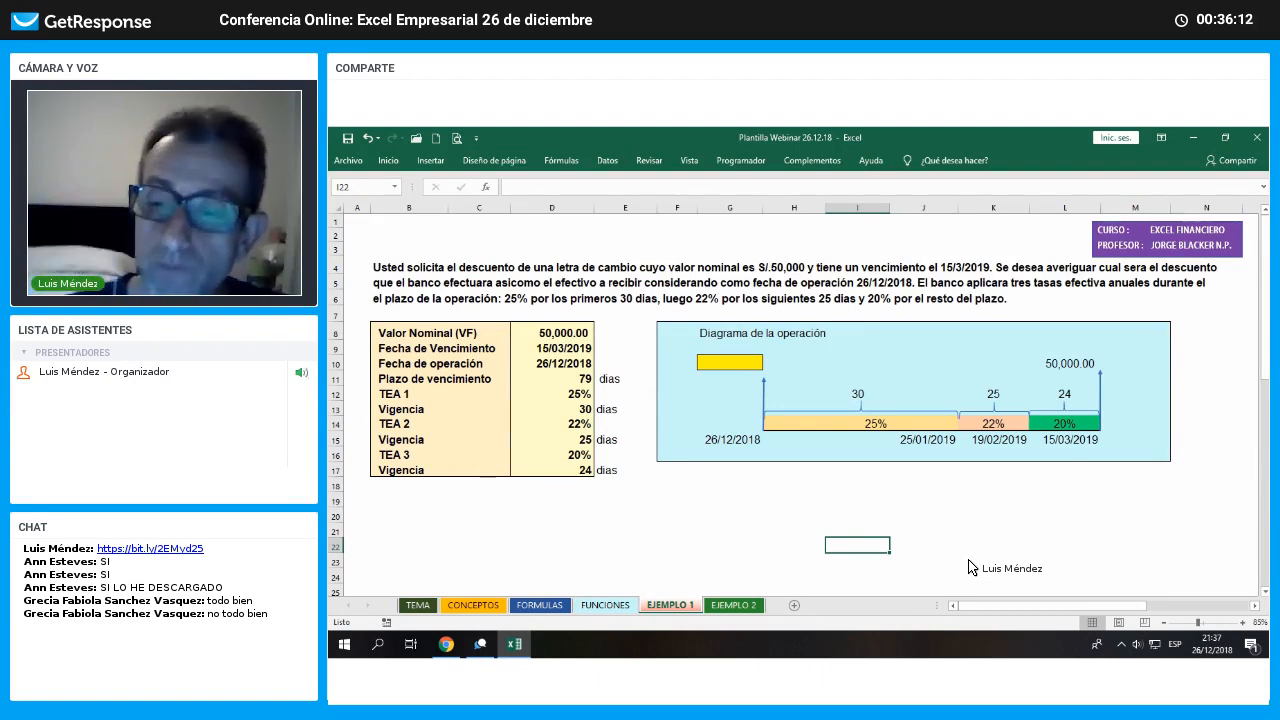
# Enter the section title "Liquidacion de intereses adelantados" in cell F18 below the diagram
pyautogui.click(1091, 366)
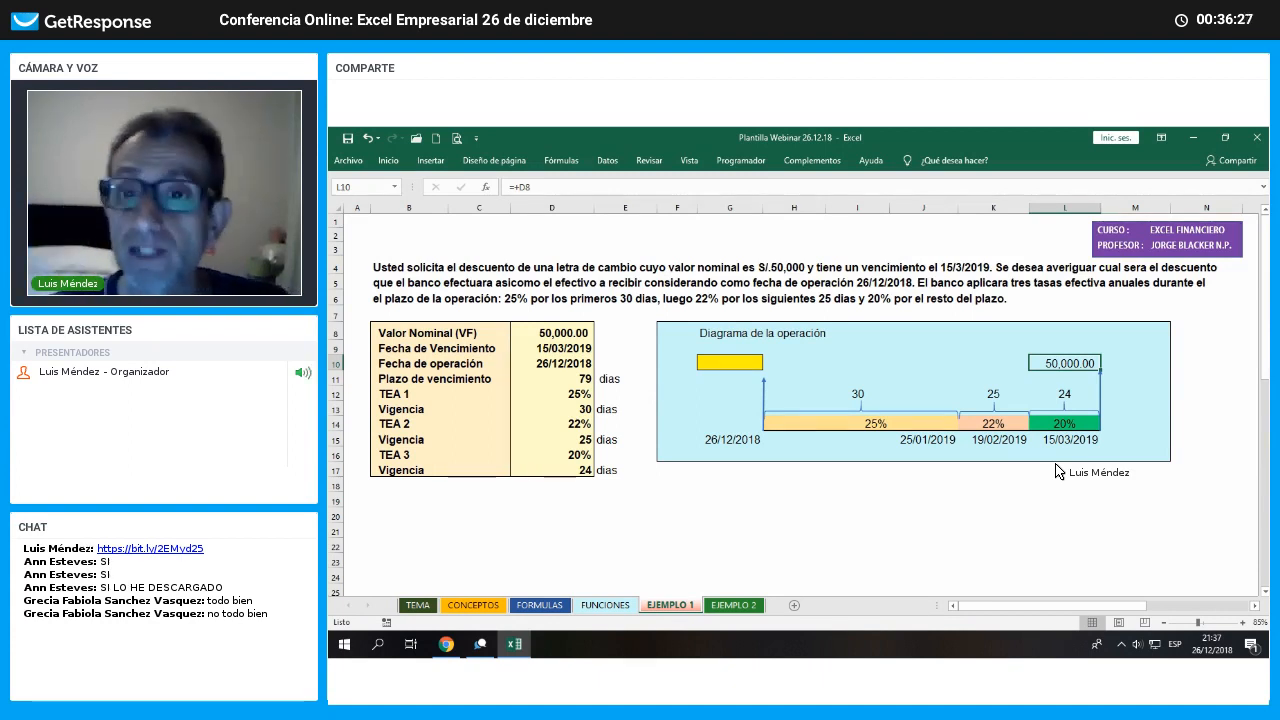
pyautogui.click(676, 485)
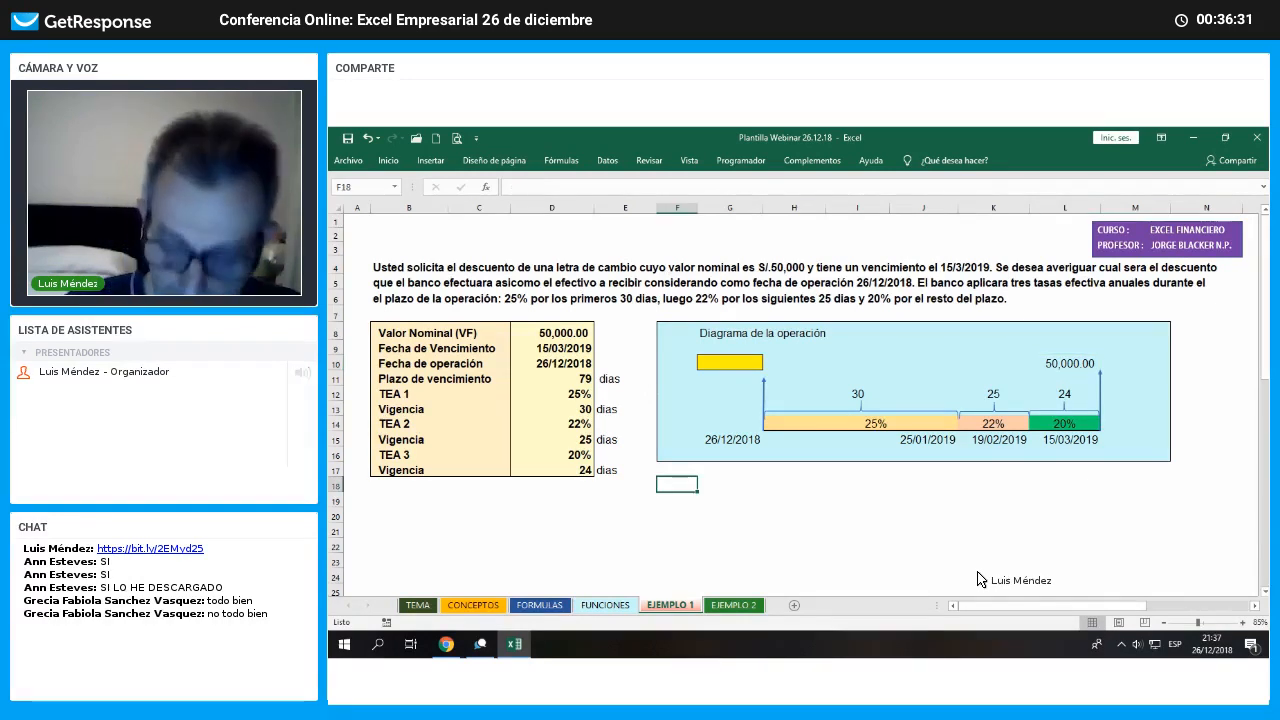
pyautogui.write('L')
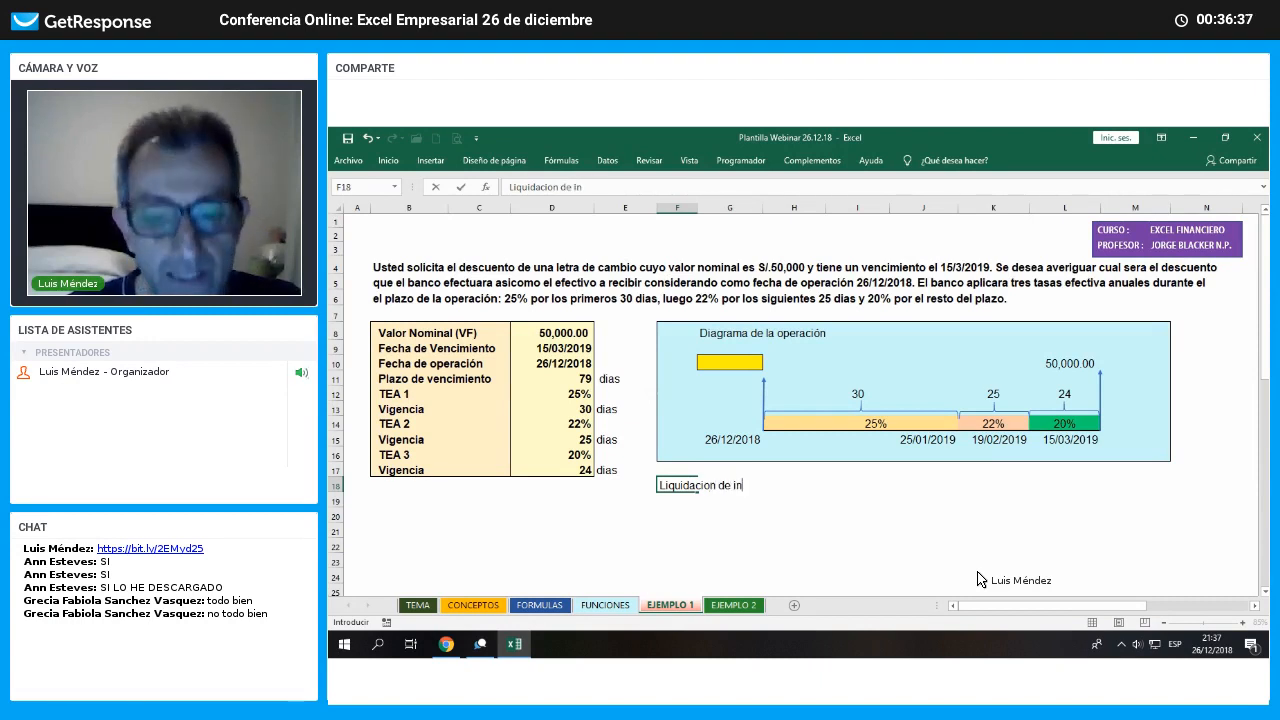
pyautogui.write('iquidacion de intereses ad')
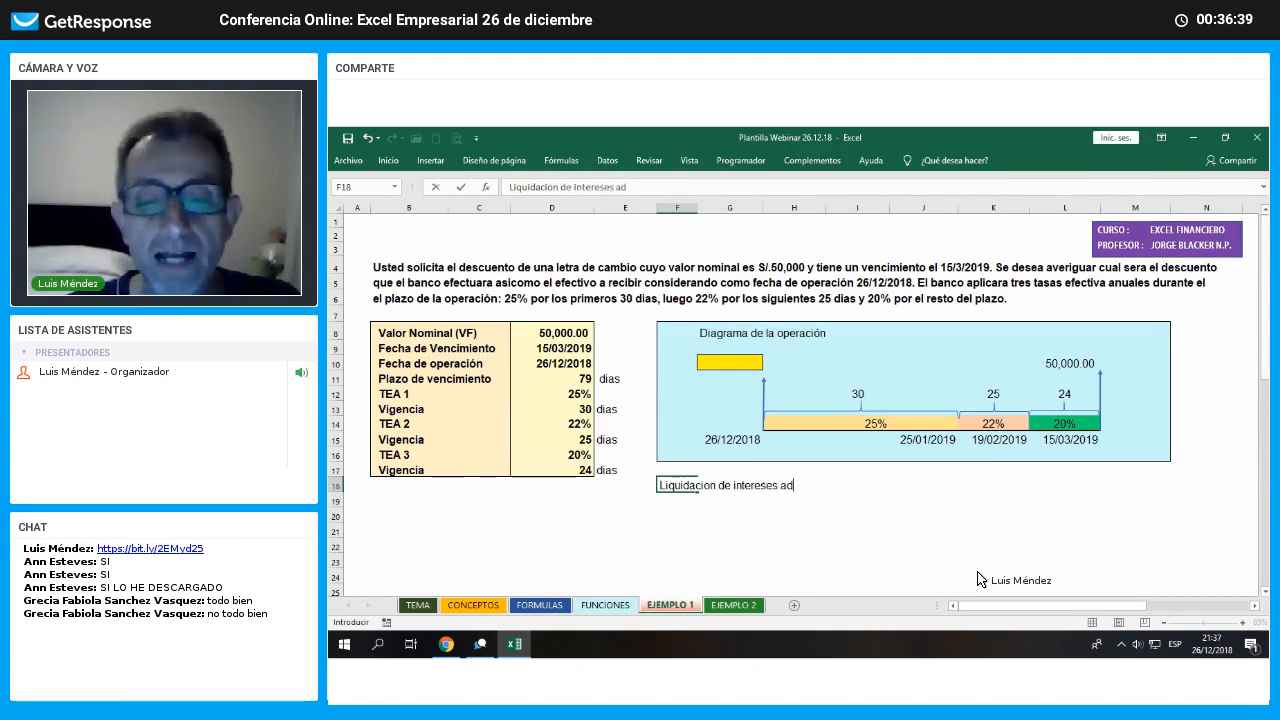
pyautogui.write('elantados')
pyautogui.press('Return')
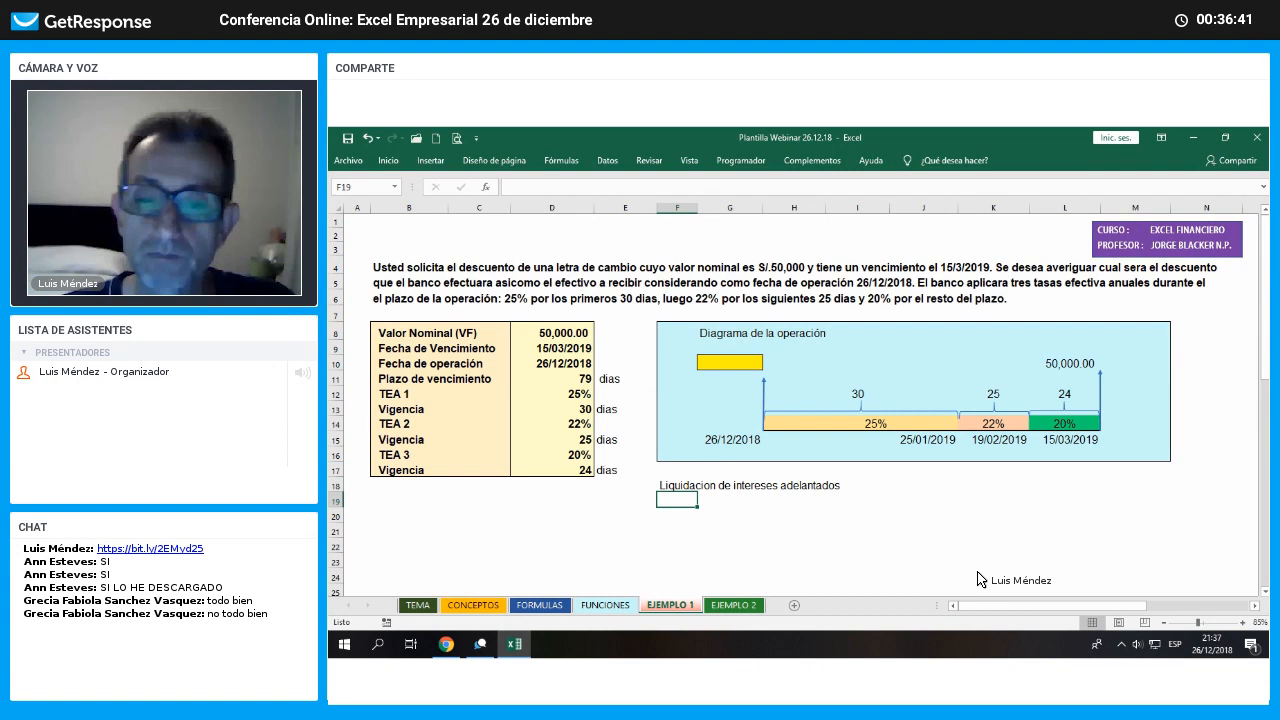
# Enter the column heading "1er periodo" in cell J19
pyautogui.click(1090, 548)
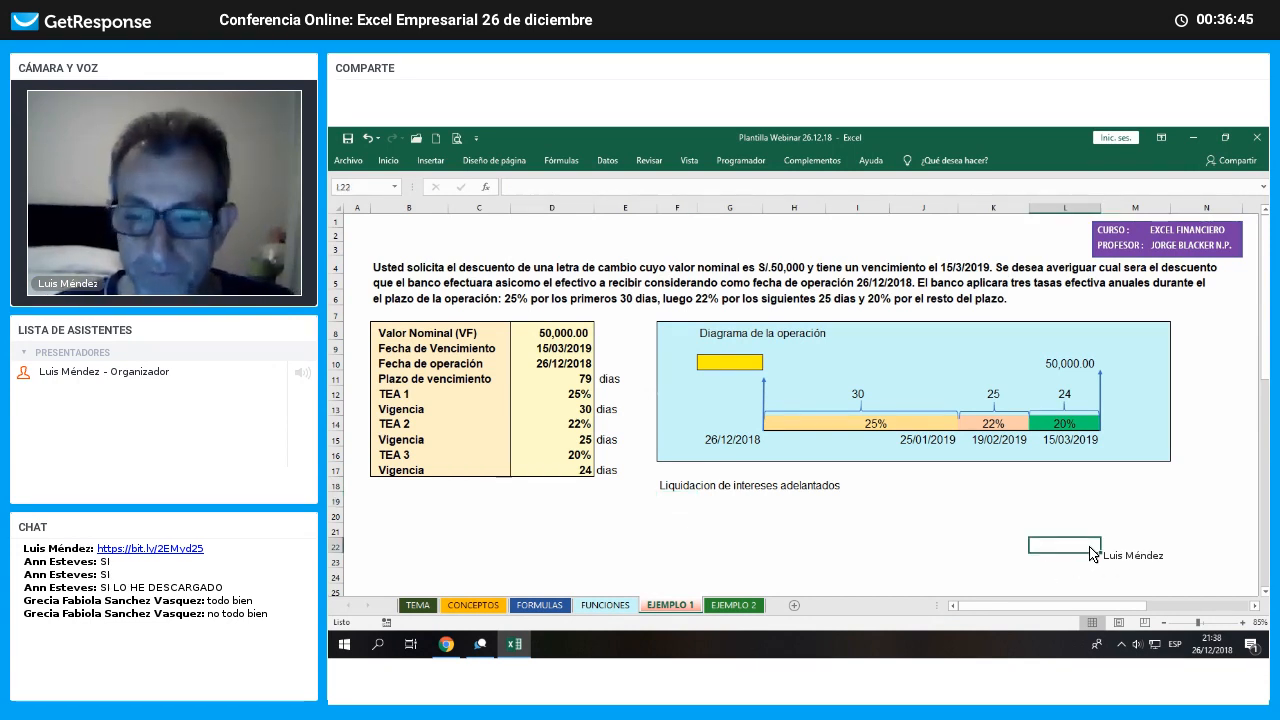
pyautogui.press('Left')
pyautogui.press('Left')
pyautogui.press('Left')
pyautogui.press('Left')
pyautogui.press('Left')
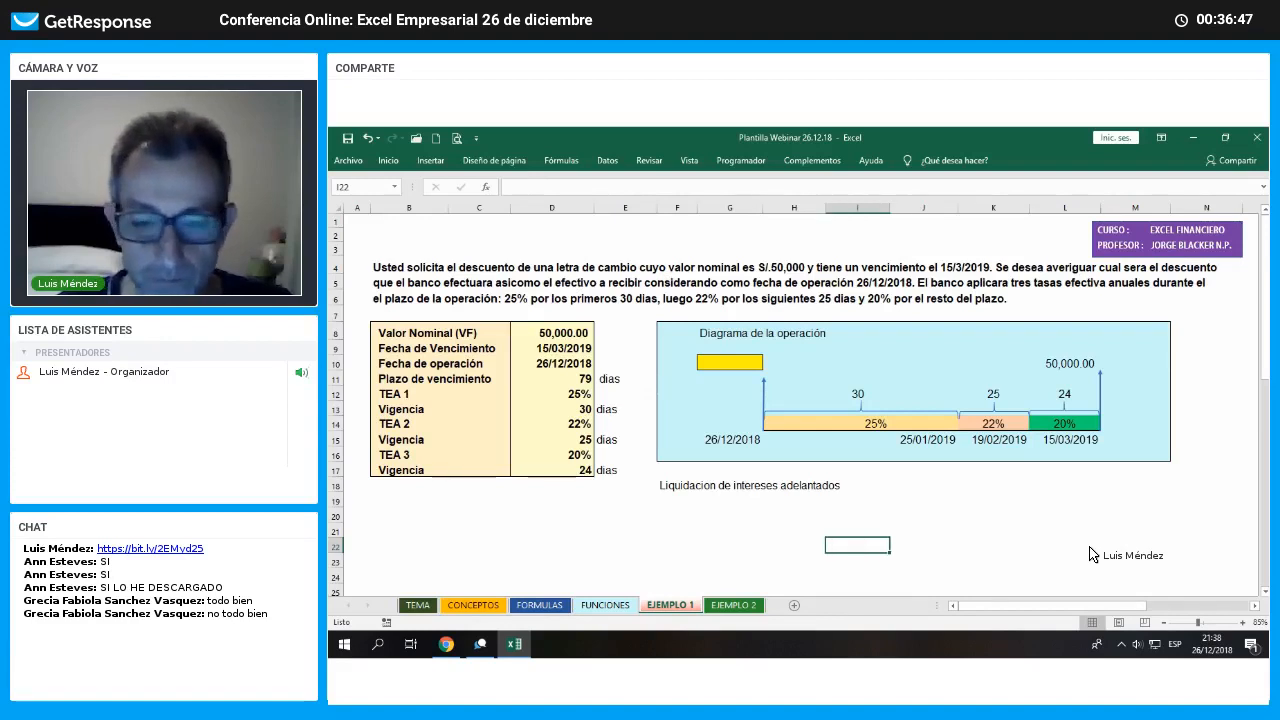
pyautogui.press('Up')
pyautogui.press('Up')
pyautogui.press('Up')
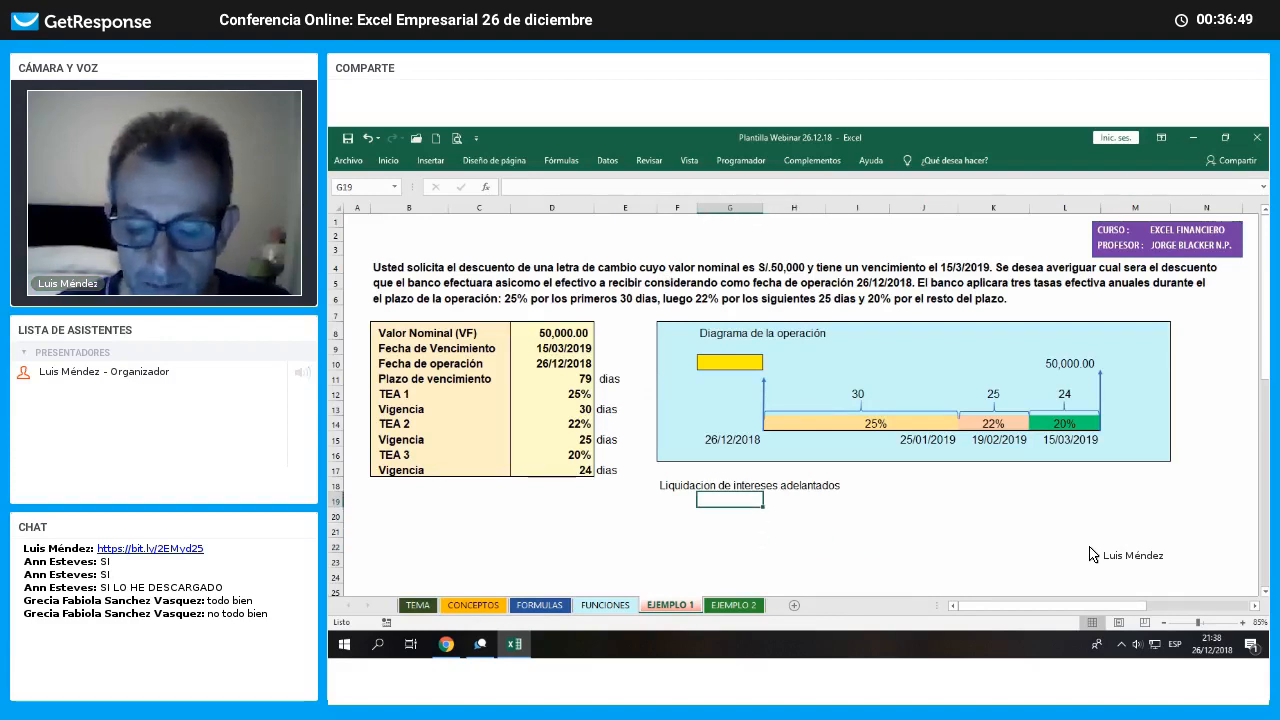
pyautogui.press('Right')
pyautogui.press('Right')
pyautogui.press('Right')
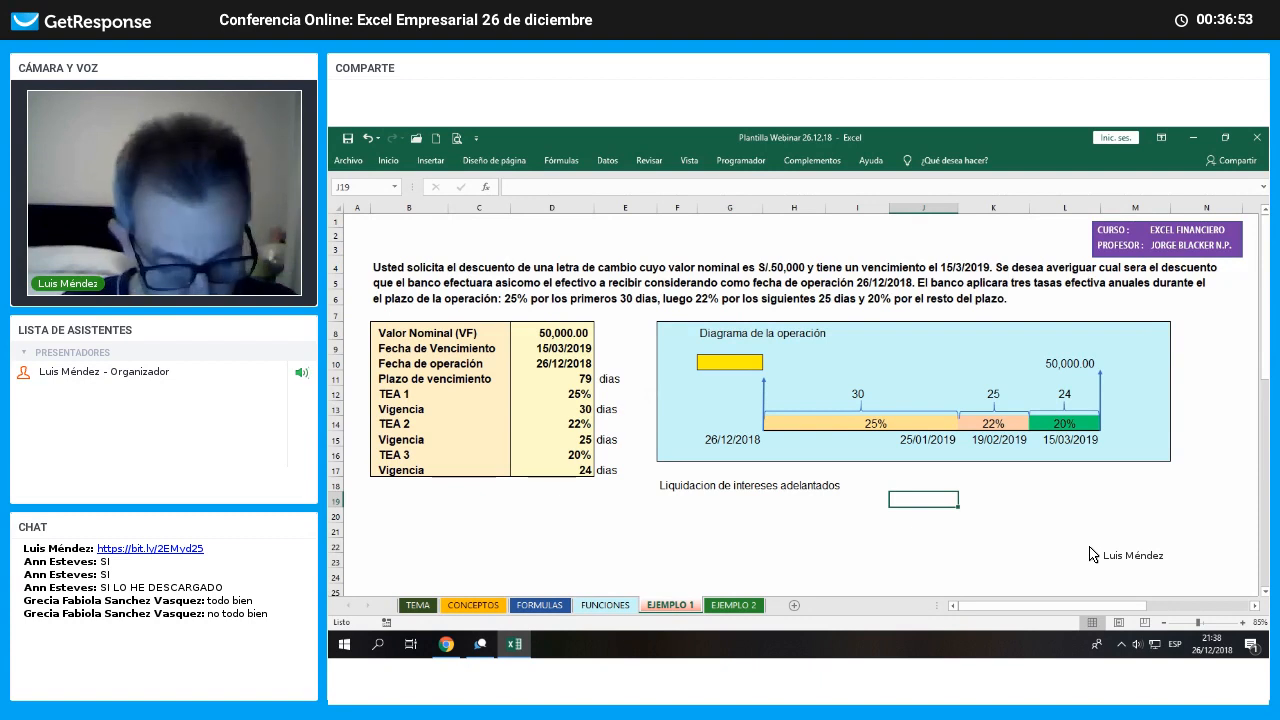
pyautogui.write('1er periodo')
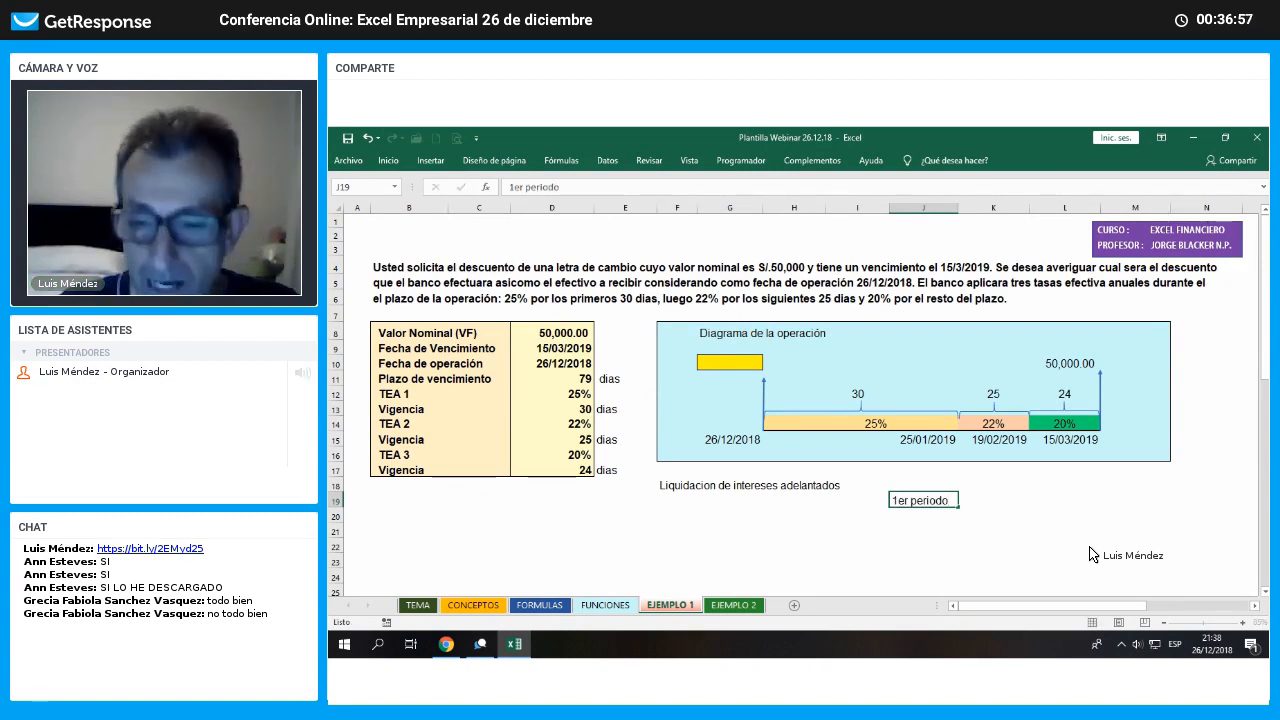
# Enter the column heading "2o periodo" in cell K19
pyautogui.press('Right')
pyautogui.write('2')
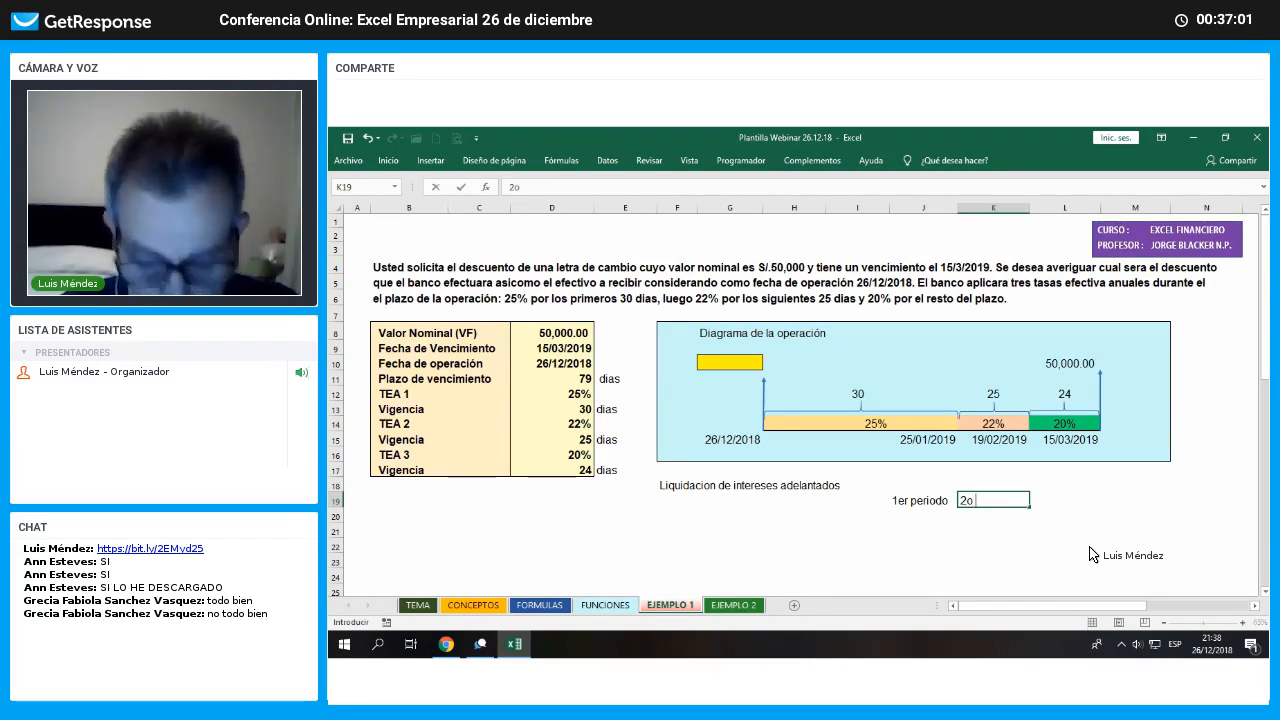
pyautogui.press('BackSpace')
pyautogui.press('BackSpace')
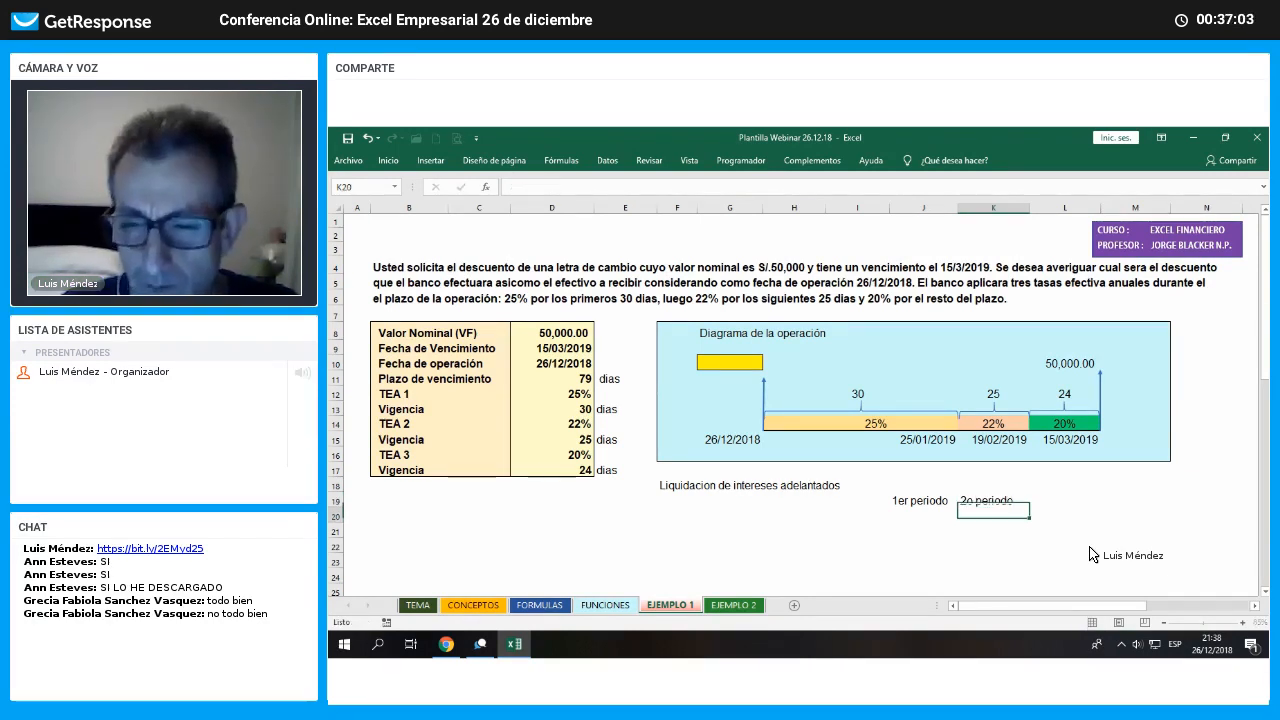
pyautogui.press('Right')
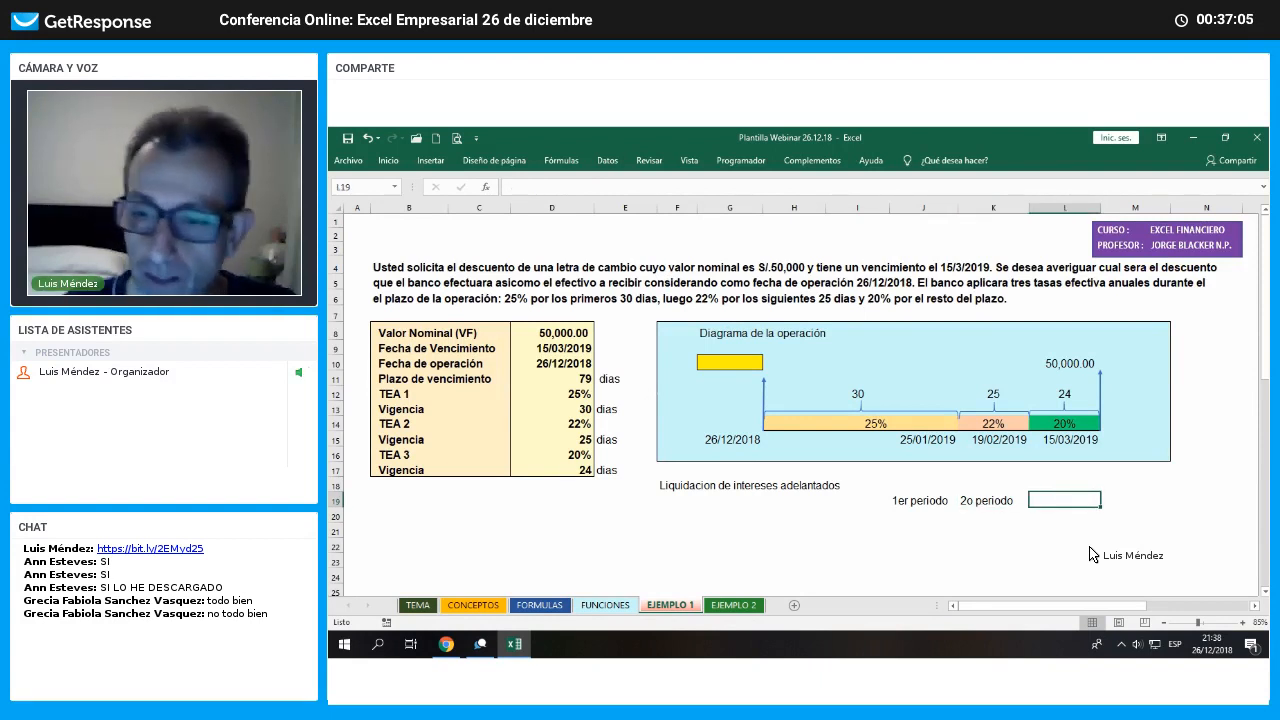
pyautogui.click(916, 424)
pyautogui.moveTo(783, 425); pyautogui.dragTo(940, 427)
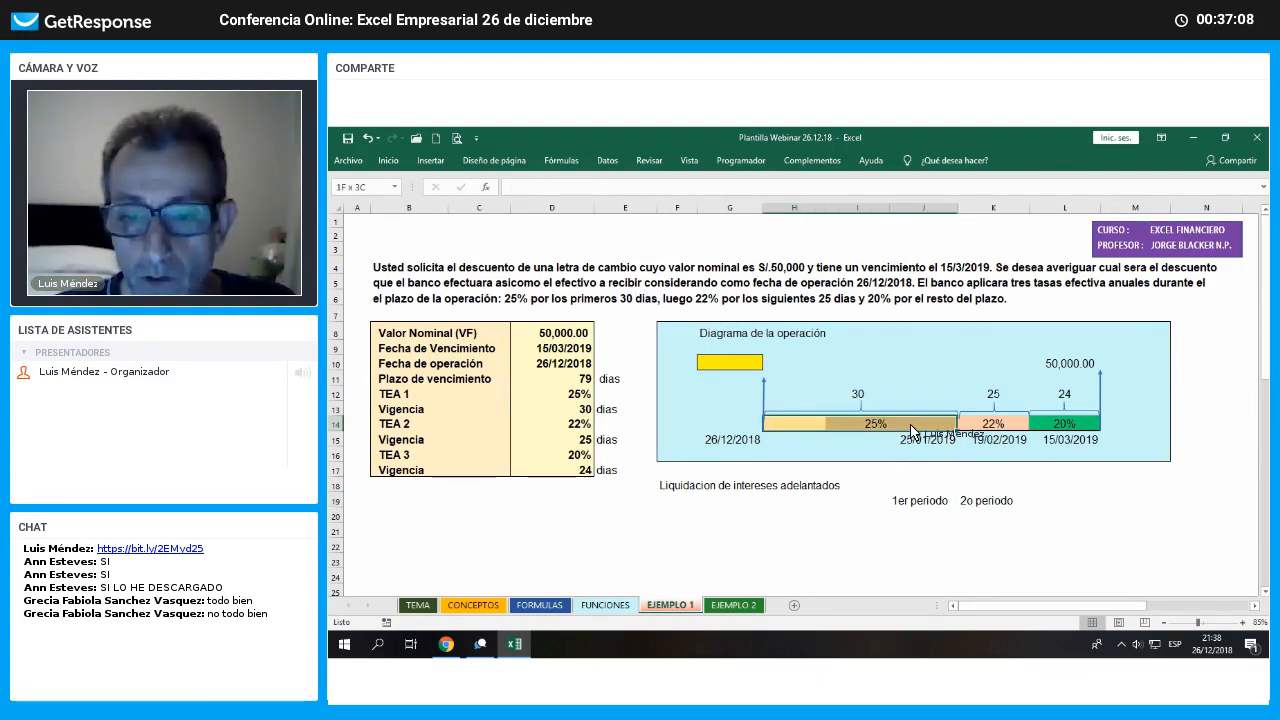
pyautogui.click(984, 429)
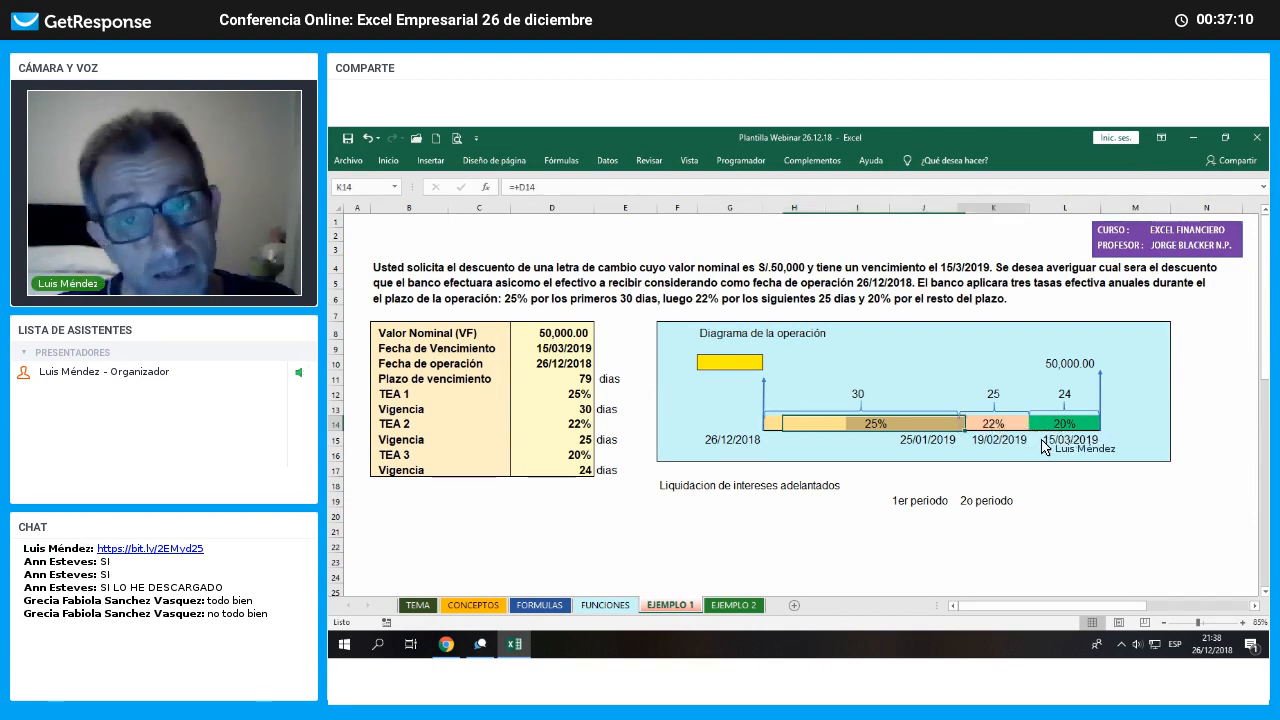
pyautogui.click(1014, 422)
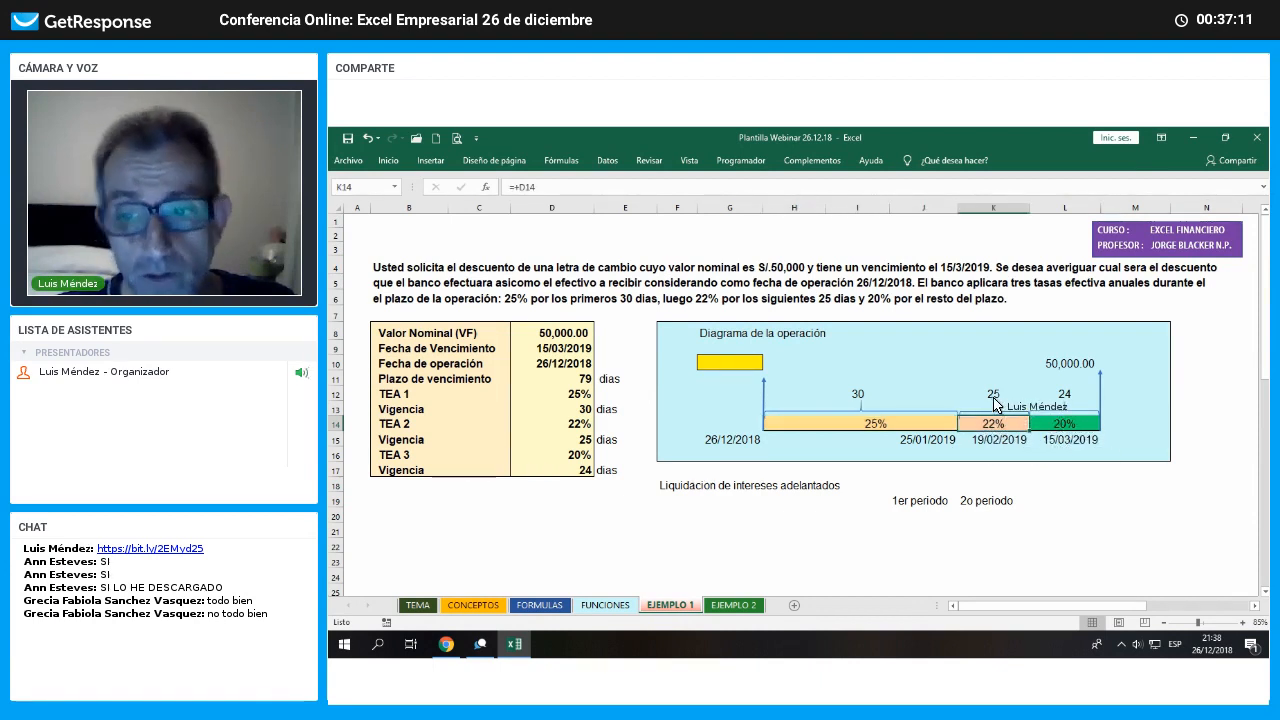
# Enter the column heading "3er periodo" in cell L19
pyautogui.click(1083, 503)
pyautogui.write('3er period')
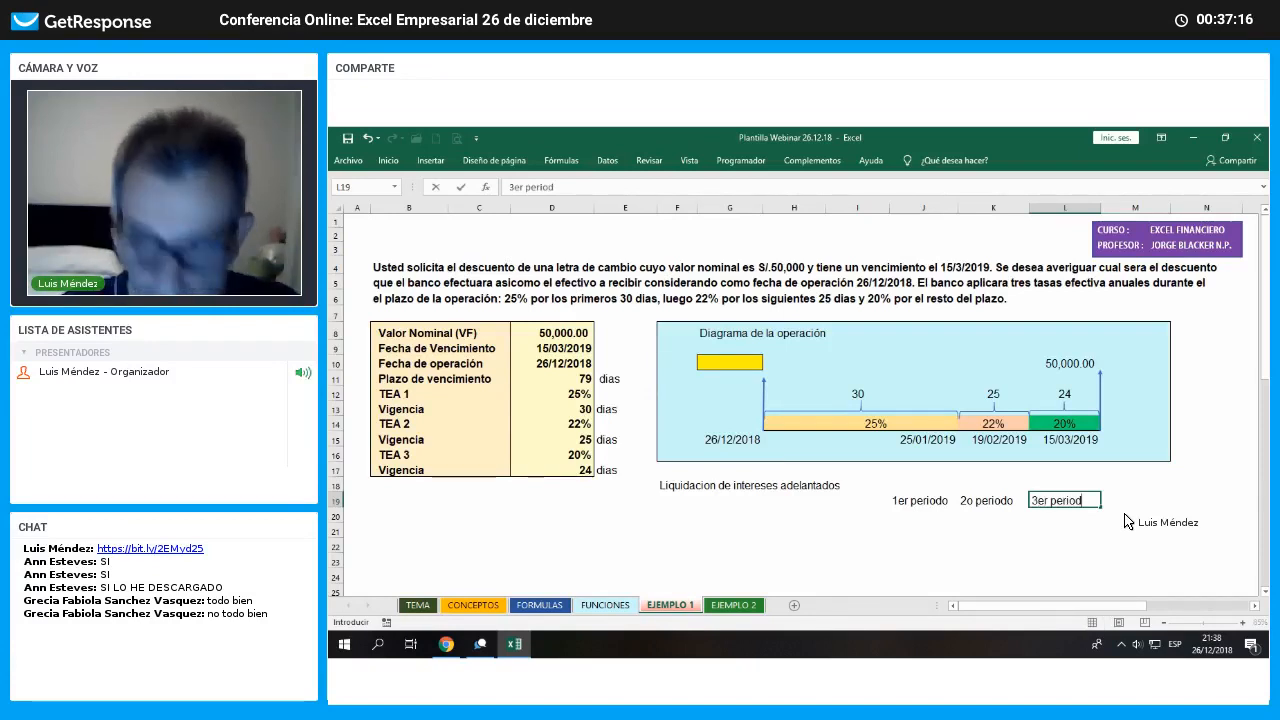
pyautogui.write('o')
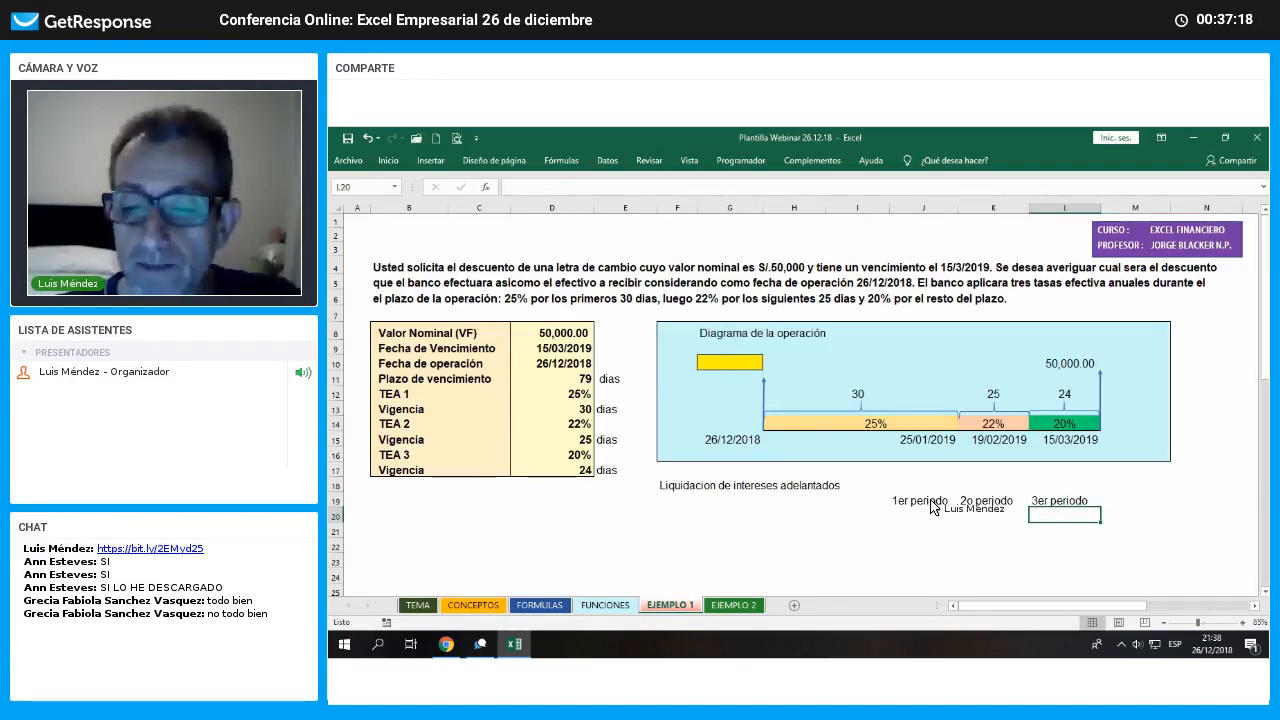
# Apply all borders, centred alignment and a light green fill to the period headings in J19:L19
pyautogui.moveTo(935, 502); pyautogui.dragTo(1068, 506)
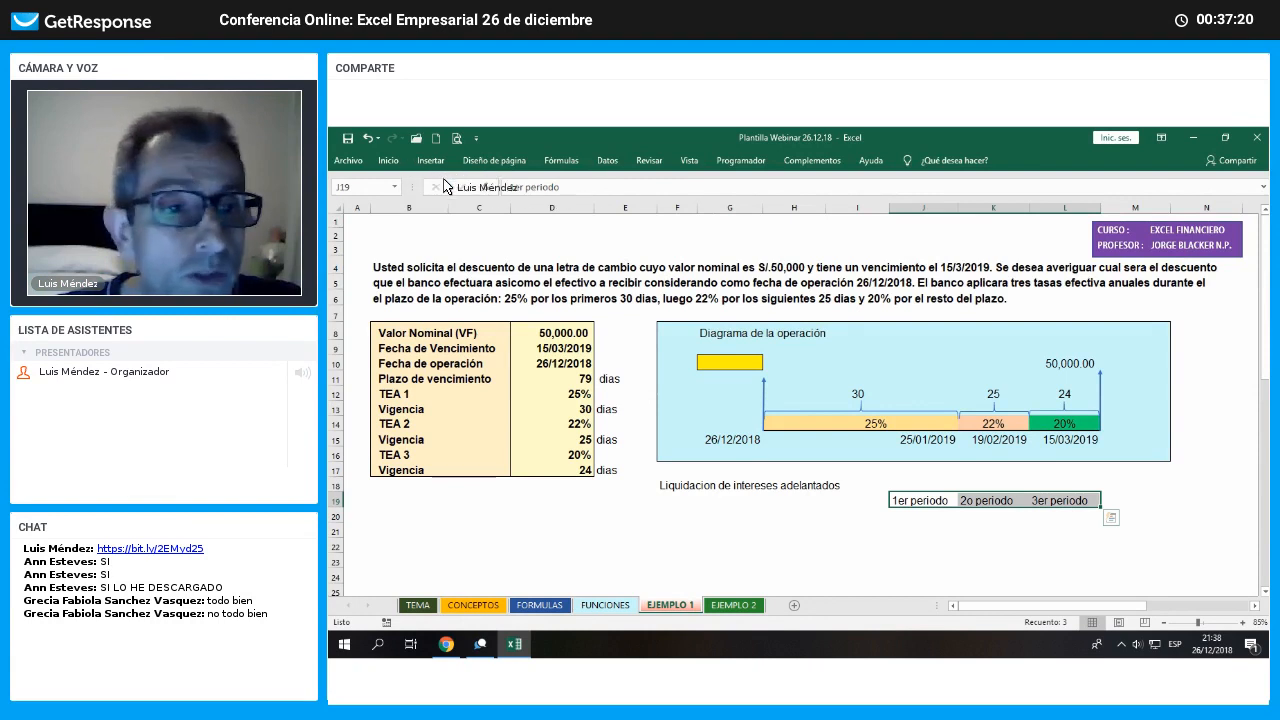
pyautogui.click(388, 160)
pyautogui.click(476, 208)
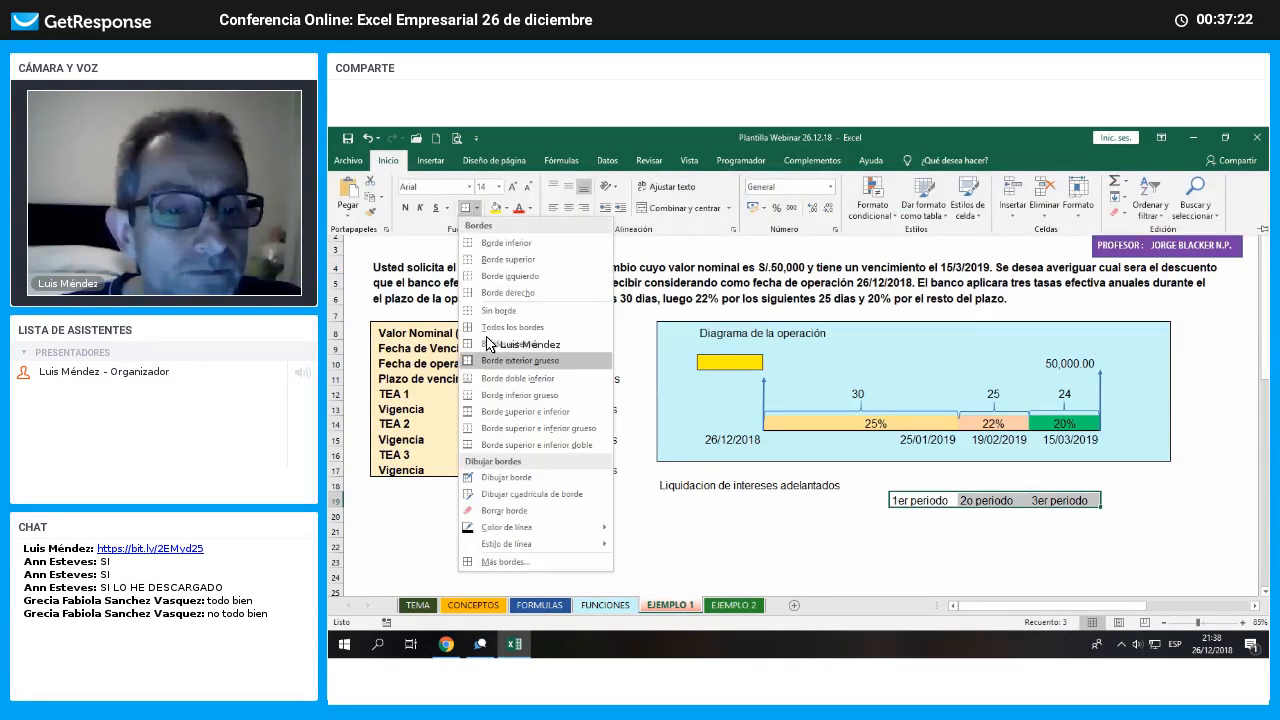
pyautogui.click(535, 334)
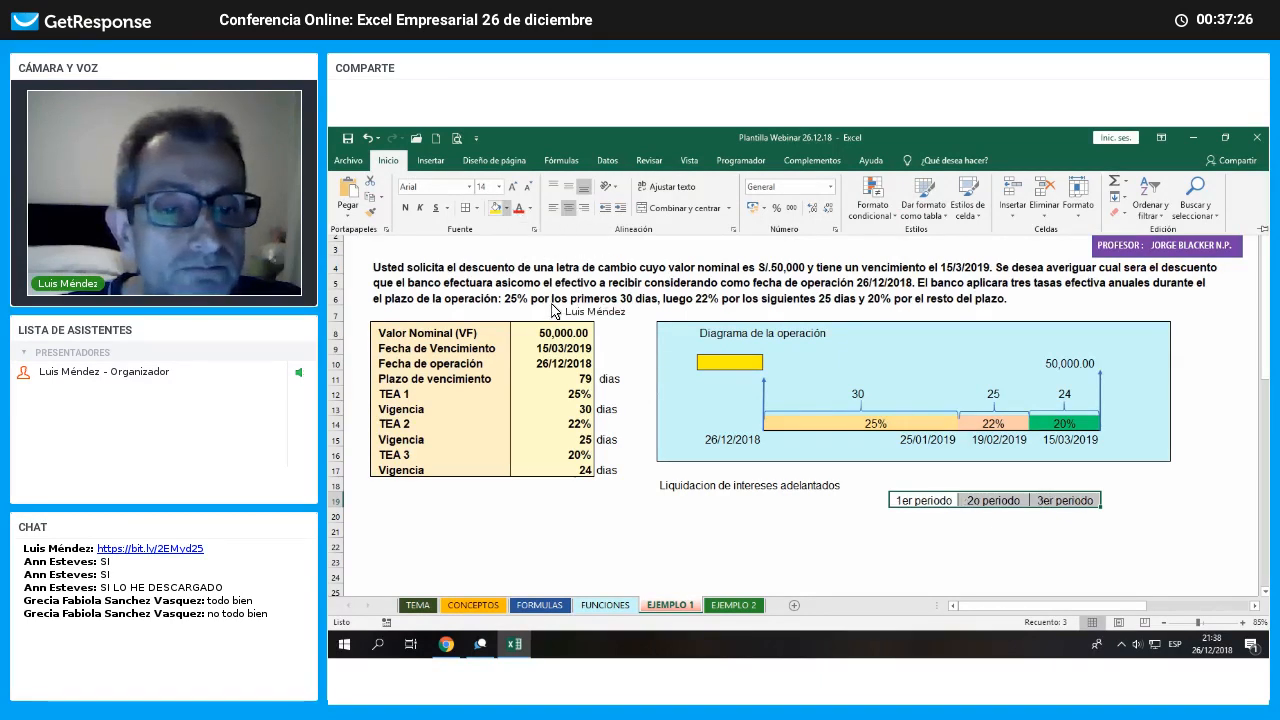
pyautogui.click(506, 208)
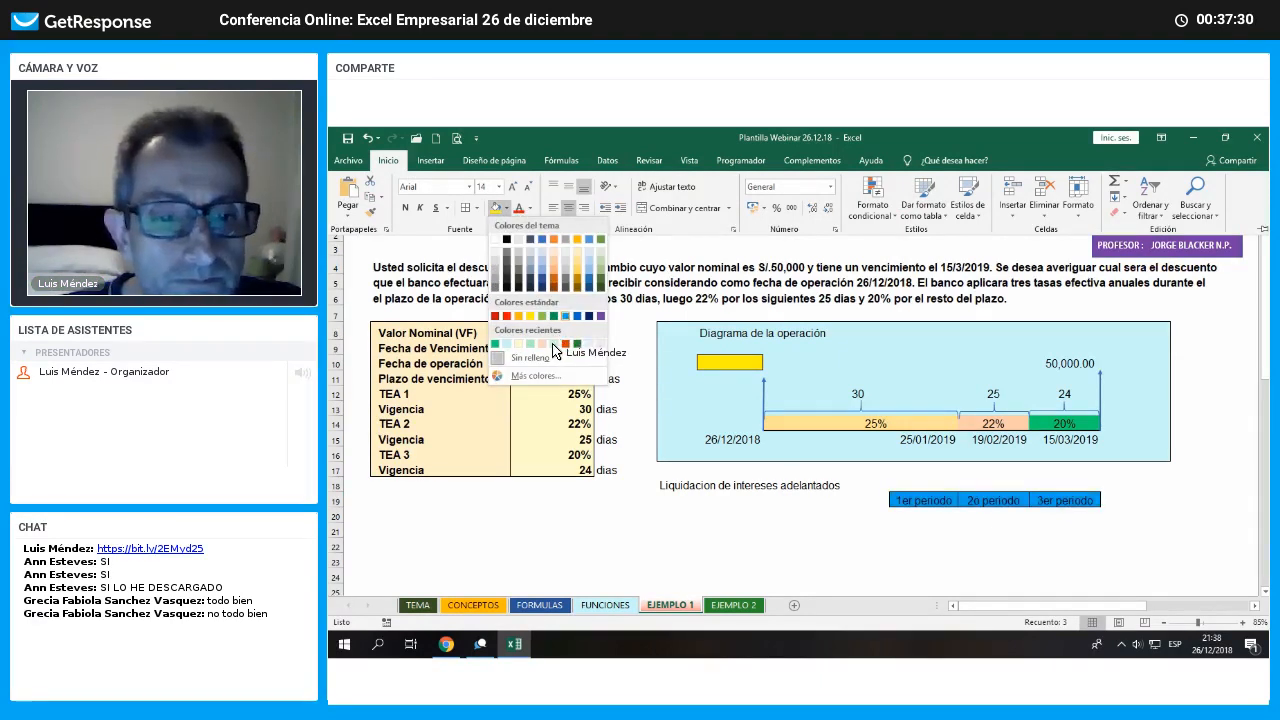
pyautogui.click(554, 345)
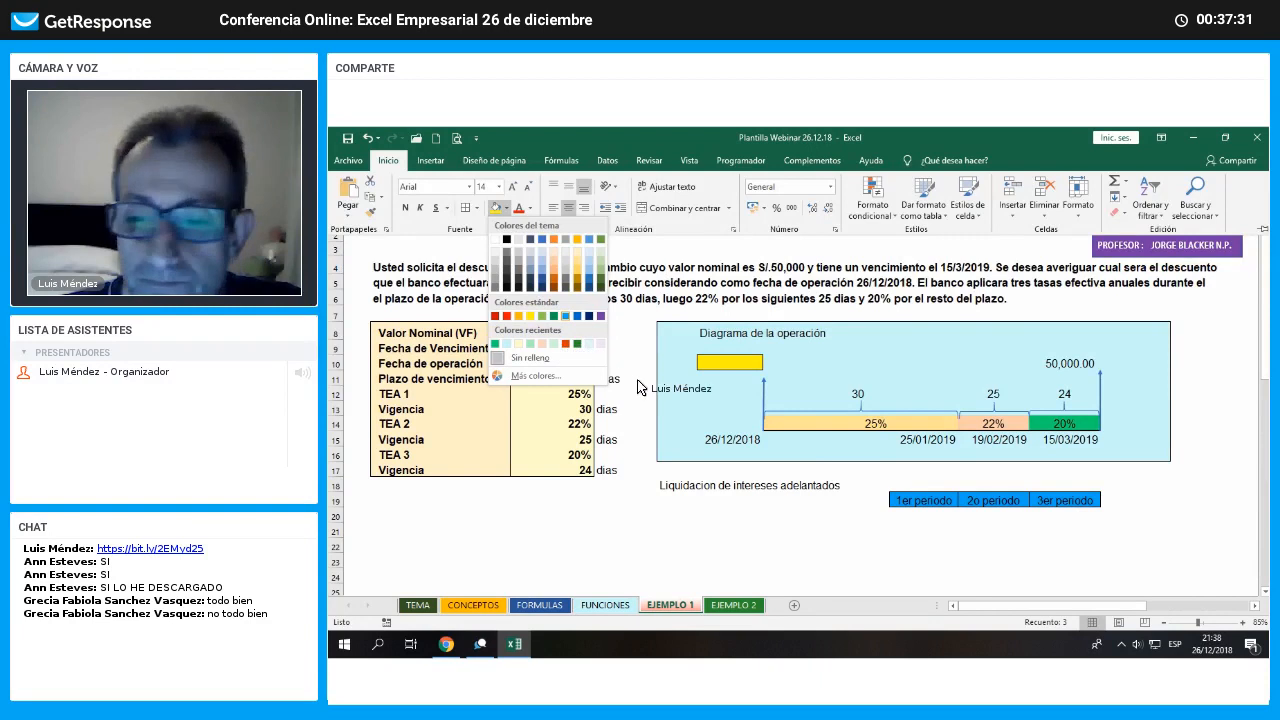
pyautogui.click(870, 550)
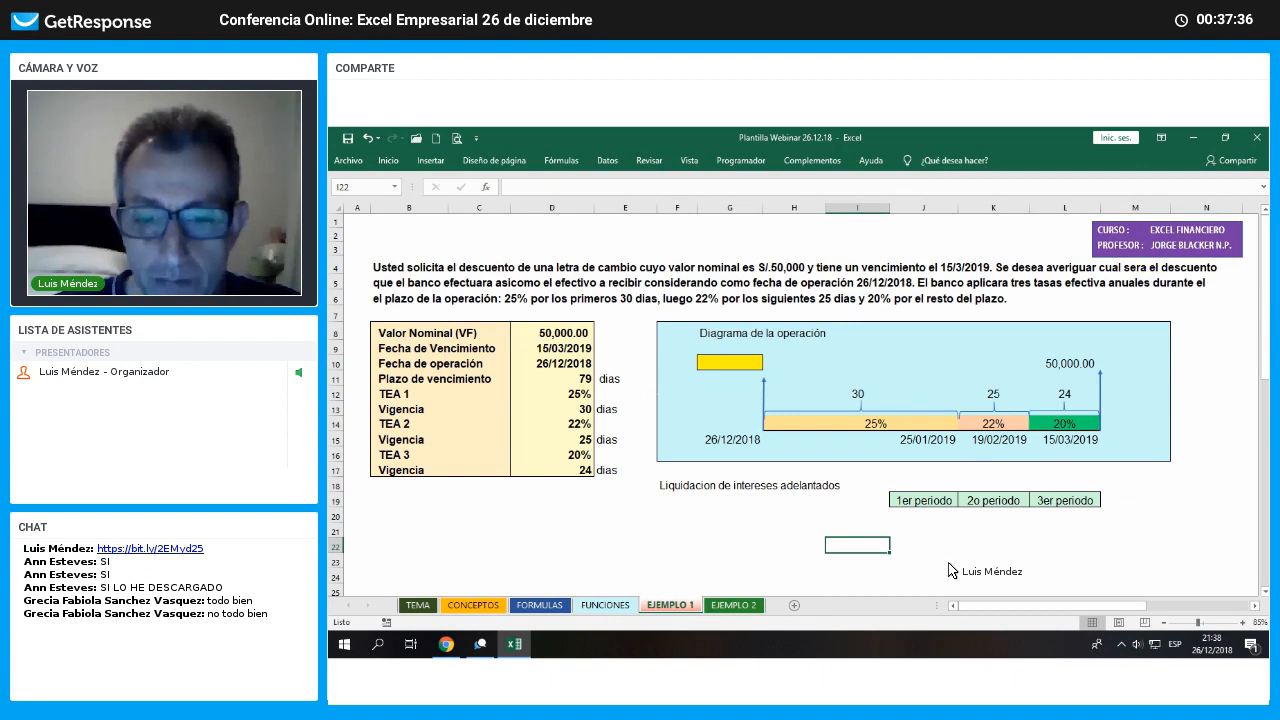
# Enter the row label "Valor Nominal" in cell F20 below the settlement title
pyautogui.press('Up')
pyautogui.press('Up')
pyautogui.press('Left')
pyautogui.press('Left')
pyautogui.press('Left')
pyautogui.press('Right')
pyautogui.press('Right')
pyautogui.press('Right')
pyautogui.press('Right')
pyautogui.press('Left')
pyautogui.press('Left')
pyautogui.press('Left')
pyautogui.press('Left')
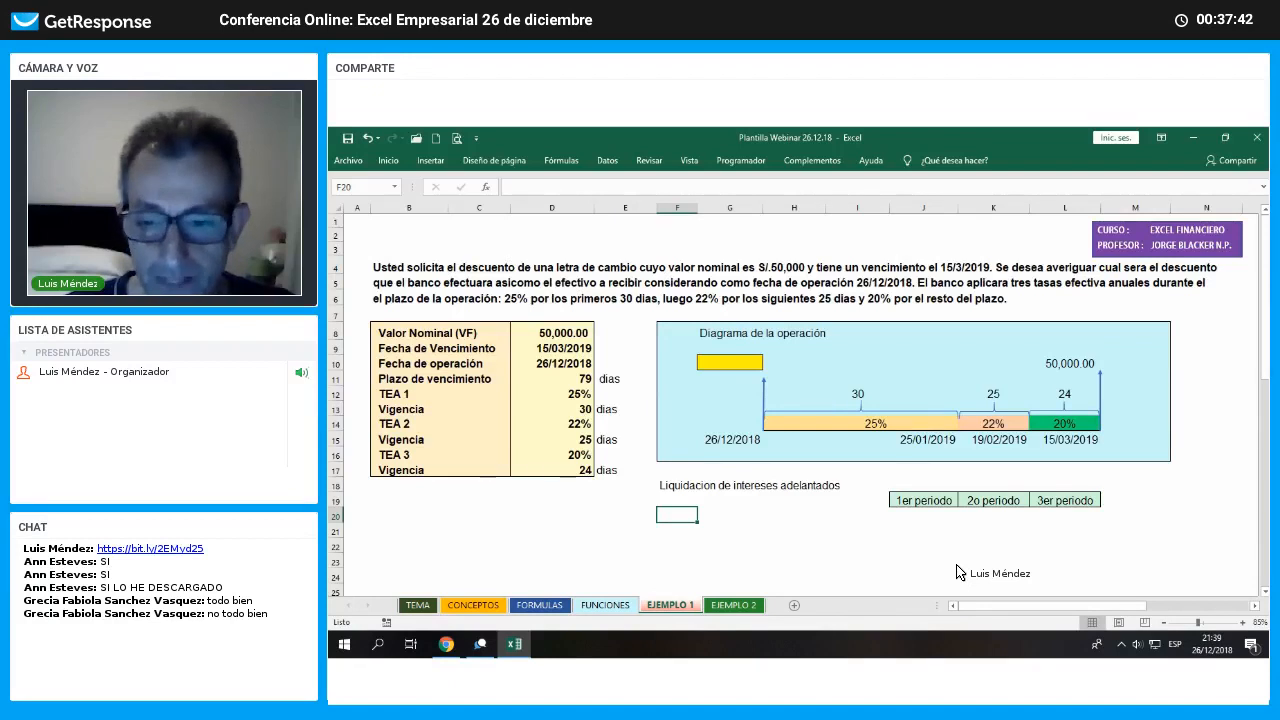
pyautogui.write('V')
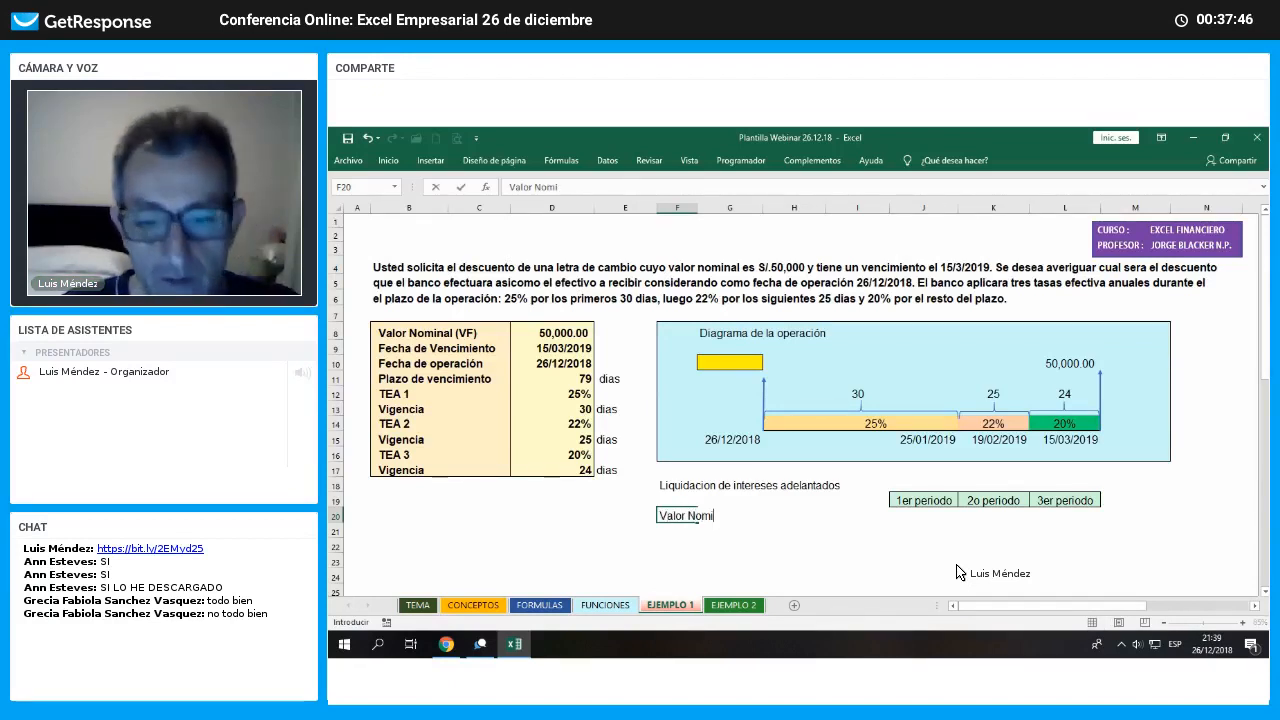
pyautogui.write('al')
pyautogui.press('Tab')
pyautogui.press('Tab')
pyautogui.press('Tab')
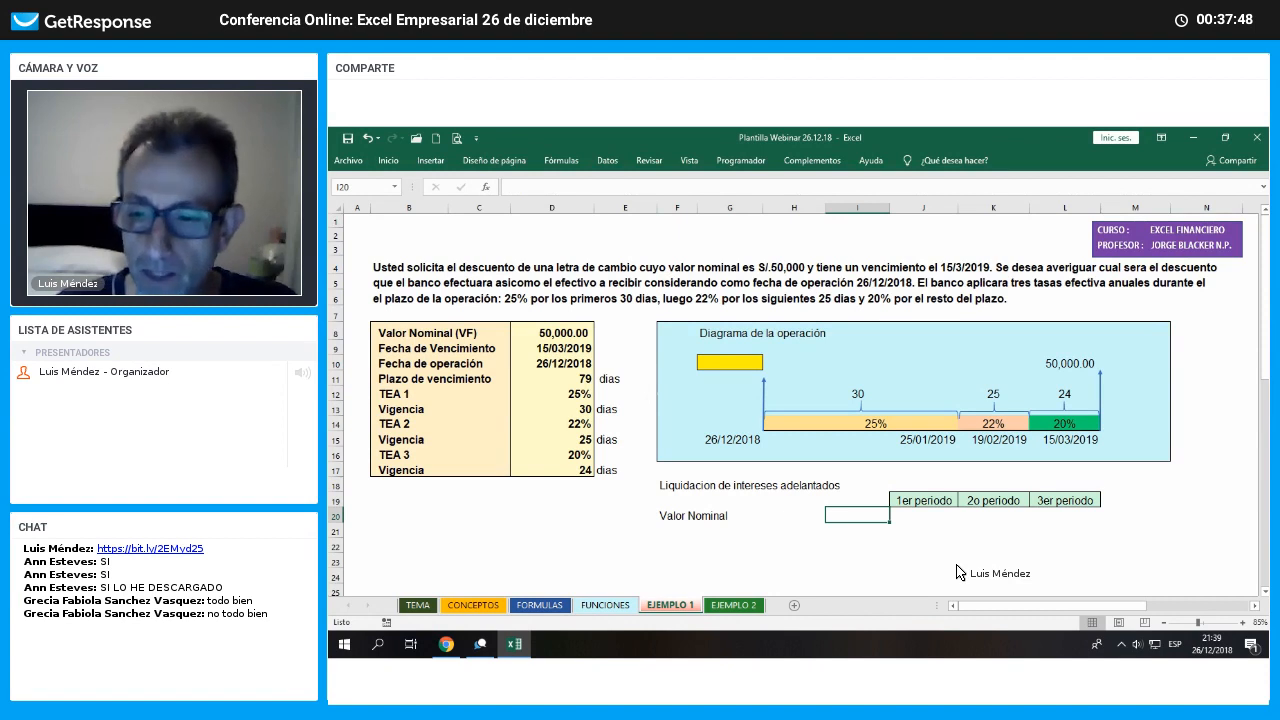
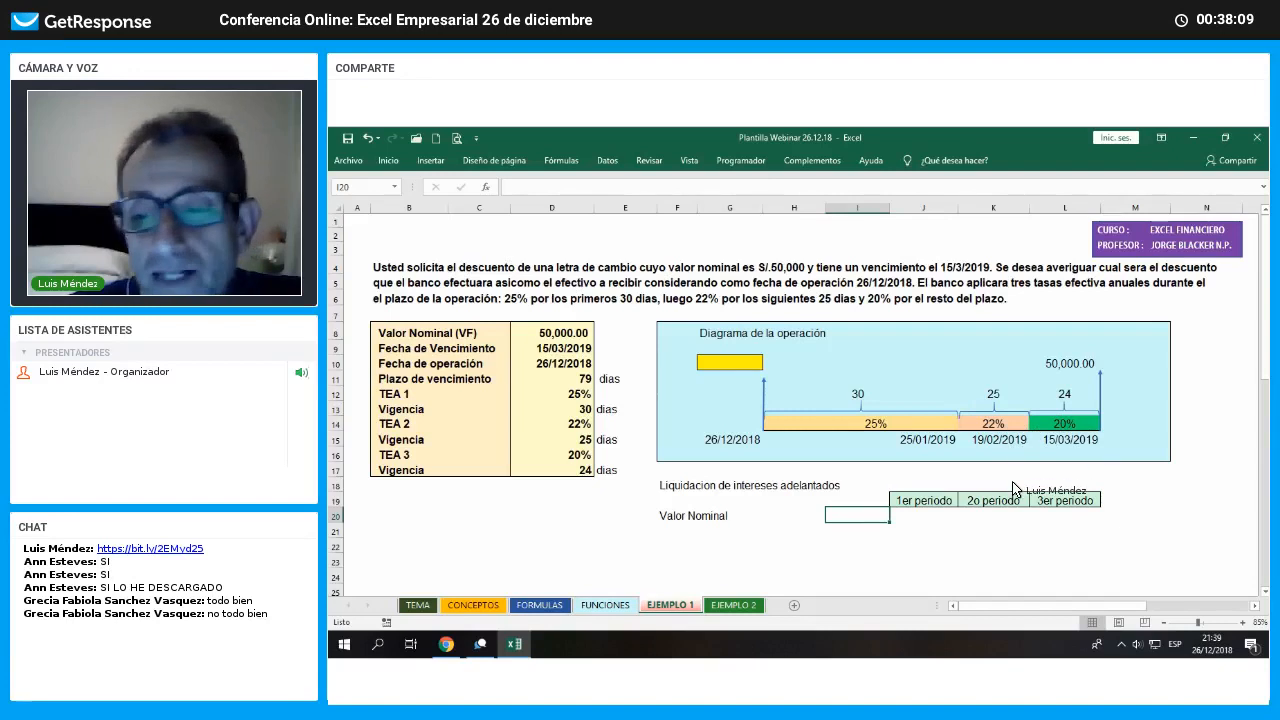
# Swap the outer period headings, putting "3er periodo" in J19 and "1er periodo" in L19
pyautogui.click(947, 496)
pyautogui.moveTo(947, 492); pyautogui.dragTo(922, 505)
pyautogui.click(1063, 507)
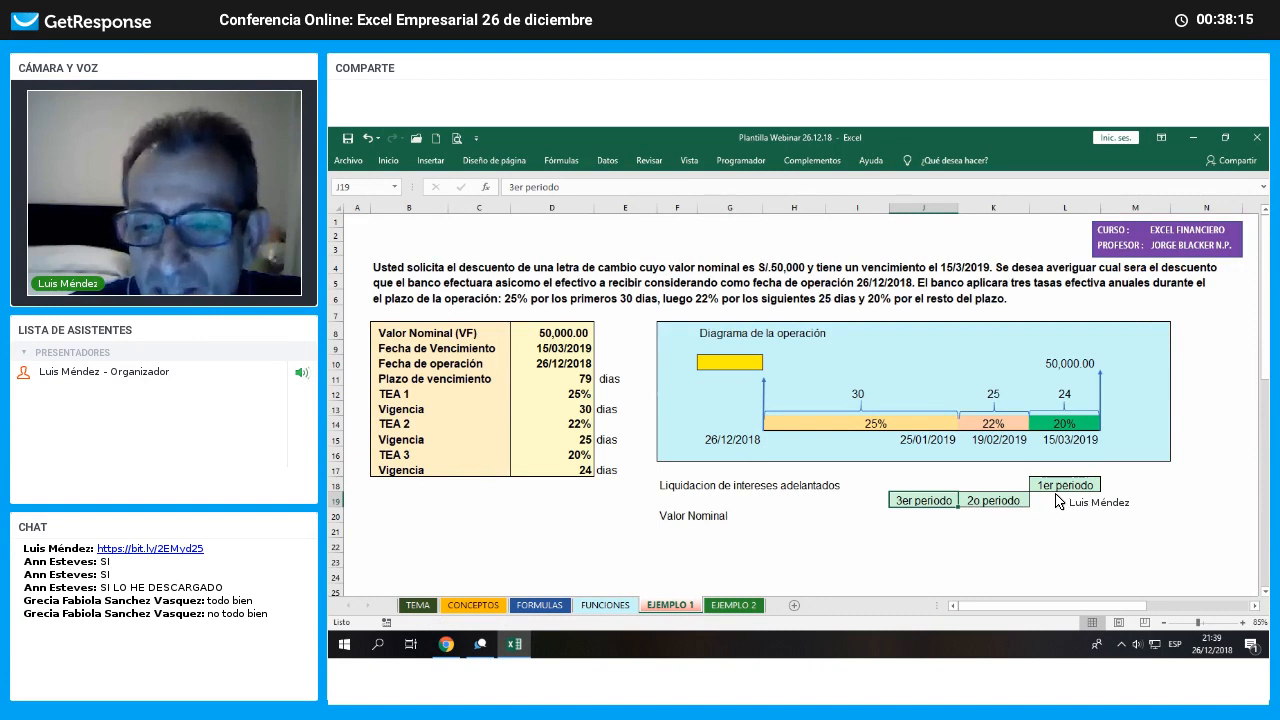
pyautogui.click(1052, 489)
pyautogui.moveTo(1052, 491); pyautogui.dragTo(1027, 521)
pyautogui.press('Return')
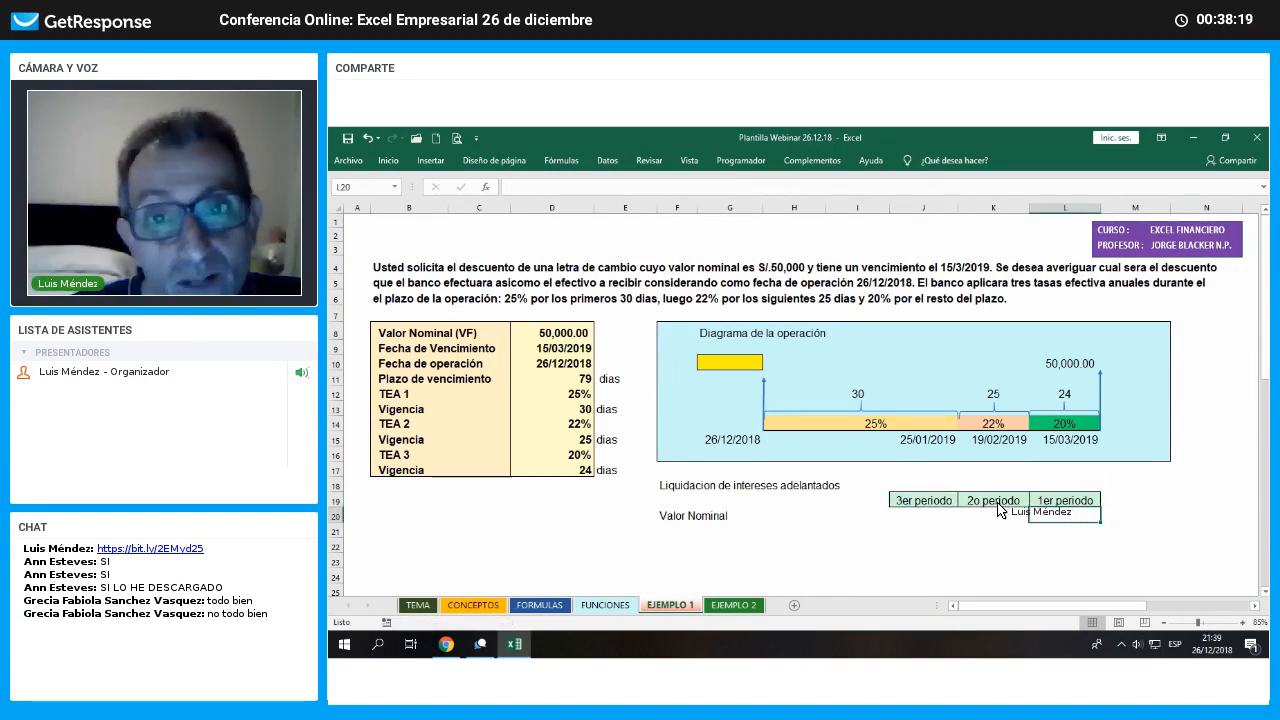
pyautogui.click(1060, 500)
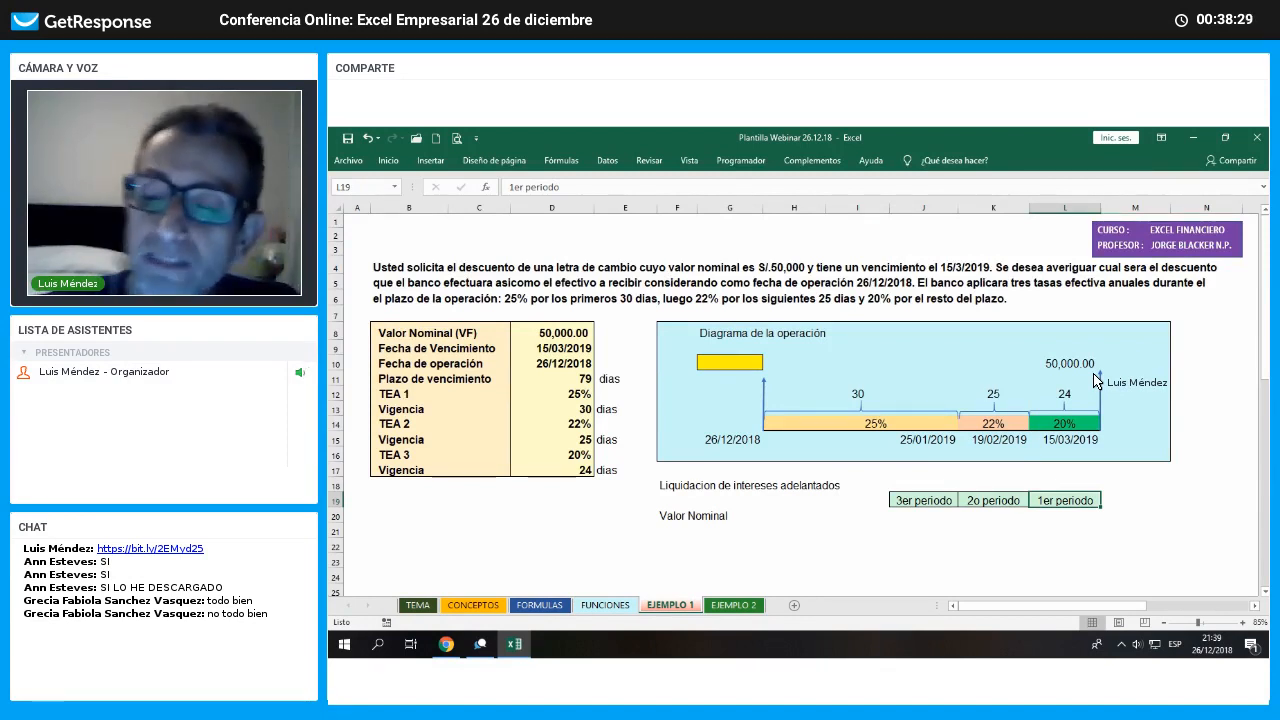
pyautogui.moveTo(1063, 384); pyautogui.dragTo(1062, 452)
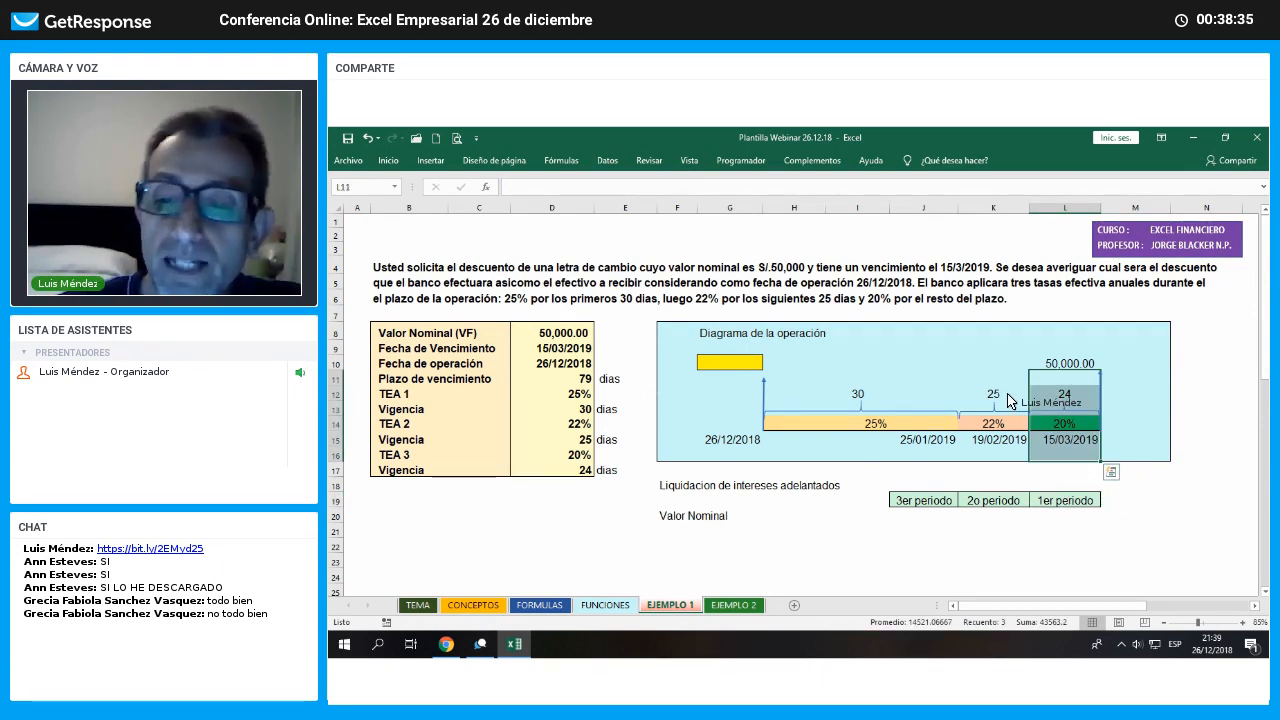
pyautogui.moveTo(995, 396); pyautogui.dragTo(992, 460)
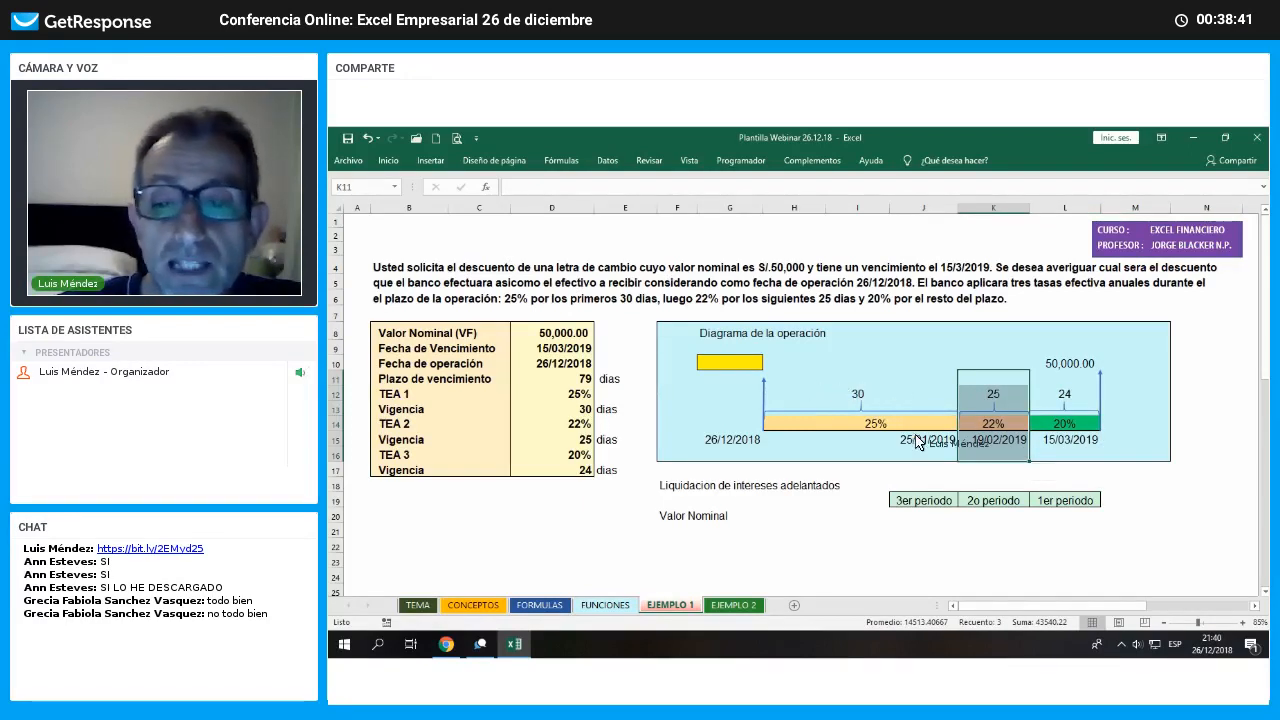
pyautogui.moveTo(794, 379); pyautogui.dragTo(928, 454)
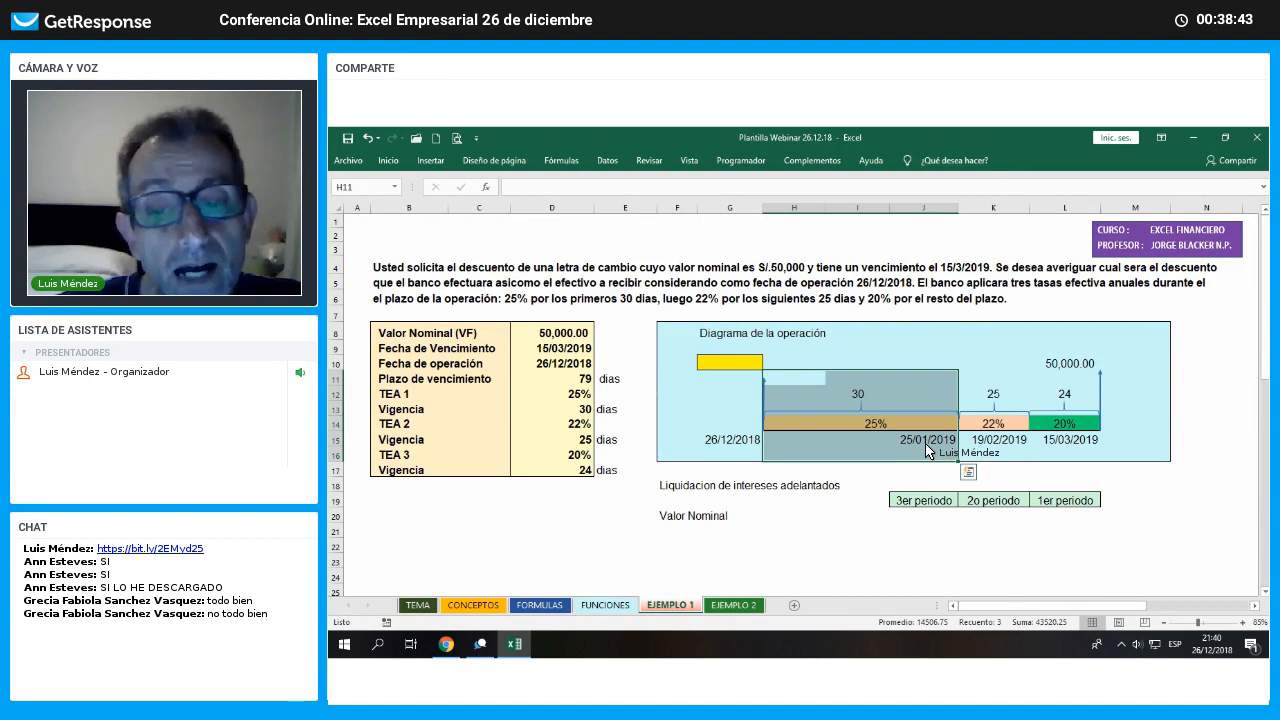
pyautogui.click(1161, 532)
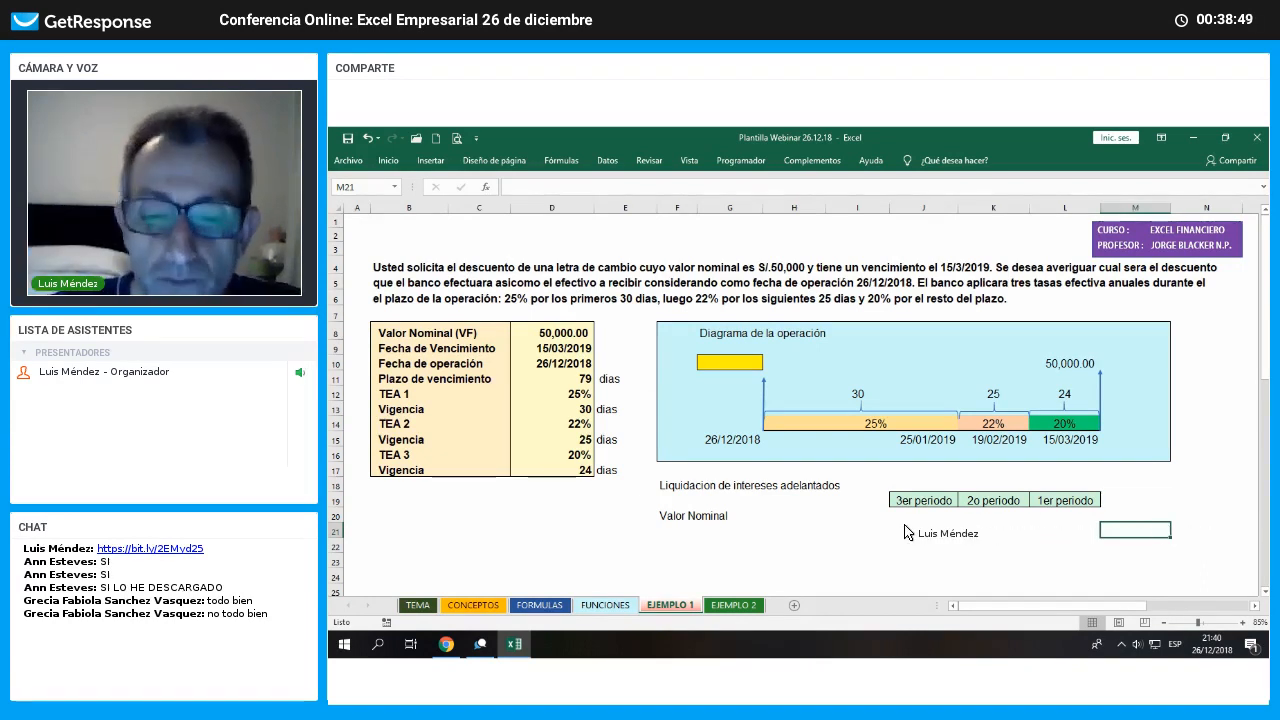
# Link cell J20 under "3er periodo" to the nominal value in the diagram's cell L10
pyautogui.click(945, 531)
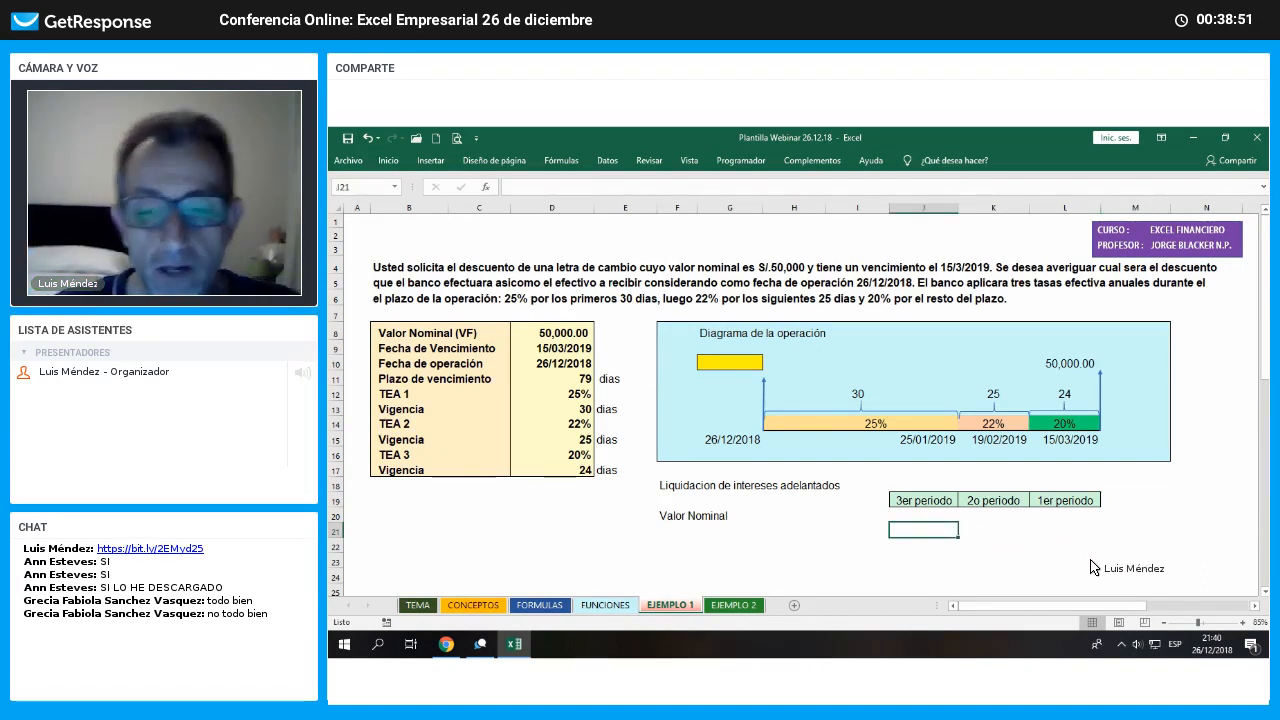
pyautogui.press('Up')
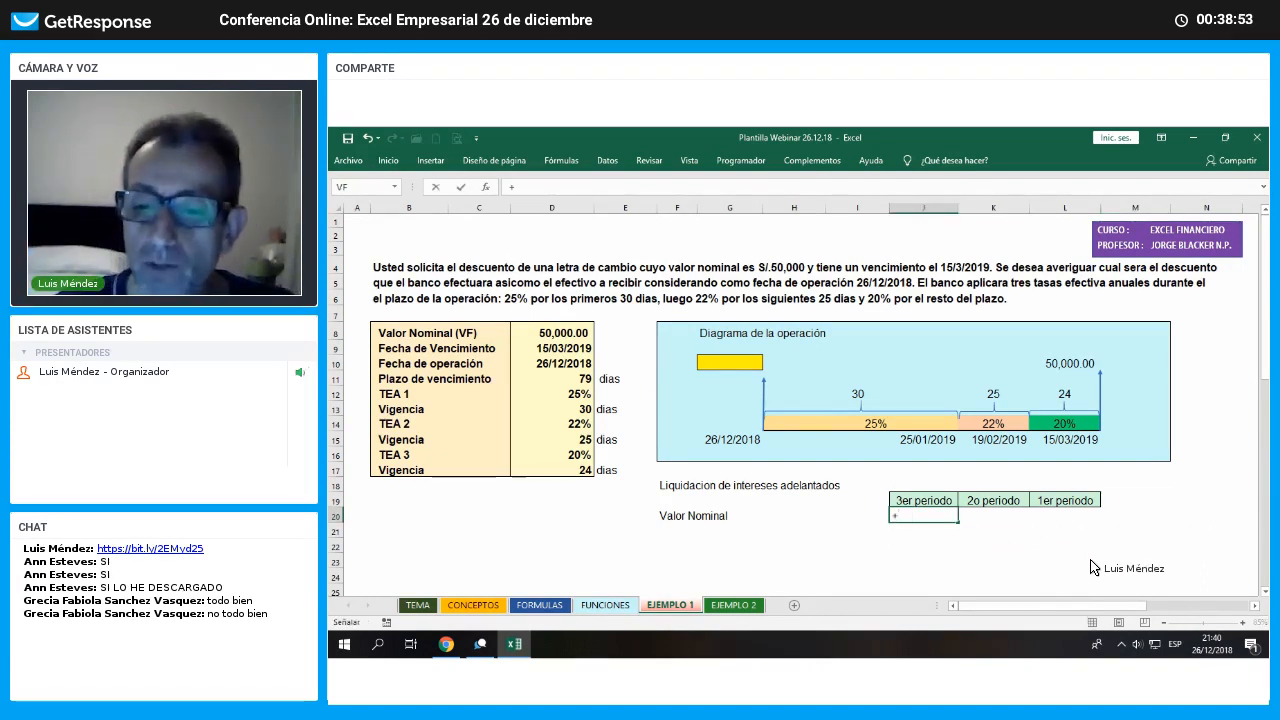
pyautogui.write('+')
pyautogui.press('Right')
pyautogui.press('Right')
pyautogui.press('Right')
pyautogui.press('Up')
pyautogui.press('Up')
pyautogui.press('Up')
pyautogui.press('Up')
pyautogui.press('Up')
pyautogui.press('Up')
pyautogui.press('Up')
pyautogui.press('Up')
pyautogui.press('Up')
pyautogui.press('Up')
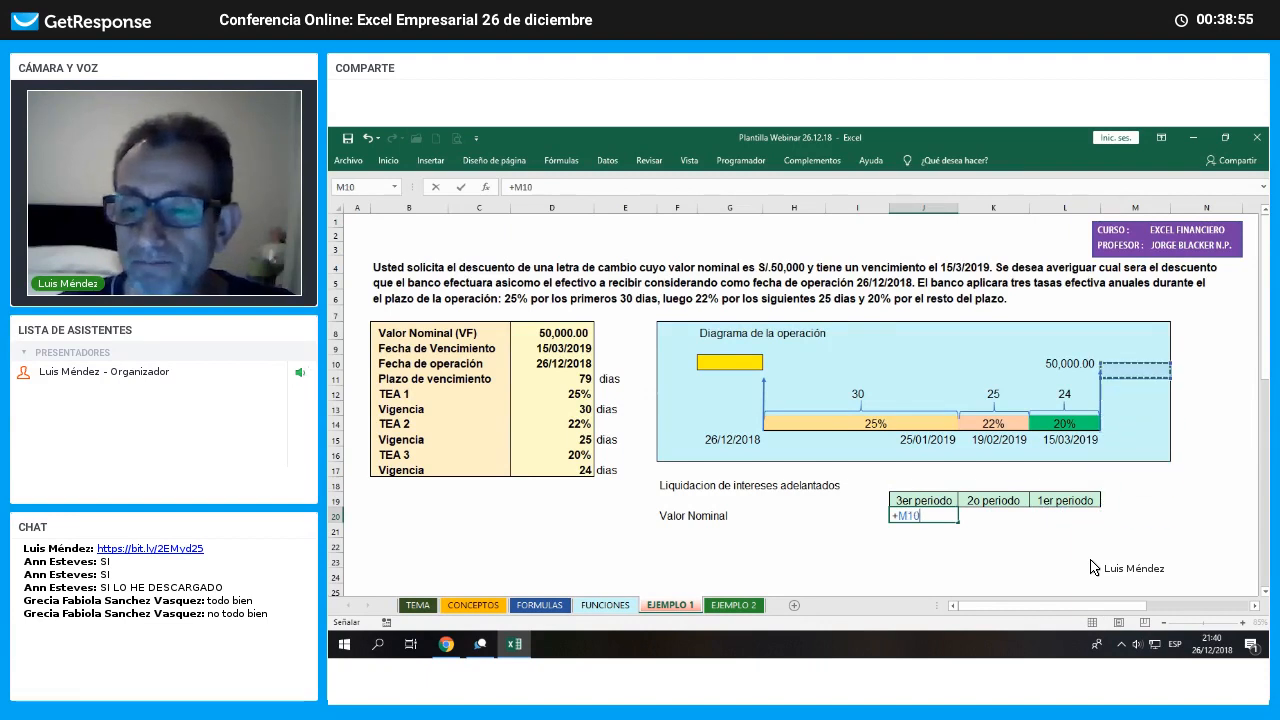
pyautogui.press('Left')
pyautogui.press('Return')
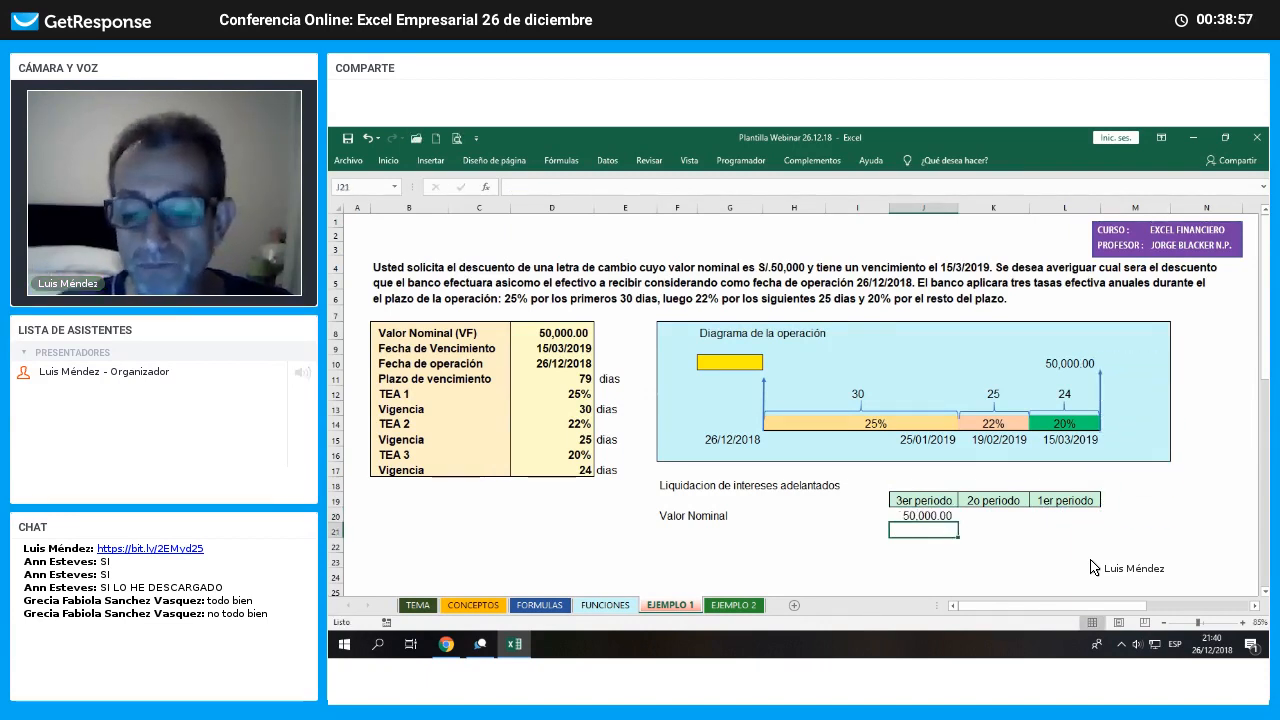
# Enter the row label "TEA" in cell F21
pyautogui.press('Left')
pyautogui.press('Left')
pyautogui.press('Left')
pyautogui.press('Left')
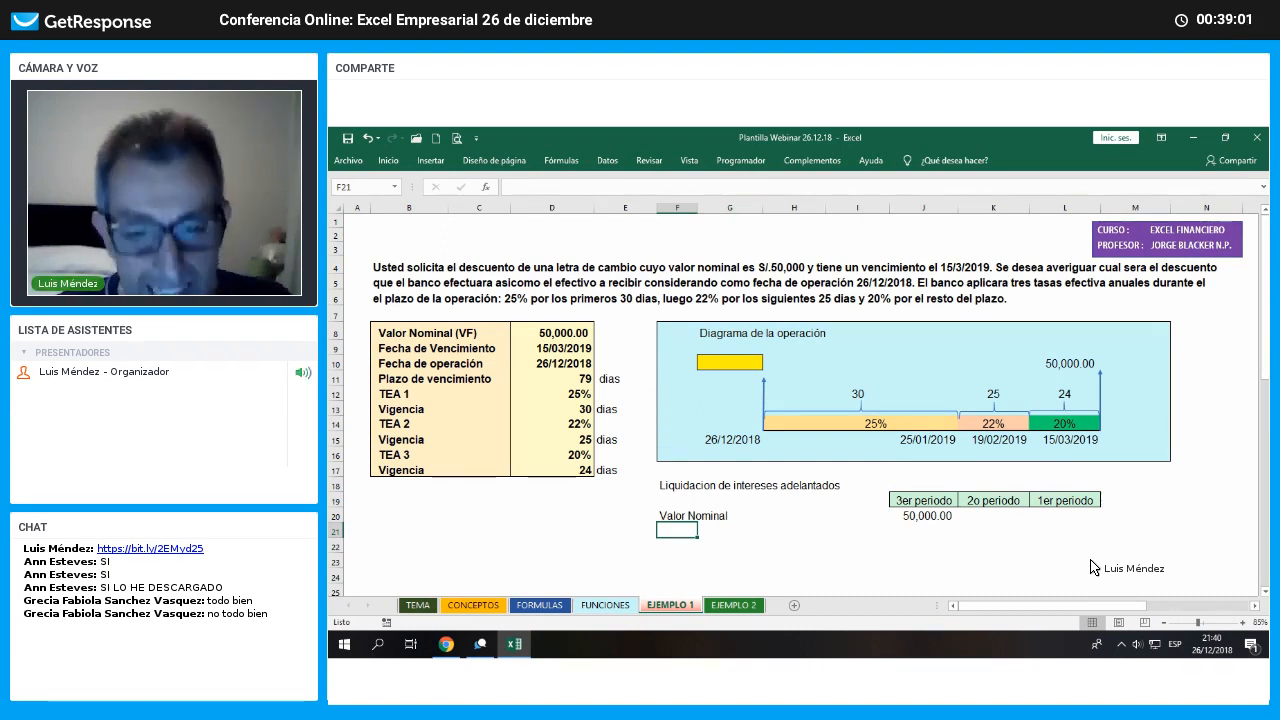
pyautogui.write('TEA')
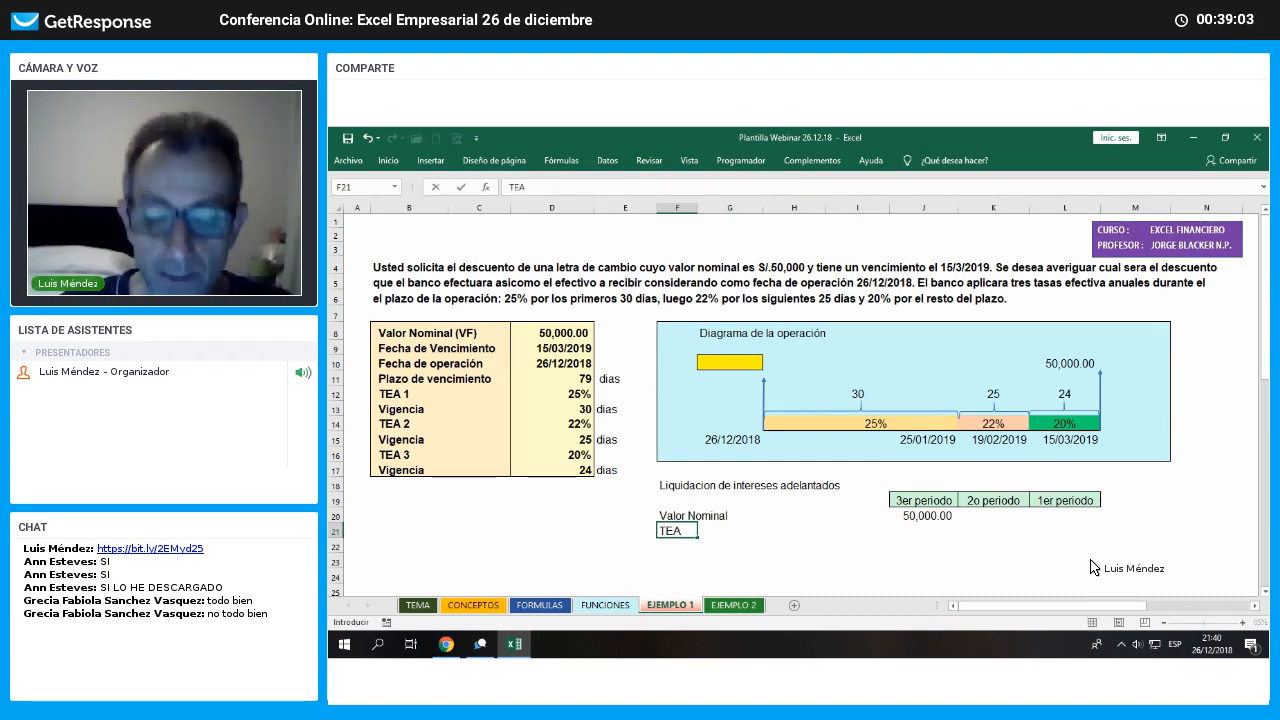
# Extend the label in cell F20 to read "Valor Nominal (VF)"
pyautogui.press('Up')
pyautogui.press('F2')
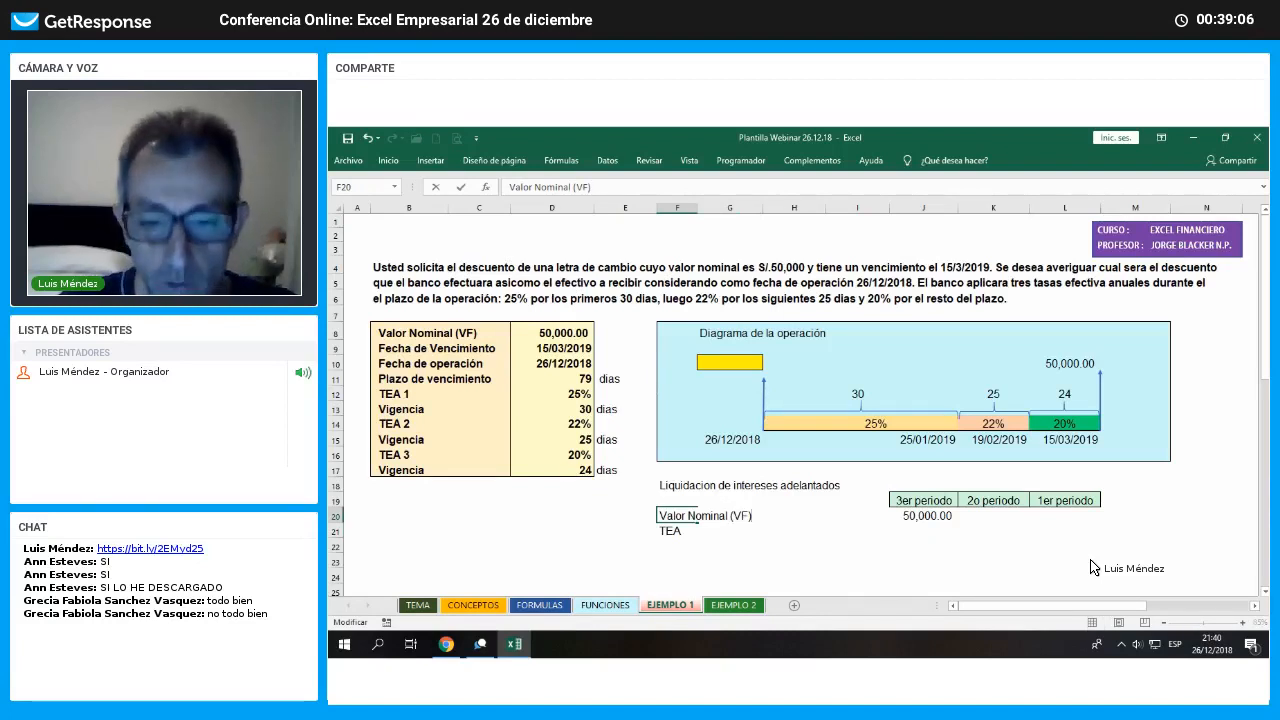
pyautogui.press('Return')
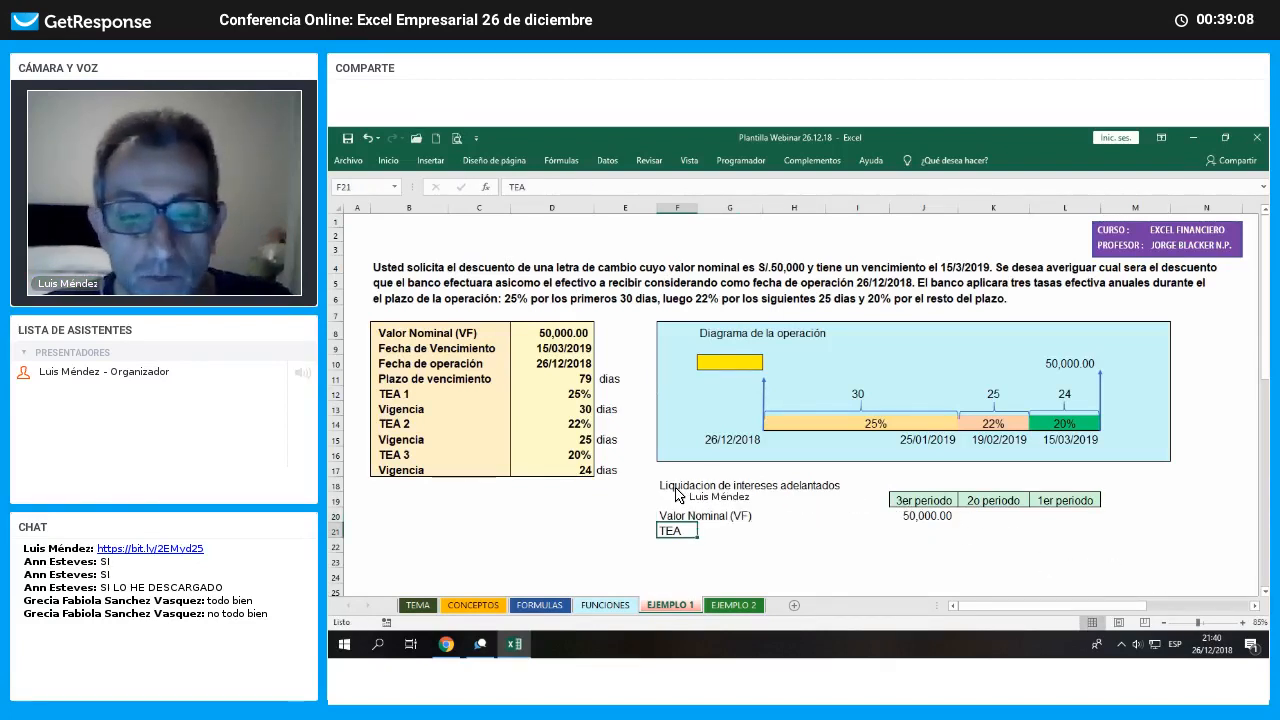
# Apply bold to the settlement table range F18:L25
pyautogui.moveTo(676, 490); pyautogui.dragTo(1068, 590)
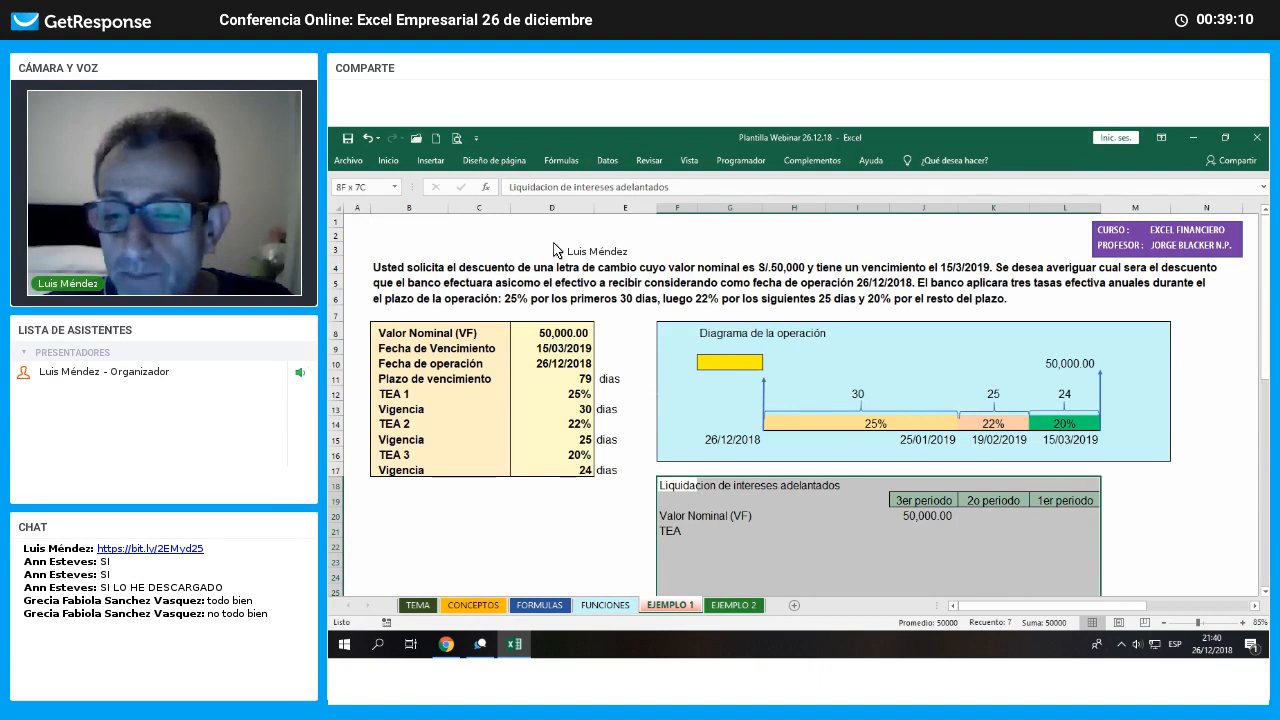
pyautogui.click(388, 160)
pyautogui.click(405, 207)
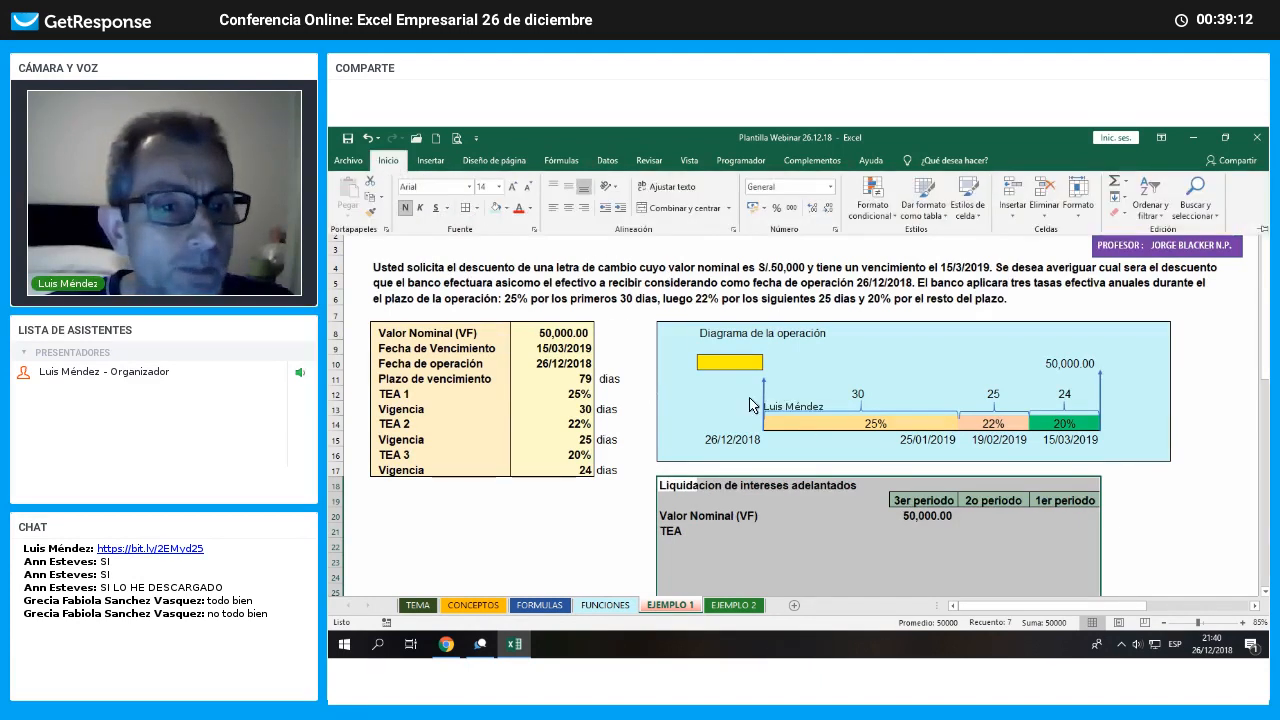
pyautogui.click(1142, 532)
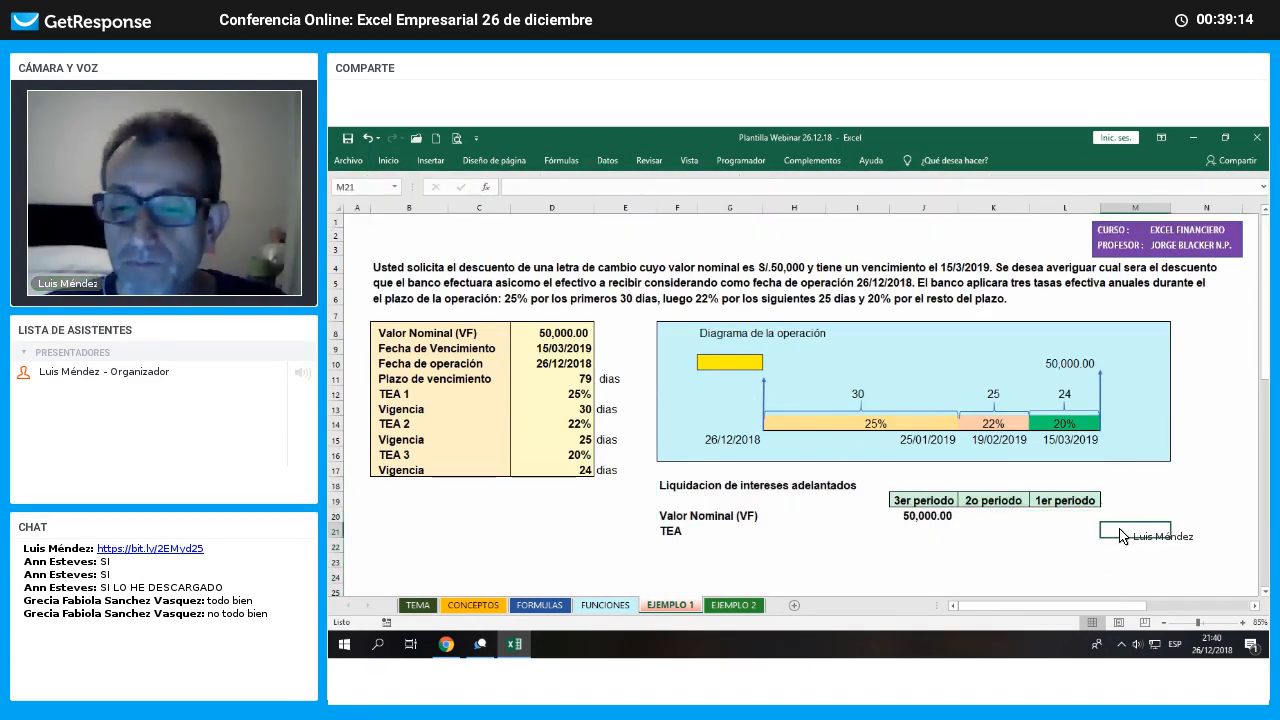
# Link the third period's TEA in cell J21 to the 20% rate in the diagram's cell L14
pyautogui.click(895, 537)
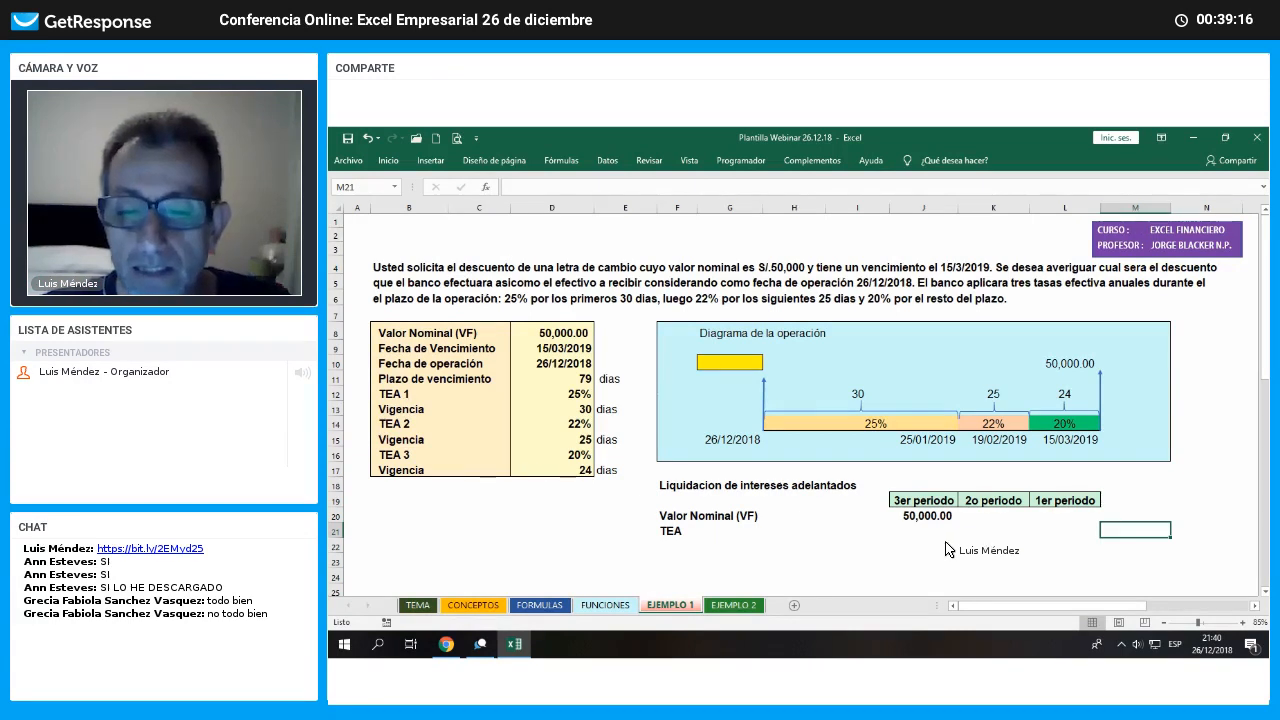
pyautogui.write('+')
pyautogui.press('Right')
pyautogui.press('Right')
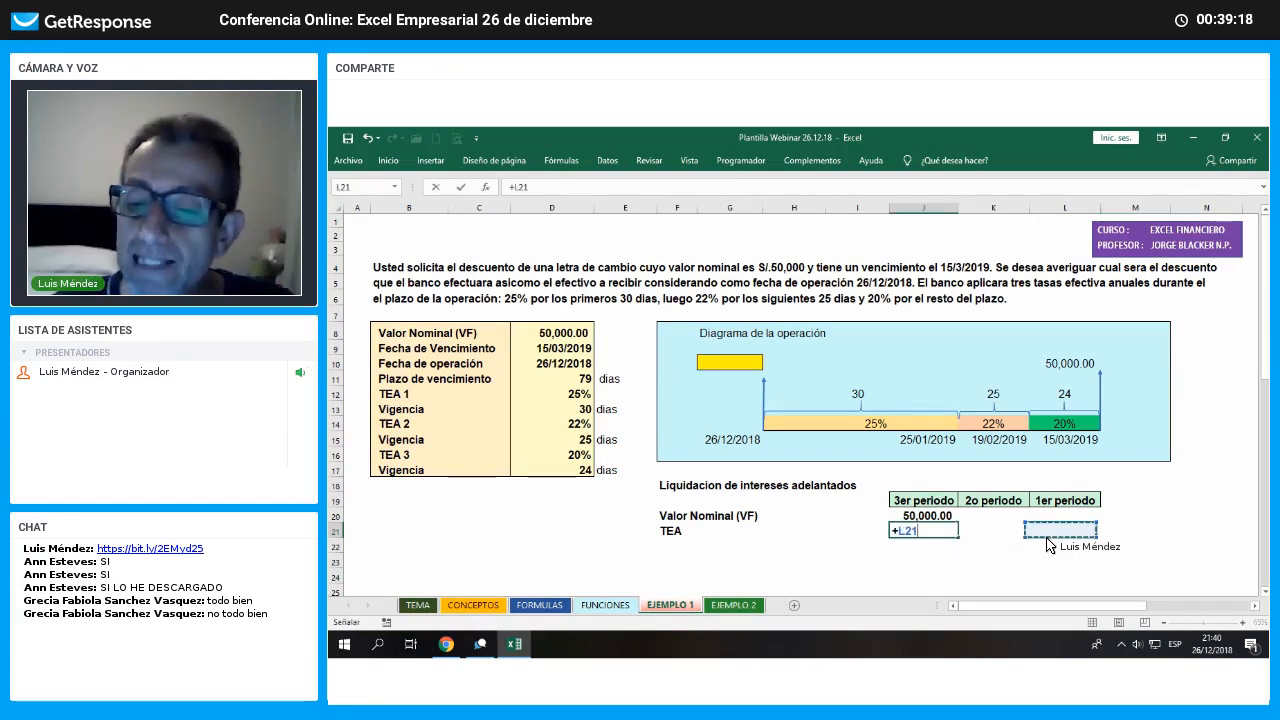
pyautogui.press('Up')
pyautogui.press('Up')
pyautogui.press('Up')
pyautogui.press('Up')
pyautogui.press('Up')
pyautogui.press('Up')
pyautogui.press('Up')
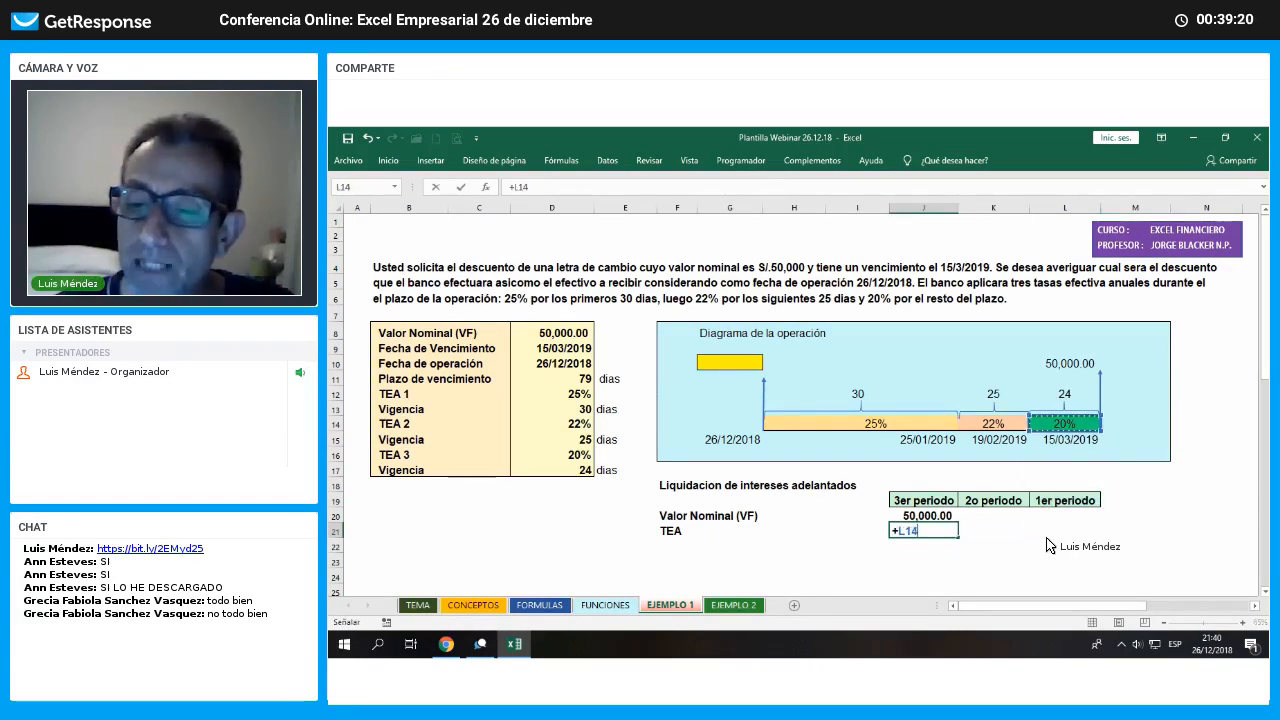
pyautogui.press('Return')
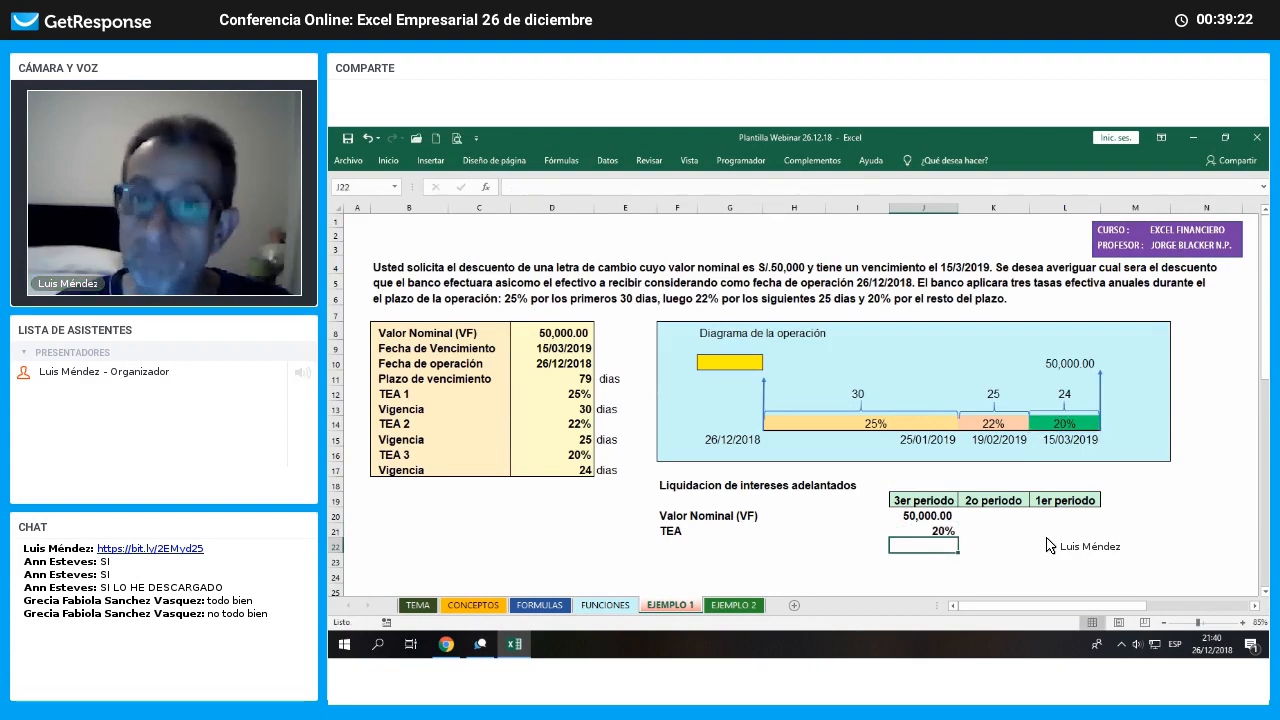
# Enter the row label "Plazo (Nper)" in cell F22, below the TEA label
pyautogui.press('Left')
pyautogui.press('Left')
pyautogui.press('Left')
pyautogui.press('Left')
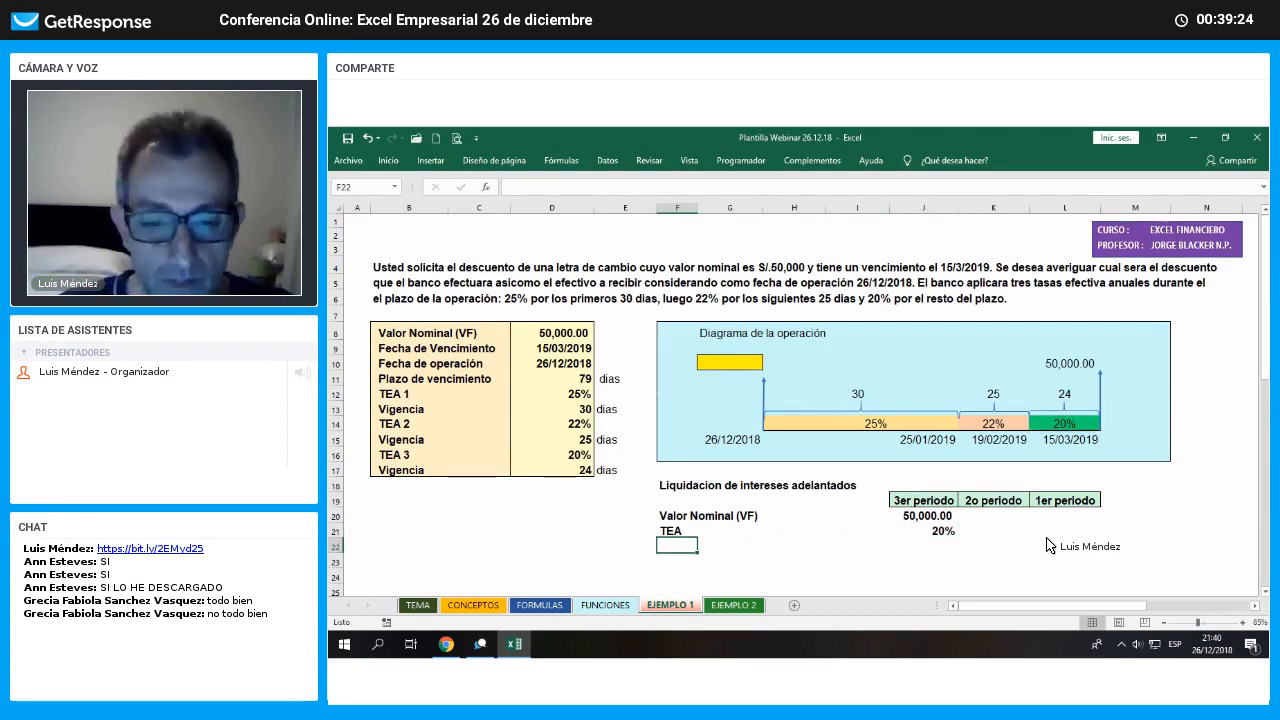
pyautogui.write('Plazo (Nper')
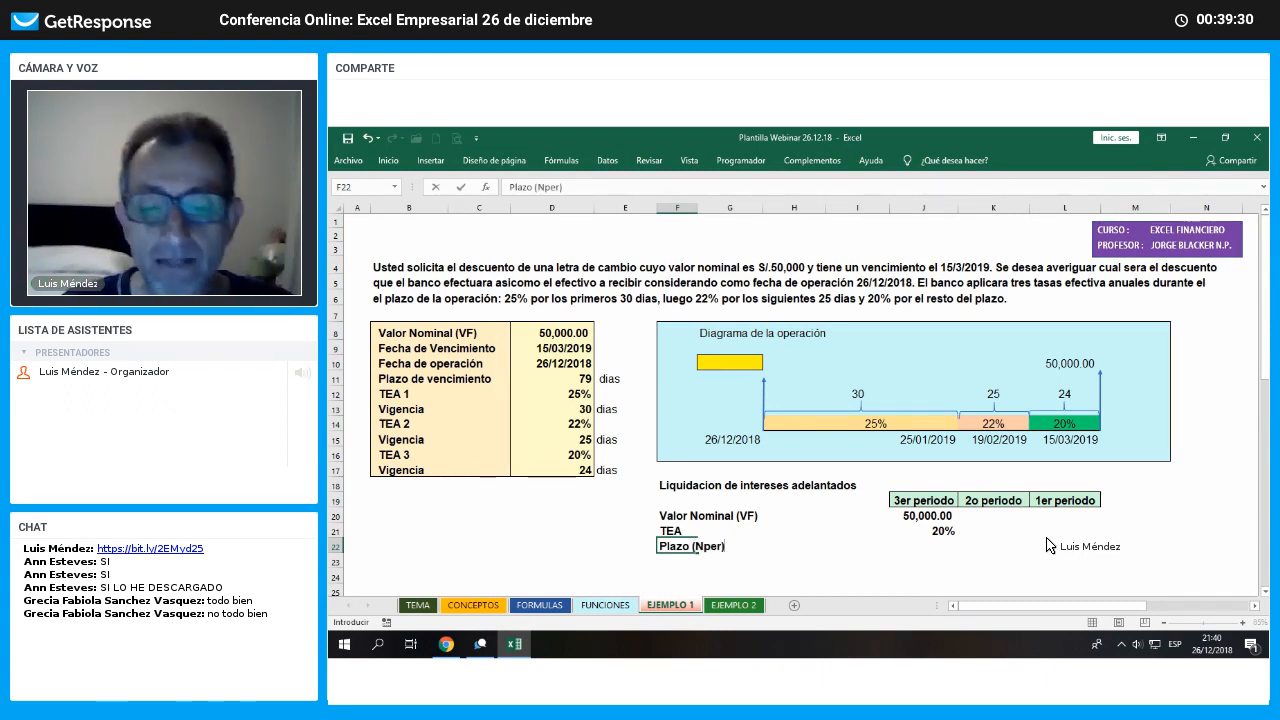
# Link the third period's Plazo (Nper) in cell J22 to the day count in the diagram's cell L12
pyautogui.press('Right')
pyautogui.press('Right')
pyautogui.press('Right')
pyautogui.press('Right')
pyautogui.write('+')
pyautogui.press('Up')
pyautogui.press('Up')
pyautogui.press('Up')
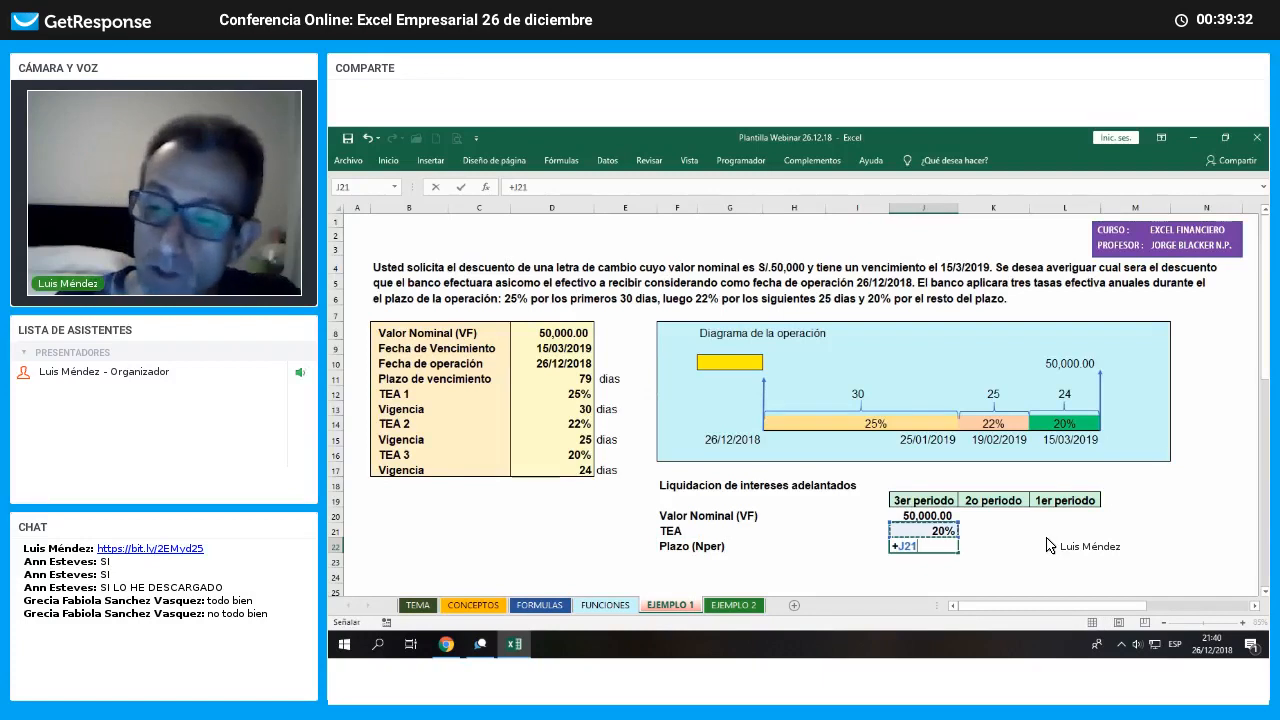
pyautogui.press('Up')
pyautogui.press('Up')
pyautogui.press('Up')
pyautogui.press('Up')
pyautogui.press('Up')
pyautogui.press('Up')
pyautogui.press('Up')
pyautogui.press('Right')
pyautogui.press('Right')
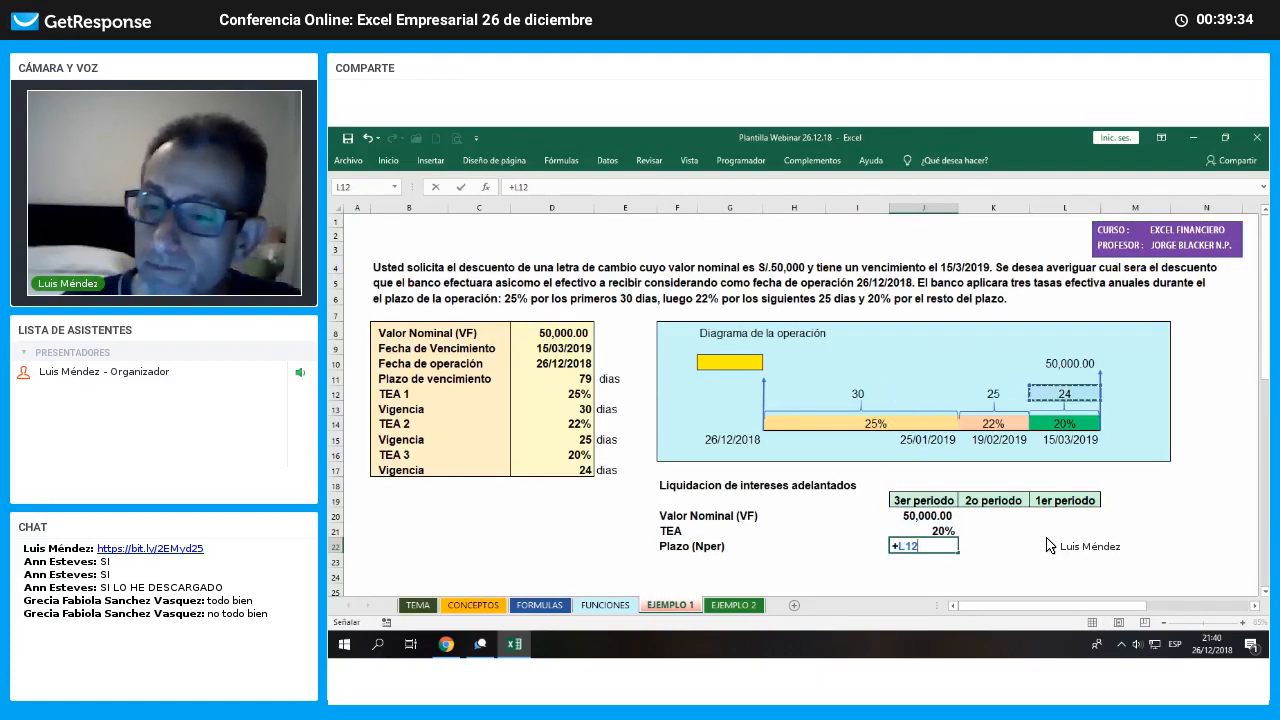
pyautogui.press('Return')
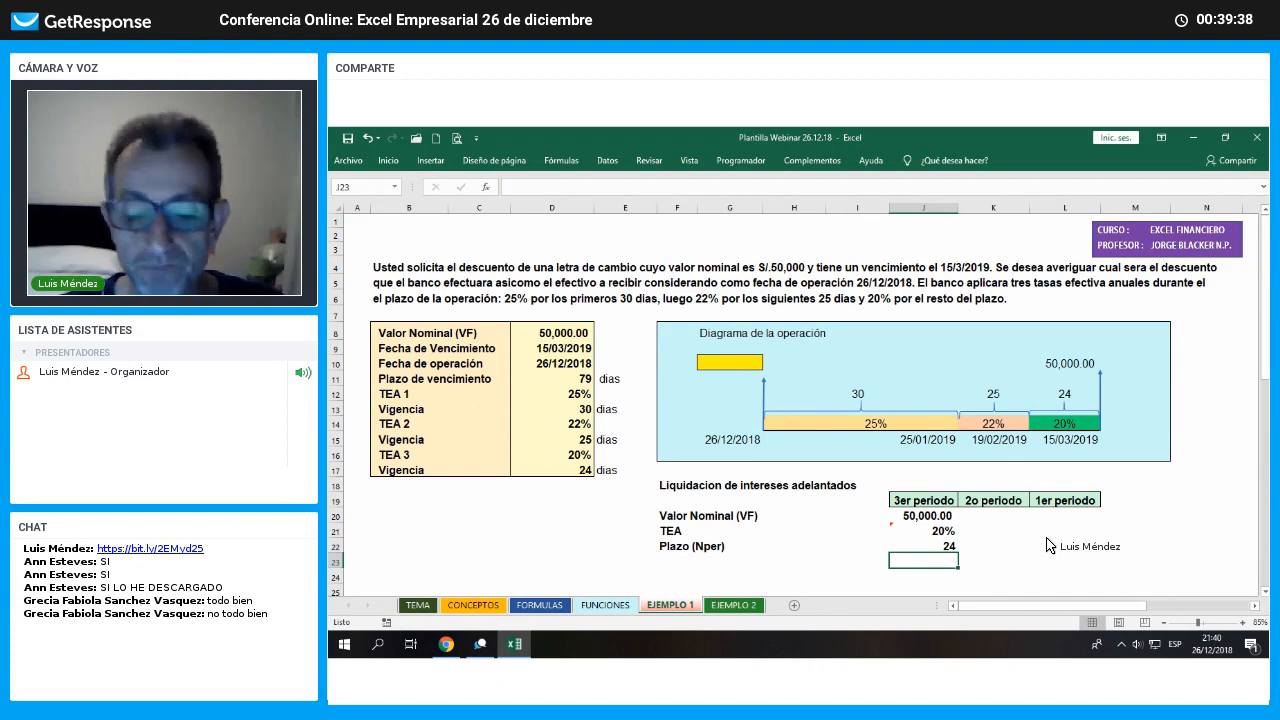
pyautogui.press('Left')
pyautogui.press('Left')
pyautogui.press('Left')
pyautogui.press('Left')
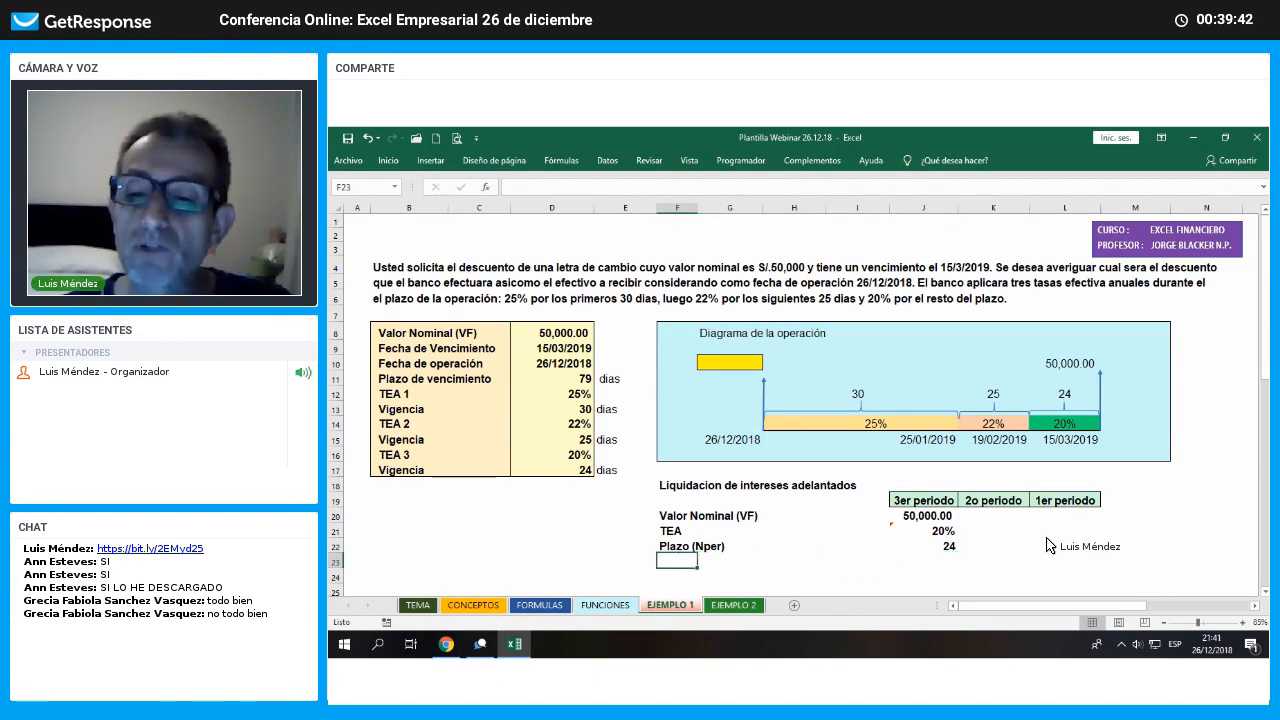
# Draw a curved arrow shape above the 50,000.00 in the diagram, spanning the 24-day period and pointing back to its start
pyautogui.click(430, 160)
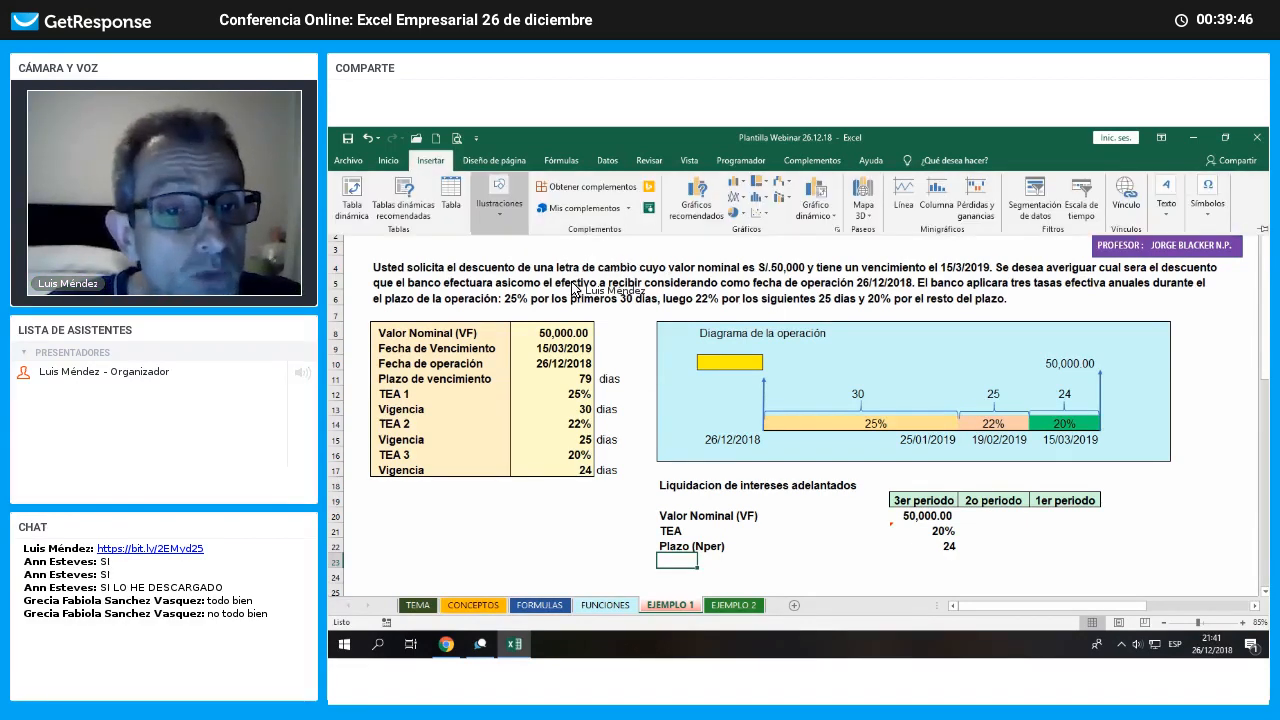
pyautogui.click(571, 280)
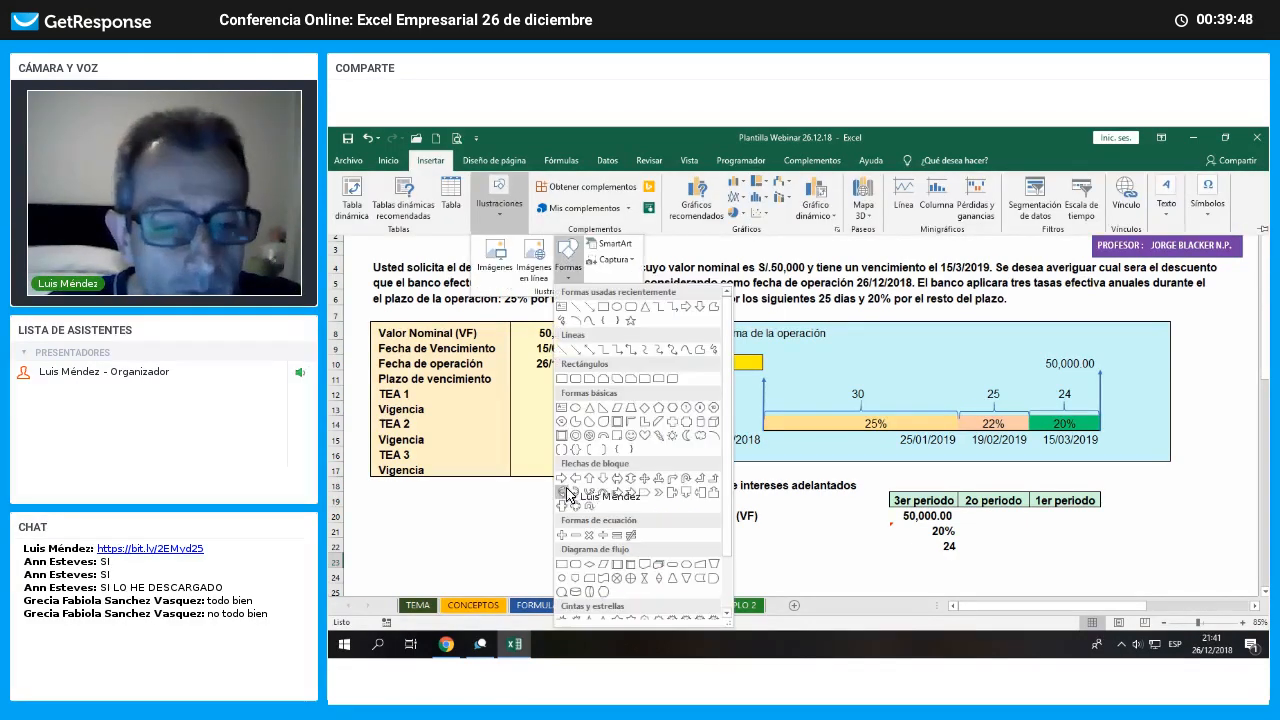
pyautogui.click(565, 491)
pyautogui.moveTo(949, 340)
pyautogui.mouseDown()
pyautogui.moveTo(965, 386)
pyautogui.moveTo(967, 335)
pyautogui.moveTo(1012, 350)
pyautogui.moveTo(985, 362)
pyautogui.moveTo(1106, 352)
pyautogui.mouseUp()
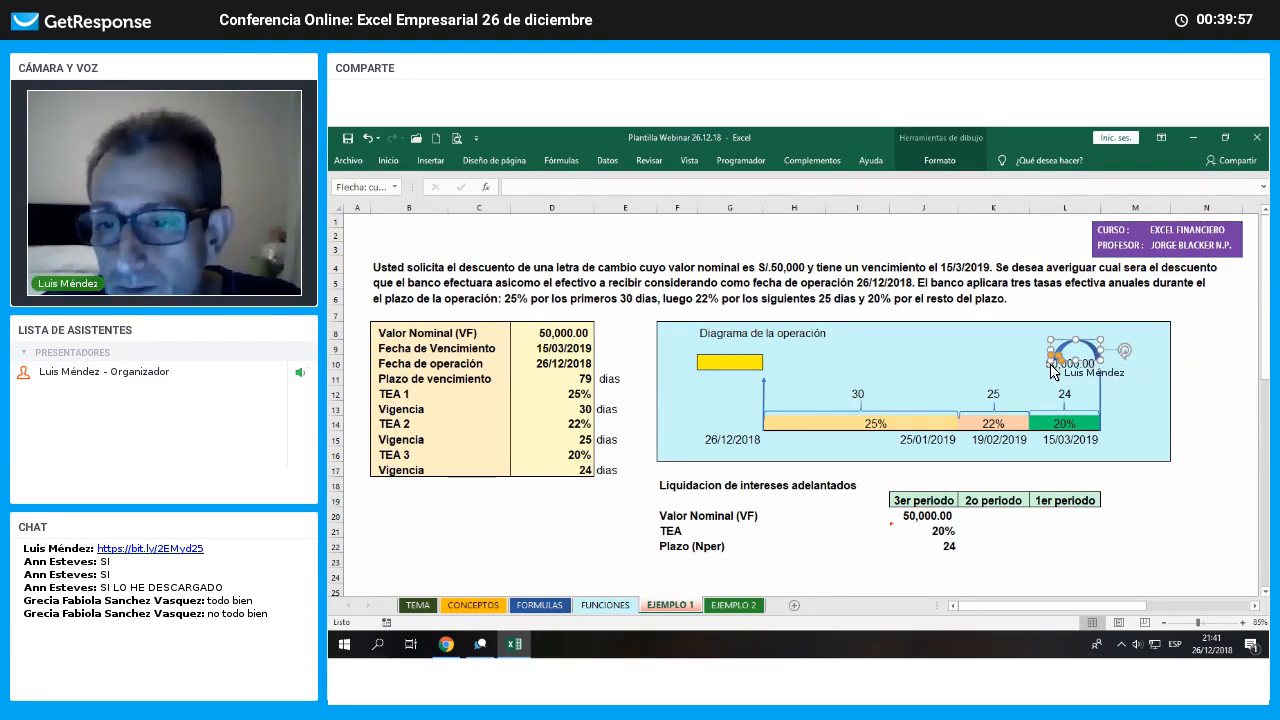
pyautogui.moveTo(1045, 365); pyautogui.dragTo(1026, 367)
pyautogui.click(1132, 396)
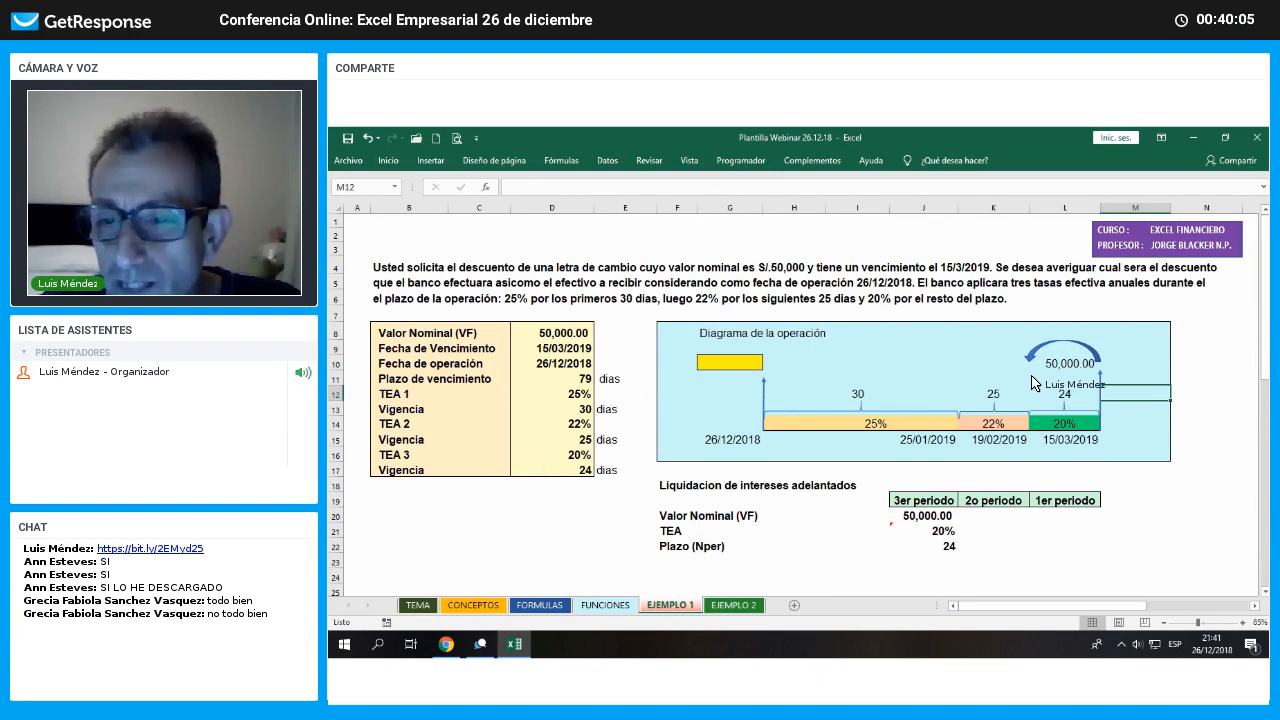
pyautogui.click(1062, 345)
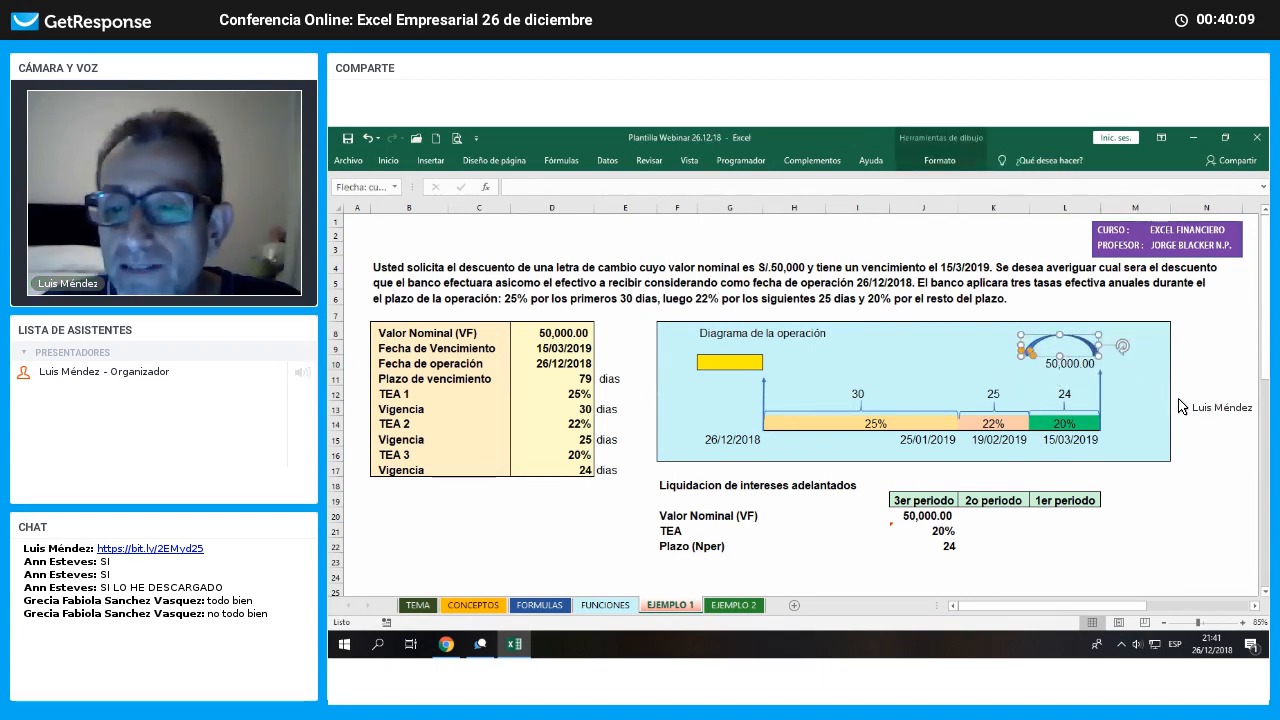
pyautogui.click(993, 363)
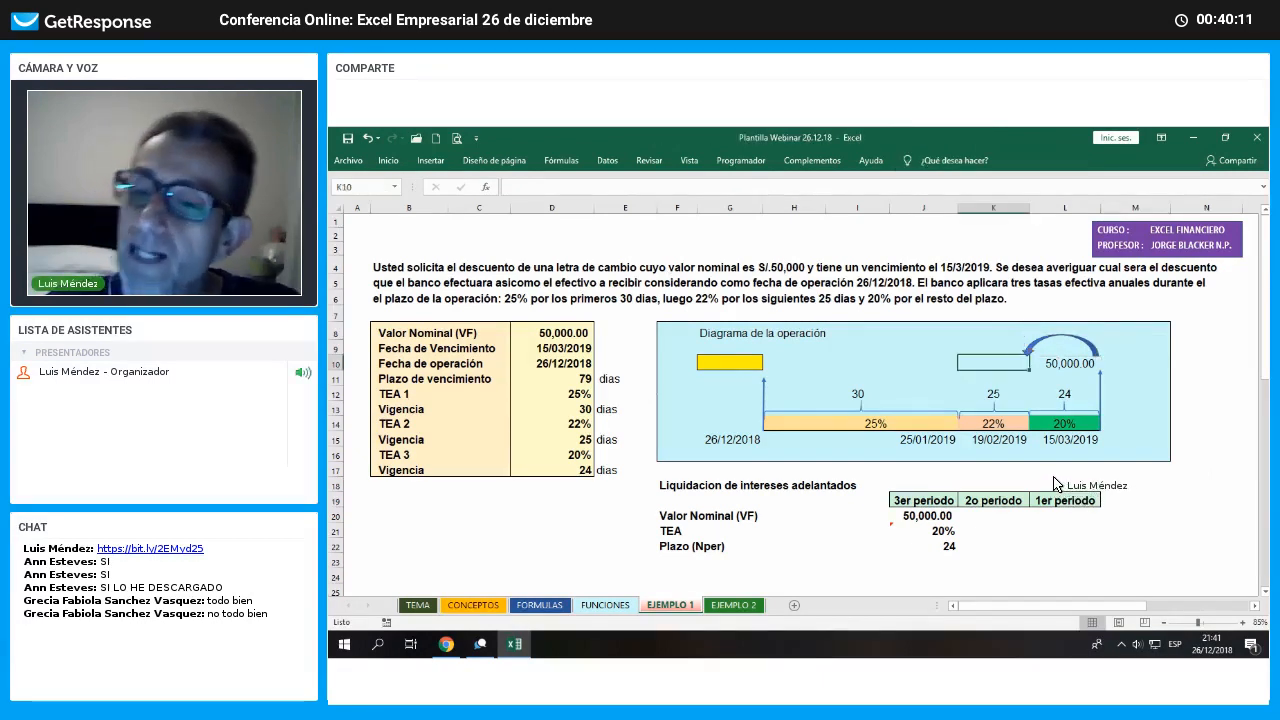
# Enter the row label "Valor Neto (VA)" in cell F23, below the Plazo label
pyautogui.click(677, 560)
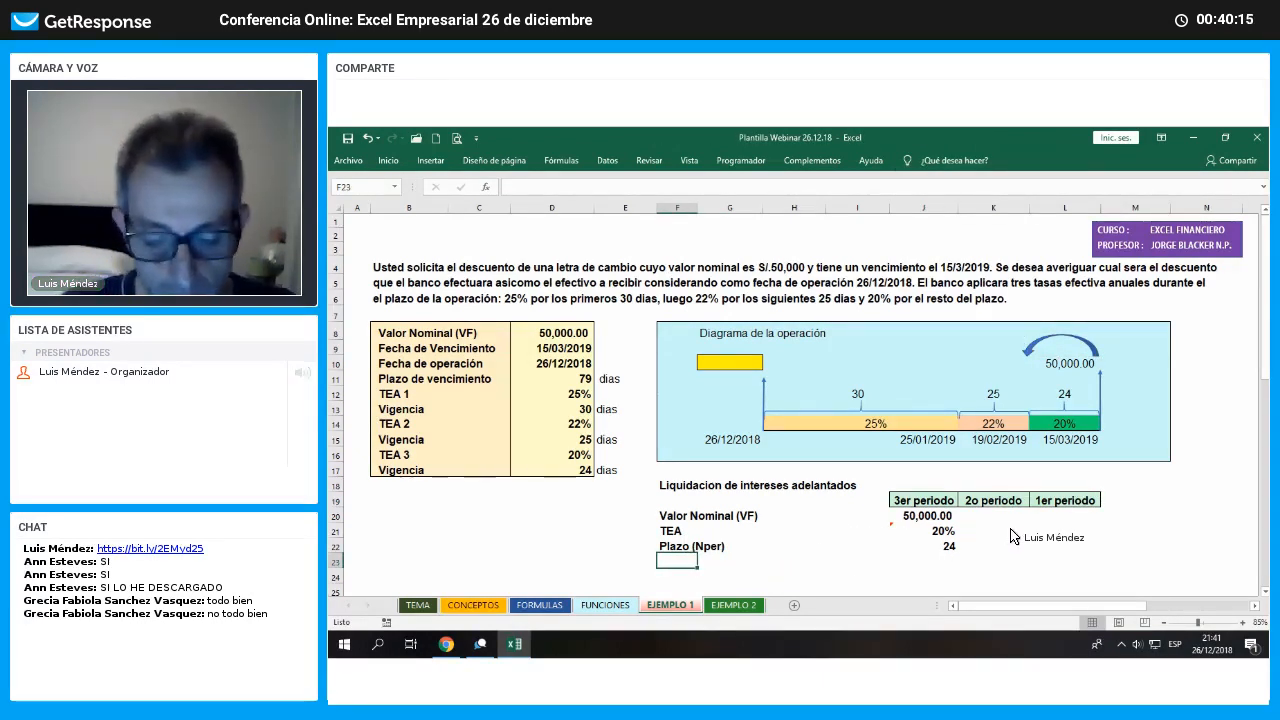
pyautogui.write('V')
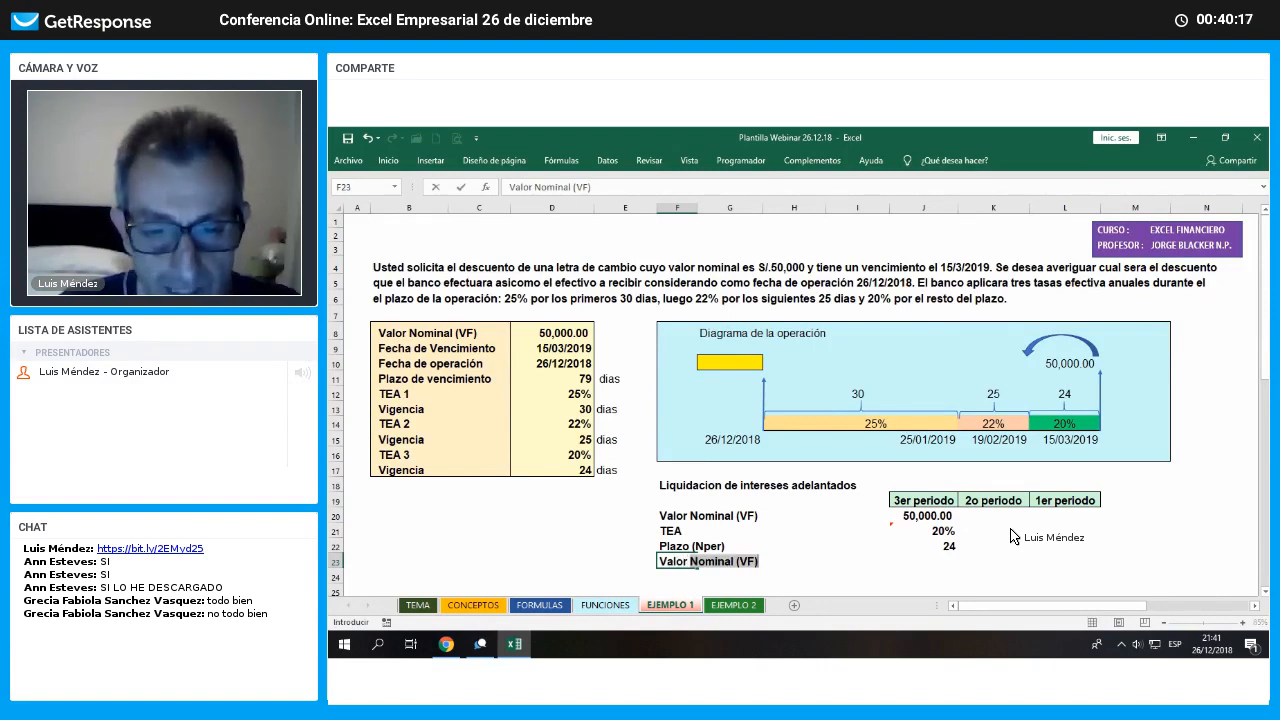
pyautogui.write('alor Neto (VA')
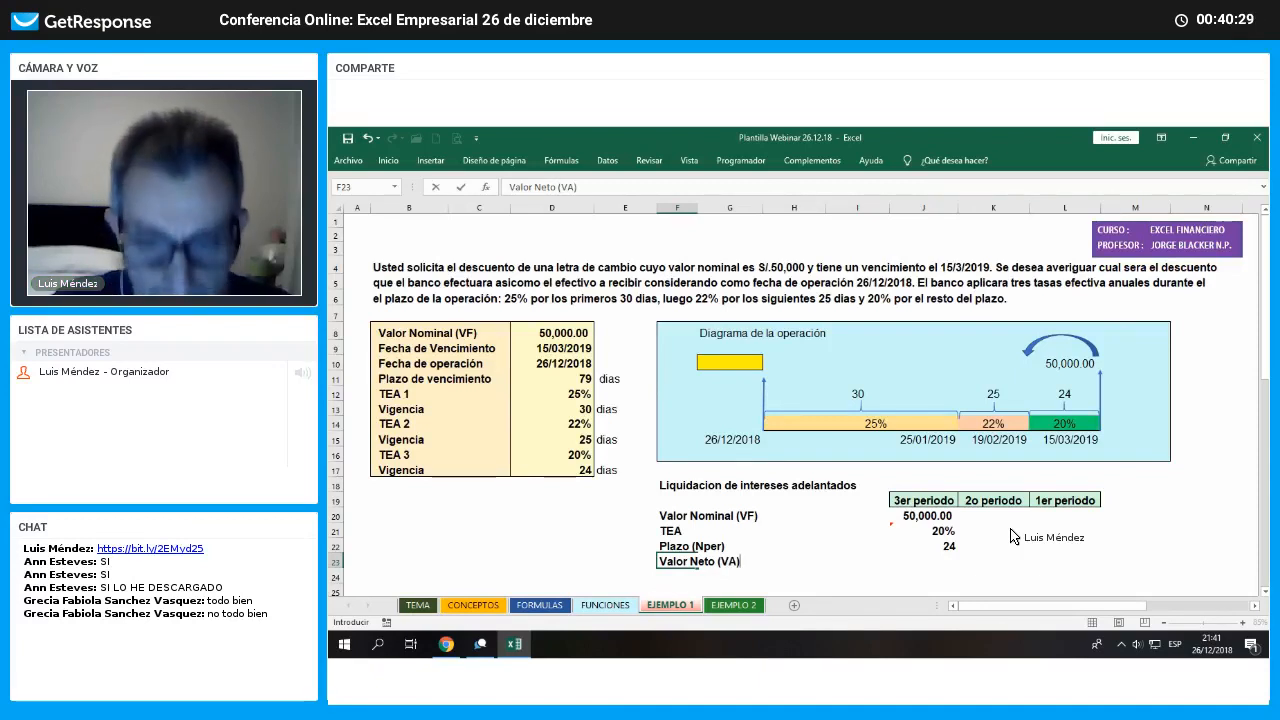
pyautogui.press('Return')
# Consult the FUNCIONES sheet for the effective-rate function and enter its name "VA" in cell I23 of EJEMPLO 1
pyautogui.press('Up')
pyautogui.press('Right')
pyautogui.press('Right')
pyautogui.press('Right')
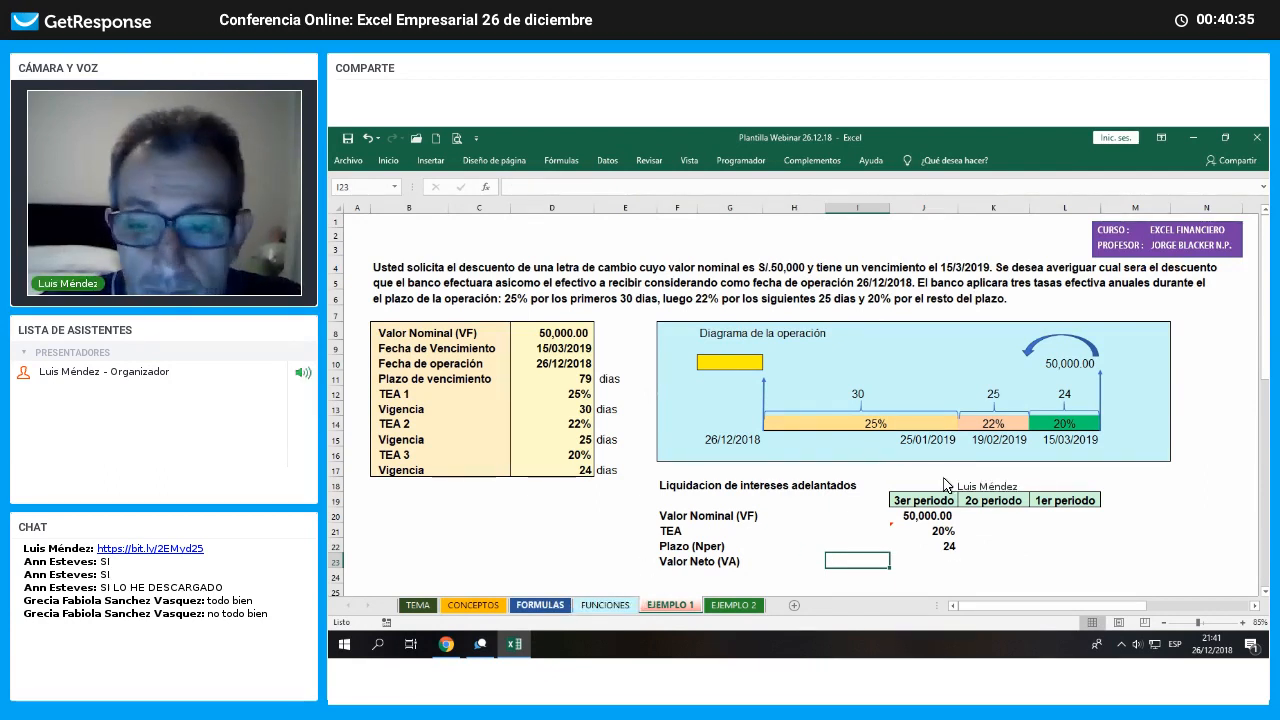
pyautogui.hotkey('ctrl', 'pageup')
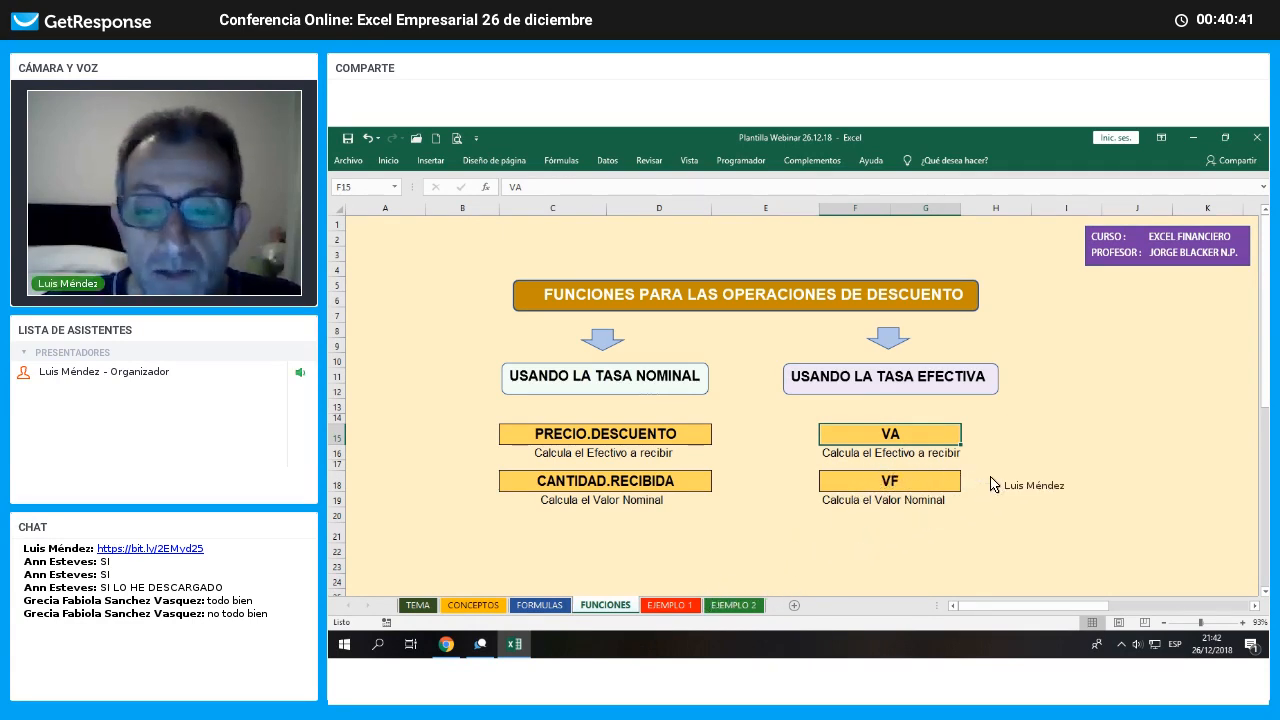
pyautogui.hotkey('ctrl', 'pagedown')
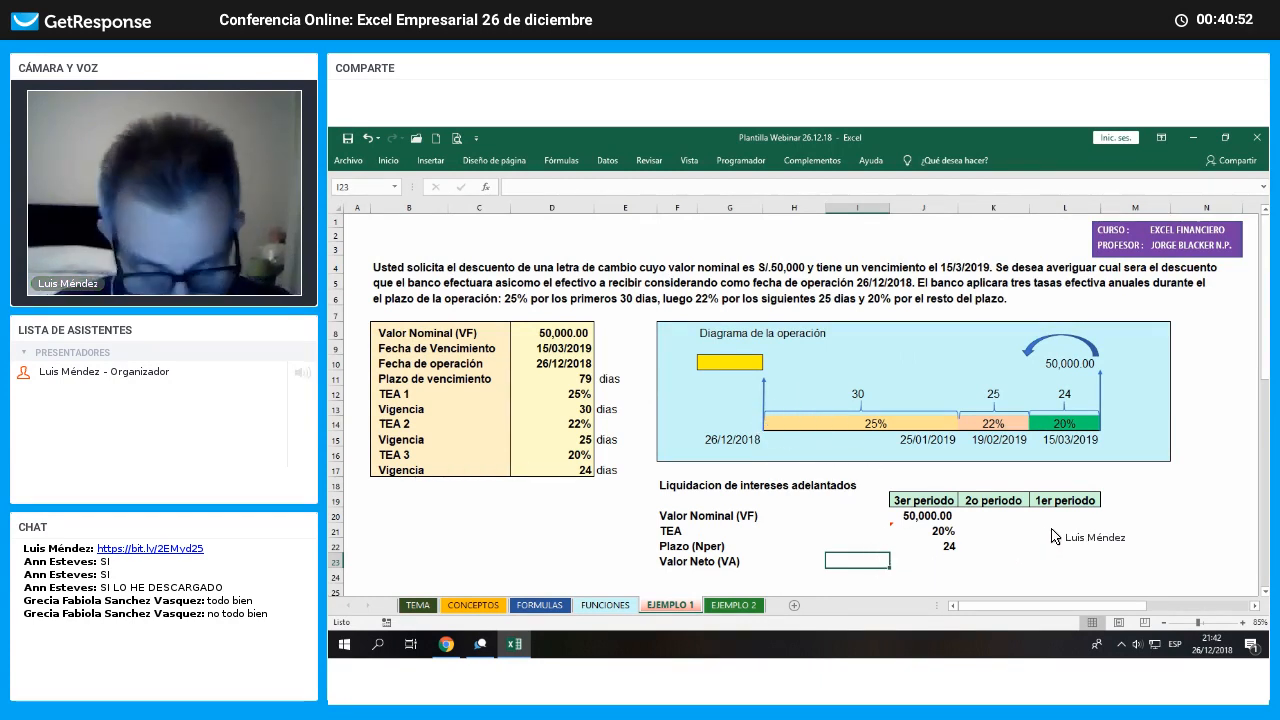
pyautogui.write('Va')
pyautogui.press('Return')
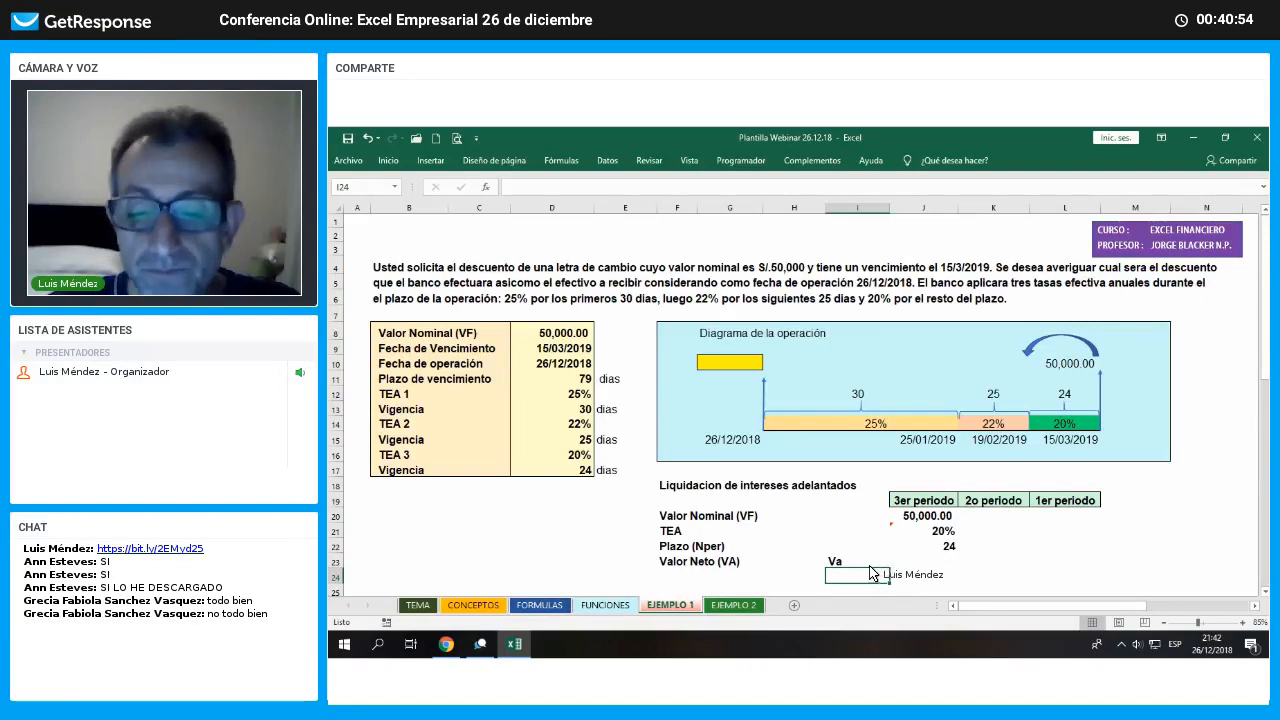
pyautogui.press('Up')
pyautogui.write('VA')
pyautogui.press('Return')
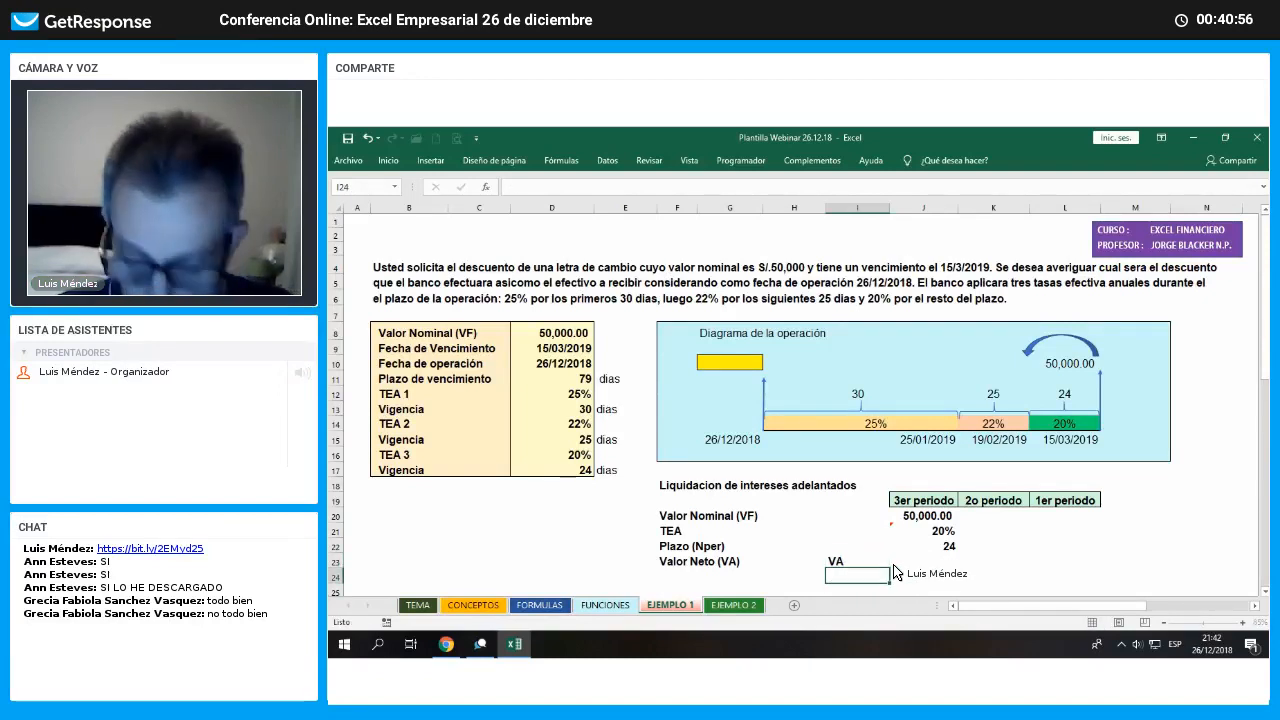
# Format the VA text in cell I23 with a red font, centred alignment and a border around the cell
pyautogui.press('Up')
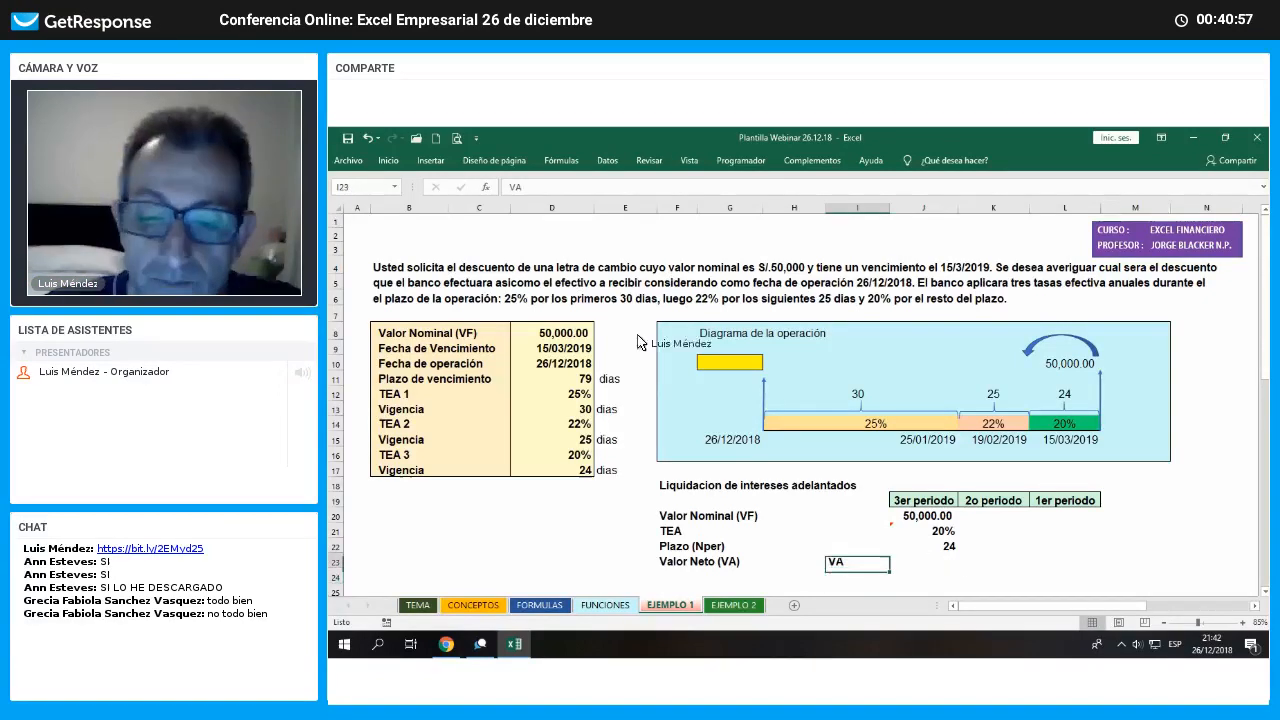
pyautogui.click(388, 160)
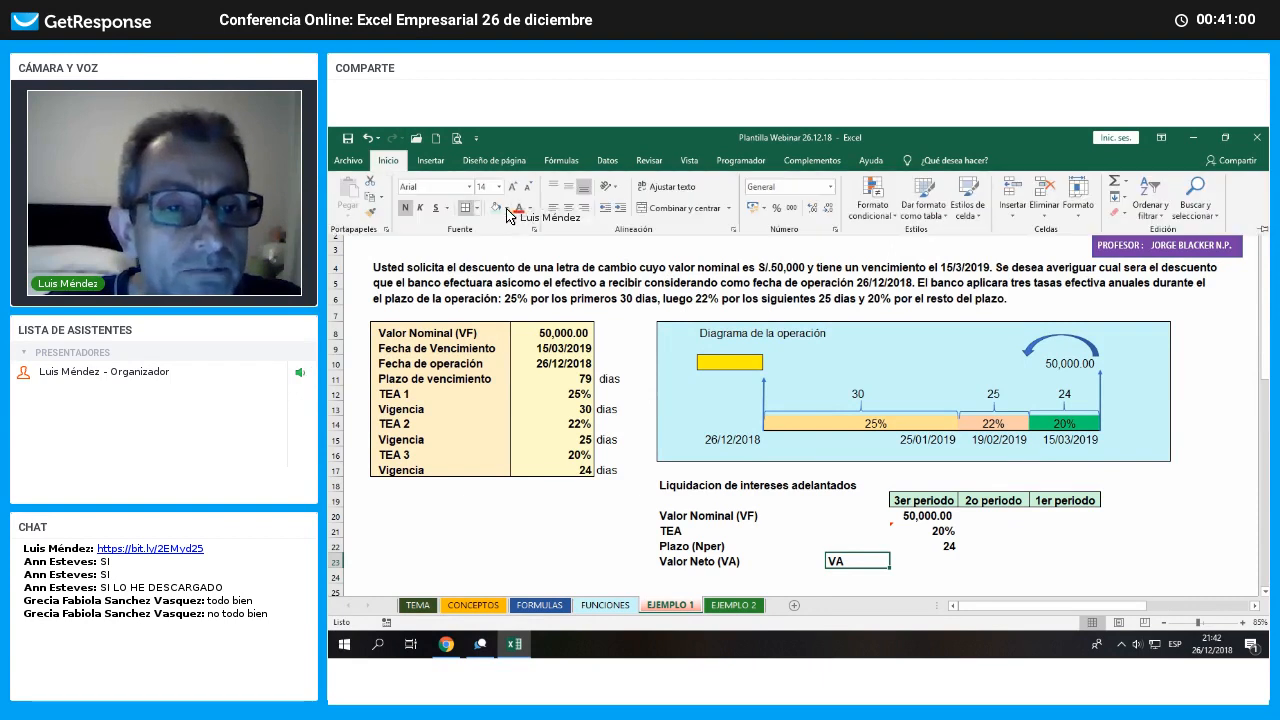
pyautogui.click(519, 208)
pyautogui.click(567, 209)
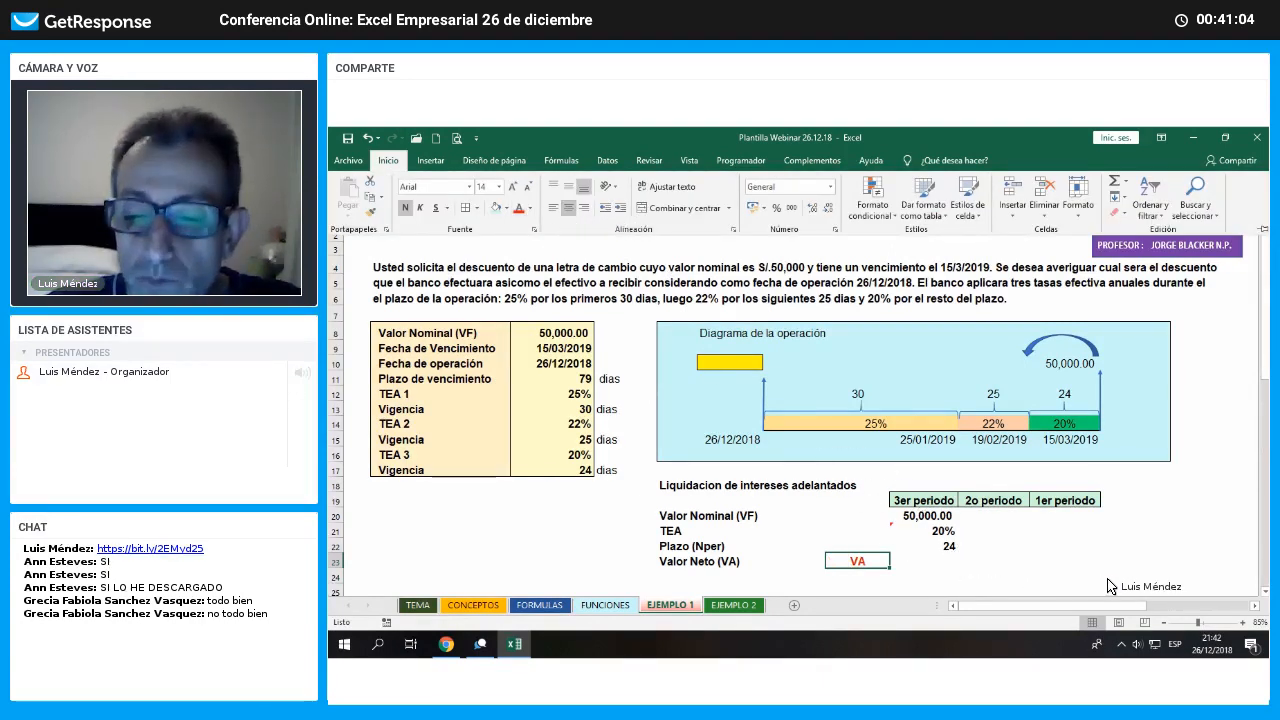
# Insert the VA function from the Financiera category into cell J23, the third period's Valor Neto
pyautogui.click(923, 561)
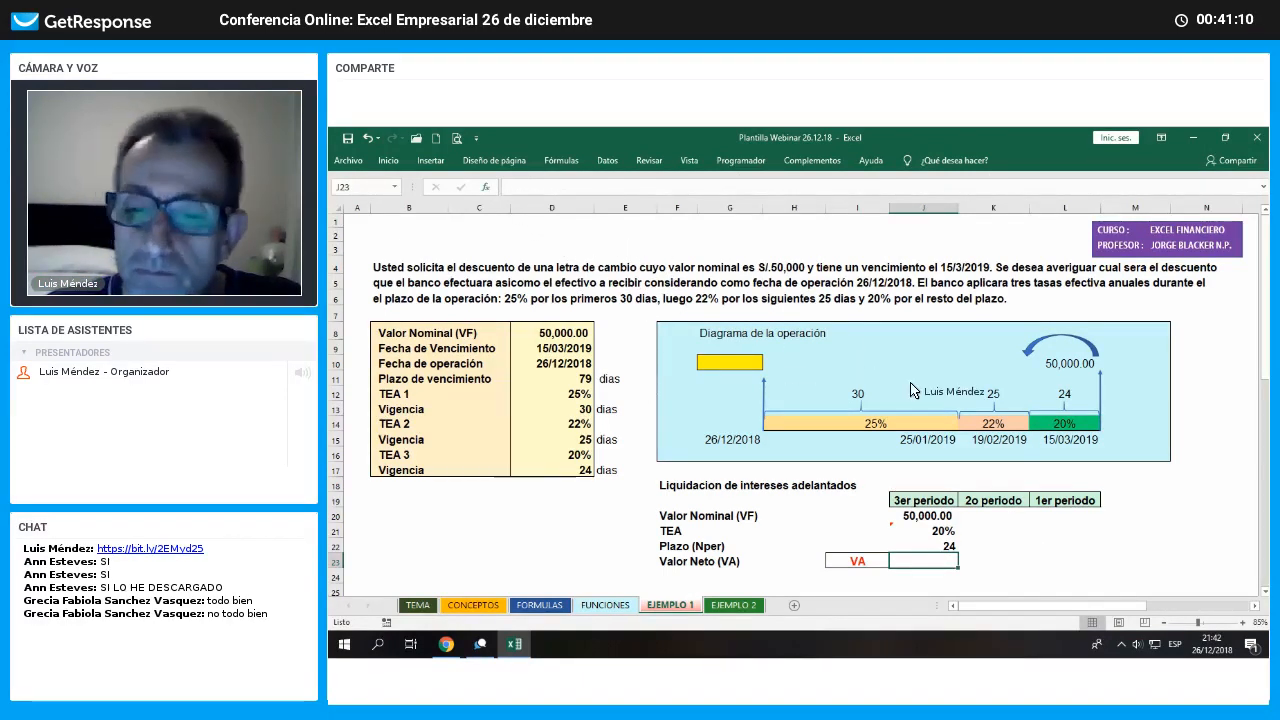
pyautogui.hotkey('shift', 'F3')
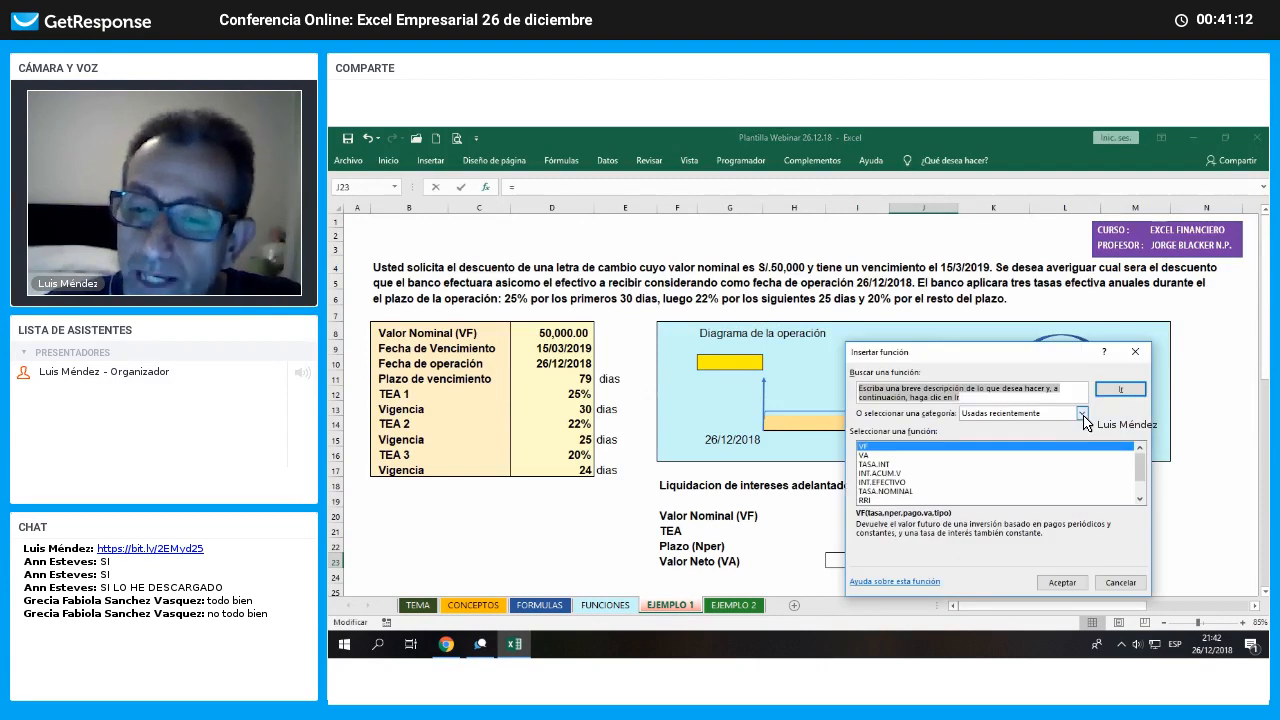
pyautogui.click(1082, 414)
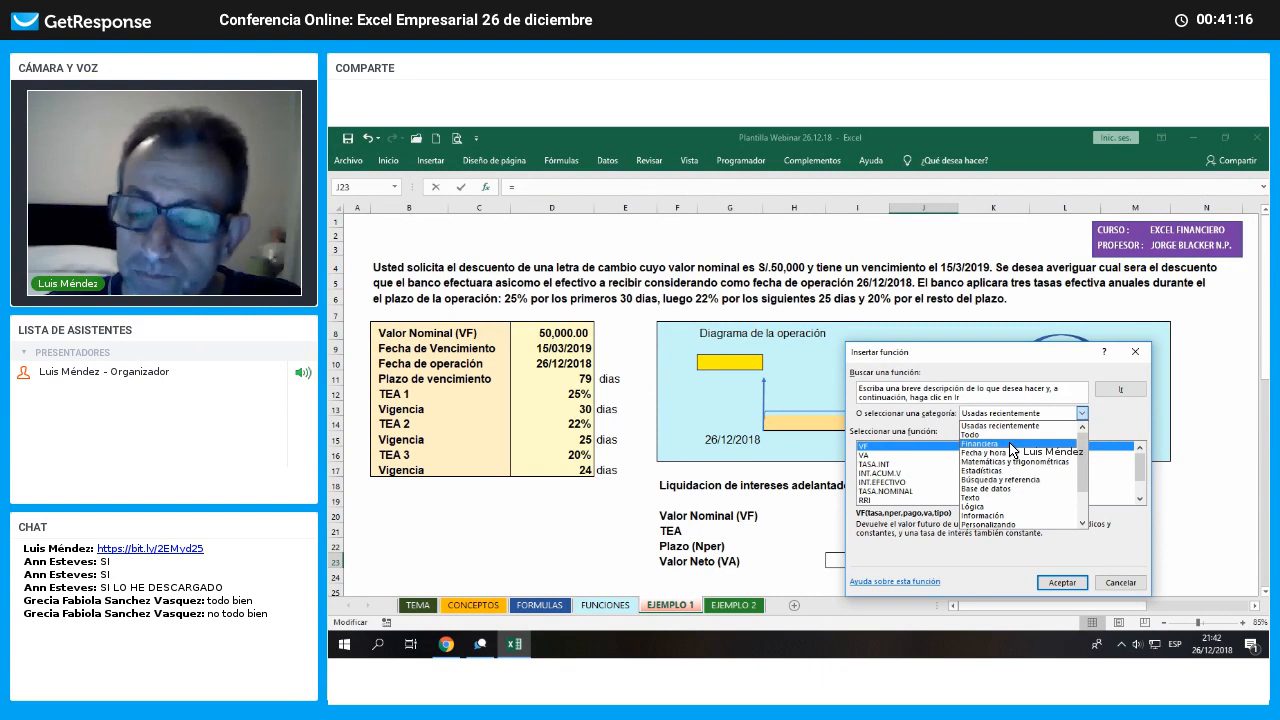
pyautogui.click(1011, 445)
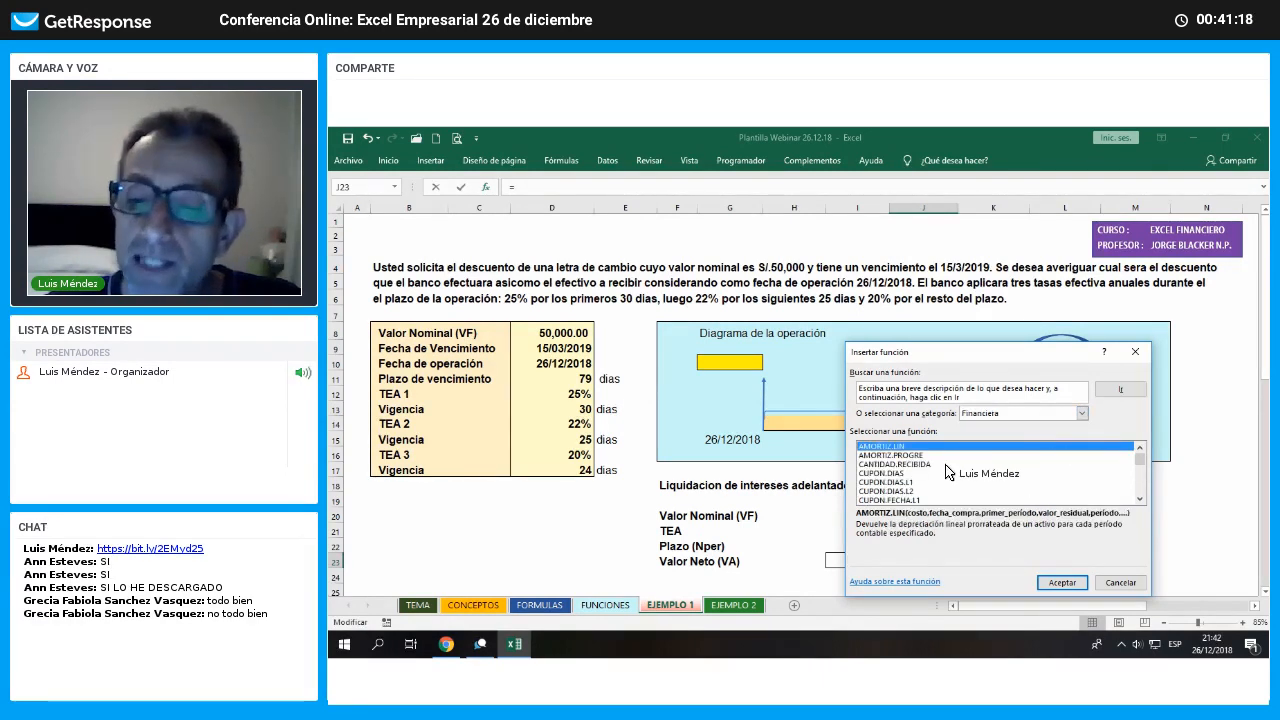
pyautogui.scroll(-15, 940, 474)
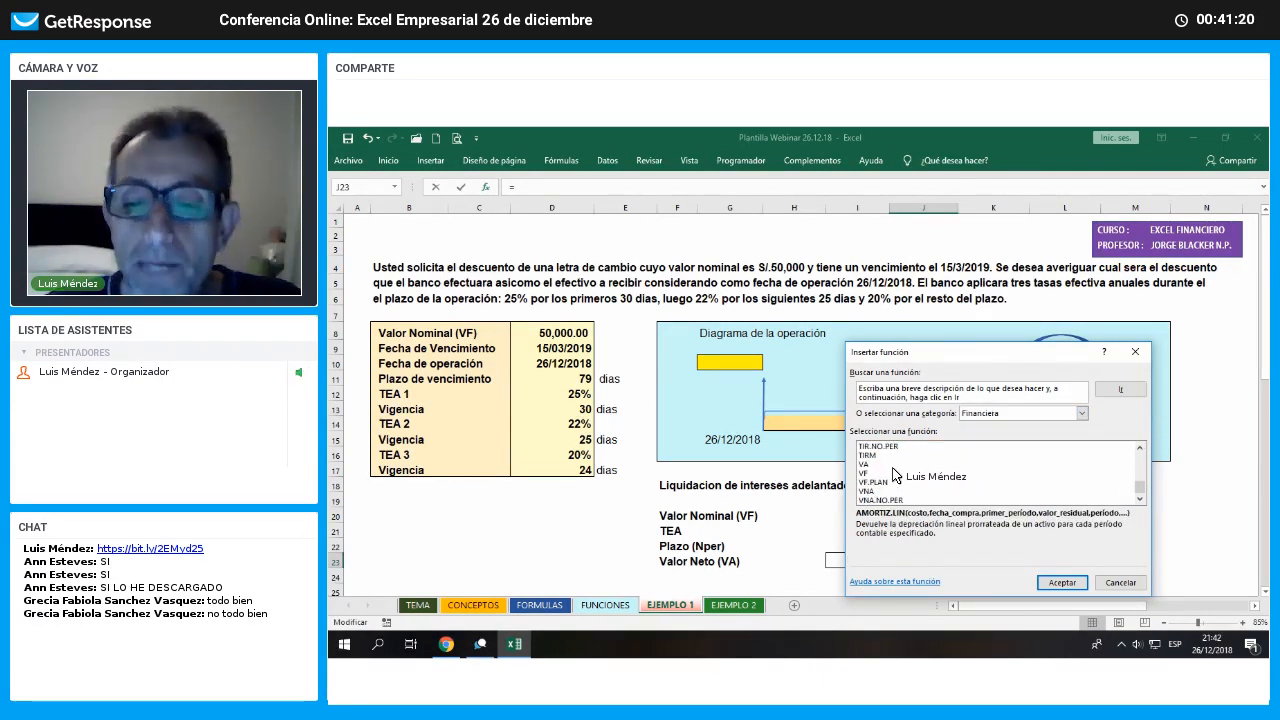
pyautogui.click(883, 465)
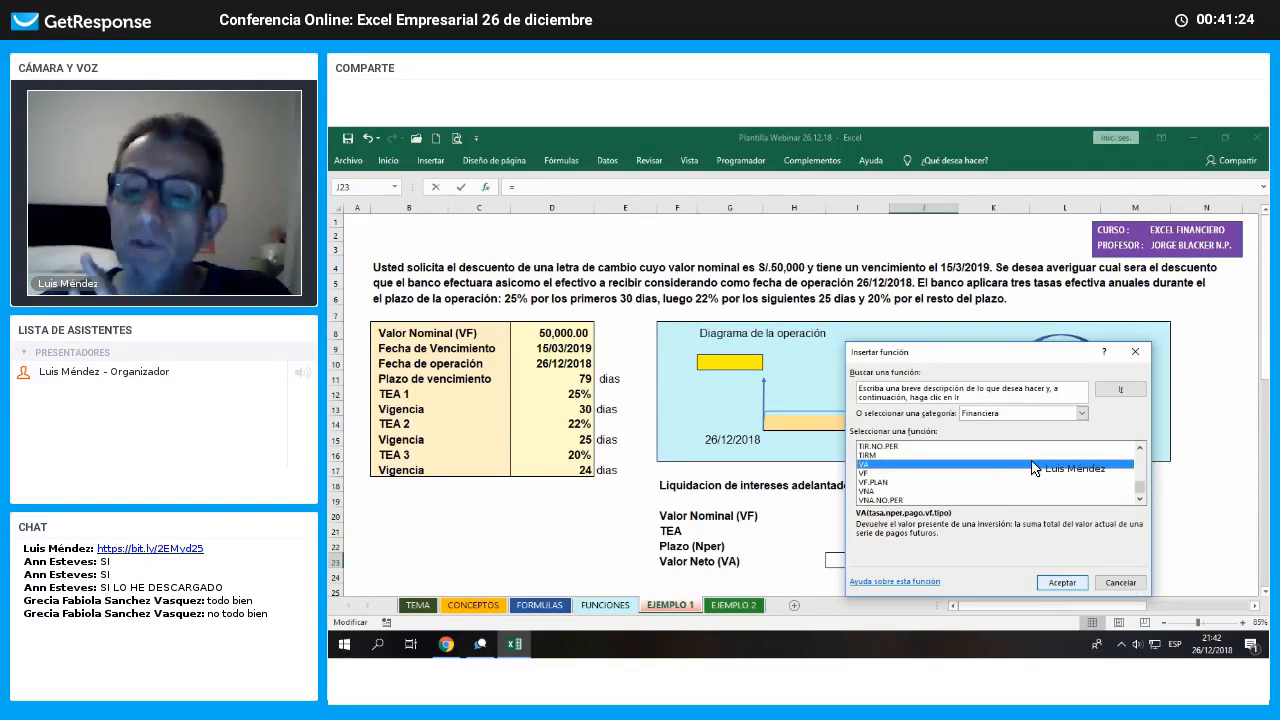
pyautogui.press('Return')
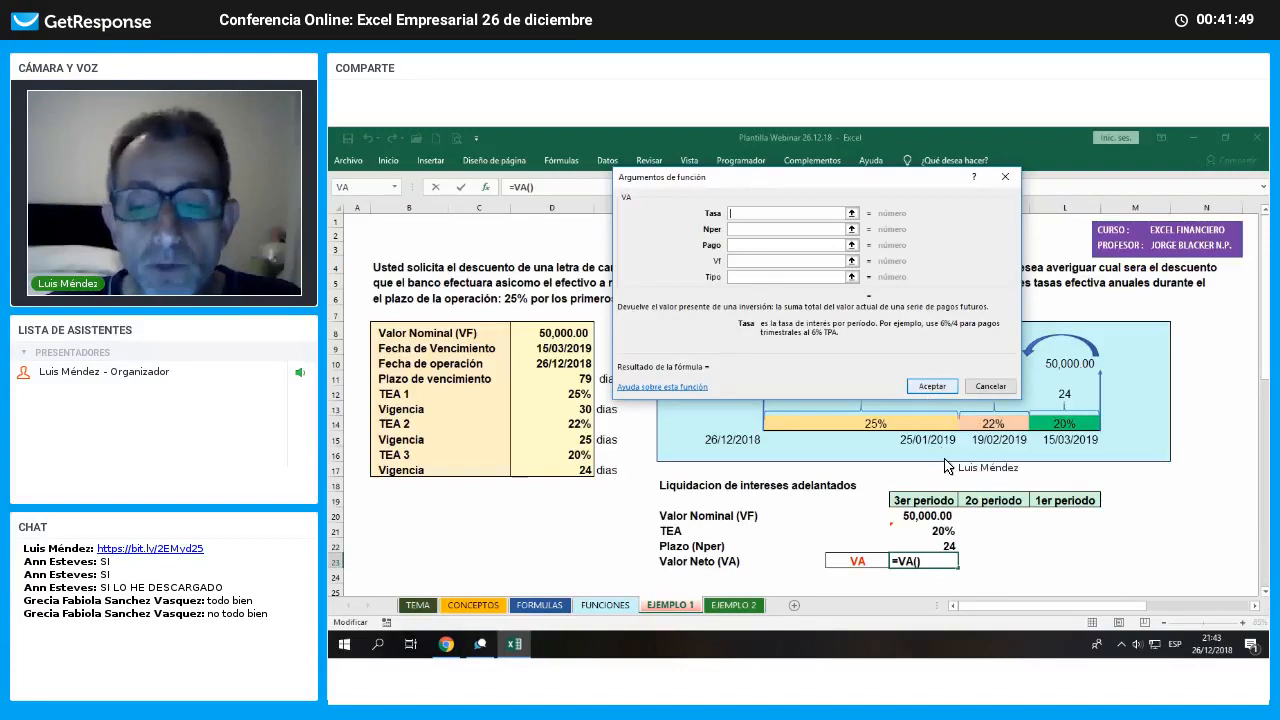
# Fill the VA arguments with Tasa J21, Nper J22/360 and Vf J20, and accept the function
pyautogui.click(943, 532)
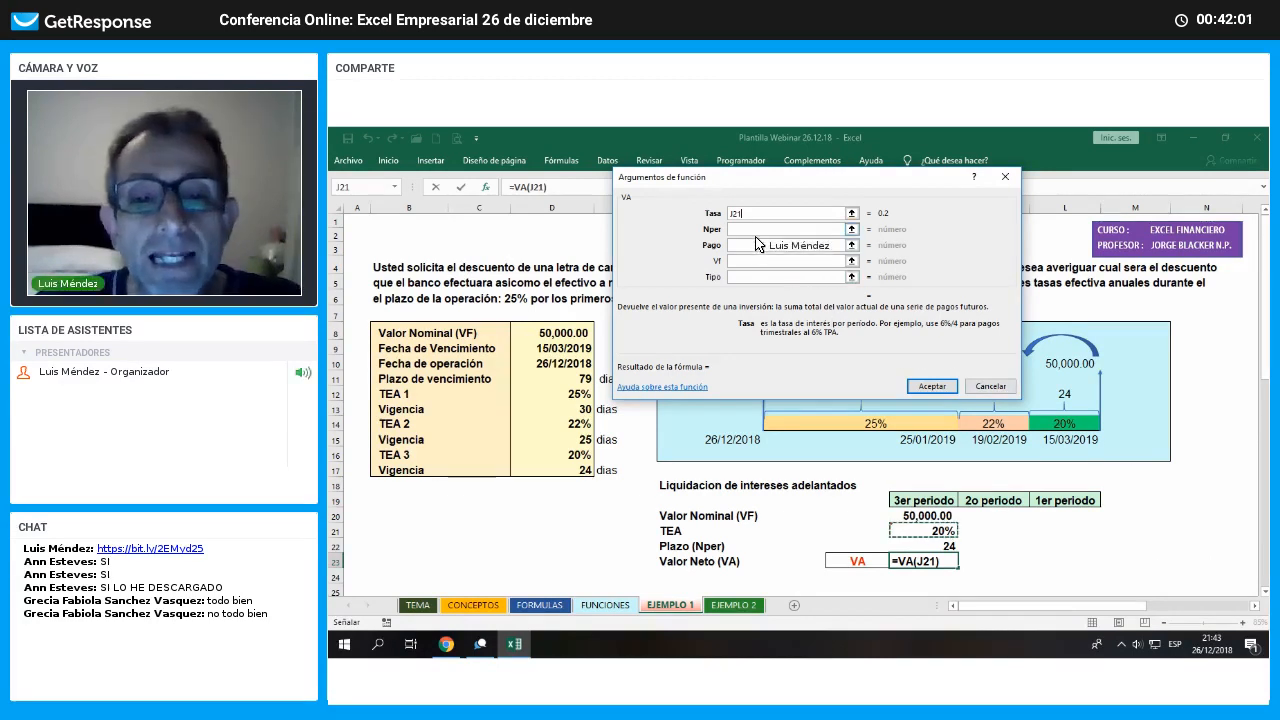
pyautogui.press('Tab')
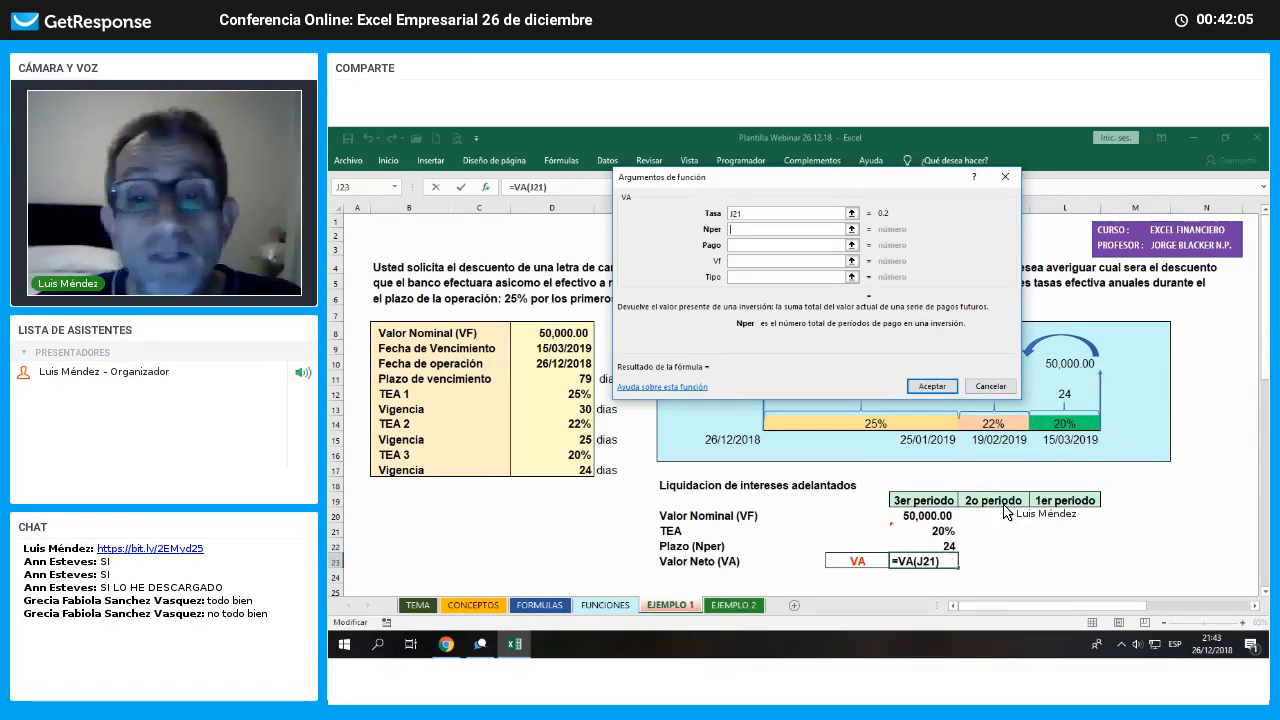
pyautogui.click(945, 546)
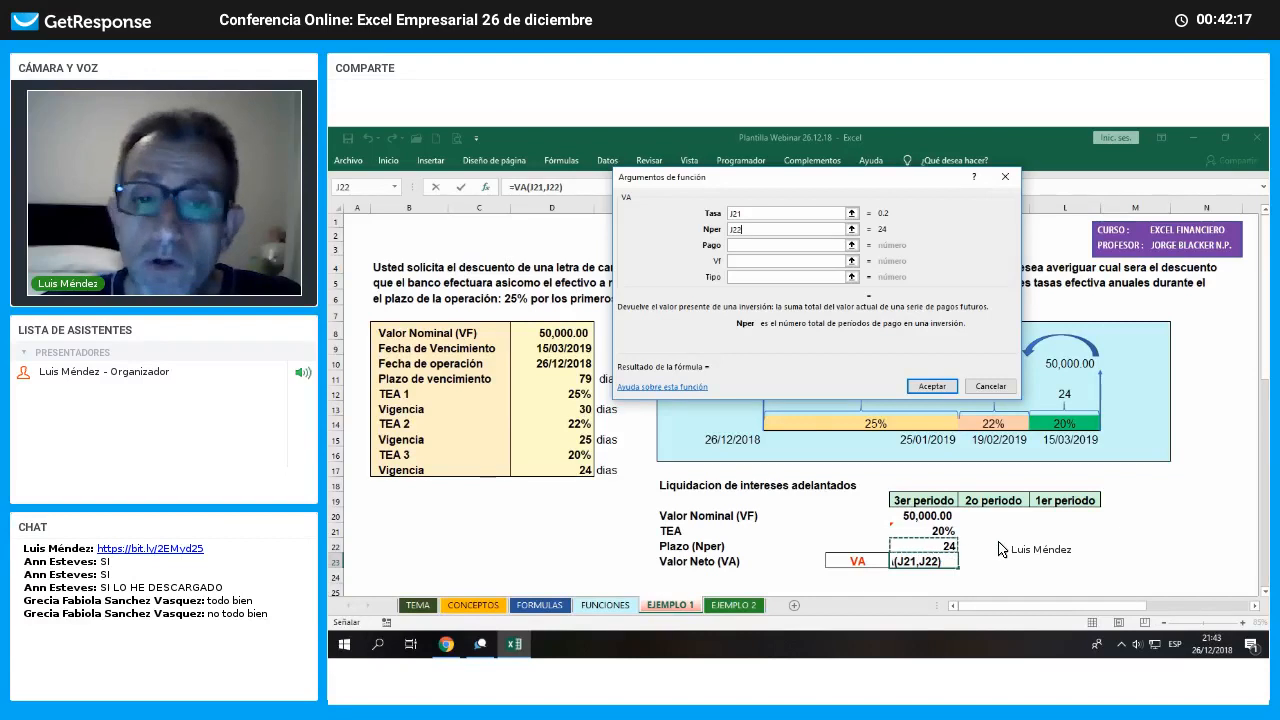
pyautogui.write('/360')
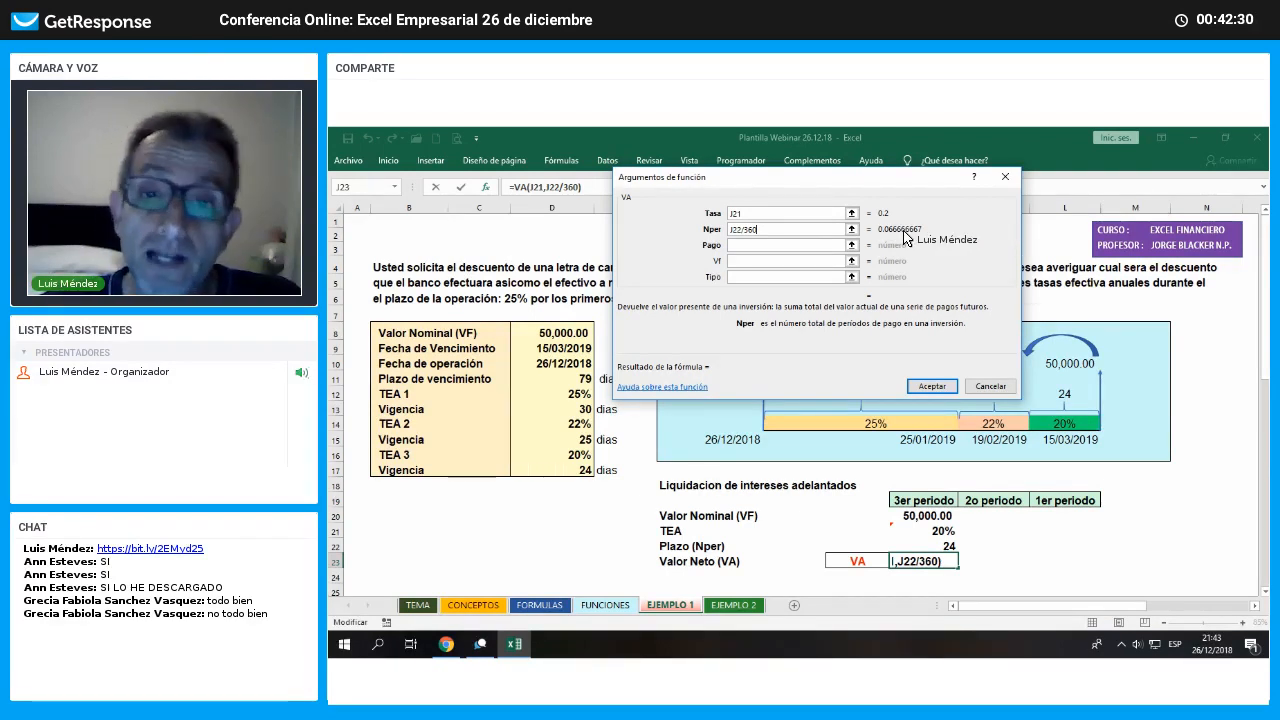
pyautogui.click(746, 261)
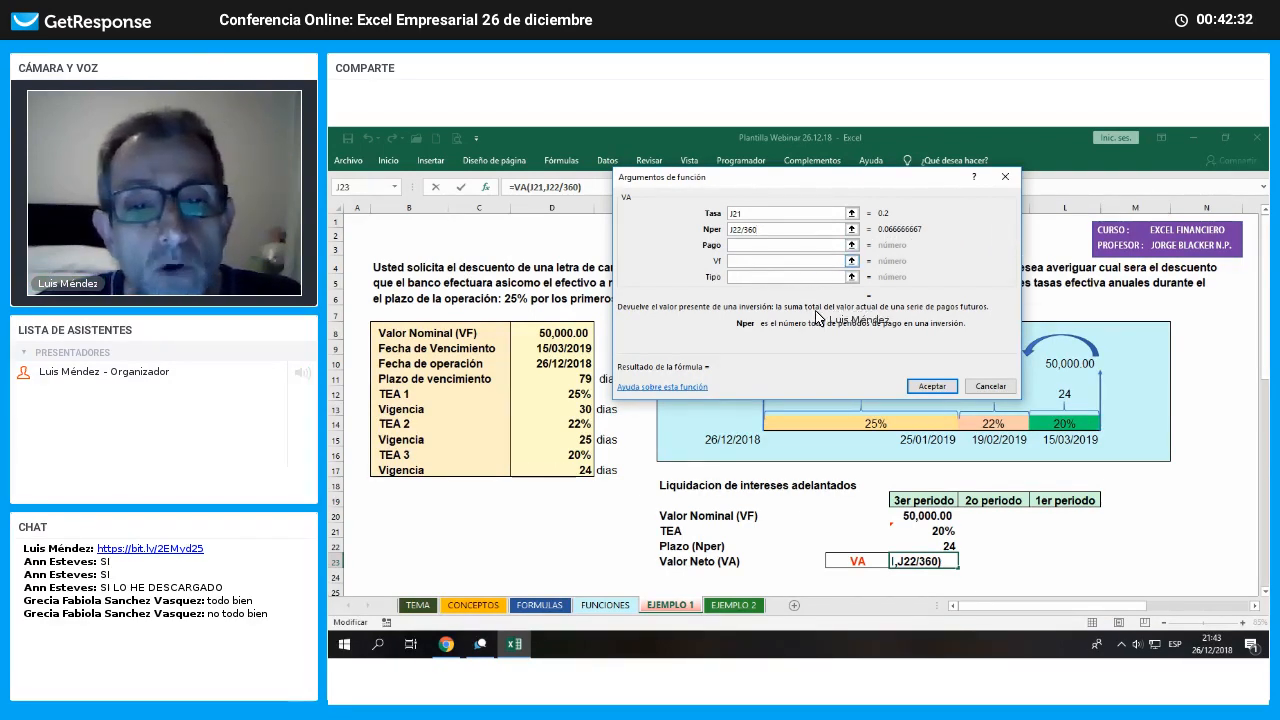
pyautogui.click(940, 519)
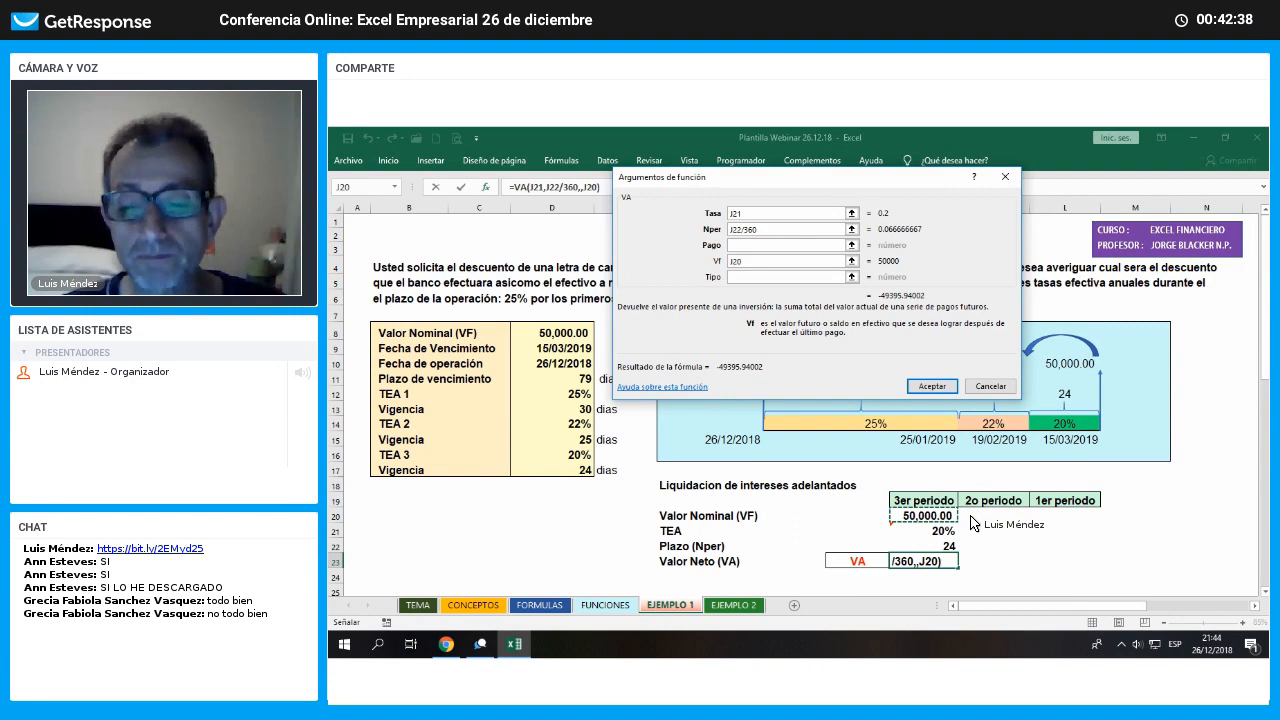
pyautogui.press('Return')
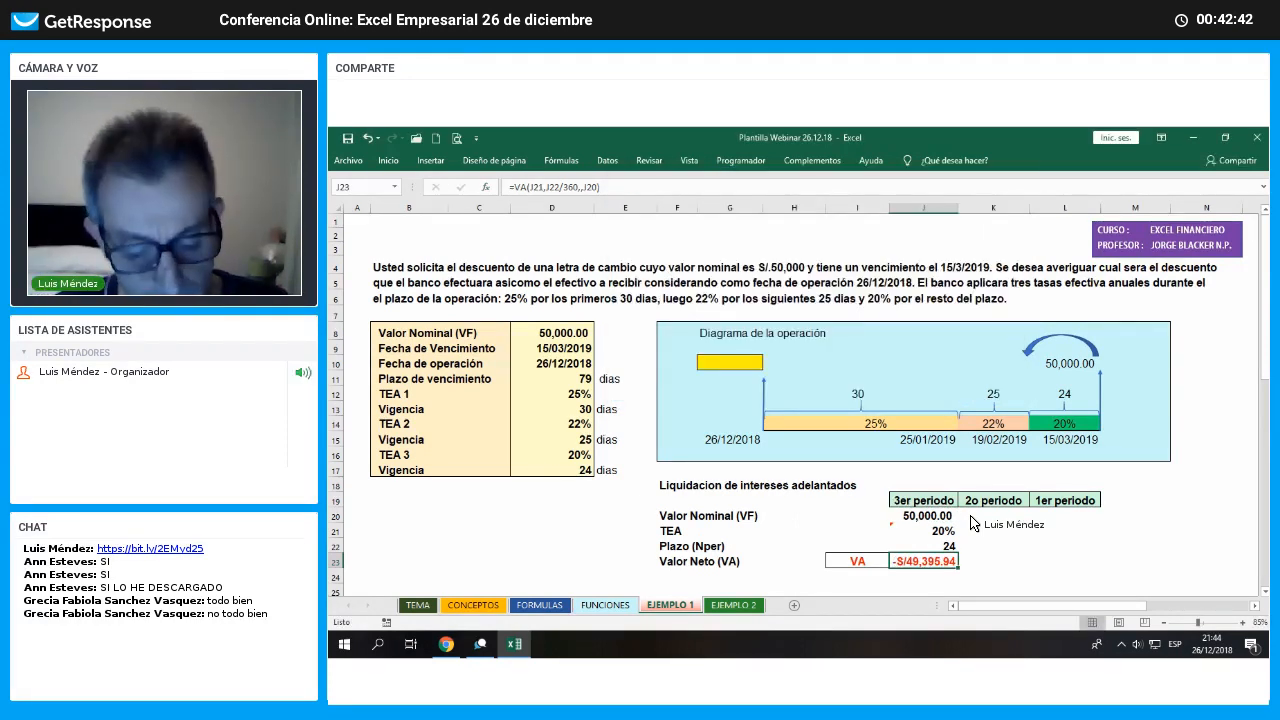
# Negate the formula in J23 to =-VA(J21,J22/360,,J20) and show the amount without the currency symbol
pyautogui.press('F2')
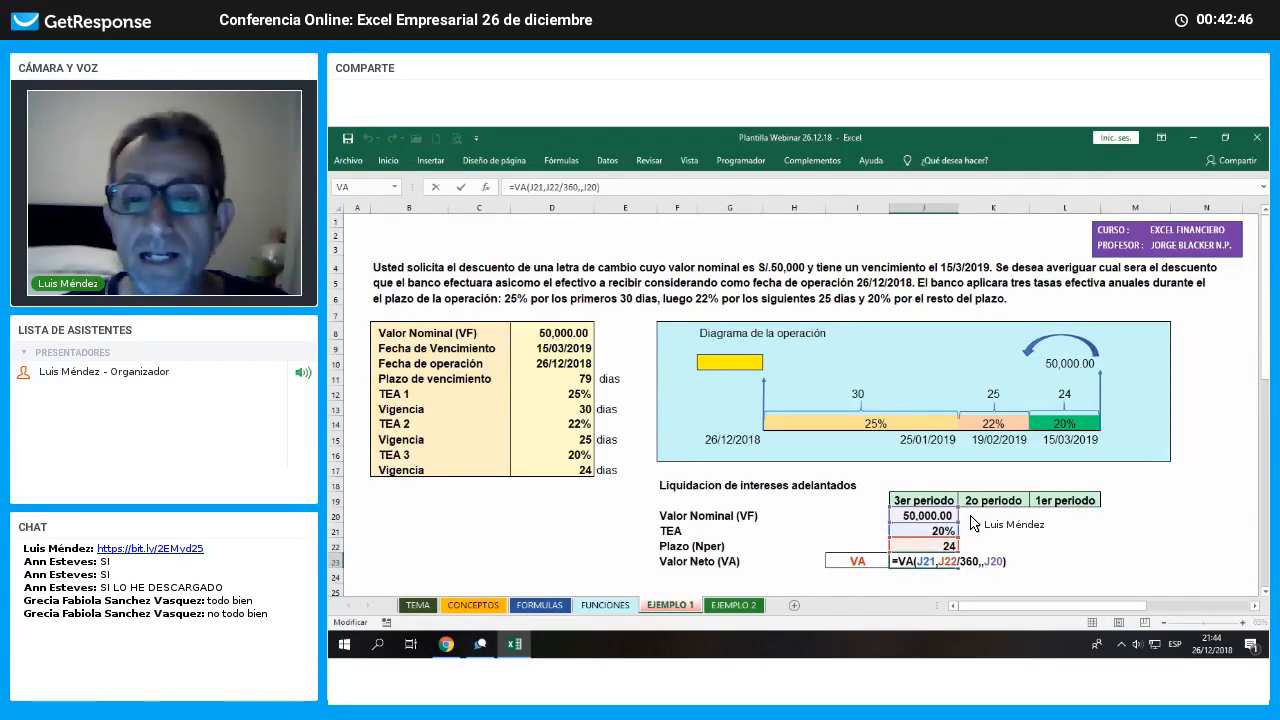
pyautogui.write('-')
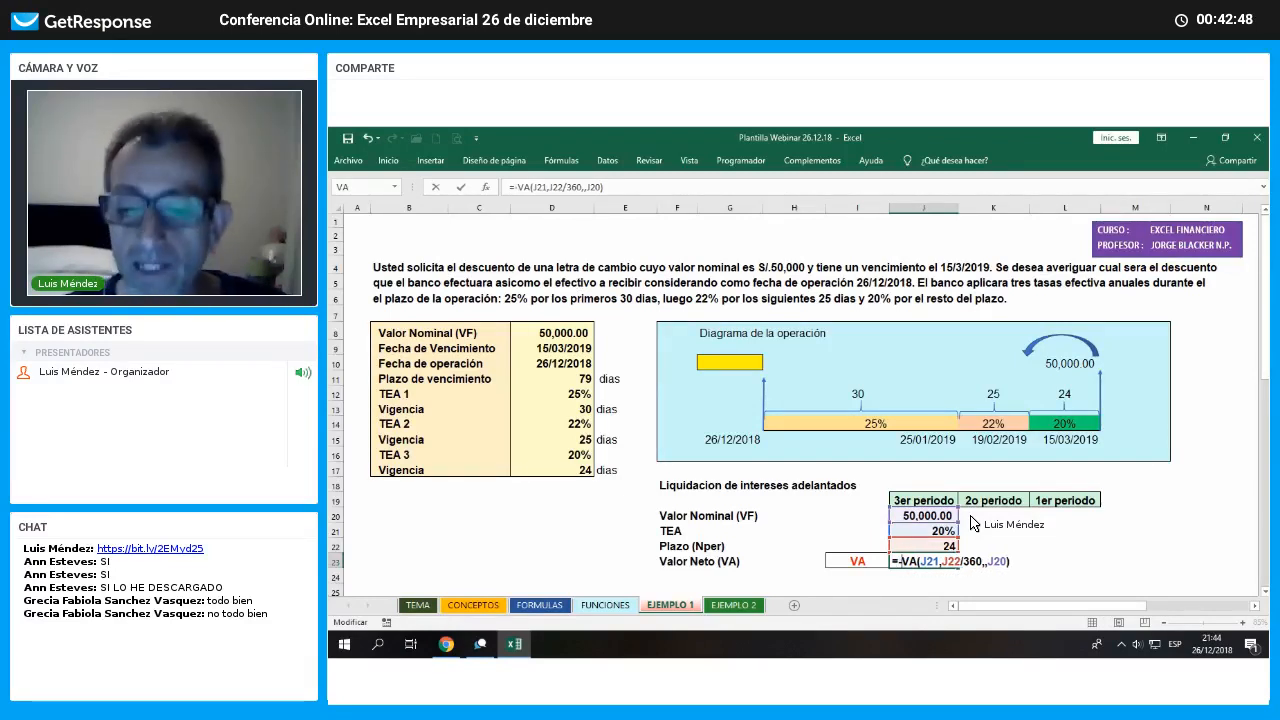
pyautogui.press('Return')
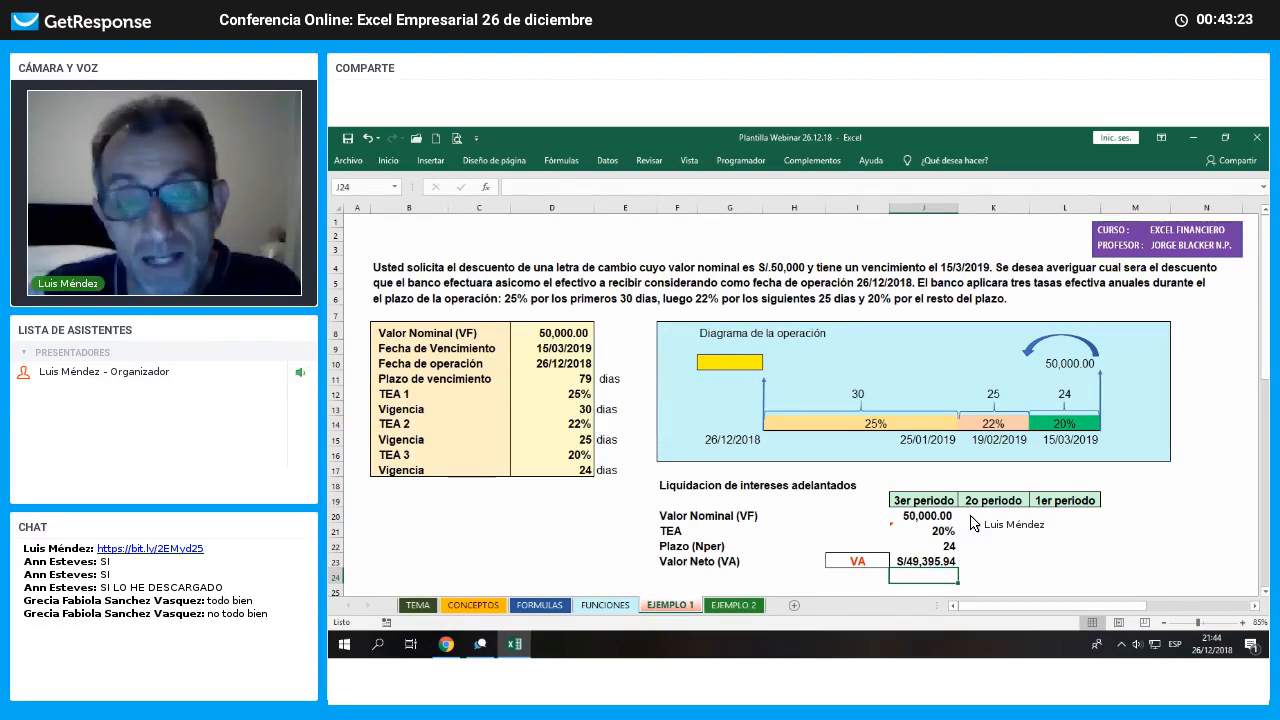
pyautogui.press('Up')
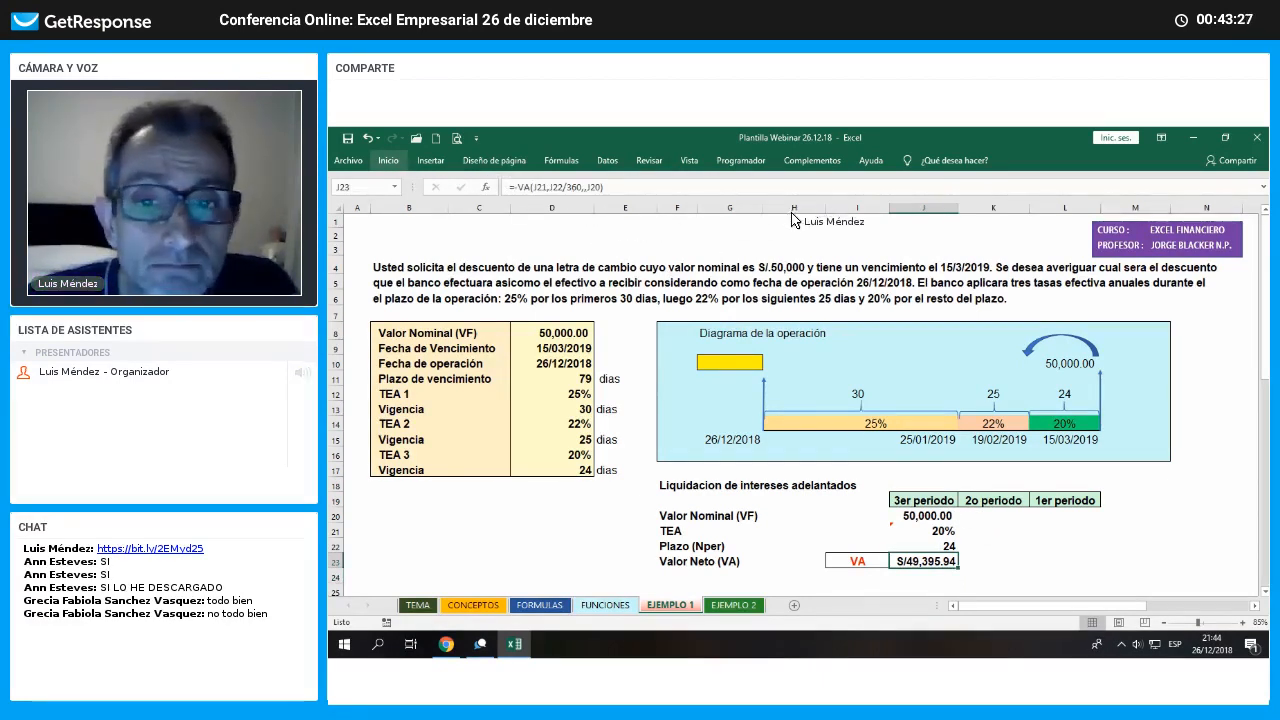
# Link cell K10 of the diagram, above the 25-day period, to the third period's net value in J23
pyautogui.click(1020, 360)
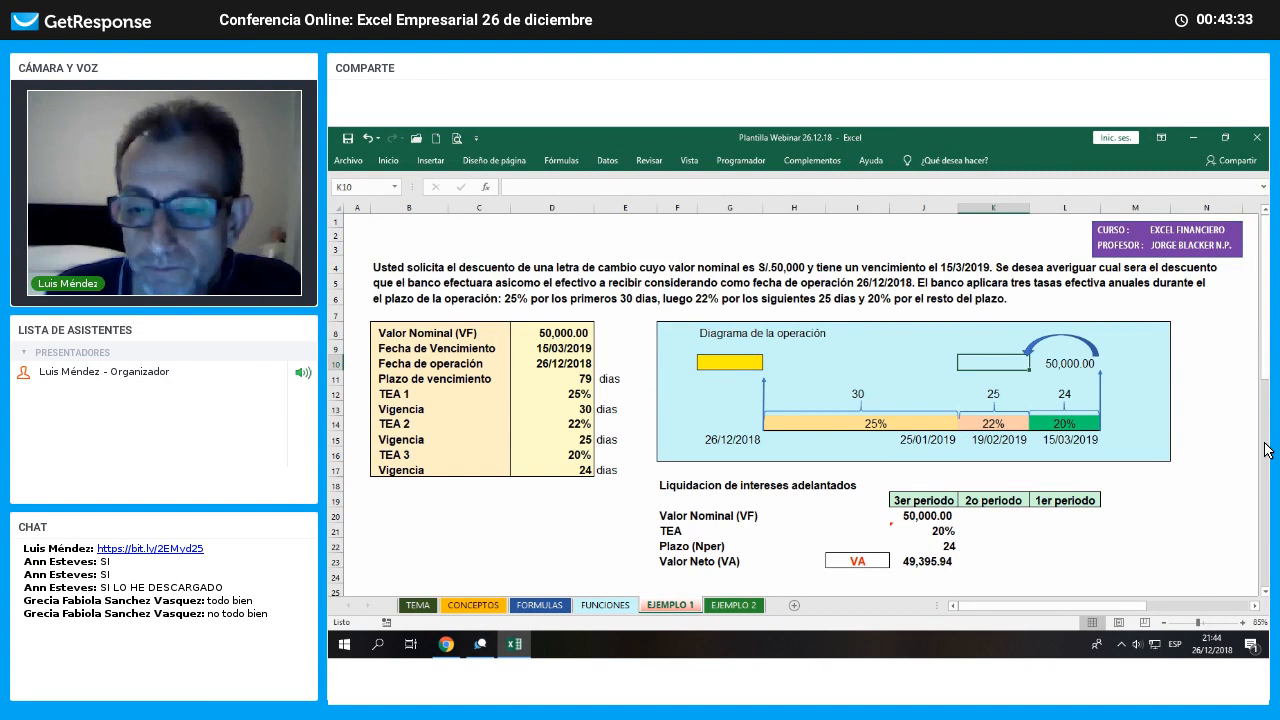
pyautogui.write('+')
pyautogui.press('Down')
pyautogui.press('Down')
pyautogui.press('Down')
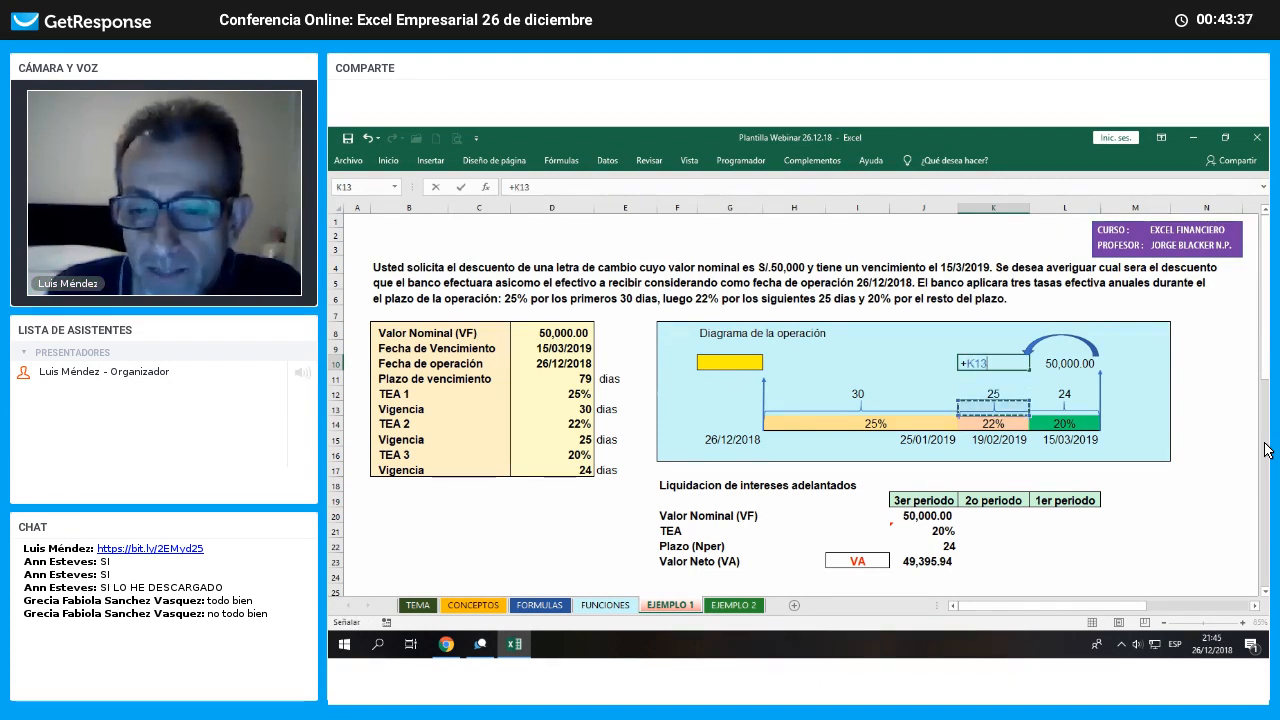
pyautogui.press('Down')
pyautogui.press('Down')
pyautogui.press('Down')
pyautogui.press('Down')
pyautogui.press('Down')
pyautogui.press('Down')
pyautogui.press('Down')
pyautogui.press('Down')
pyautogui.press('Down')
pyautogui.press('Down')
pyautogui.press('Left')
pyautogui.press('Return')
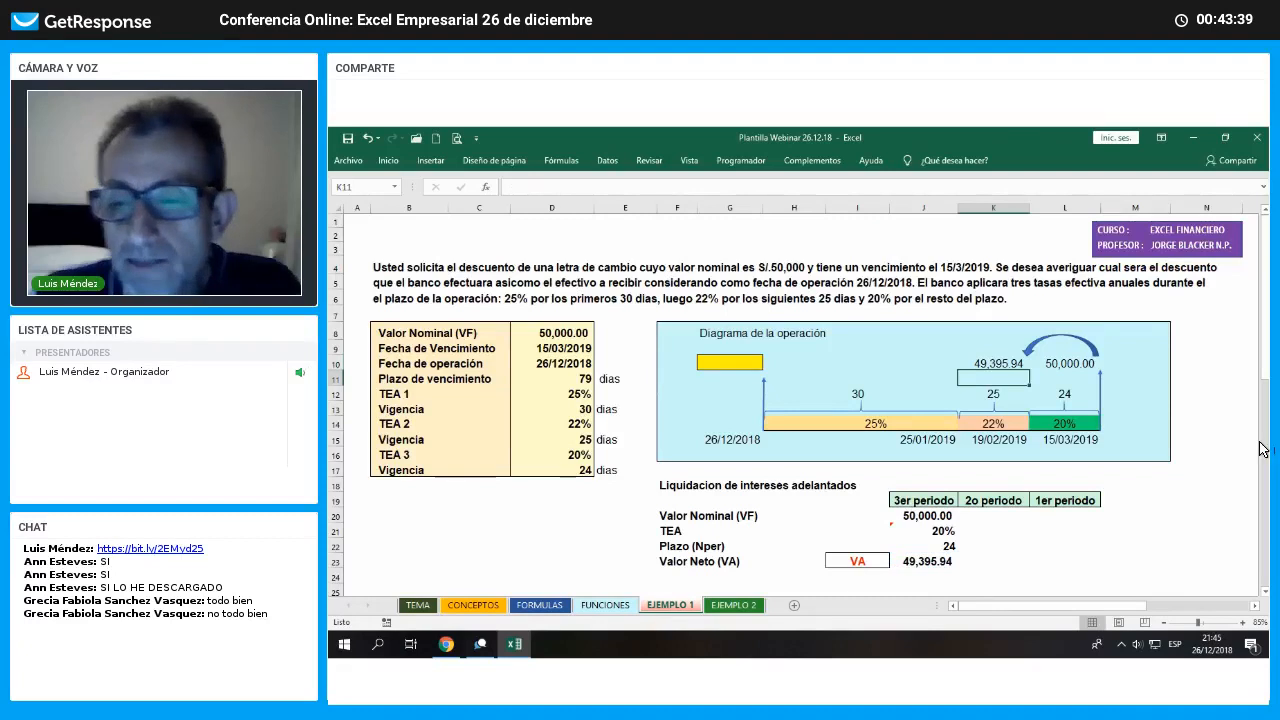
pyautogui.click(1137, 558)
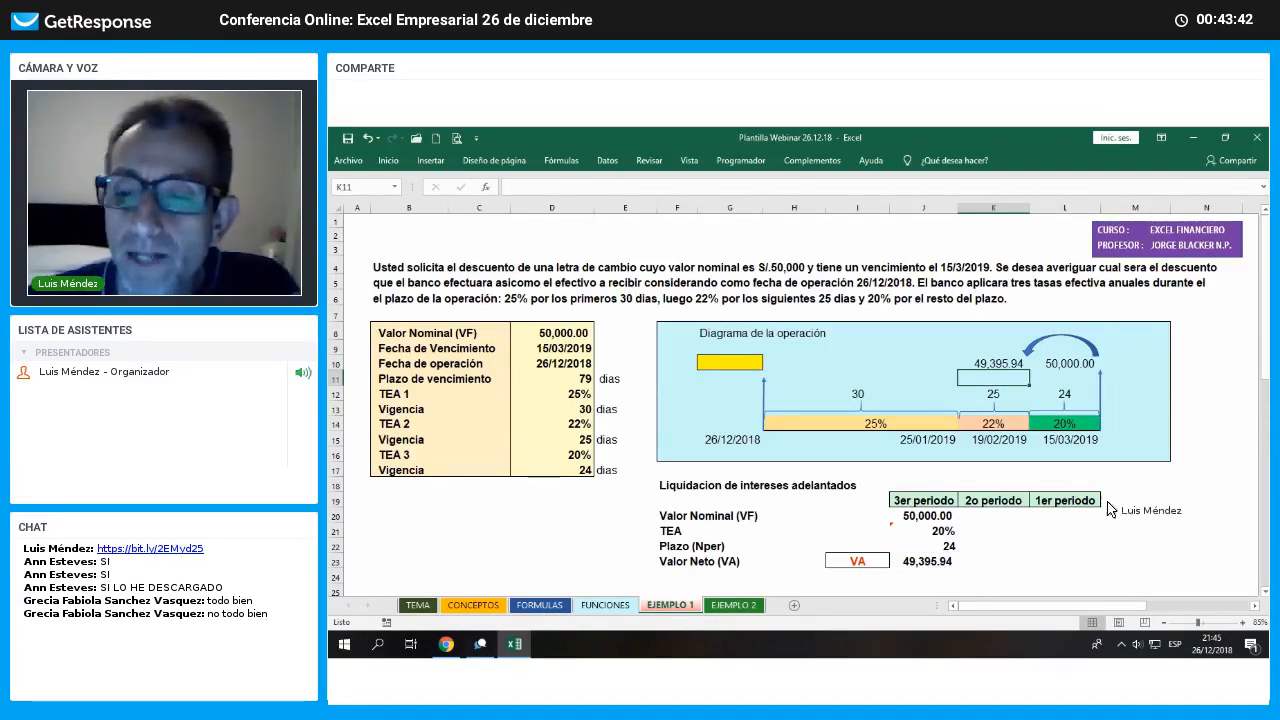
# Duplicate the curved arrow above the 24-day period and place the copy beside it, above the amount in K10
pyautogui.click(1066, 346)
pyautogui.rightClick(1064, 348)
pyautogui.click(1110, 372)
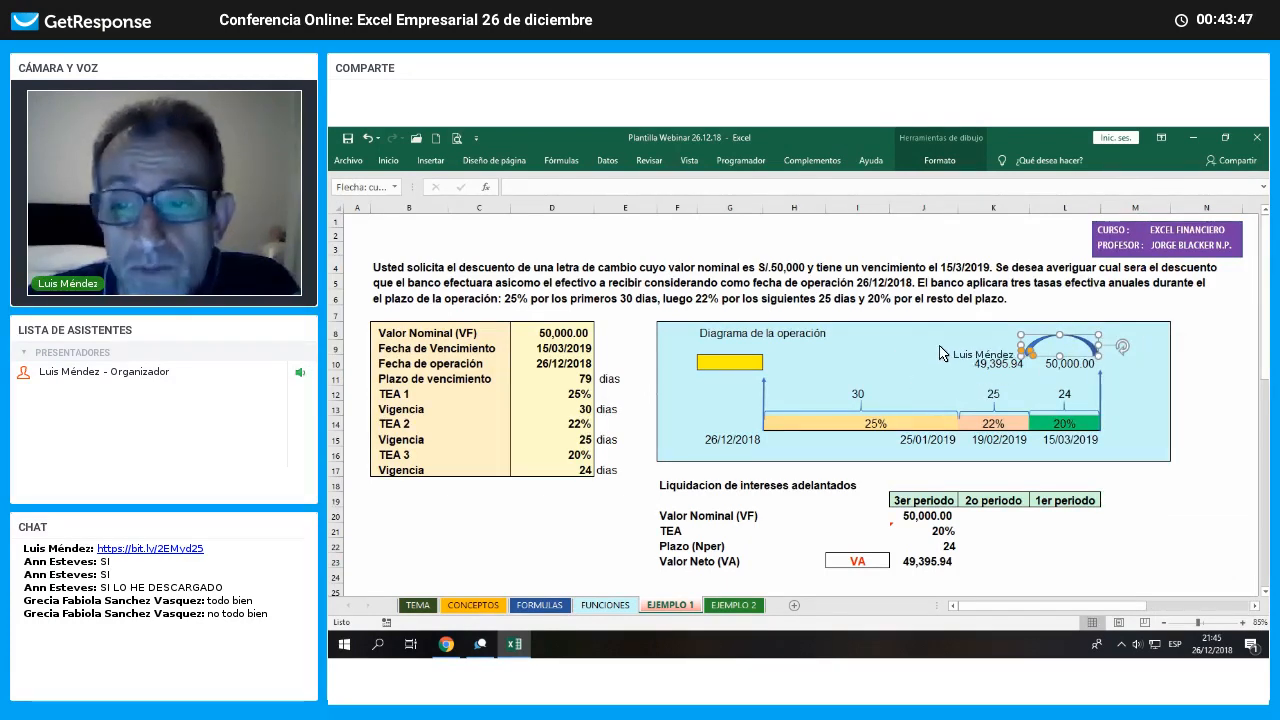
pyautogui.rightClick(892, 380)
pyautogui.click(917, 437)
pyautogui.moveTo(935, 373); pyautogui.dragTo(972, 334)
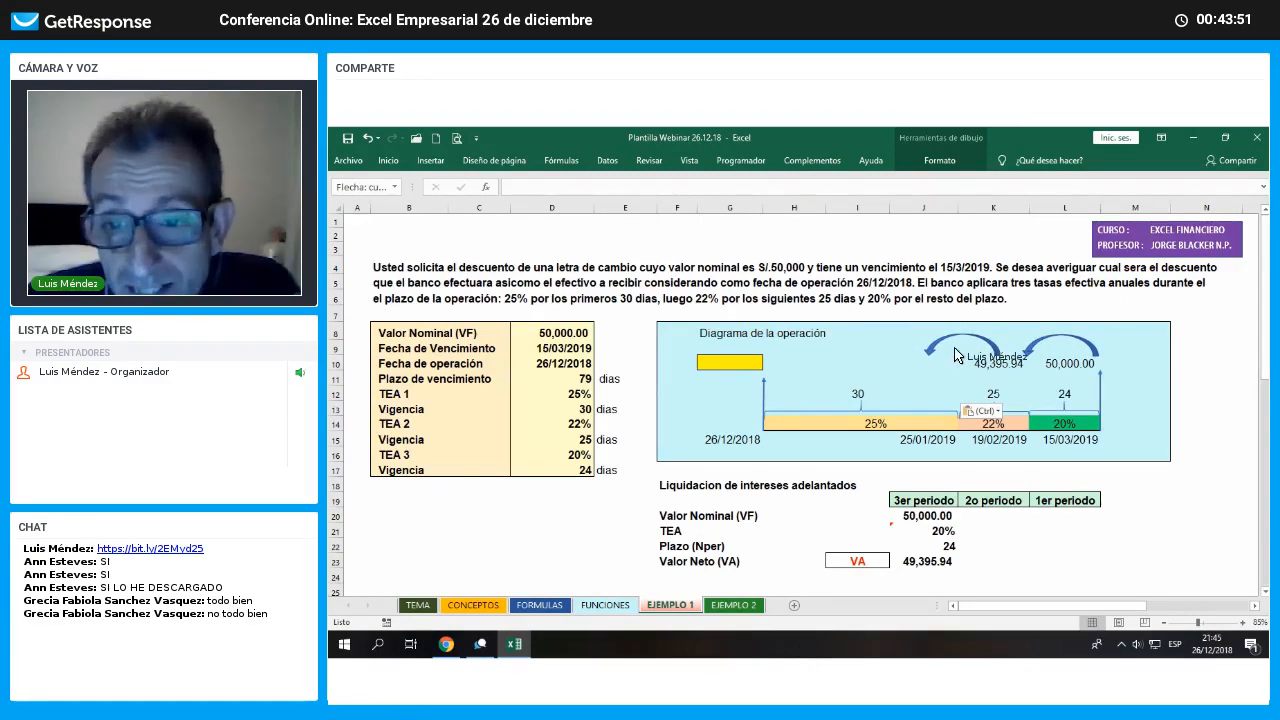
# Shift and slightly resize the copied arrow so it spans the 25-day period and adjoins the first arrow
pyautogui.click(995, 340)
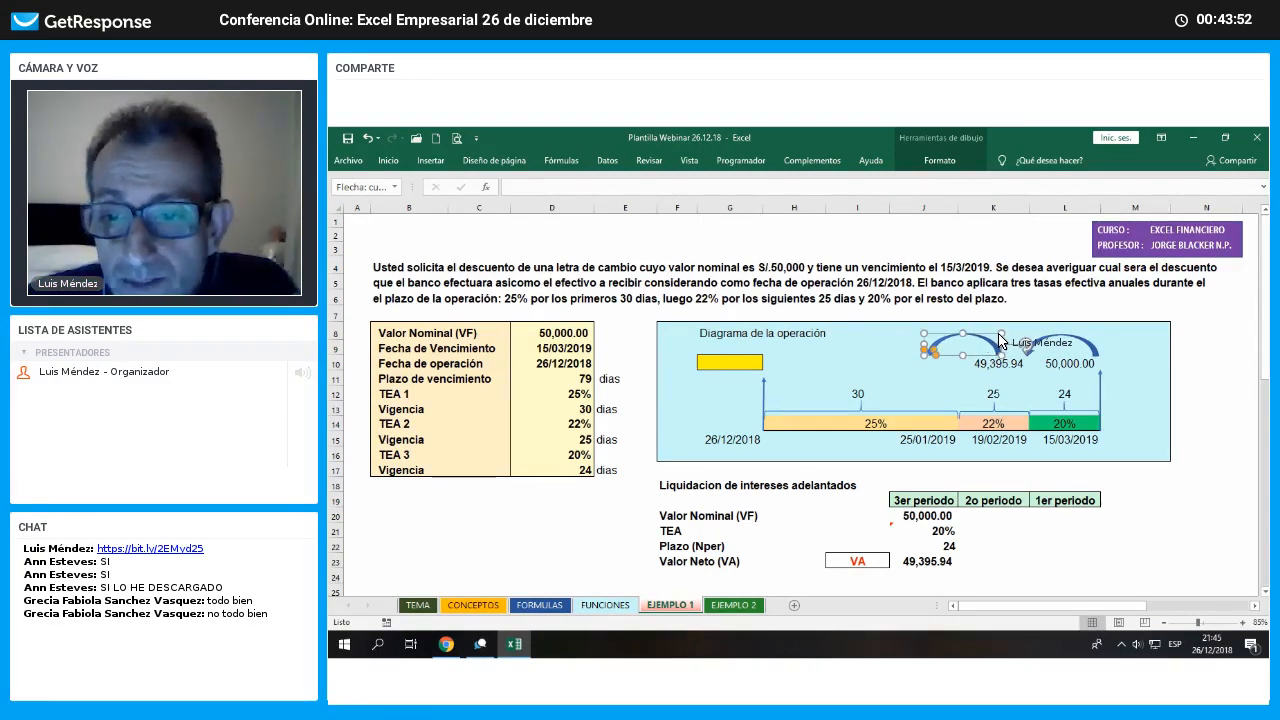
pyautogui.moveTo(998, 338); pyautogui.dragTo(1016, 338)
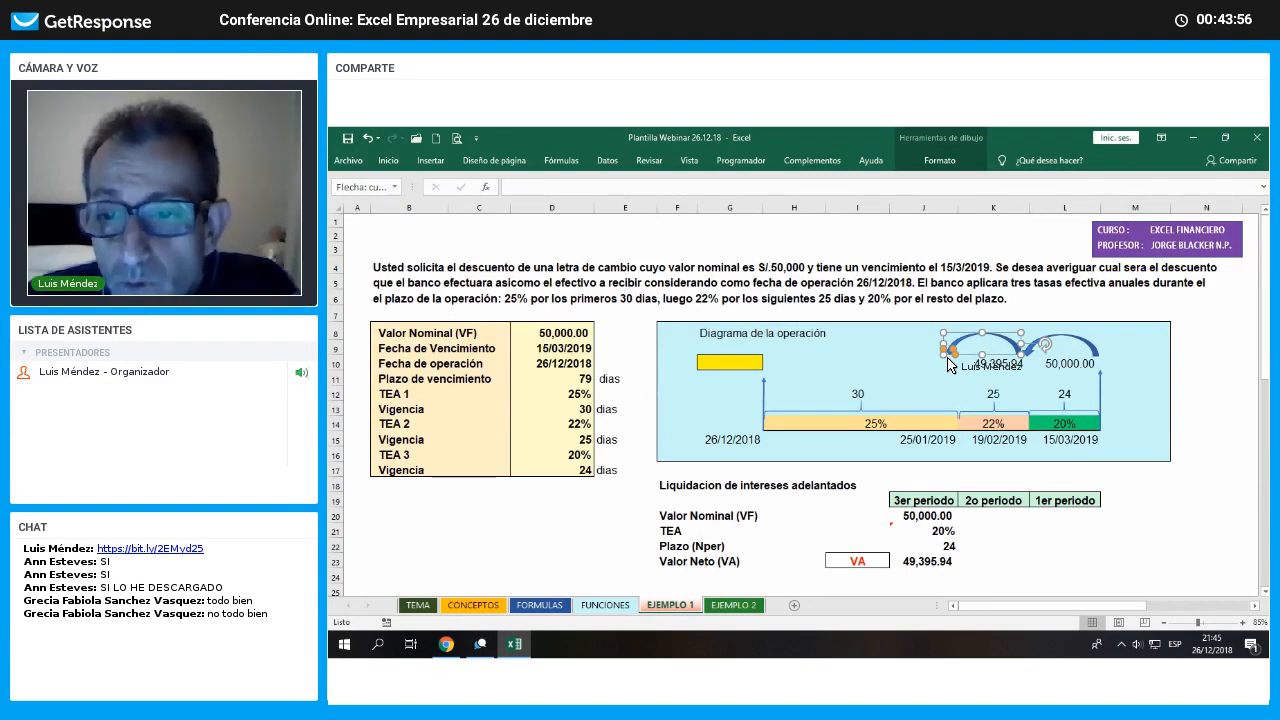
pyautogui.moveTo(986, 332); pyautogui.dragTo(986, 335)
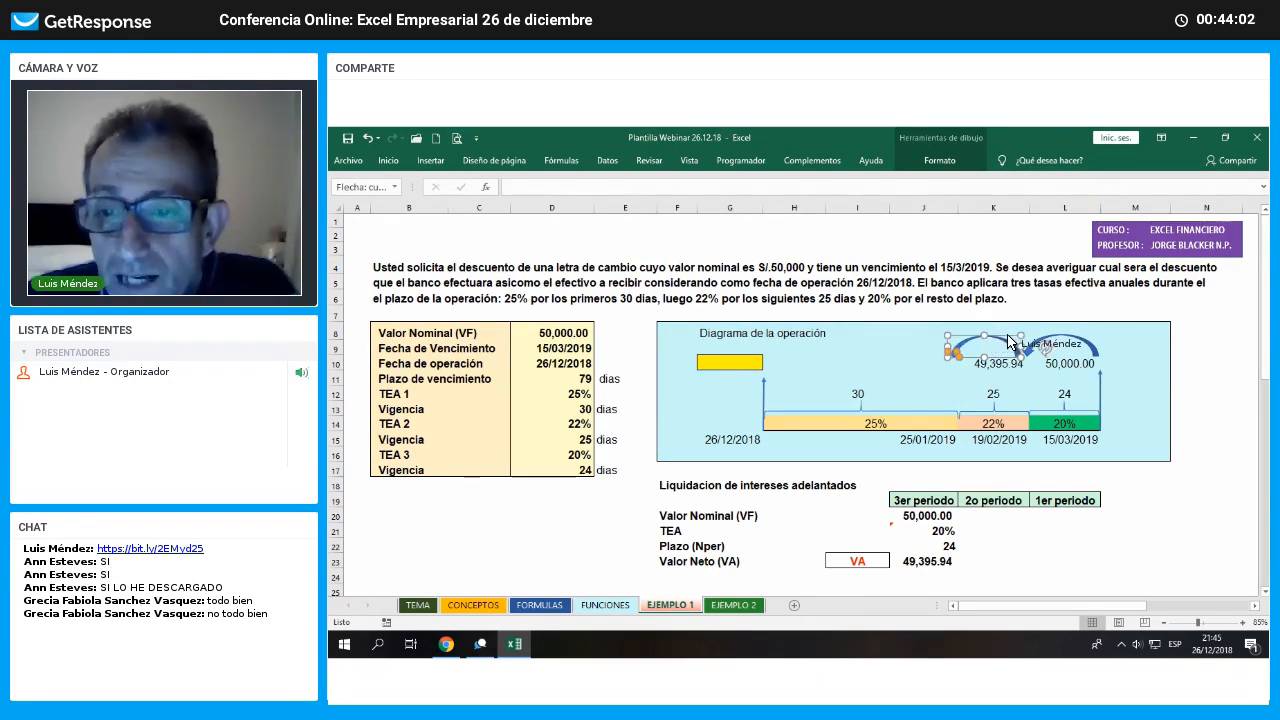
pyautogui.rightClick(1006, 337)
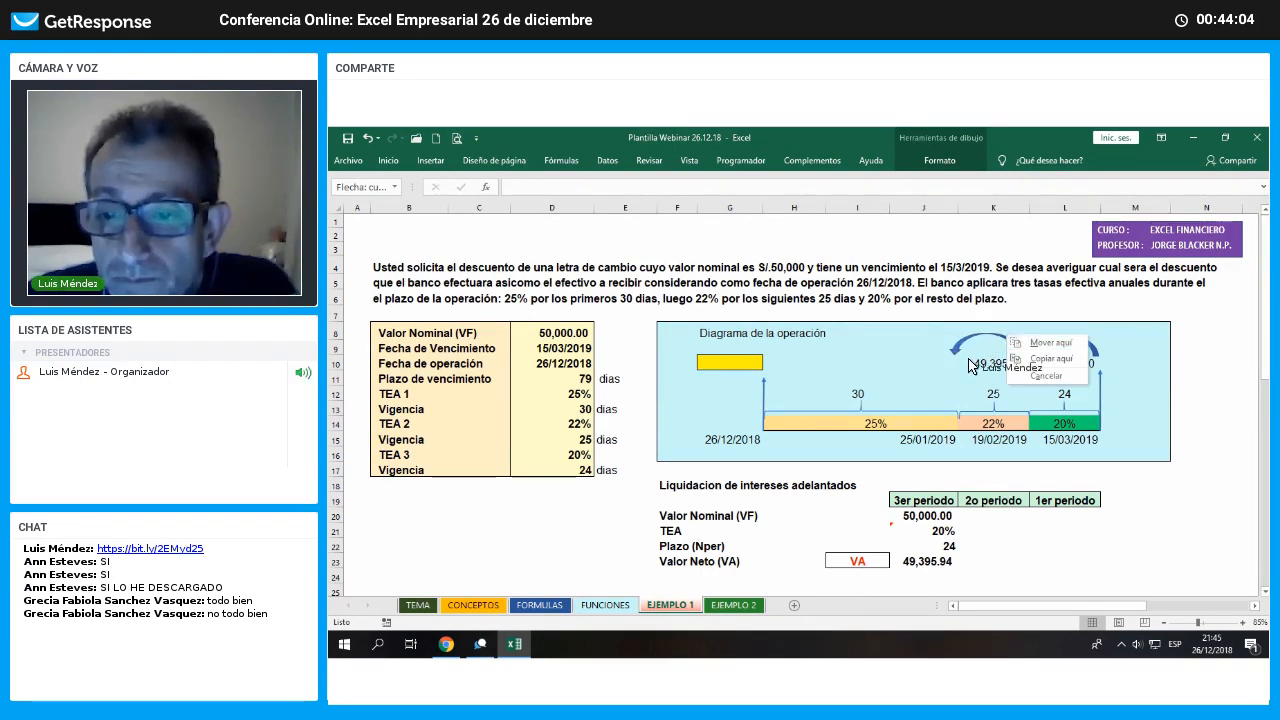
pyautogui.click(922, 393)
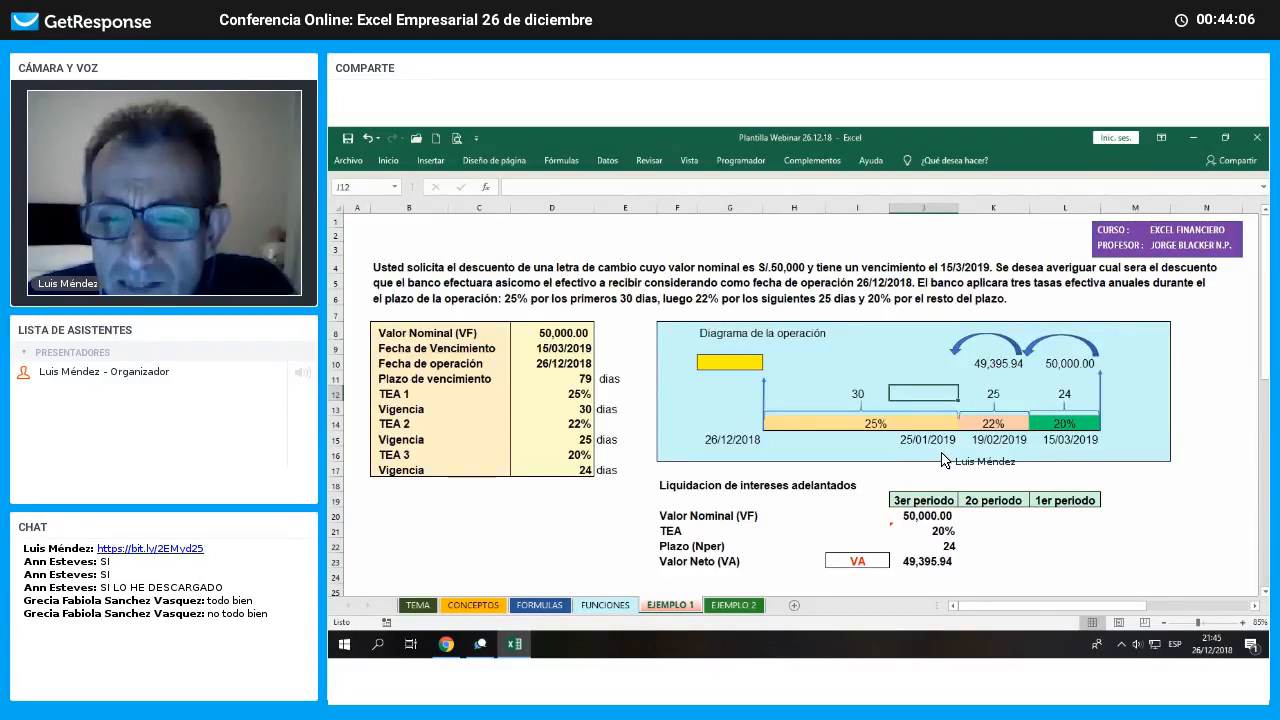
# Link the second period's Valor Nominal in K20 to the third period's net value with the formula +J23
pyautogui.press('Up')
pyautogui.press('Up')
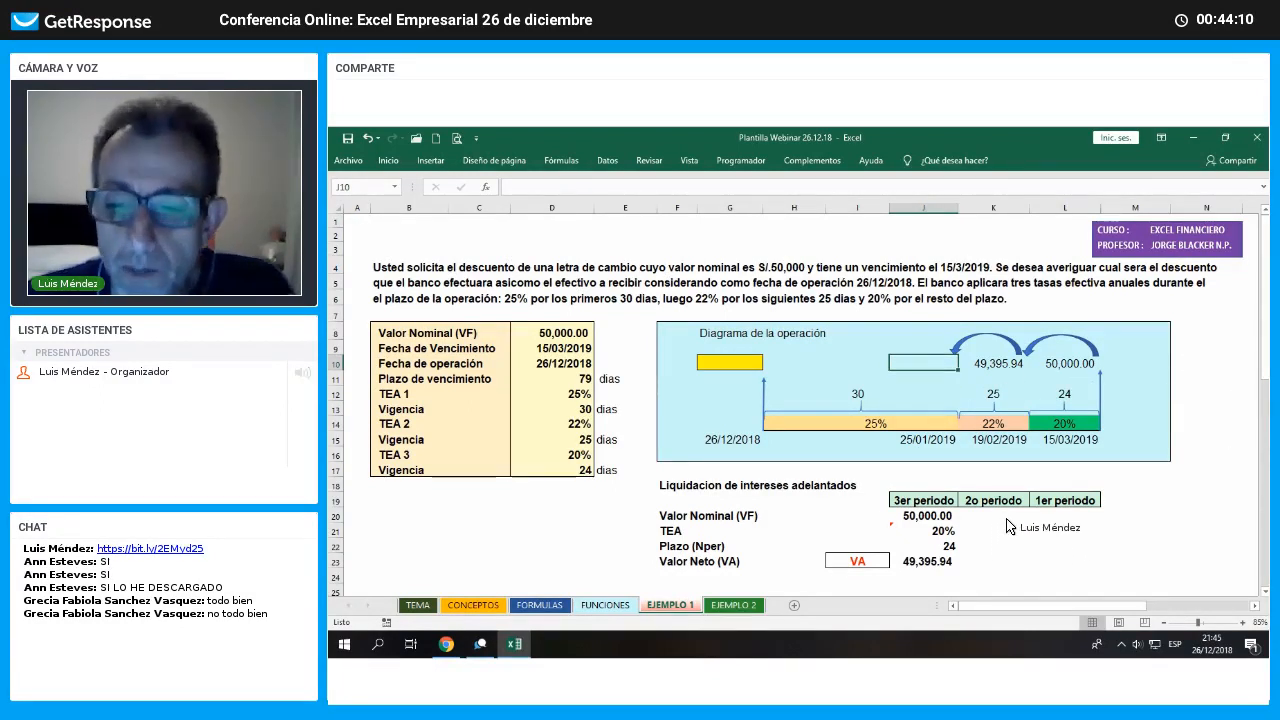
pyautogui.press('Down')
pyautogui.press('Down')
pyautogui.press('Down')
pyautogui.press('Down')
pyautogui.press('Down')
pyautogui.press('Down')
pyautogui.press('Down')
pyautogui.press('Down')
pyautogui.press('Down')
pyautogui.press('Down')
pyautogui.press('Right')
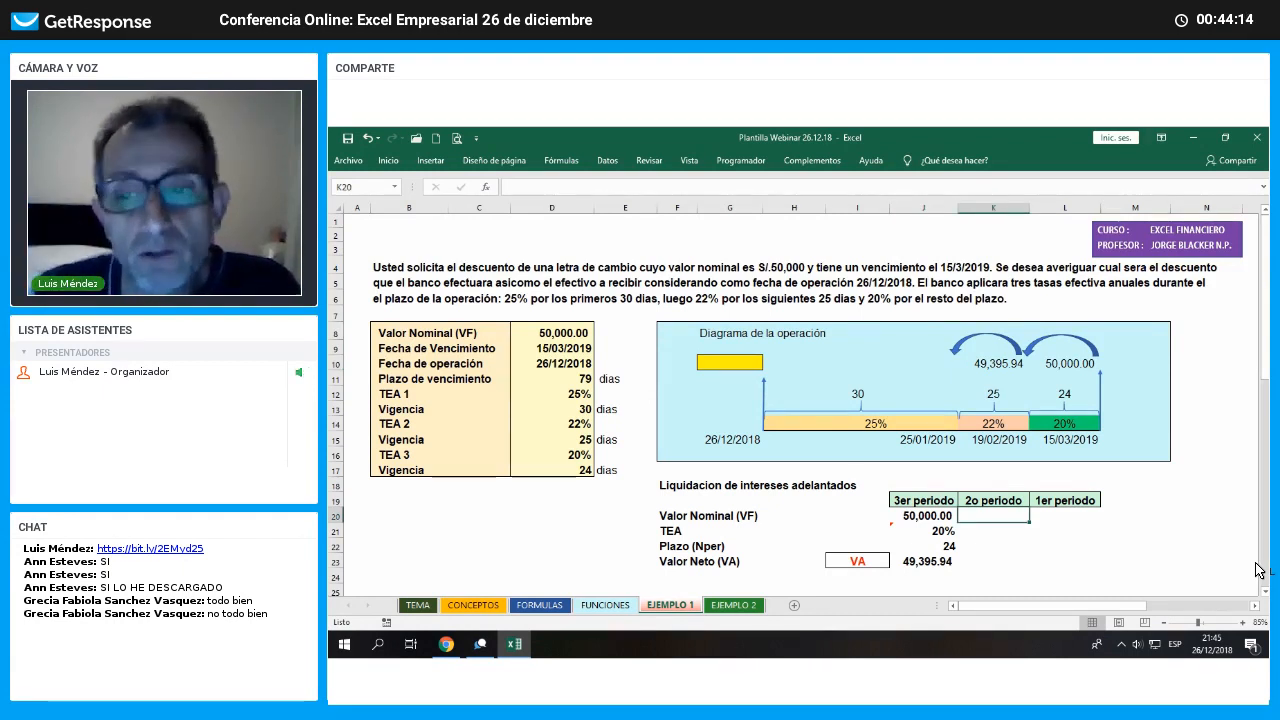
pyautogui.write('+')
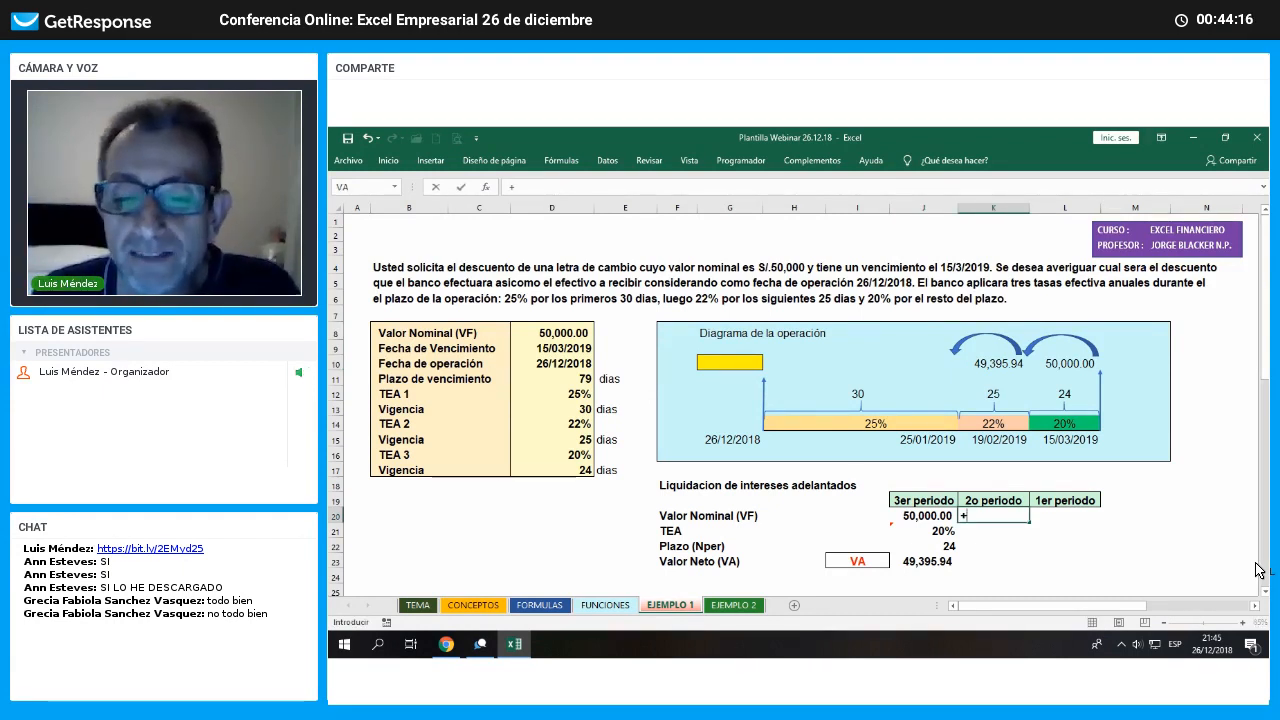
pyautogui.press('Down')
pyautogui.press('Down')
pyautogui.press('Down')
pyautogui.press('Left')
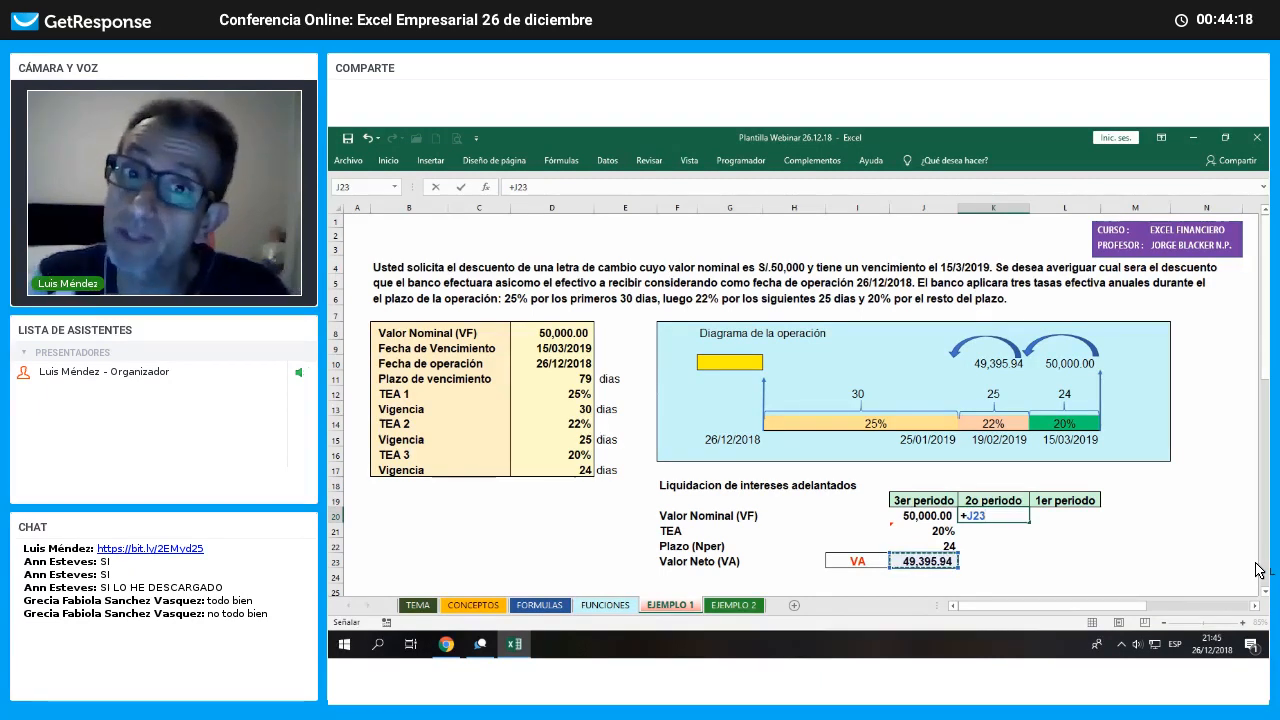
pyautogui.press('Return')
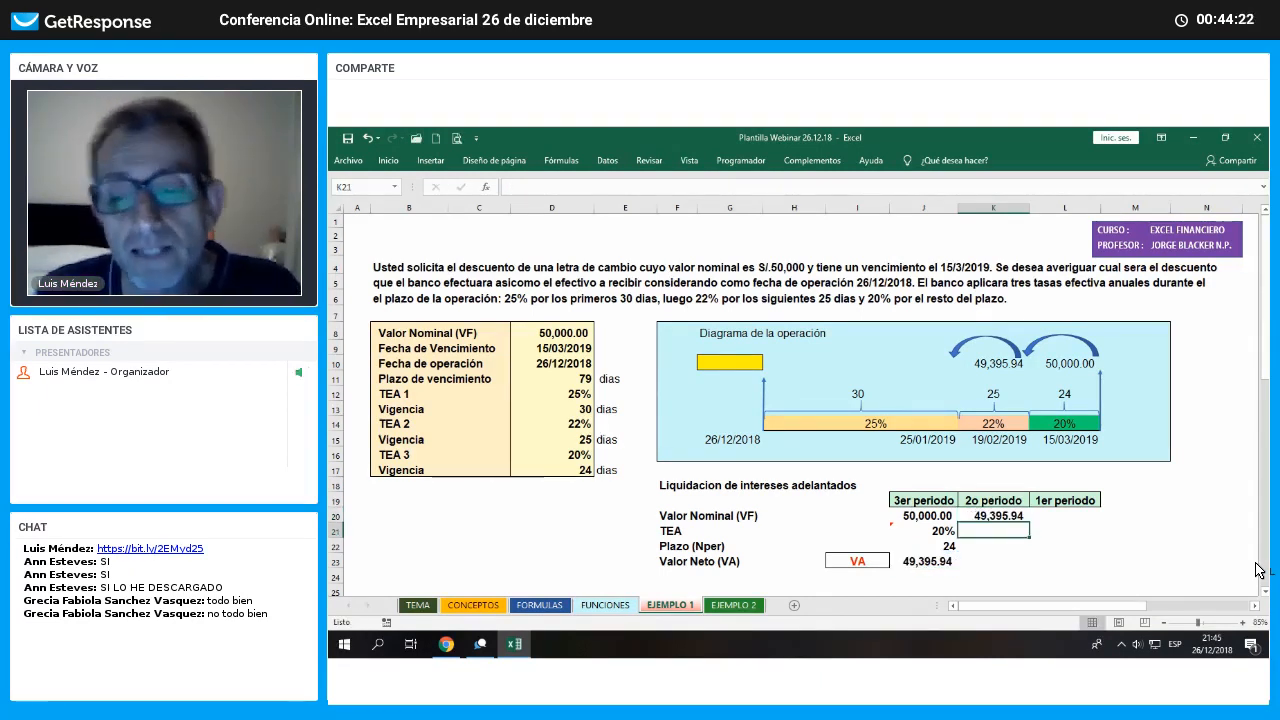
# Link the second period's TEA in K21 to the diagram's rate for that period with the formula +K14
pyautogui.write('+')
pyautogui.press('Up')
pyautogui.press('Up')
pyautogui.press('Up')
pyautogui.press('Up')
pyautogui.press('Up')
pyautogui.press('Up')
pyautogui.press('Up')
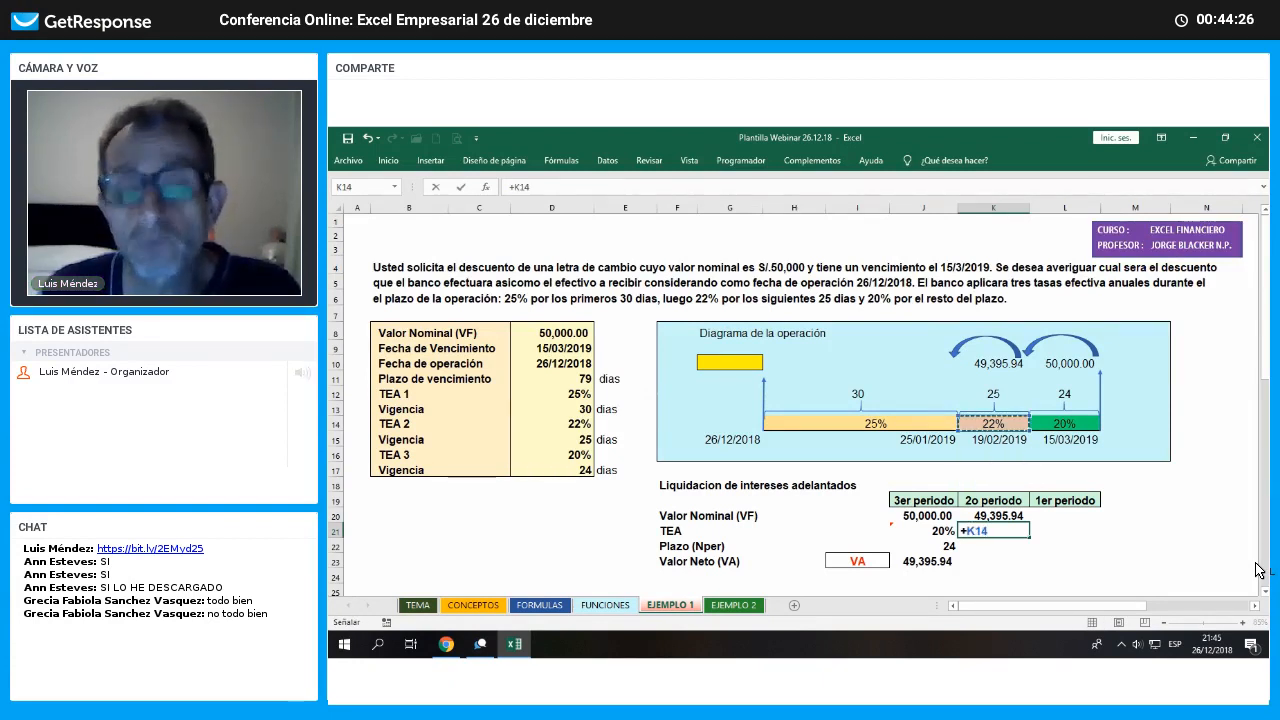
pyautogui.press('Return')
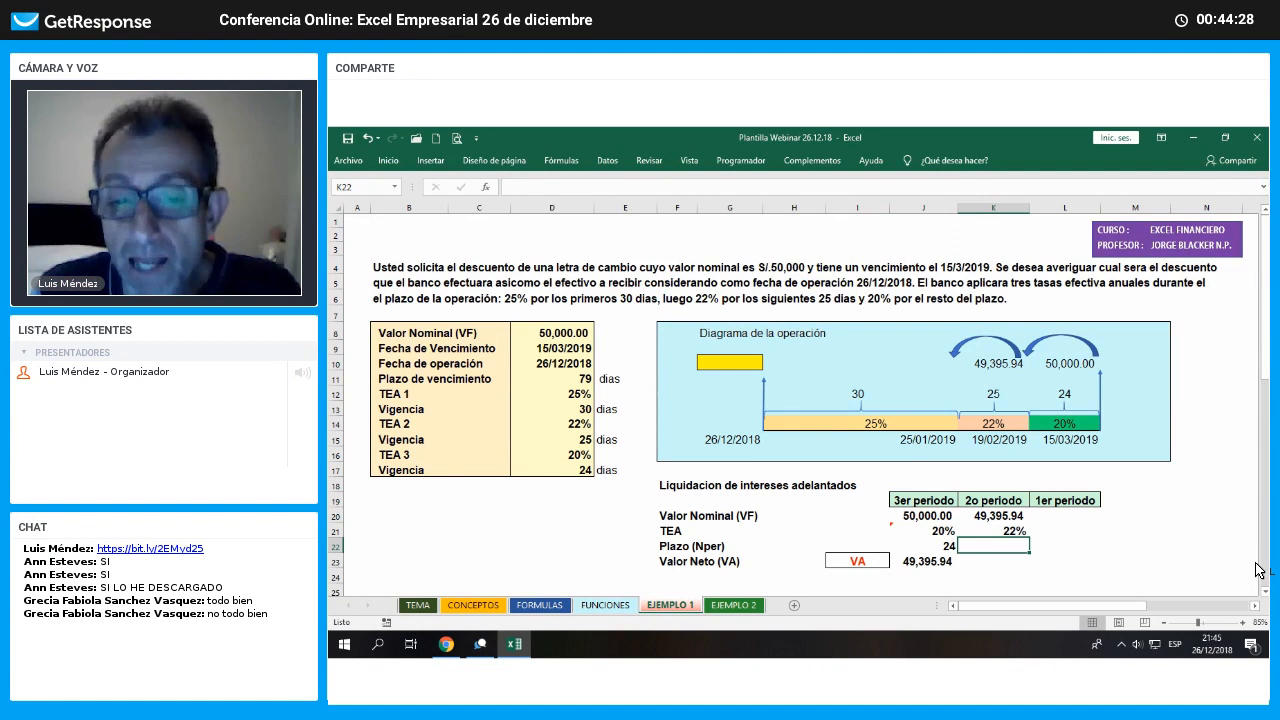
# Link the second period's Plazo in K22 to the diagram's day count for that period with the formula +K12
pyautogui.write('+')
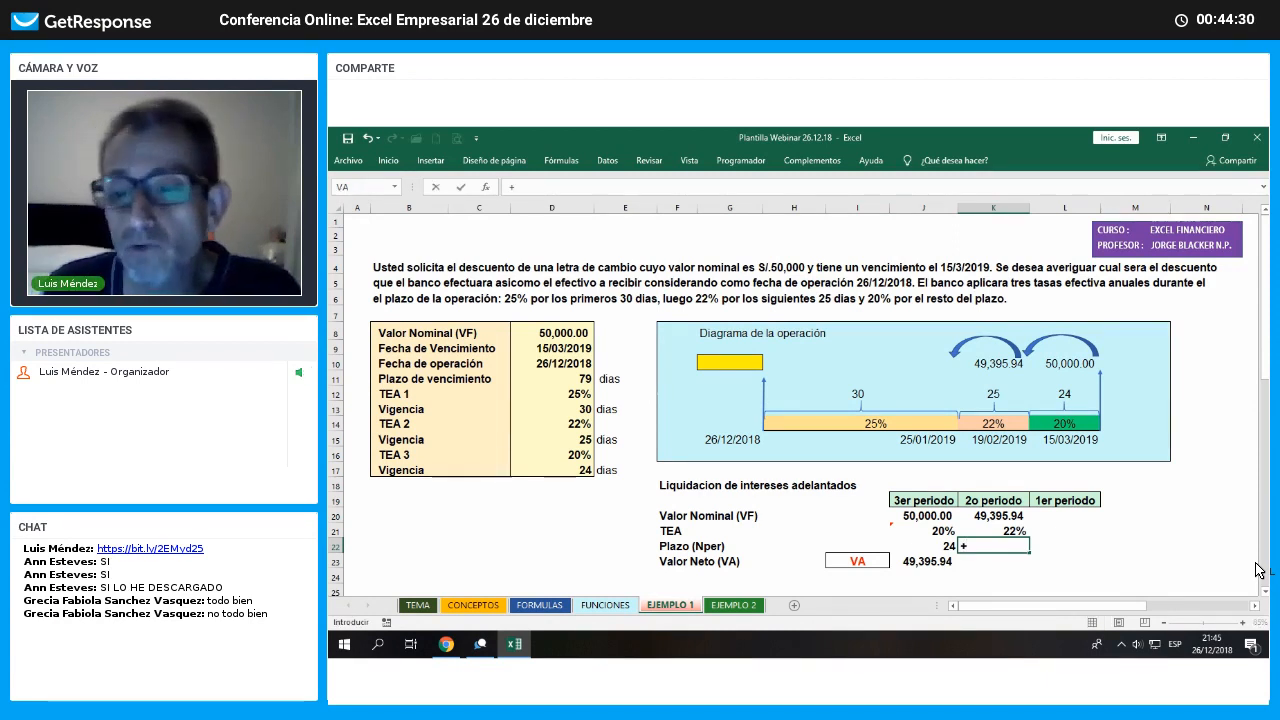
pyautogui.press('Up')
pyautogui.press('Up')
pyautogui.press('Up')
pyautogui.press('Up')
pyautogui.press('Up')
pyautogui.press('Up')
pyautogui.press('Up')
pyautogui.press('Up')
pyautogui.press('Up')
pyautogui.press('Up')
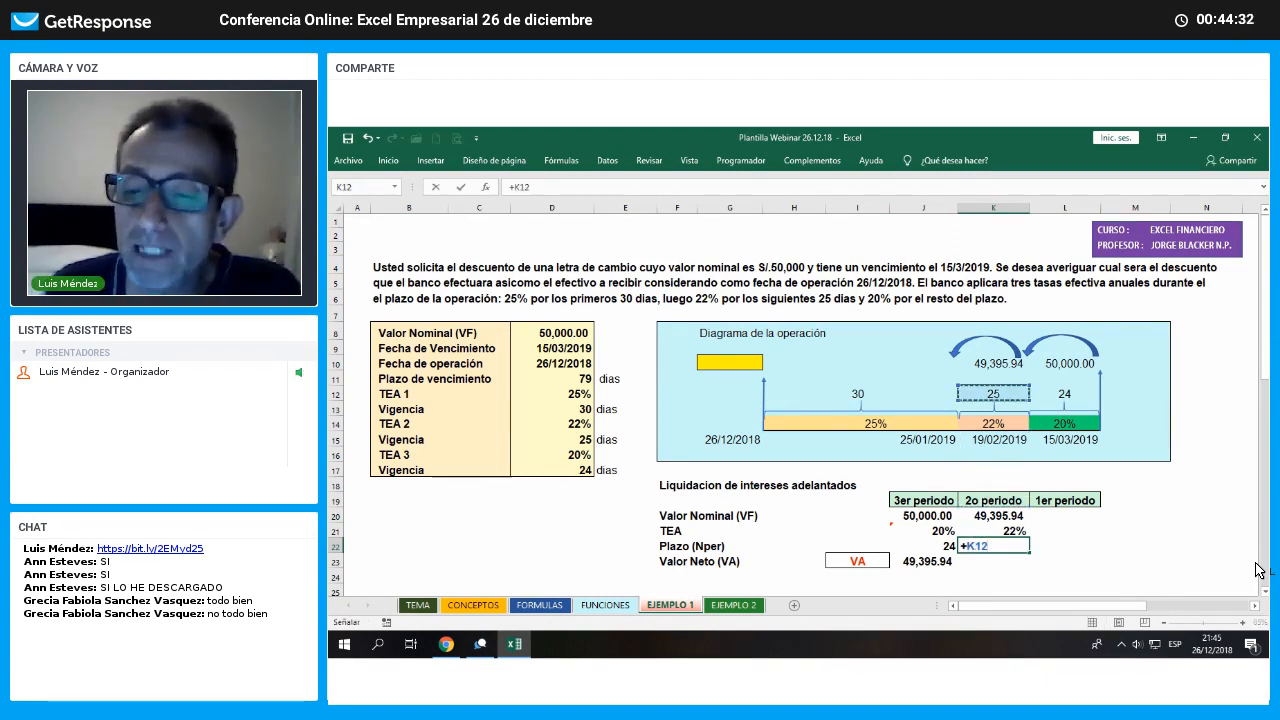
pyautogui.press('Return')
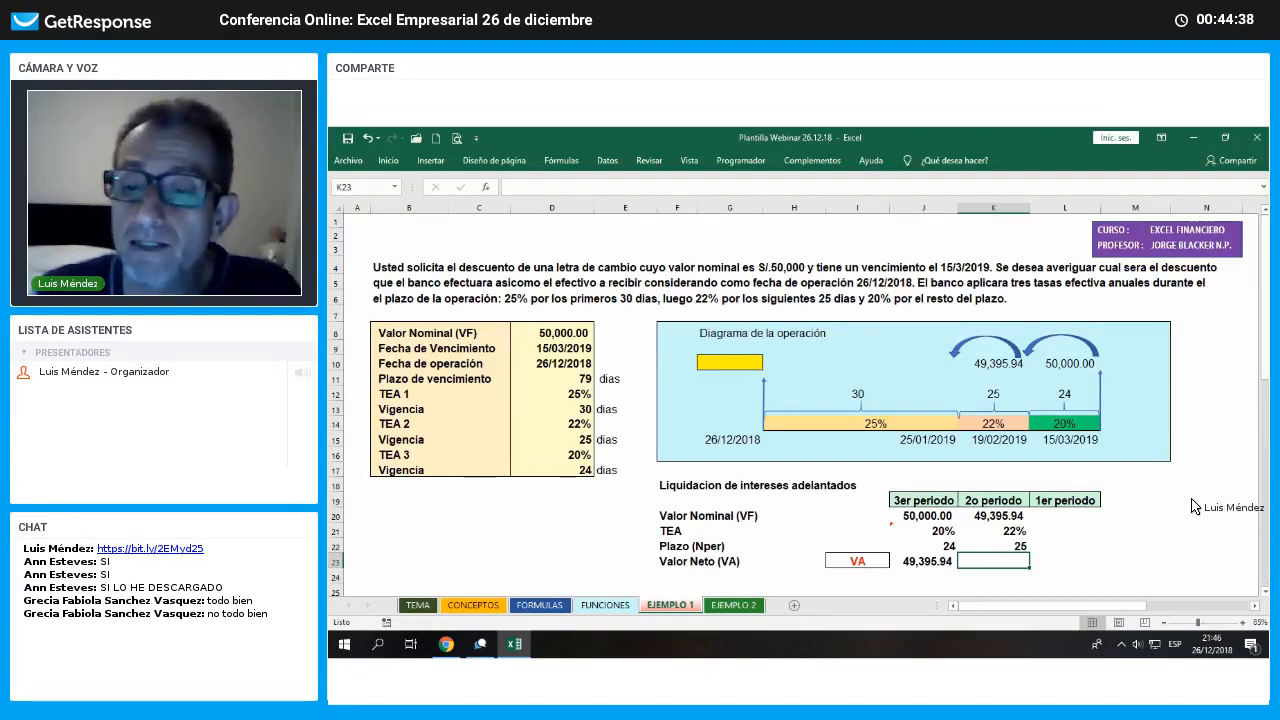
pyautogui.click(946, 367)
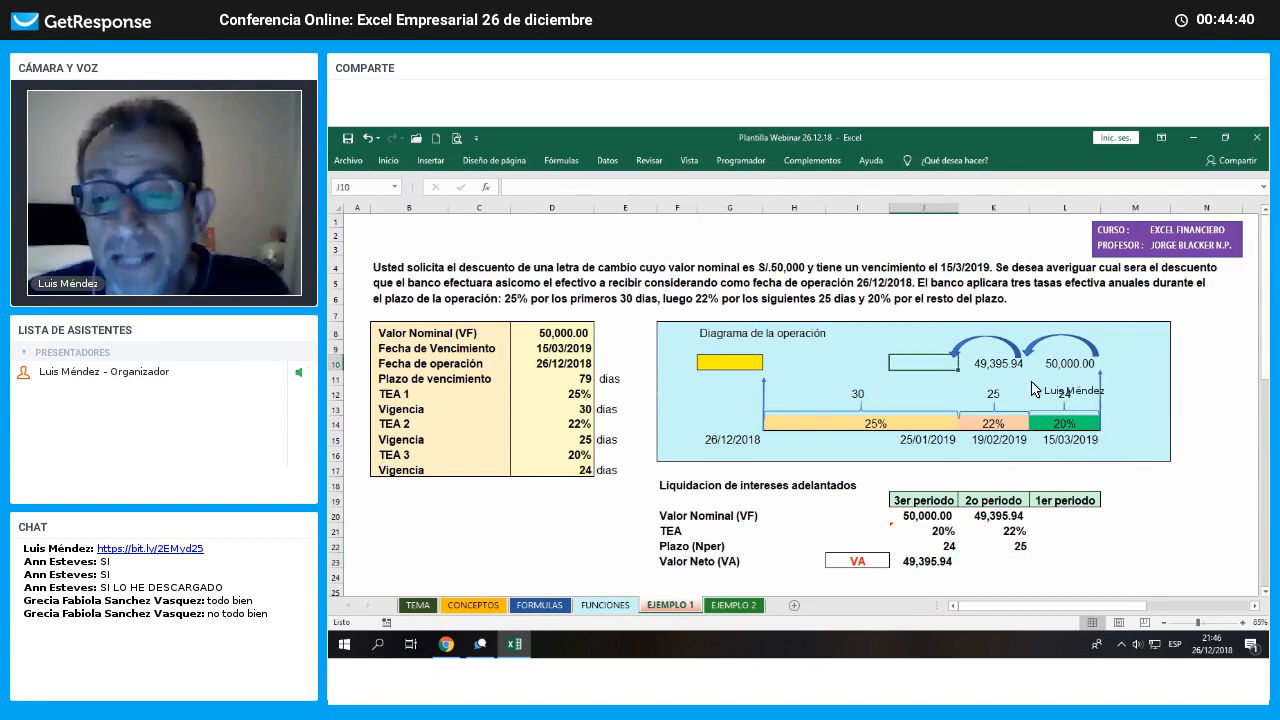
pyautogui.click(995, 343)
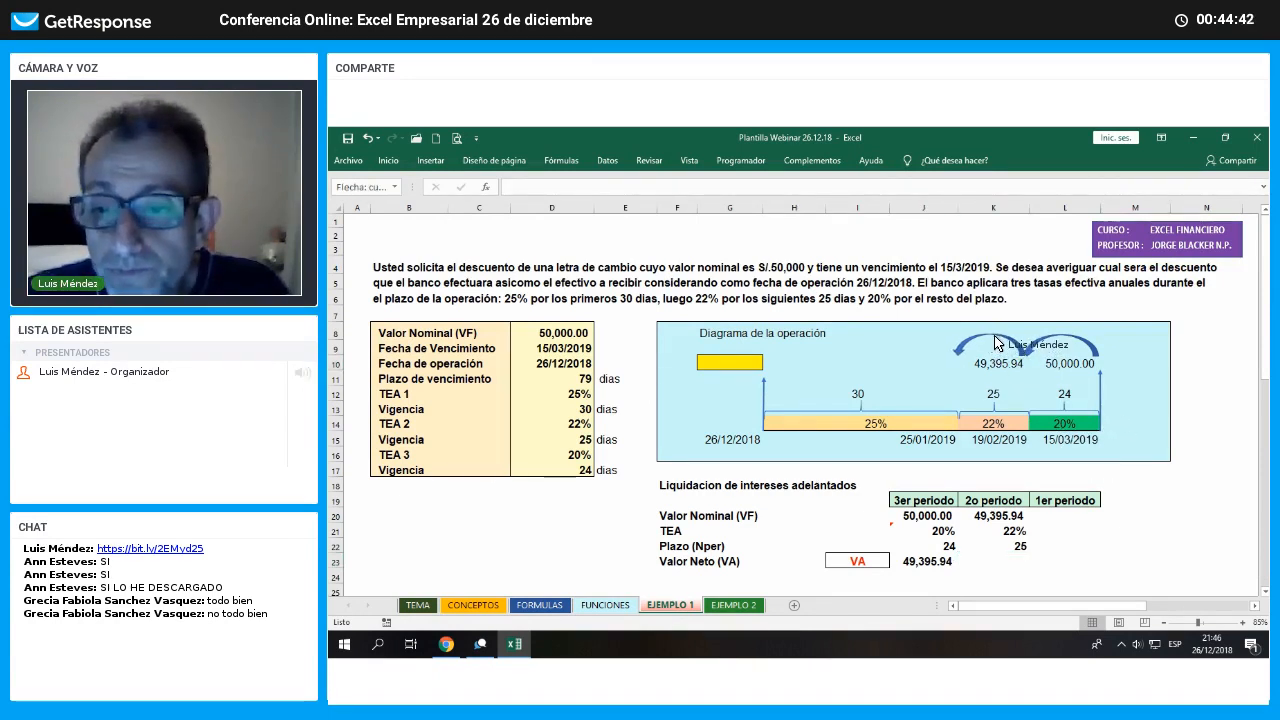
# Insert the financial function VA in K23, the second period's Valor Neto, with K21 as its Tasa argument
pyautogui.click(1005, 560)
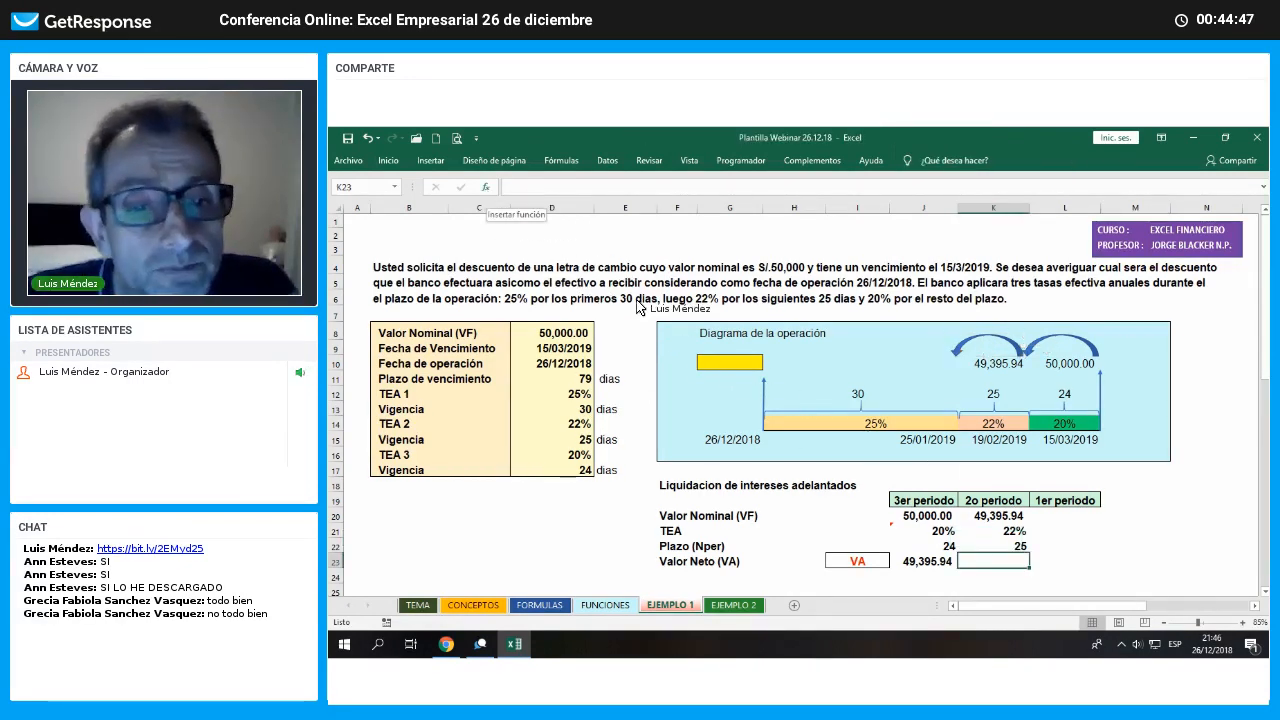
pyautogui.hotkey('shift', 'F3')
pyautogui.scroll(-10, 700, 288)
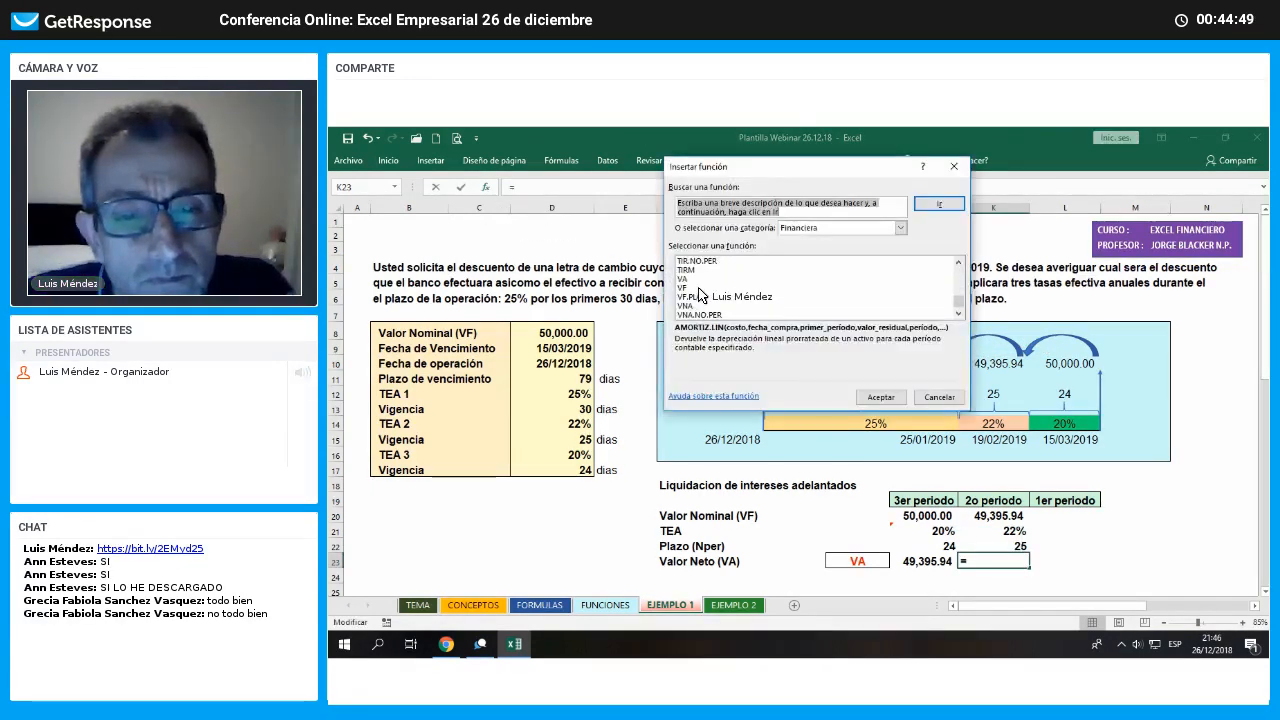
pyautogui.click(690, 278)
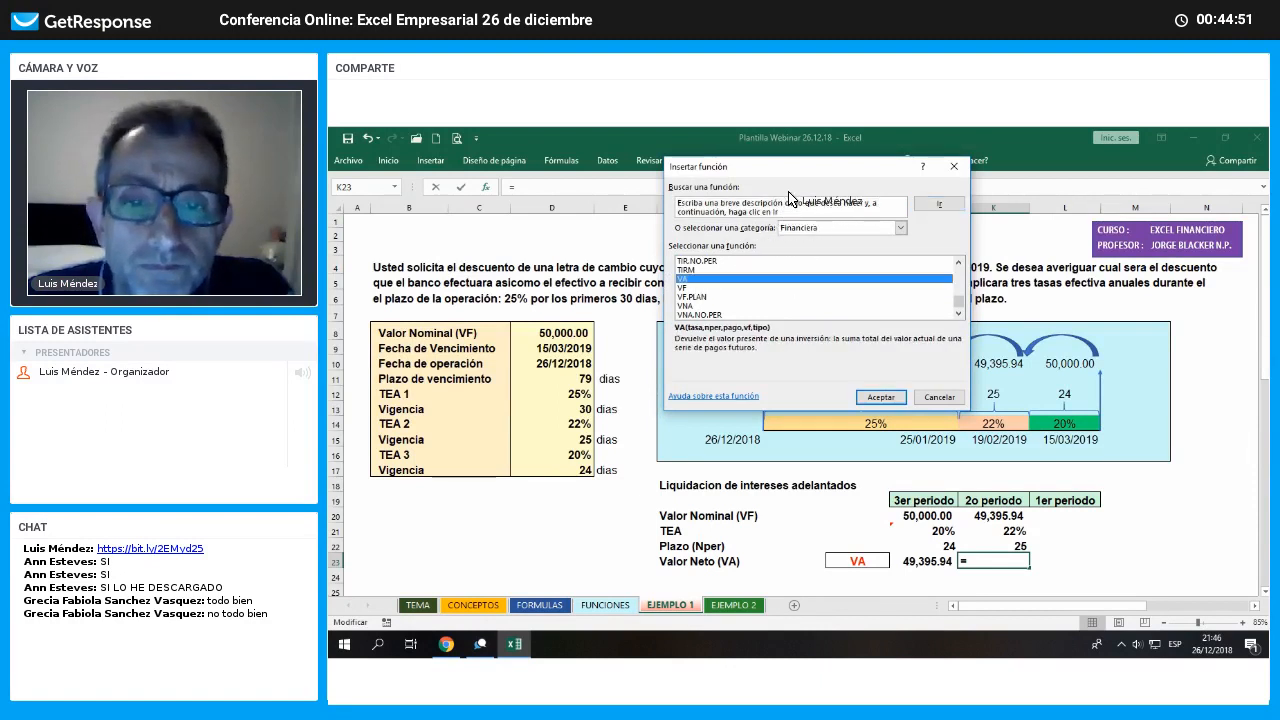
pyautogui.press('Return')
pyautogui.moveTo(752, 162); pyautogui.dragTo(641, 150)
pyautogui.click(980, 535)
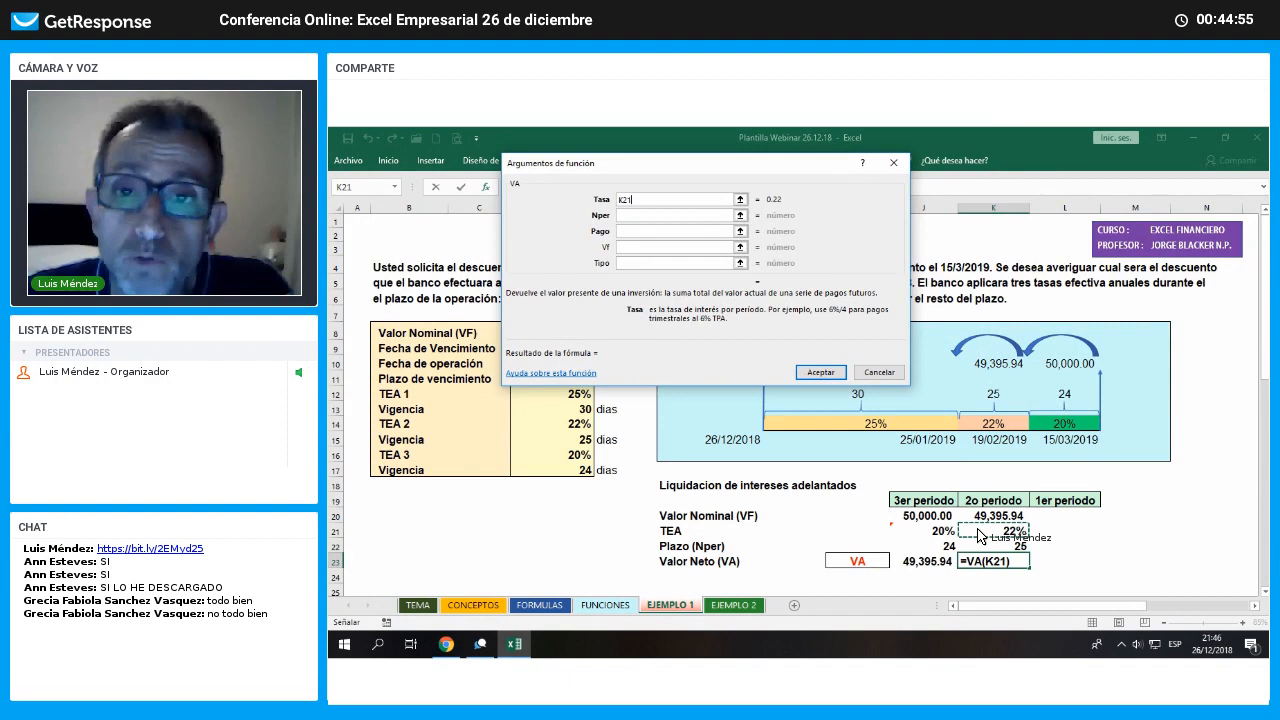
# Complete the VA function in K23 with Nper K22/360 and Vf K20
pyautogui.click(646, 215)
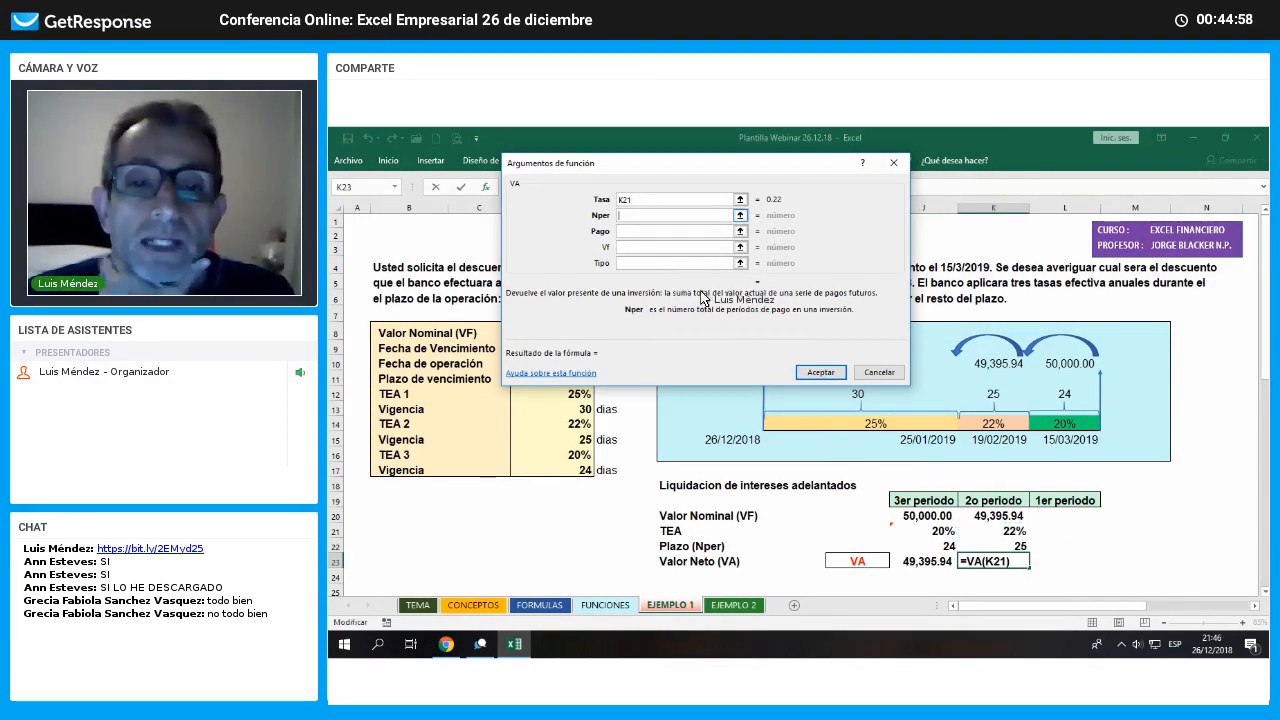
pyautogui.click(993, 551)
pyautogui.write('/360')
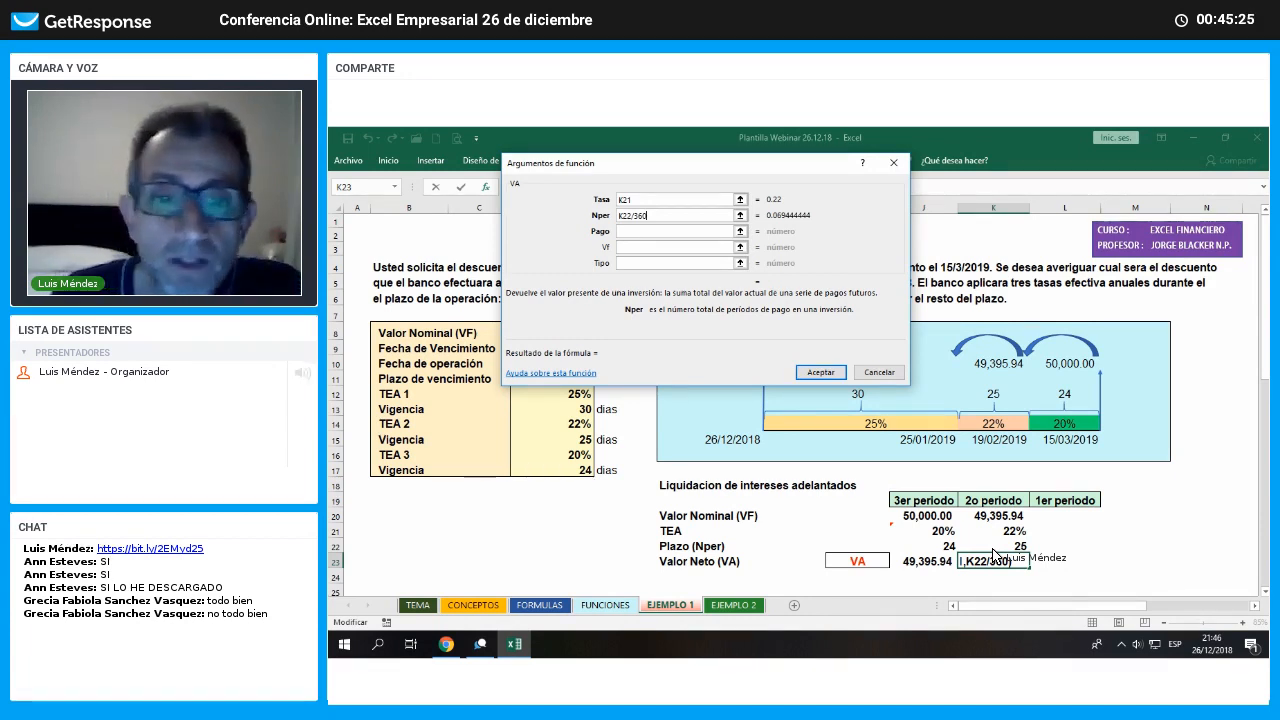
pyautogui.click(665, 248)
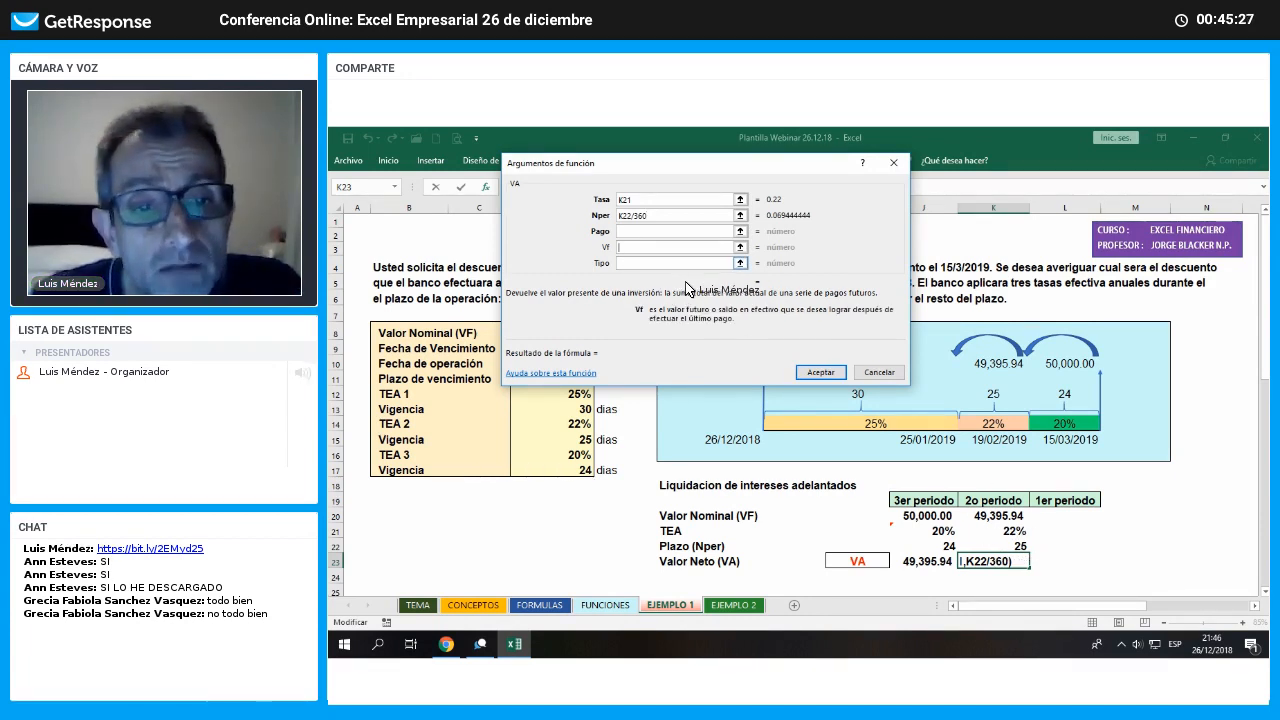
pyautogui.click(985, 516)
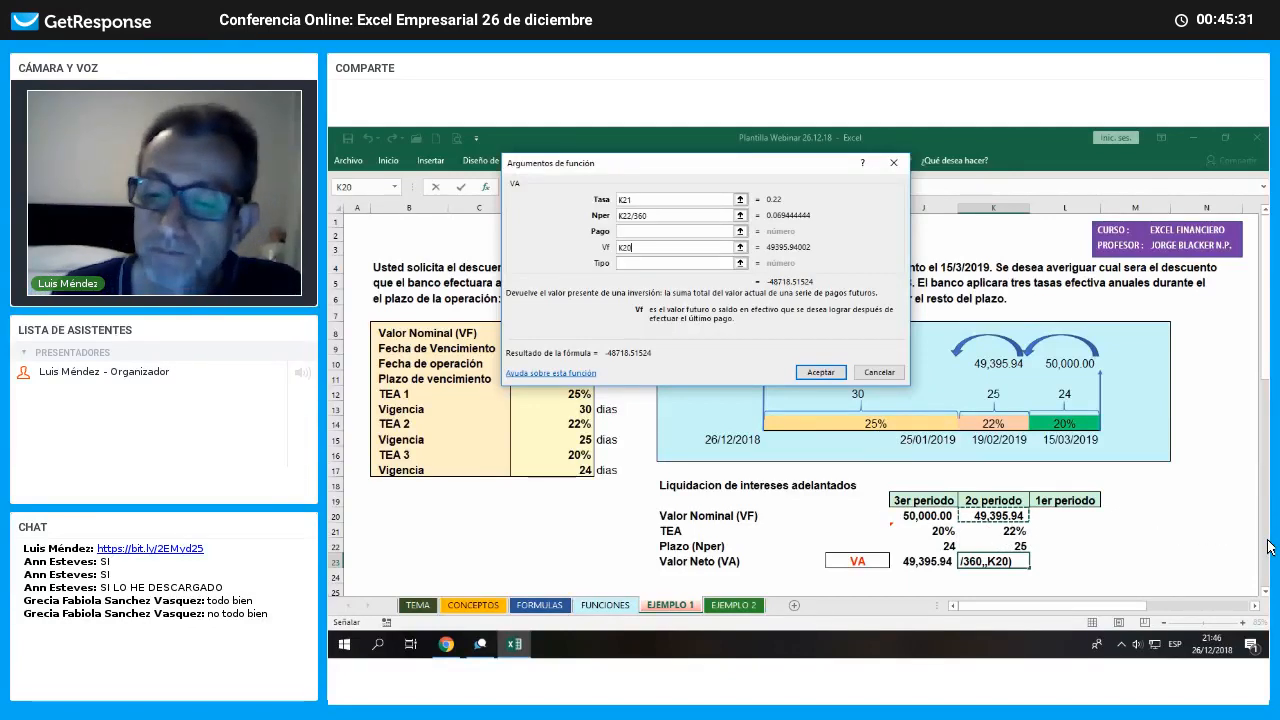
pyautogui.press('Return')
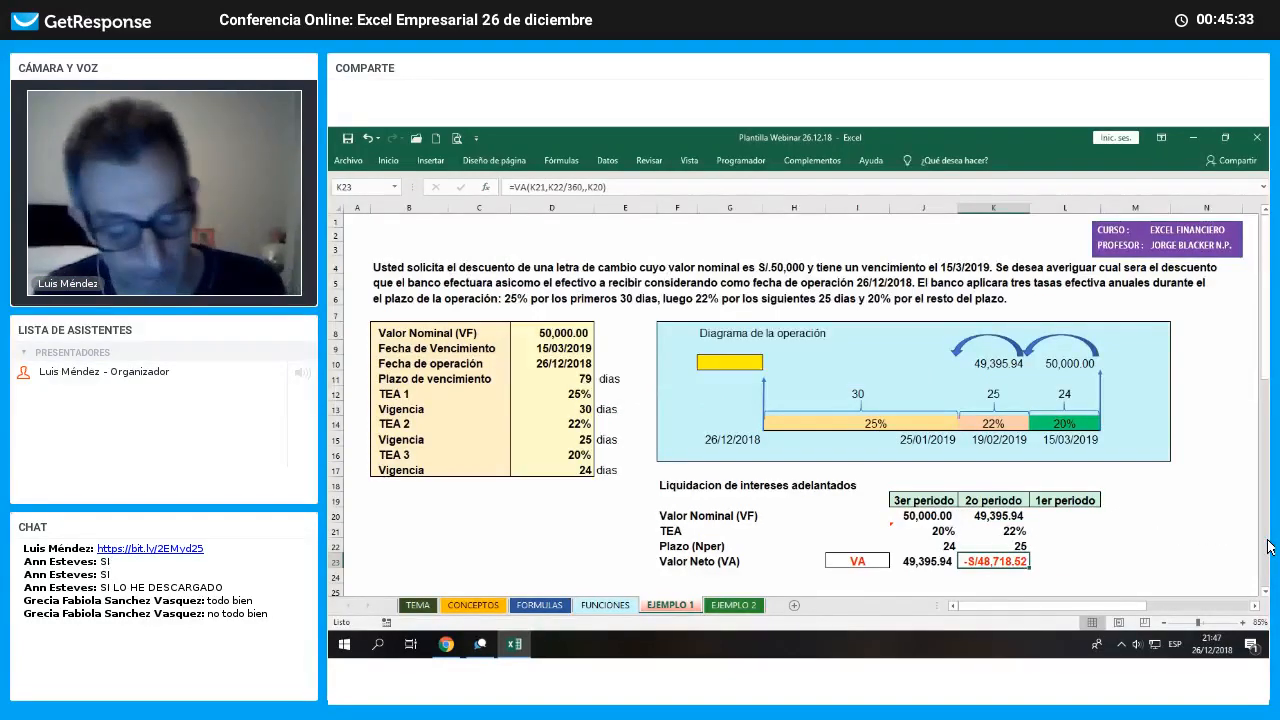
# Negate the VA formula in K23 and give the cell the Contabilidad number format without a currency symbol
pyautogui.press('F2')
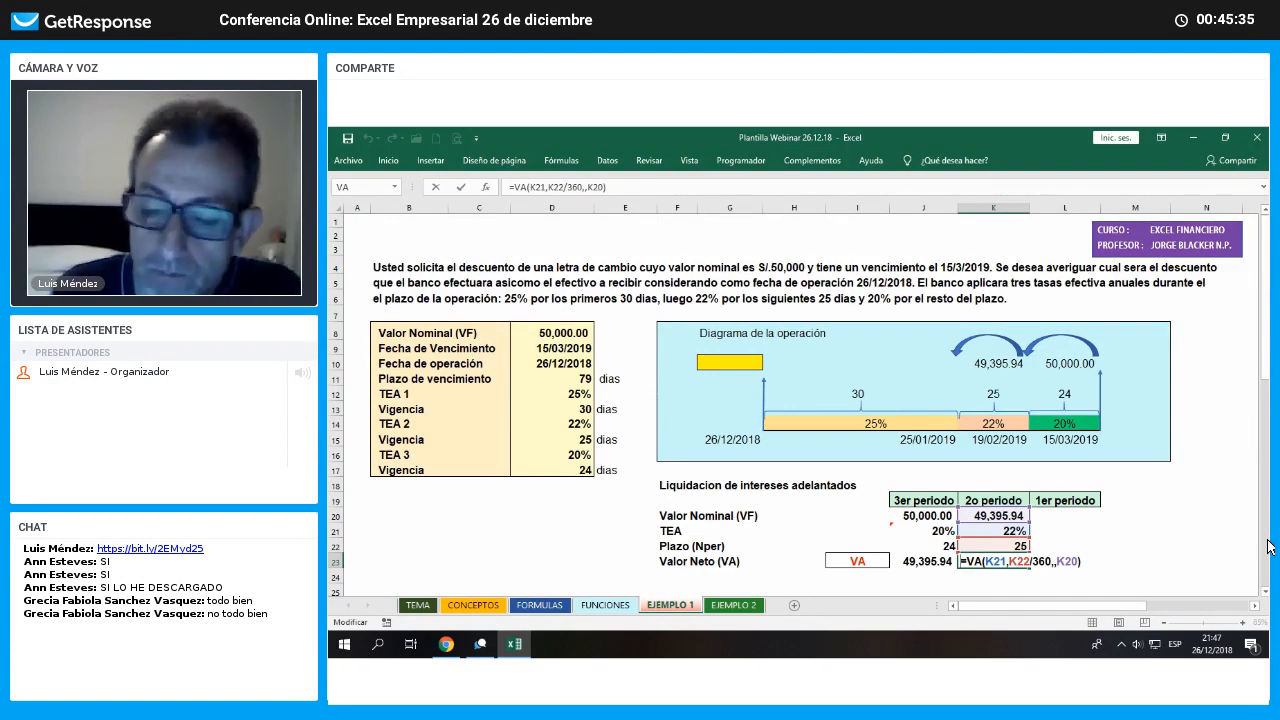
pyautogui.write('-')
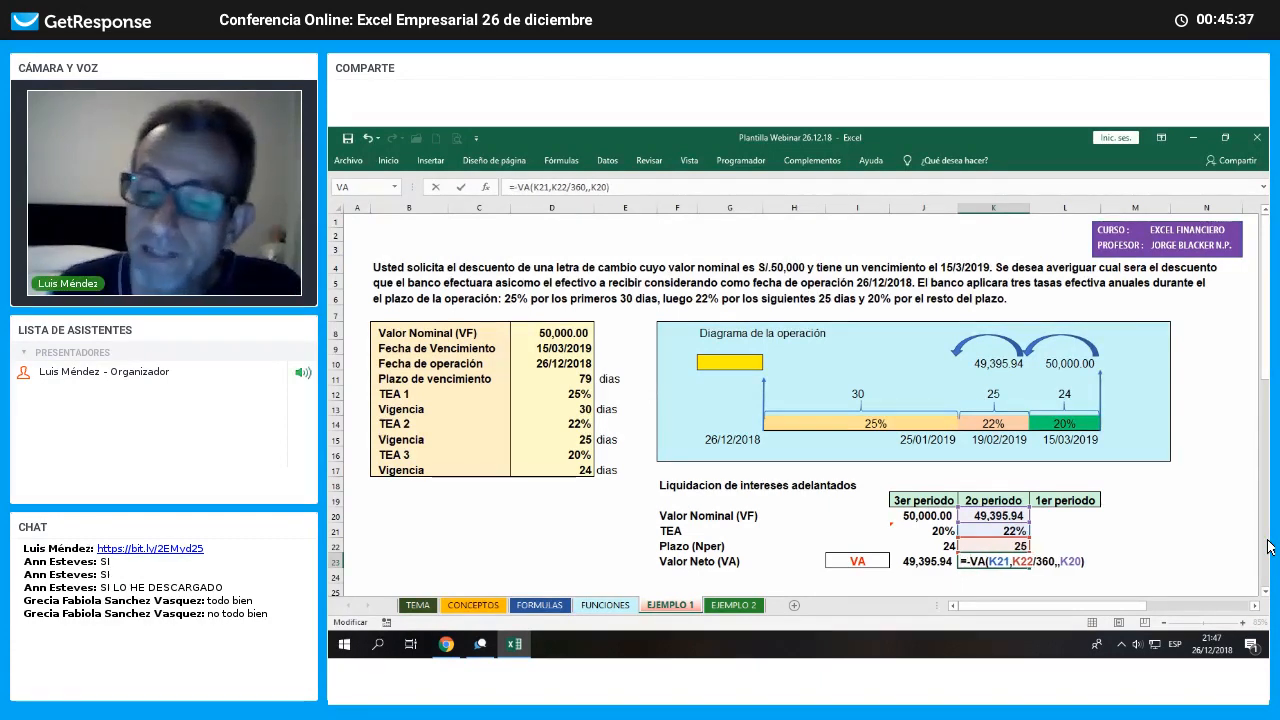
pyautogui.press('Return')
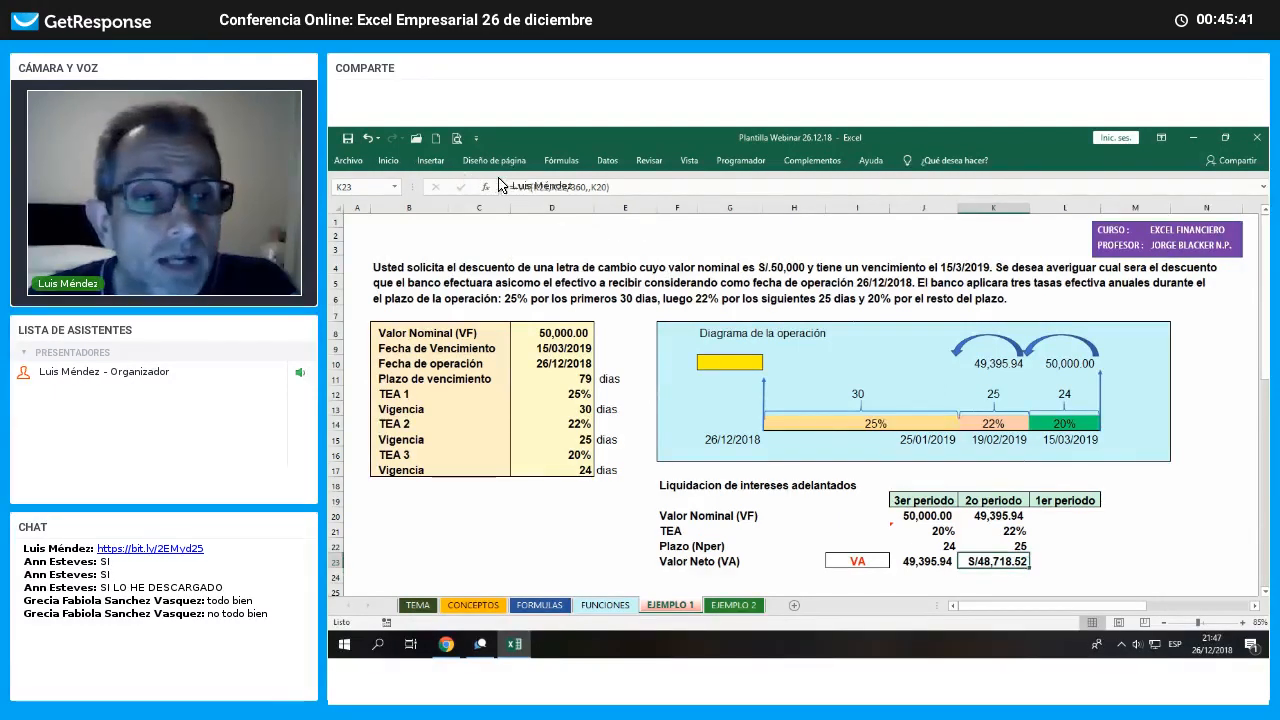
pyautogui.click(793, 209)
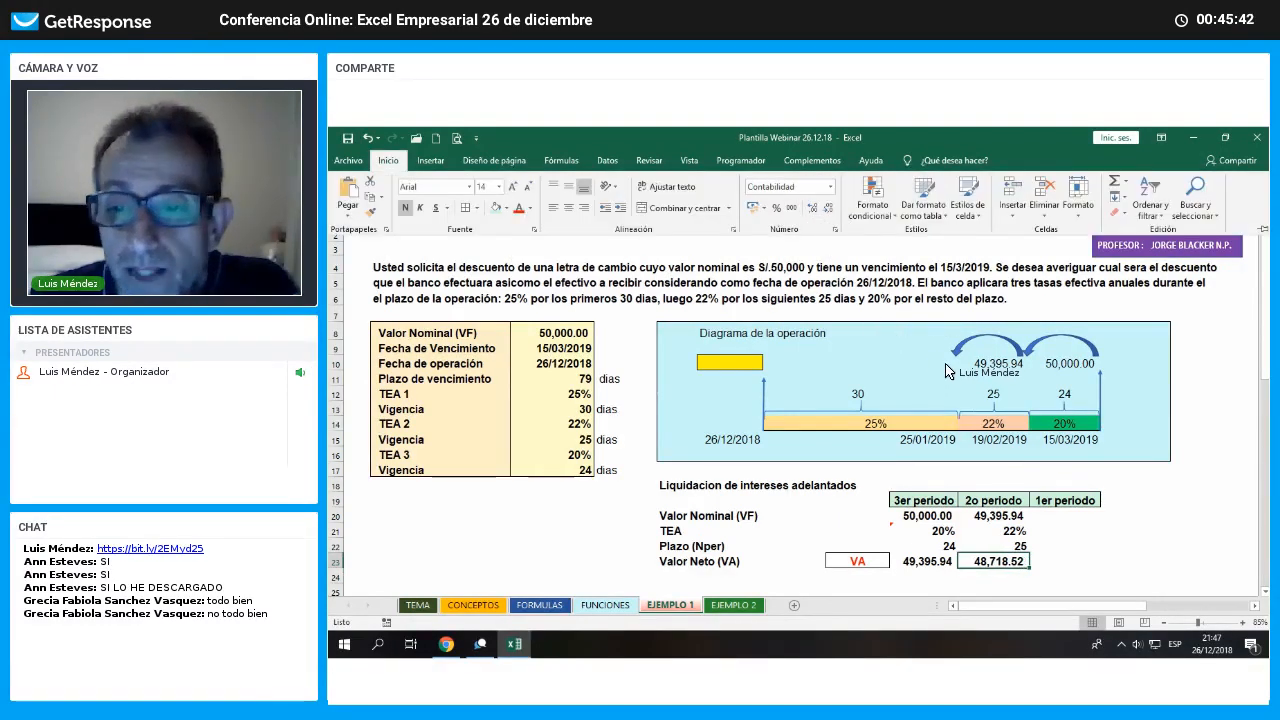
# Link cell J10 of the diagram, above the end of the 30-day period, to the second period's net value in K23
pyautogui.click(924, 363)
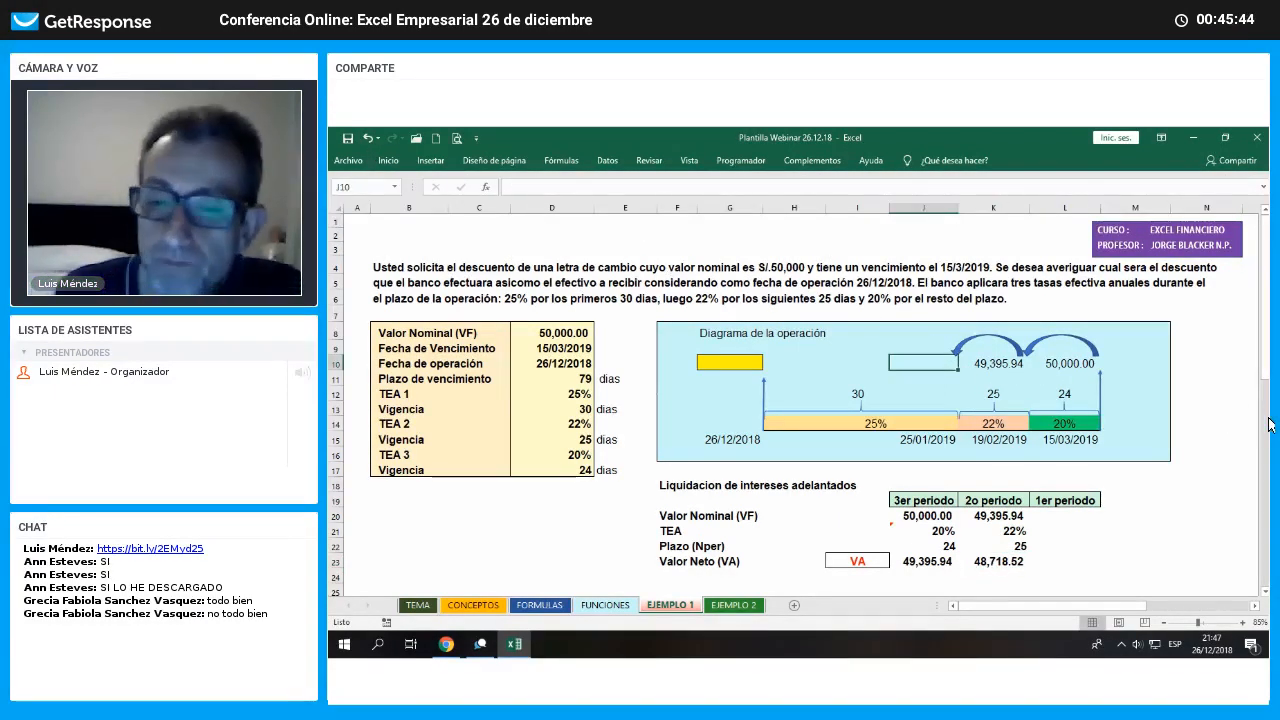
pyautogui.write('+')
pyautogui.press('Down')
pyautogui.press('Down')
pyautogui.press('Down')
pyautogui.press('Down')
pyautogui.press('Down')
pyautogui.press('Down')
pyautogui.press('Down')
pyautogui.press('Down')
pyautogui.press('Down')
pyautogui.press('Down')
pyautogui.press('Down')
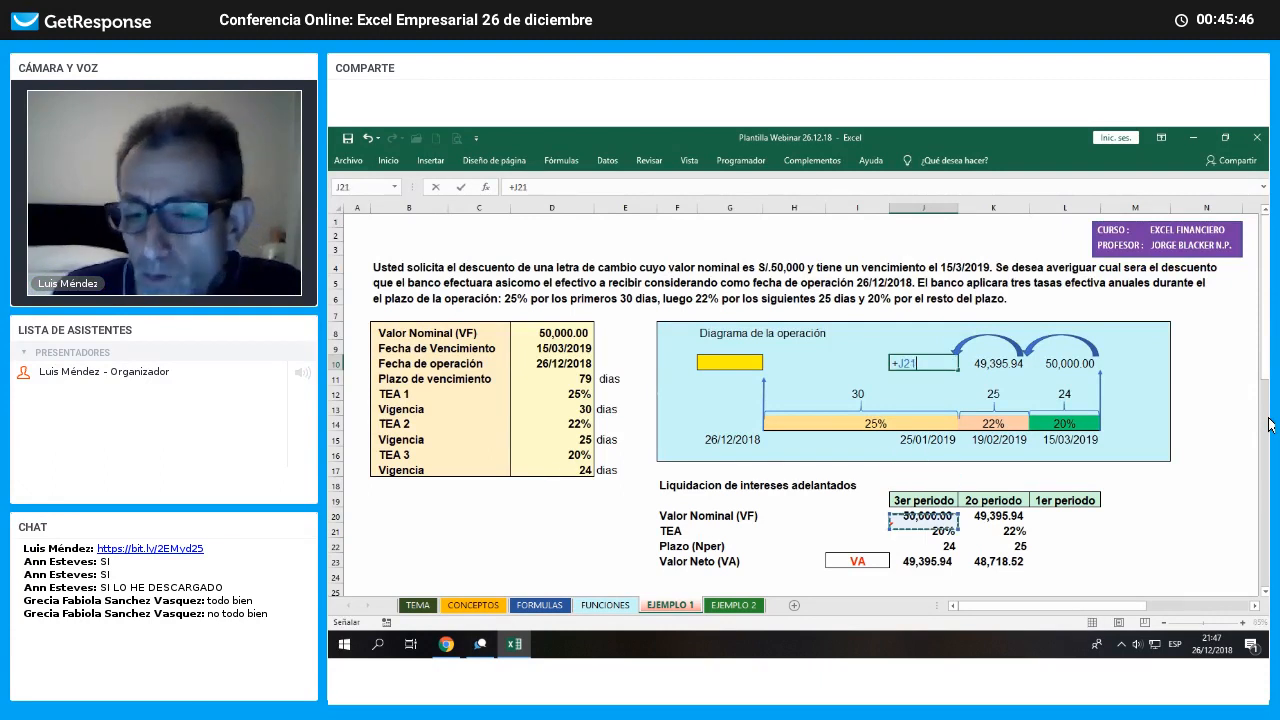
pyautogui.press('Down')
pyautogui.press('Down')
pyautogui.press('Right')
pyautogui.press('Return')
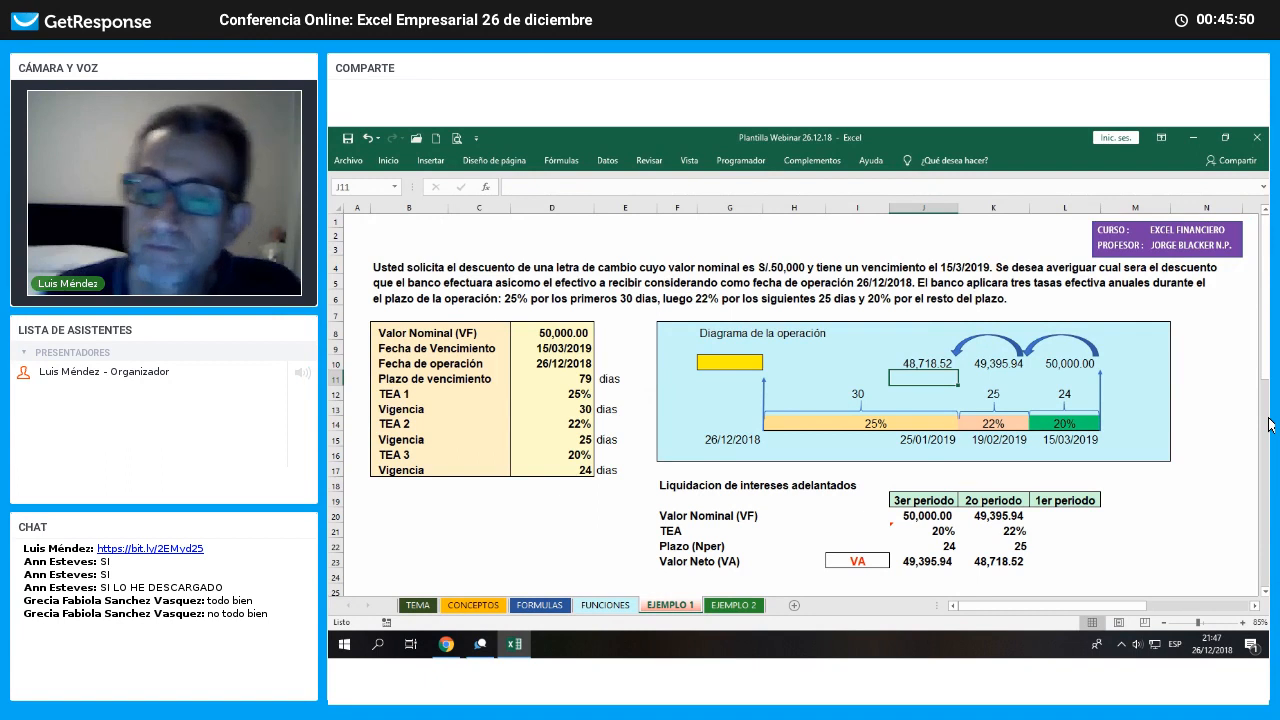
# Duplicate the curved arrow above the 25-day period and place the copy above the 30-day period
pyautogui.click(1005, 343)
pyautogui.rightClick(1005, 342)
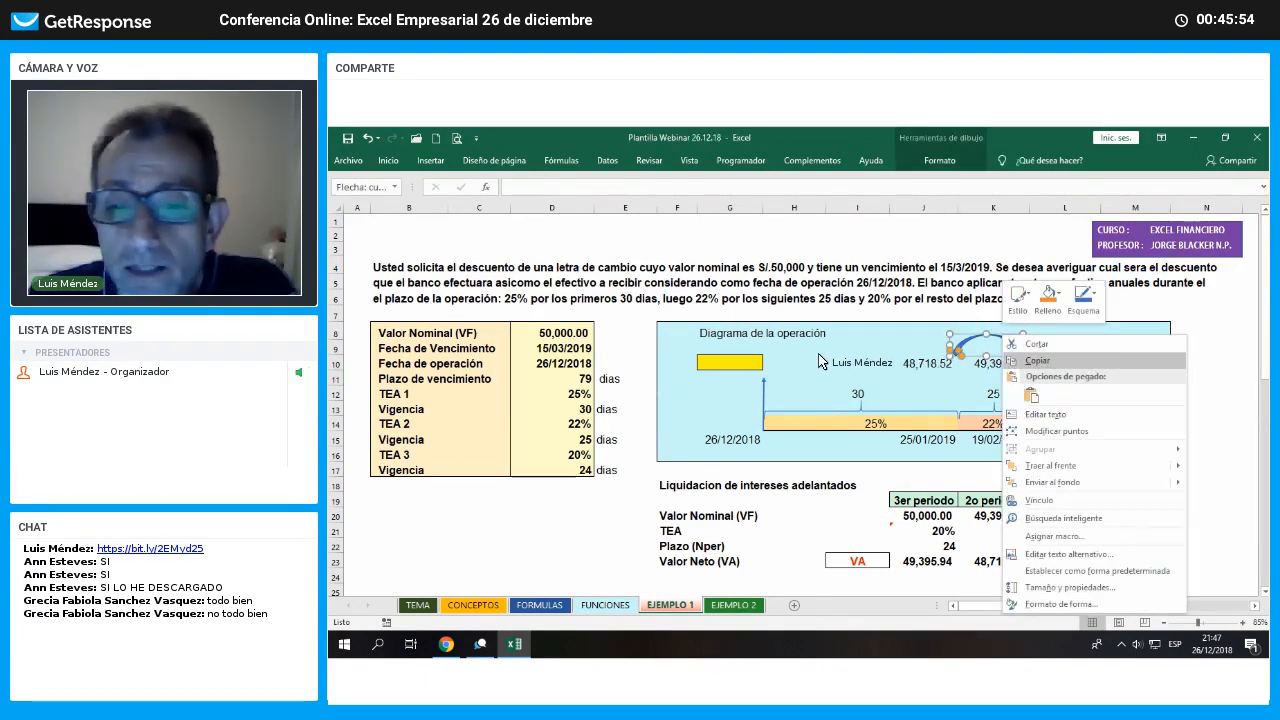
pyautogui.click(1037, 360)
pyautogui.rightClick(826, 378)
pyautogui.click(839, 393)
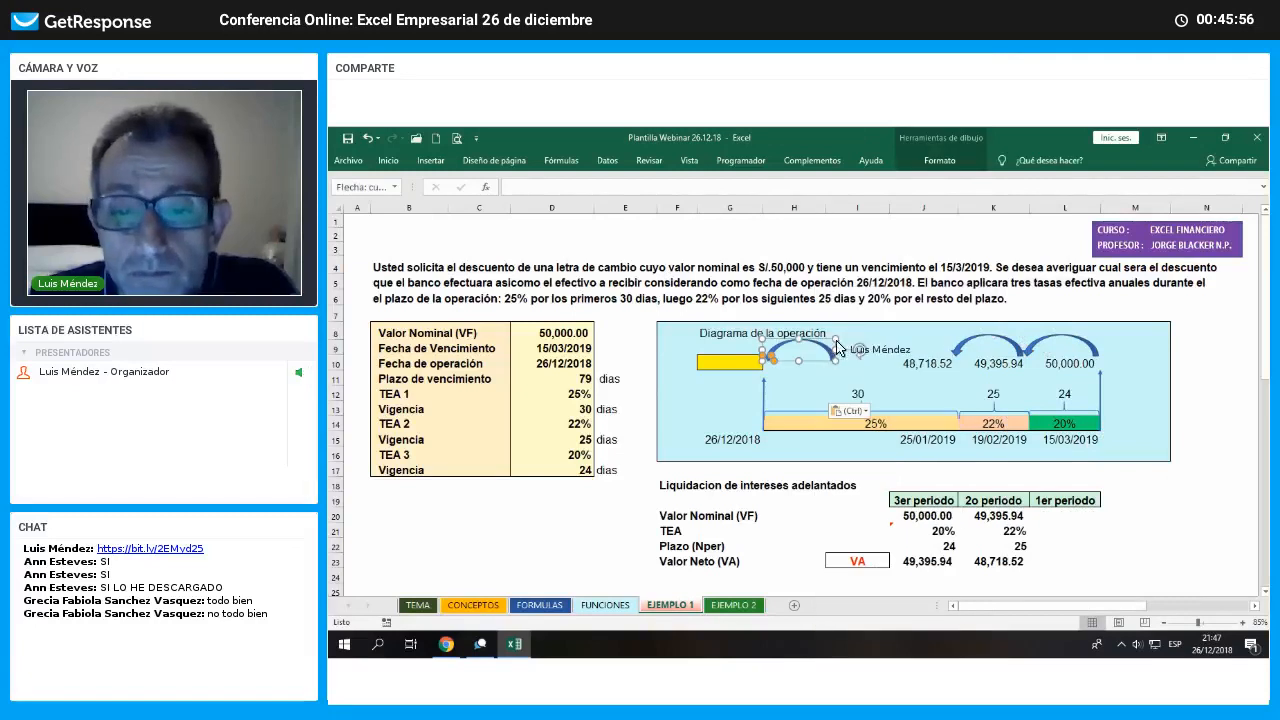
# Widen and adjust the copied arrow so it runs from the amount in J10 back to the yellow cell
pyautogui.moveTo(837, 345); pyautogui.dragTo(765, 367)
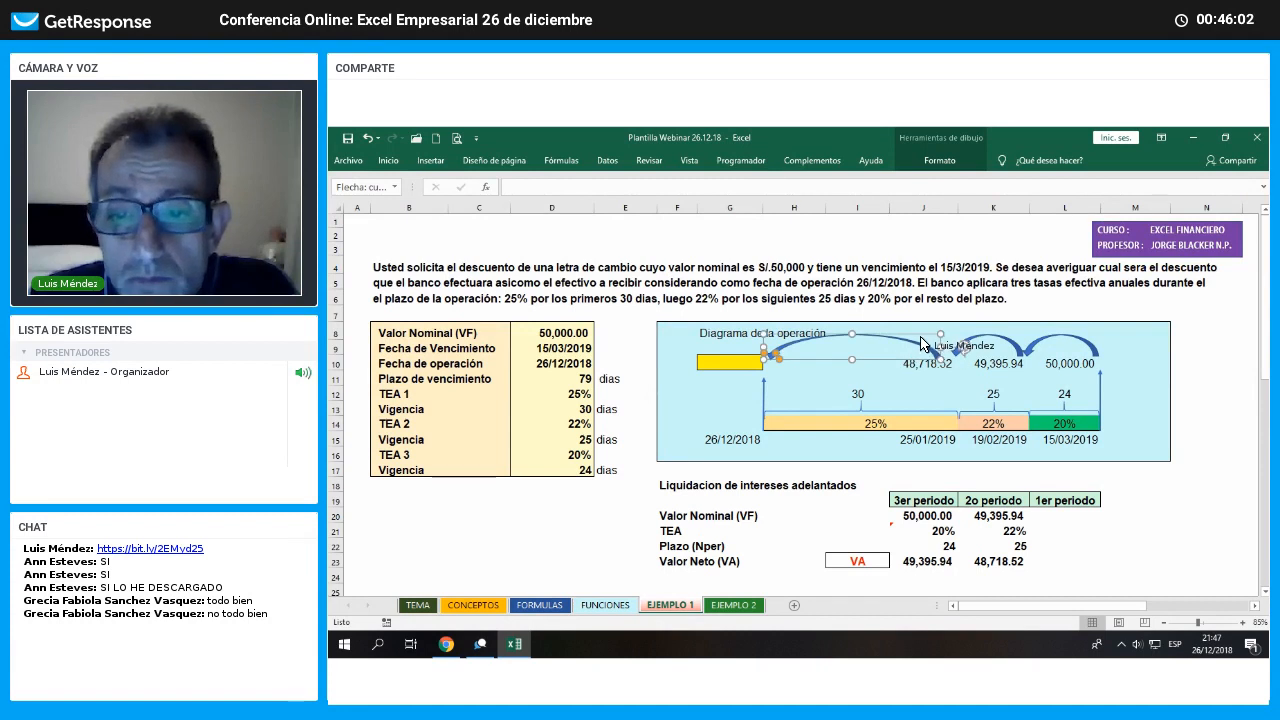
pyautogui.moveTo(925, 341); pyautogui.dragTo(930, 339)
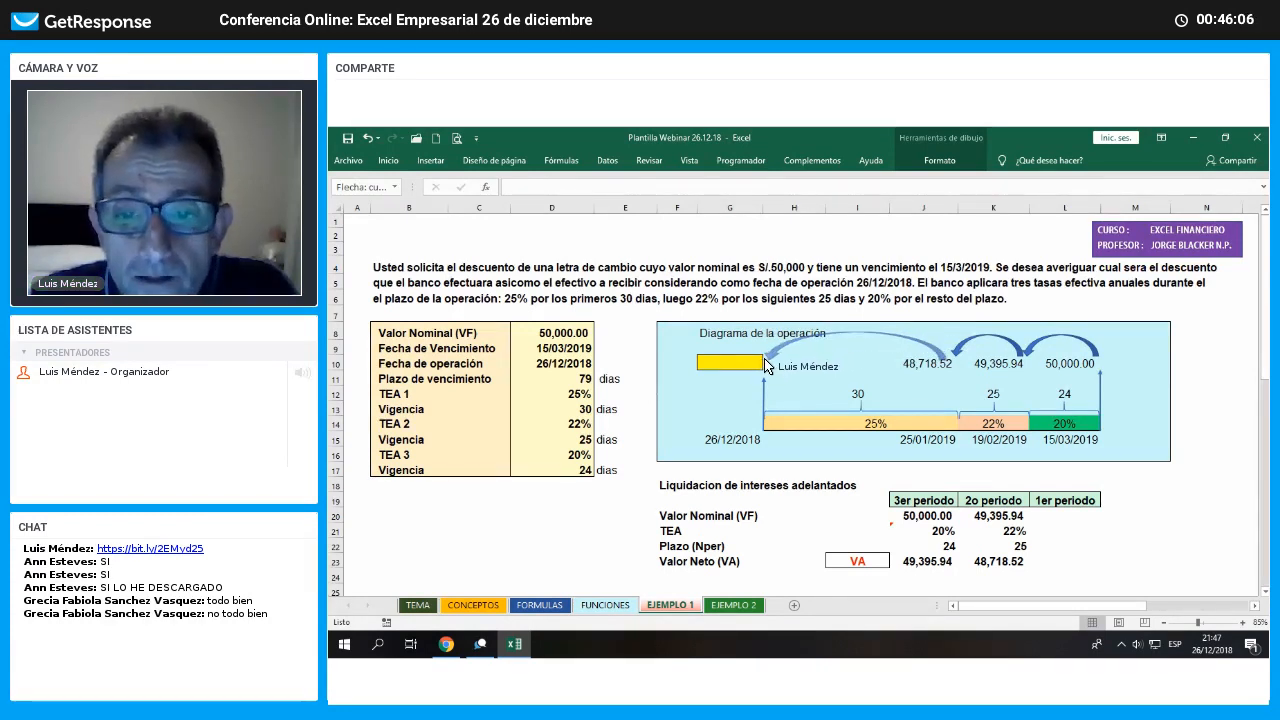
pyautogui.moveTo(763, 368); pyautogui.dragTo(735, 347)
pyautogui.click(852, 379)
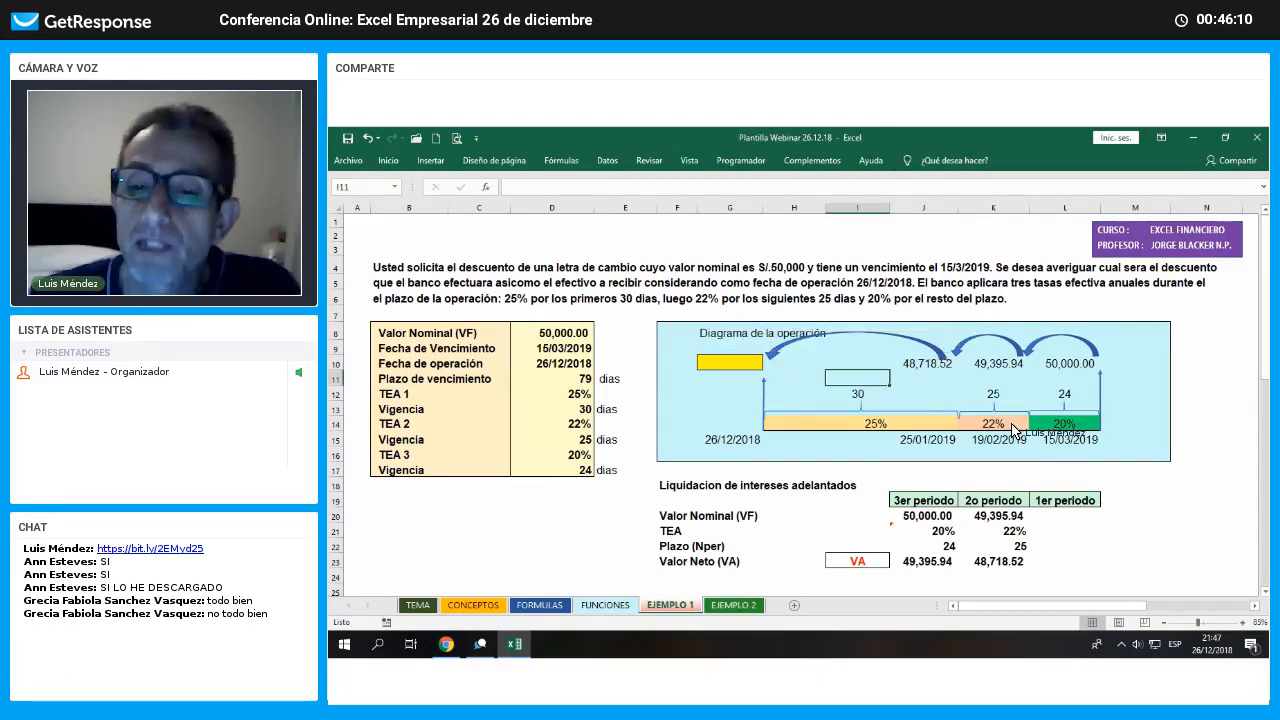
# Link the 1er periodo Valor Nominal in L20 to the 2o periodo Valor Neto in K23
pyautogui.click(912, 343)
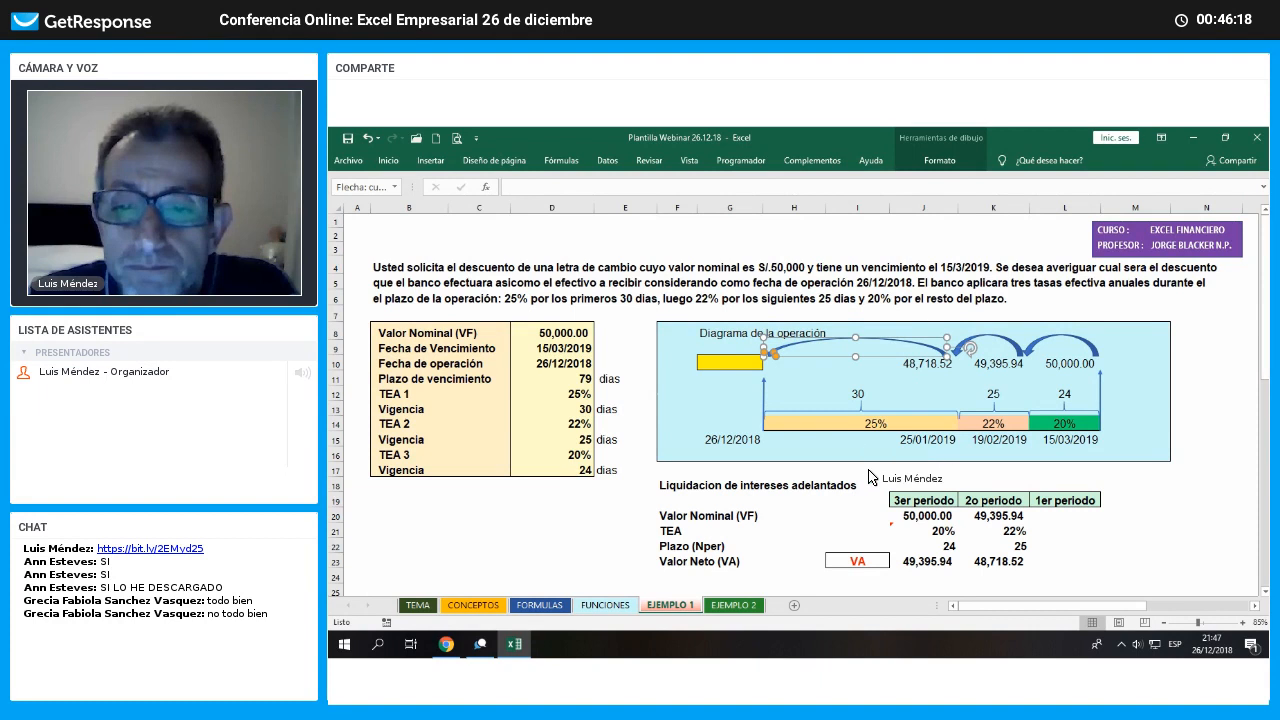
pyautogui.click(1065, 516)
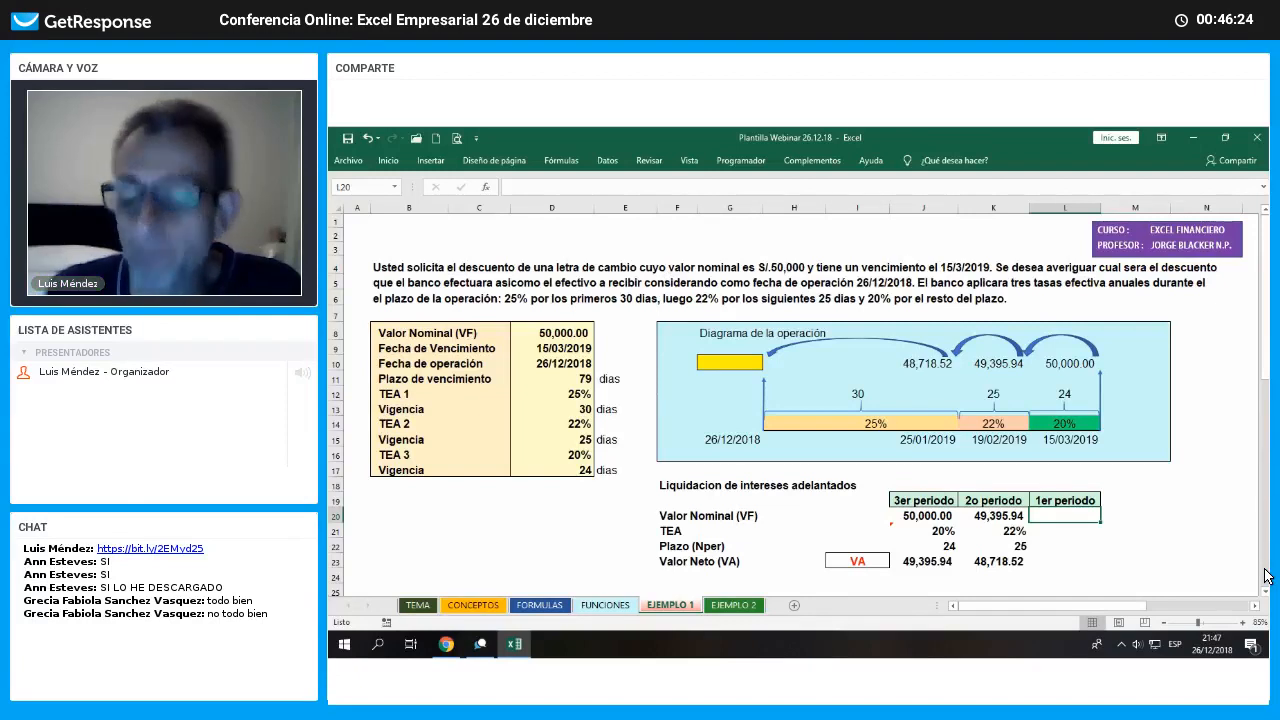
pyautogui.write('+')
pyautogui.press('Down')
pyautogui.press('Down')
pyautogui.press('Down')
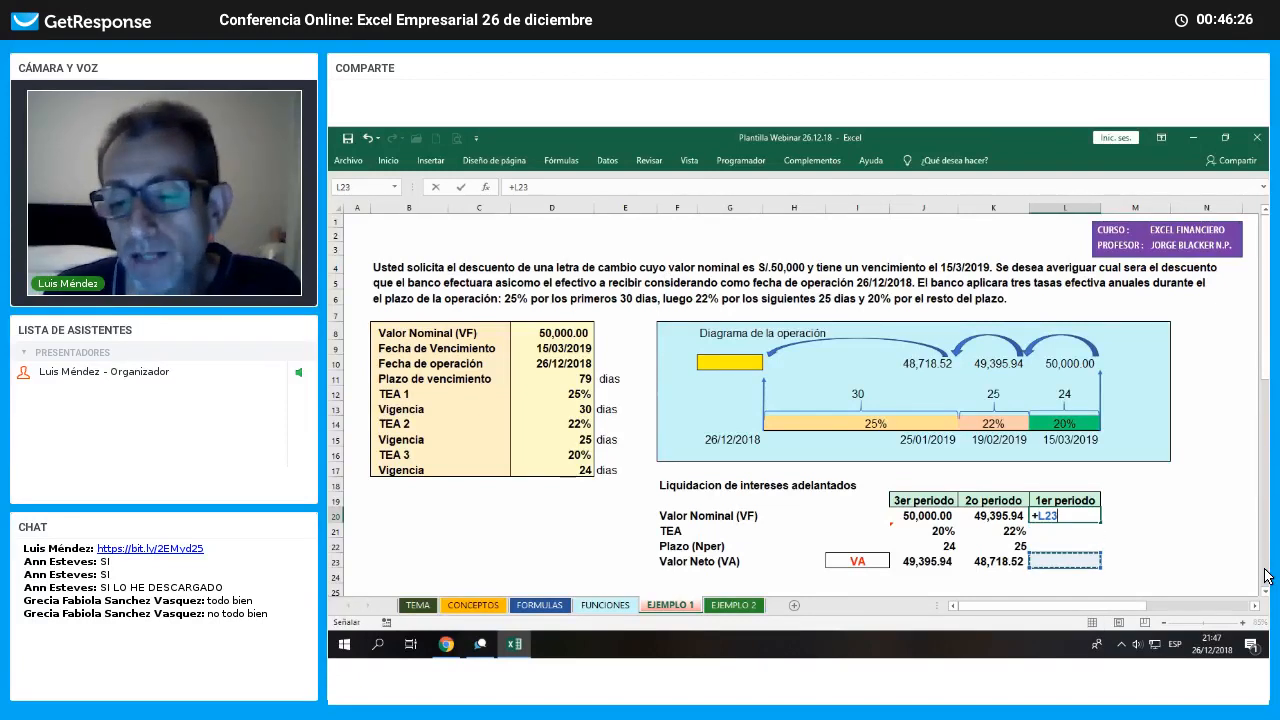
pyautogui.press('Left')
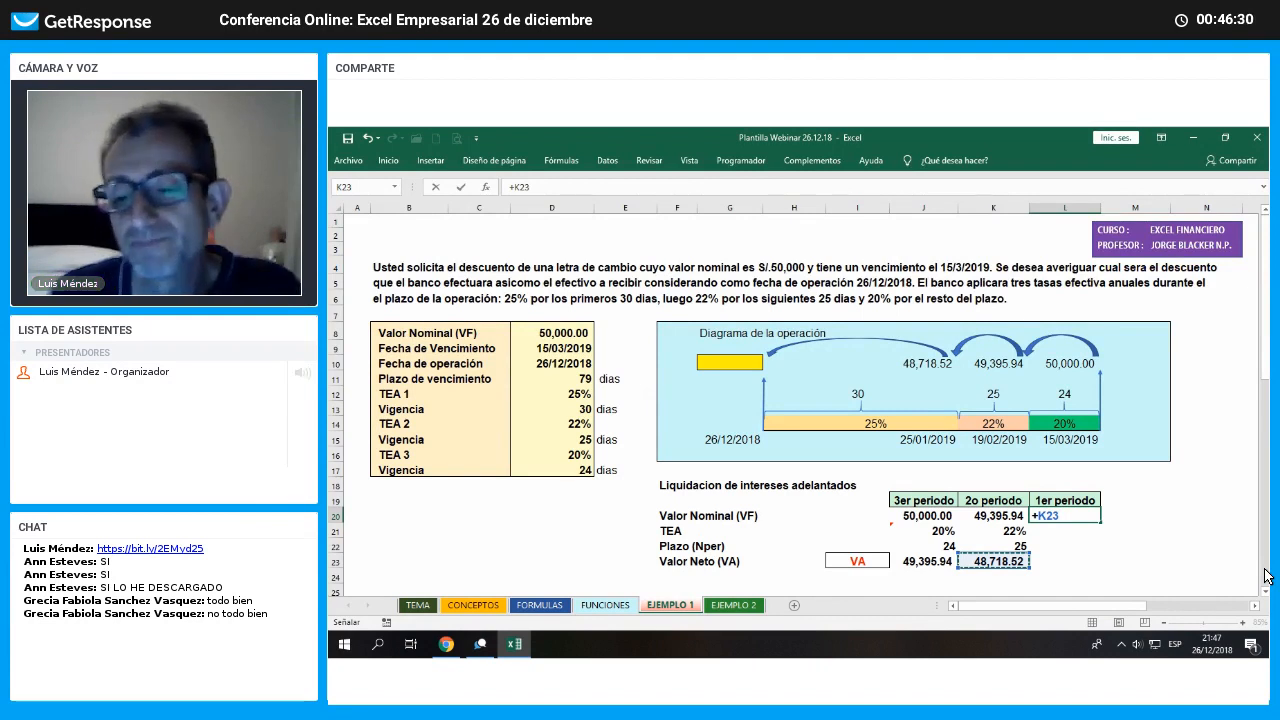
pyautogui.press('Return')
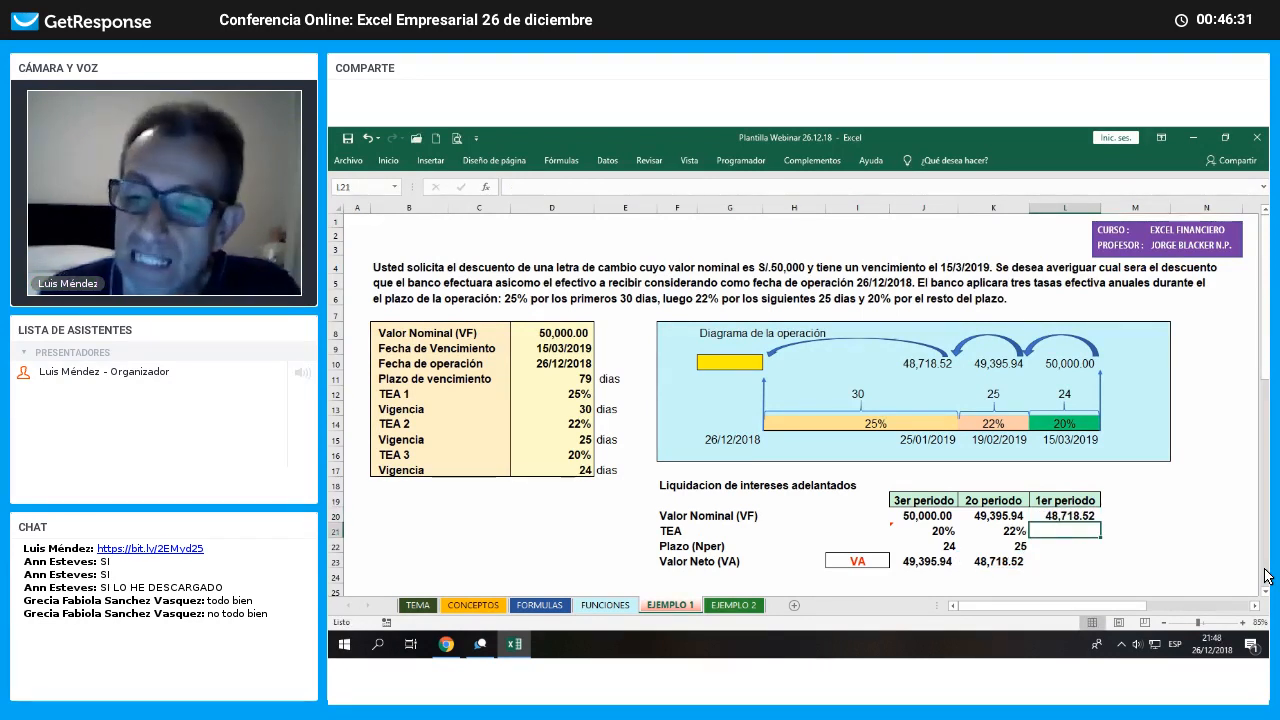
# Link the 1er periodo TEA in L21 to the 25% rate in the operation diagram
pyautogui.write('+')
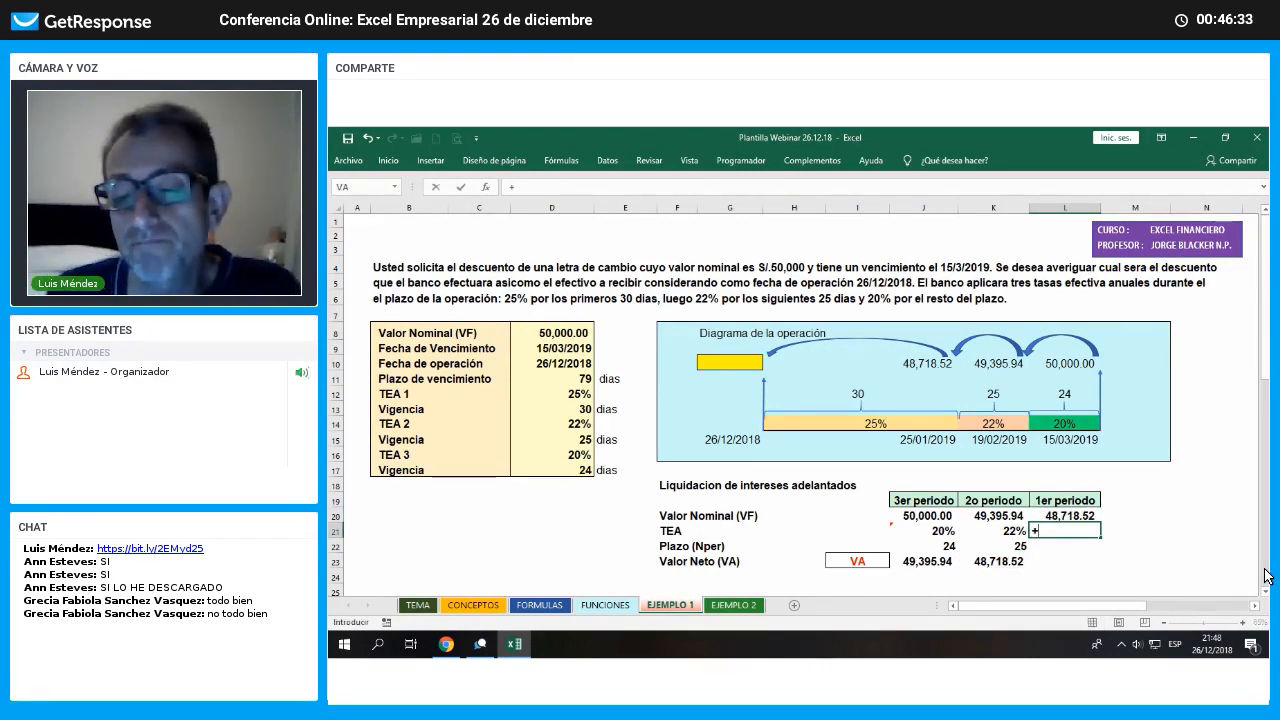
pyautogui.press('Up')
pyautogui.press('Up')
pyautogui.press('Up')
pyautogui.press('Up')
pyautogui.press('Up')
pyautogui.press('Up')
pyautogui.press('Left')
pyautogui.press('Left')
pyautogui.press('Left')
pyautogui.press('Left')
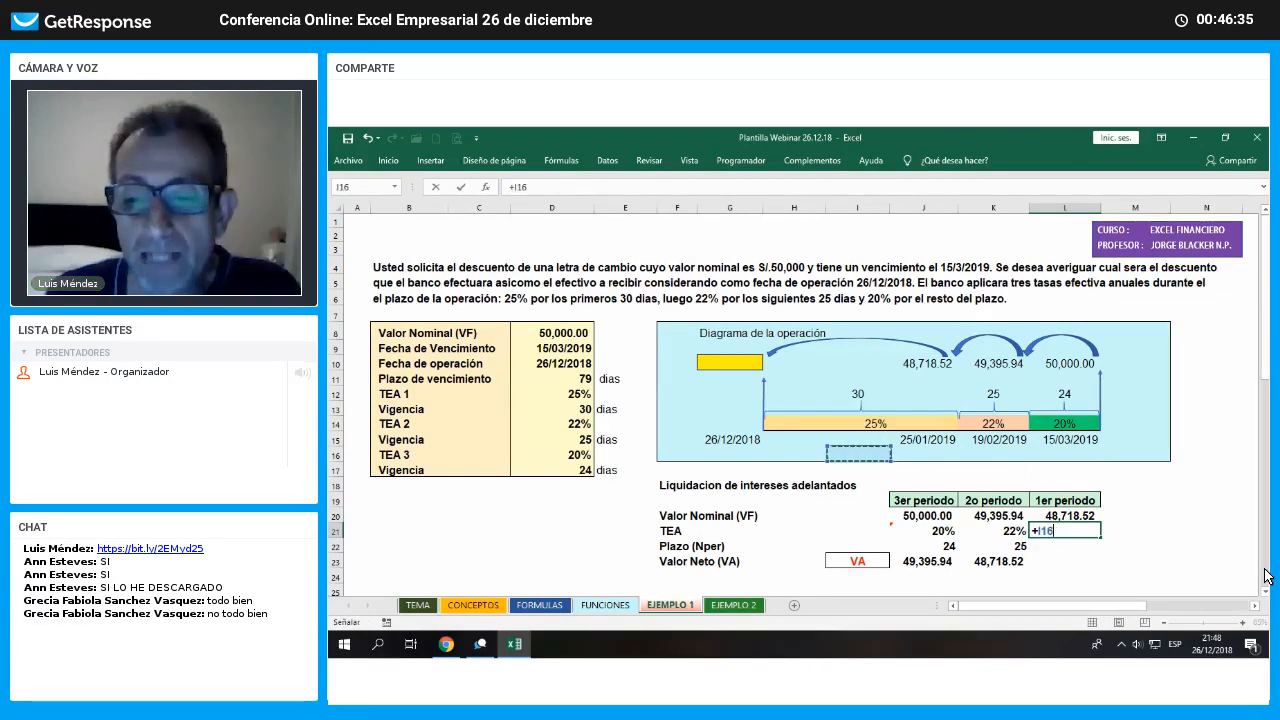
pyautogui.press('Return')
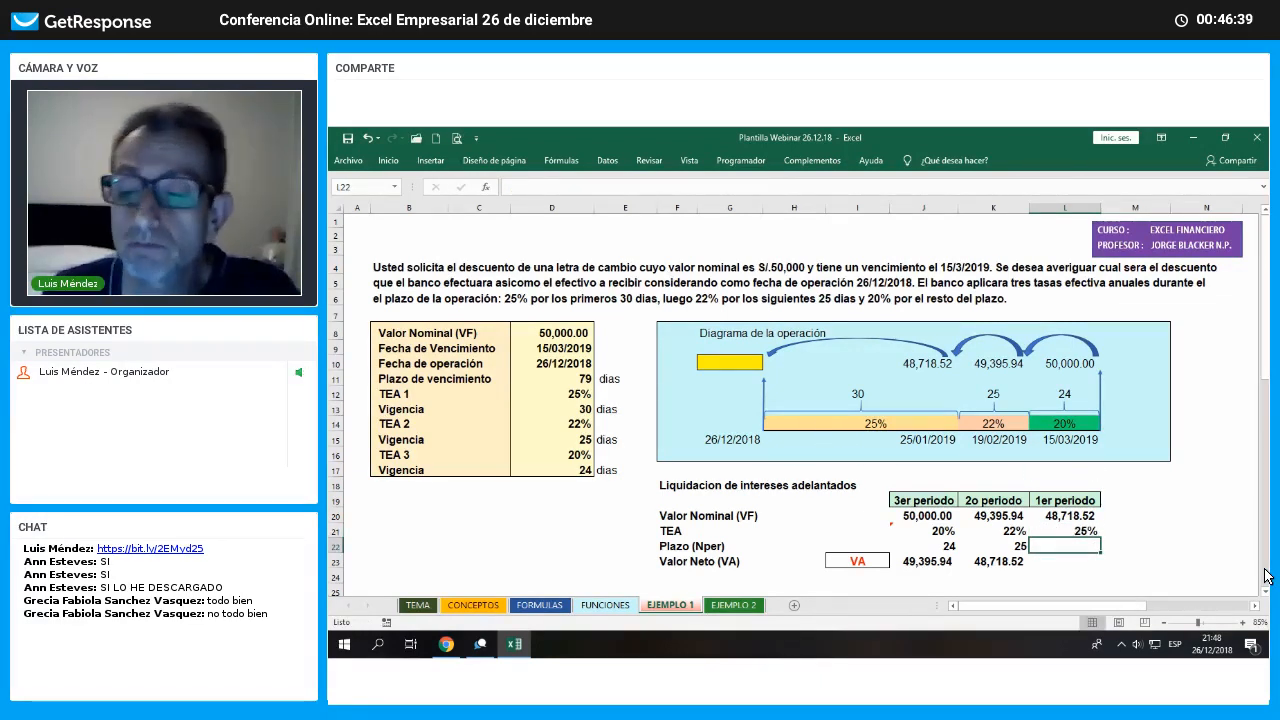
# Link the 1er periodo Plazo in L22 to the 30-day term in diagram cell I12
pyautogui.write('+')
pyautogui.press('Left')
pyautogui.press('Left')
pyautogui.press('Left')
pyautogui.press('Up')
pyautogui.press('Up')
pyautogui.press('Up')
pyautogui.press('Up')
pyautogui.press('Up')
pyautogui.press('Up')
pyautogui.press('Up')
pyautogui.press('Up')
pyautogui.press('Up')
pyautogui.press('Up')
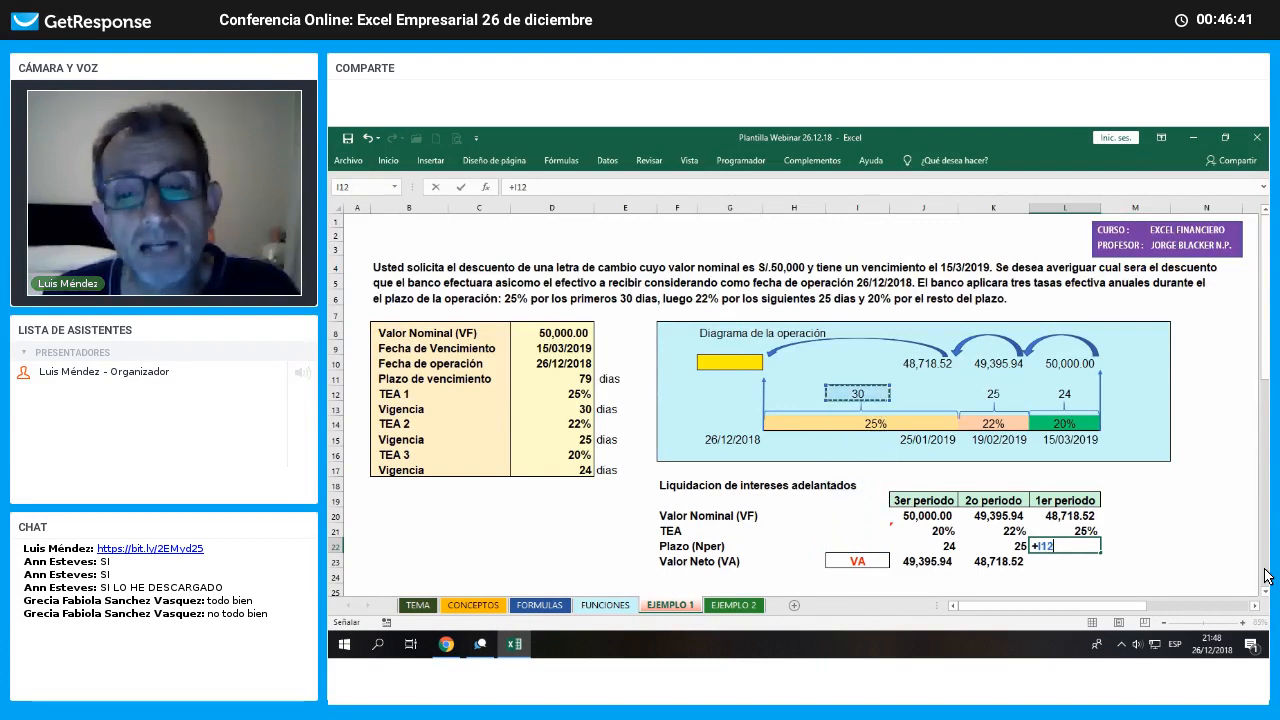
pyautogui.press('Return')
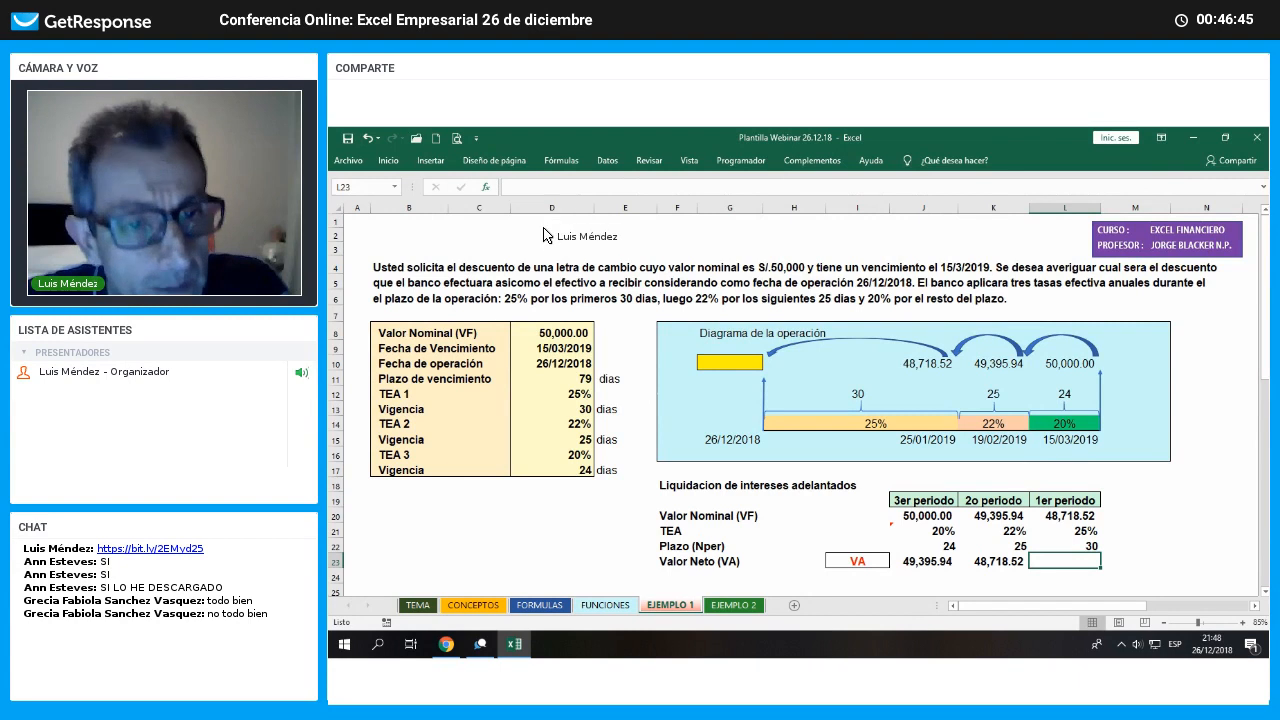
# Insert the financial function VA in L23 with L21 as Tasa and L22/360 as Nper
pyautogui.hotkey('shift', 'F3')
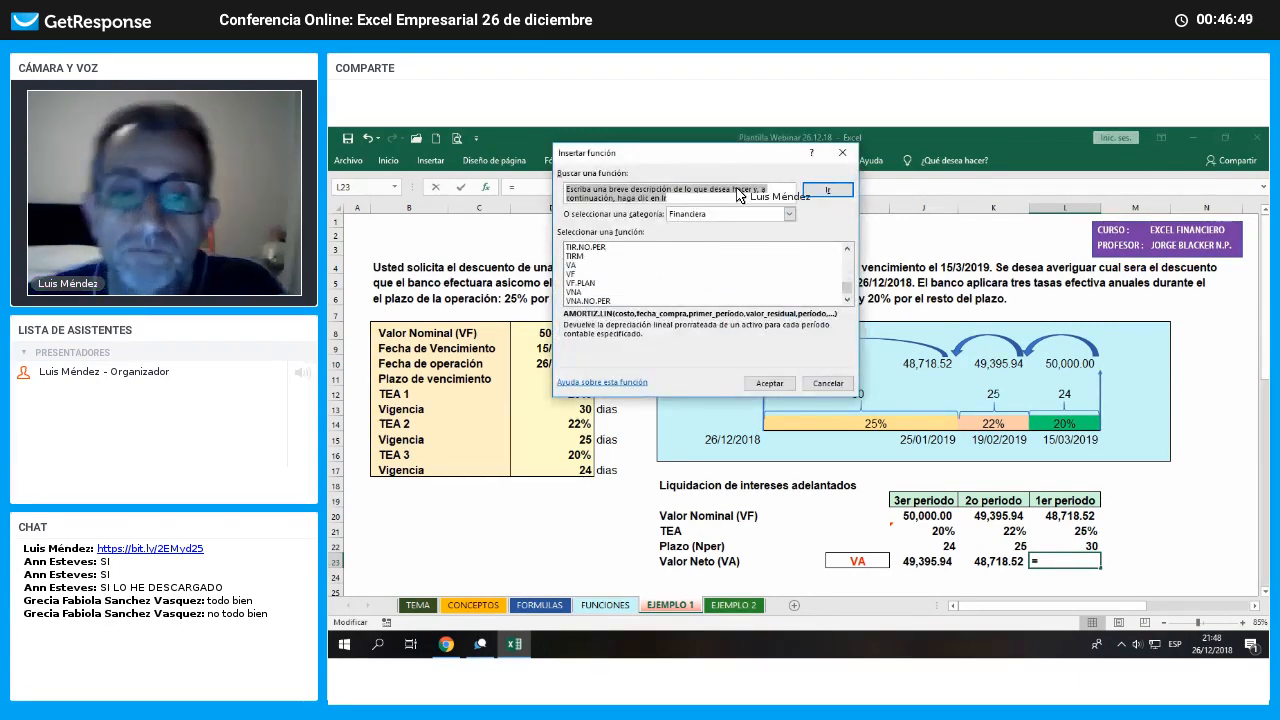
pyautogui.doubleClick(571, 265)
pyautogui.moveTo(642, 153); pyautogui.dragTo(567, 170)
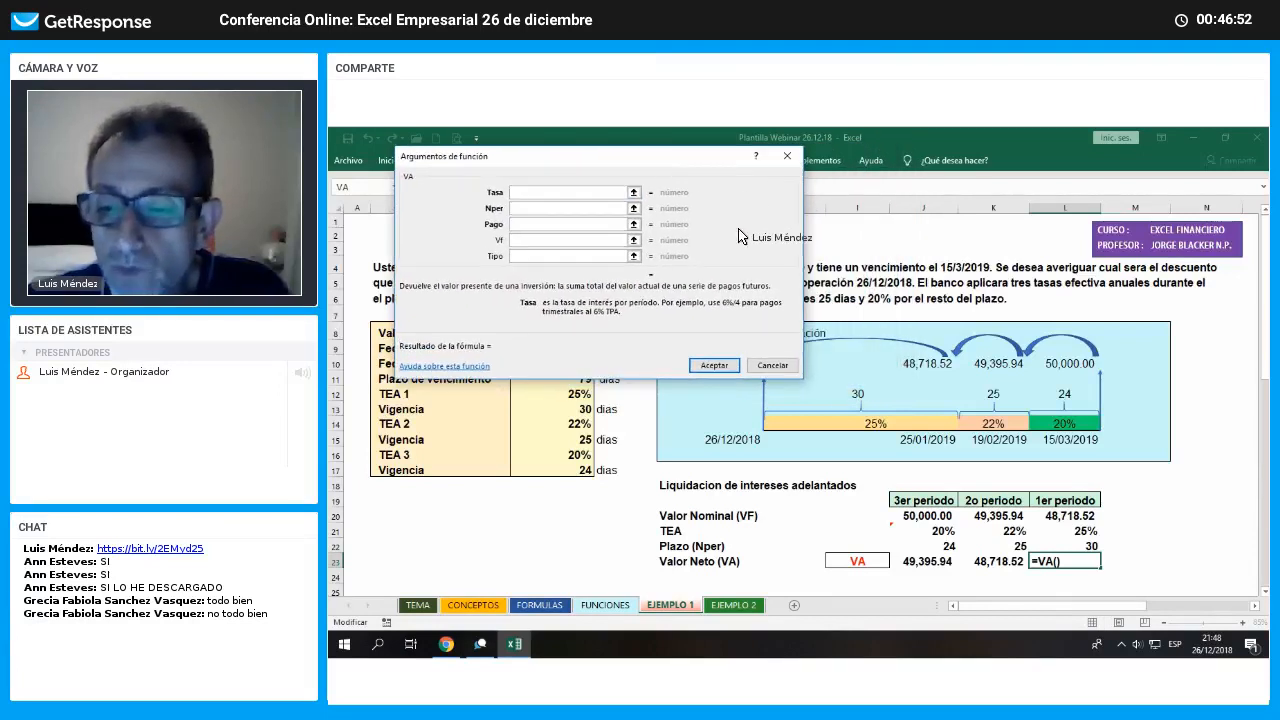
pyautogui.click(1055, 532)
pyautogui.click(556, 218)
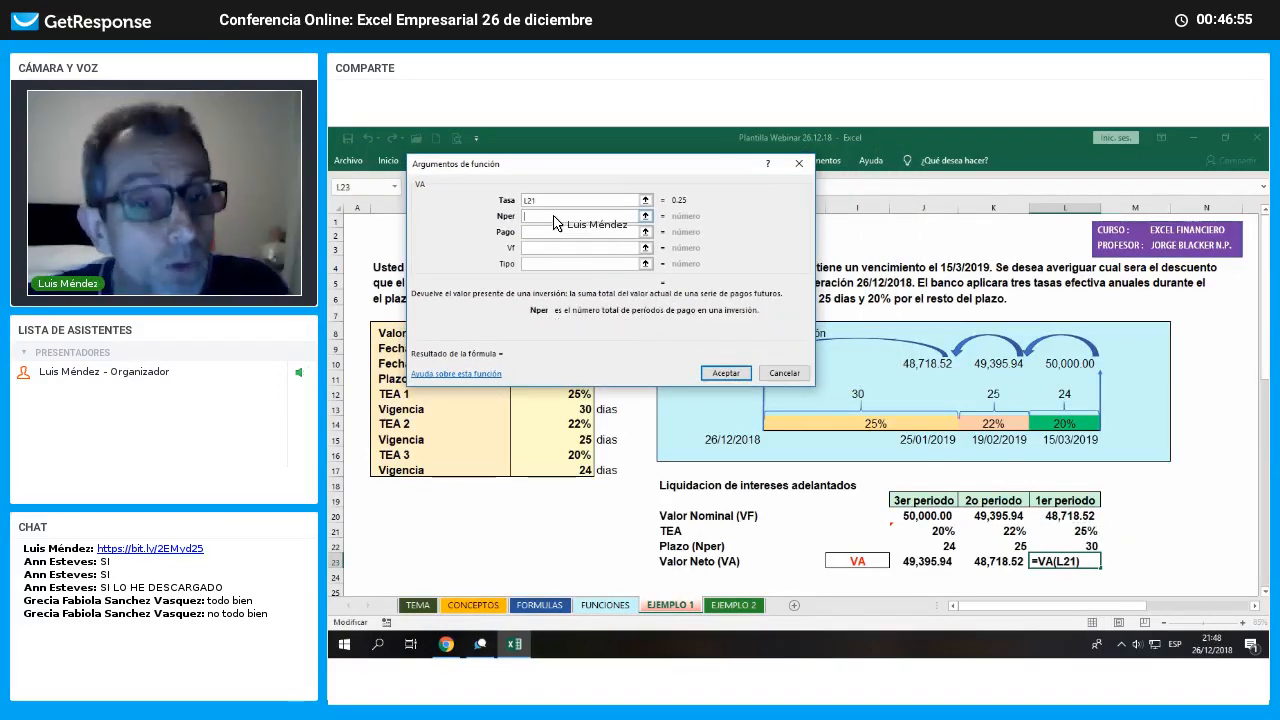
pyautogui.click(1065, 548)
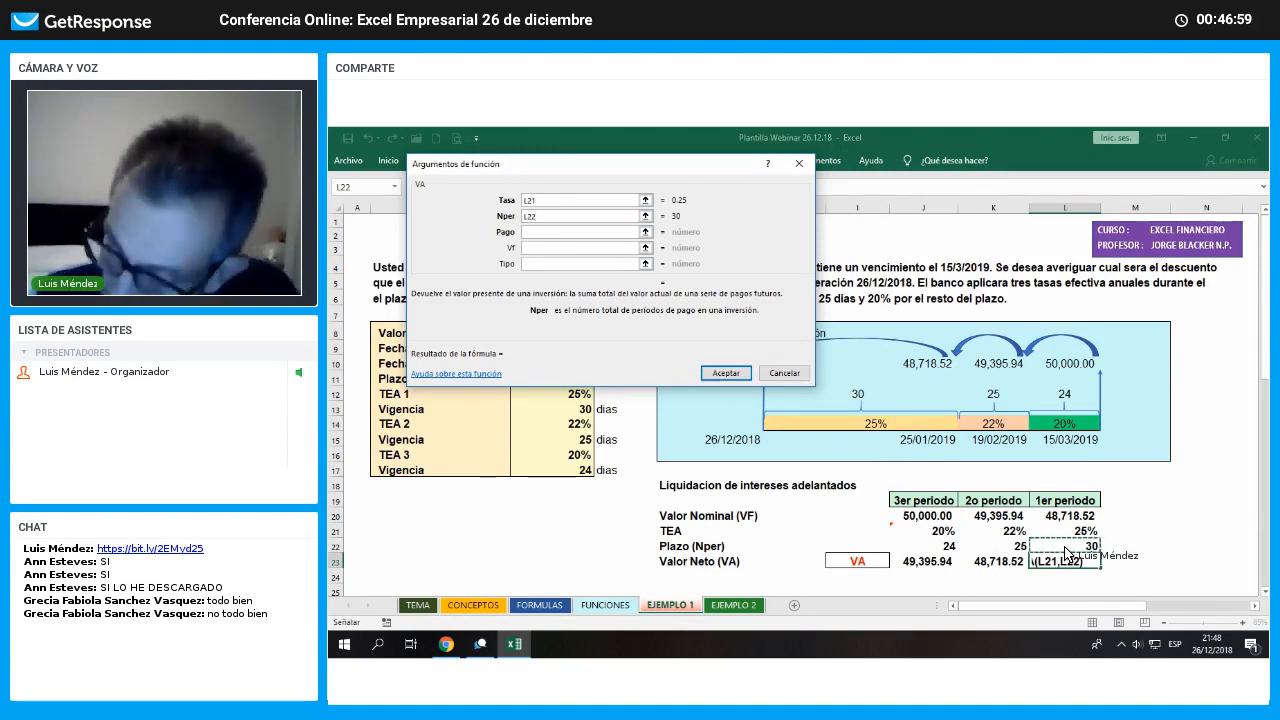
pyautogui.write('/360')
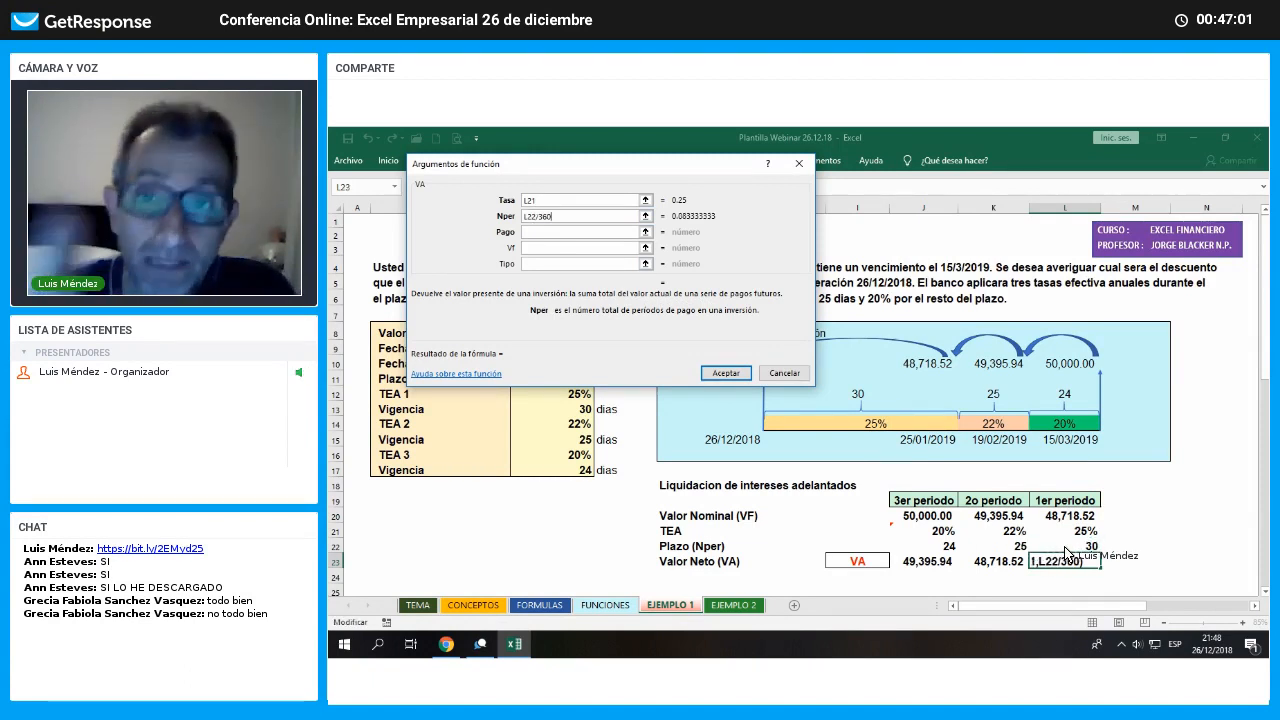
# Set Vf to L20, make the formula negative as =-VA(L21,L22/360,,L20), and format the L23 amount without the currency symbol
pyautogui.click(541, 249)
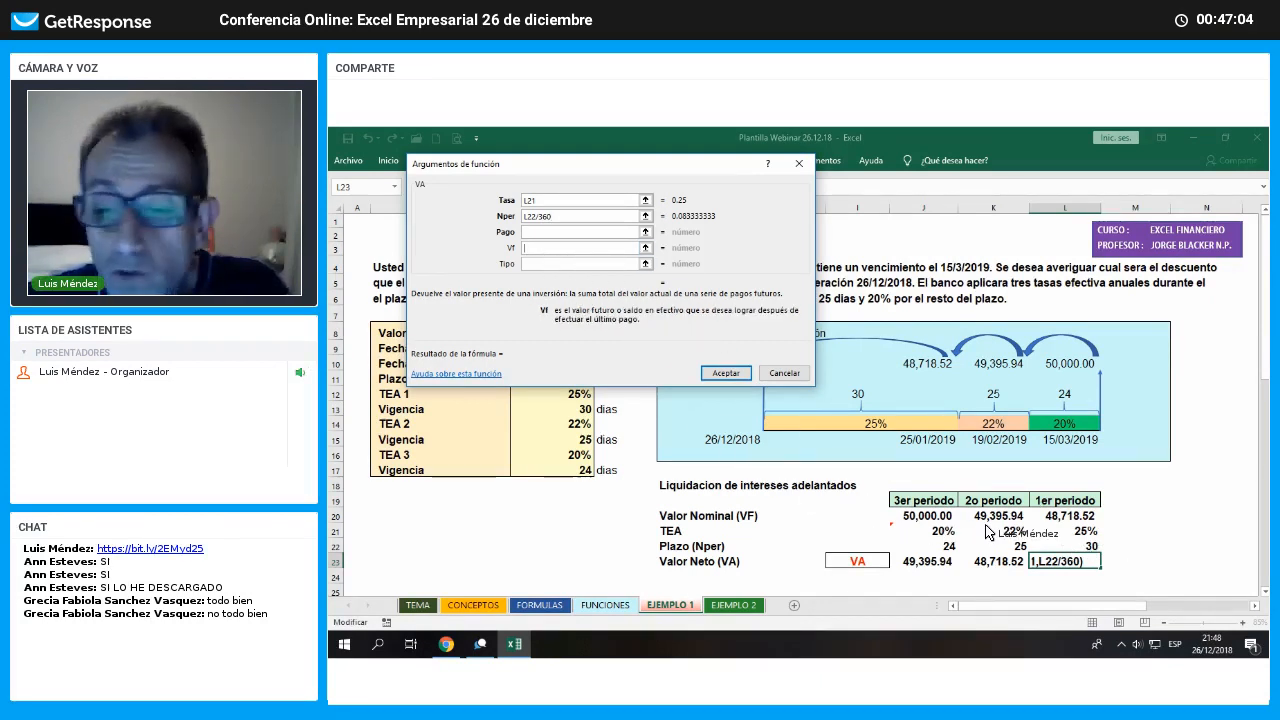
pyautogui.click(1066, 516)
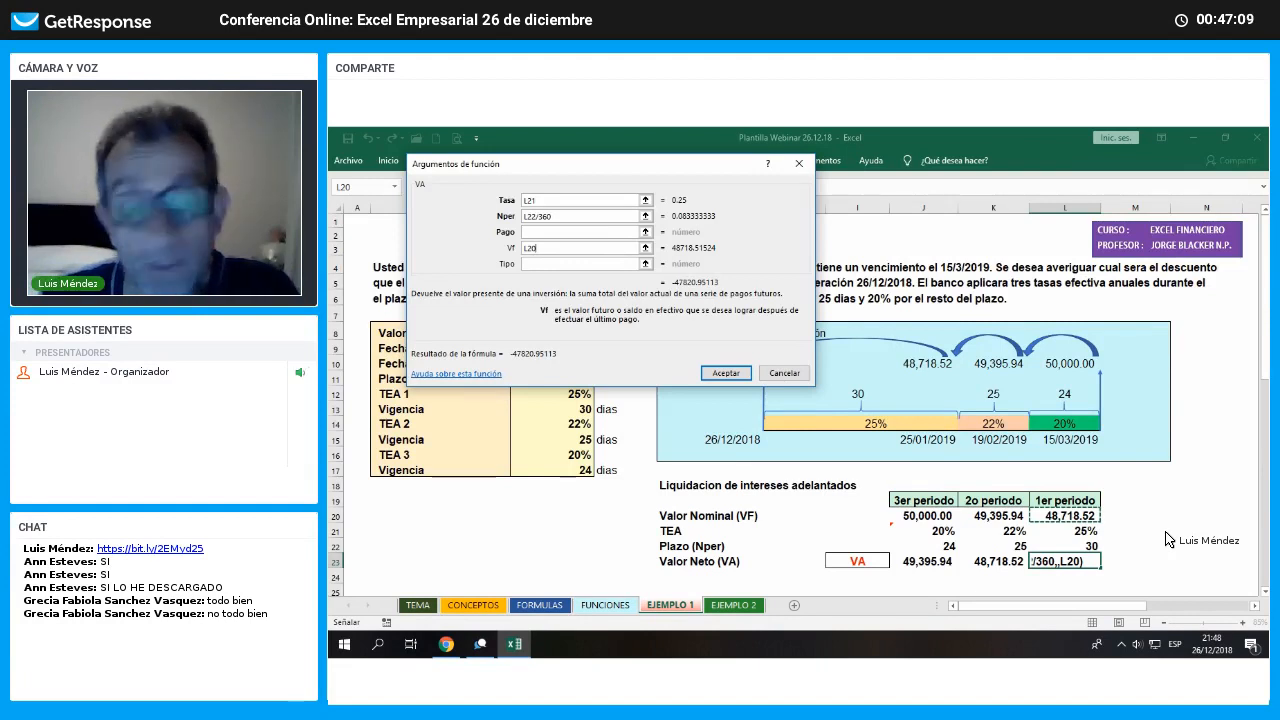
pyautogui.press('Escape')
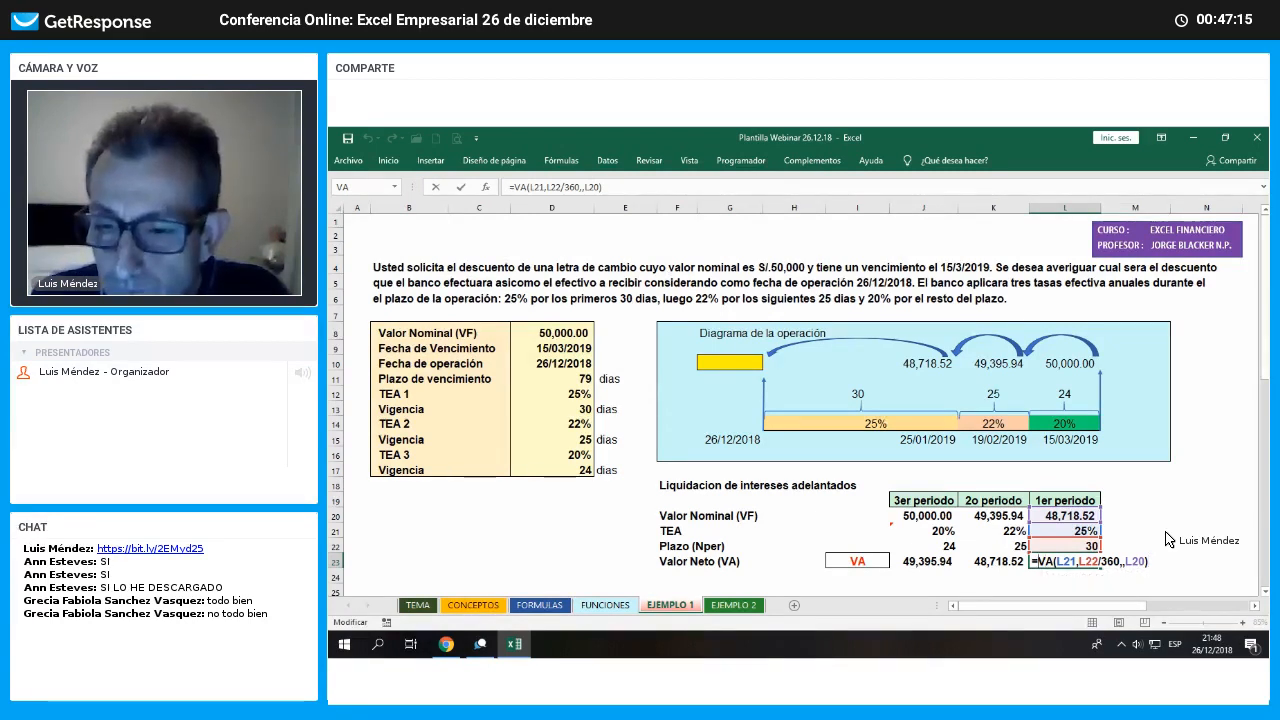
pyautogui.press('Return')
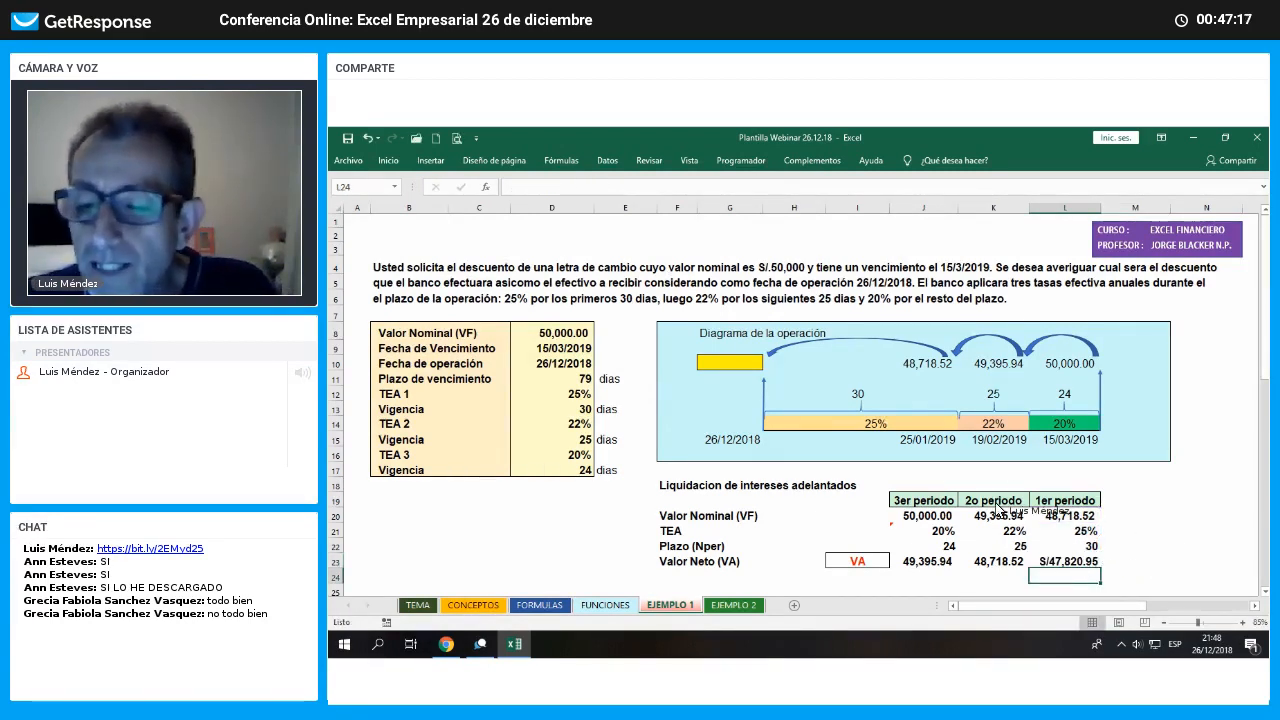
pyautogui.press('Up')
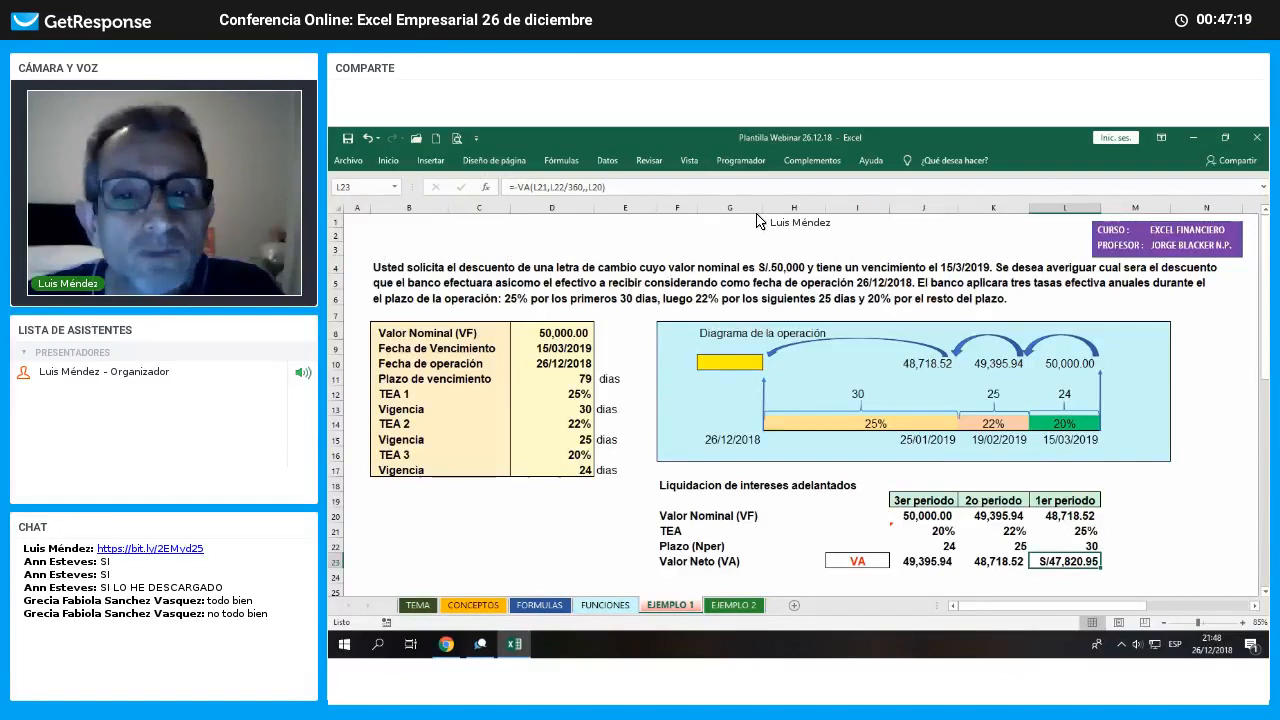
# Link the yellow diagram cell G10 to the 1er periodo Valor Neto in L23
pyautogui.click(735, 363)
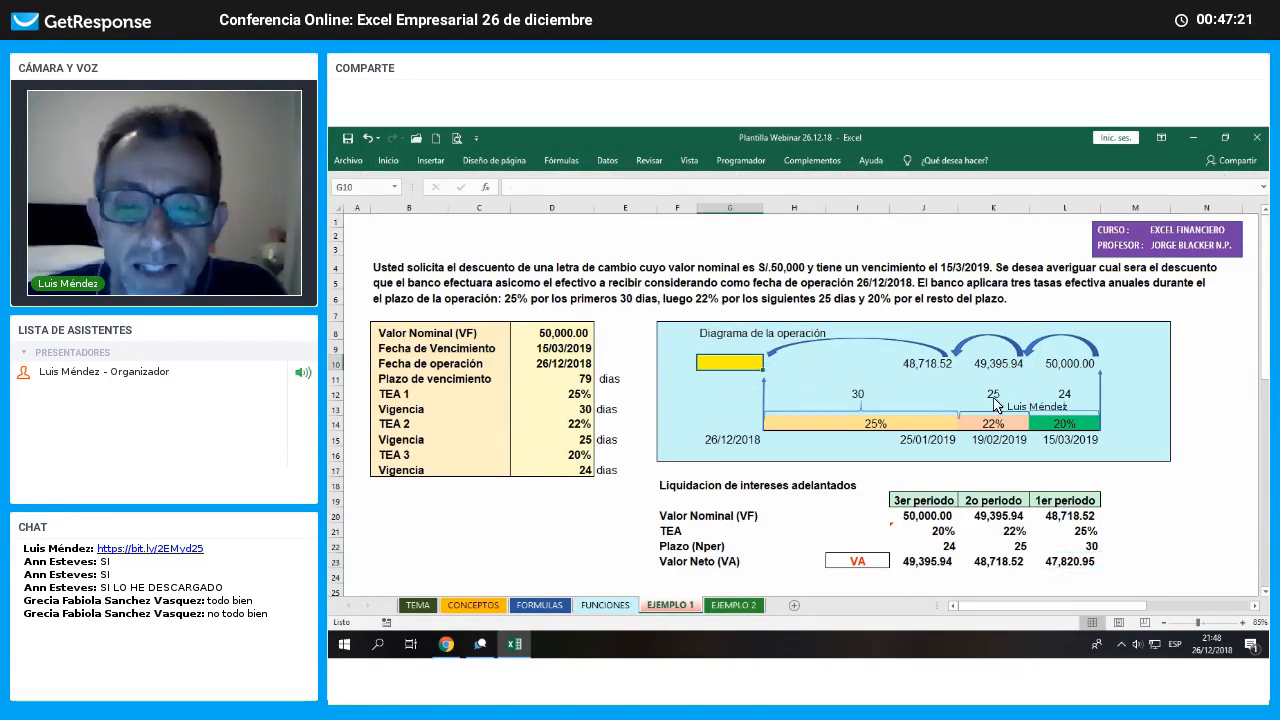
pyautogui.write('+')
pyautogui.press('Right')
pyautogui.press('Right')
pyautogui.press('Right')
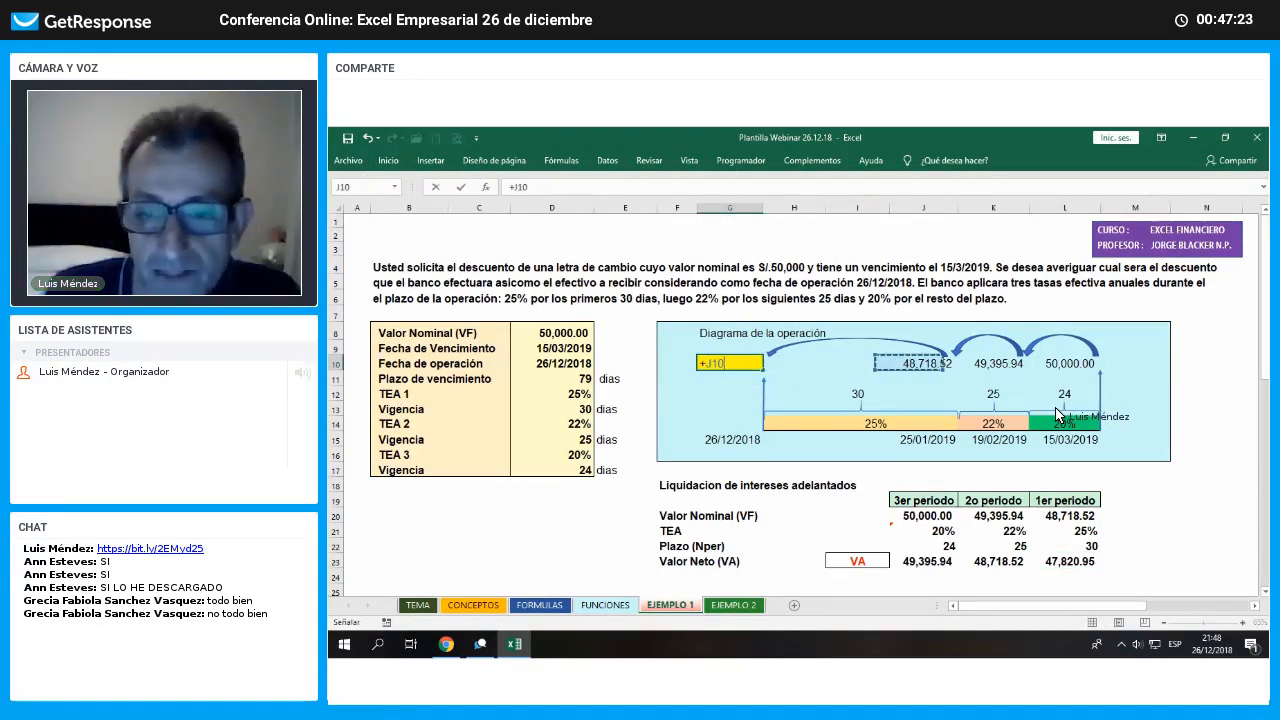
pyautogui.press('Right')
pyautogui.press('Right')
pyautogui.press('Down')
pyautogui.press('Down')
pyautogui.press('Down')
pyautogui.press('Down')
pyautogui.press('Down')
pyautogui.press('Down')
pyautogui.press('Down')
pyautogui.press('Down')
pyautogui.press('Down')
pyautogui.press('Down')
pyautogui.press('Down')
pyautogui.press('Down')
pyautogui.press('Down')
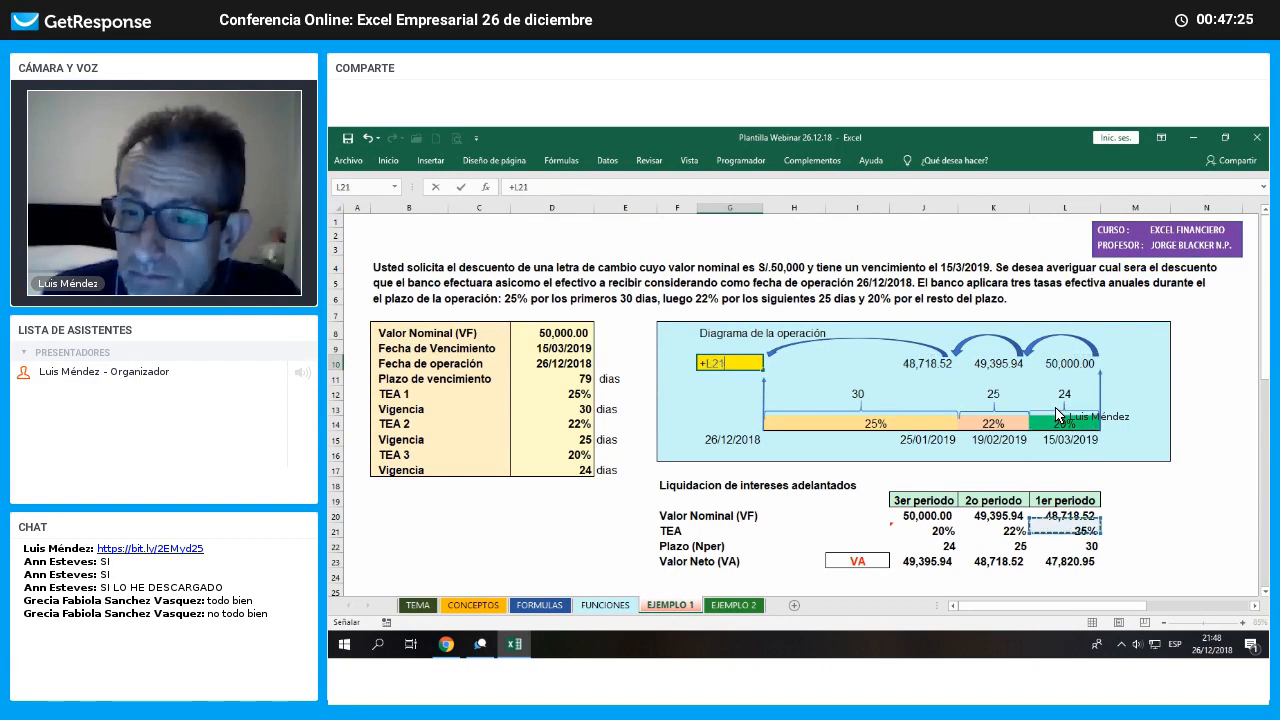
pyautogui.press('Return')
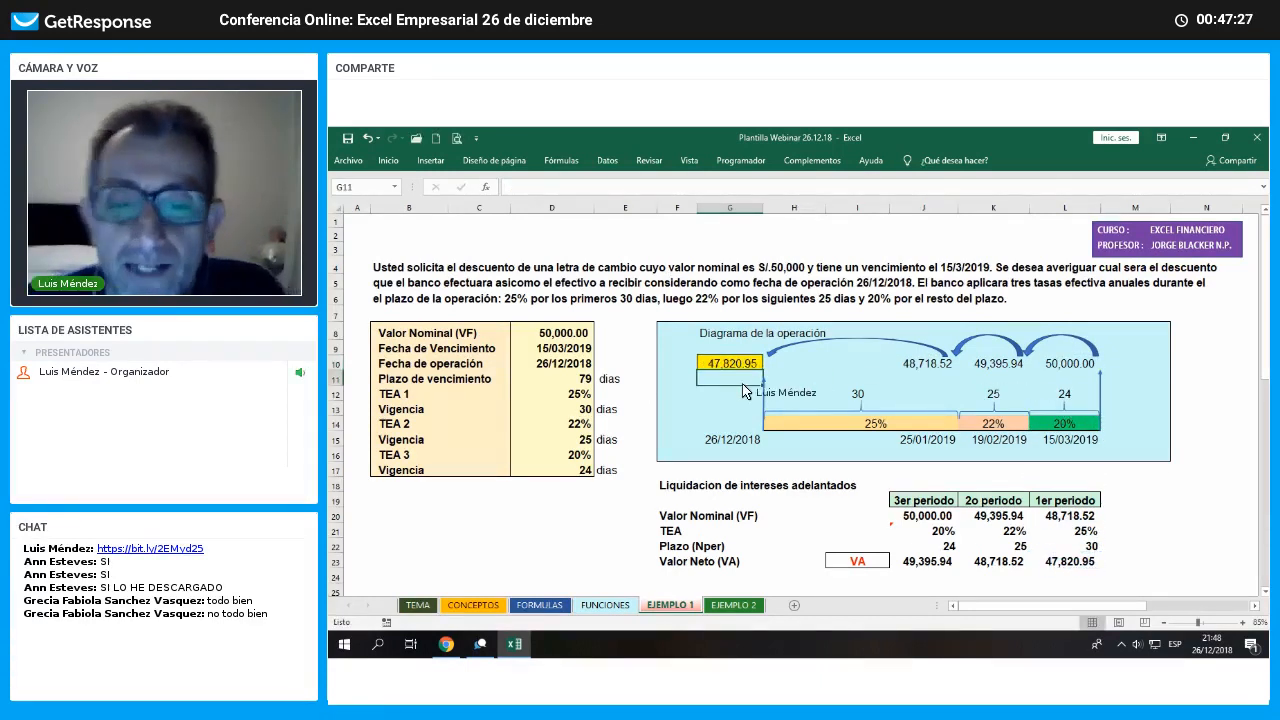
# Make the amount in the yellow diagram cell G10 bold
pyautogui.click(685, 408)
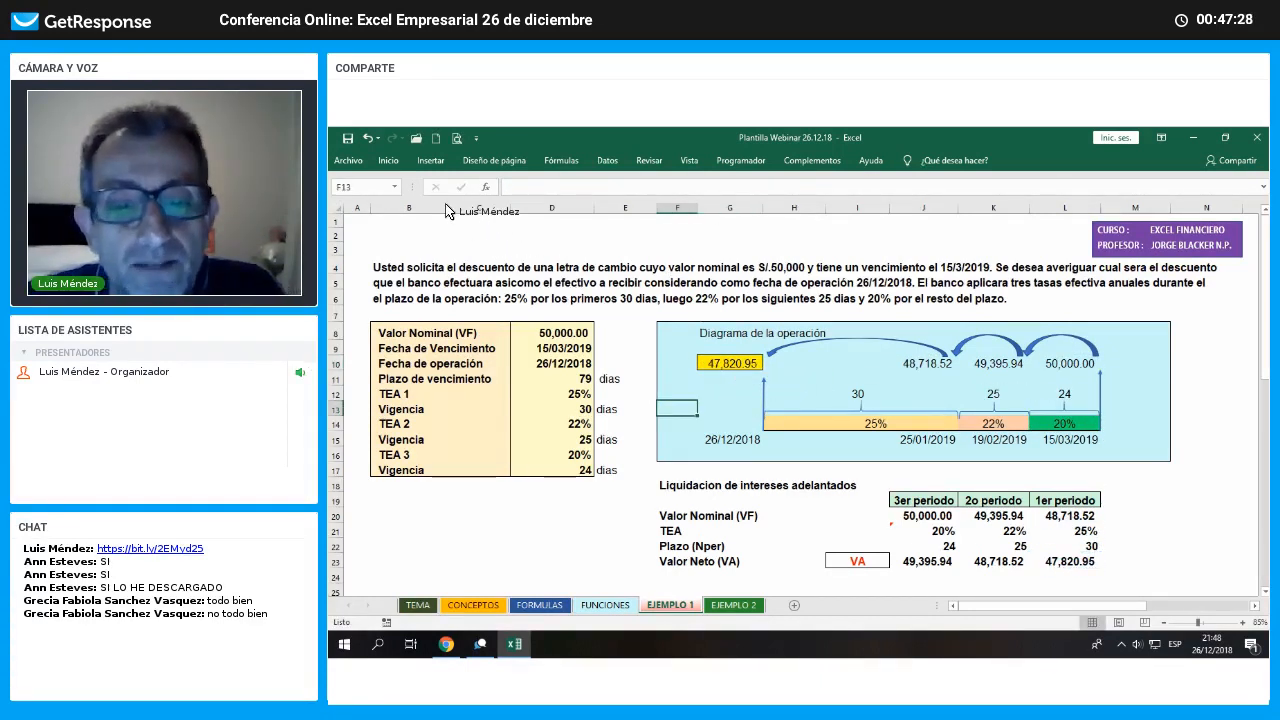
pyautogui.click(388, 160)
pyautogui.click(412, 209)
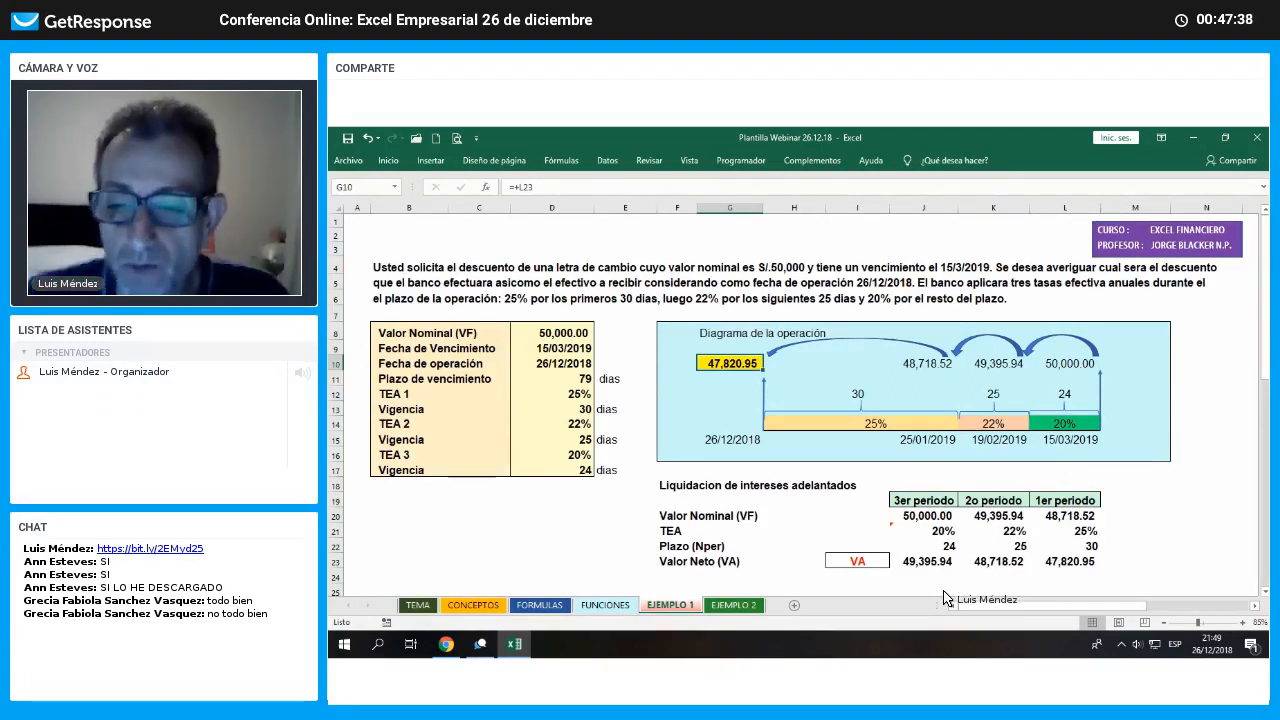
# Add the row label "Descuento" in F24, below Valor Neto (VA)
pyautogui.click(908, 577)
pyautogui.moveTo(685, 577); pyautogui.dragTo(798, 583)
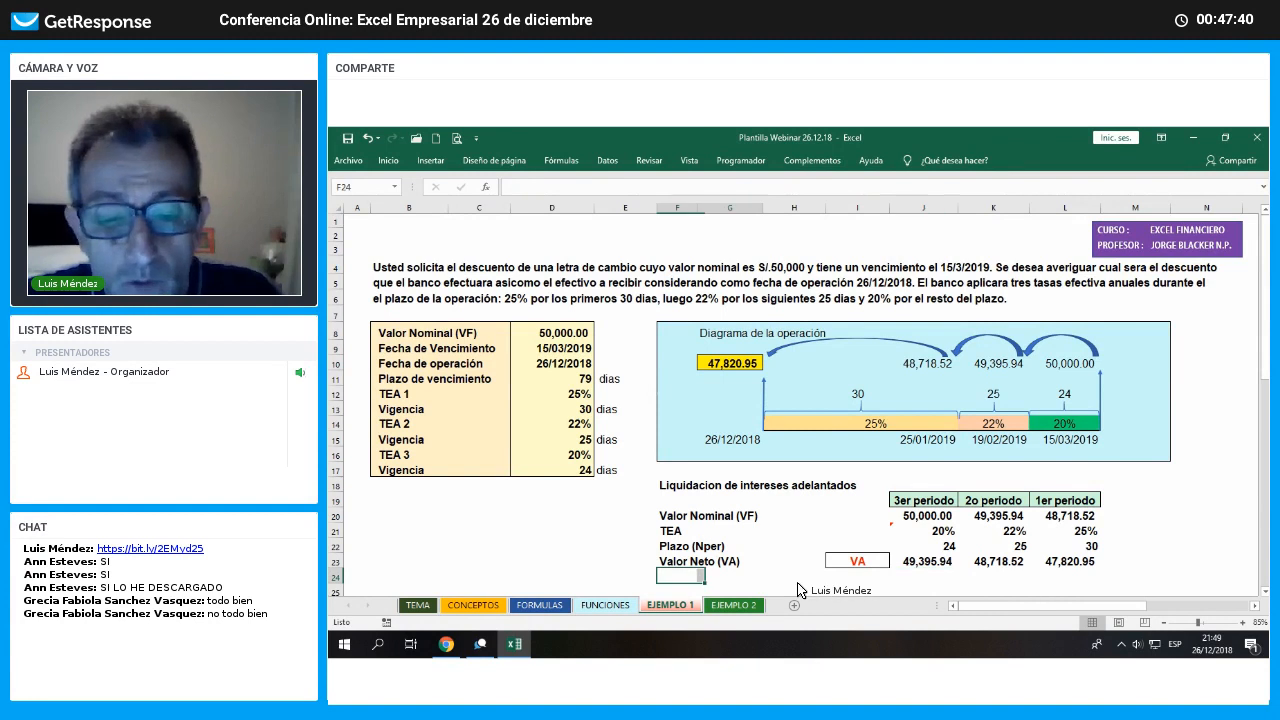
pyautogui.press('Left')
pyautogui.press('Right')
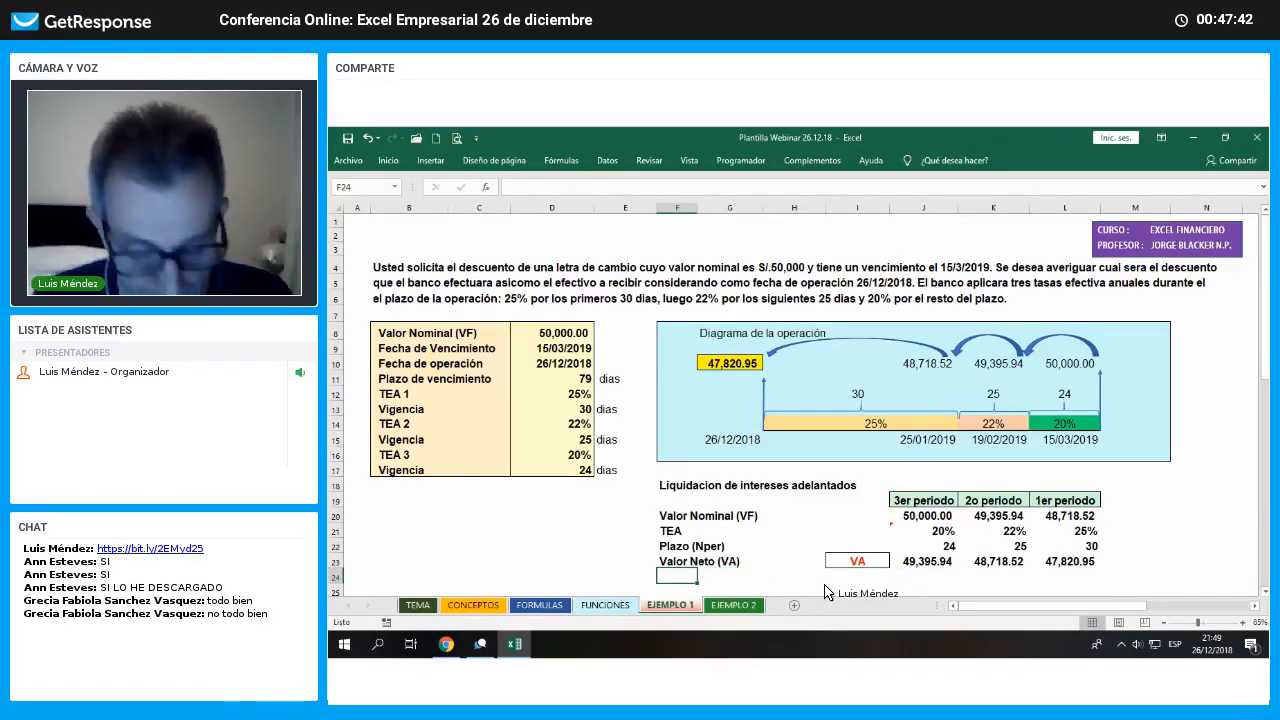
pyautogui.write('Descuento')
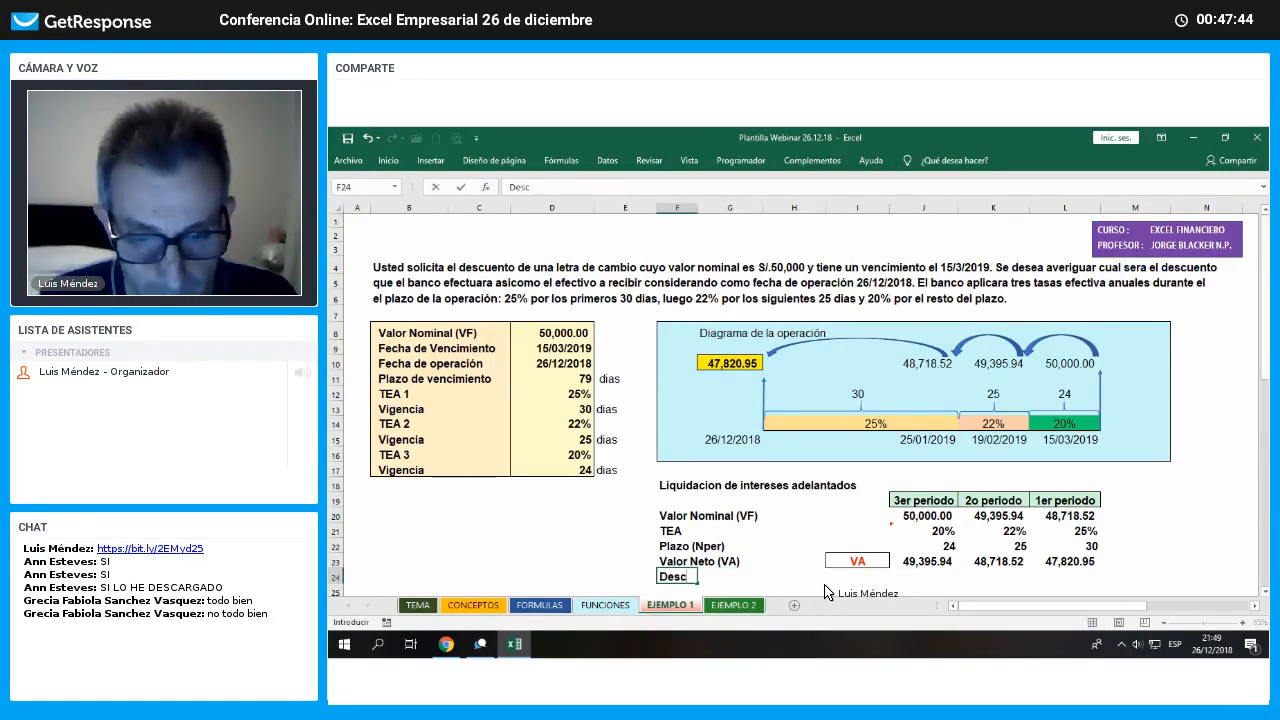
# Calculate the 3er periodo Descuento in J24 as Valor Nominal minus Valor Neto with the formula +J20-J23
pyautogui.press('Right')
pyautogui.press('Right')
pyautogui.press('Right')
pyautogui.press('Right')
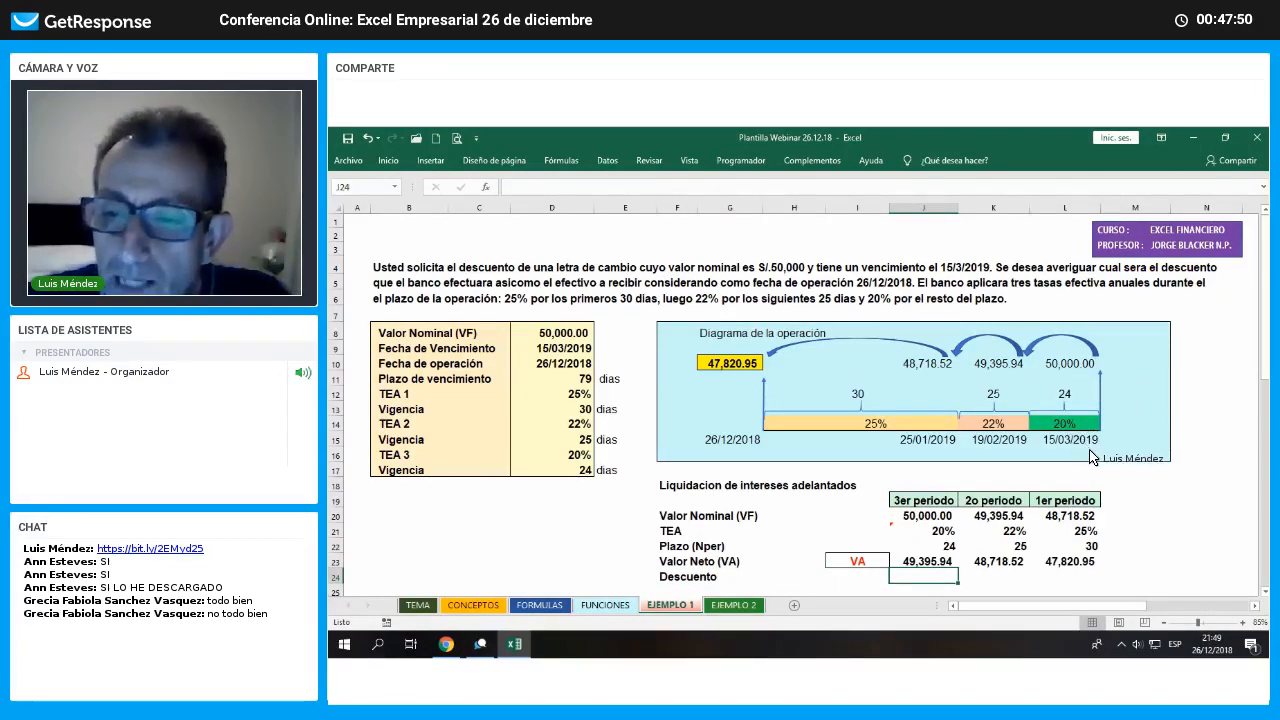
pyautogui.write('+')
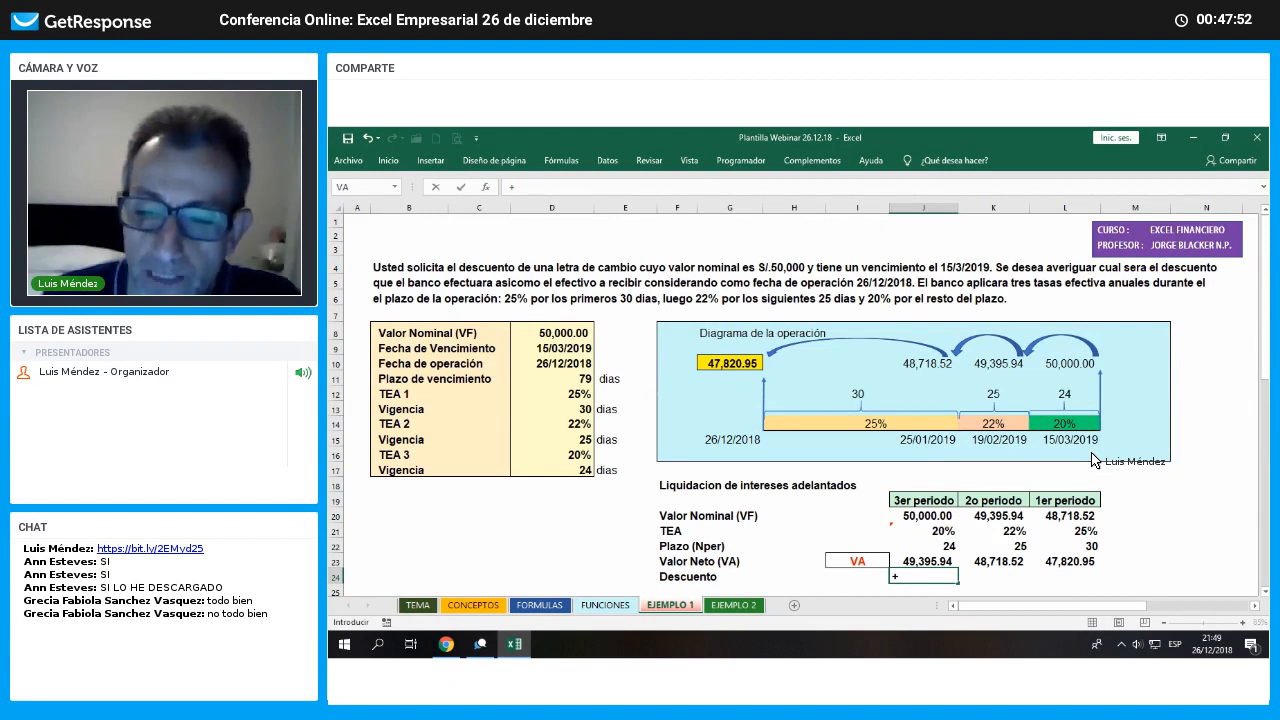
pyautogui.press('Up')
pyautogui.press('Up')
pyautogui.press('Up')
pyautogui.press('Up')
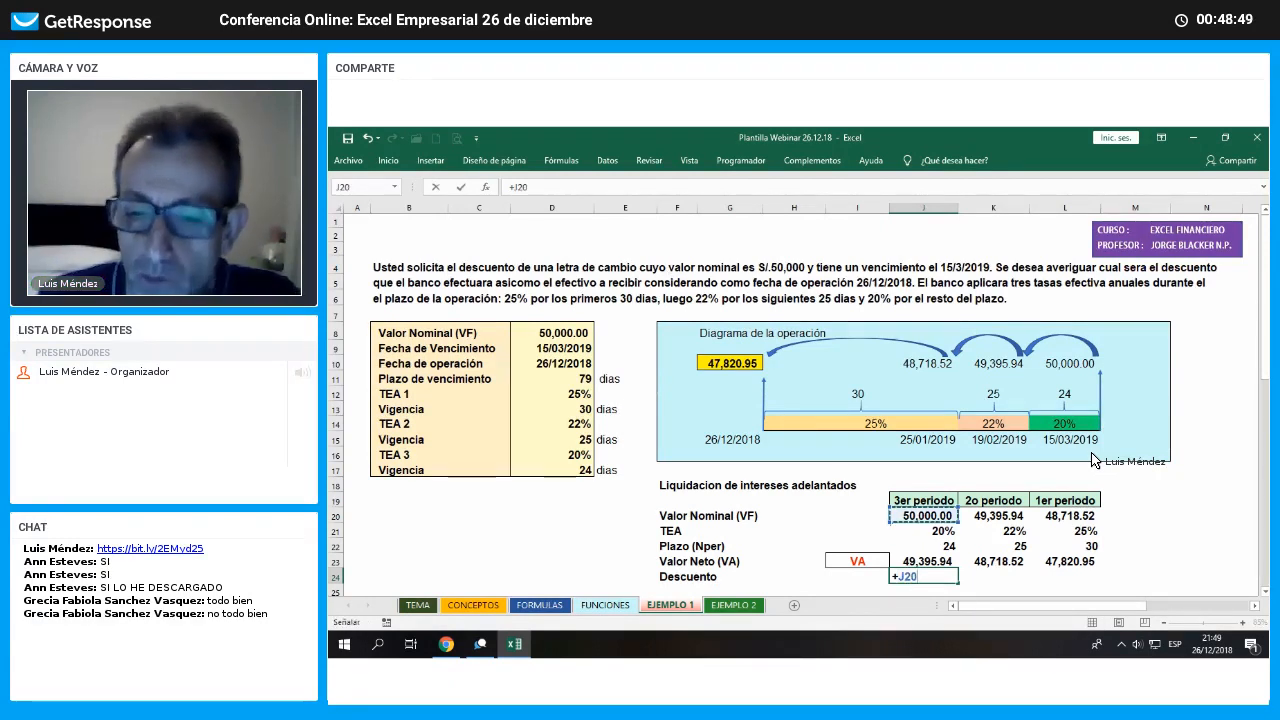
pyautogui.write('-')
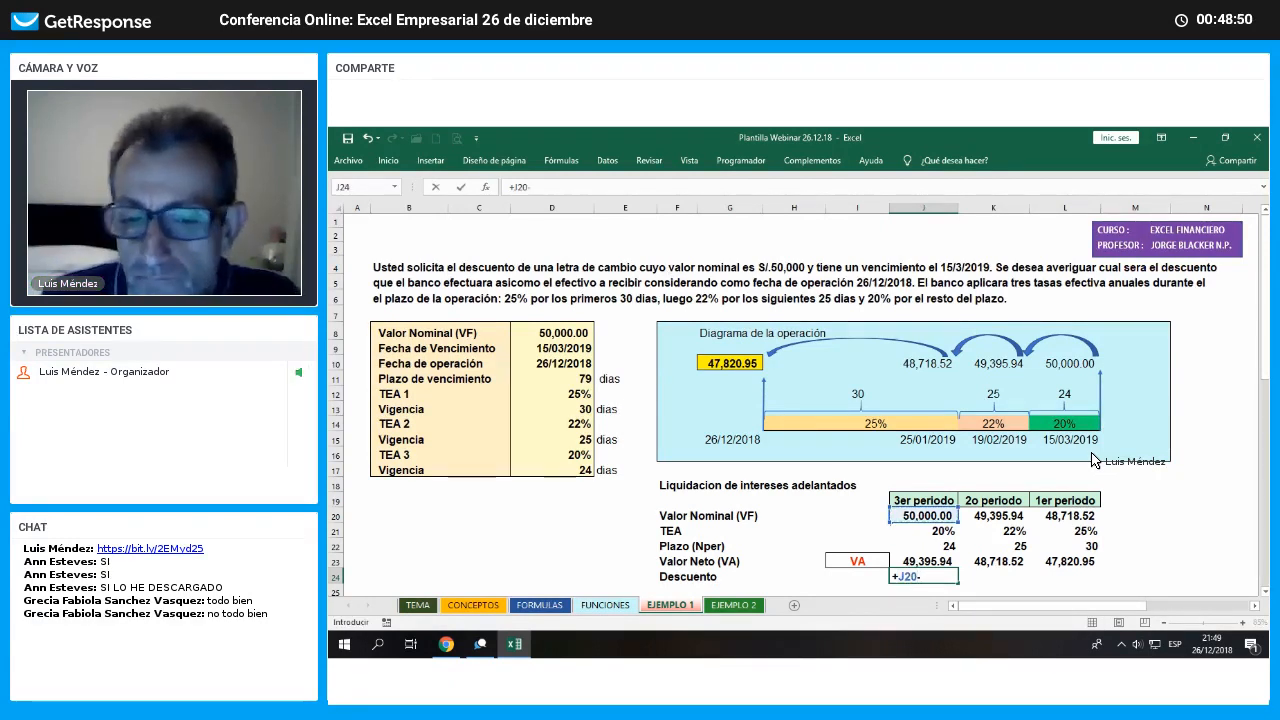
pyautogui.press('Up')
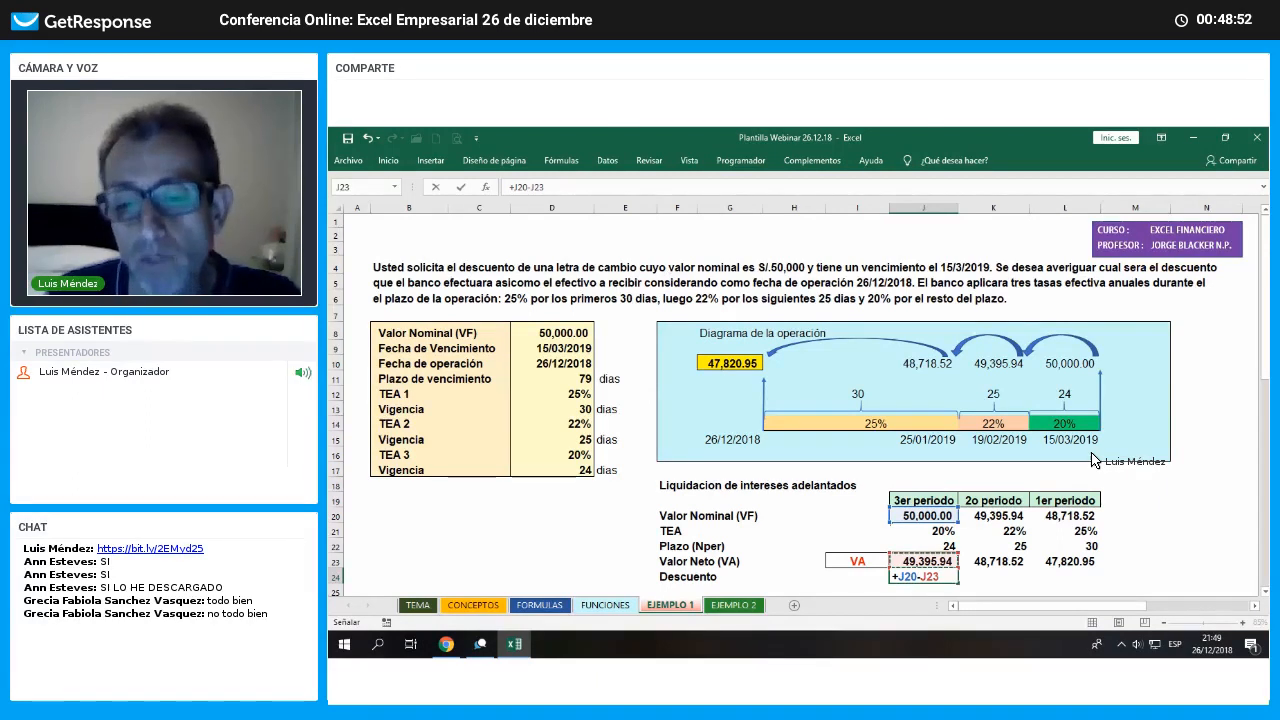
pyautogui.press('Return')
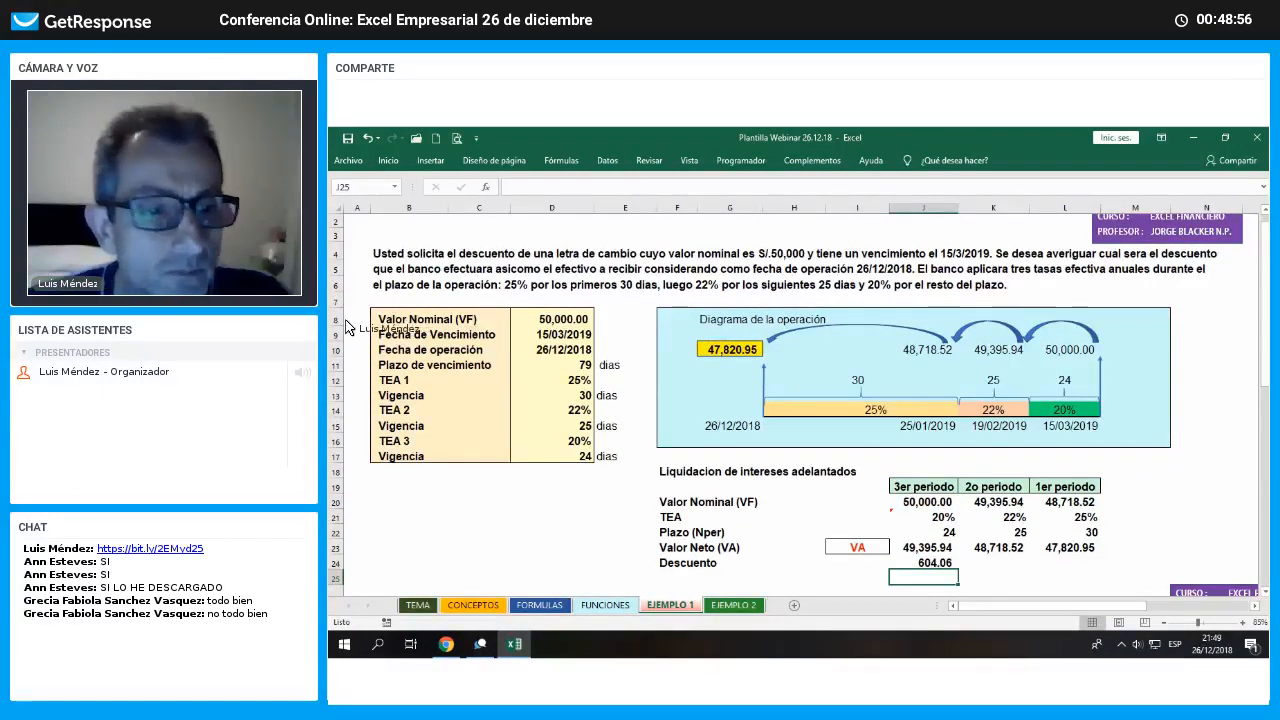
# Calculate the 2o periodo Descuento in K24 as Valor Nominal minus Valor Neto with the formula +K20-K23
pyautogui.scroll(1, 348, 328)
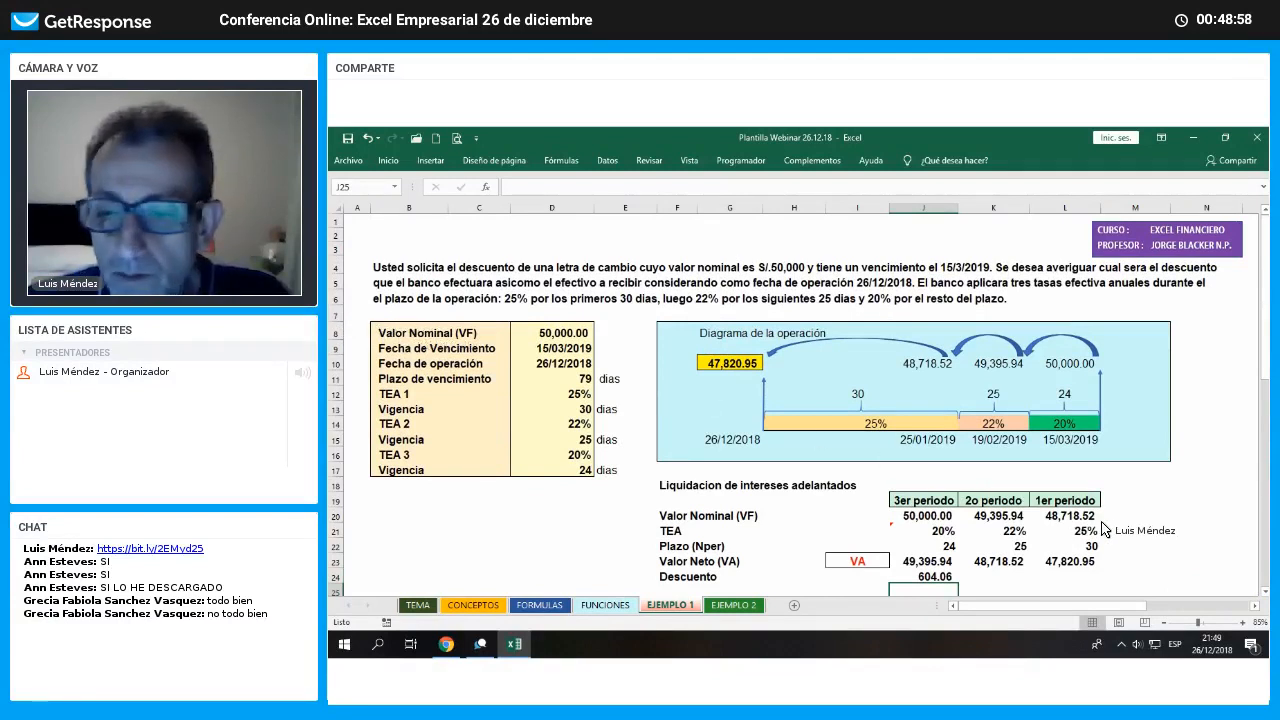
pyautogui.scroll(-1, 1103, 530)
pyautogui.press('Up')
pyautogui.press('Right')
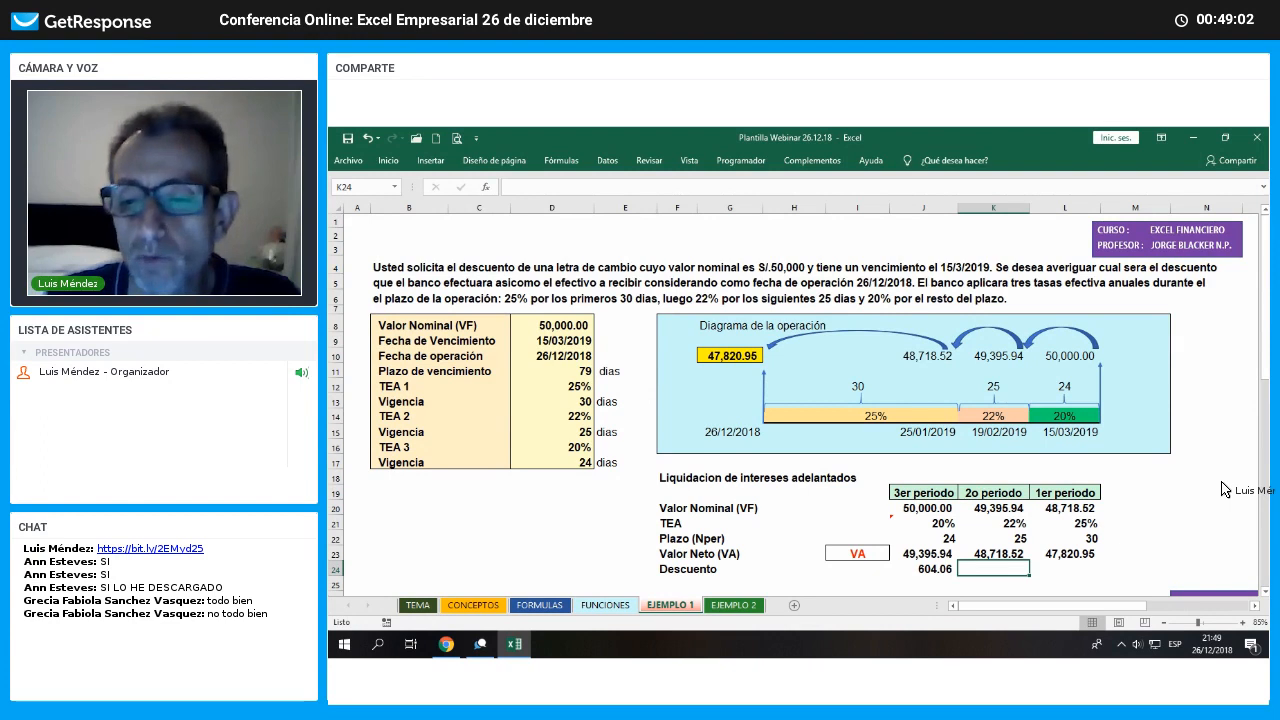
pyautogui.write('+')
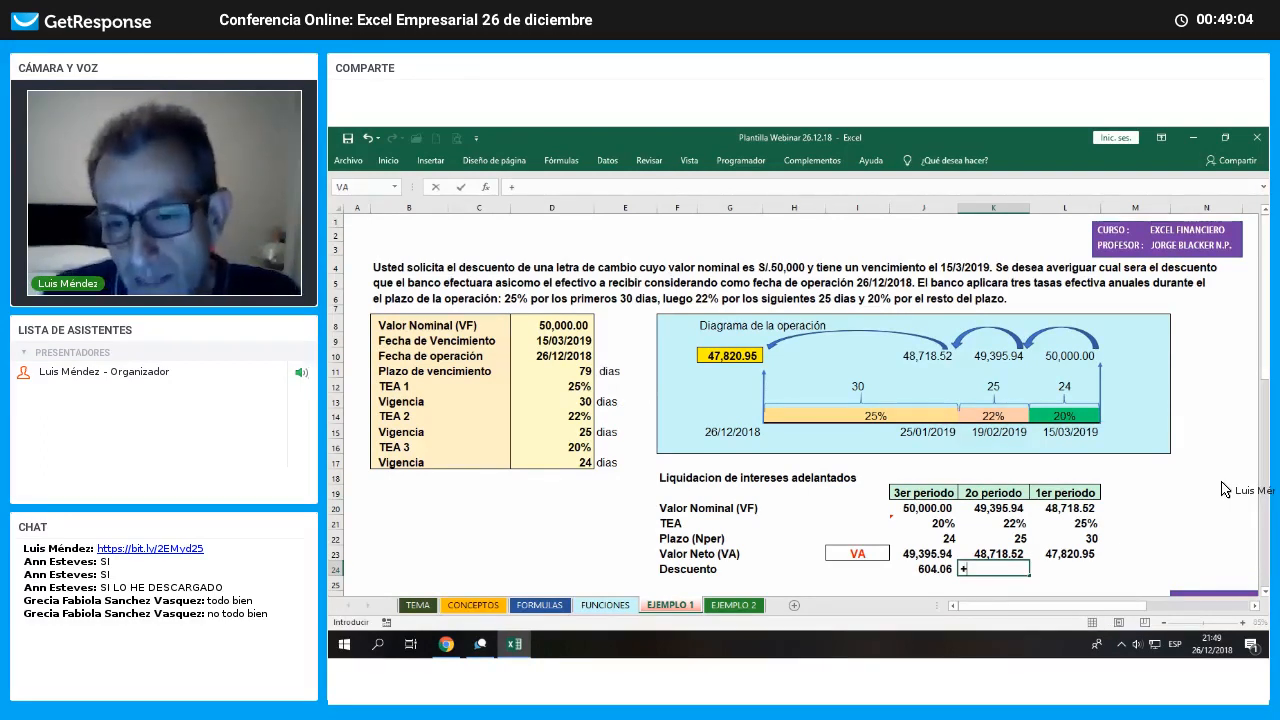
pyautogui.press('Up')
pyautogui.press('Up')
pyautogui.press('Up')
pyautogui.press('Up')
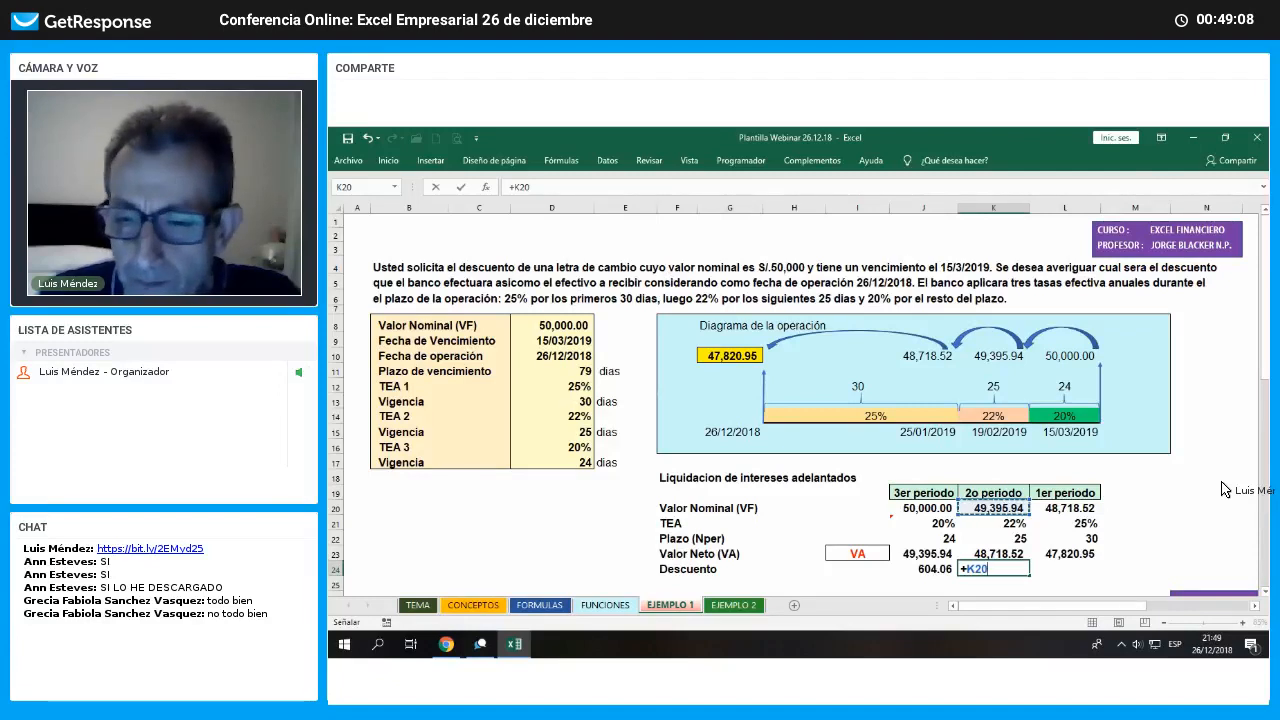
pyautogui.write('-')
pyautogui.press('Up')
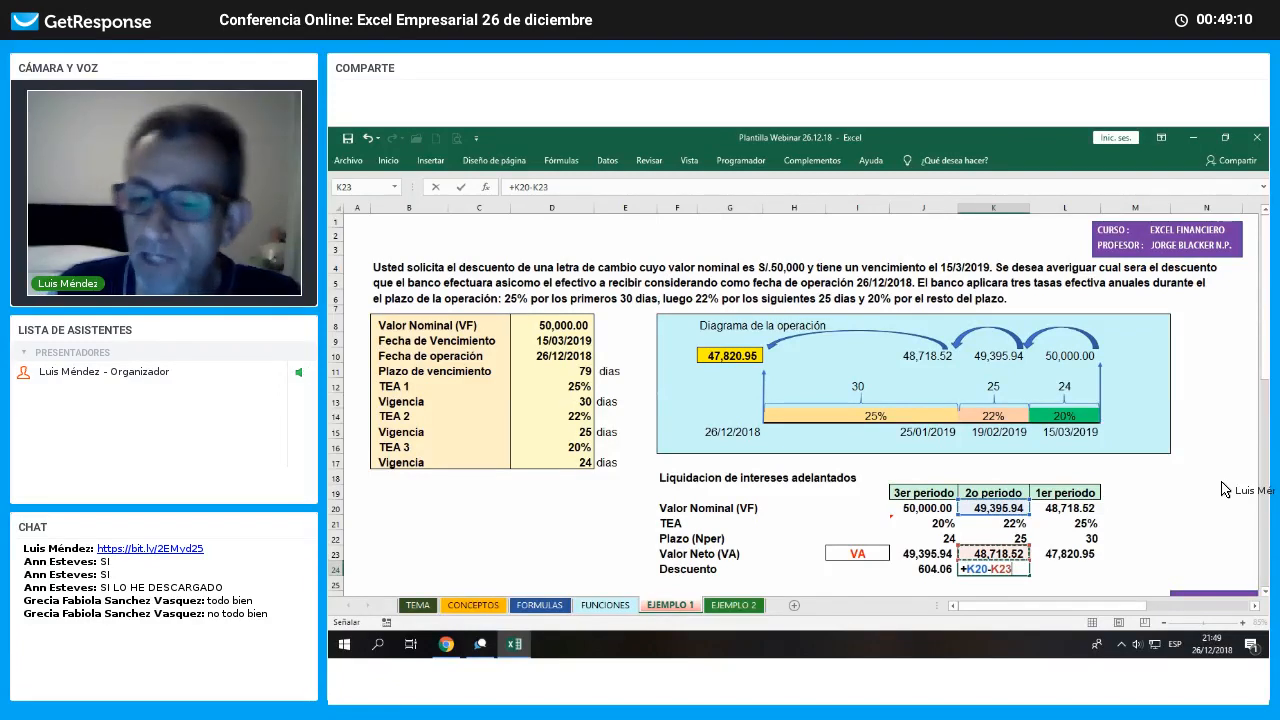
pyautogui.press('Return')
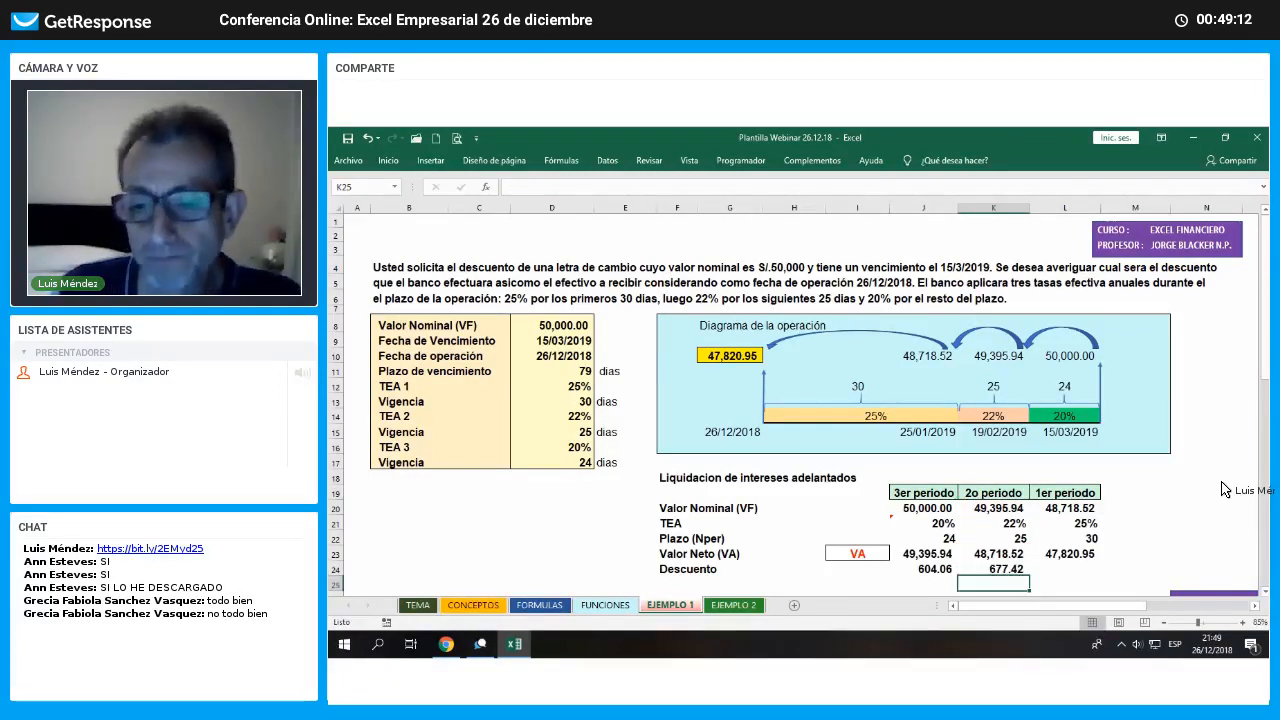
# Calculate the 1er periodo Descuento in L24 as Valor Nominal minus Valor Neto with the formula +L20-L23
pyautogui.press('Up')
pyautogui.press('Right')
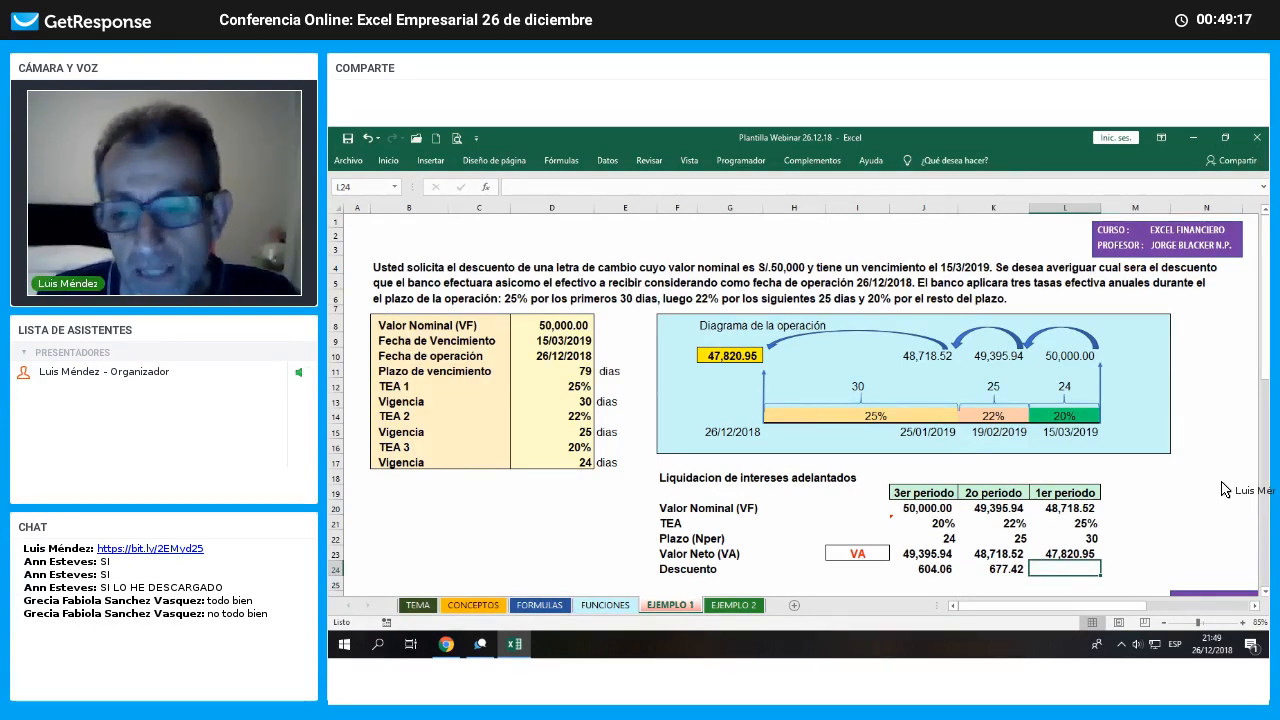
pyautogui.write('+')
pyautogui.press('Up')
pyautogui.press('Up')
pyautogui.press('Up')
pyautogui.press('Up')
pyautogui.write('-')
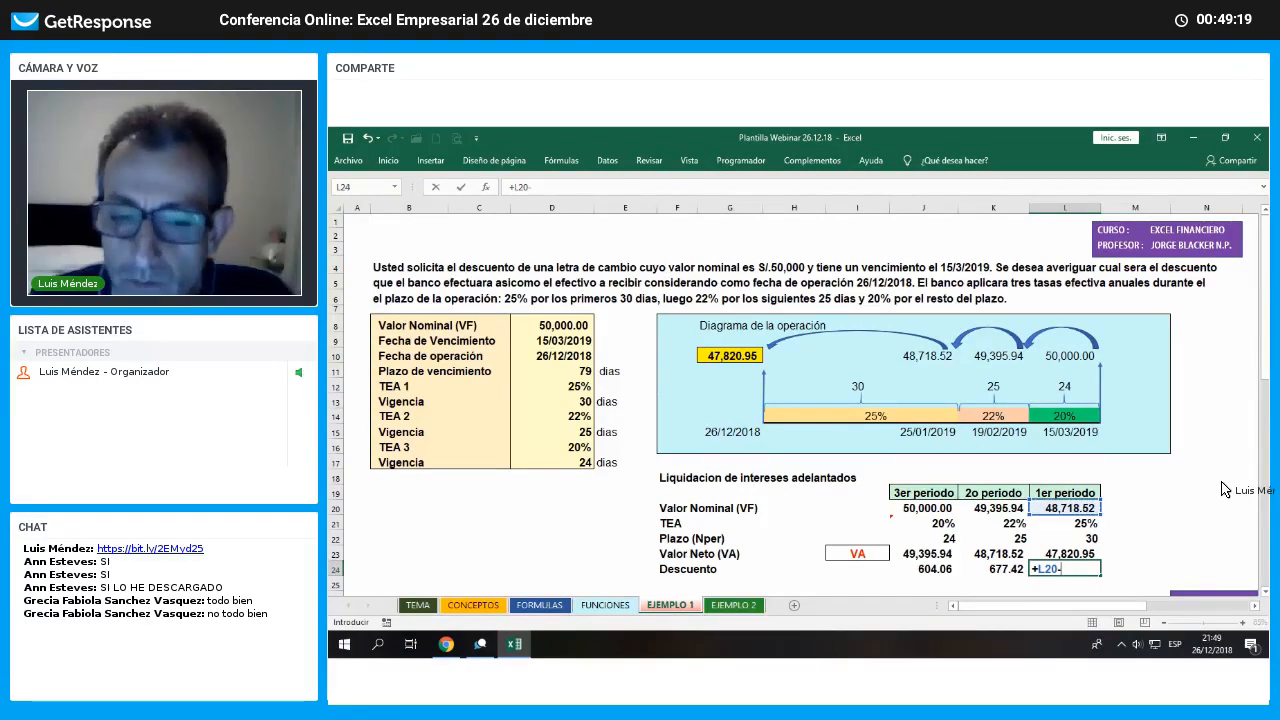
pyautogui.press('Up')
pyautogui.press('Return')
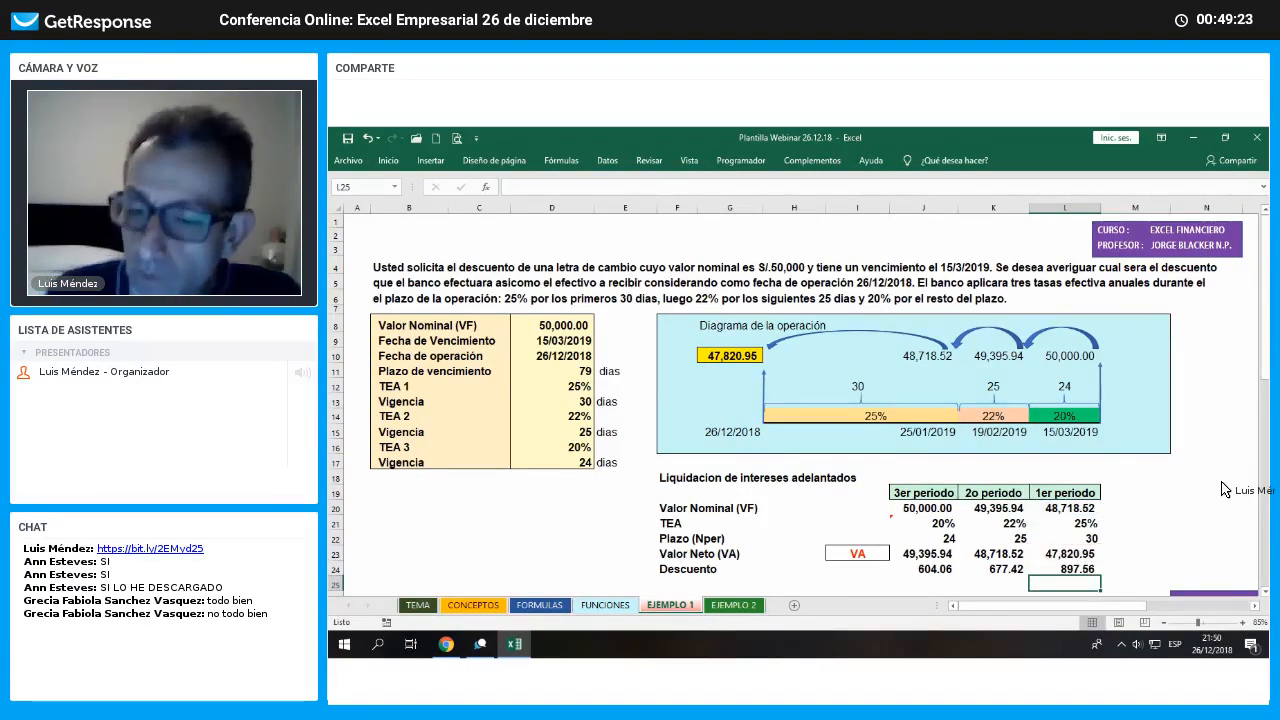
# Total the discounts of the three periods in M24 with the formula +J24+K24+L24
pyautogui.press('Up')
pyautogui.press('Right')
pyautogui.write('+')
pyautogui.press('Left')
pyautogui.press('Left')
pyautogui.press('Left')
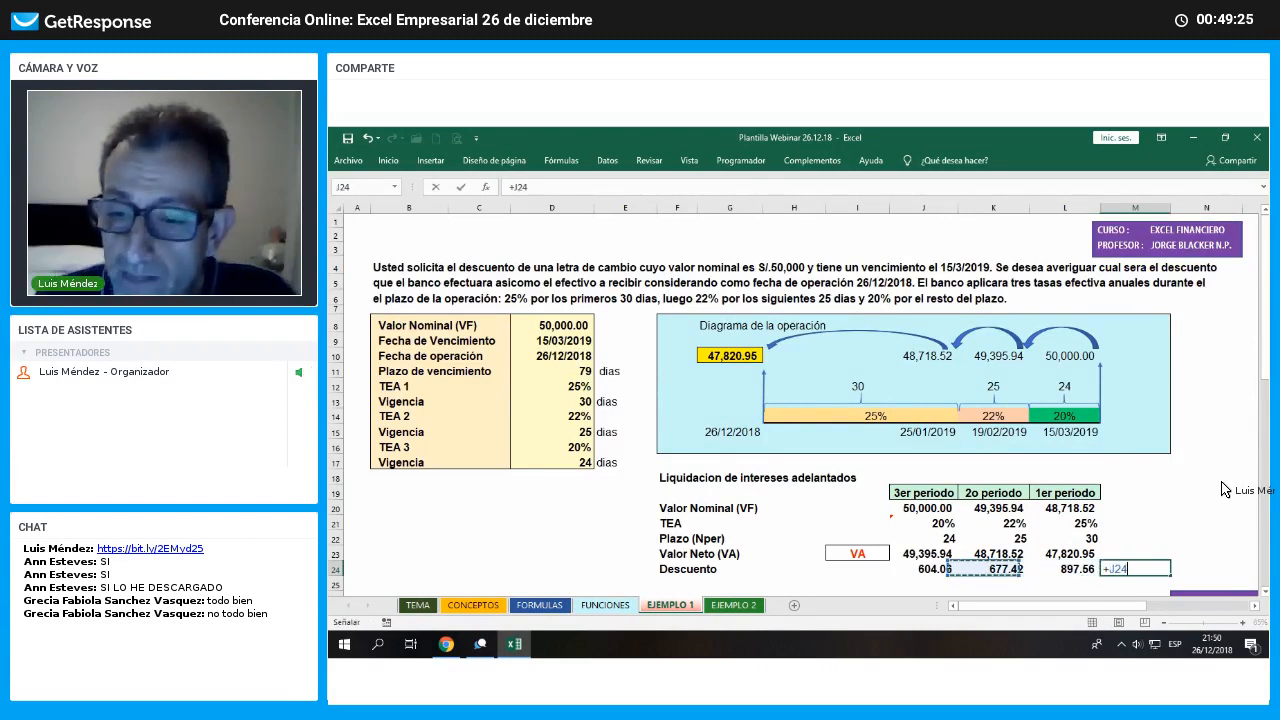
pyautogui.write('+')
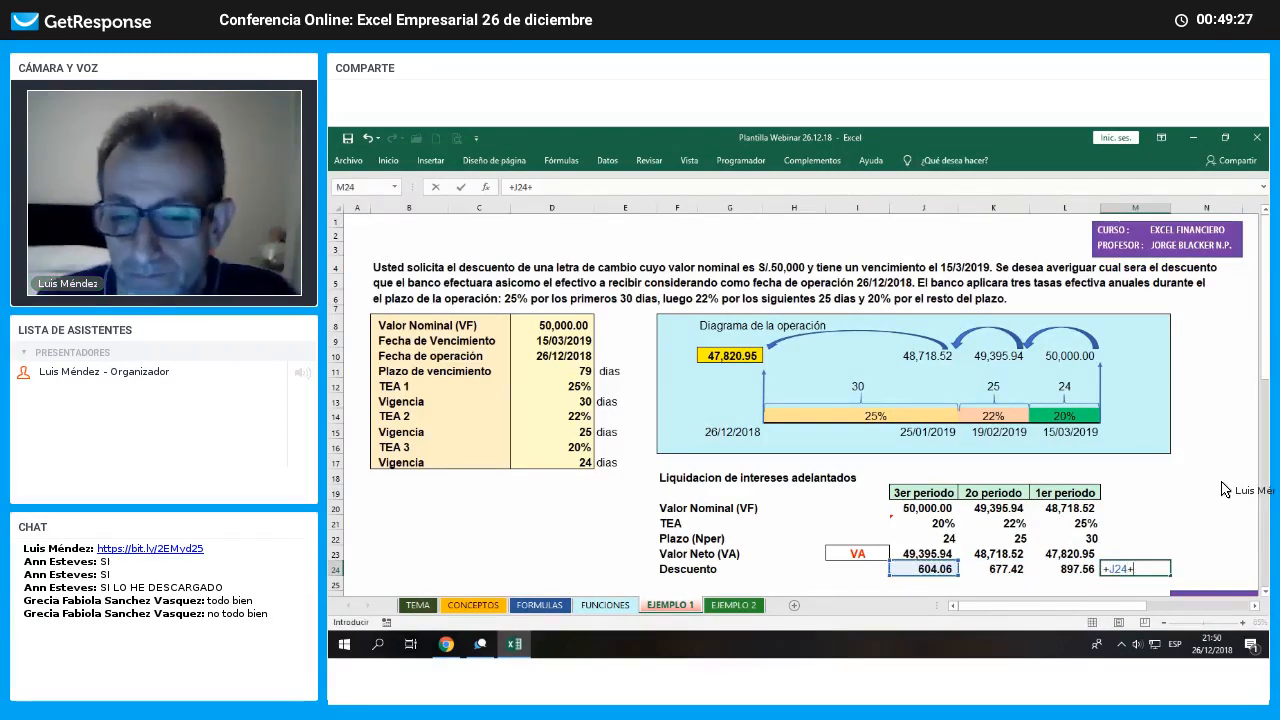
pyautogui.press('Left')
pyautogui.press('Left')
pyautogui.write('+')
pyautogui.press('Left')
pyautogui.press('Return')
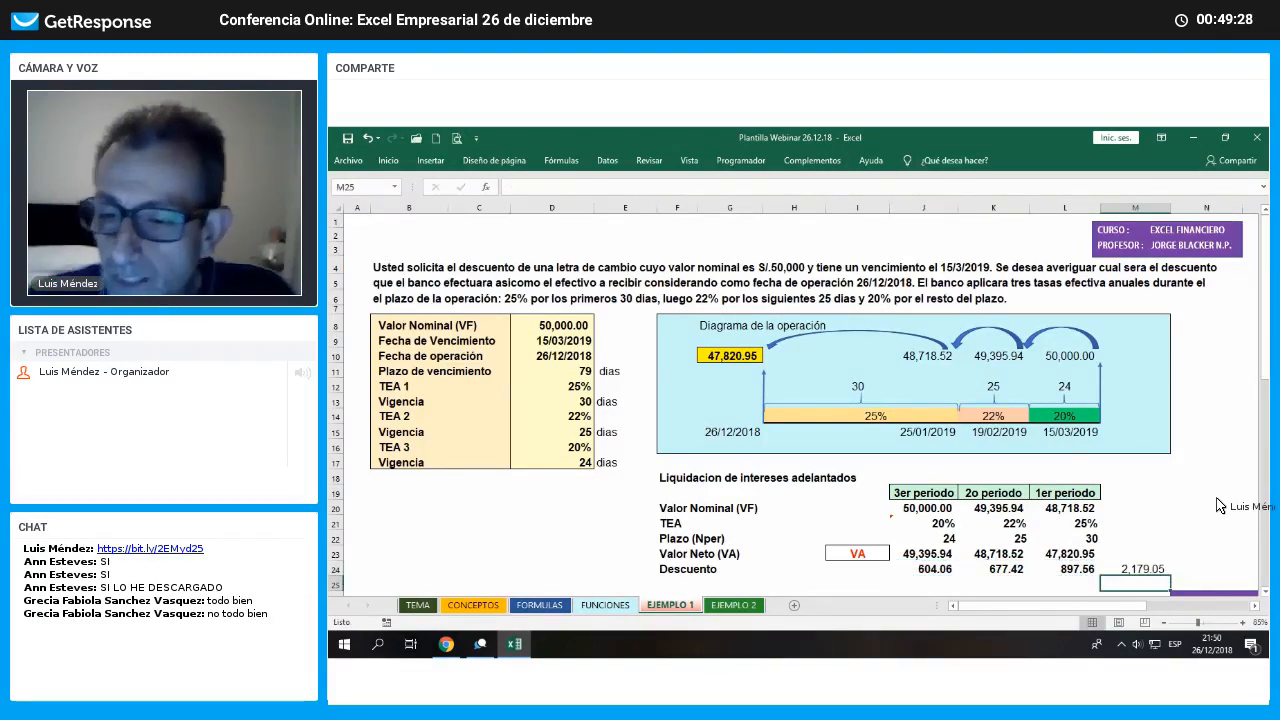
pyautogui.click(1140, 568)
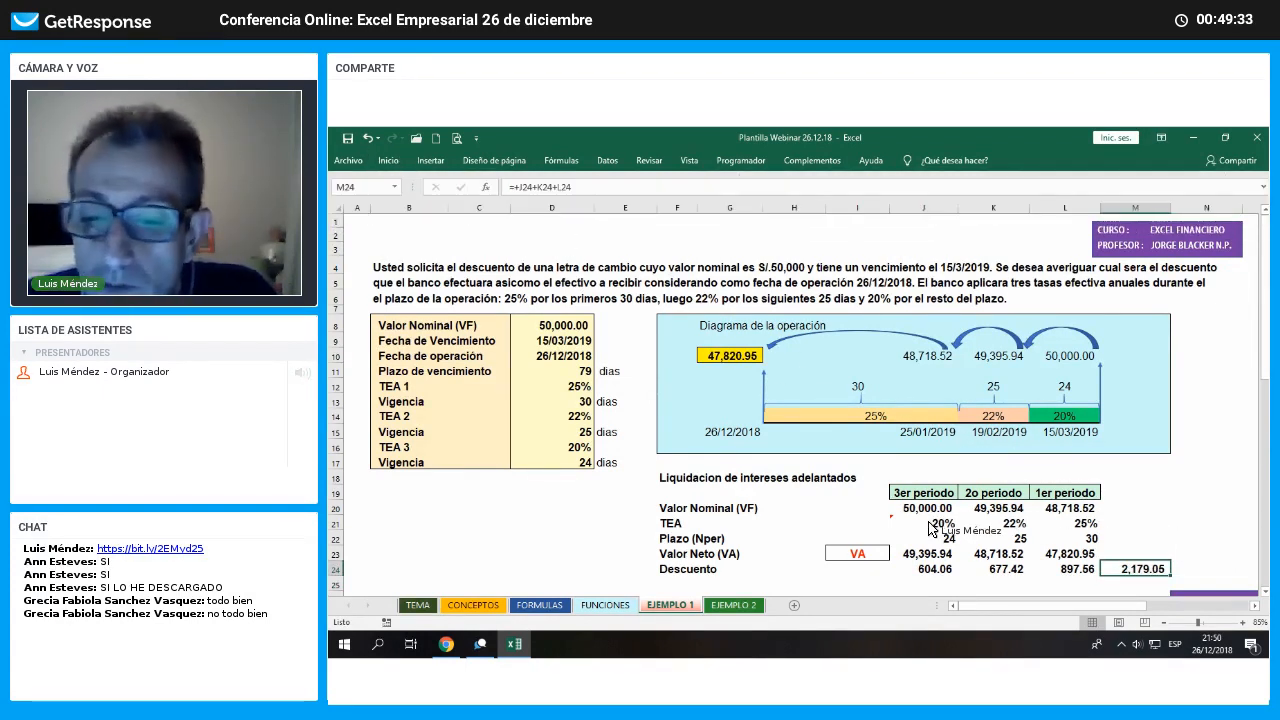
# Add borders around all cells of the liquidation table J20:L24 and around the total discount in M24
pyautogui.moveTo(925, 510); pyautogui.dragTo(1037, 572)
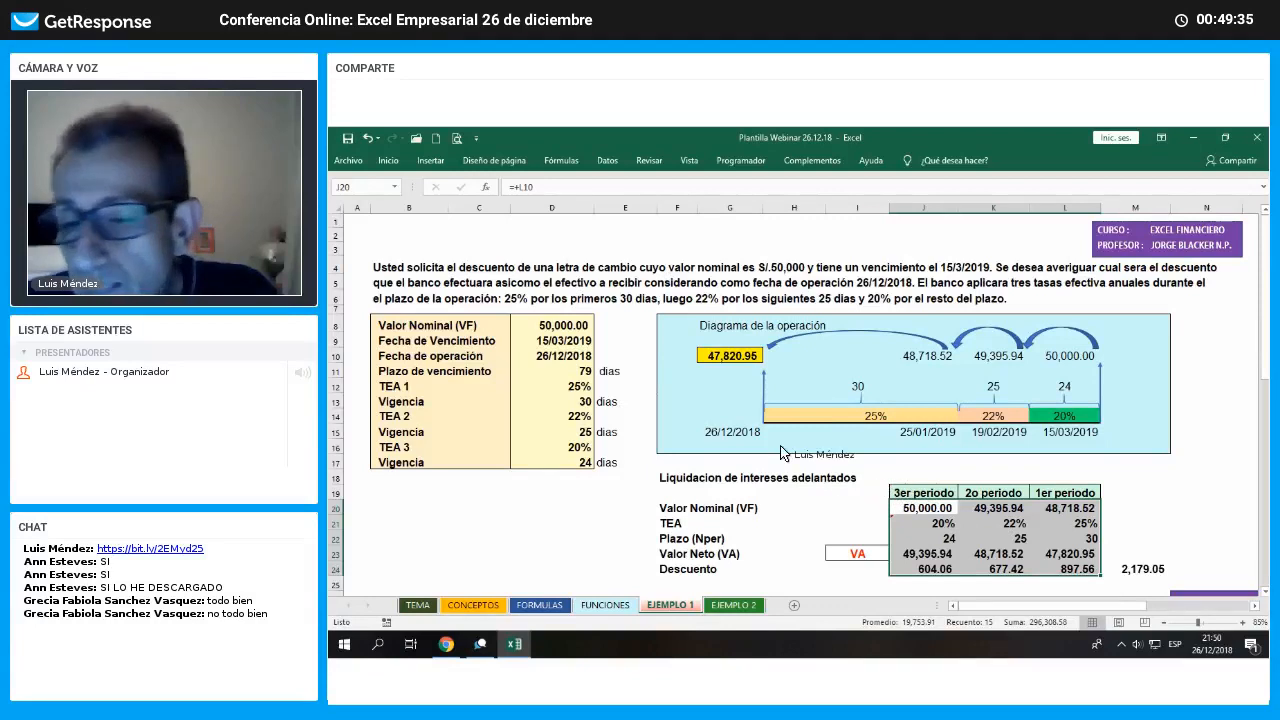
pyautogui.click(391, 163)
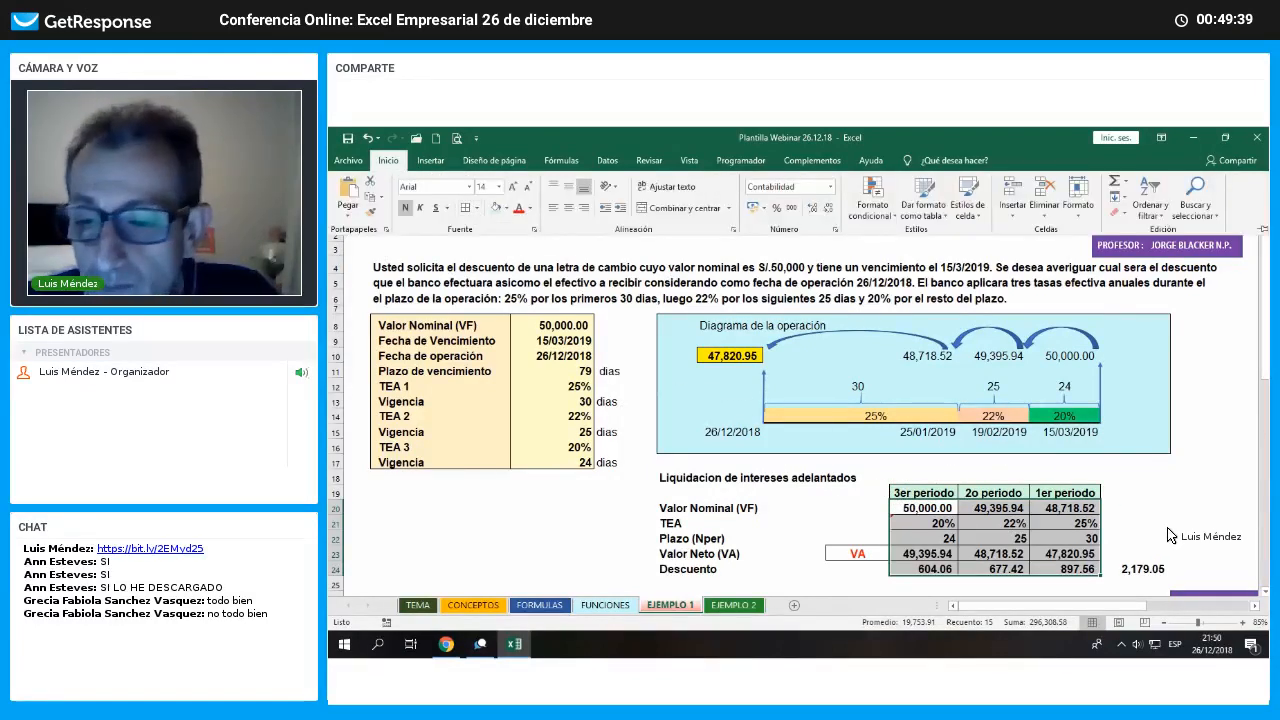
pyautogui.click(1140, 568)
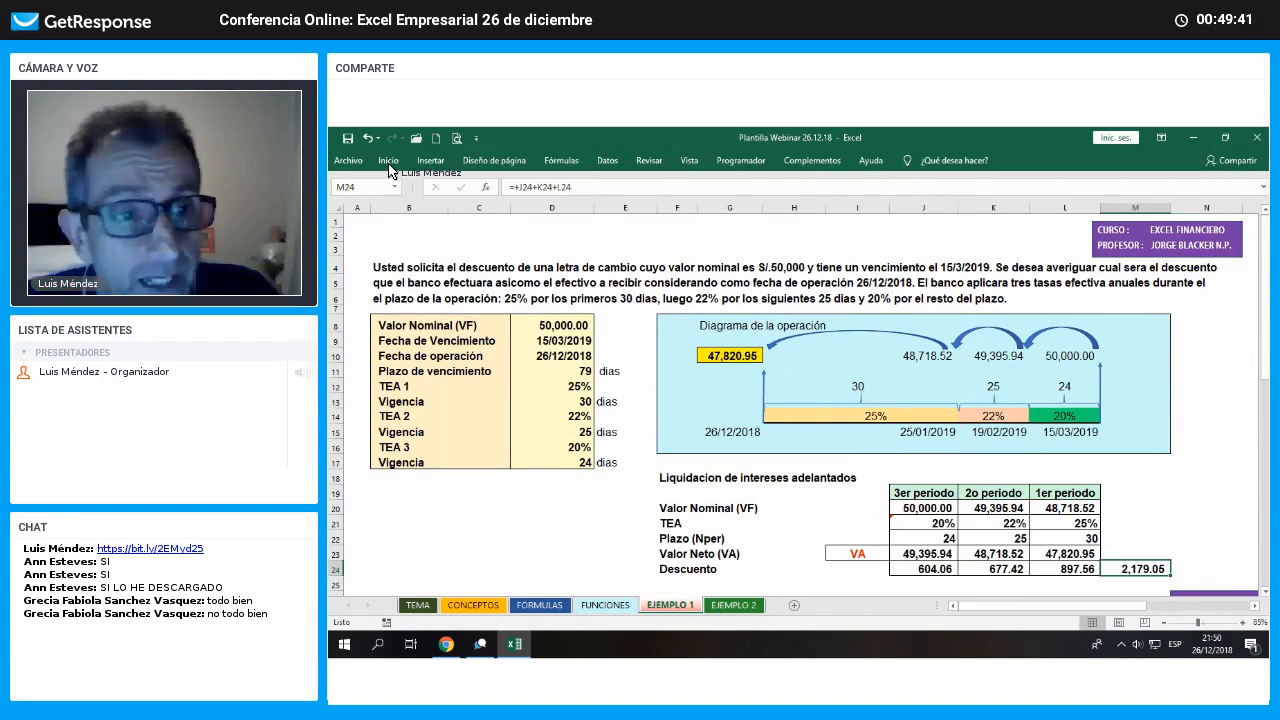
pyautogui.click(1135, 492)
# Check the webinar chat in the Chrome browser and return to the Excel workbook
pyautogui.click(732, 356)
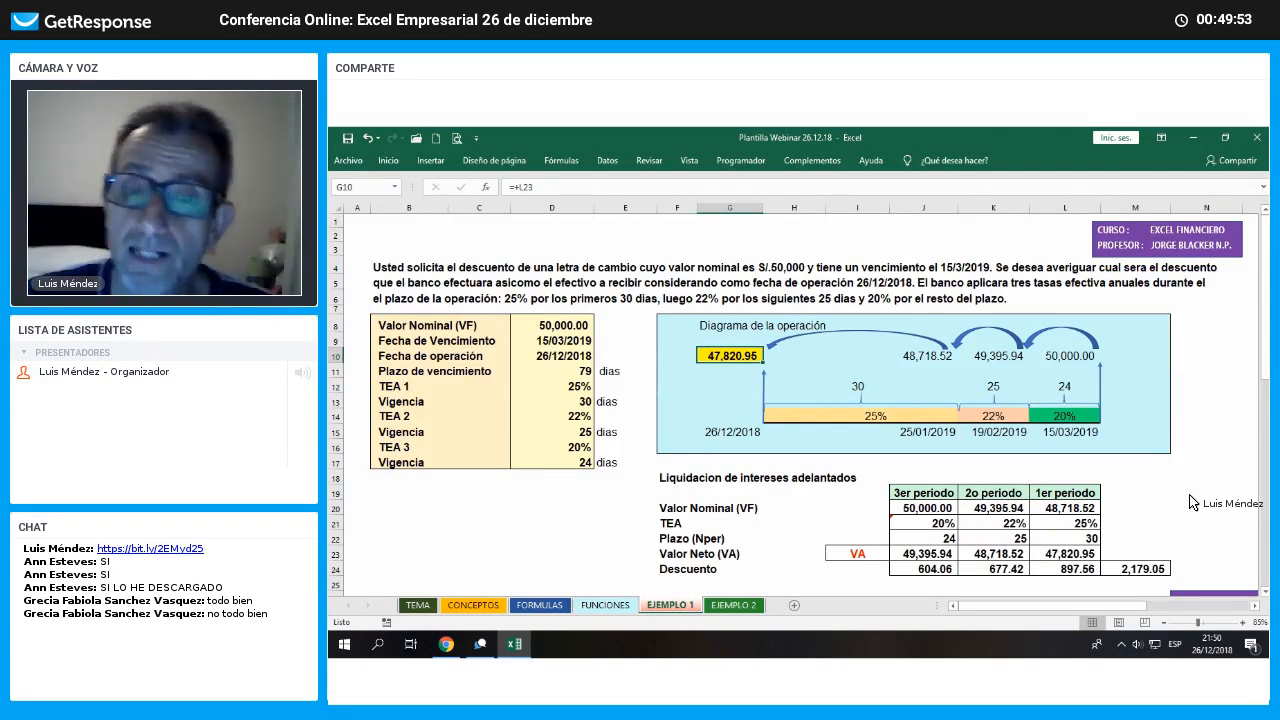
pyautogui.click(480, 640)
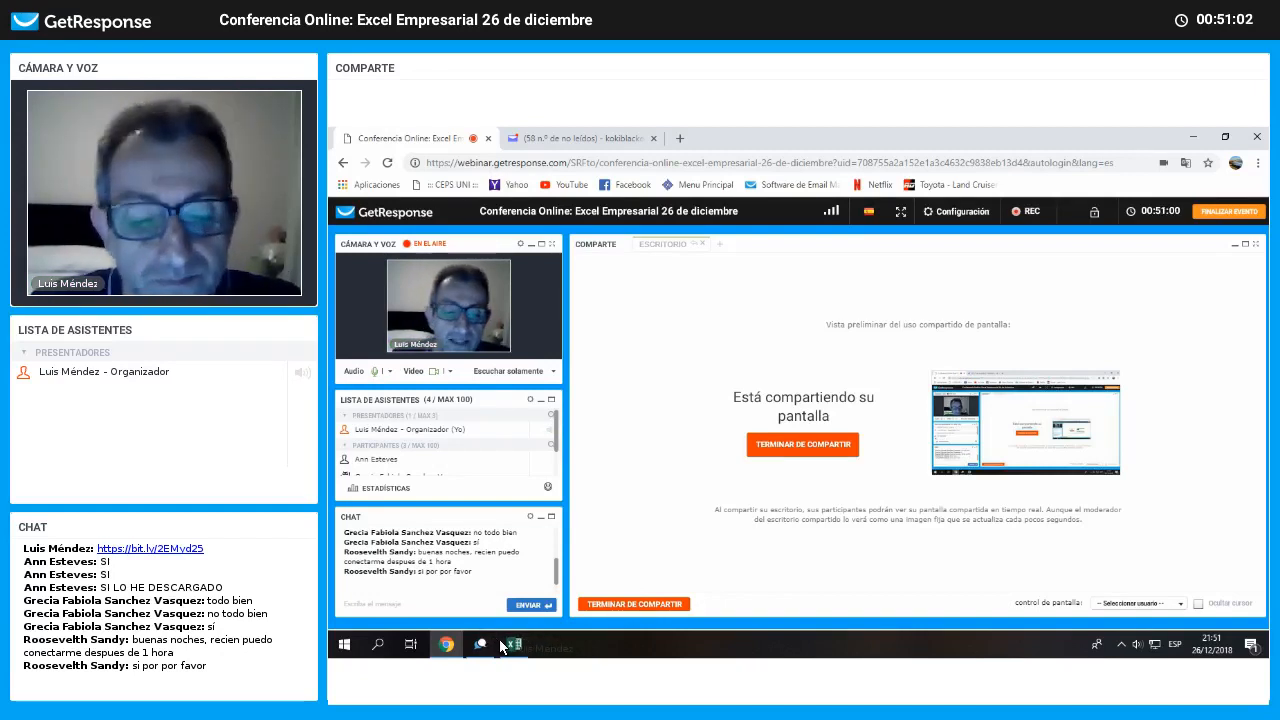
pyautogui.moveTo(510, 652)
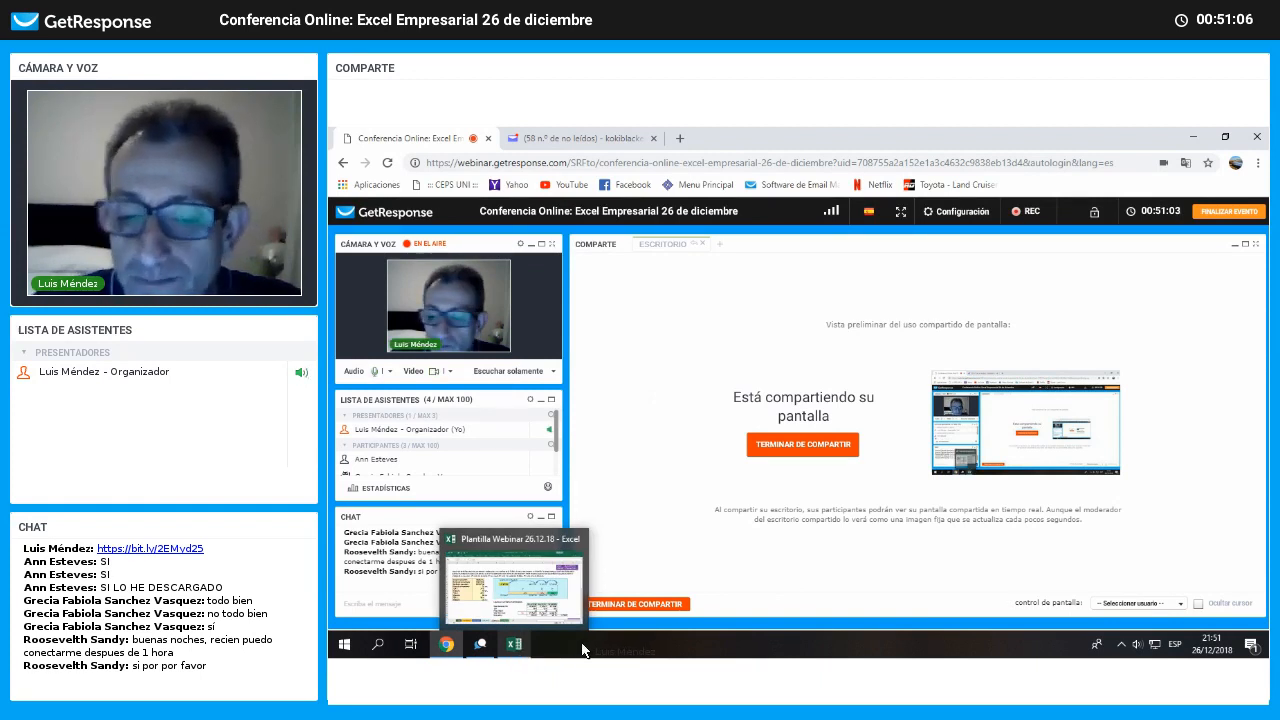
pyautogui.click(514, 645)
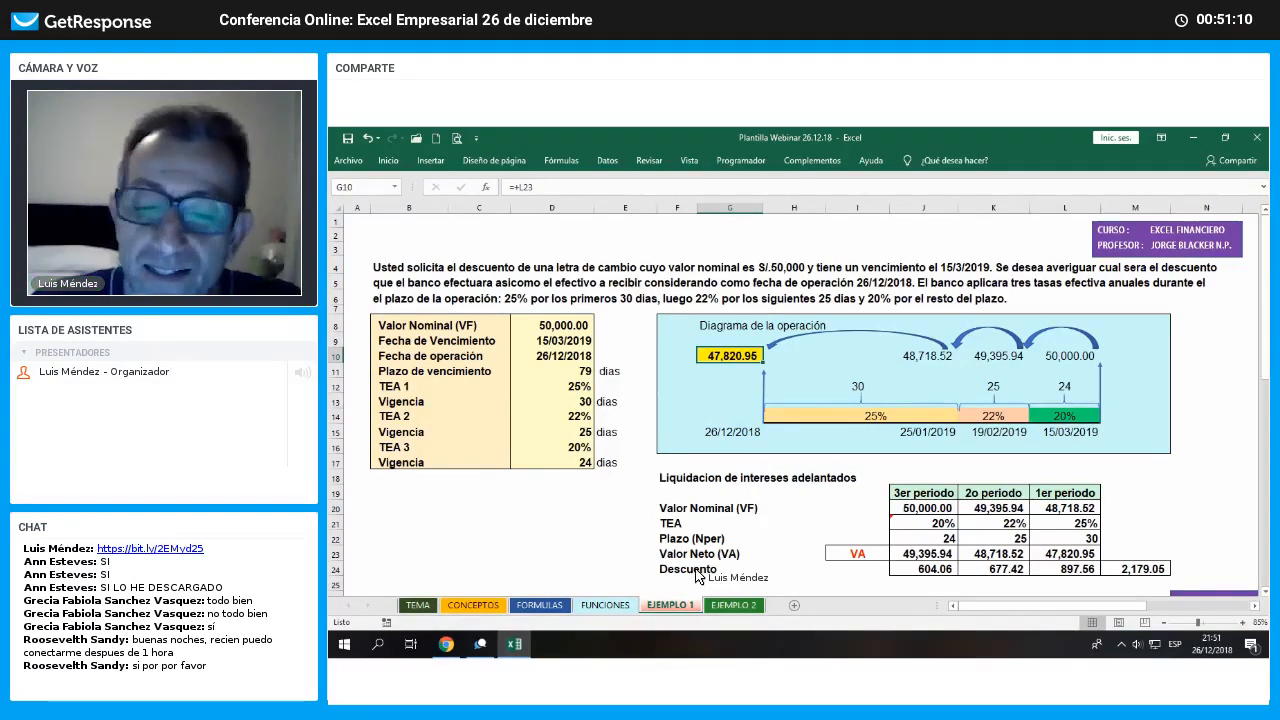
# Review the EJEMPLO 1 solution: the liquidation table, the nominal value in D8 and the diagram's date formulas from G15 to L15
pyautogui.moveTo(680, 509); pyautogui.dragTo(828, 586)
pyautogui.click(828, 586)
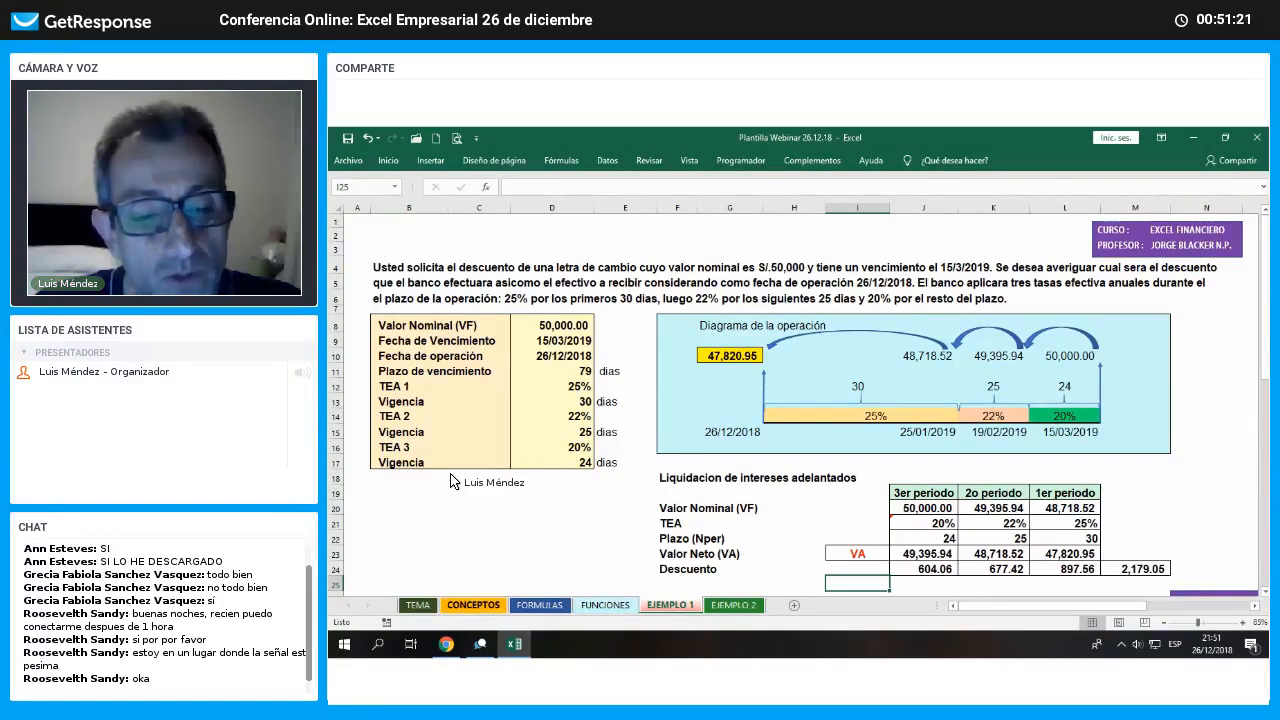
pyautogui.click(473, 605)
pyautogui.moveTo(445, 474); pyautogui.dragTo(1040, 497)
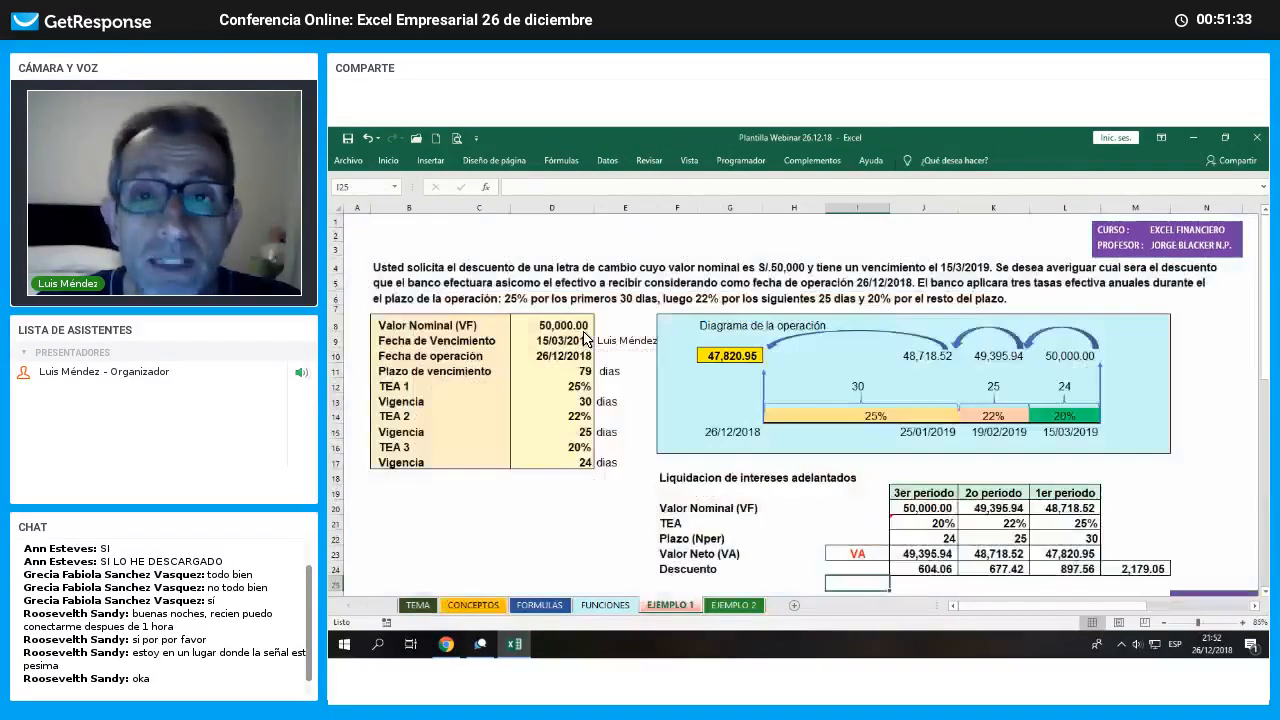
pyautogui.click(584, 331)
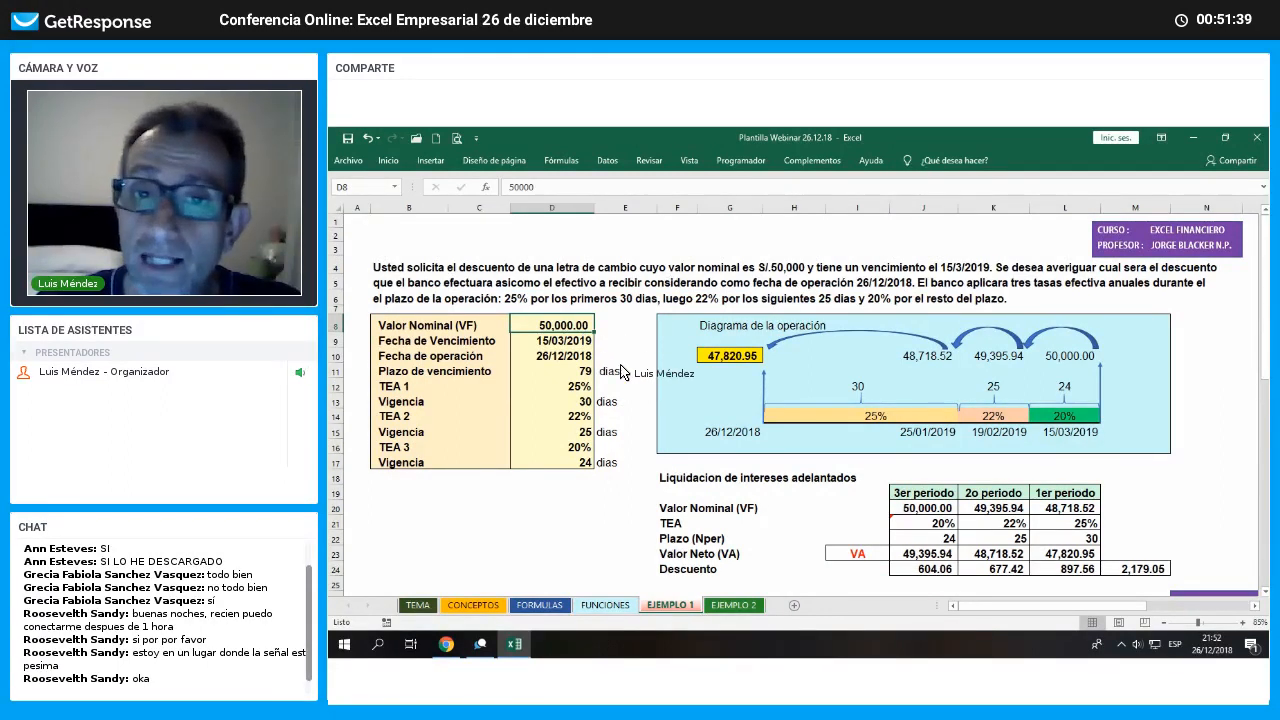
pyautogui.click(730, 437)
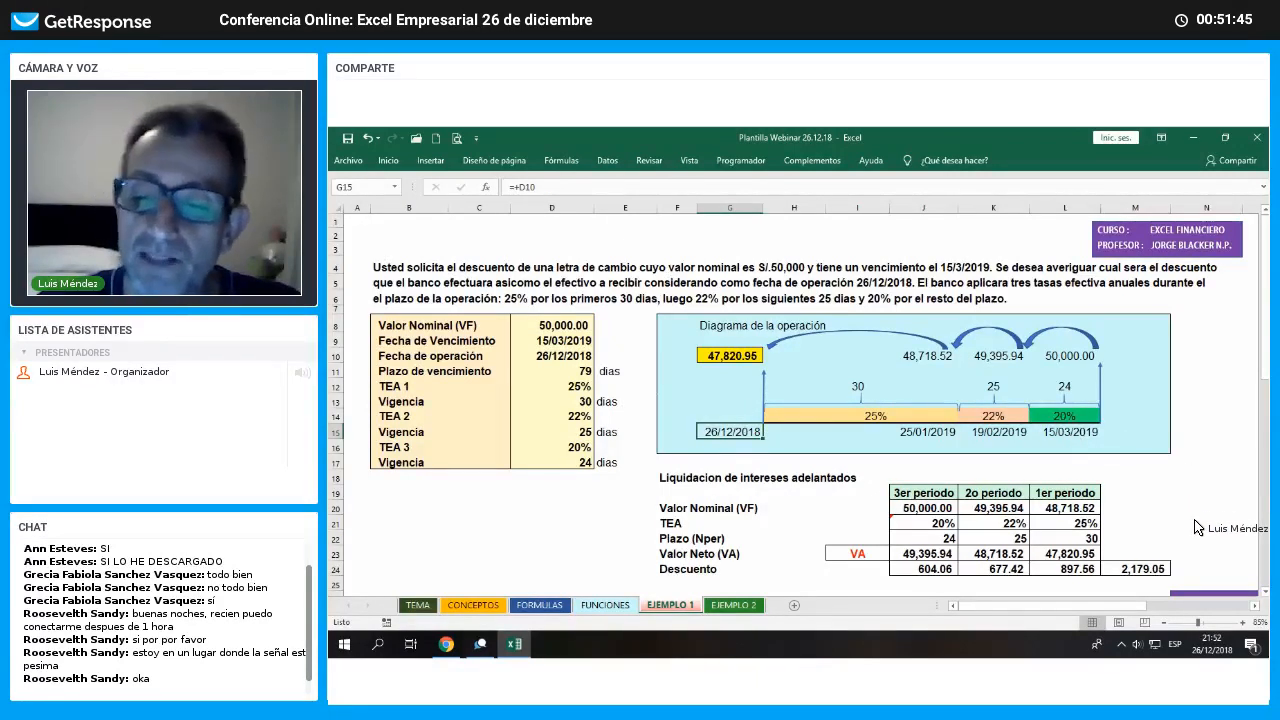
pyautogui.press('Right')
pyautogui.press('Right')
pyautogui.press('Right')
pyautogui.press('Right')
pyautogui.press('Right')
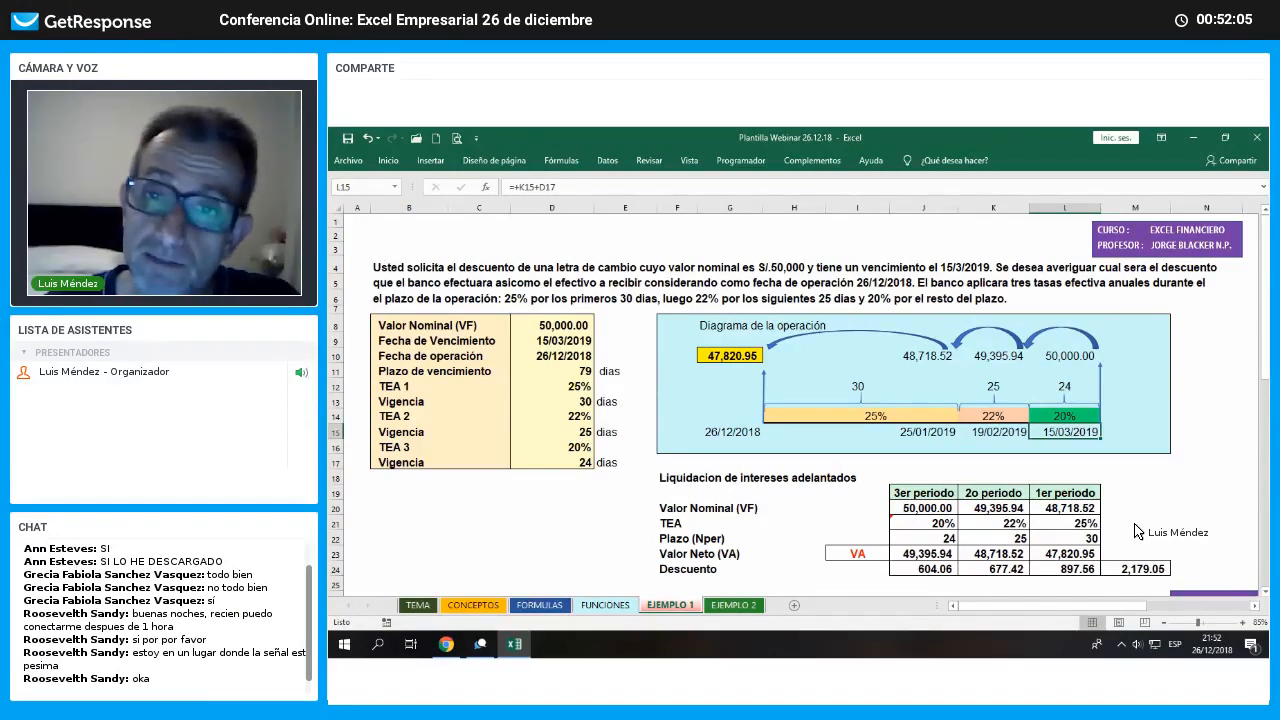
# Open the EJEMPLO 2 sheet containing the promissory note exercise
pyautogui.click(1195, 526)
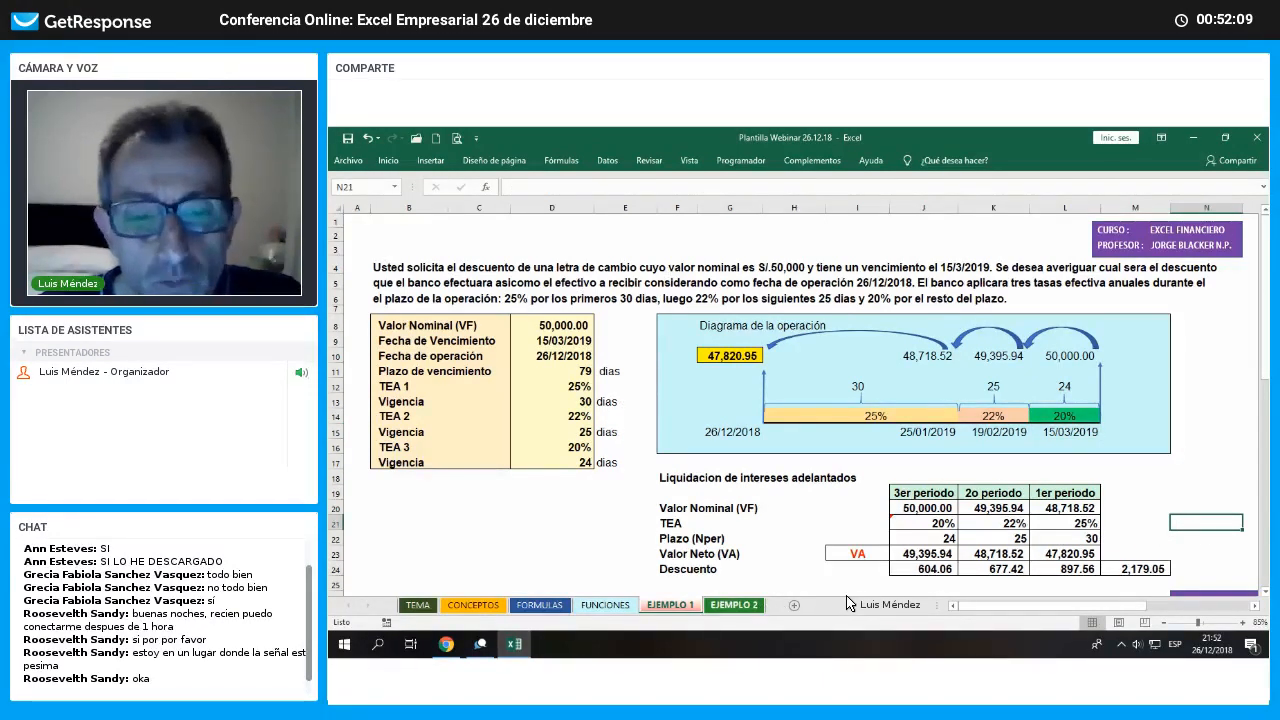
pyautogui.hotkey('ctrl', 'pagedown')
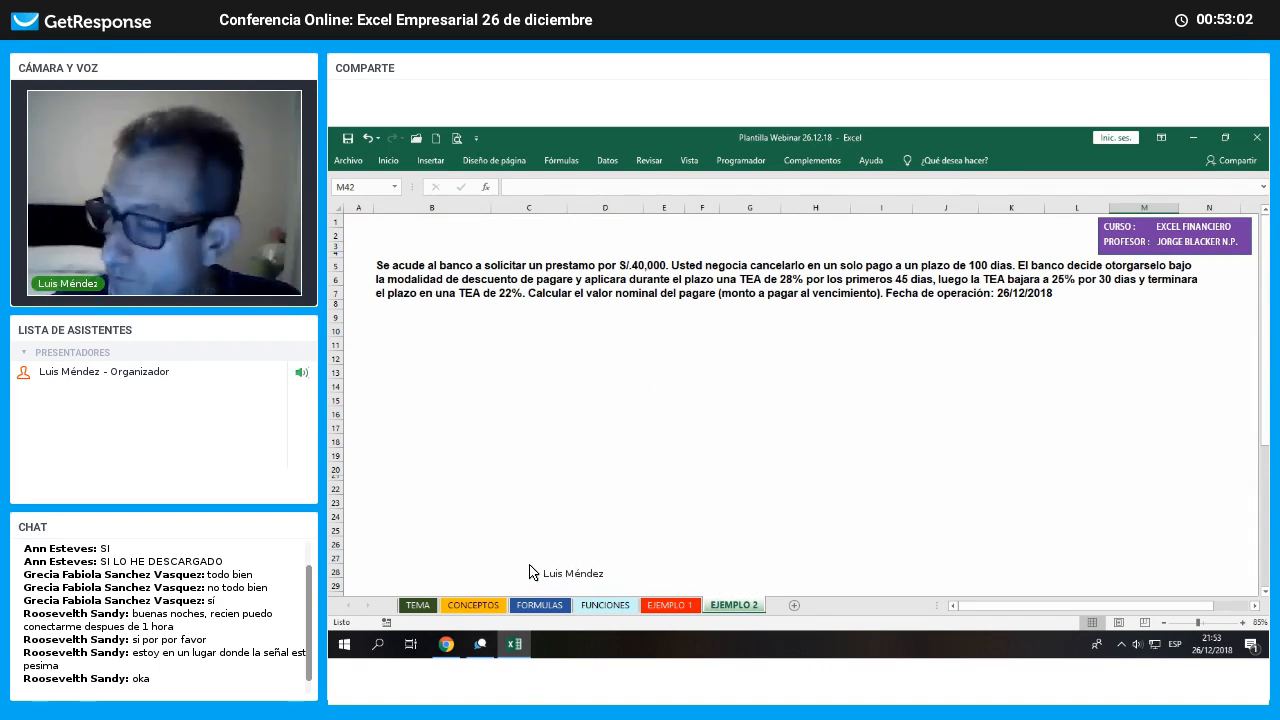
pyautogui.click(398, 318)
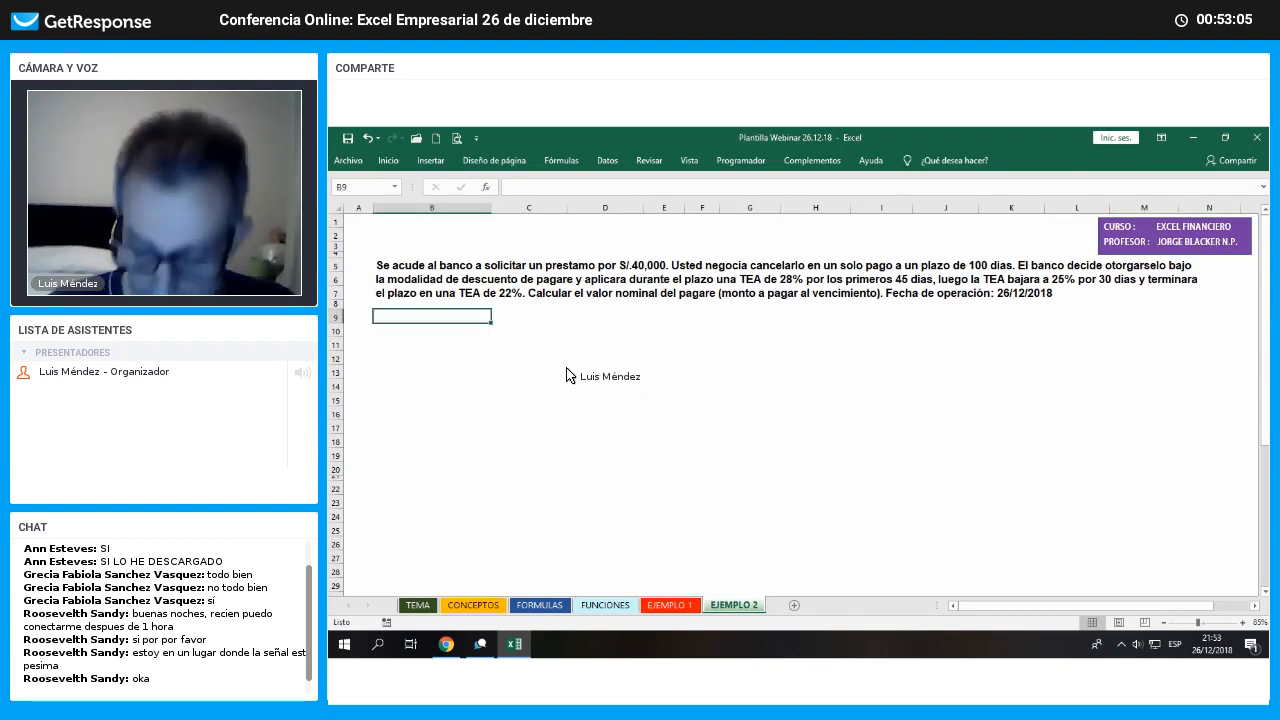
pyautogui.write('Presta')
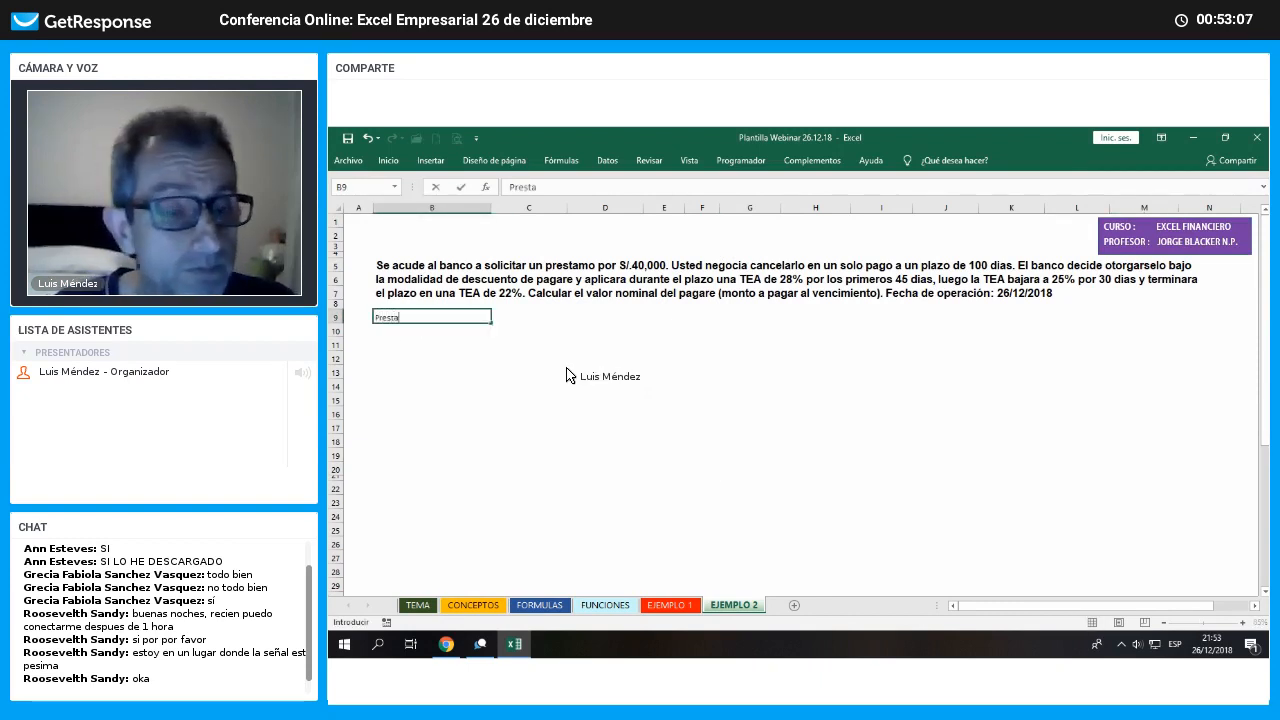
pyautogui.press('Escape')
# Format the empty work area B9:N29 below the EJEMPLO 2 exercise statement in bold Arial, size 14
pyautogui.moveTo(409, 326); pyautogui.dragTo(1215, 591)
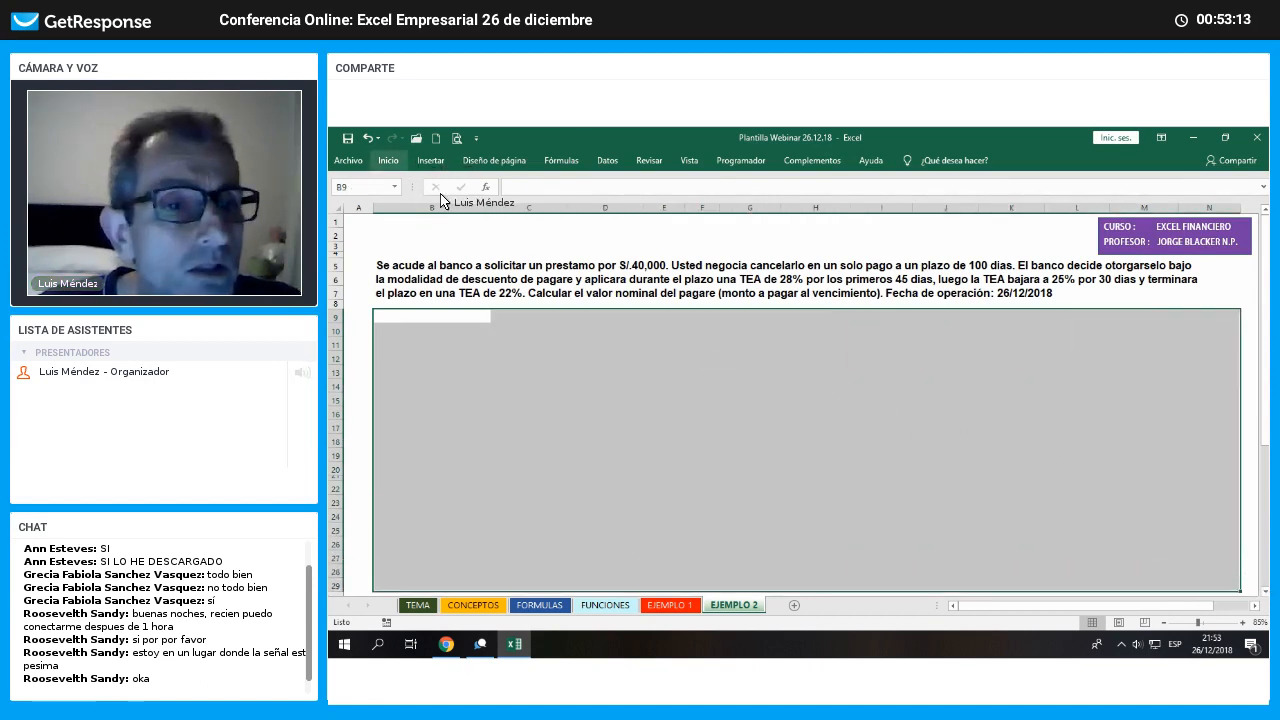
pyautogui.click(388, 160)
pyautogui.click(469, 187)
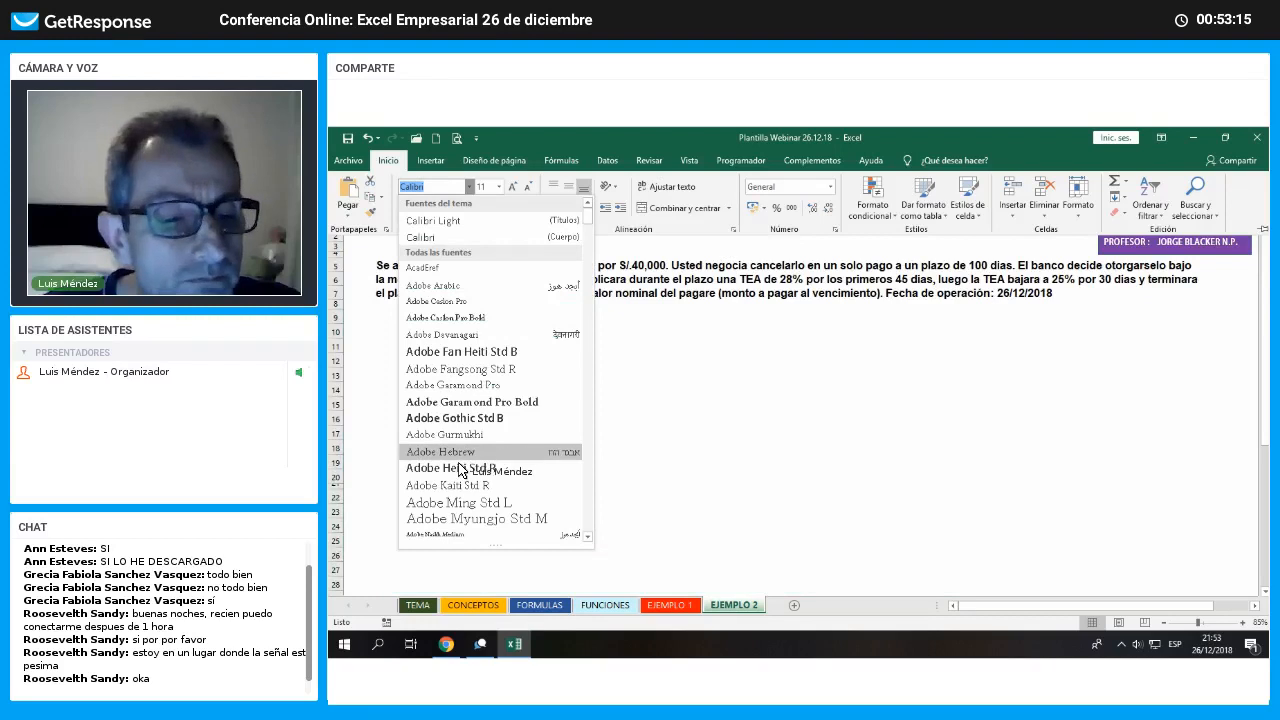
pyautogui.scroll(-5, 459, 470)
pyautogui.click(452, 345)
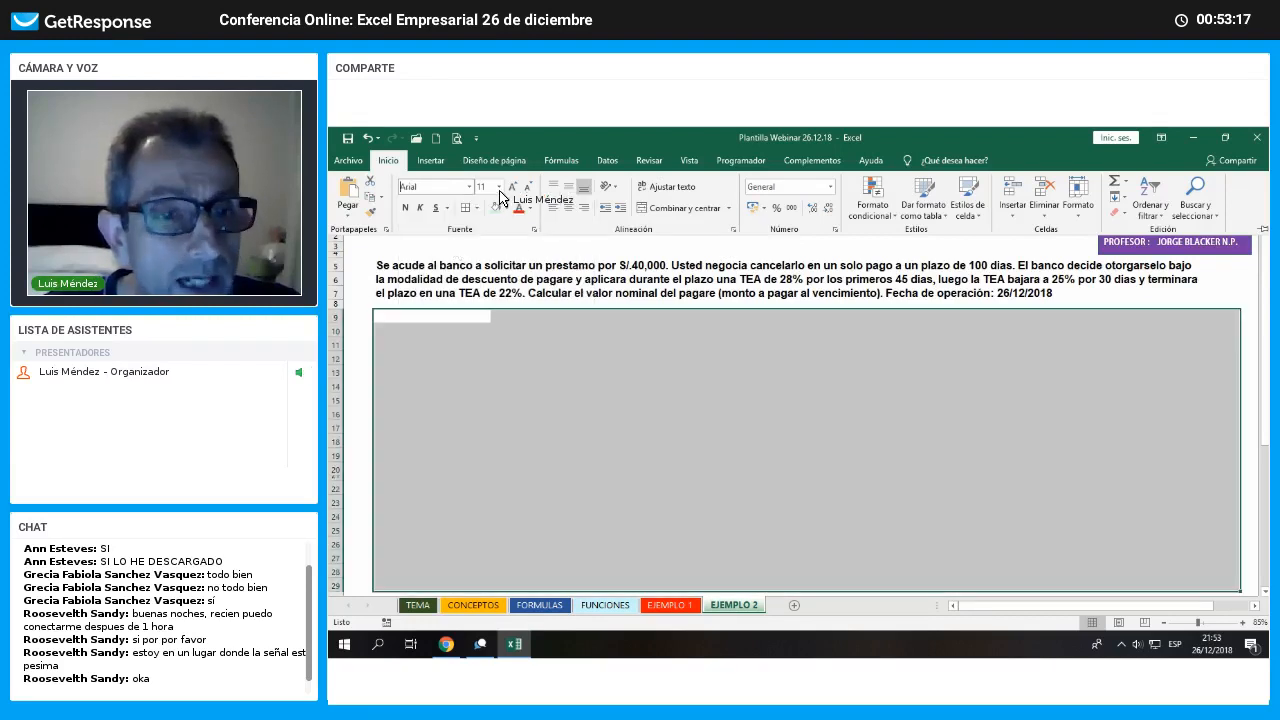
pyautogui.click(499, 187)
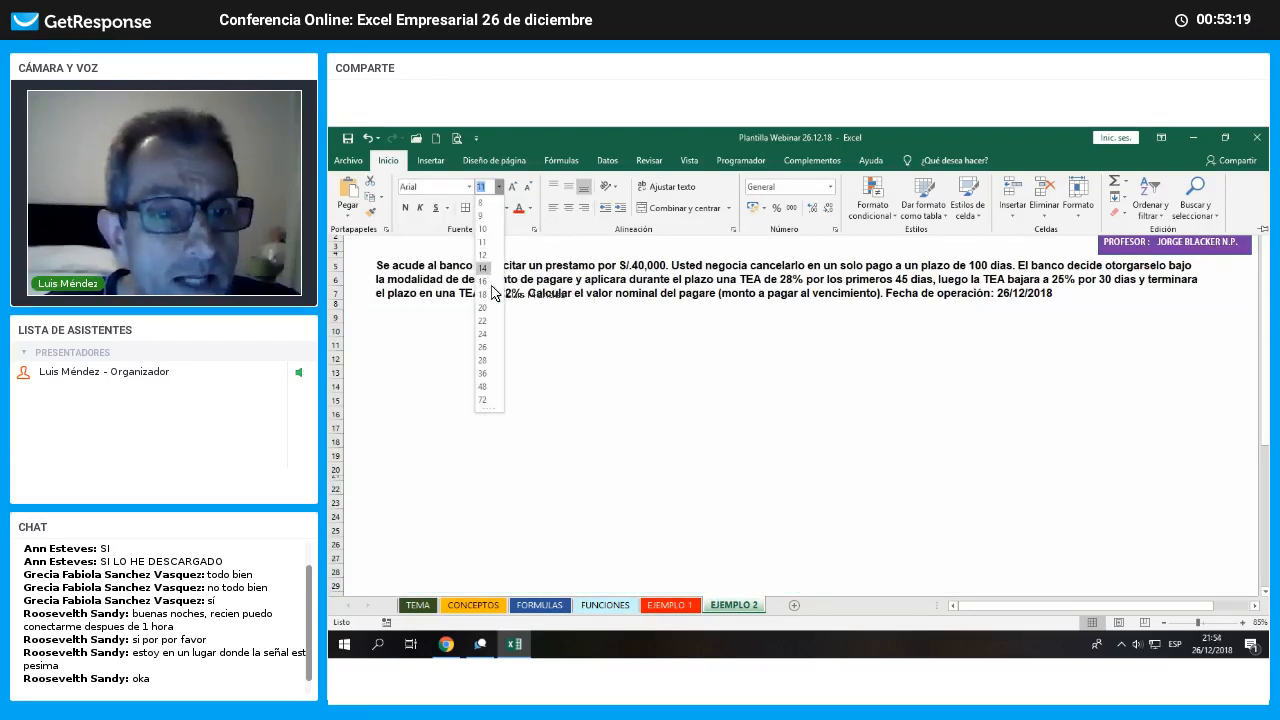
pyautogui.click(483, 268)
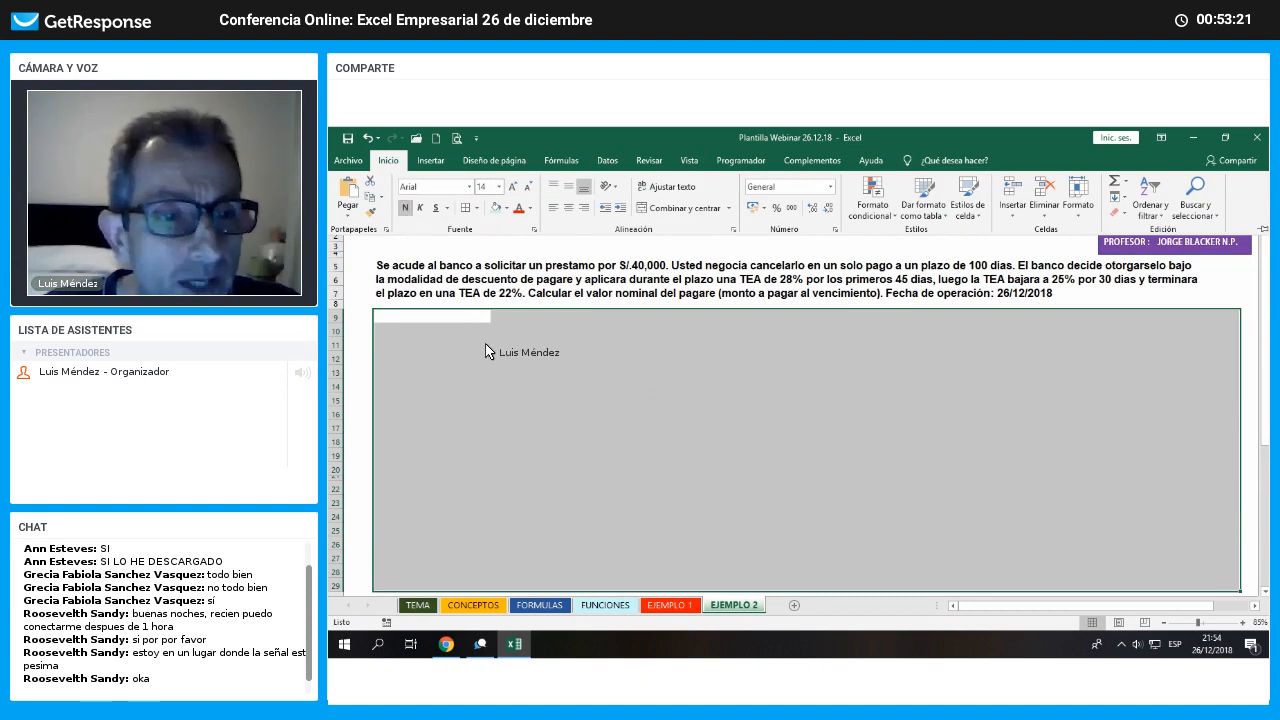
pyautogui.click(511, 388)
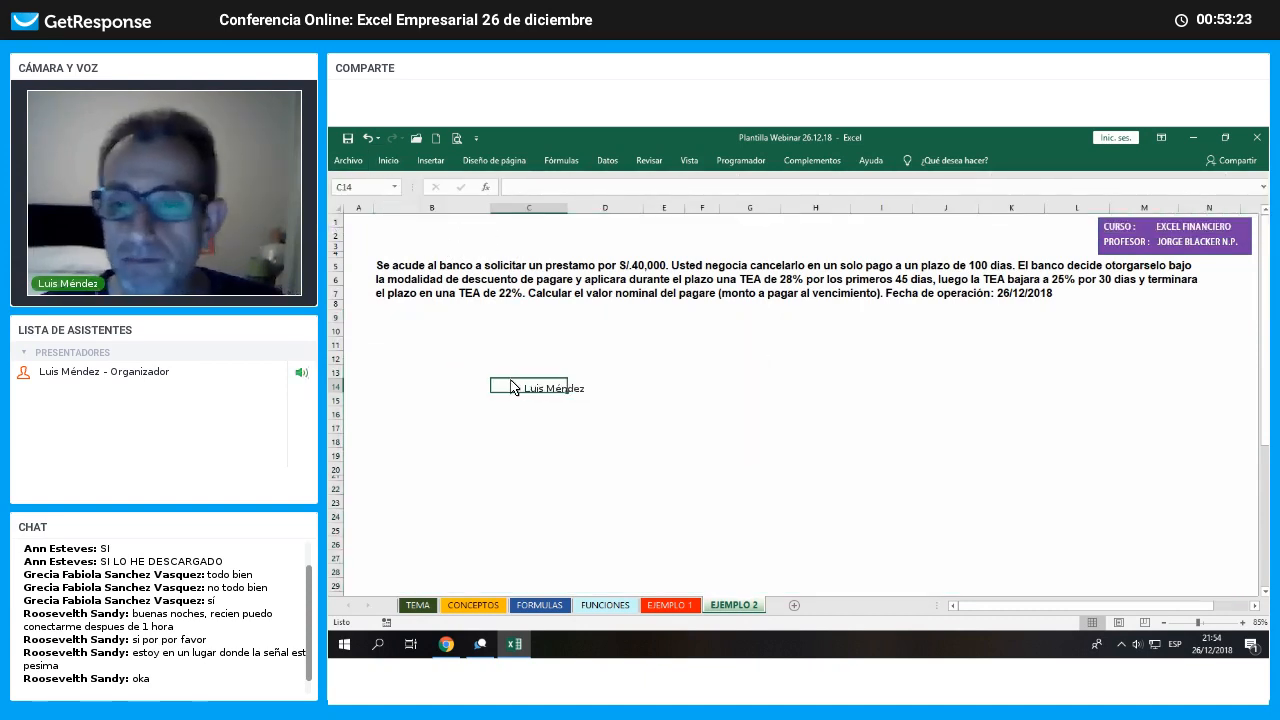
# Enter the label "Prestamo (Efectivo o VA)" in B9 of the EJEMPLO 2 sheet
pyautogui.click(395, 318)
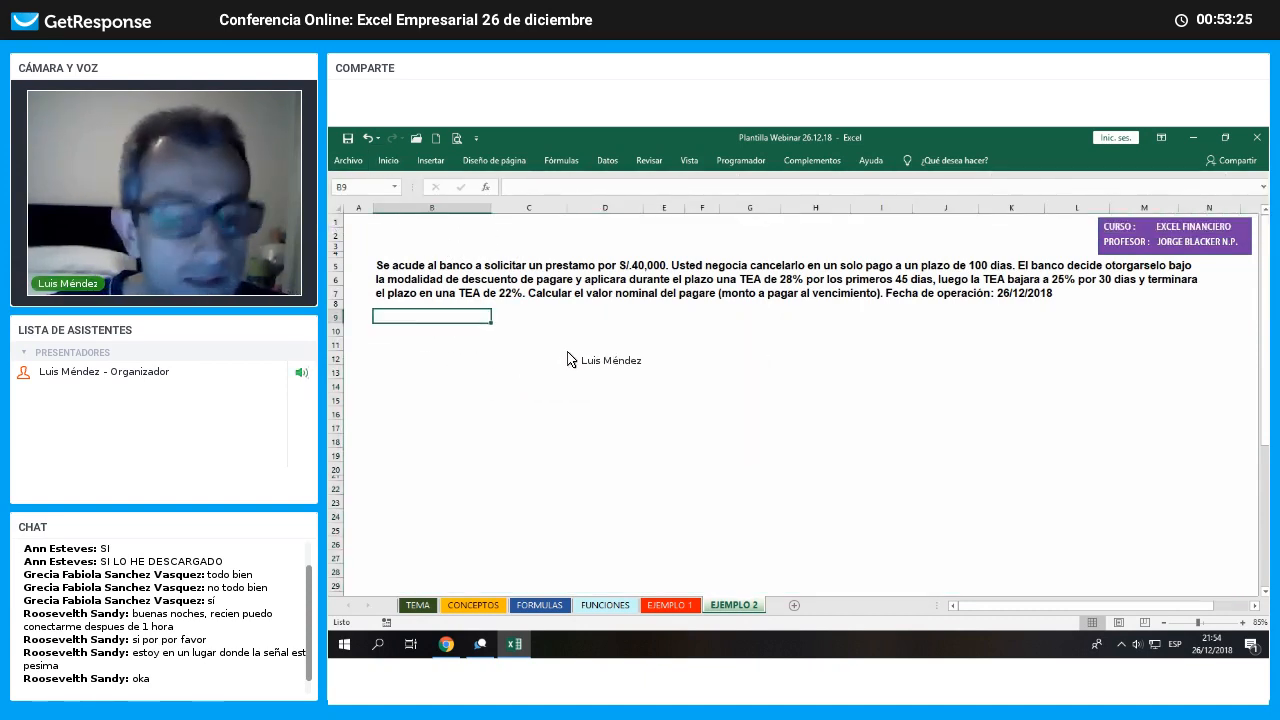
pyautogui.write('Pre')
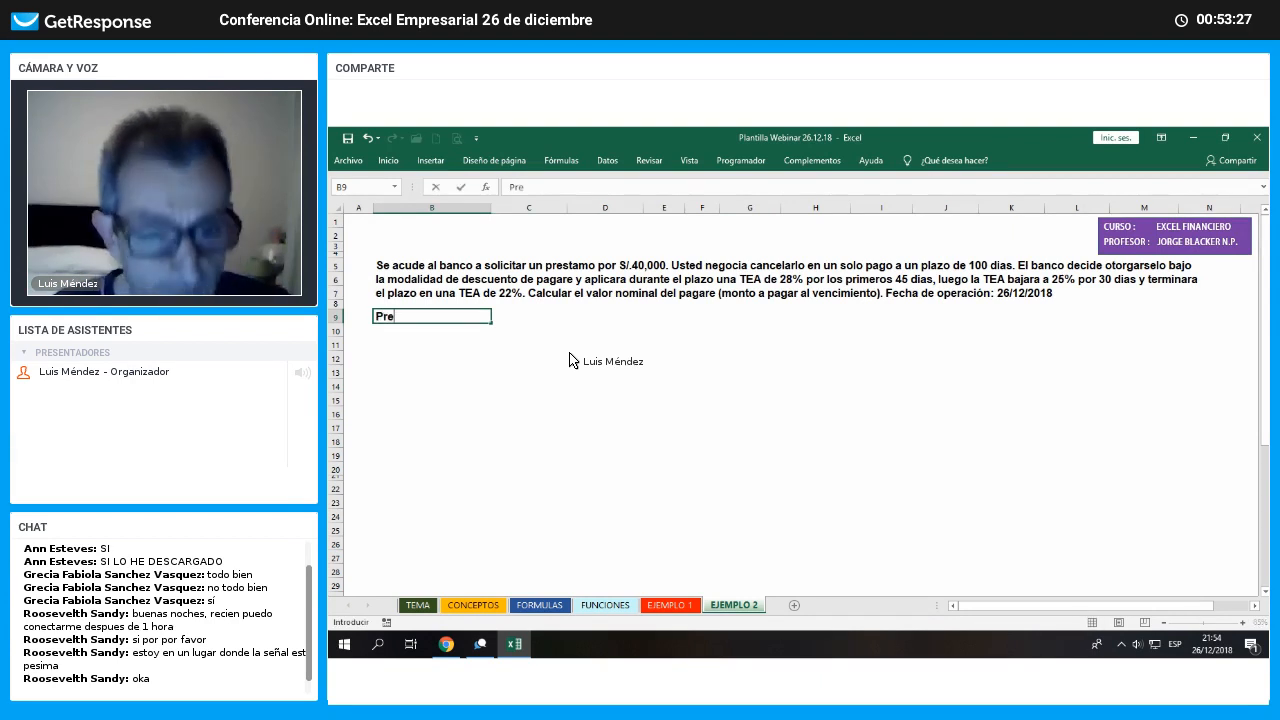
pyautogui.write('stamo')
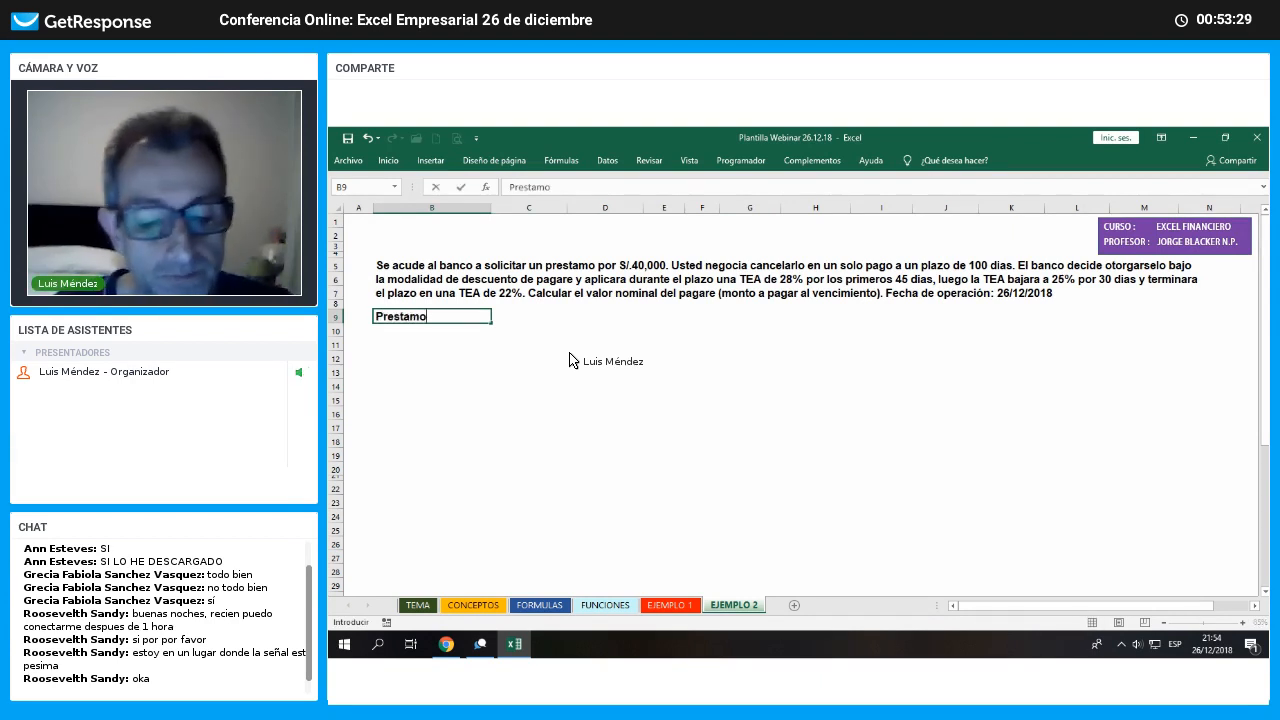
pyautogui.write(' (')
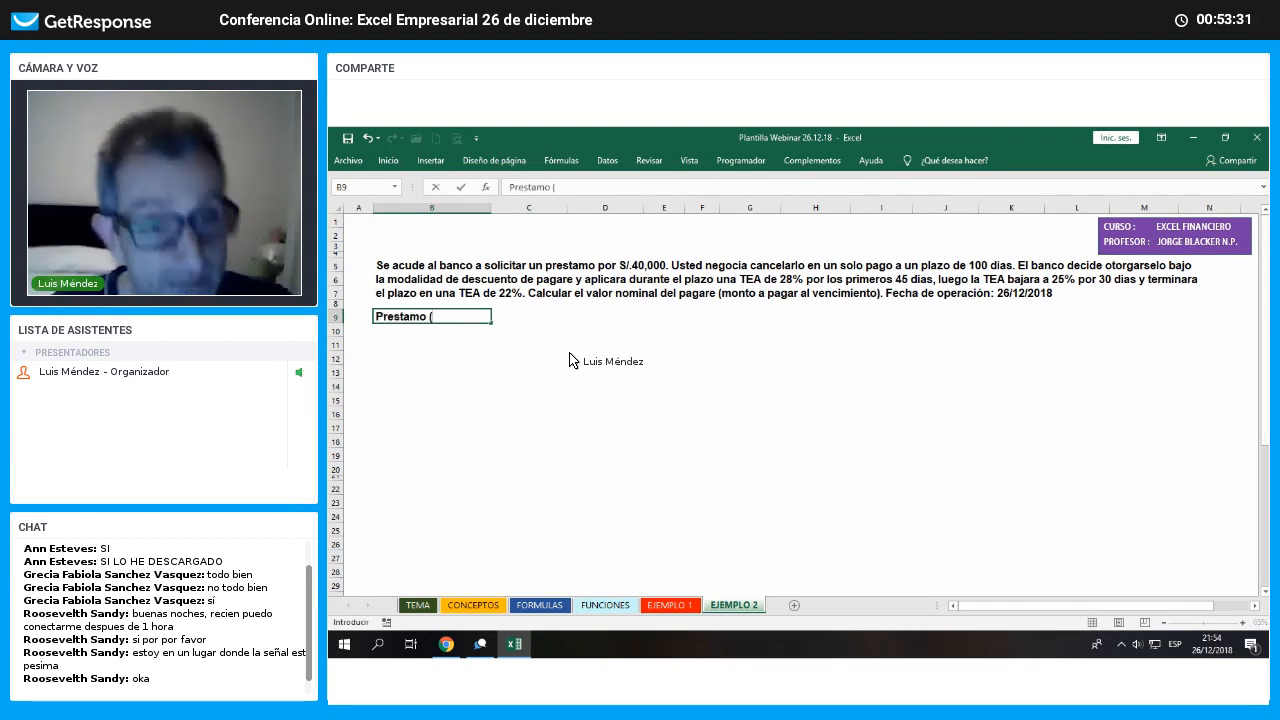
pyautogui.write('Efectivo')
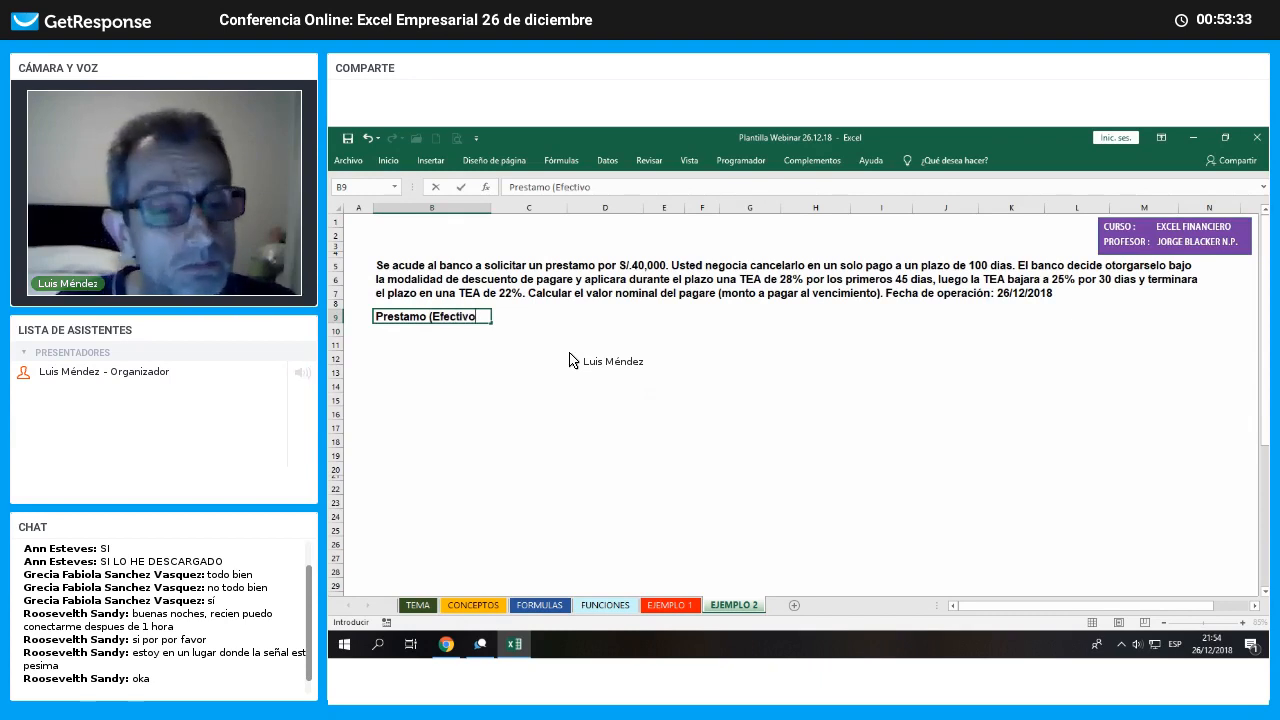
pyautogui.write(' o VA)')
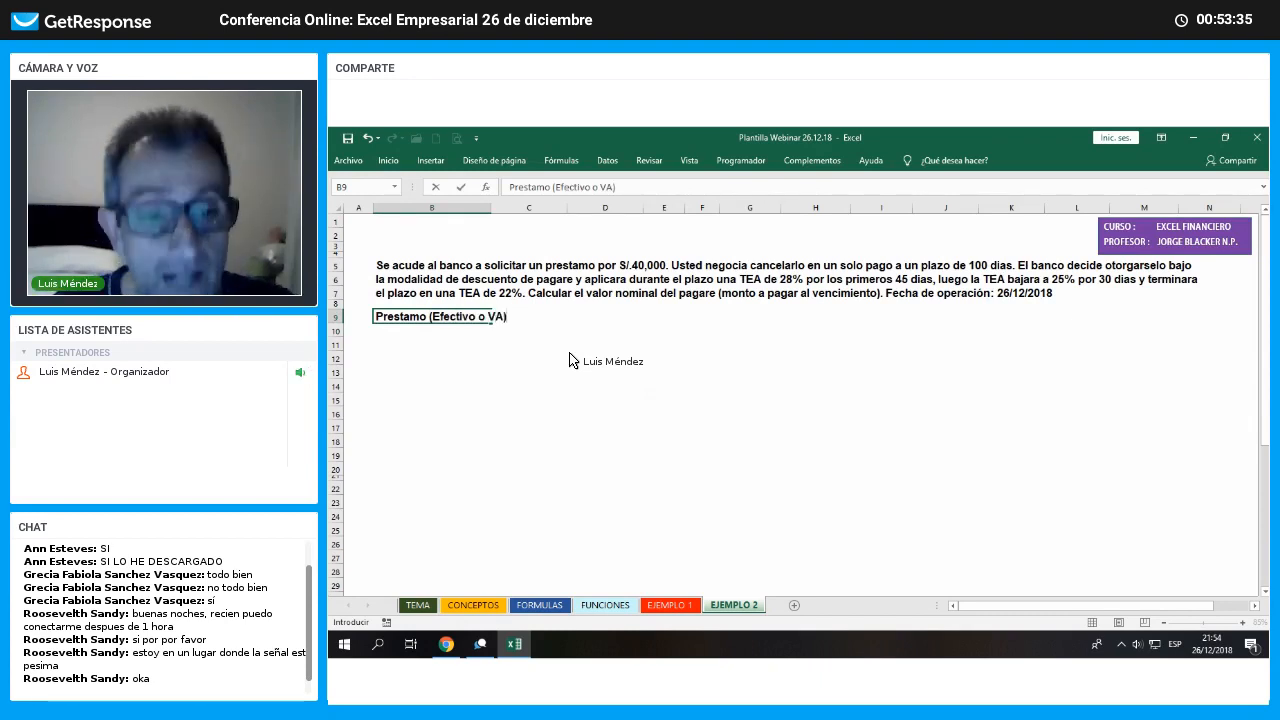
pyautogui.press('Return')
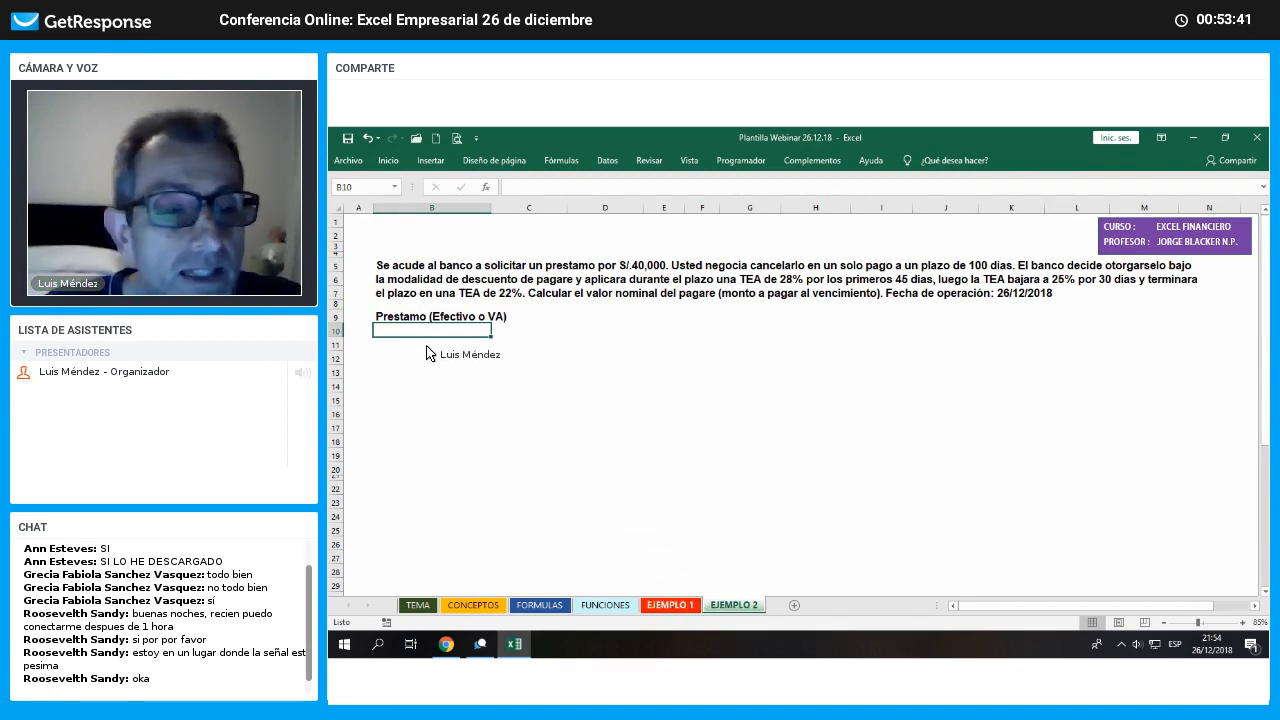
# Check the cash amount in G10 of the EJEMPLO 1 diagram, and return to the EJEMPLO 2 sheet
pyautogui.hotkey('ctrl', 'pageup')
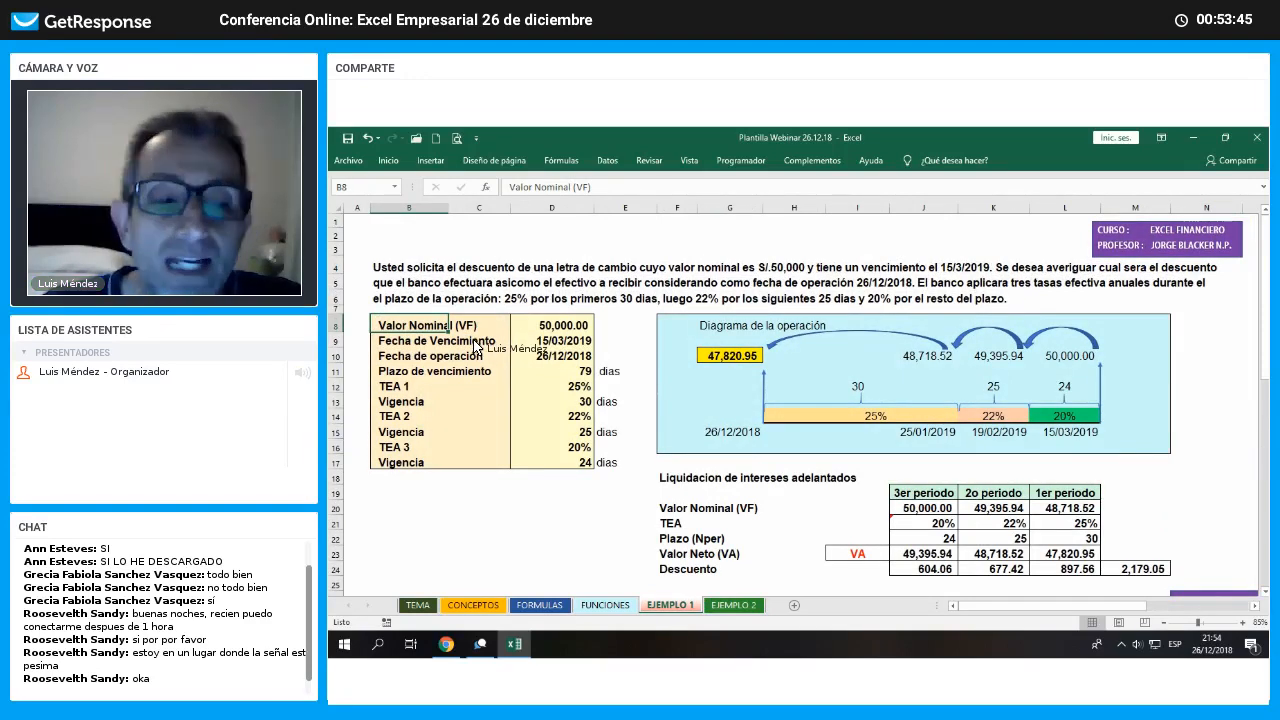
pyautogui.click(727, 362)
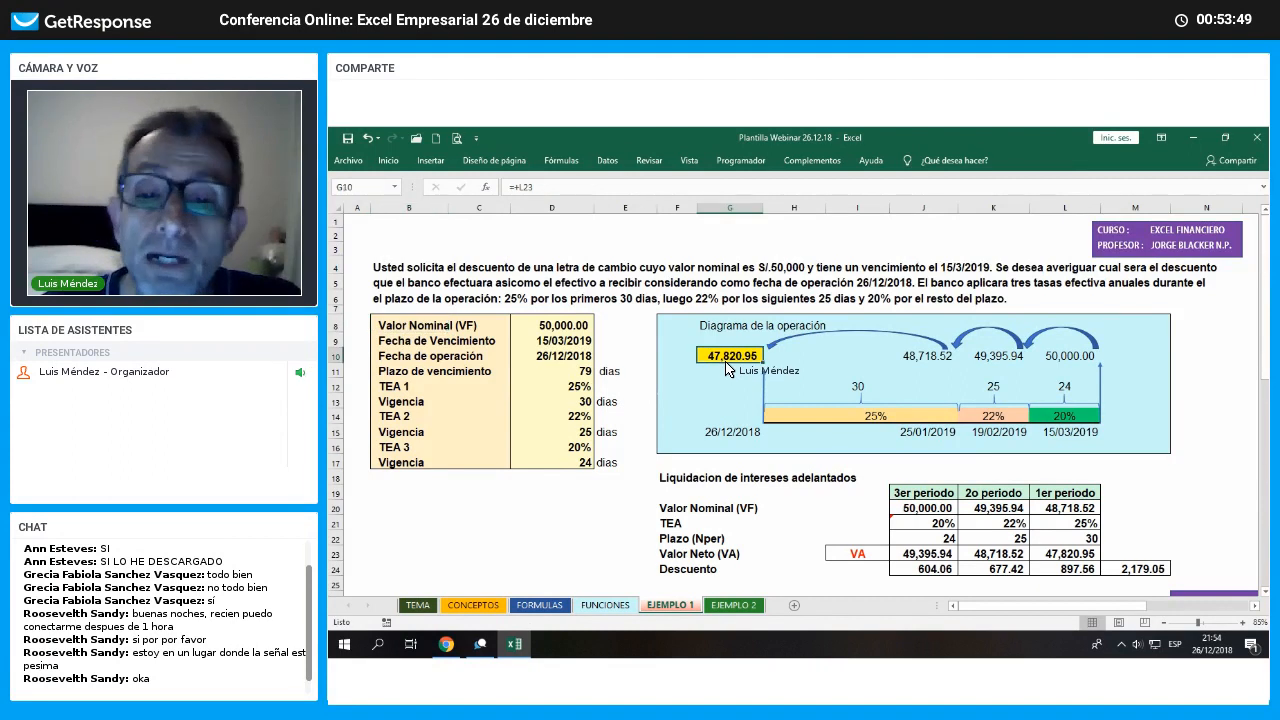
pyautogui.click(736, 604)
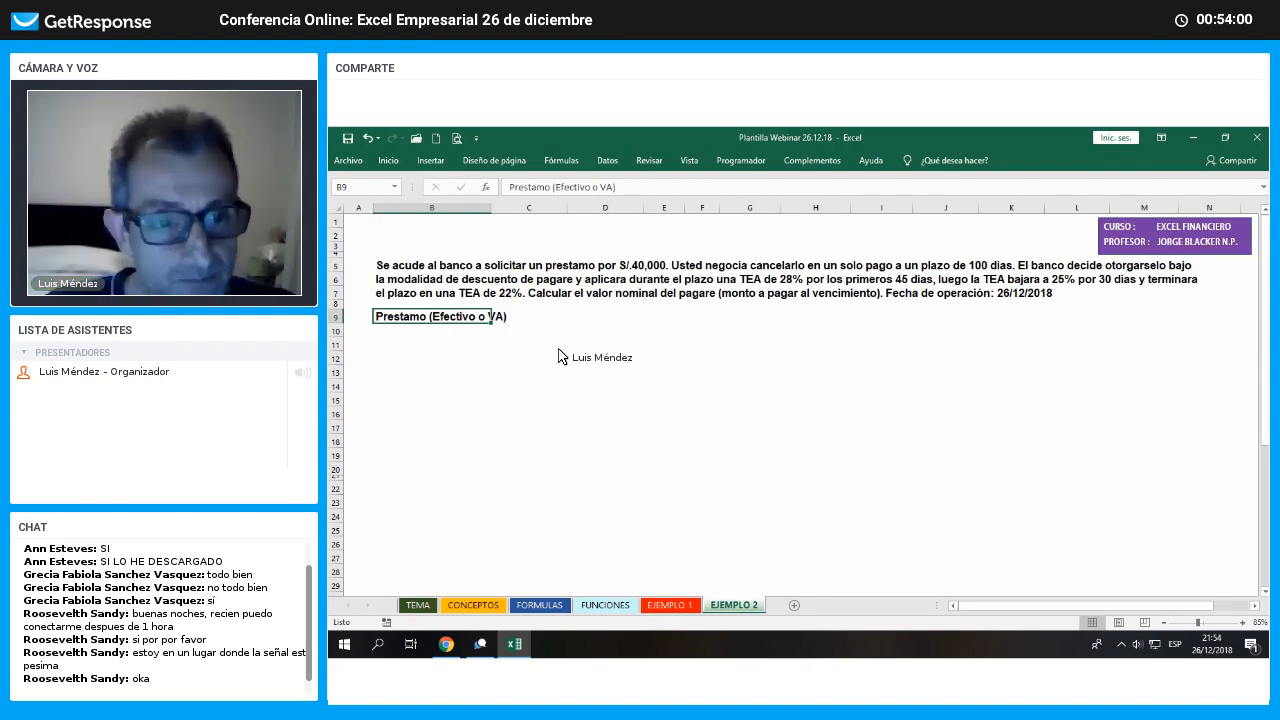
# Enter the loan amount 40000 in D9, in the row of the Prestamo label
pyautogui.press('Return')
pyautogui.press('Up')
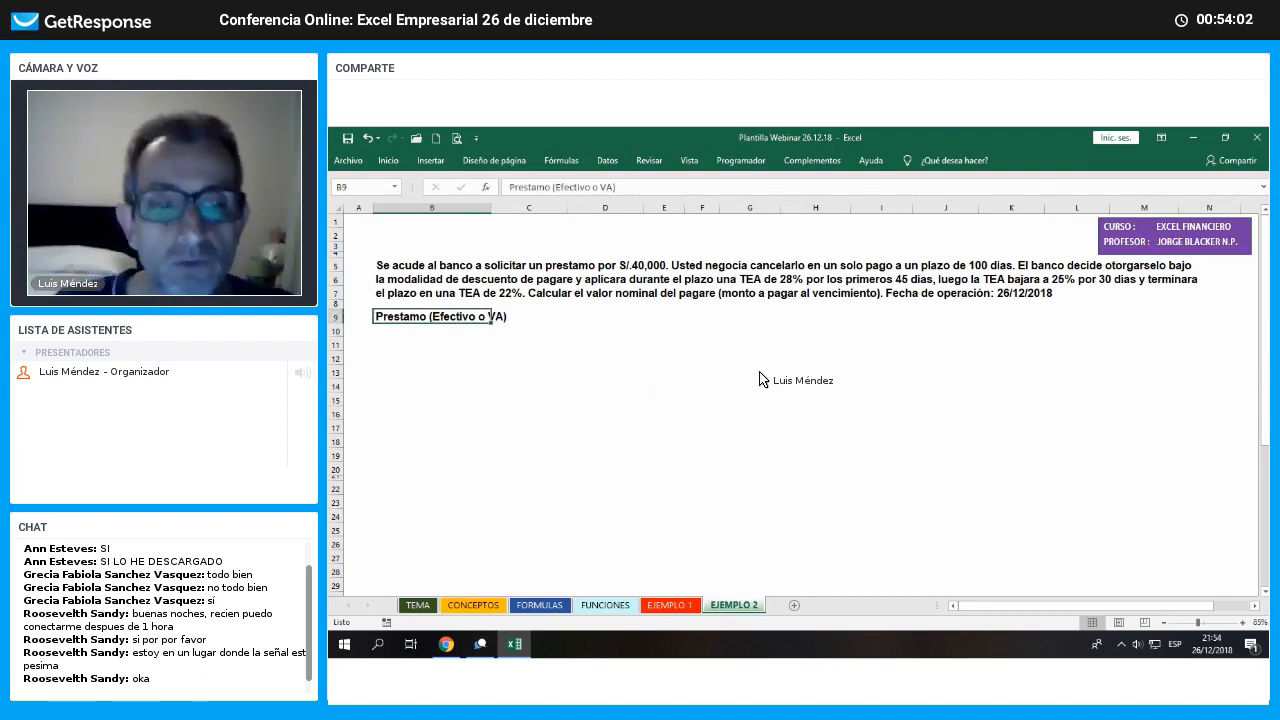
pyautogui.press('Right')
pyautogui.press('Right')
pyautogui.write('4')
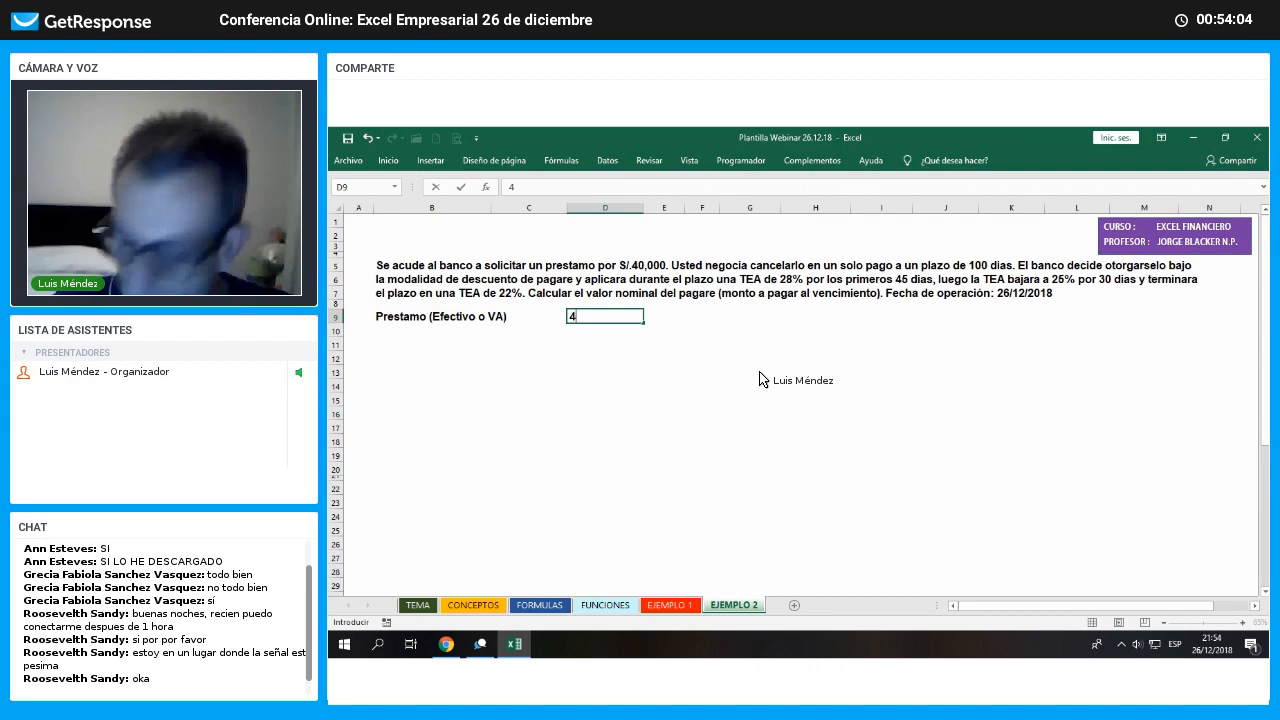
pyautogui.write('0000')
pyautogui.press('Return')
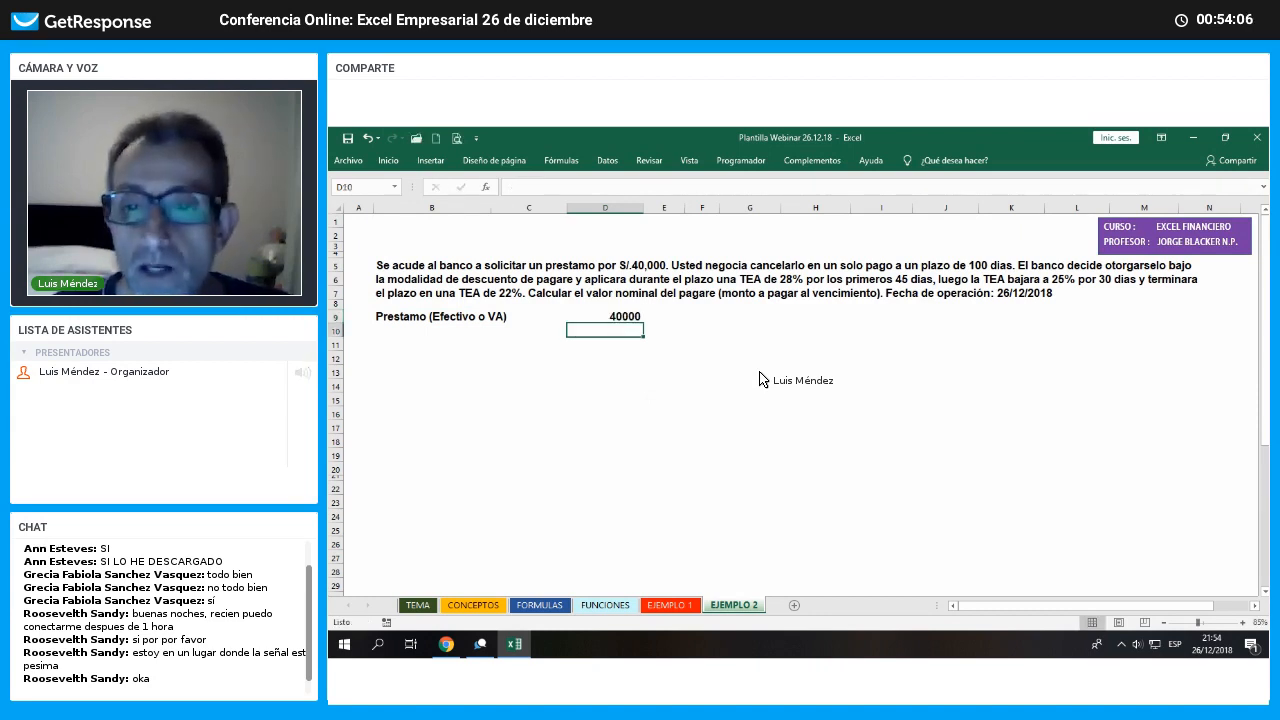
# Fill row 10 with the label "Plazo de vencimiento" in B10, 100 in D10 and "dias" in E10
pyautogui.press('Left')
pyautogui.press('Left')
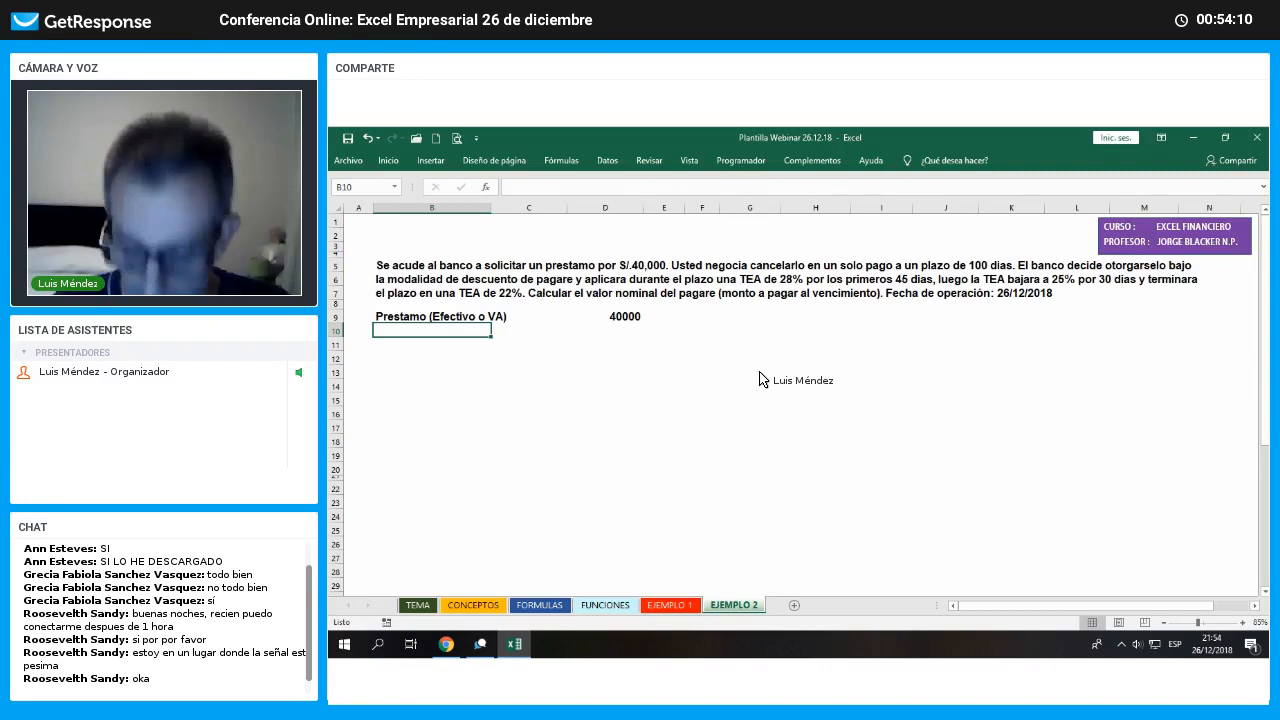
pyautogui.write('Plazo ')
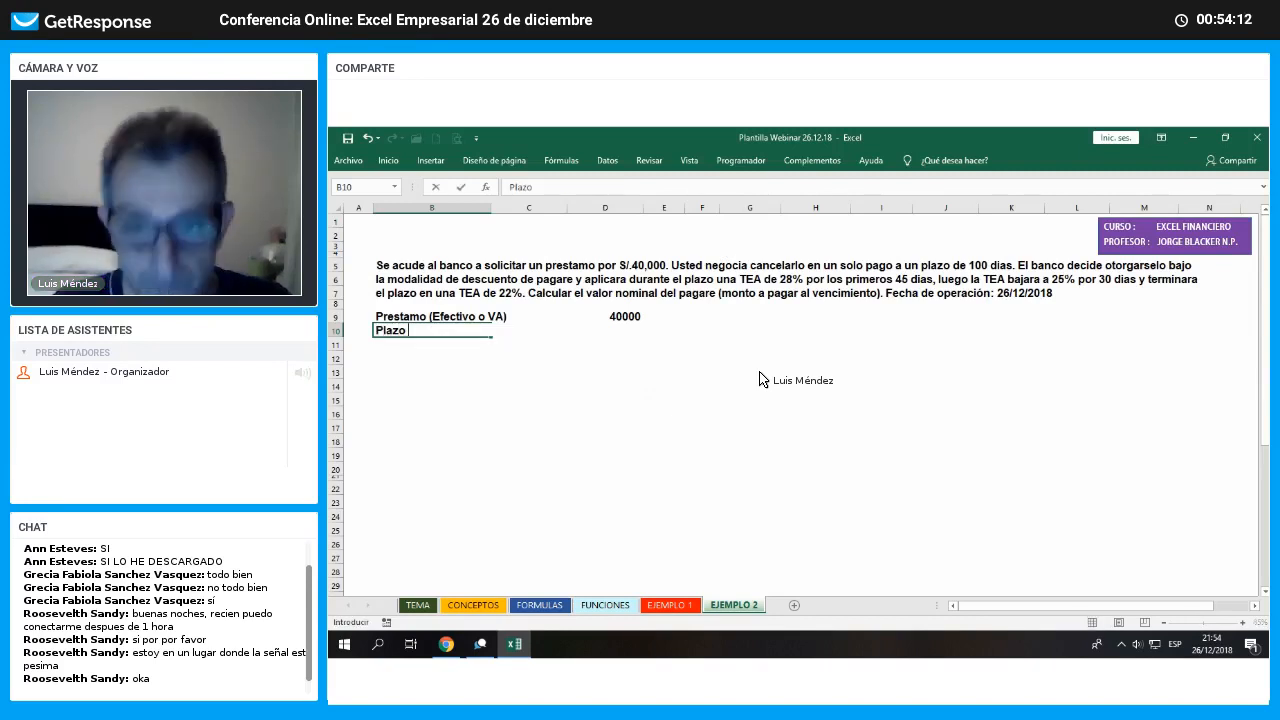
pyautogui.write('de vencimiento')
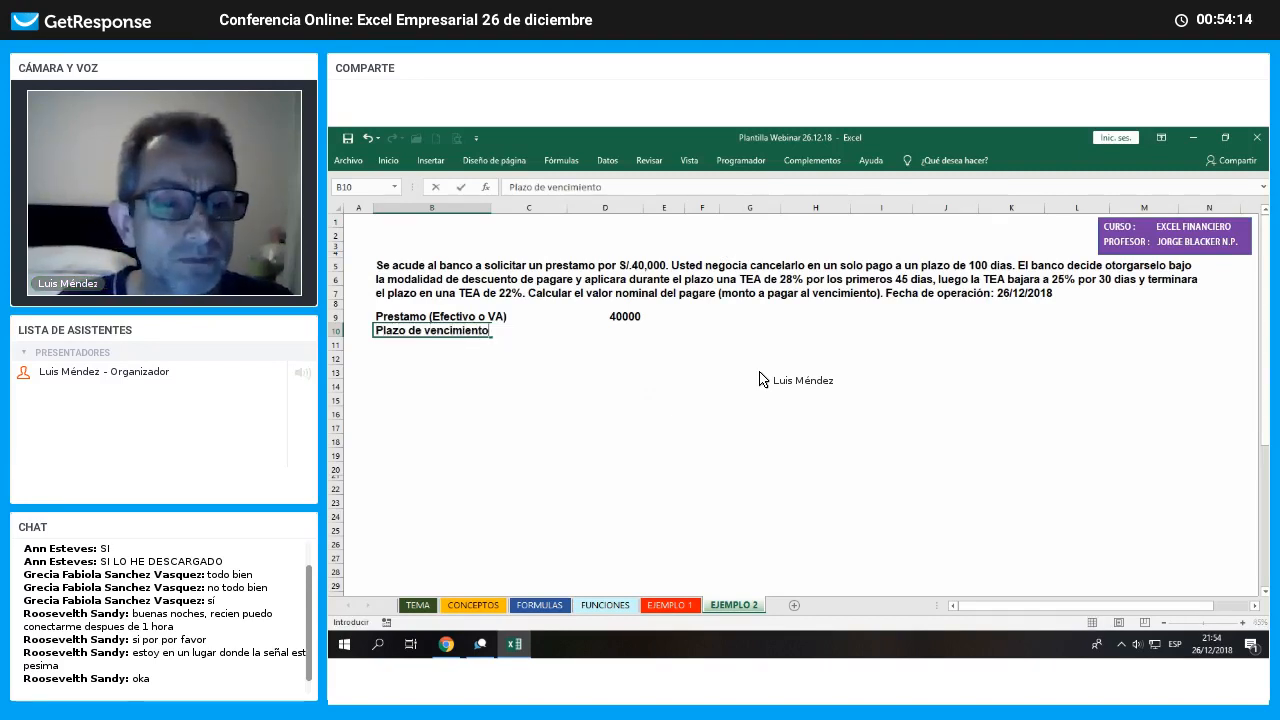
pyautogui.press('Tab')
pyautogui.write('100')
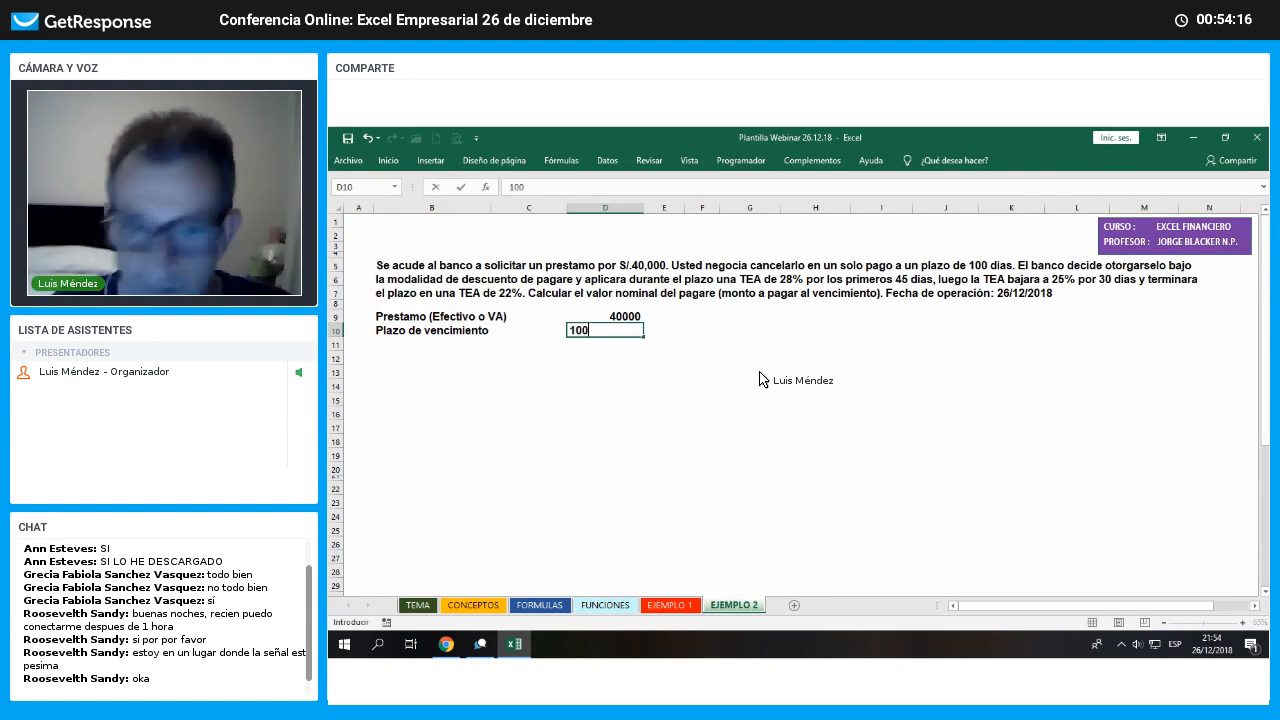
pyautogui.press('Tab')
pyautogui.write('dias')
pyautogui.press('Return')
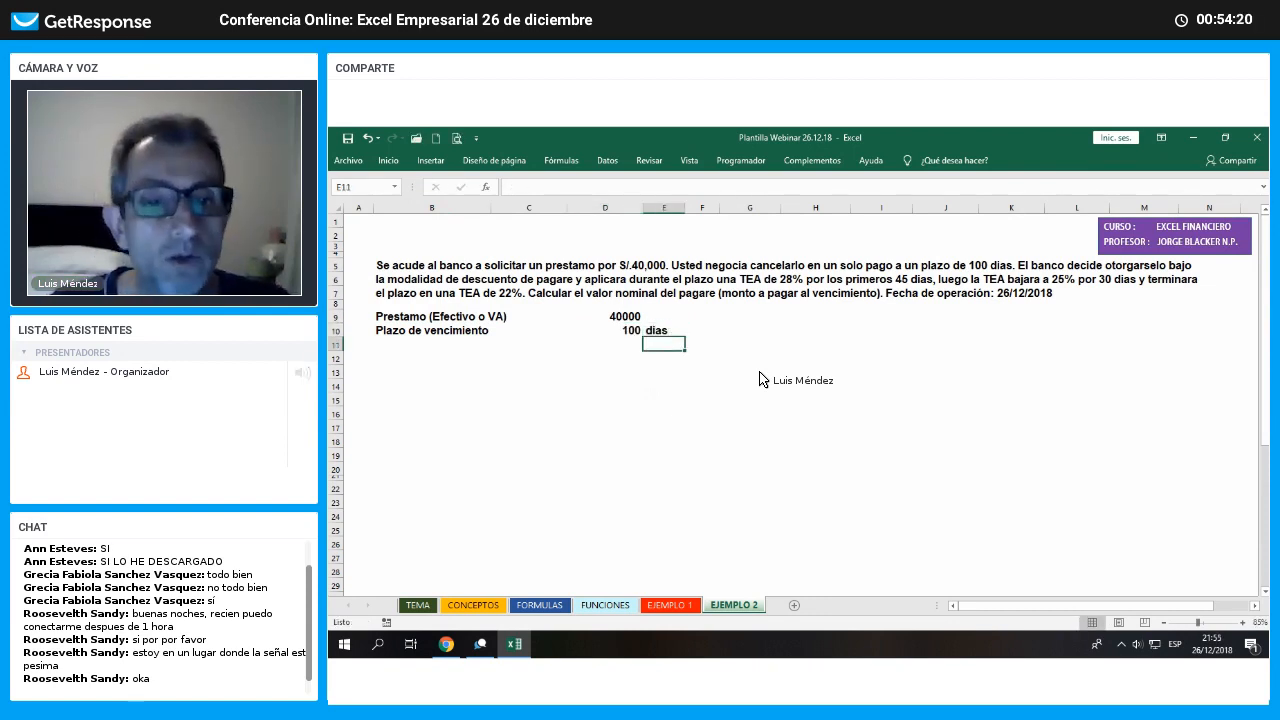
# Add the first rate in row 11, with the label "TEA 1" in B11 and 28% in D11
pyautogui.press('Left')
pyautogui.press('Left')
pyautogui.press('Left')
pyautogui.write('TEA')
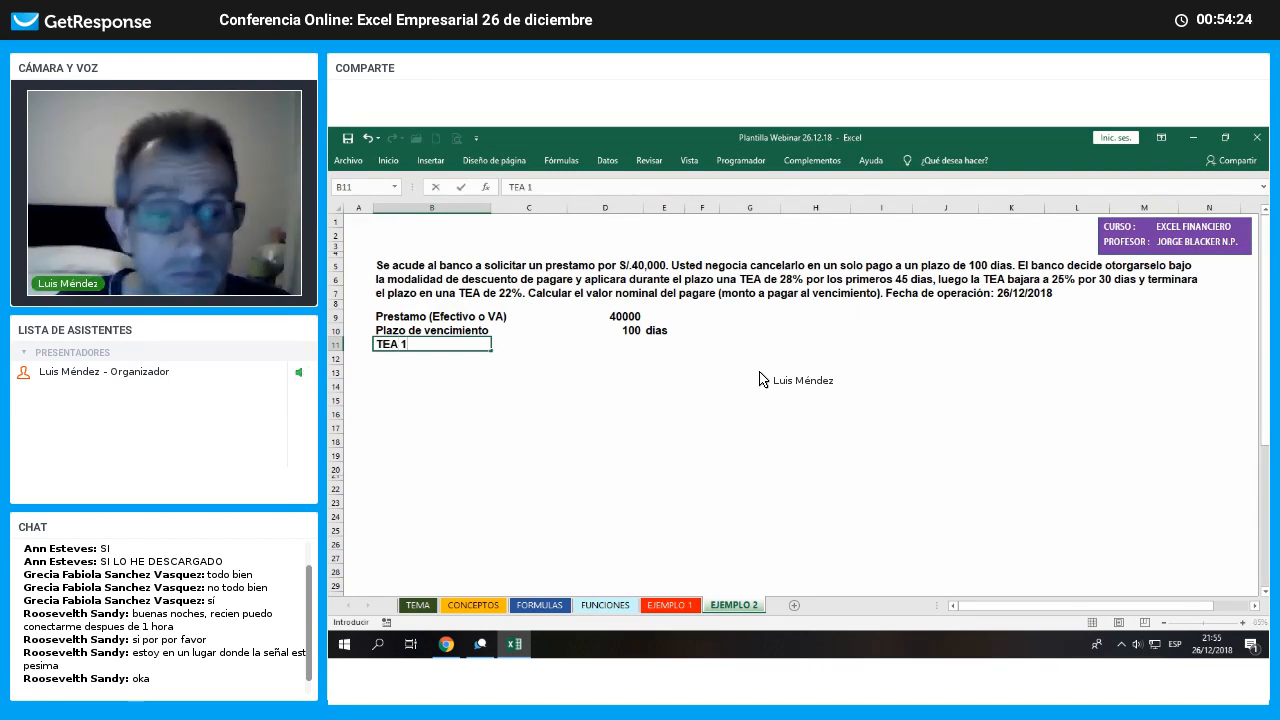
pyautogui.write(' 1')
pyautogui.press('Right')
pyautogui.press('Right')
pyautogui.write('28%')
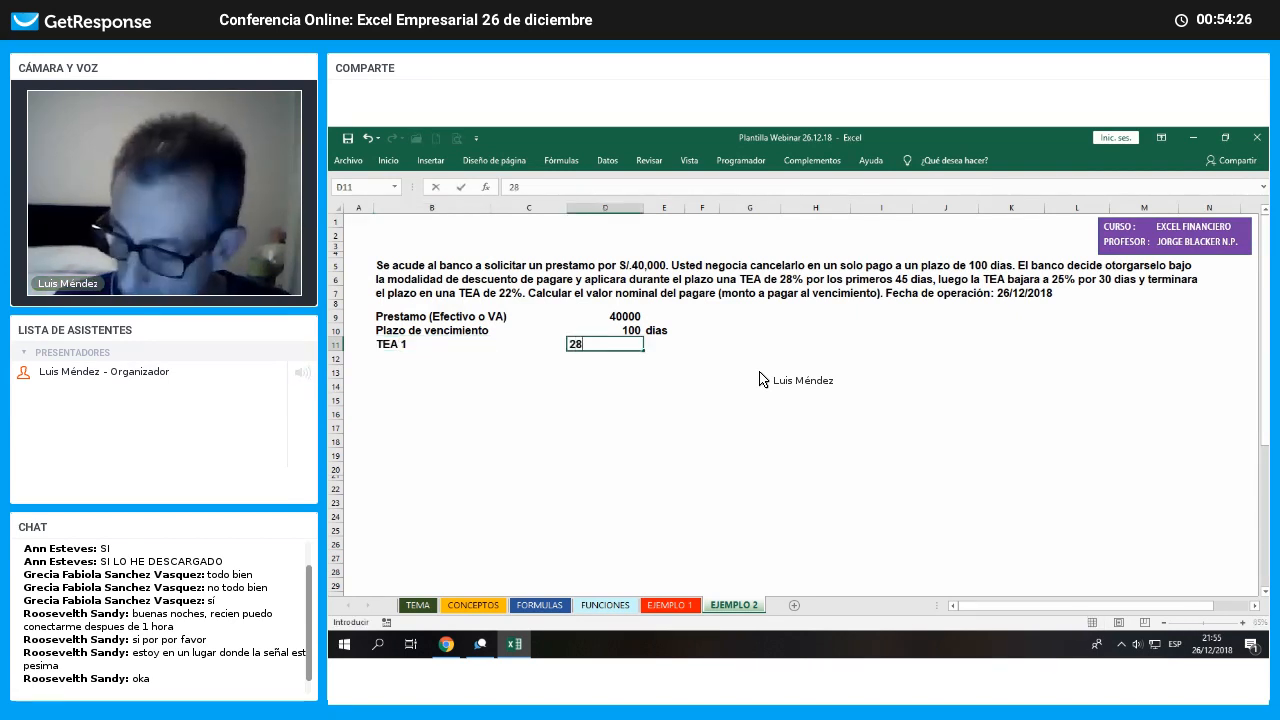
pyautogui.press('Return')
# Add the first rate's validity in row 12: "Vigencia" in B12, 45 in D12 and "dias" in E12
pyautogui.press('Left')
pyautogui.press('Left')
pyautogui.press('Left')
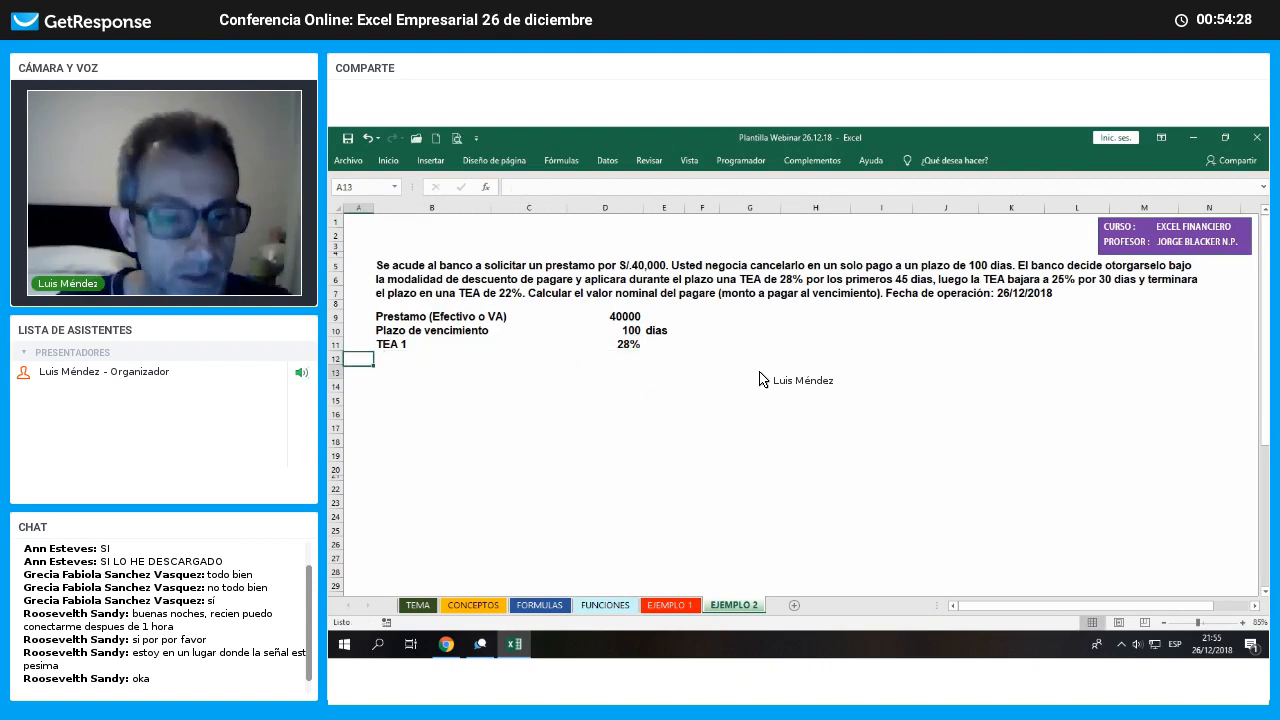
pyautogui.press('Right')
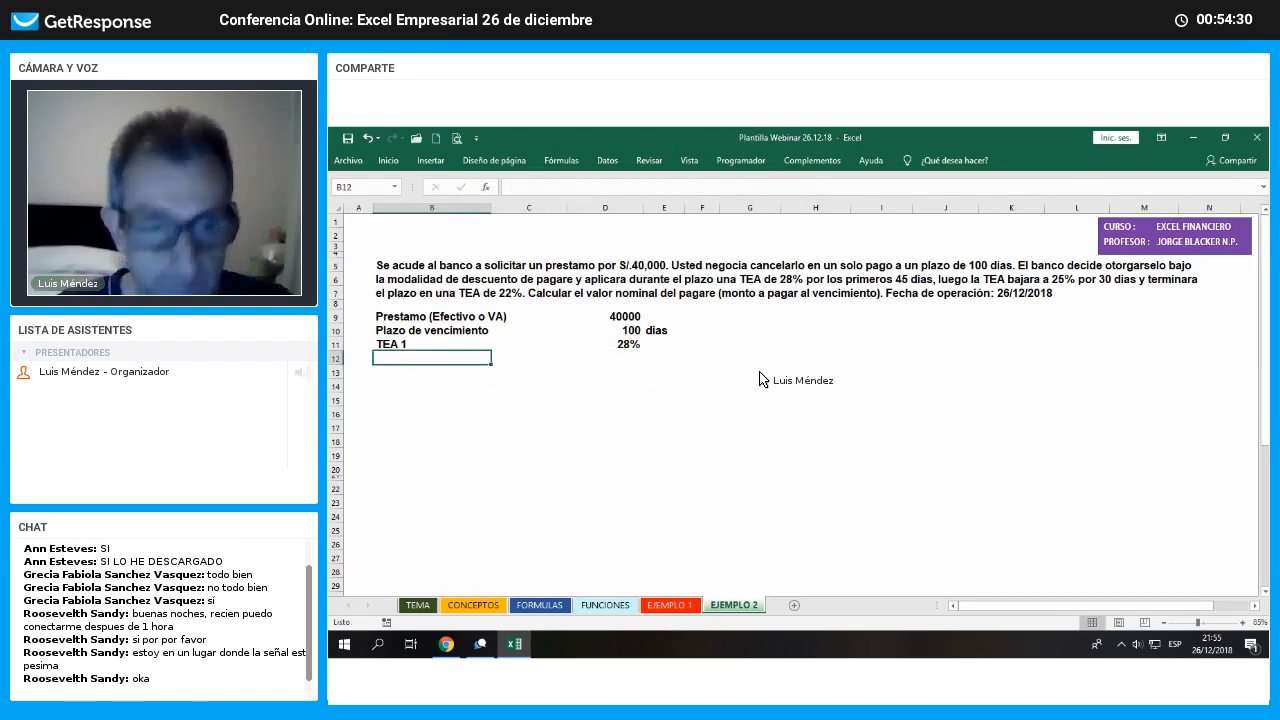
pyautogui.write('Vigencia')
pyautogui.press('Right')
pyautogui.press('Right')
pyautogui.write('45')
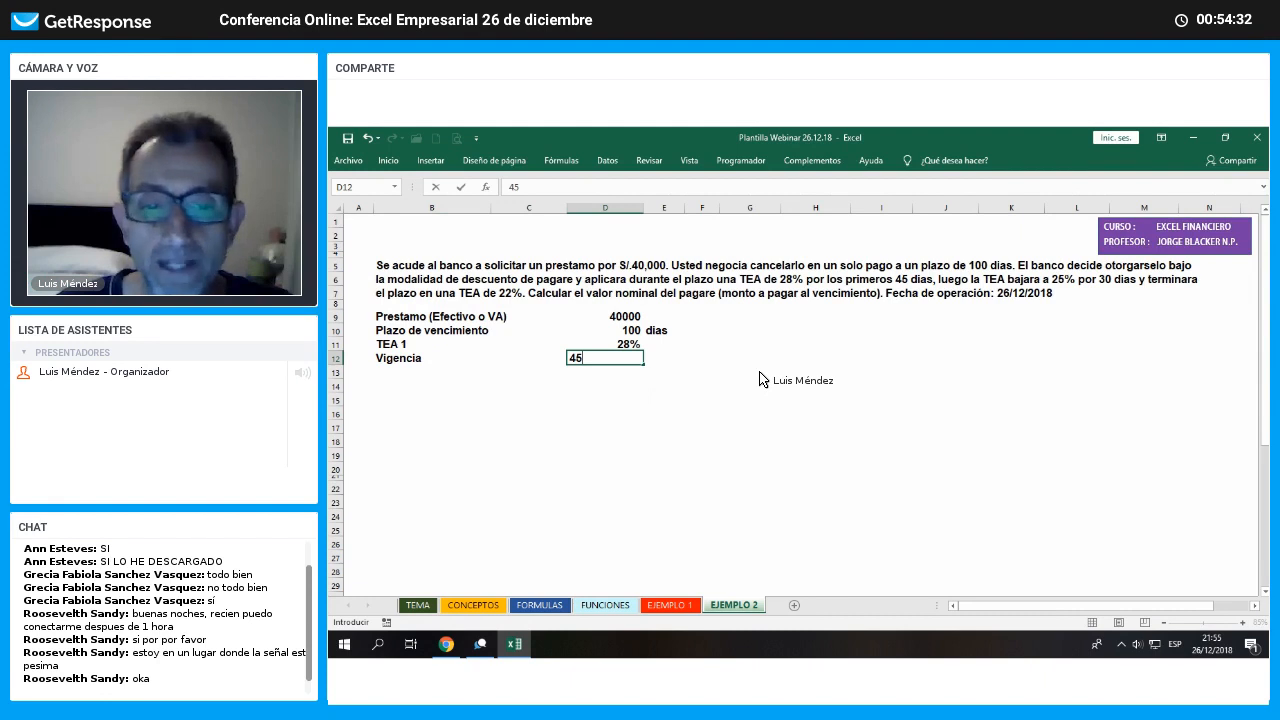
pyautogui.press('Right')
pyautogui.write('dias')
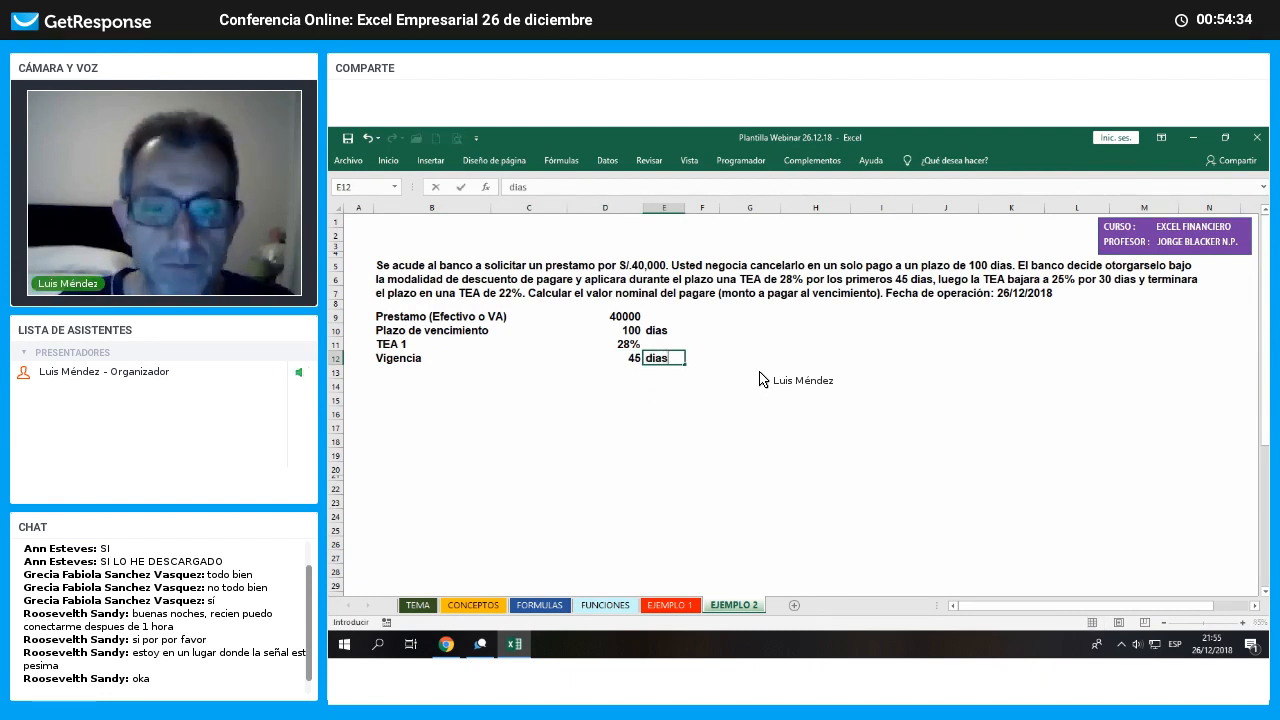
pyautogui.press('Return')
# Add the second rate in row 13, with the label "TEA 2" in B13 and 25% in D13
pyautogui.press('Left')
pyautogui.press('Left')
pyautogui.press('Left')
pyautogui.write('TEA 1')
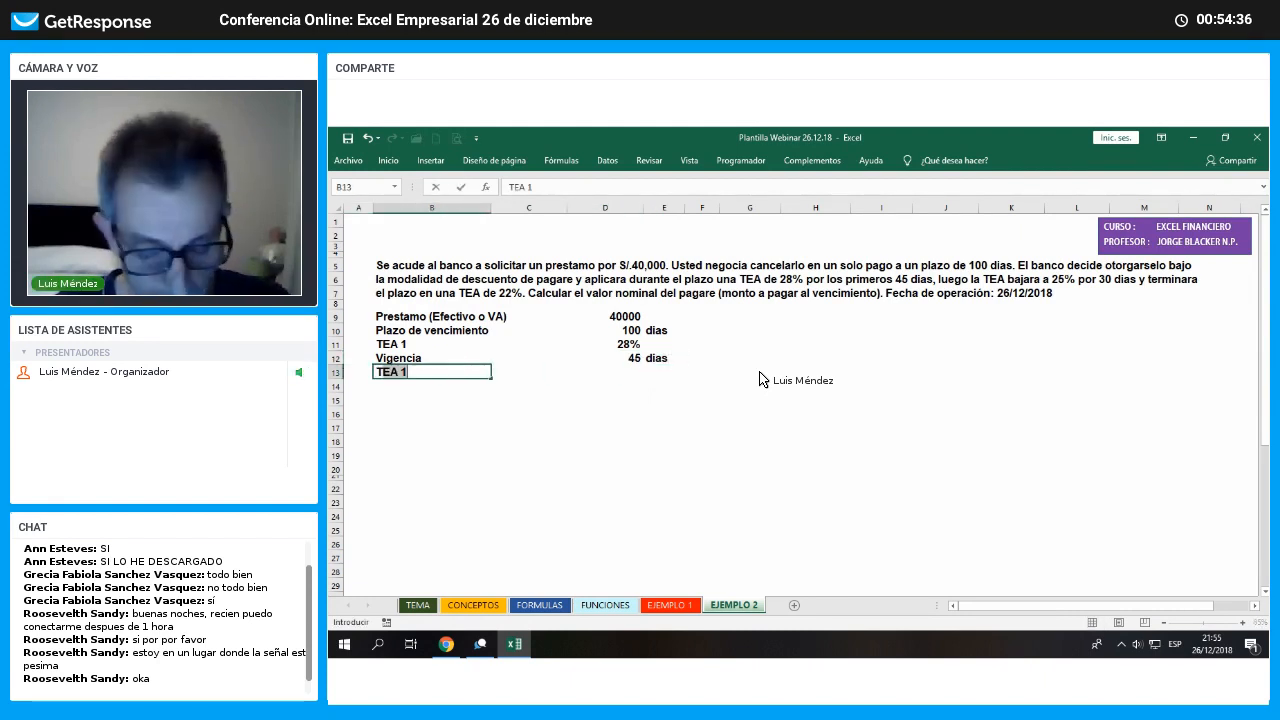
pyautogui.press('BackSpace')
pyautogui.write('2')
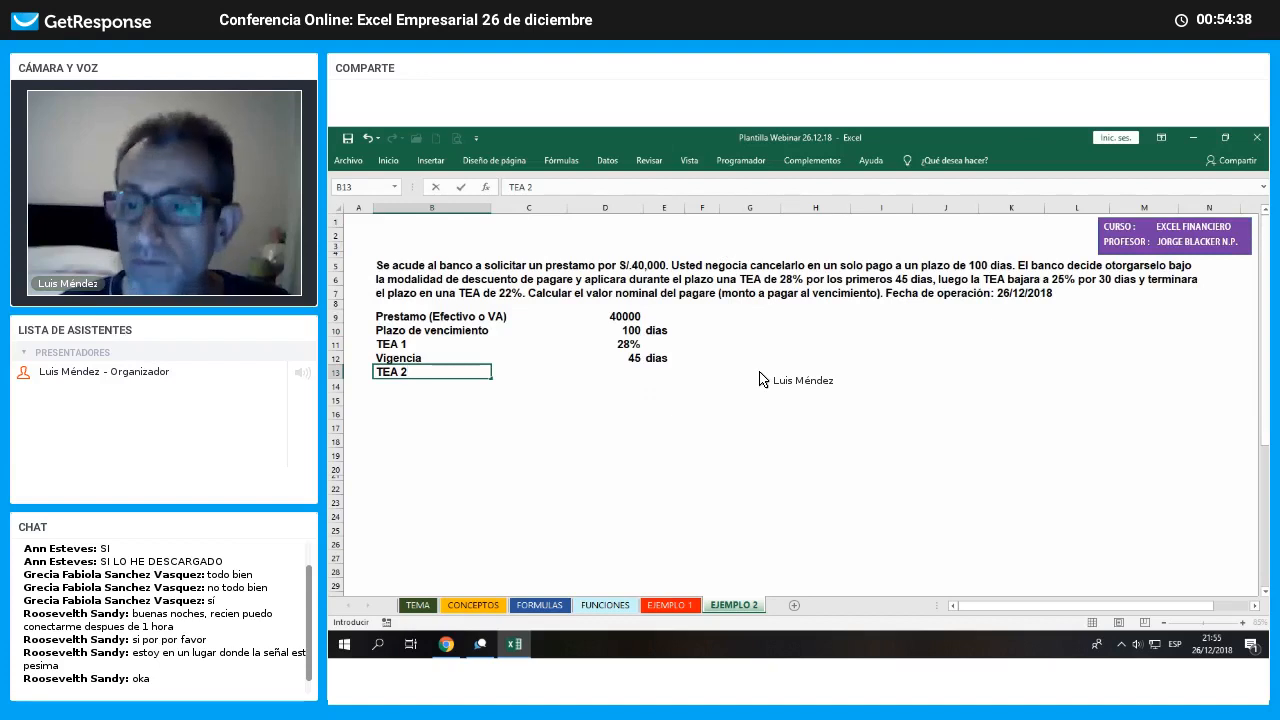
pyautogui.press('Return')
pyautogui.press('Up')
pyautogui.press('Right')
pyautogui.press('Right')
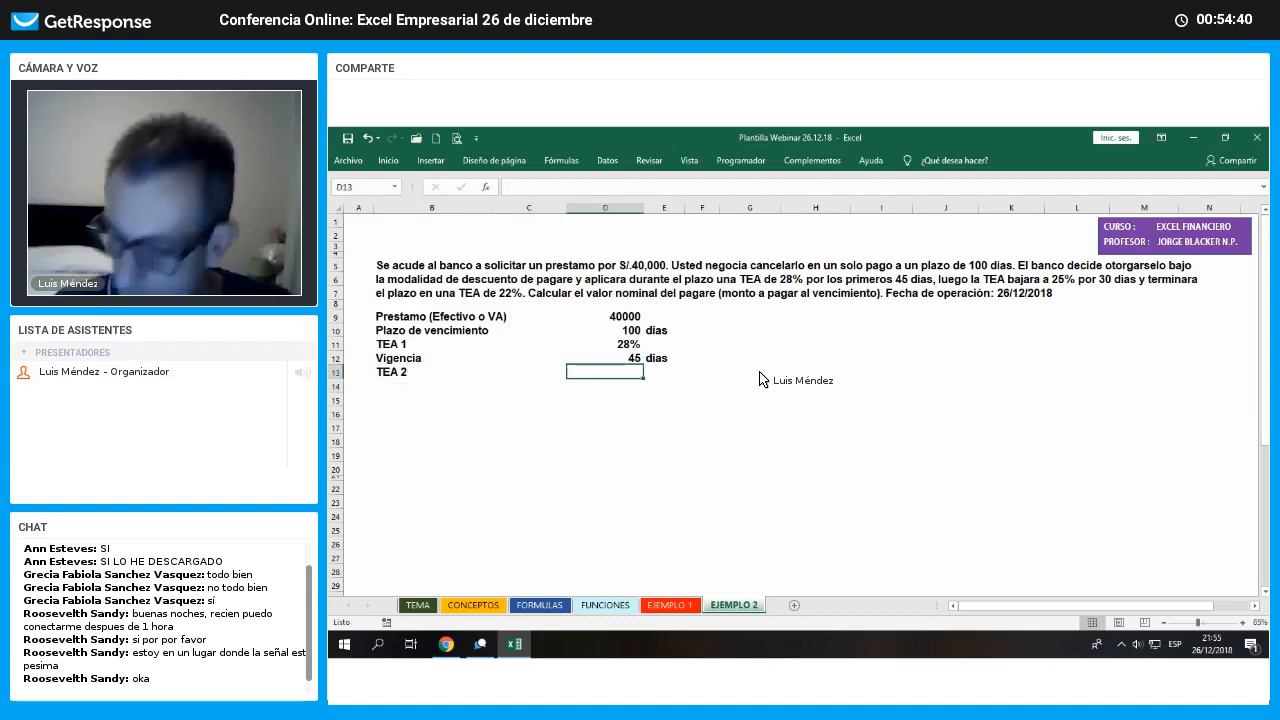
pyautogui.write('25%')
pyautogui.press('Return')
# Add the second rate's validity in row 14: "Vigencia" in B14, 30 in D14 and "dias" in E14
pyautogui.press('Left')
pyautogui.press('Left')
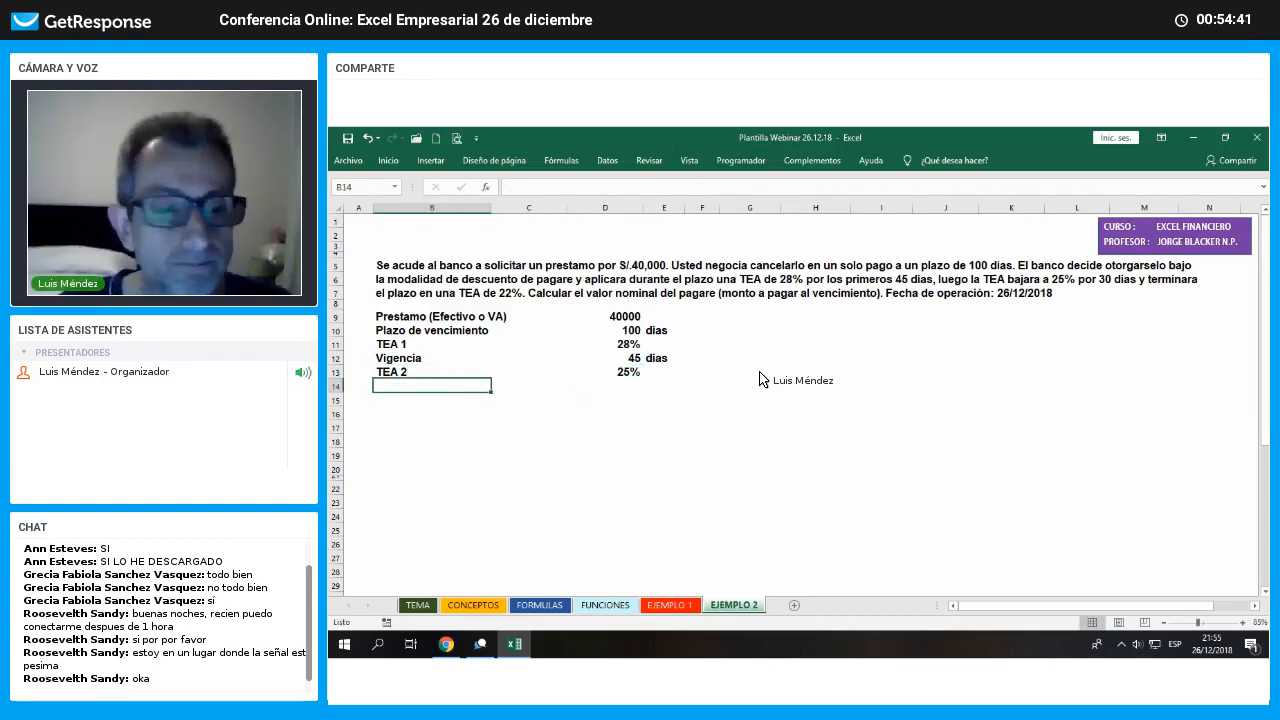
pyautogui.write('Vigencia')
pyautogui.press('Return')
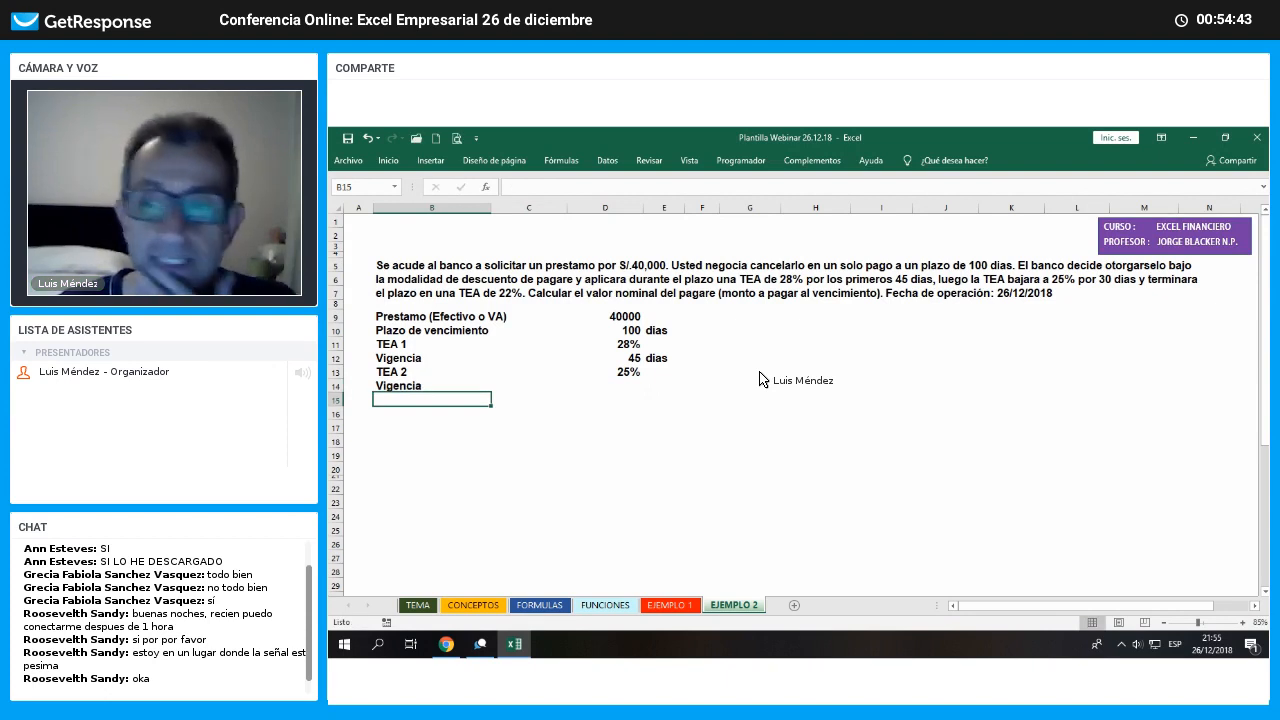
pyautogui.press('Up')
pyautogui.press('Right')
pyautogui.press('Right')
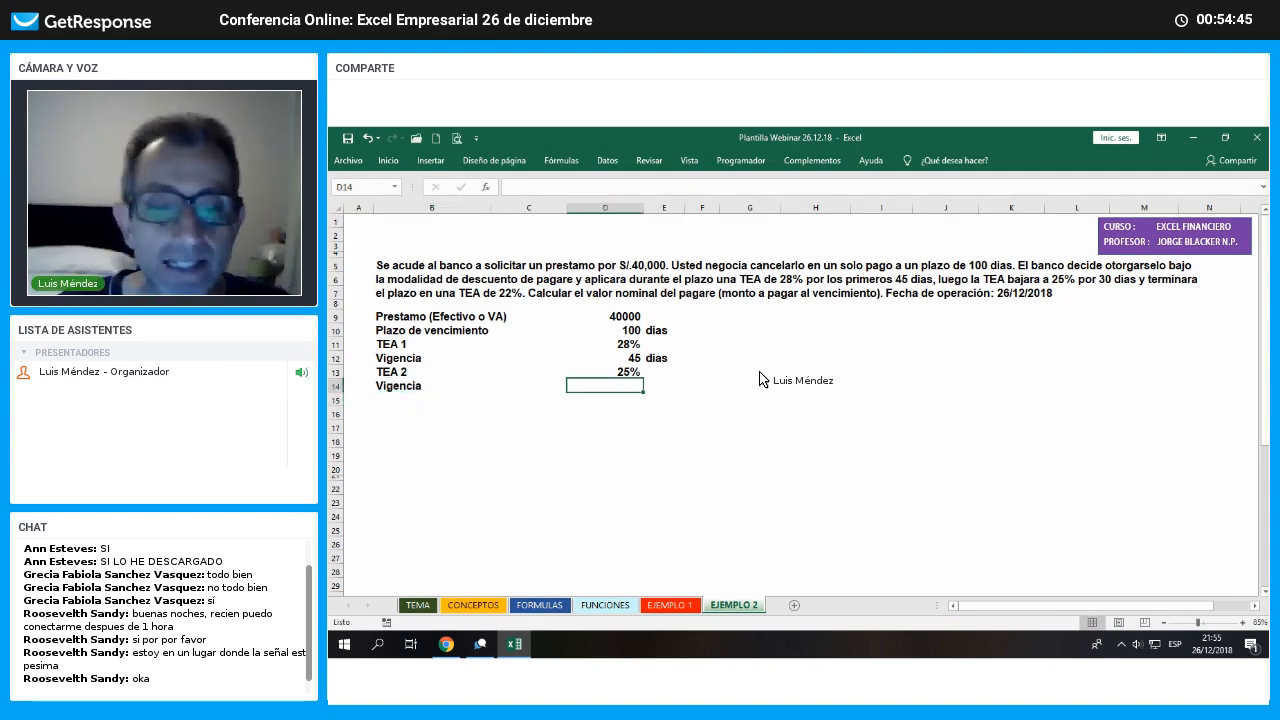
pyautogui.write('30')
pyautogui.press('Right')
pyautogui.write('dias')
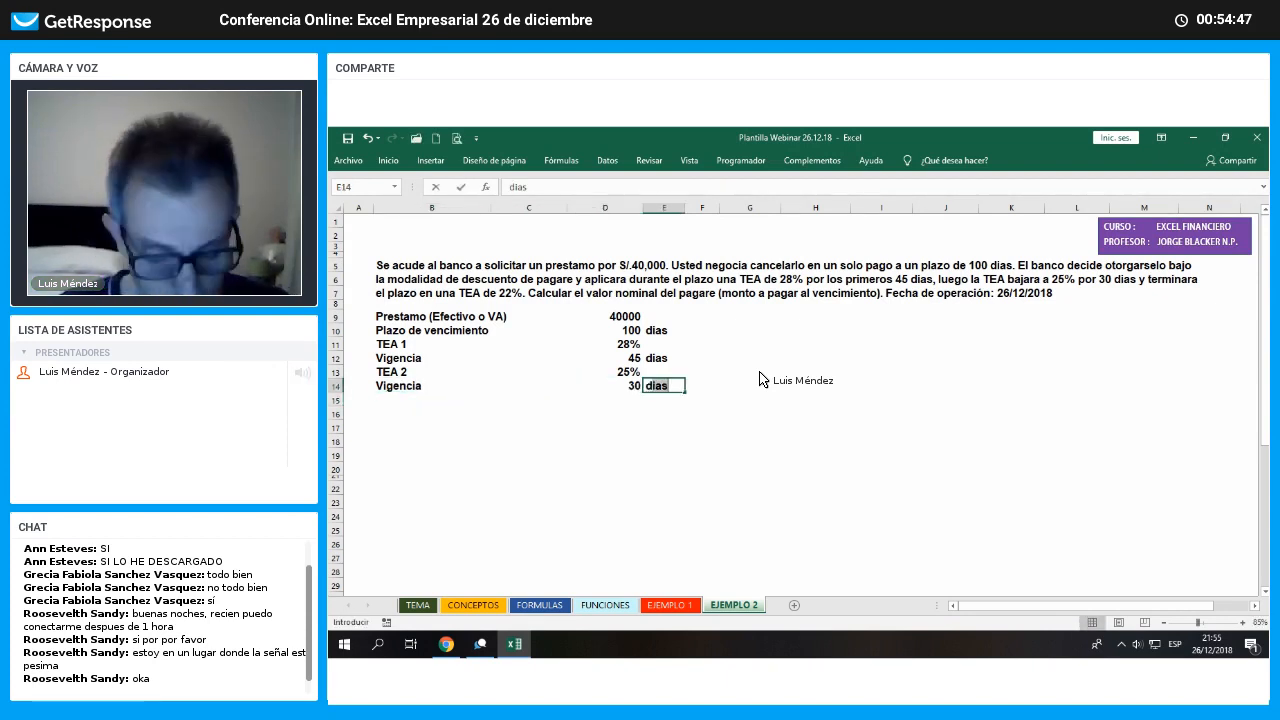
pyautogui.press('Return')
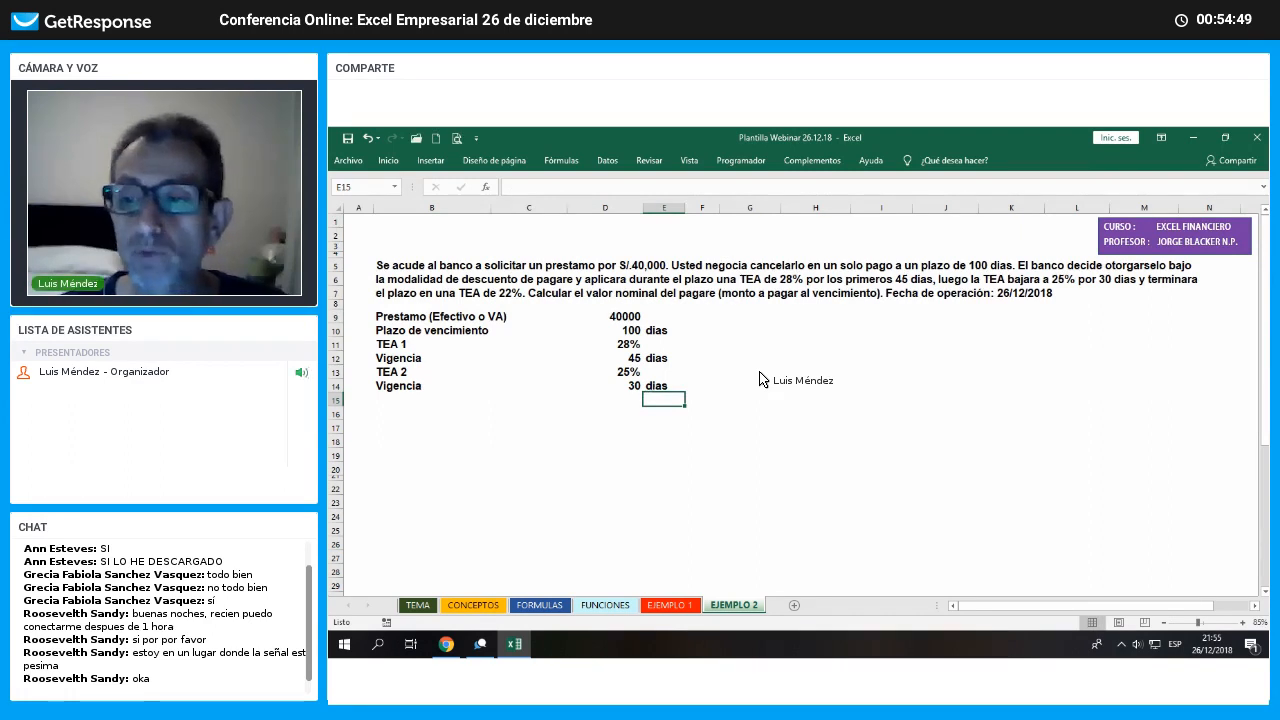
# Add the third rate in row 15, with the label "TEA 3" in B15 and 22% in D15
pyautogui.press('Left')
pyautogui.press('Left')
pyautogui.press('Left')
pyautogui.write('TEA')
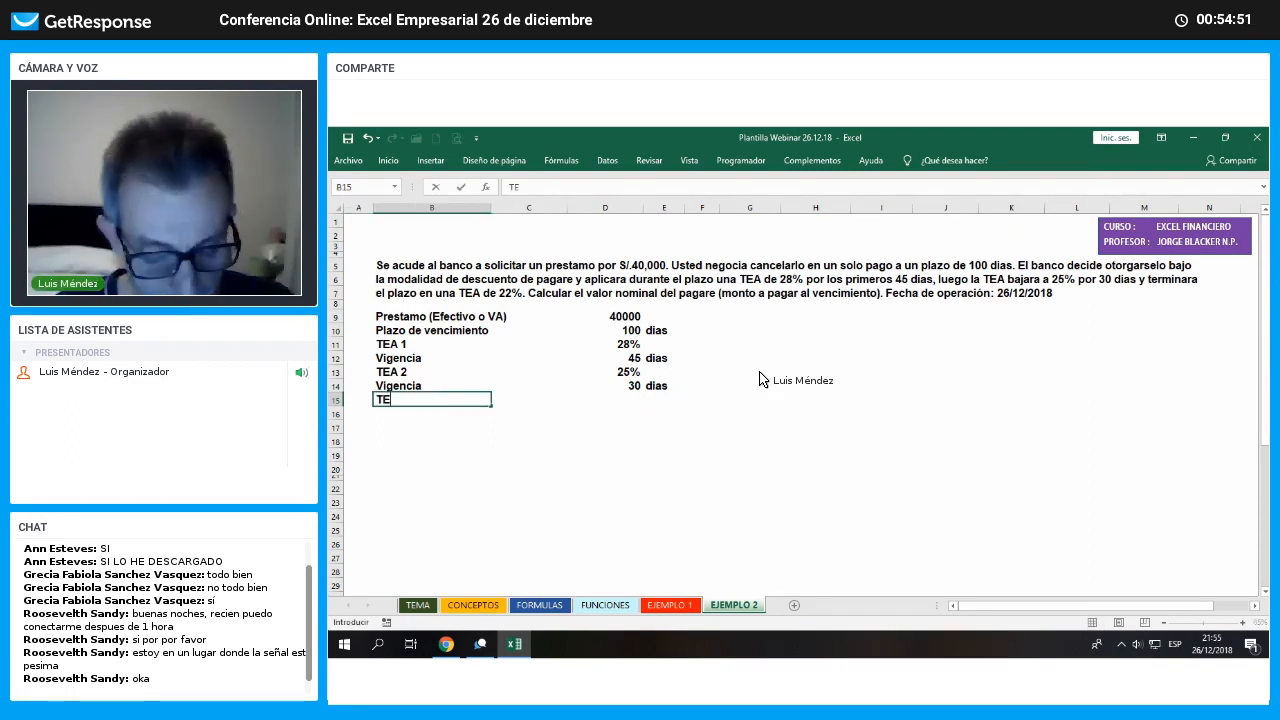
pyautogui.press('Right')
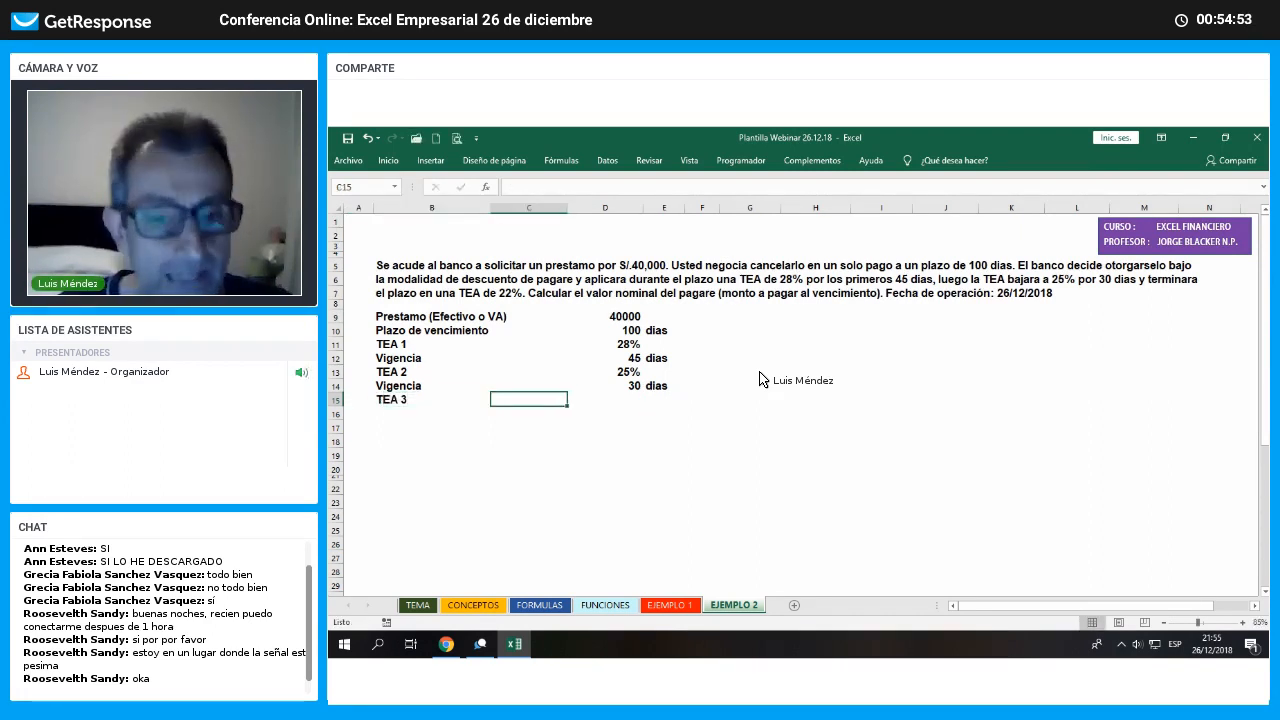
pyautogui.press('Right')
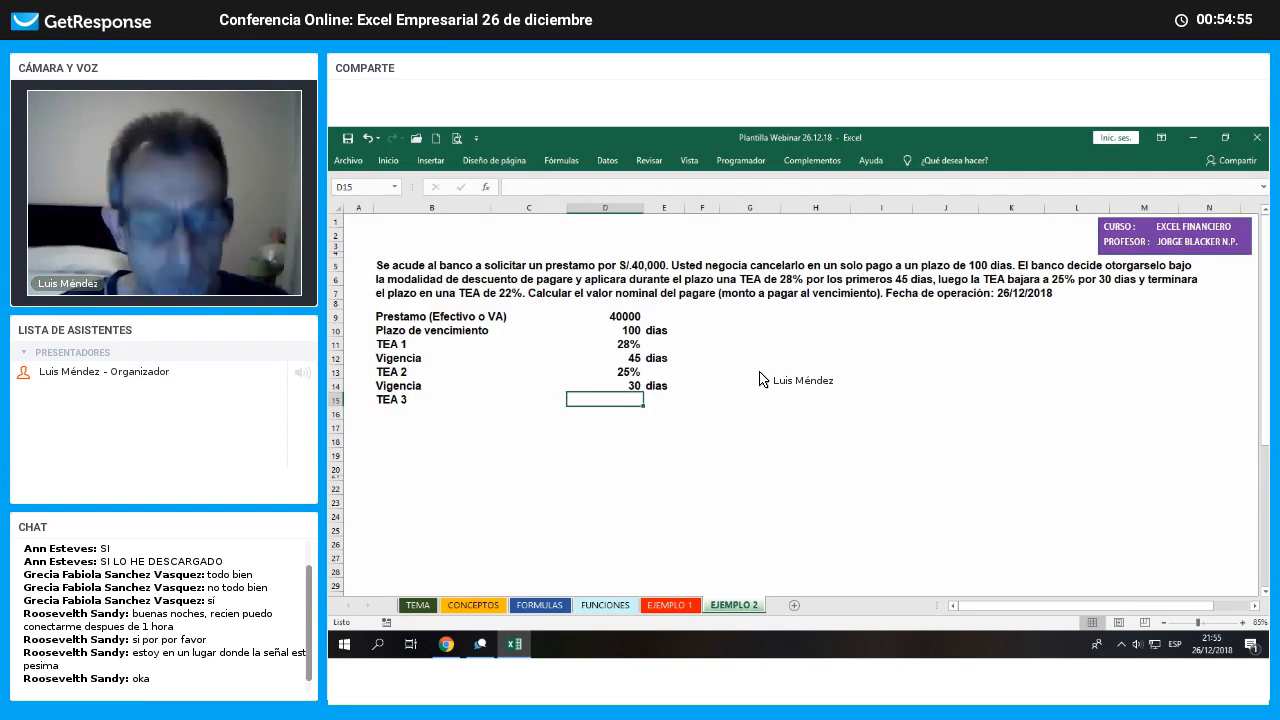
pyautogui.write('22%')
pyautogui.press('Return')
# Label the third rate's validity row by entering "Vigencia" in B16
pyautogui.press('Left')
pyautogui.press('Left')
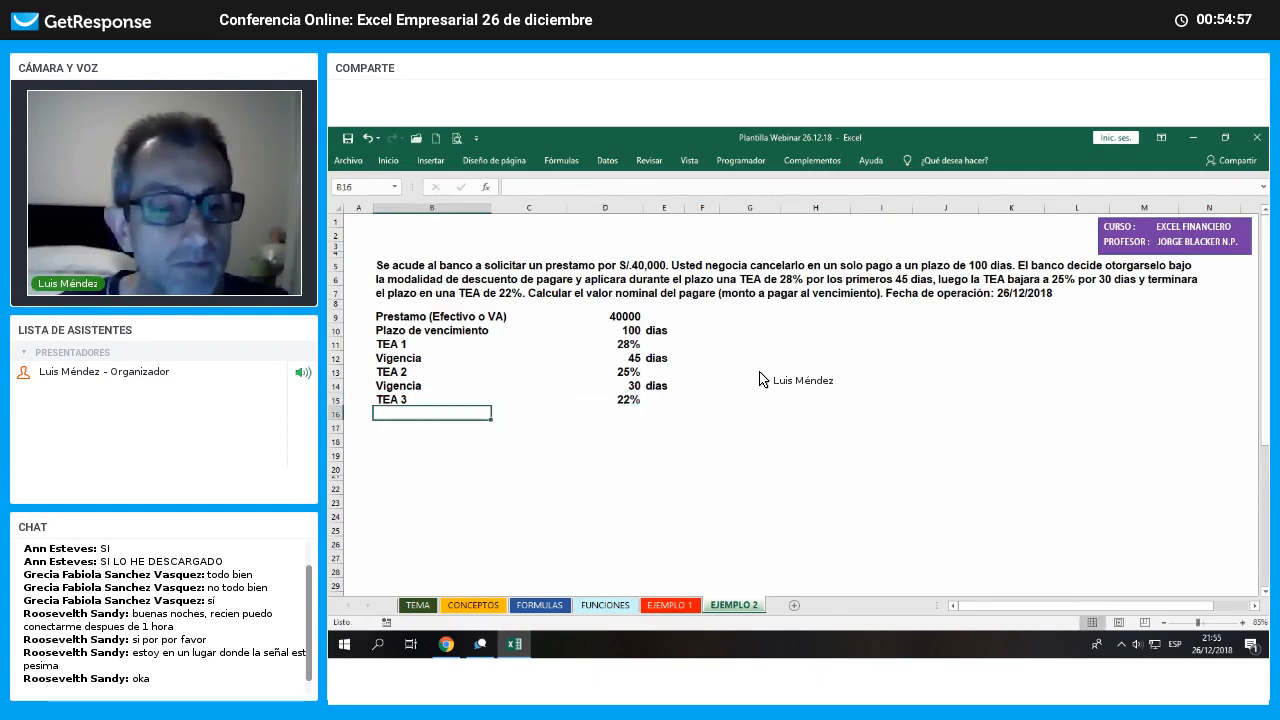
pyautogui.write('Vigencia')
pyautogui.press('Return')
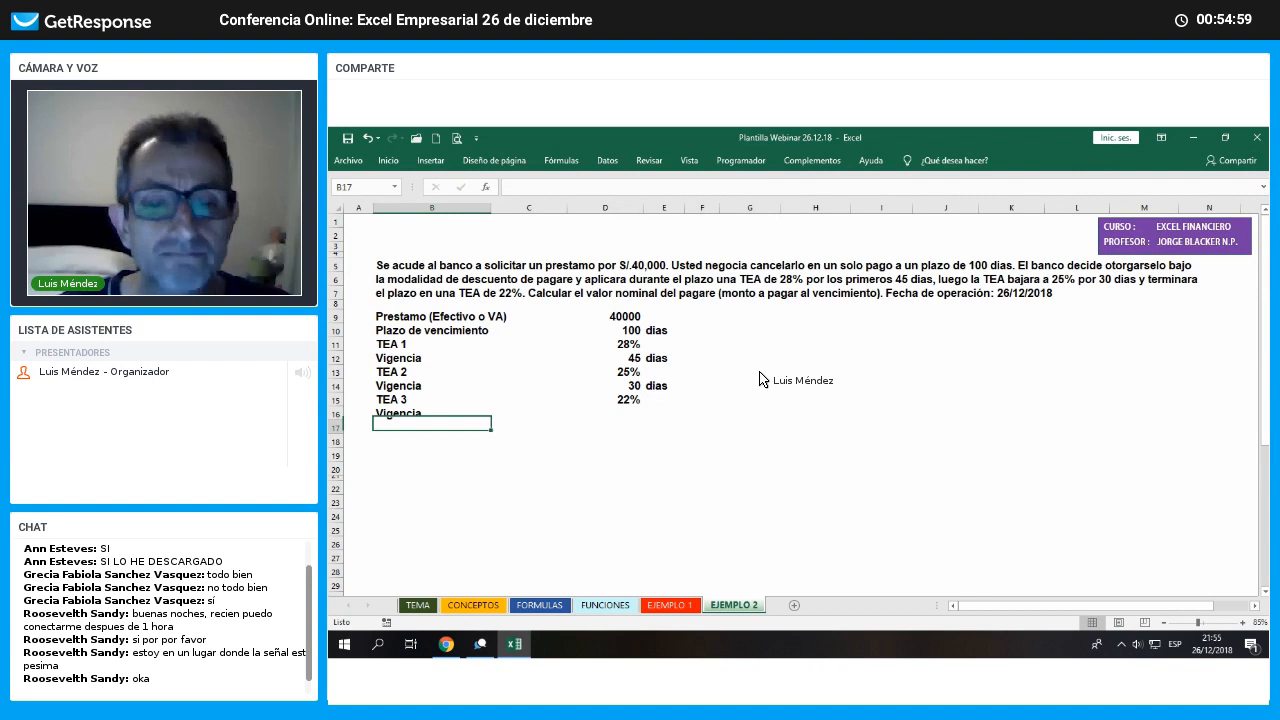
# Calculate the third rate's validity in D16 with the formula +D10-D12-D14
pyautogui.press('Up')
pyautogui.press('Right')
pyautogui.press('Right')
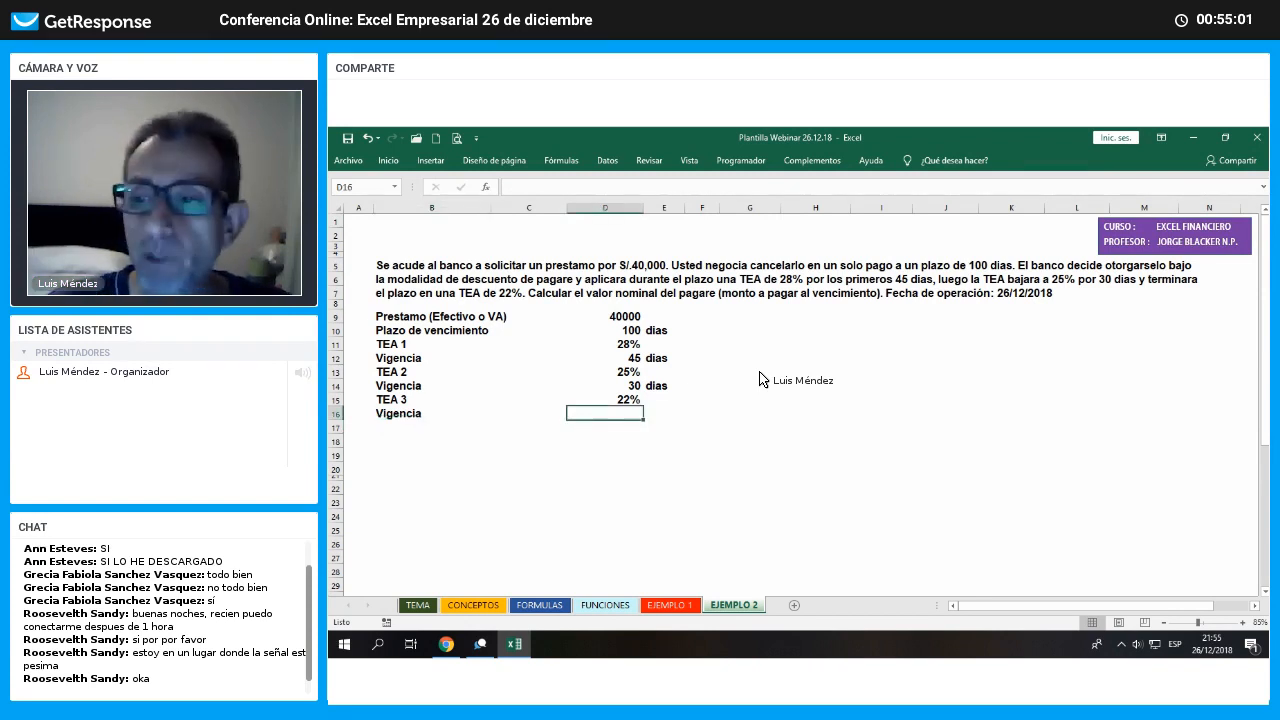
pyautogui.write('+')
pyautogui.press('Up')
pyautogui.press('Up')
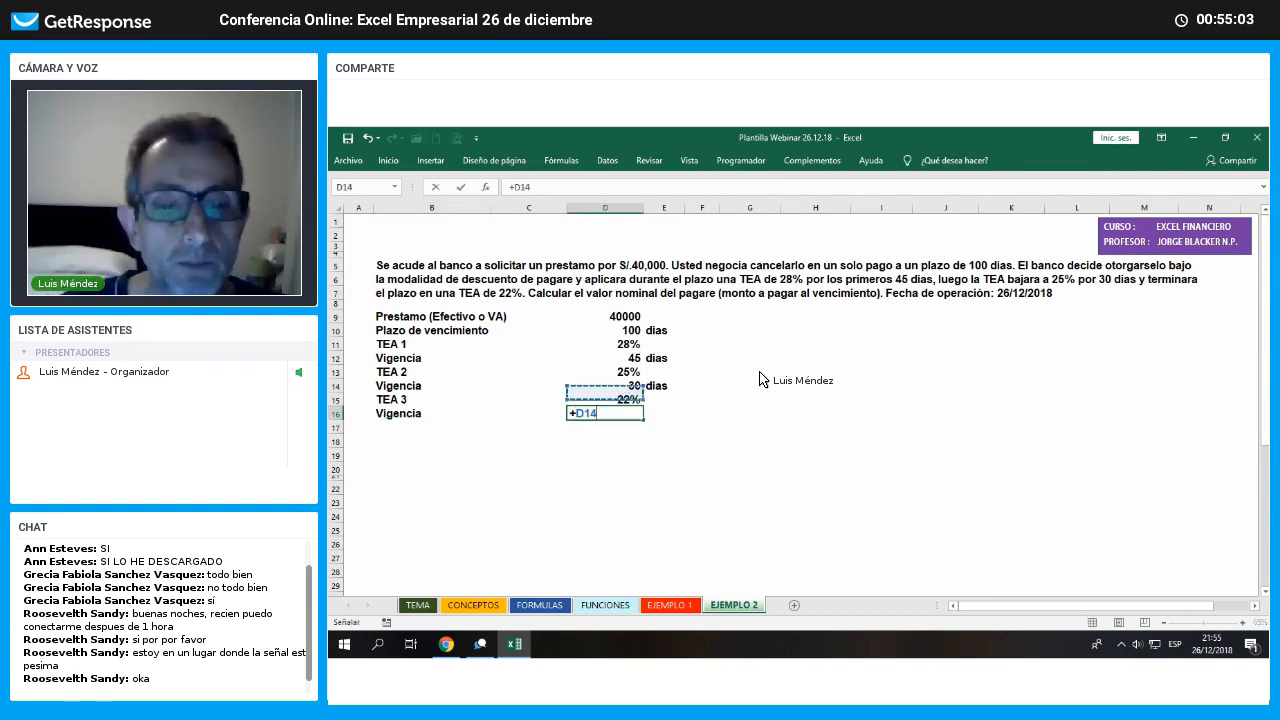
pyautogui.press('Up')
pyautogui.press('Up')
pyautogui.press('Up')
pyautogui.press('Up')
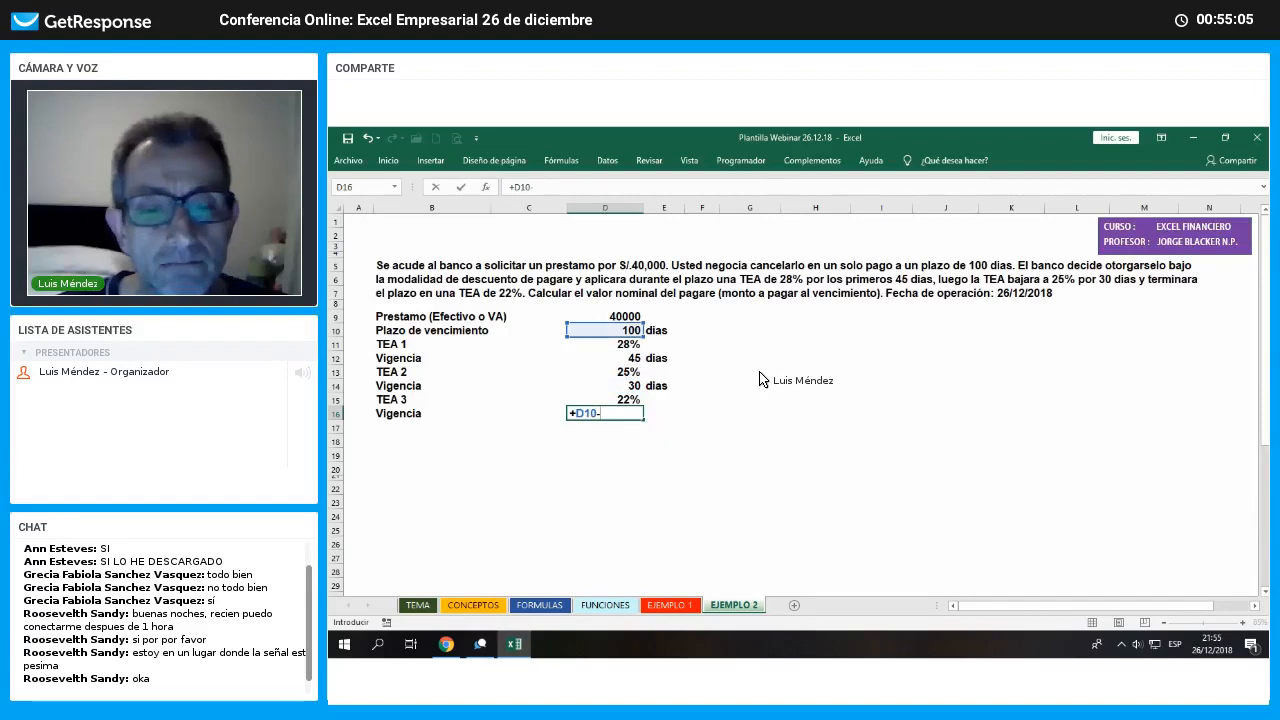
pyautogui.write('-')
pyautogui.press('Up')
pyautogui.press('Up')
pyautogui.press('Up')
pyautogui.press('Up')
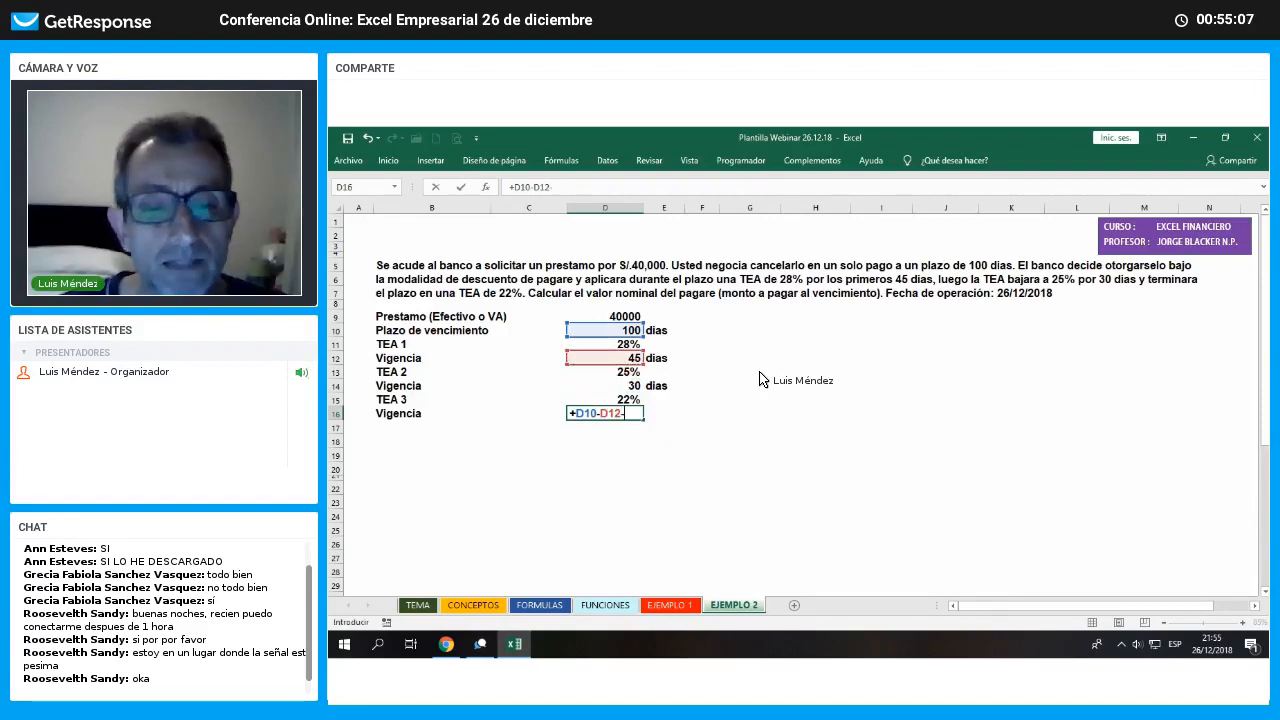
pyautogui.write('-')
pyautogui.press('Up')
pyautogui.press('Up')
pyautogui.press('Return')
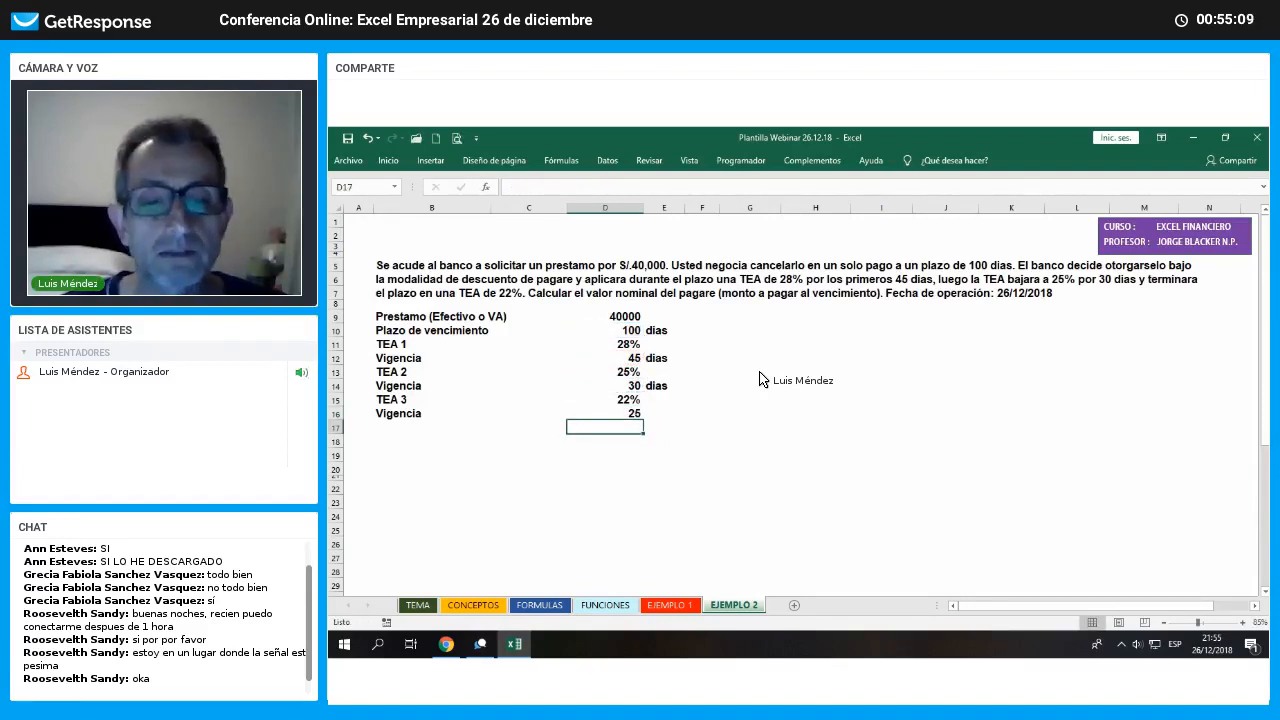
# Add the unit "dias" in E16 beside the third rate's validity
pyautogui.press('Up')
pyautogui.press('Right')
pyautogui.write('dias')
pyautogui.press('Return')
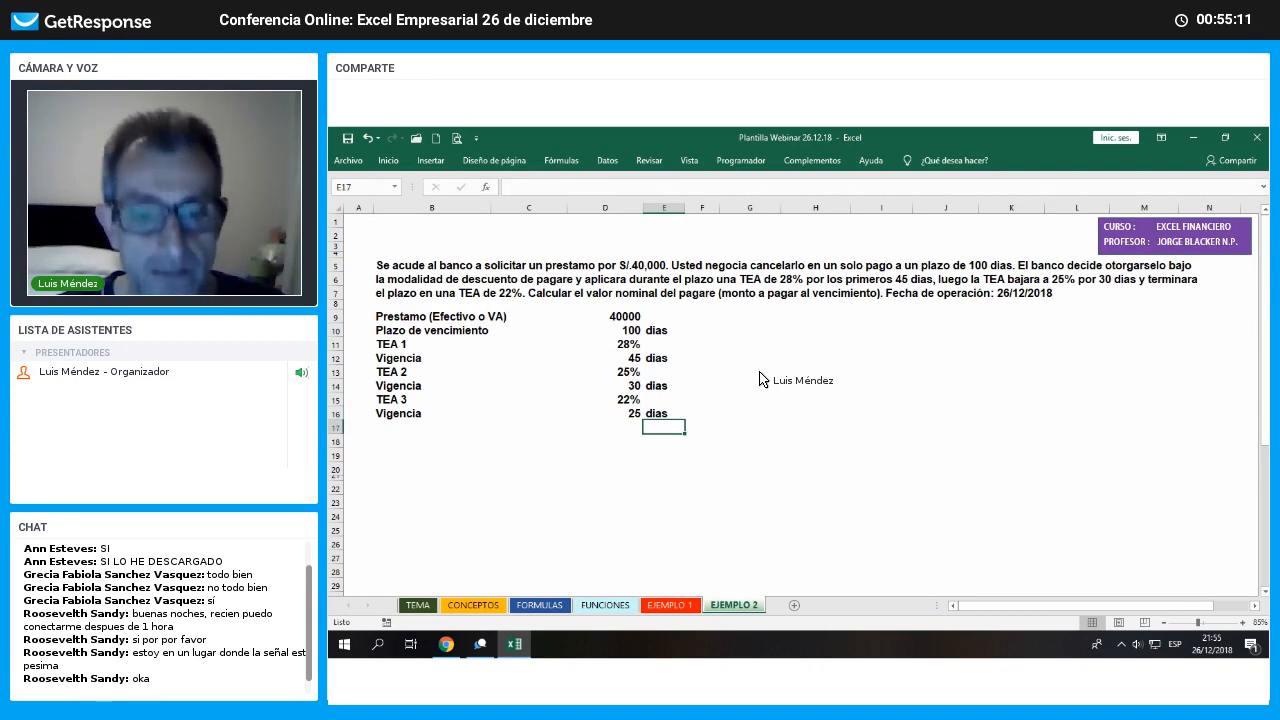
# Add the operation date in row 17, with the label "Fecha de operación" in B17 and 26/12/2018 in D17
pyautogui.press('Down')
pyautogui.press('Left')
pyautogui.press('Left')
pyautogui.press('Left')
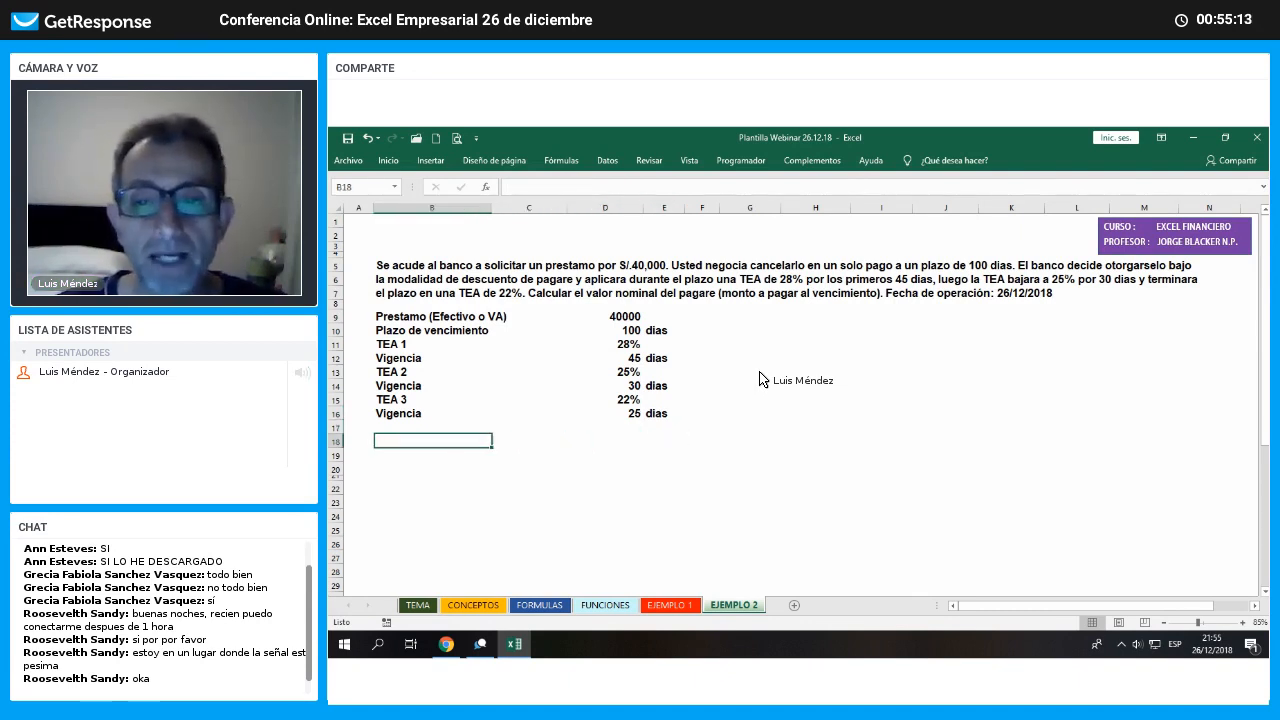
pyautogui.press('Up')
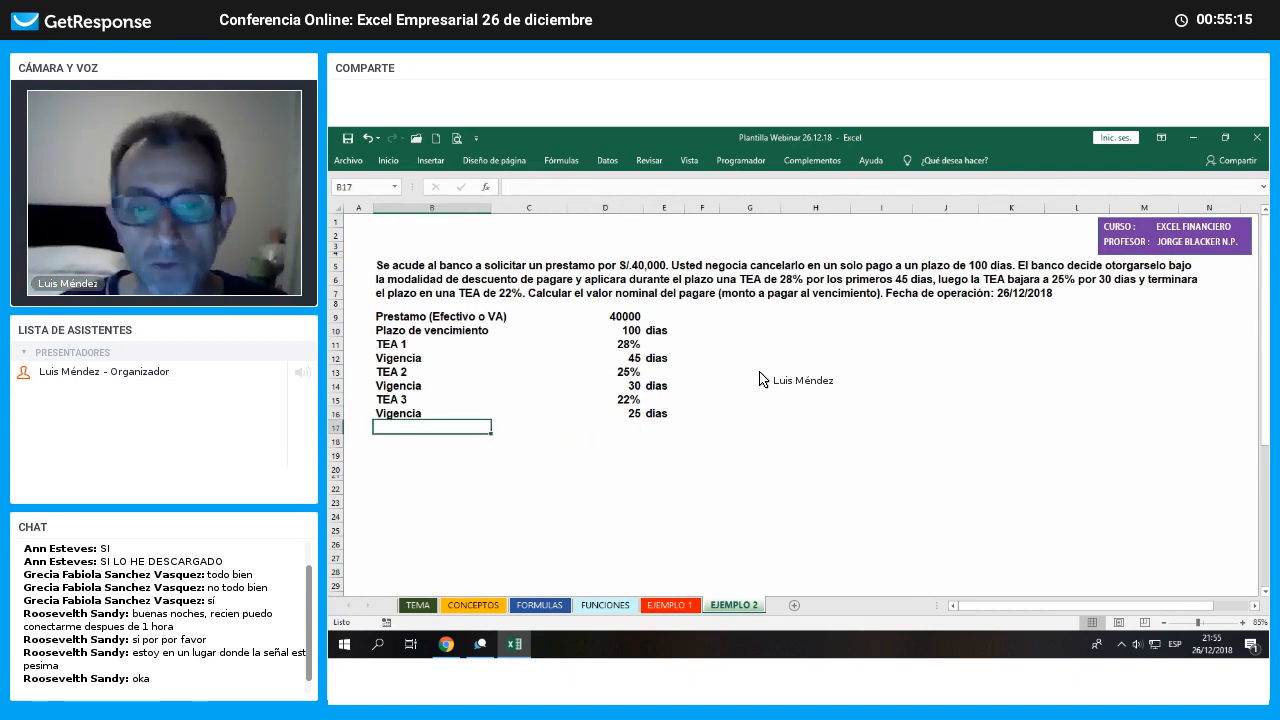
pyautogui.write('Fecha de operaci')
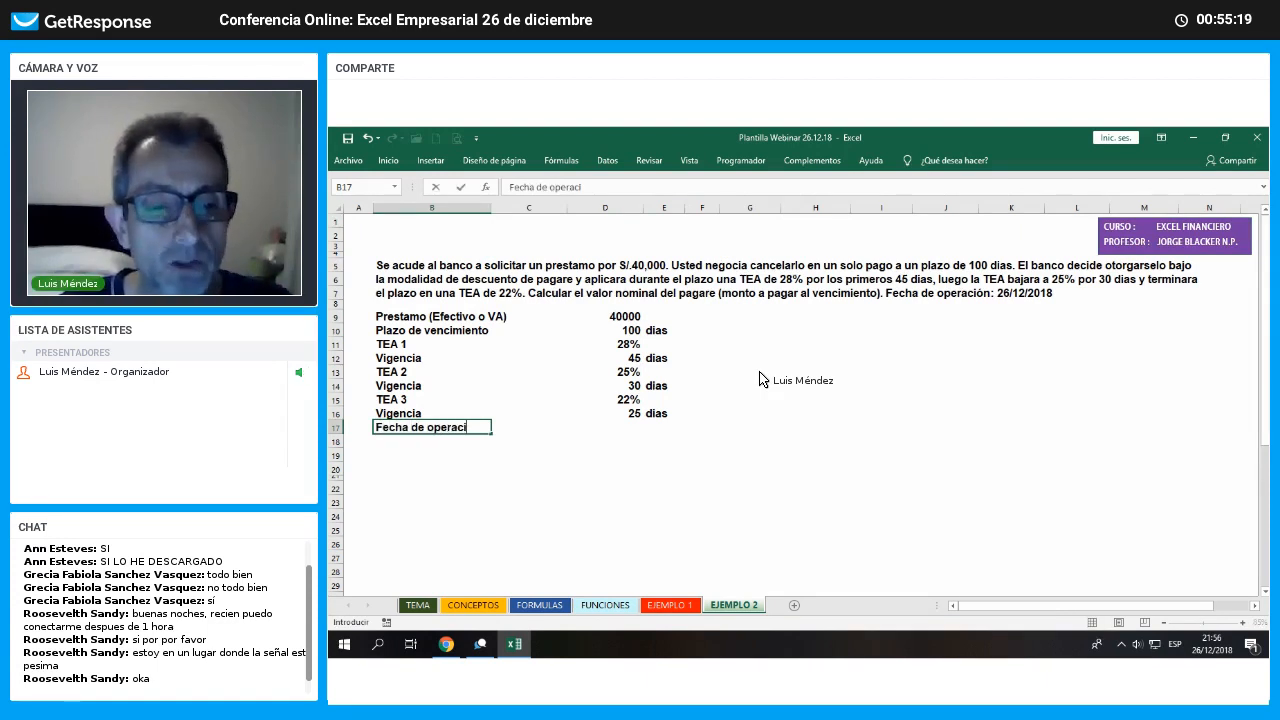
pyautogui.write('ón')
pyautogui.press('Right')
pyautogui.press('Right')
pyautogui.write('26')
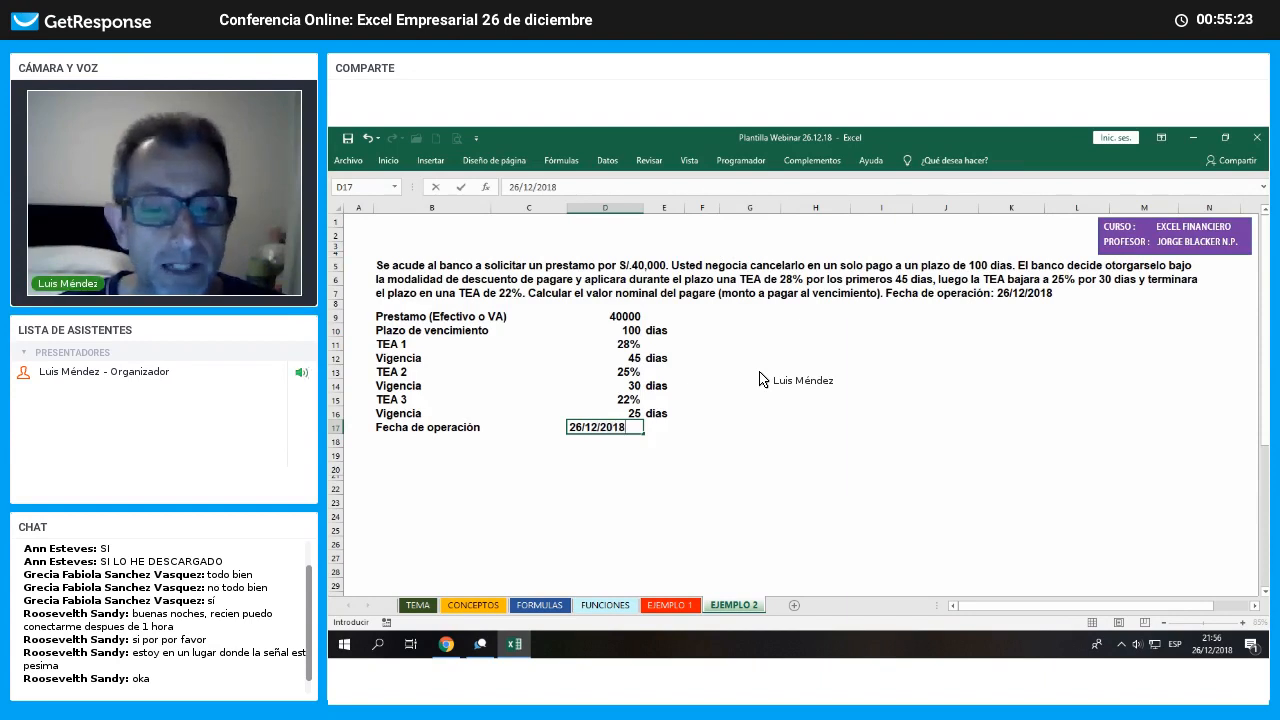
pyautogui.write('/12/2018')
pyautogui.press('Return')
# Enter the label "Fecha de vencimiento" in B18
pyautogui.press('Left')
pyautogui.press('Left')
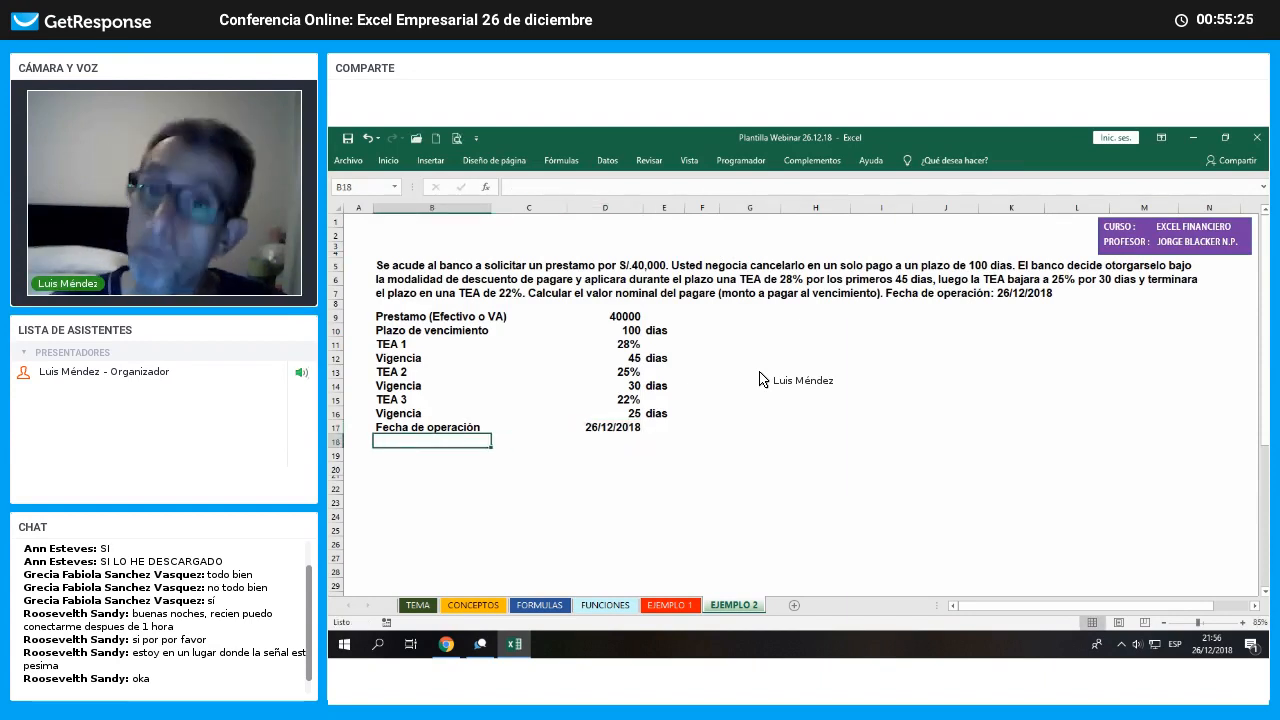
pyautogui.write('Fecha ')
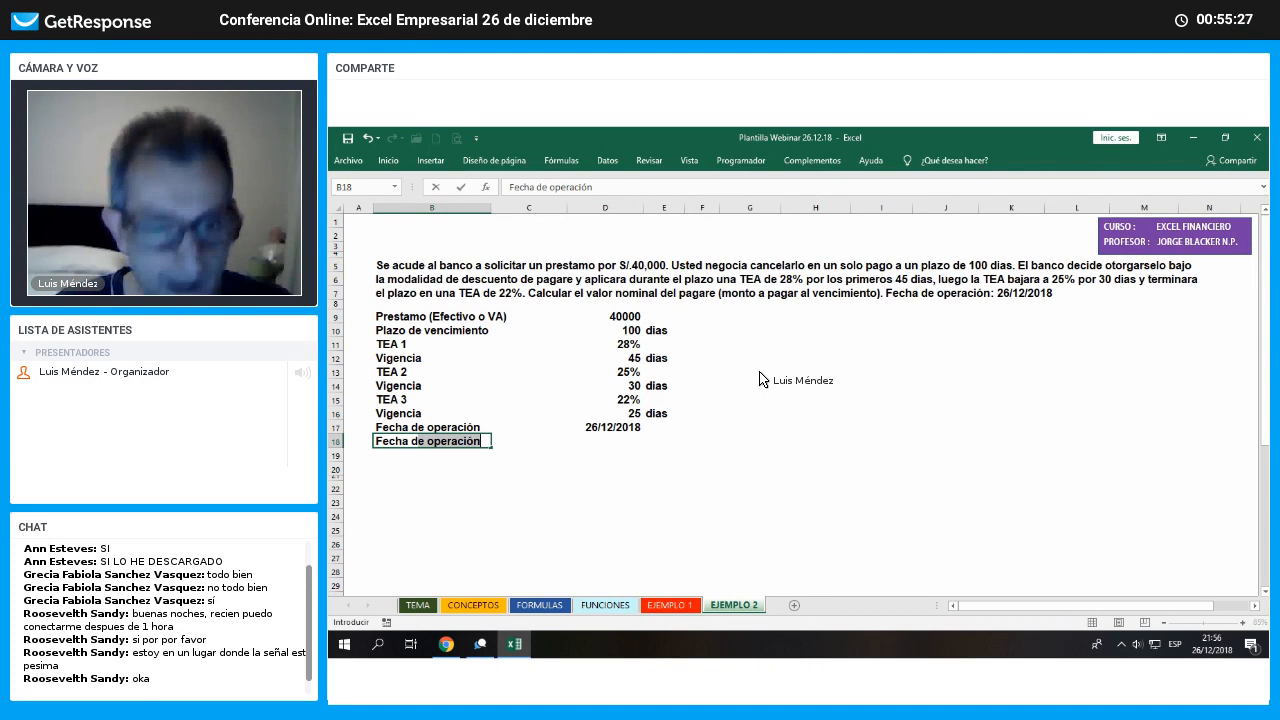
pyautogui.write('de vencimien')
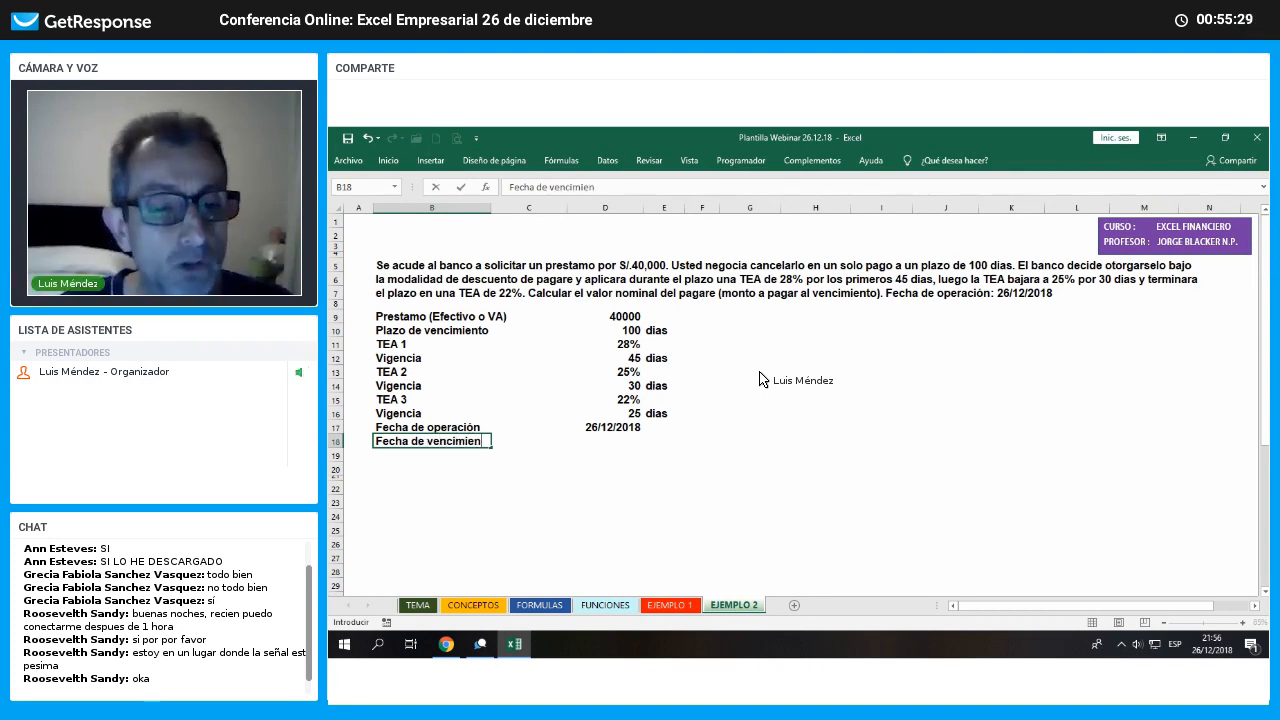
pyautogui.write('to')
# Calculate the due date in D18 by adding the term to the operation date with the formula +D17+D10
pyautogui.press('Right')
pyautogui.press('Right')
pyautogui.write('+')
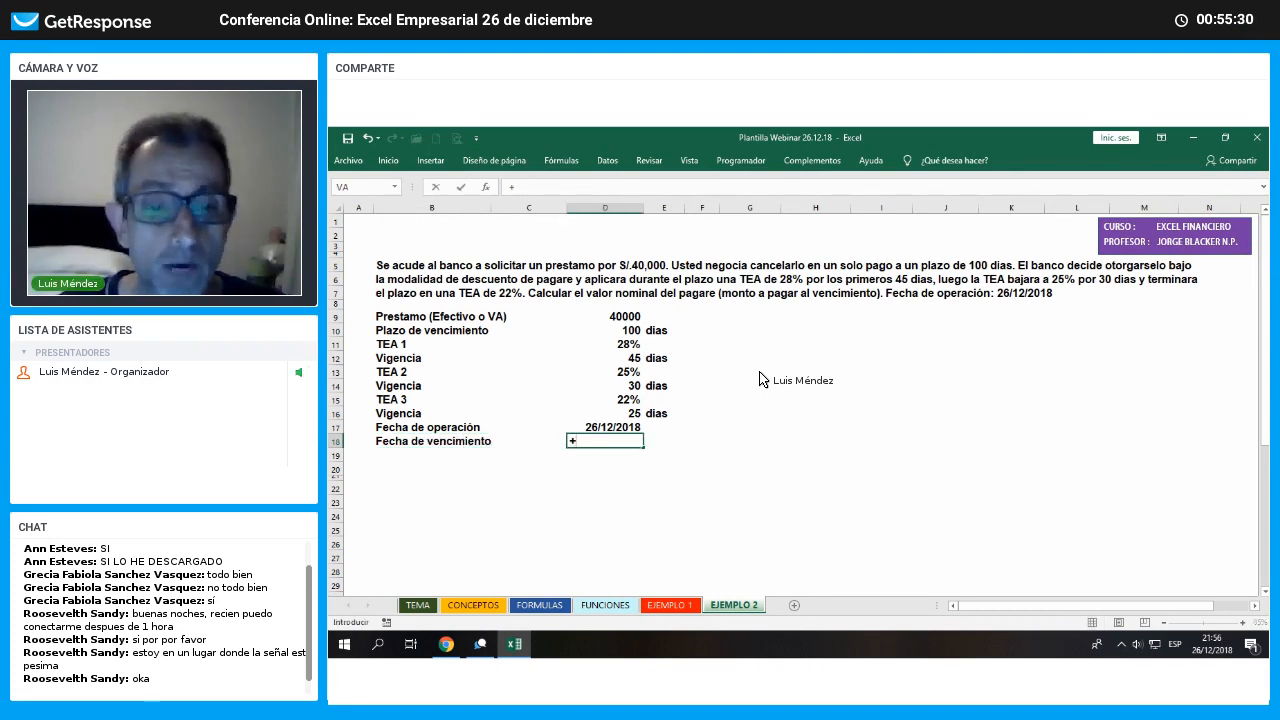
pyautogui.press('Up')
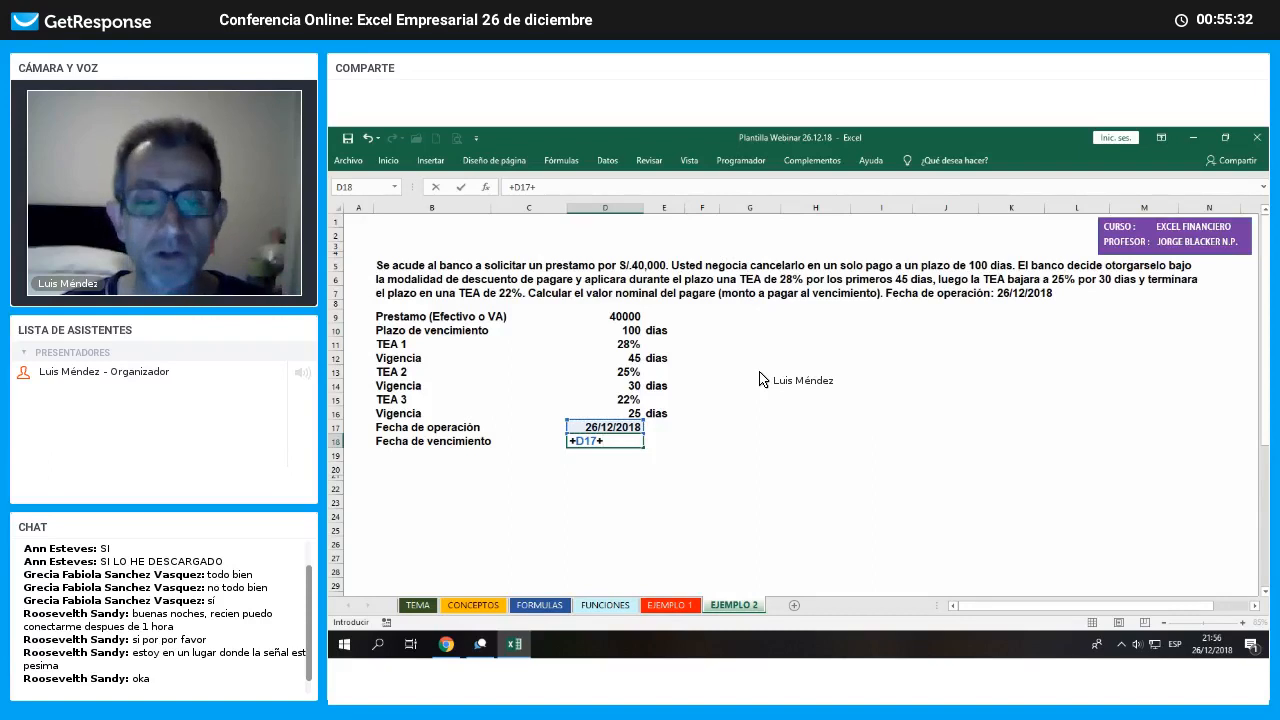
pyautogui.write('+')
pyautogui.press('Up')
pyautogui.press('Up')
pyautogui.press('Up')
pyautogui.press('Up')
pyautogui.press('Up')
pyautogui.press('Up')
pyautogui.press('Up')
pyautogui.press('Up')
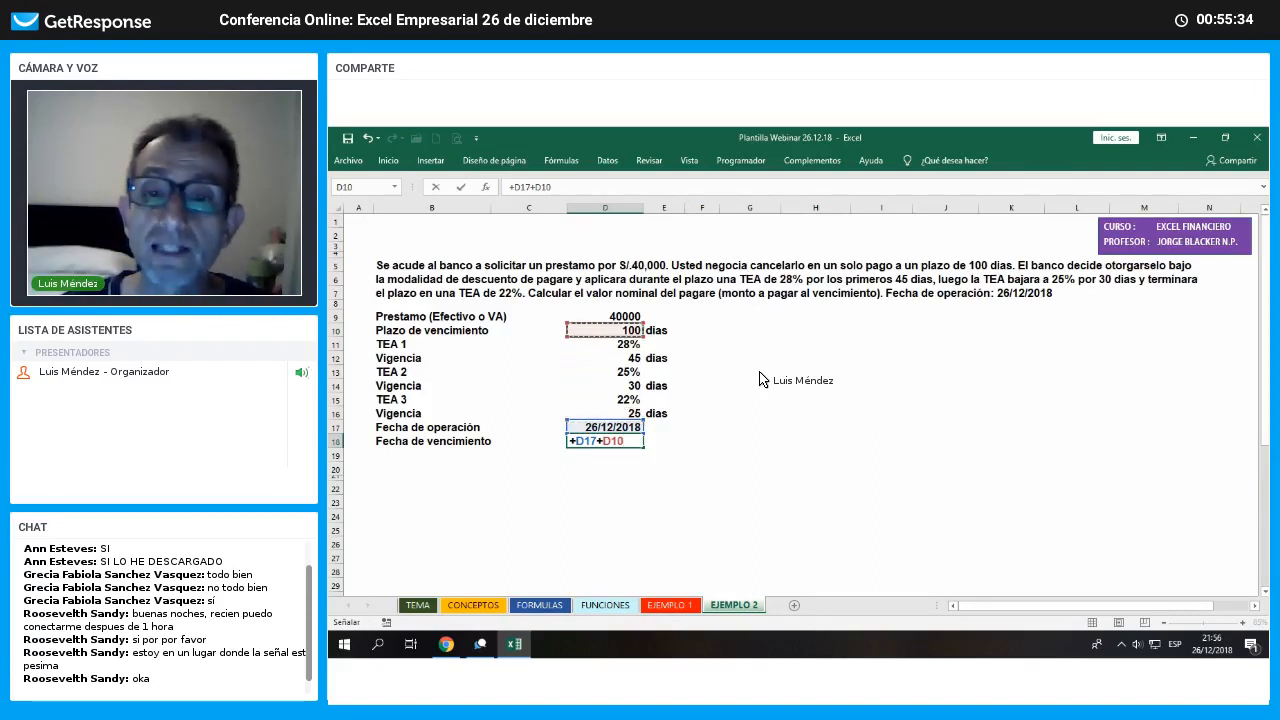
pyautogui.press('Return')
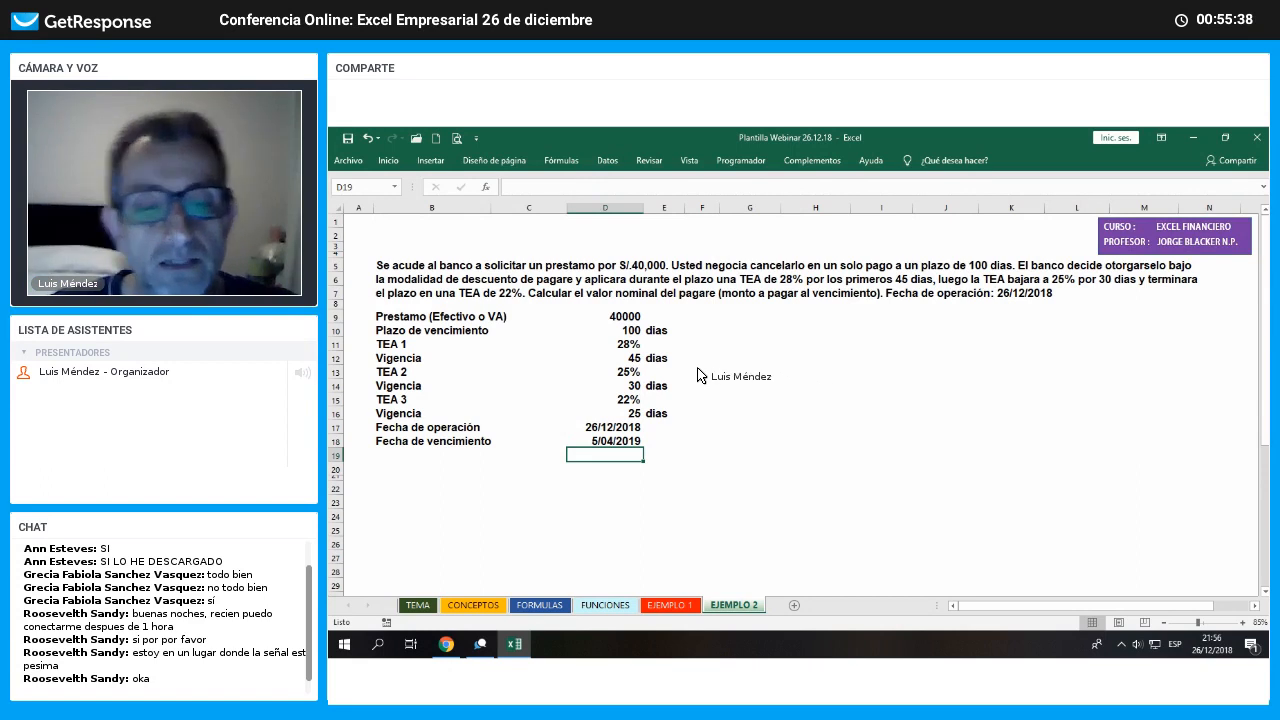
# Format the loan amount in D9 with a thousands separator and two decimals
pyautogui.click(630, 317)
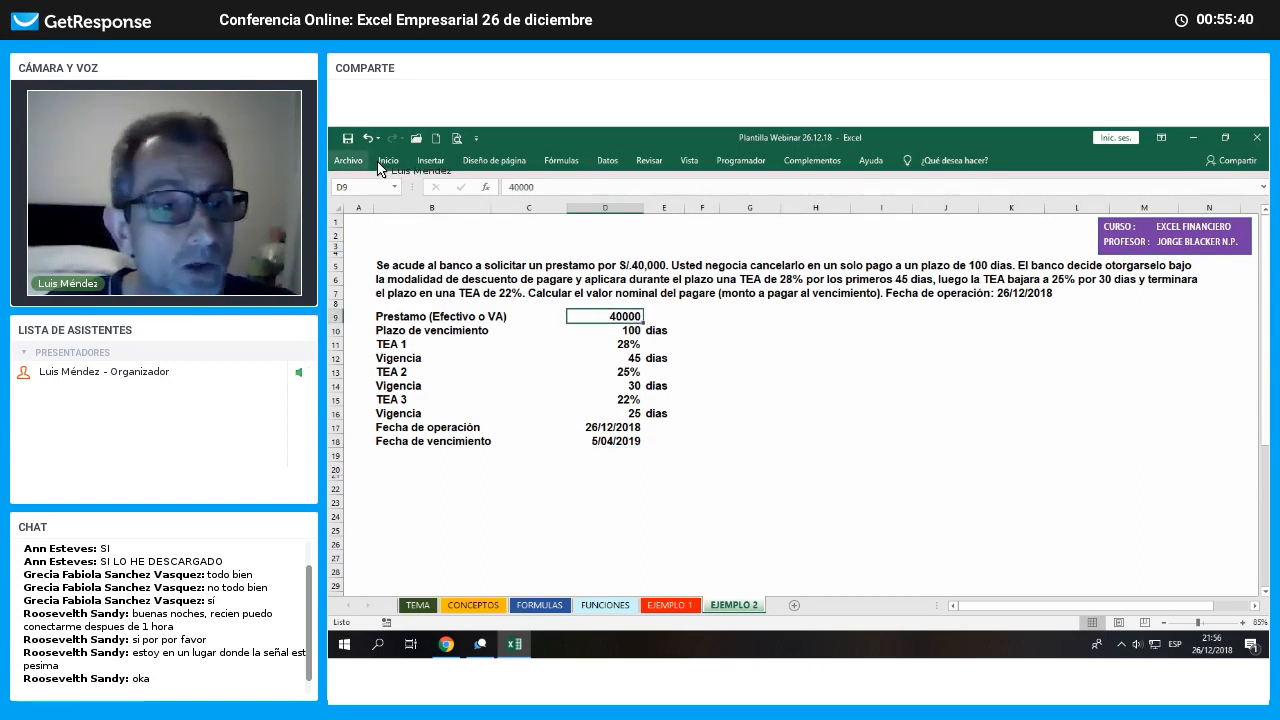
pyautogui.click(790, 212)
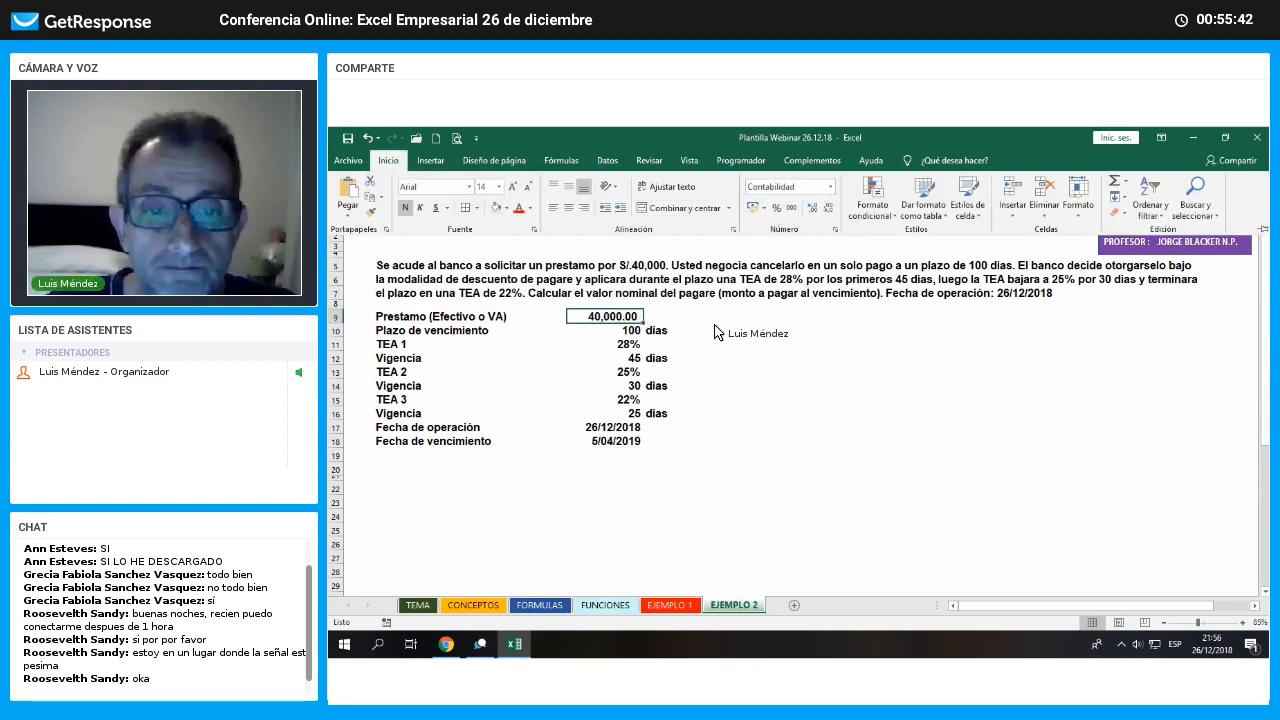
# Format the label block B9:C18 with an increased indent, a light green fill and a thick outside border
pyautogui.moveTo(400, 316); pyautogui.dragTo(540, 441)
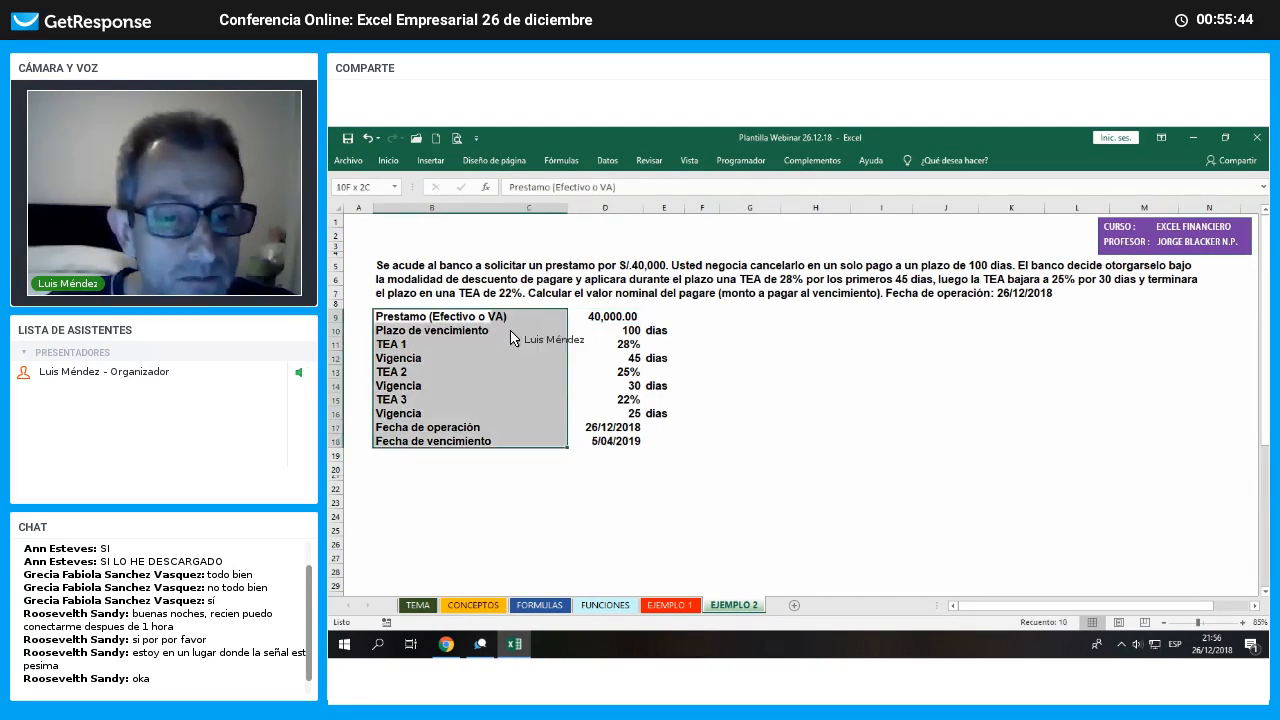
pyautogui.click(388, 161)
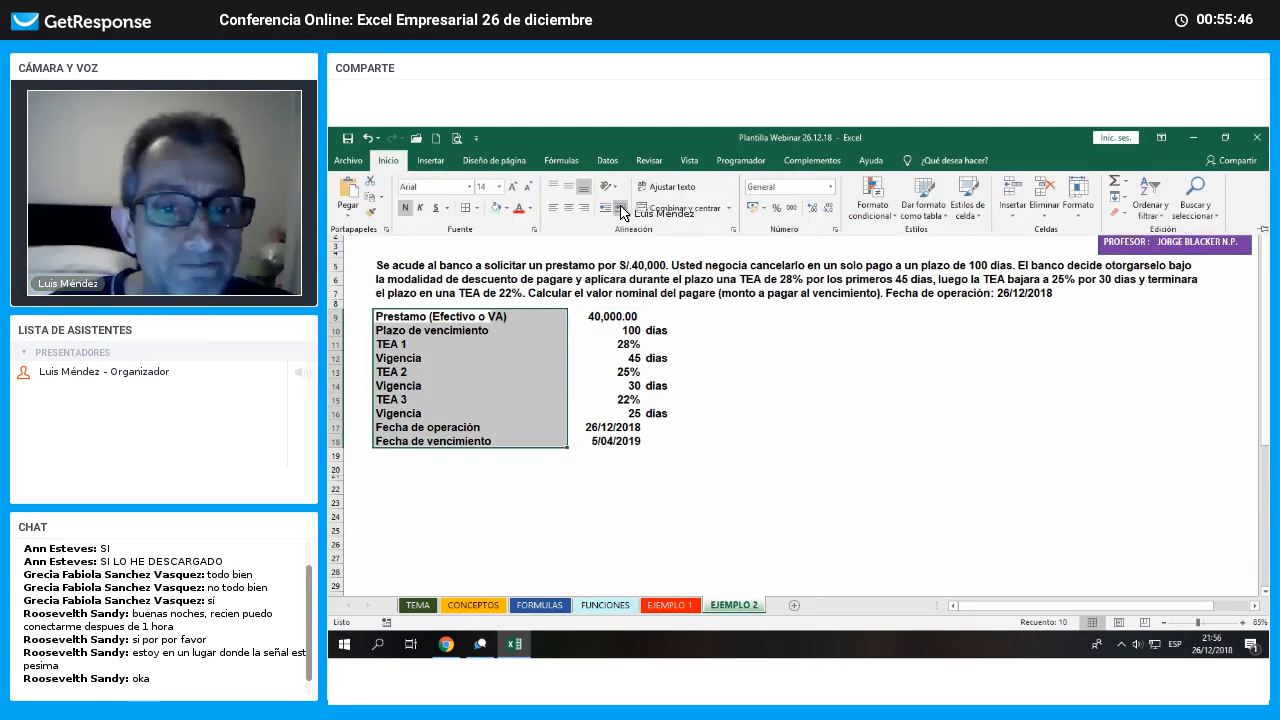
pyautogui.click(620, 207)
pyautogui.click(506, 208)
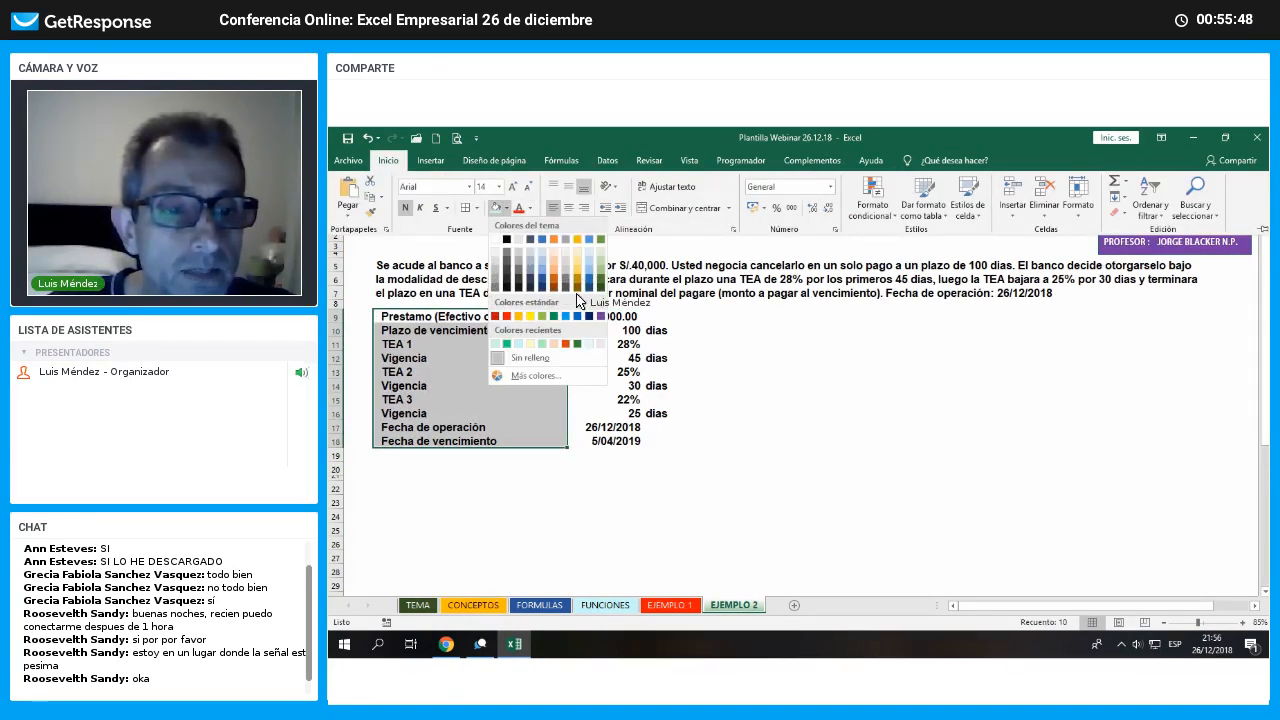
pyautogui.click(546, 346)
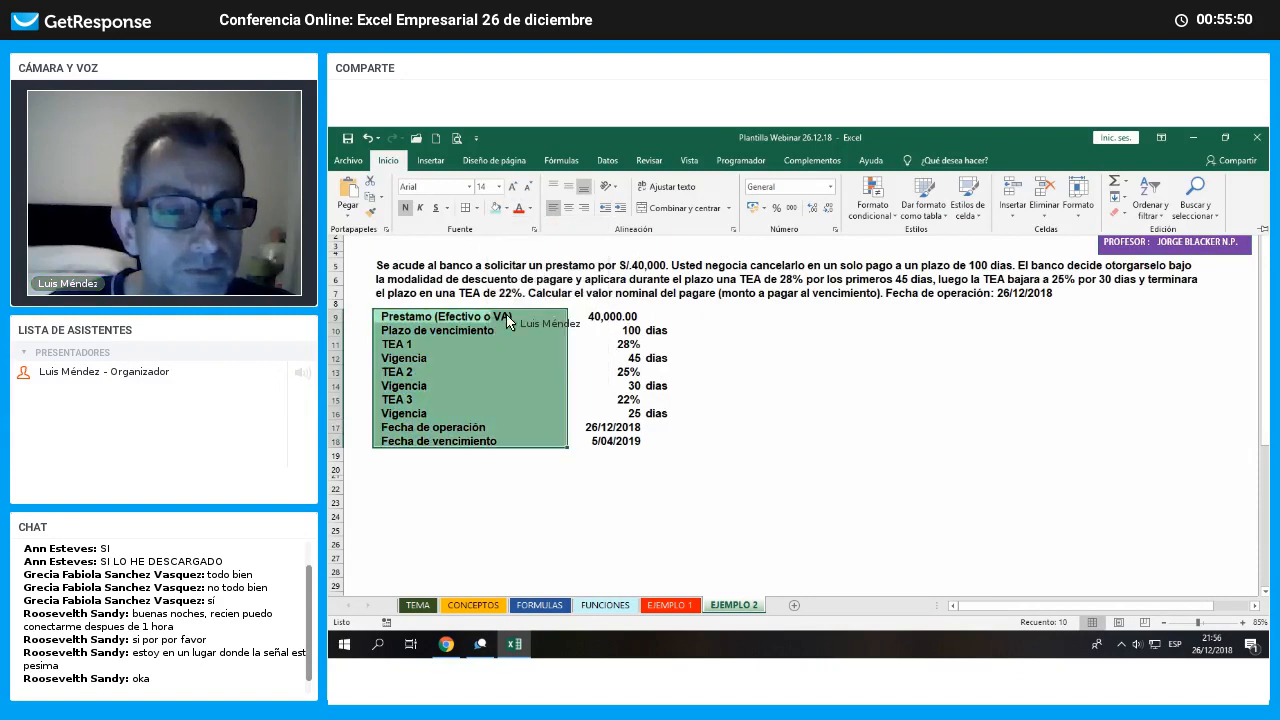
pyautogui.click(477, 208)
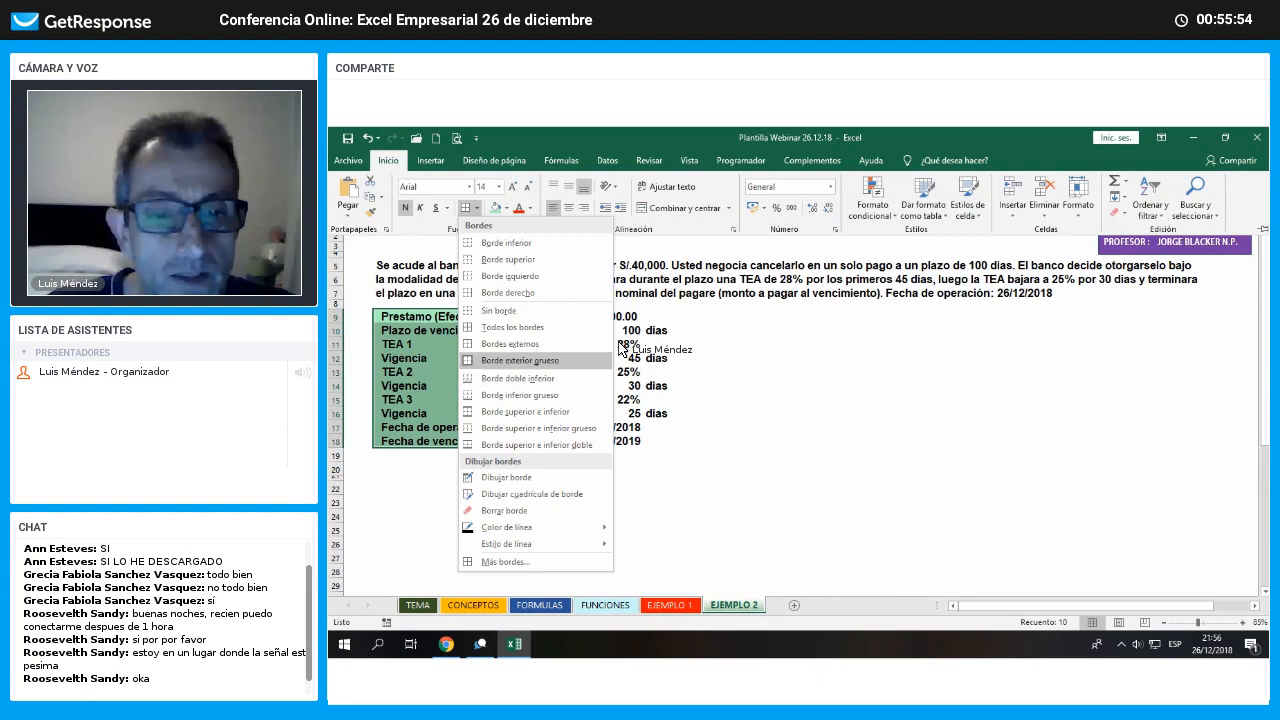
pyautogui.click(520, 360)
# Give the value cells D9:D18 a light yellow fill and an outside border
pyautogui.moveTo(612, 316); pyautogui.dragTo(620, 443)
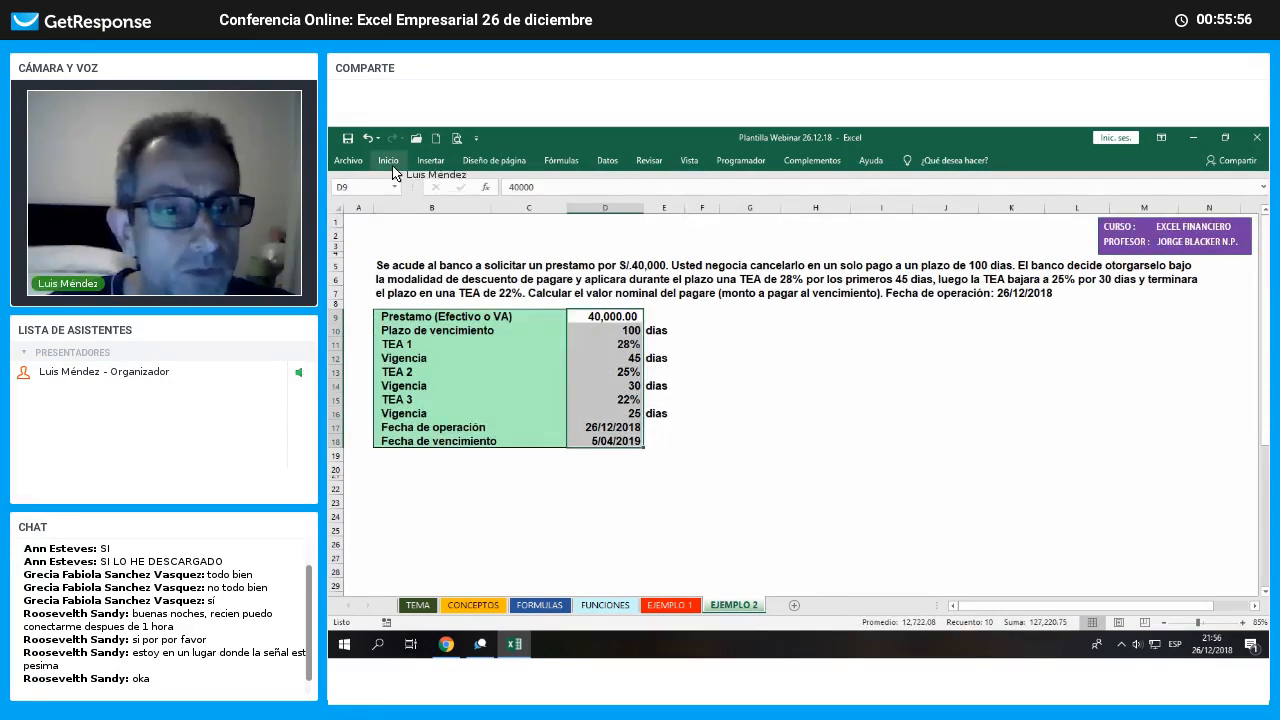
pyautogui.click(508, 209)
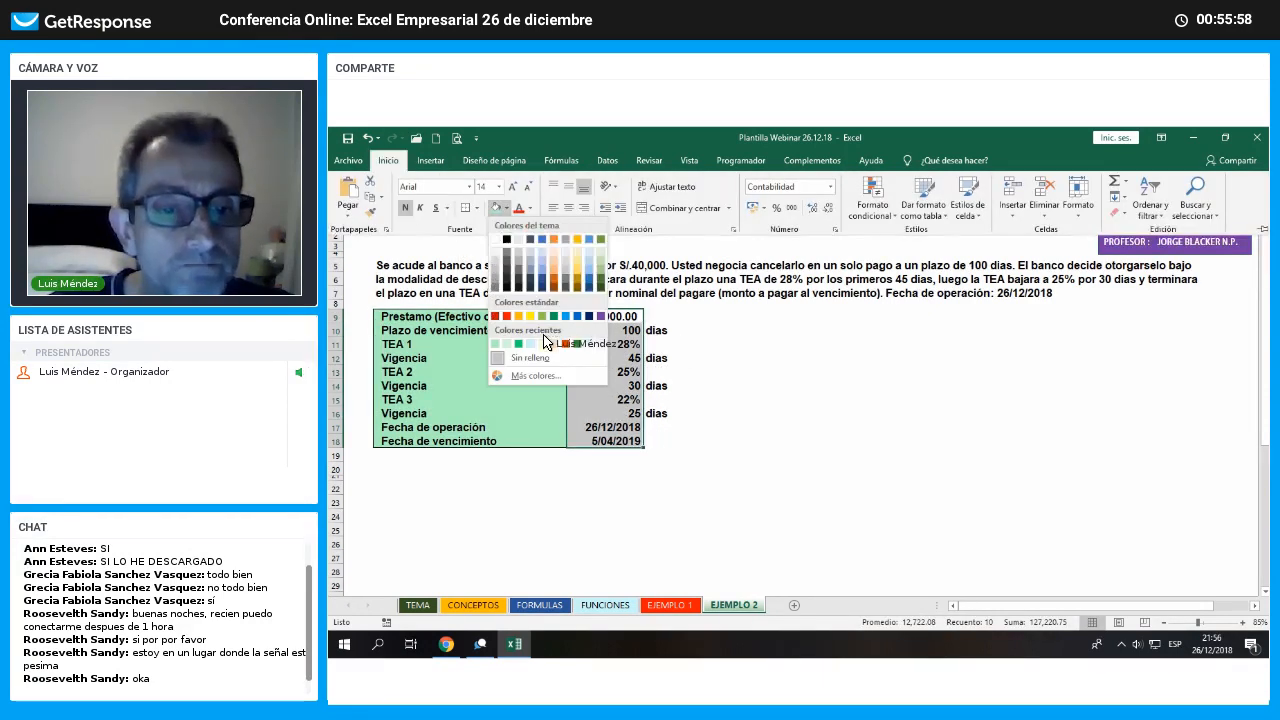
pyautogui.click(541, 345)
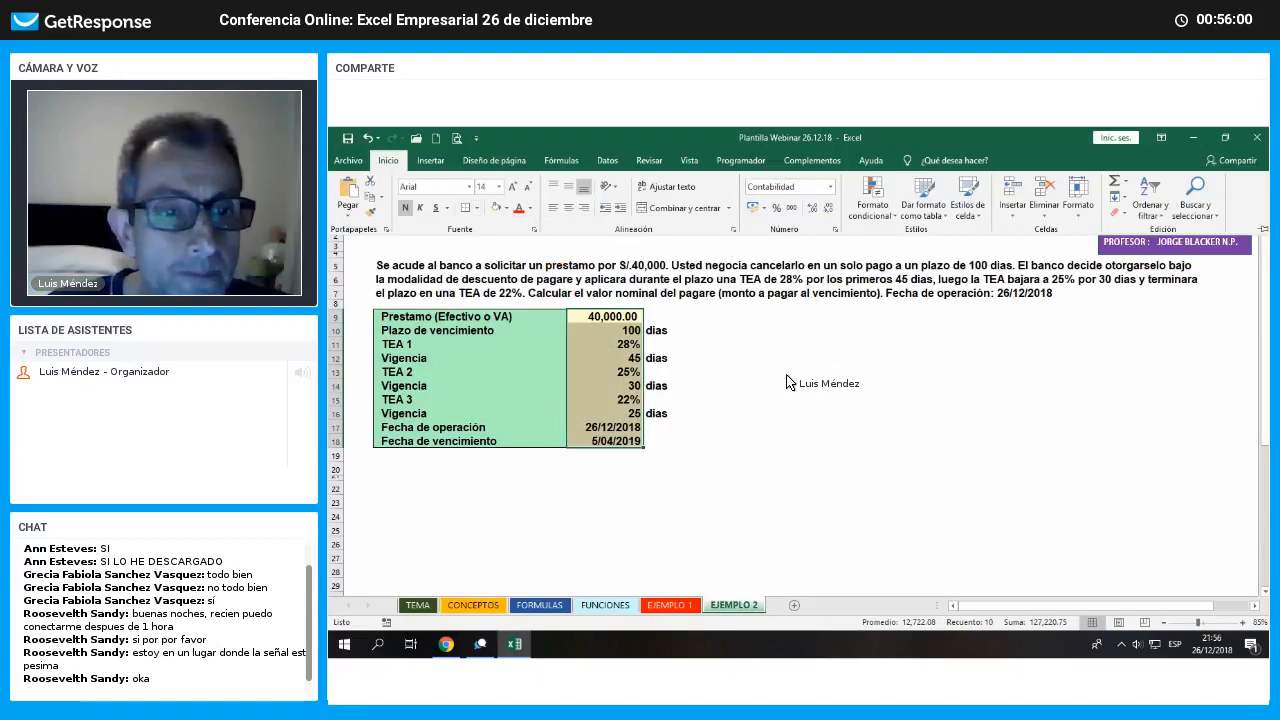
pyautogui.click(829, 401)
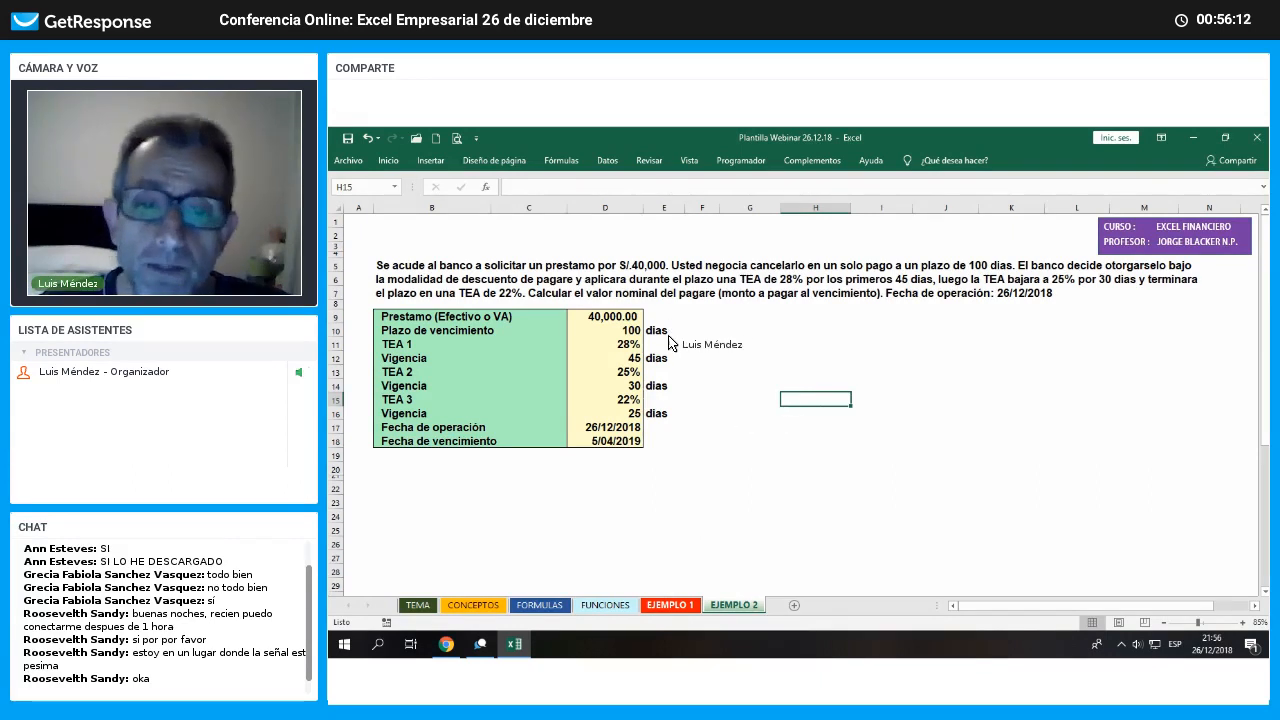
# Copy the operation diagram range F8:M16 from the EJEMPLO 1 sheet
pyautogui.hotkey('ctrl', 'pageup')
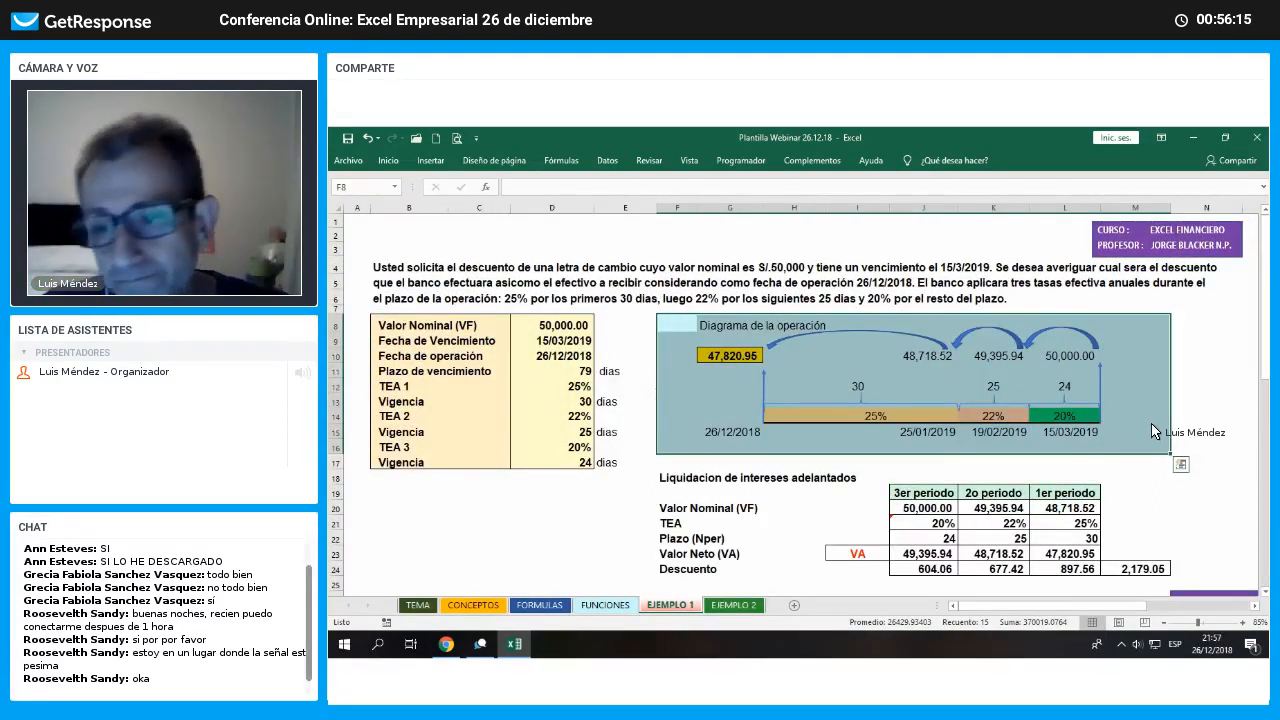
pyautogui.rightClick(1058, 378)
pyautogui.click(1056, 375)
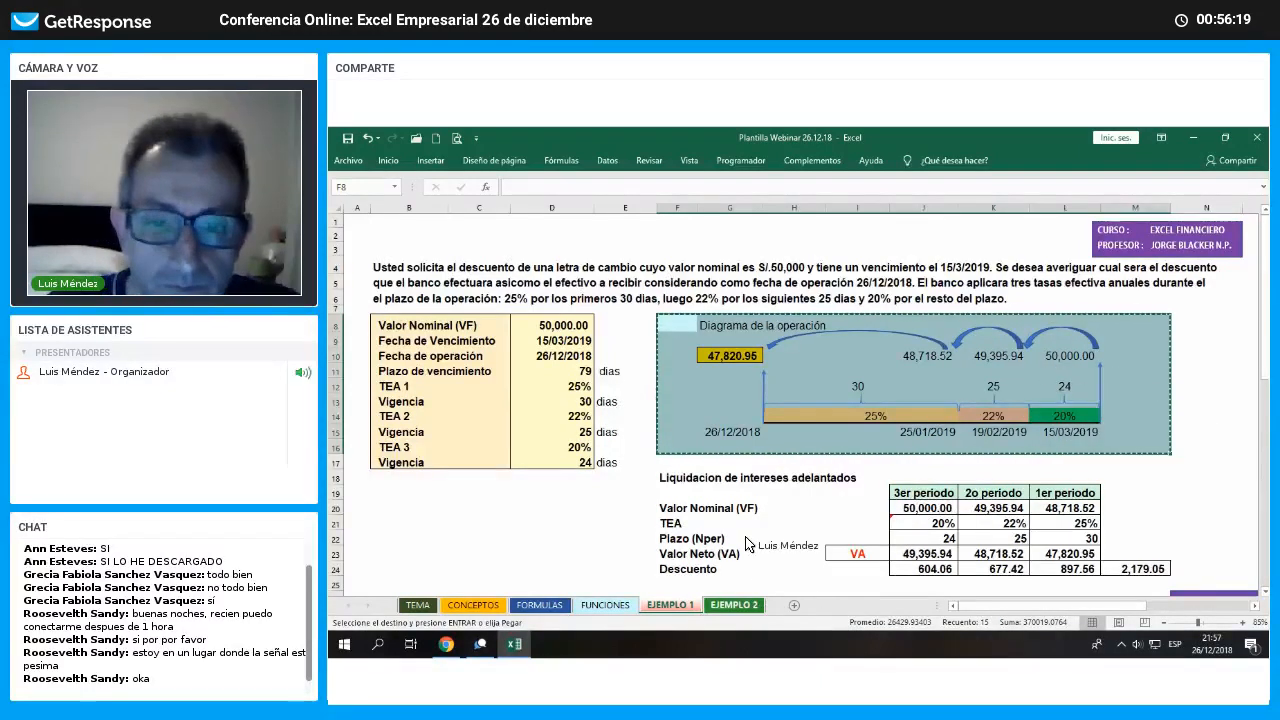
# Paste the operation diagram at G9 on the EJEMPLO 2 sheet and move its bottom row G17:N17 down to row 20
pyautogui.click(734, 605)
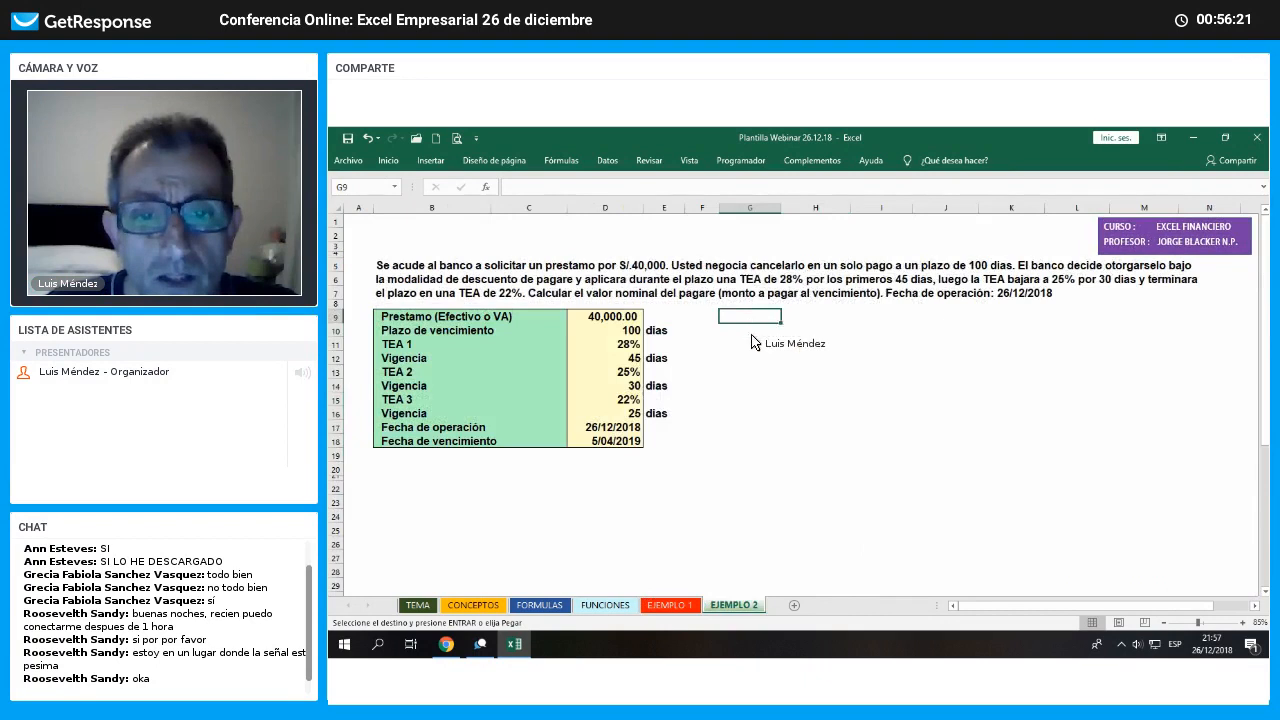
pyautogui.rightClick(748, 315)
pyautogui.click(774, 376)
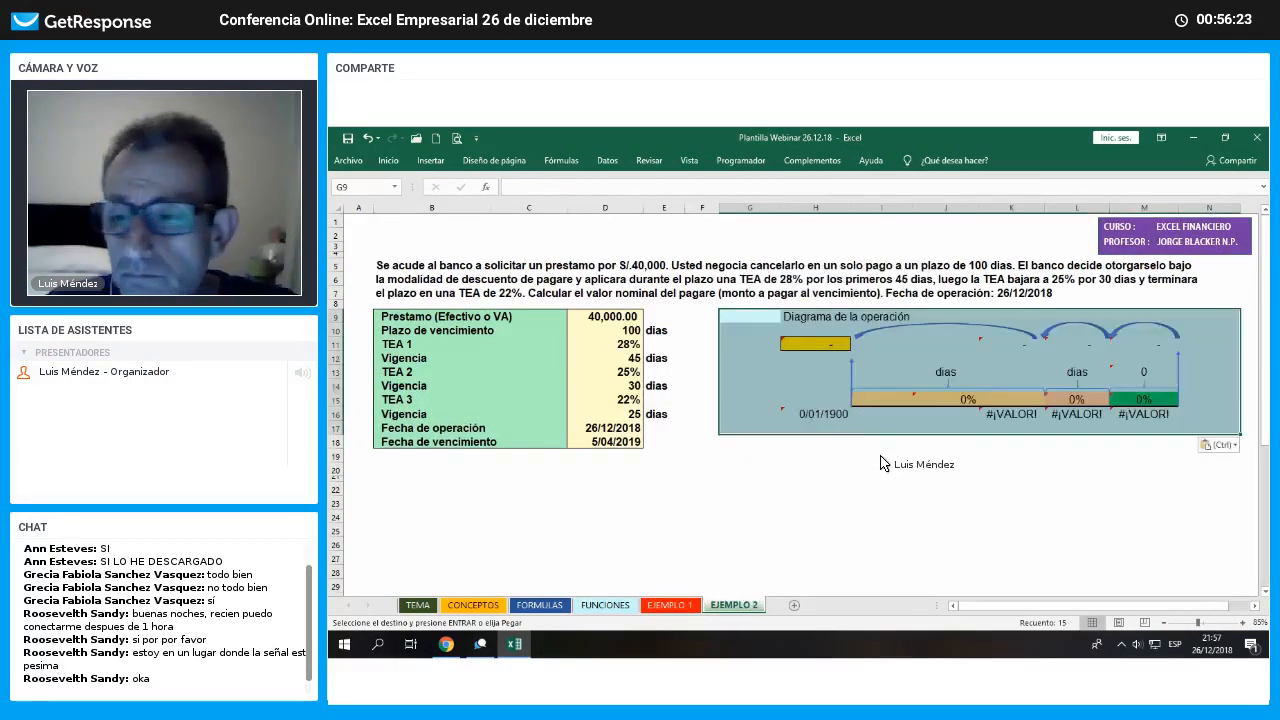
pyautogui.click(881, 501)
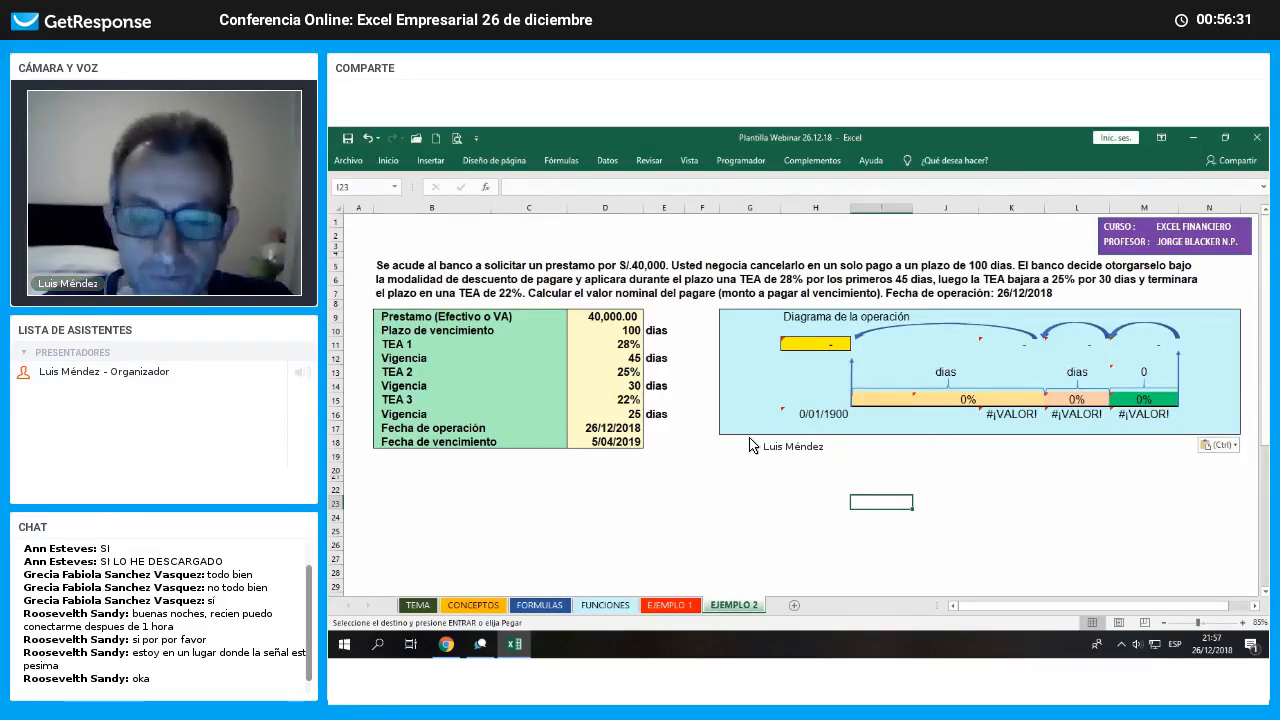
pyautogui.moveTo(731, 432); pyautogui.dragTo(1125, 478)
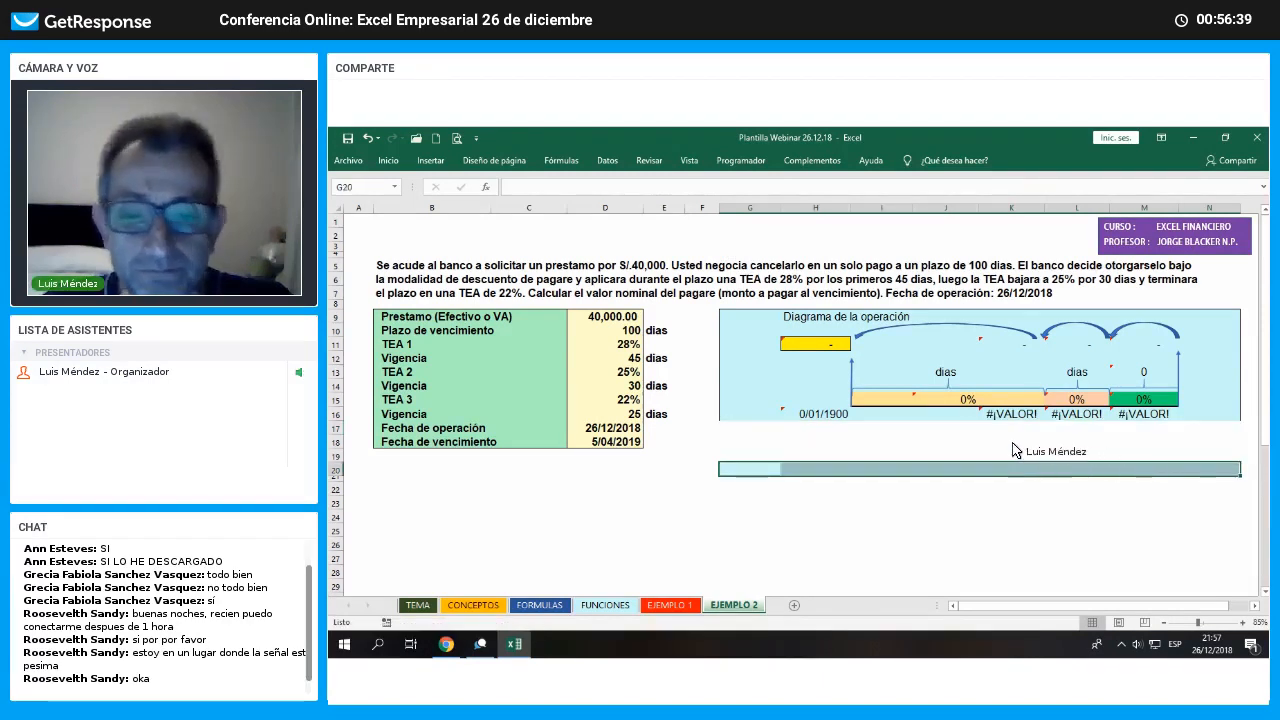
pyautogui.click(810, 455)
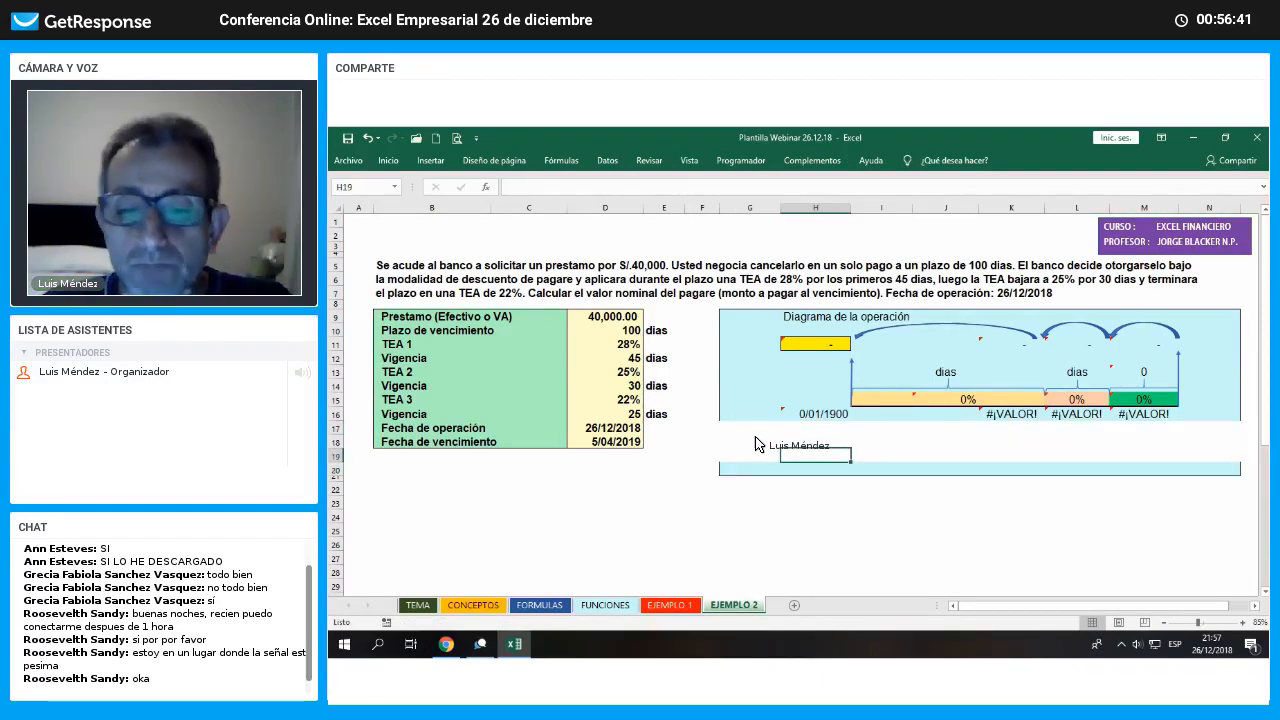
# Delete the diagram's left vertical arrow and three curved arrows, and clear the amount cells in row 11, including the yellow cell H11
pyautogui.click(848, 362)
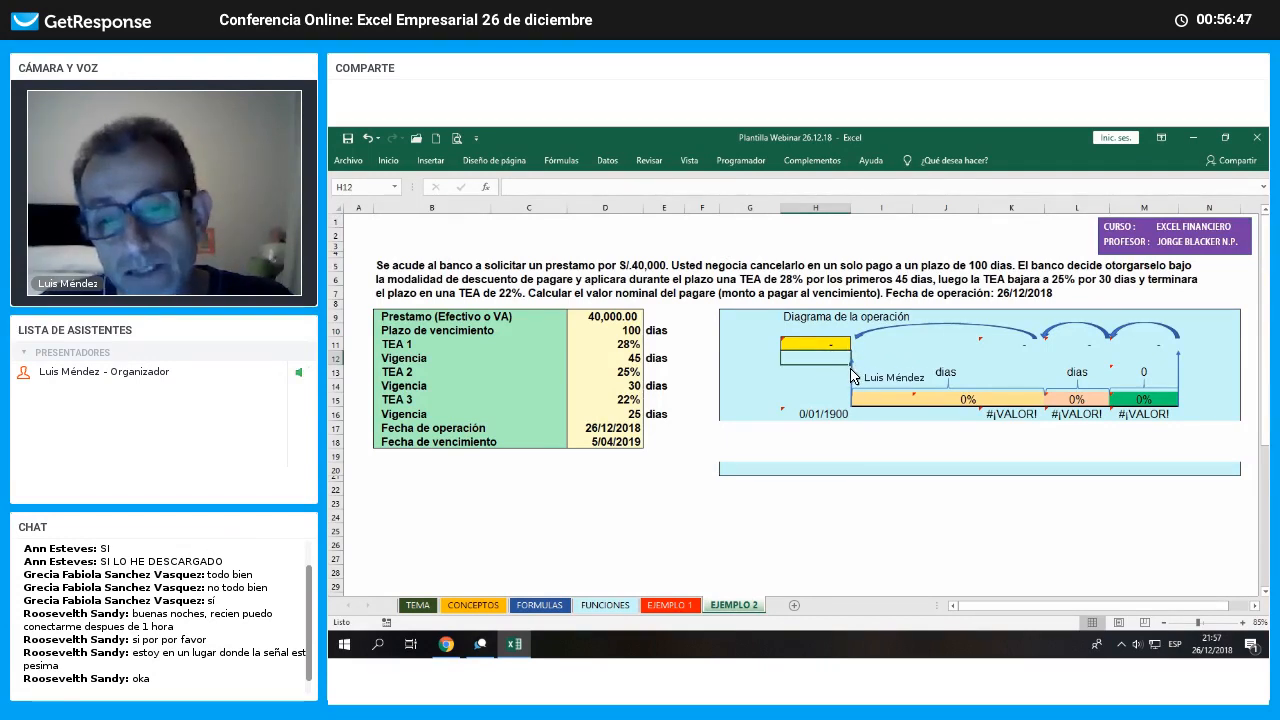
pyautogui.click(851, 375)
pyautogui.press('Delete')
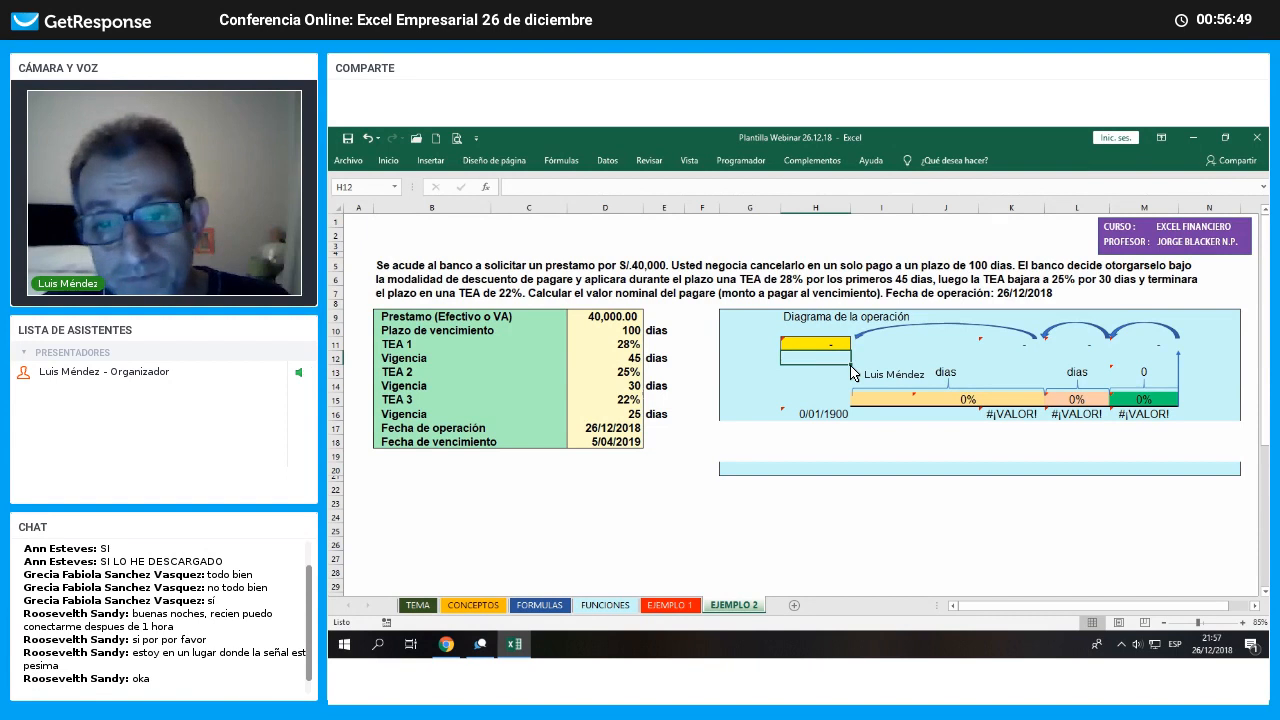
pyautogui.click(953, 331)
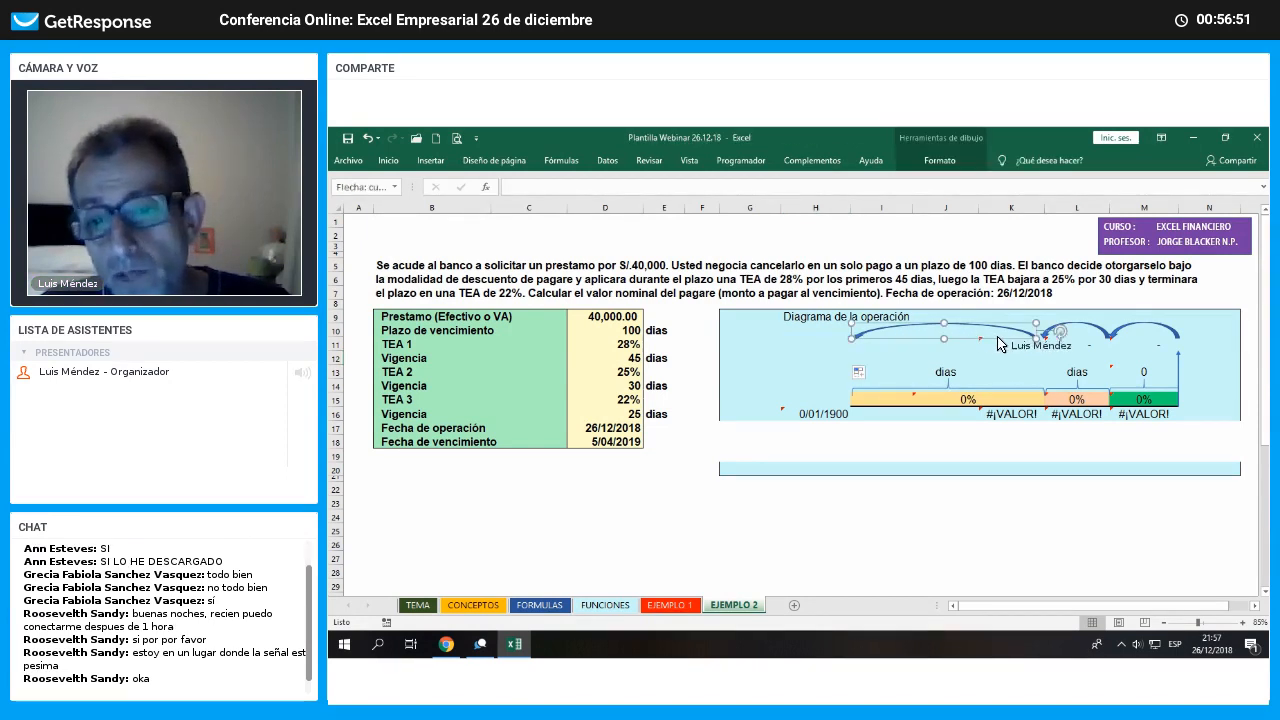
pyautogui.press('Delete')
pyautogui.click(1094, 332)
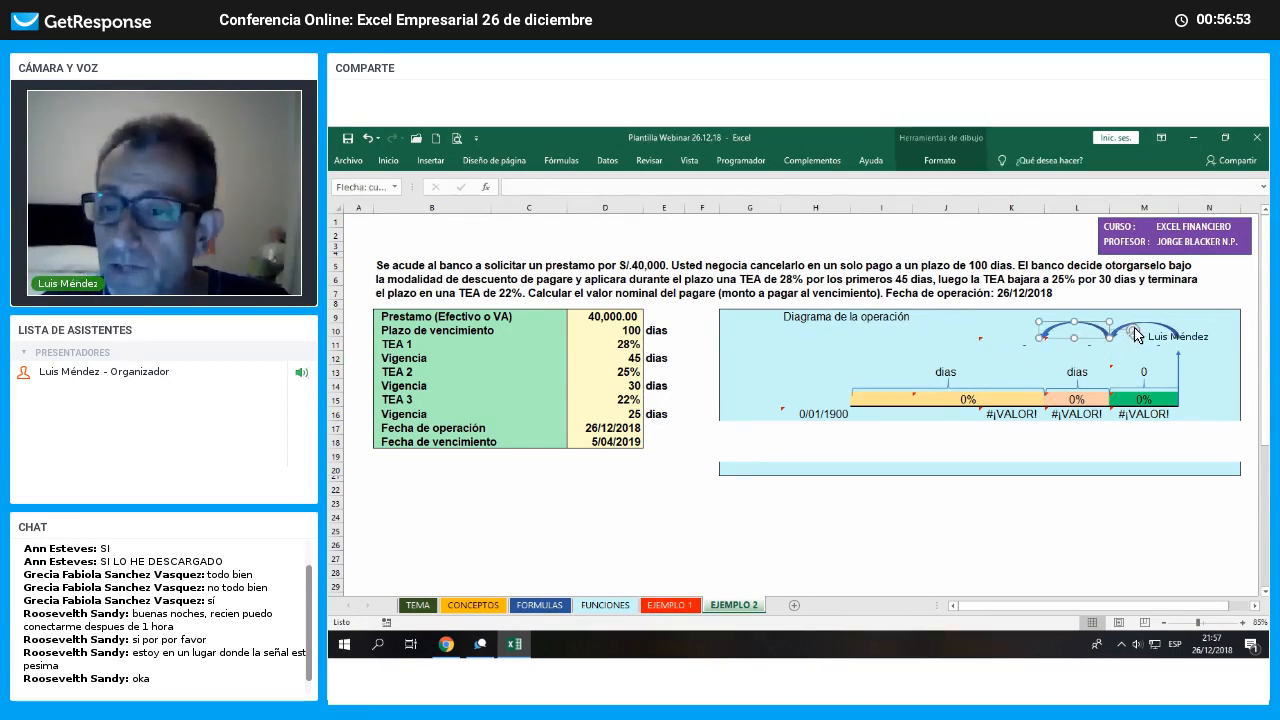
pyautogui.press('Delete')
pyautogui.click(1150, 330)
pyautogui.press('Delete')
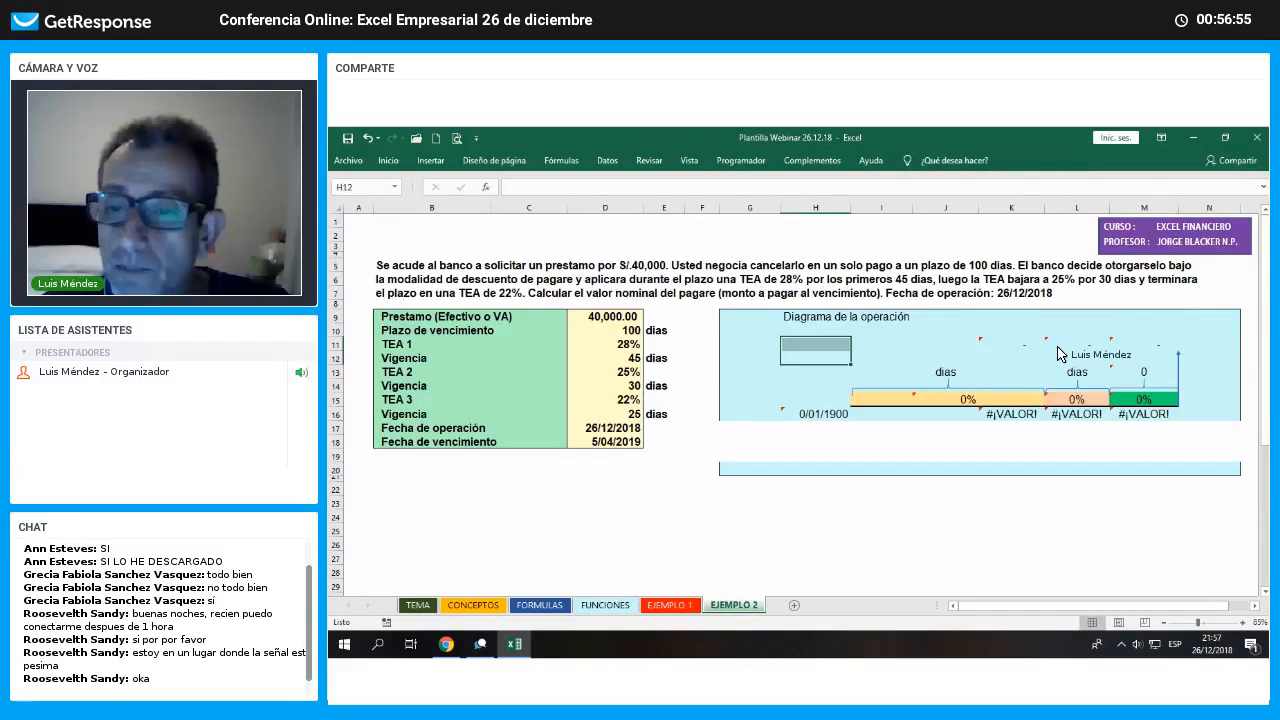
pyautogui.click(1140, 343)
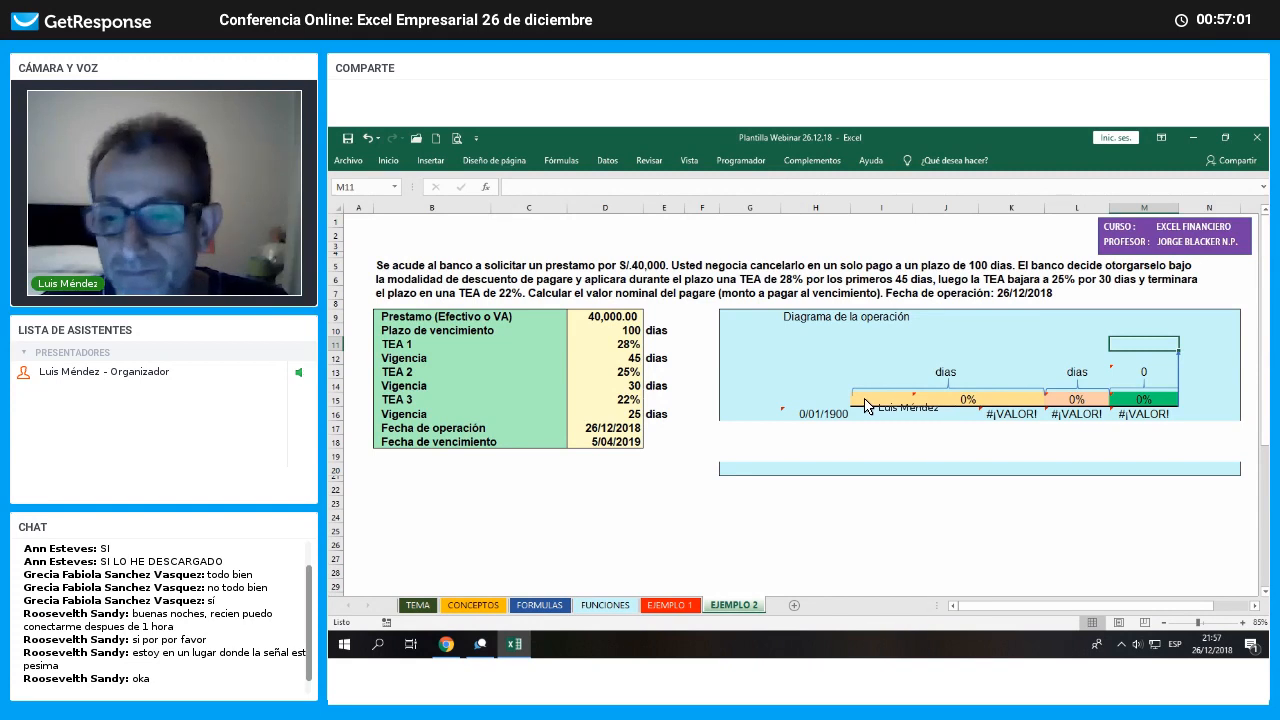
# Move the days and rates bar down to I15:M17, replacing the existing cells, and extend the light blue row I12:M12 down to row 14
pyautogui.moveTo(865, 400); pyautogui.dragTo(1015, 400)
pyautogui.moveTo(867, 375); pyautogui.dragTo(1130, 425)
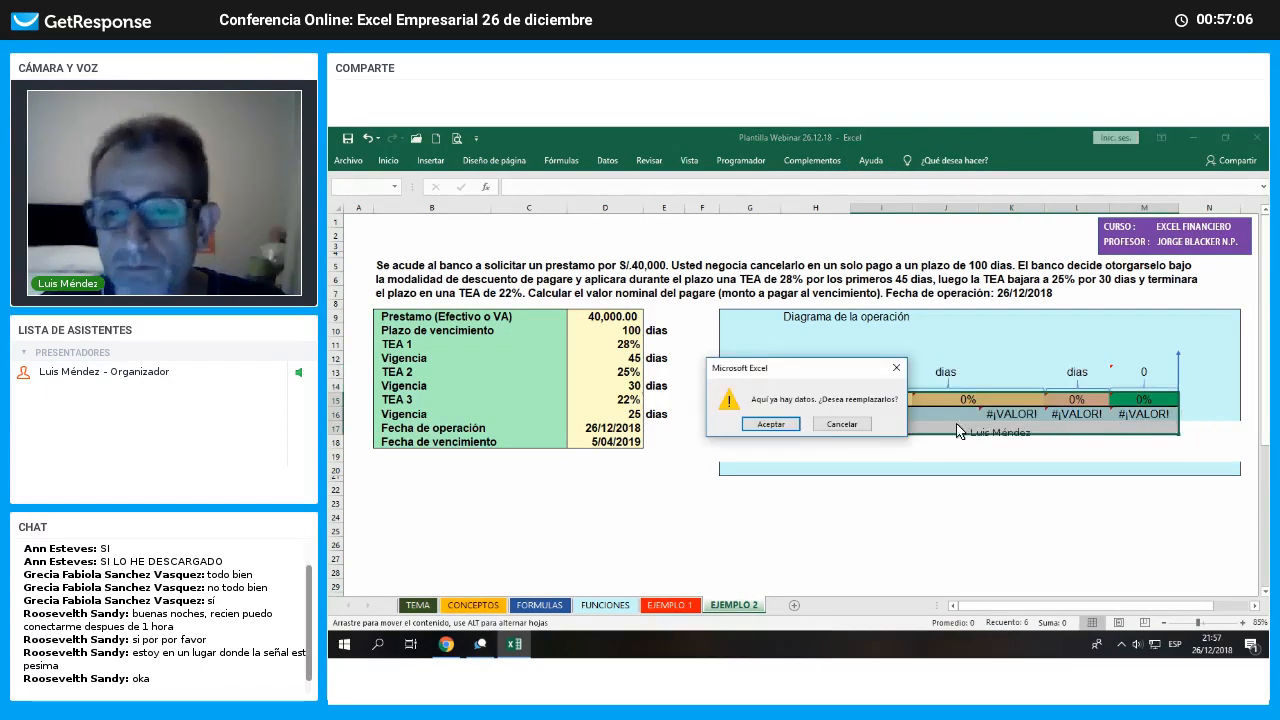
pyautogui.click(790, 425)
pyautogui.click(1005, 345)
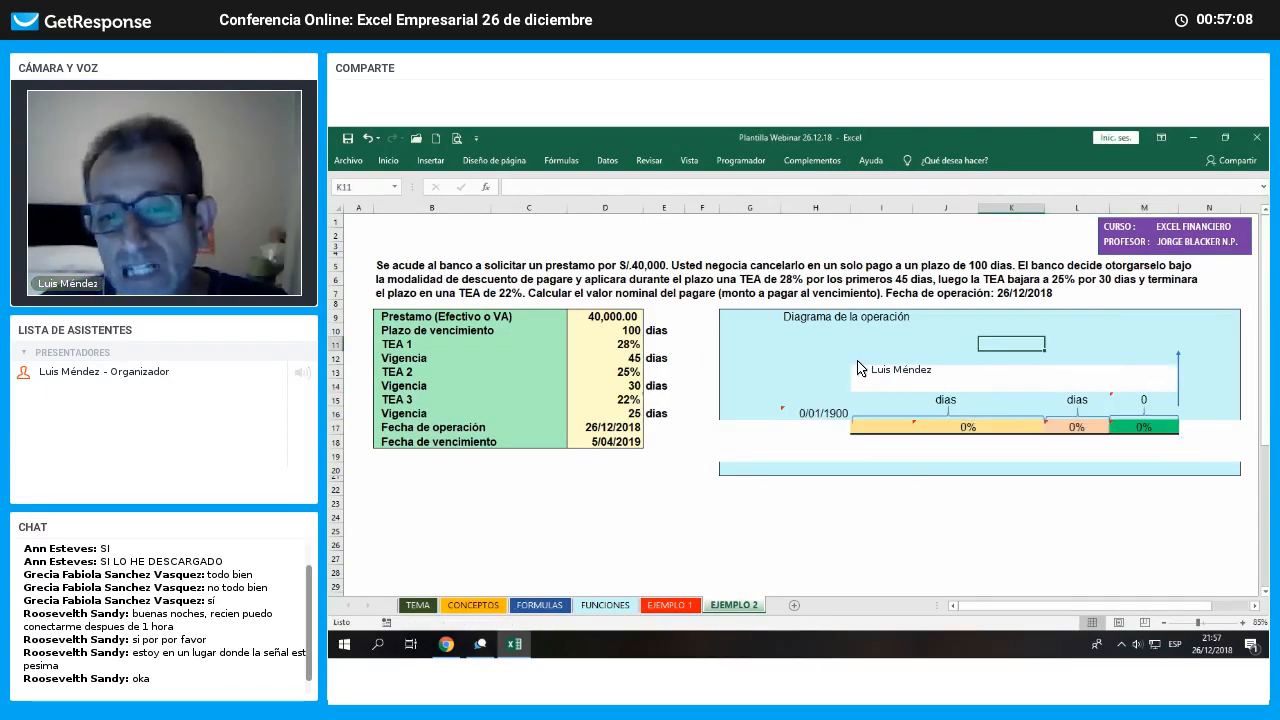
pyautogui.moveTo(858, 365); pyautogui.dragTo(1170, 366)
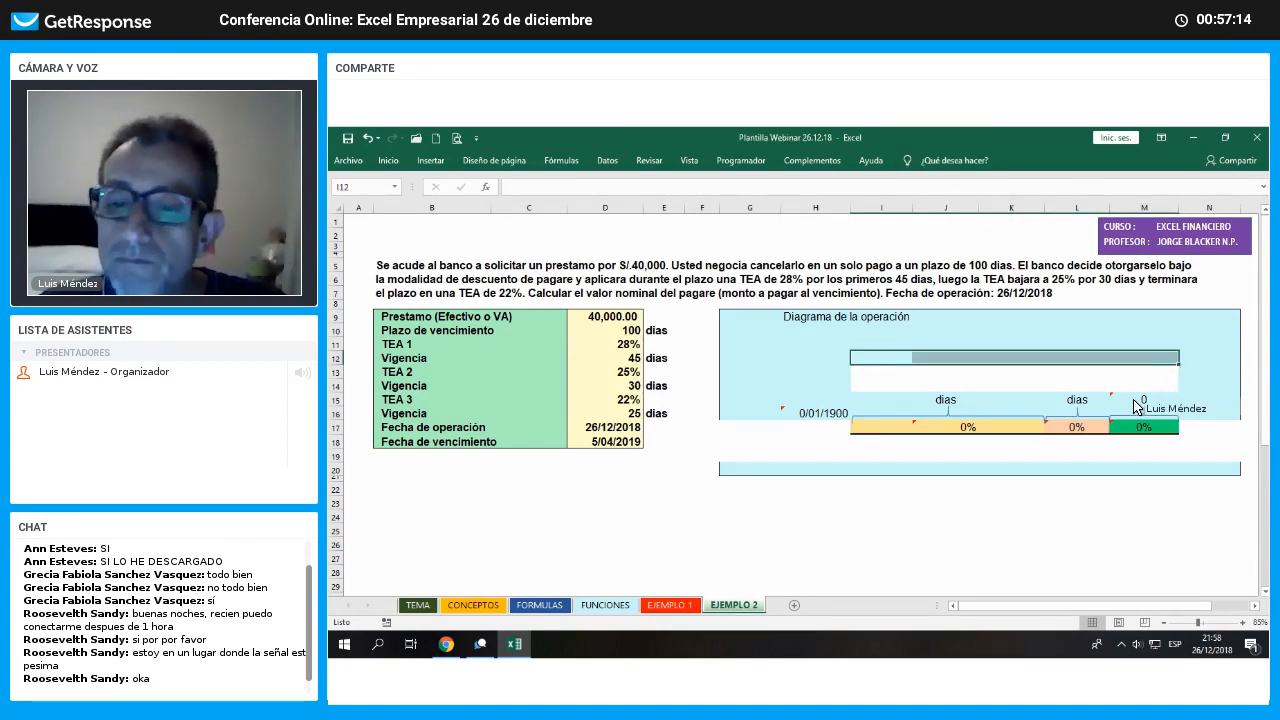
pyautogui.moveTo(1179, 364); pyautogui.dragTo(1172, 388)
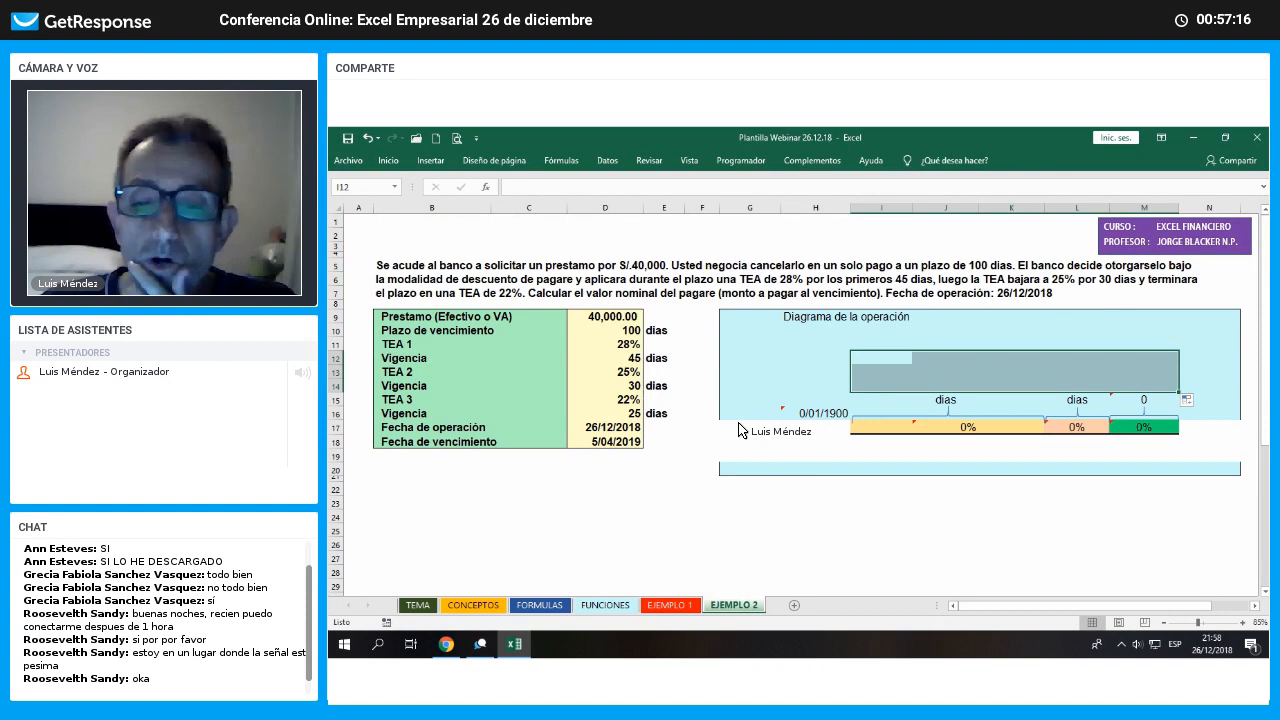
# Apply an outside border around the whole diagram block G9:N20
pyautogui.moveTo(745, 322); pyautogui.dragTo(1238, 470)
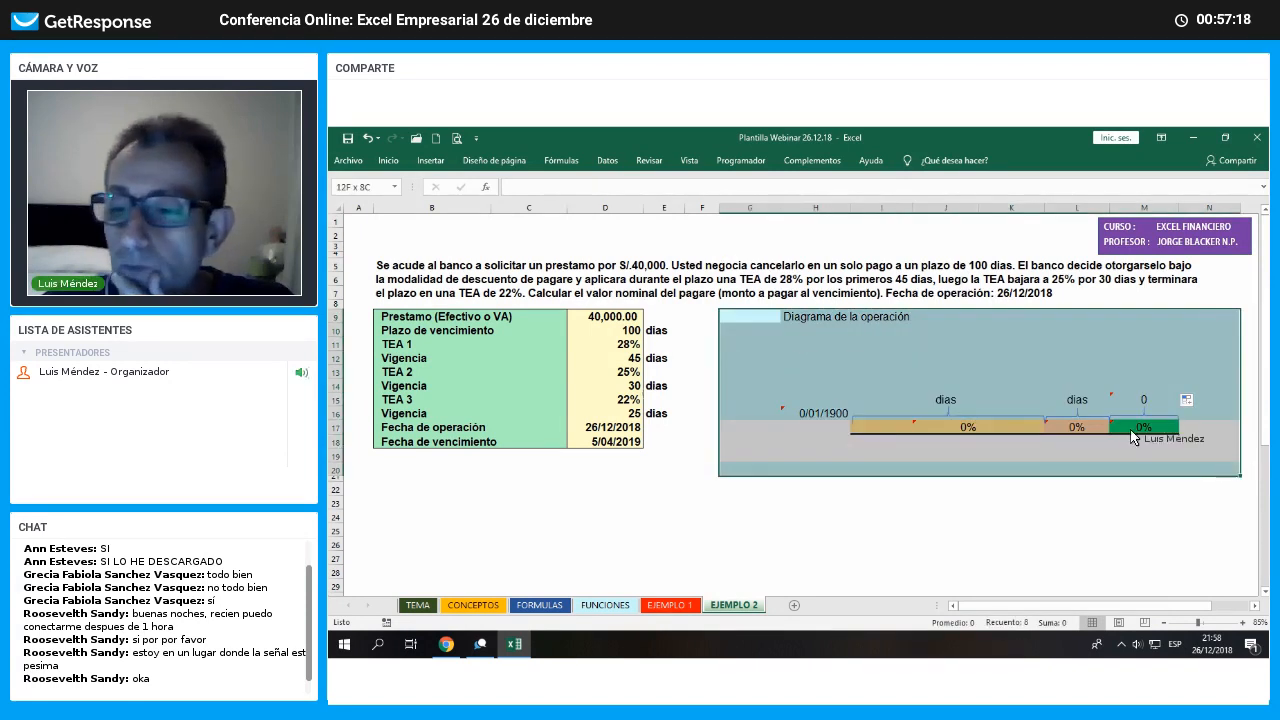
pyautogui.click(388, 160)
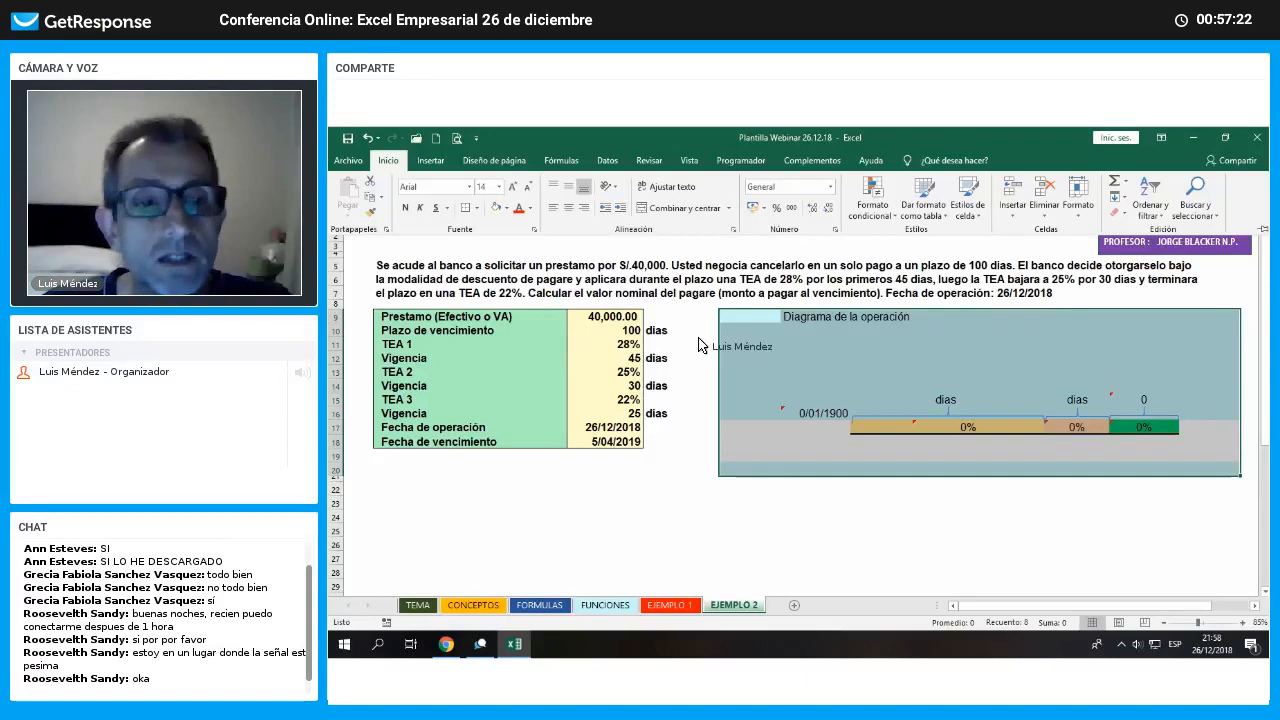
pyautogui.click(749, 373)
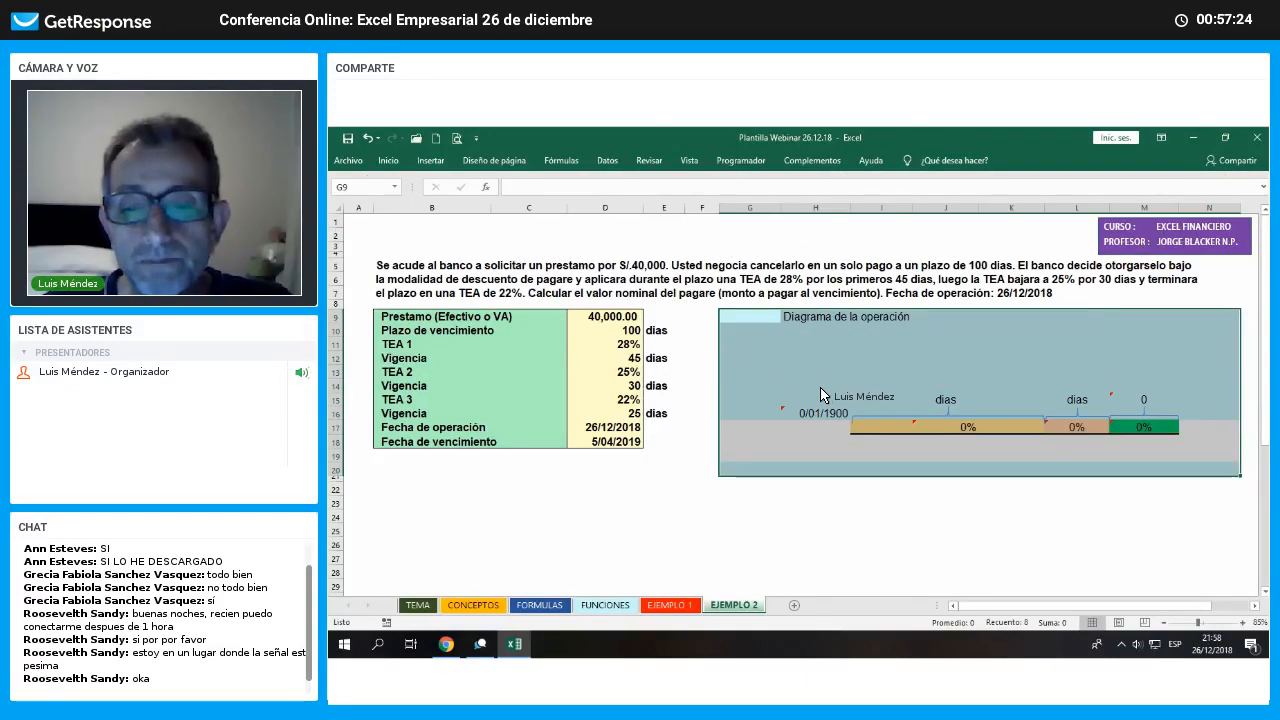
pyautogui.rightClick(838, 394)
pyautogui.click(862, 362)
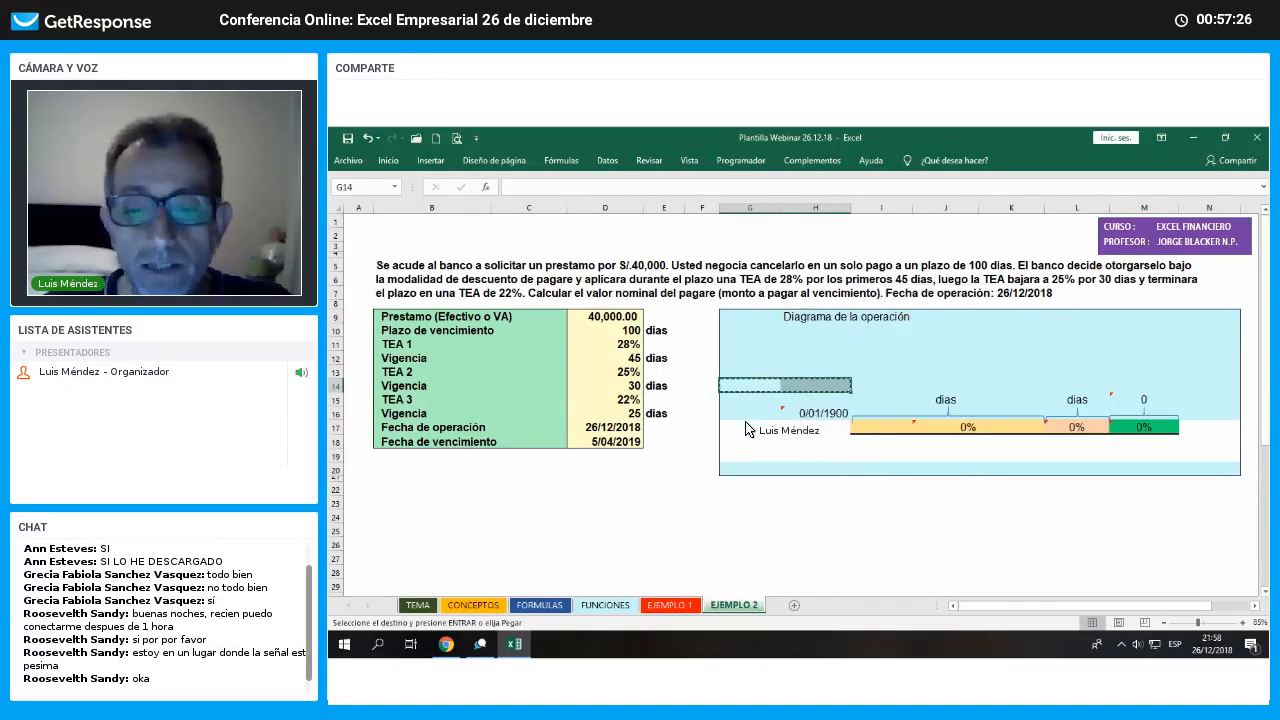
pyautogui.moveTo(733, 431); pyautogui.dragTo(846, 447)
pyautogui.press('Escape')
pyautogui.click(861, 446)
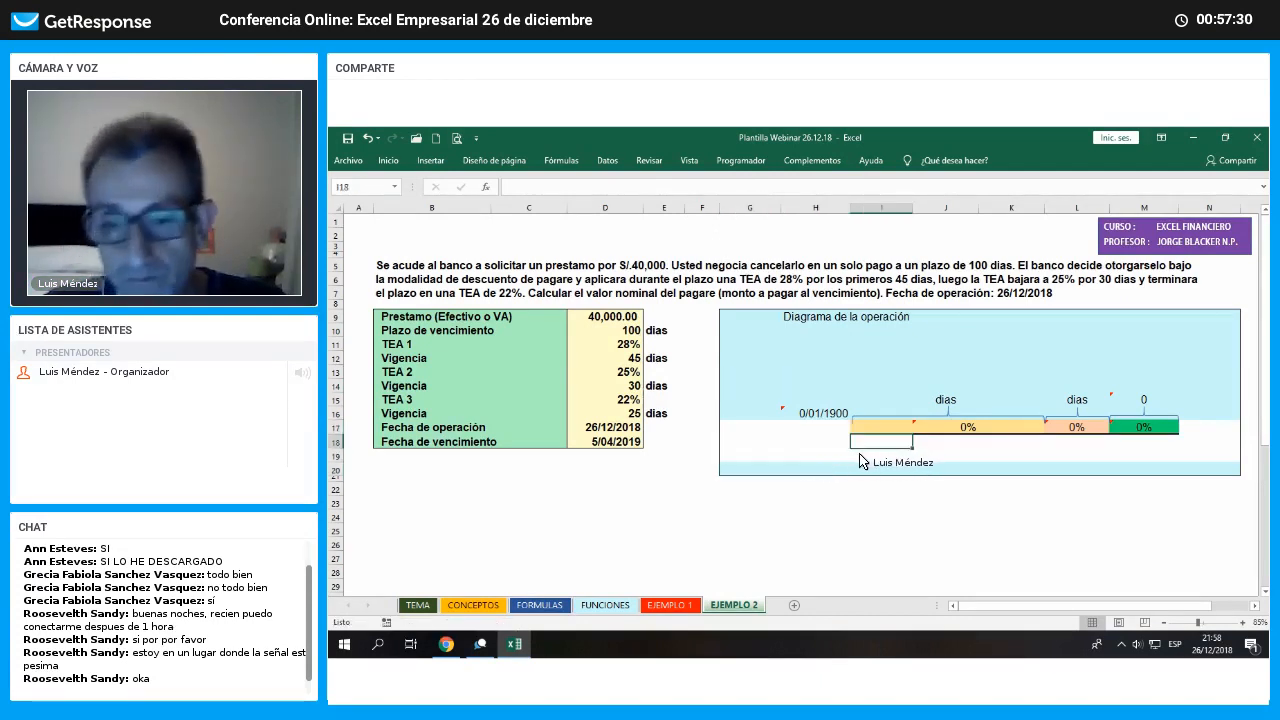
# Fill the white gaps in the diagram, G17:H19, I18:M19 and N17:N19, with the same light blue background
pyautogui.moveTo(737, 430); pyautogui.dragTo(840, 458)
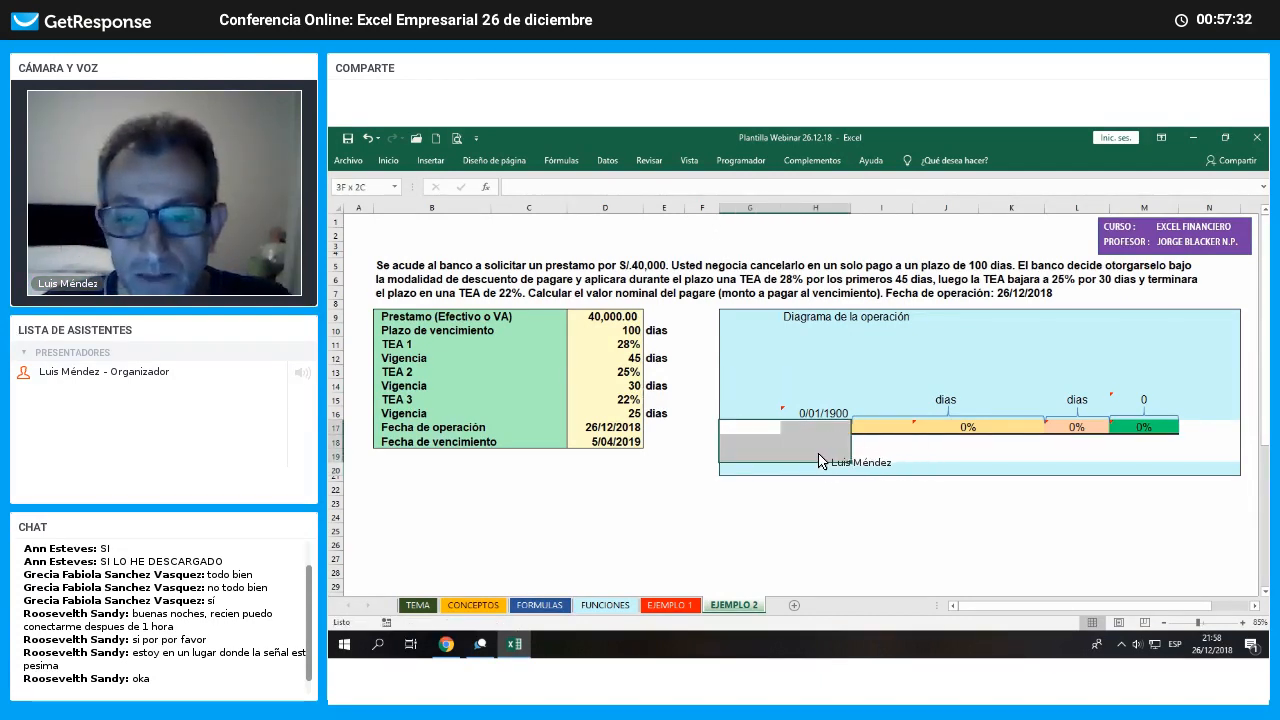
pyautogui.click(507, 209)
pyautogui.click(543, 344)
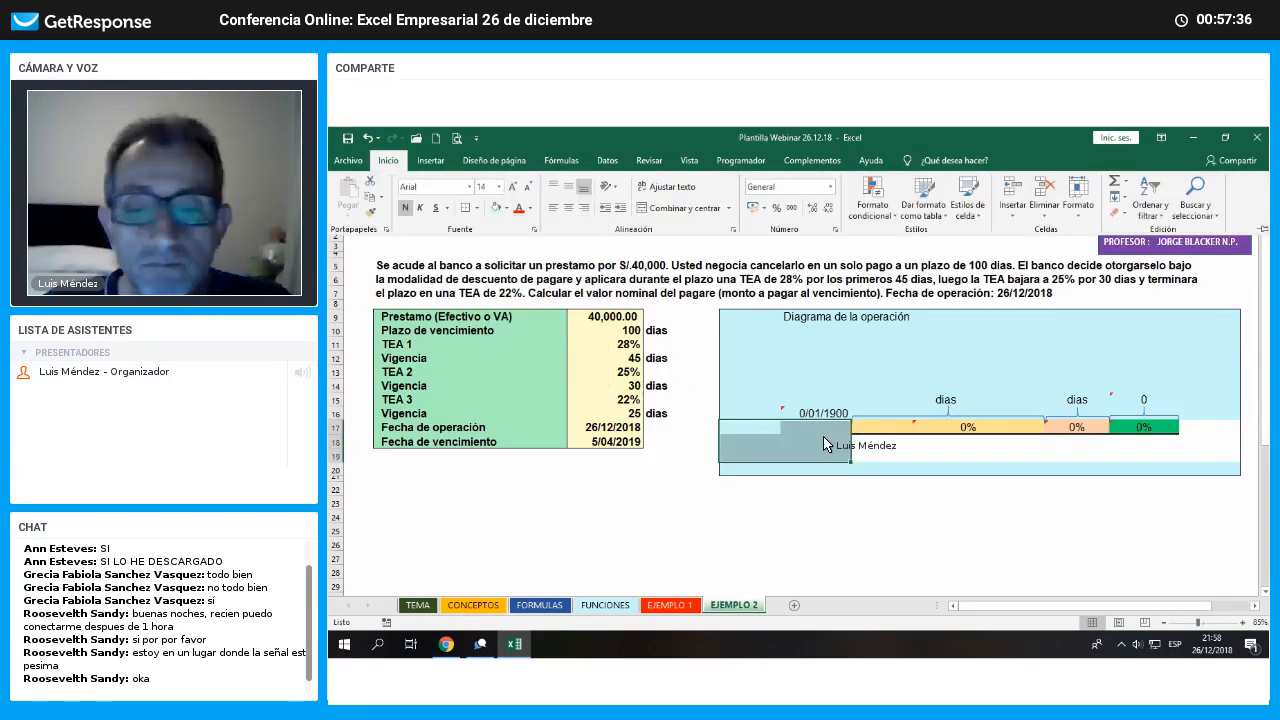
pyautogui.moveTo(855, 445); pyautogui.dragTo(1160, 460)
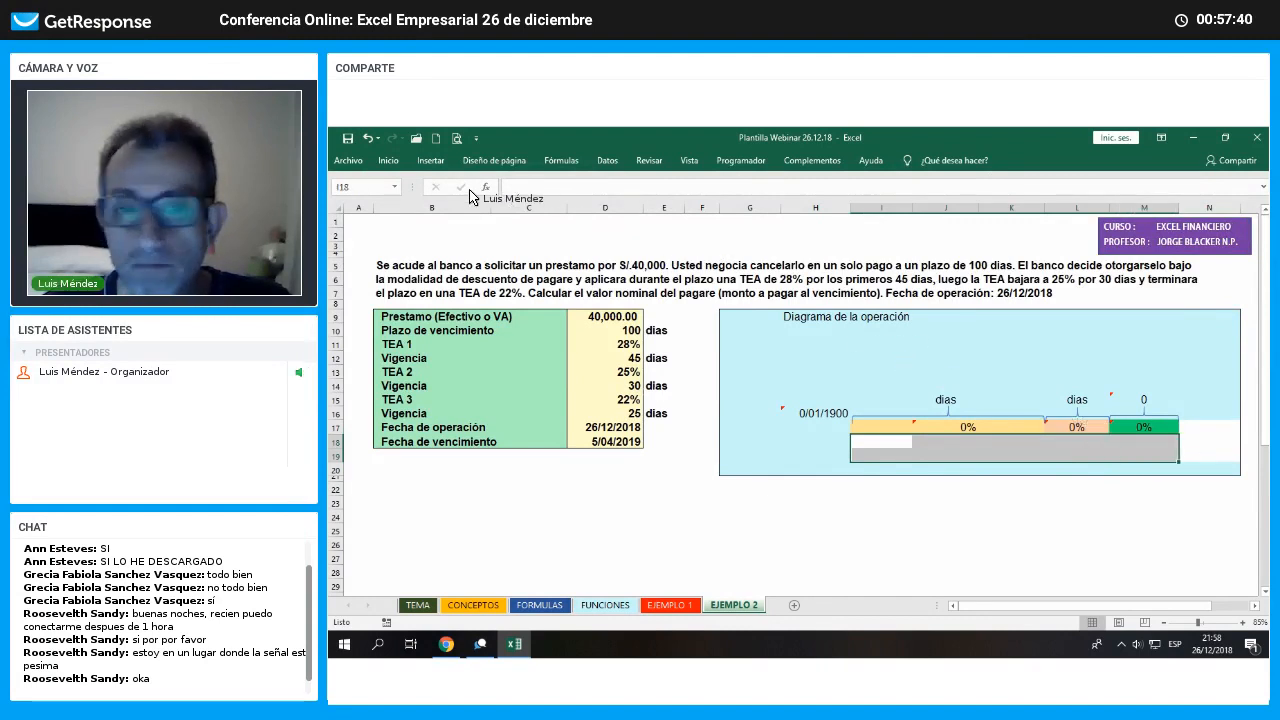
pyautogui.click(496, 207)
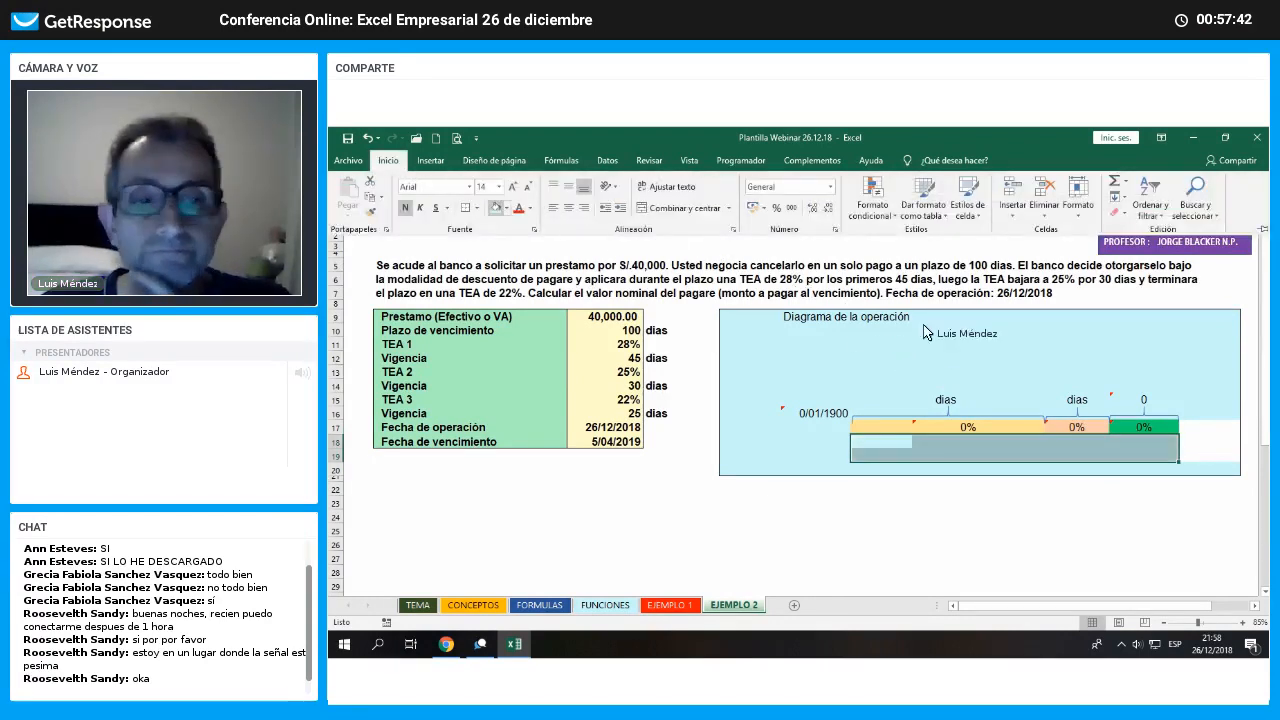
pyautogui.click(1226, 416)
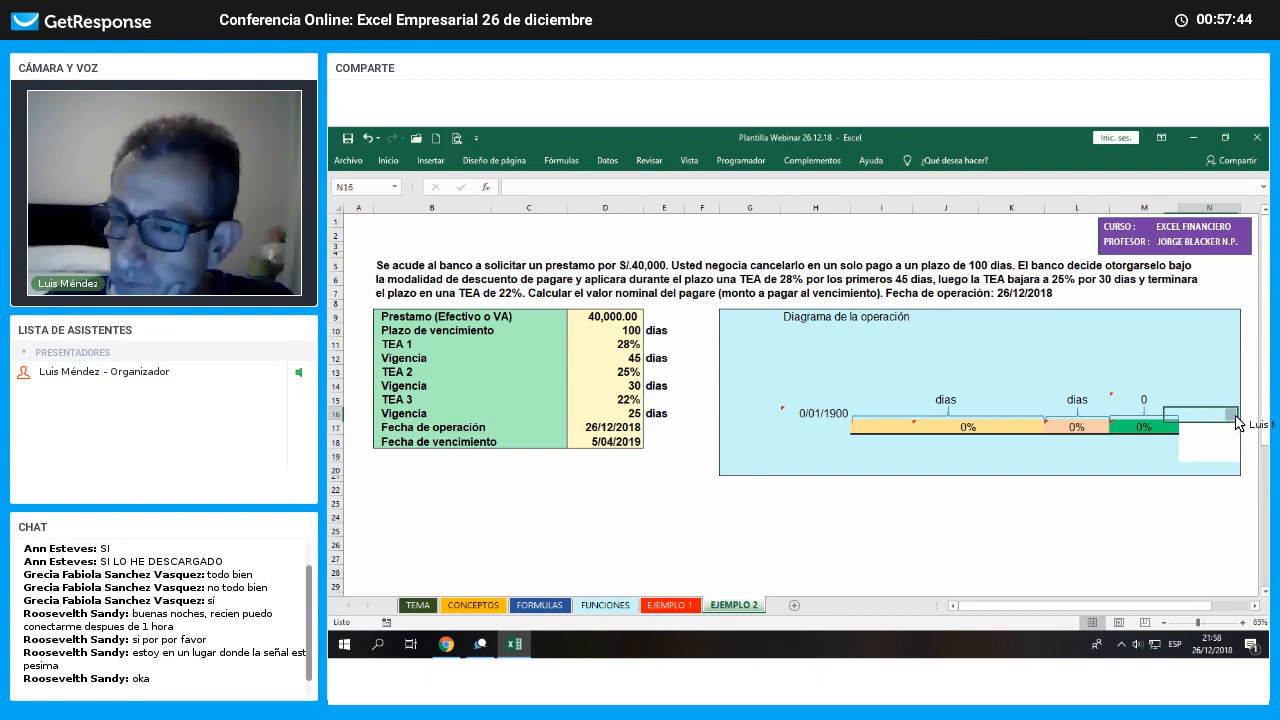
pyautogui.moveTo(1239, 421); pyautogui.dragTo(1229, 457)
# Delete the stray brace shapes beneath the green rate cell and clear the date in H16
pyautogui.click(1145, 458)
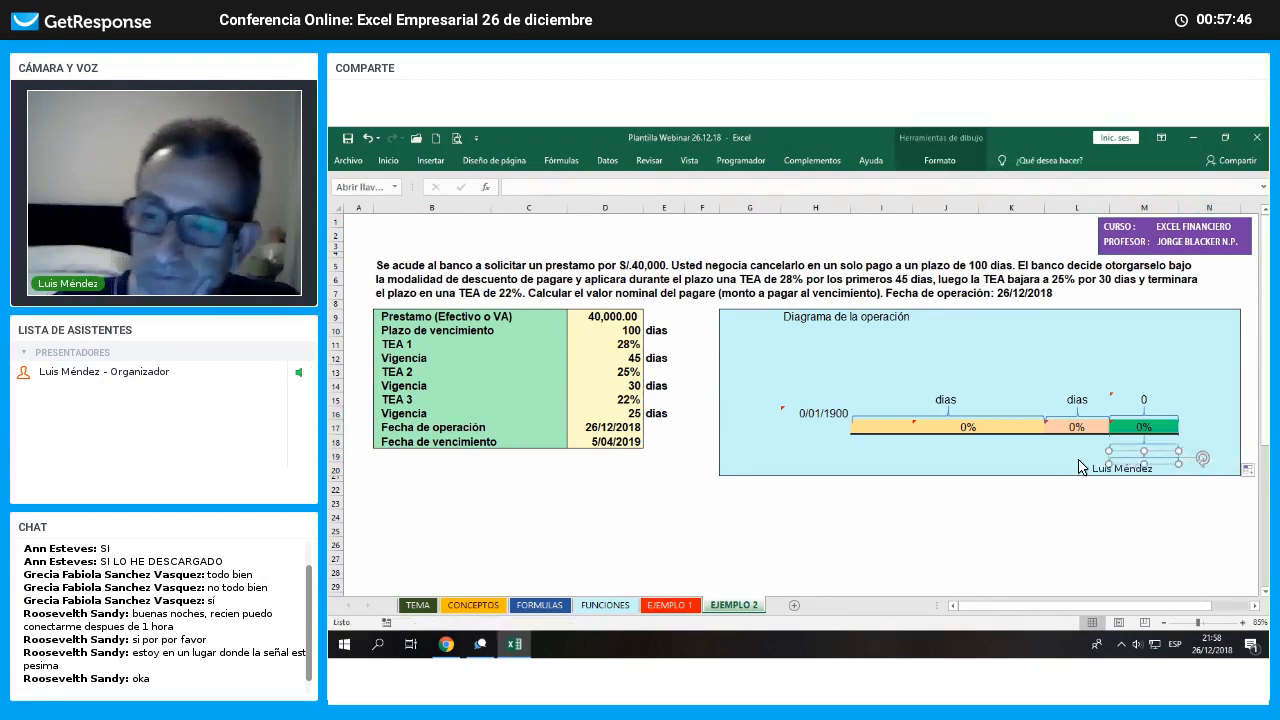
pyautogui.click(1039, 467)
pyautogui.click(1143, 457)
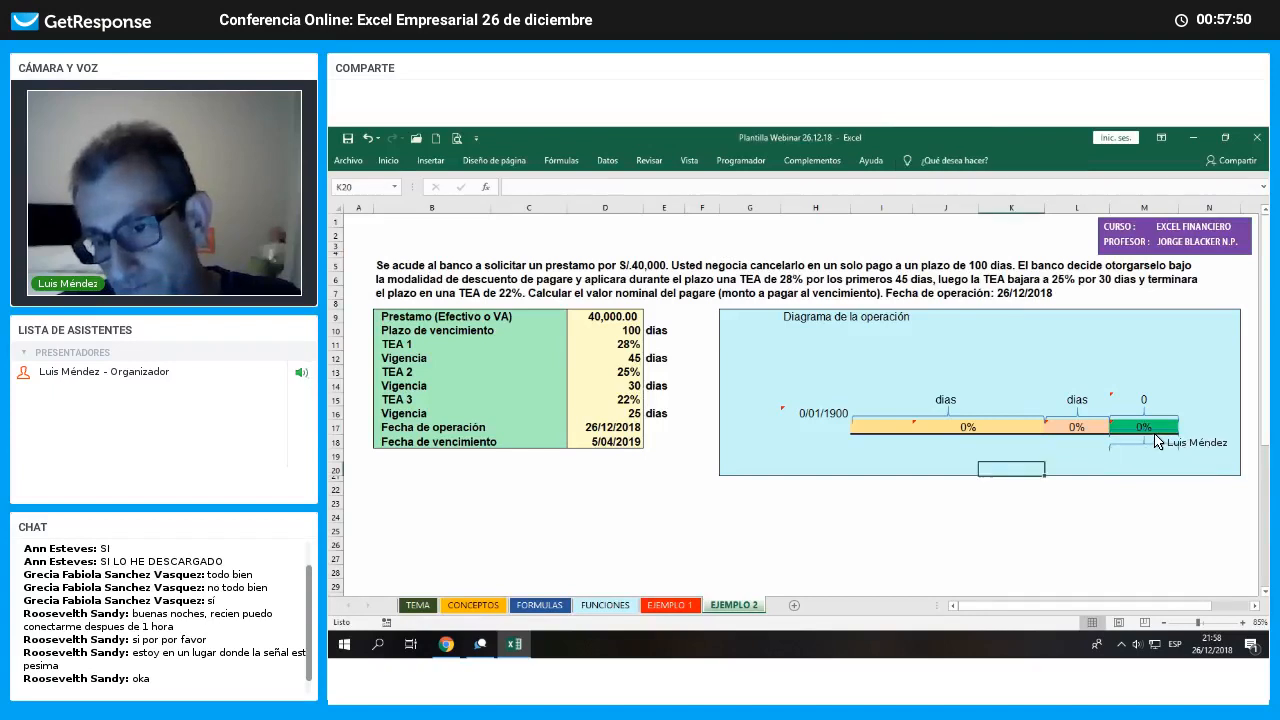
pyautogui.click(1141, 457)
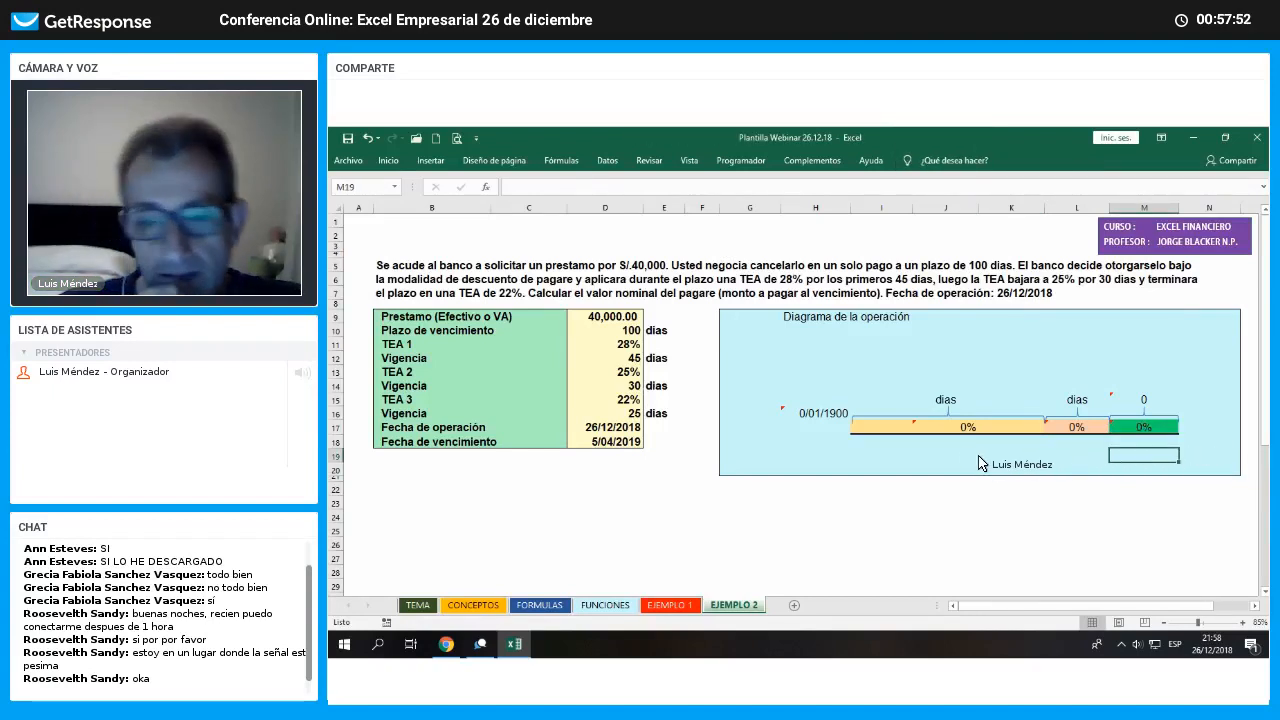
pyautogui.click(848, 414)
pyautogui.press('Delete')
# Move the days and rates bar back up to I13:M15 and fill the vacated rows below it with light blue
pyautogui.click(1000, 456)
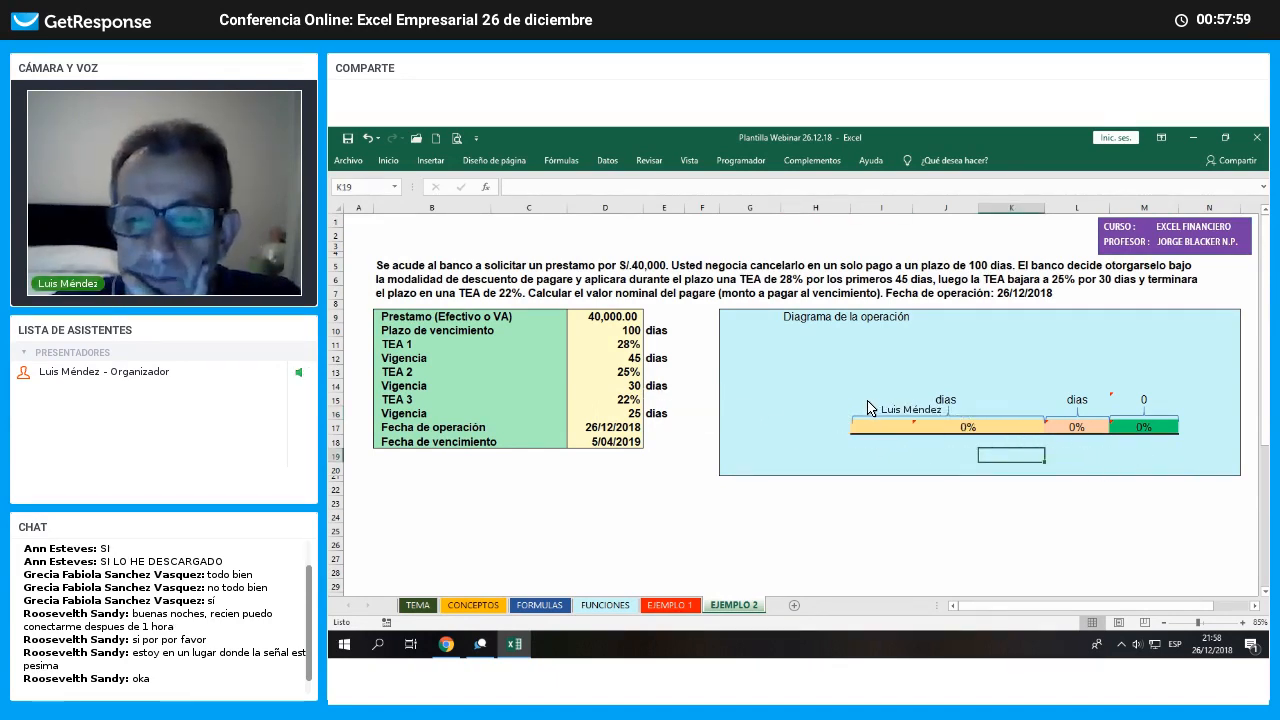
pyautogui.moveTo(862, 400); pyautogui.dragTo(1131, 377)
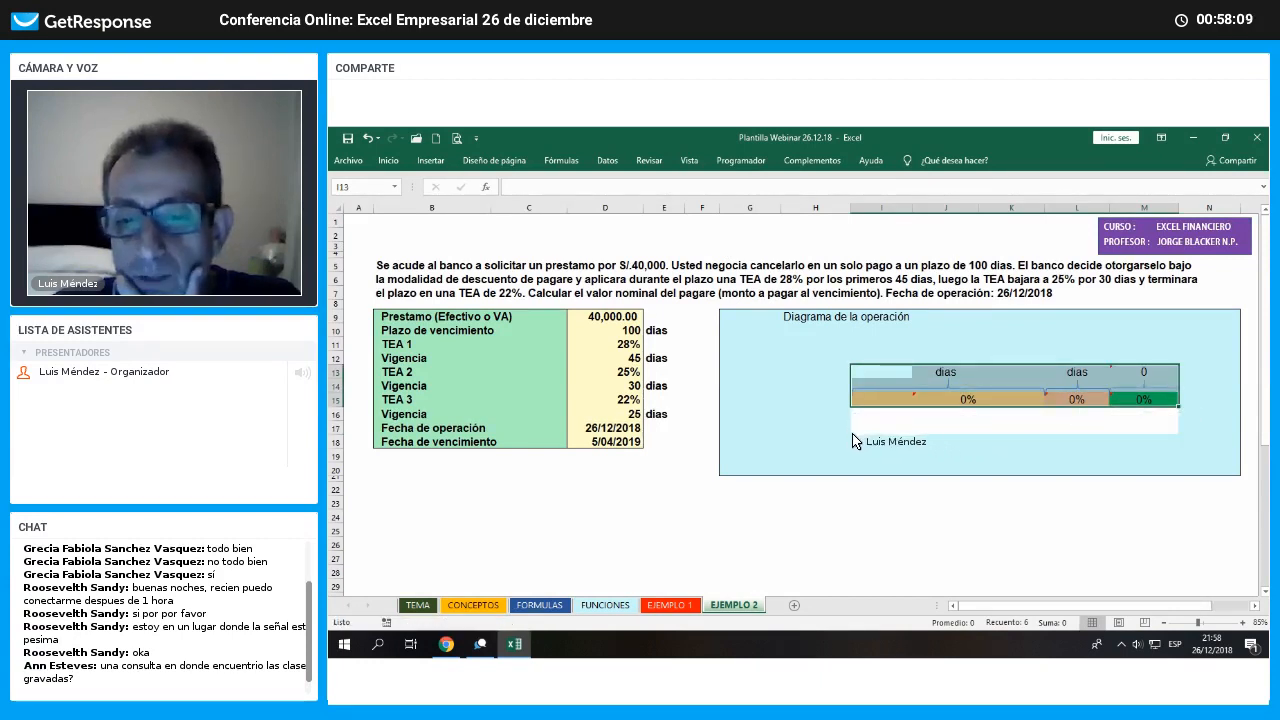
pyautogui.click(1163, 457)
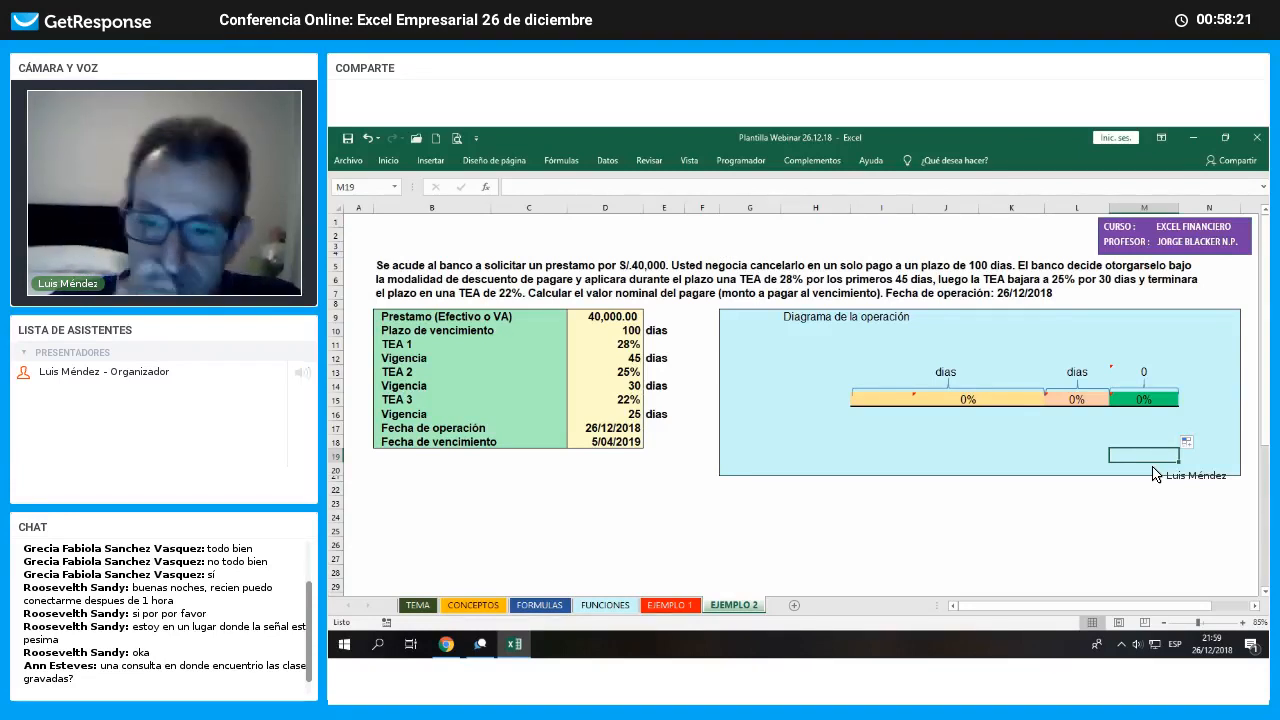
# Link H16, at the start of the diagram's timeline, to the operation date with the formula +D17
pyautogui.click(816, 414)
pyautogui.write('+')
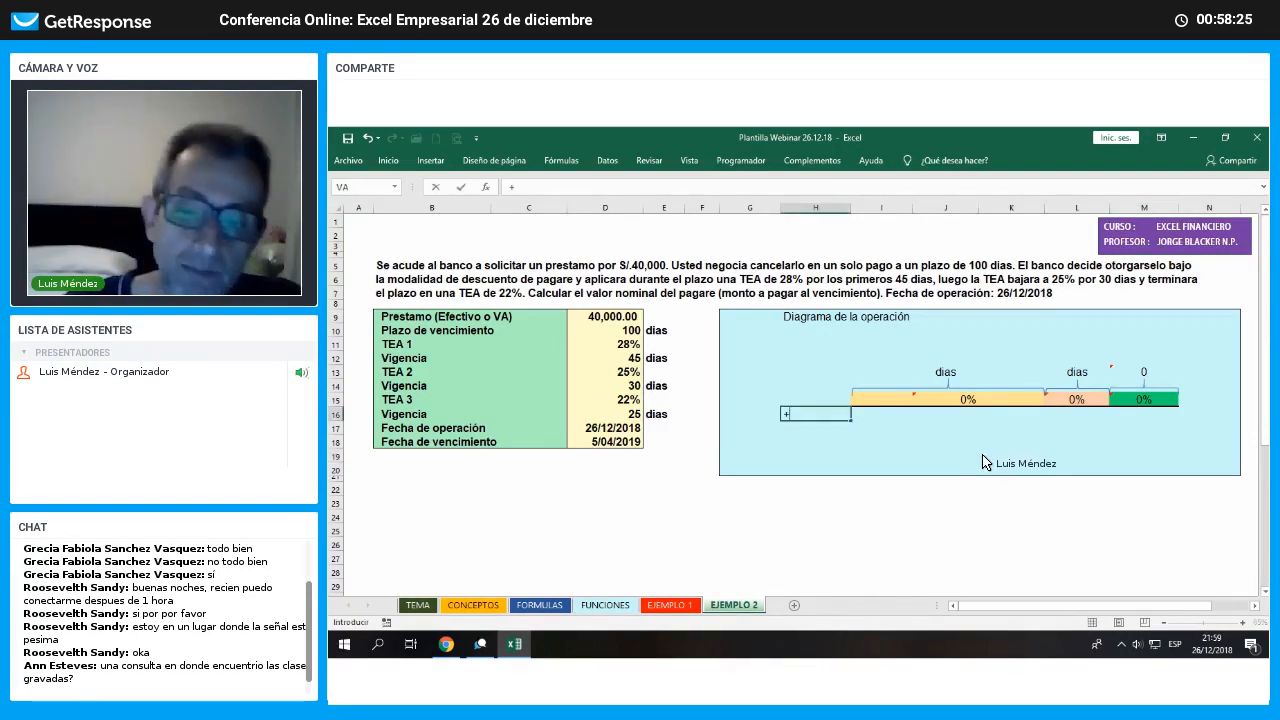
pyautogui.press('Left')
pyautogui.press('Left')
pyautogui.press('Left')
pyautogui.press('Left')
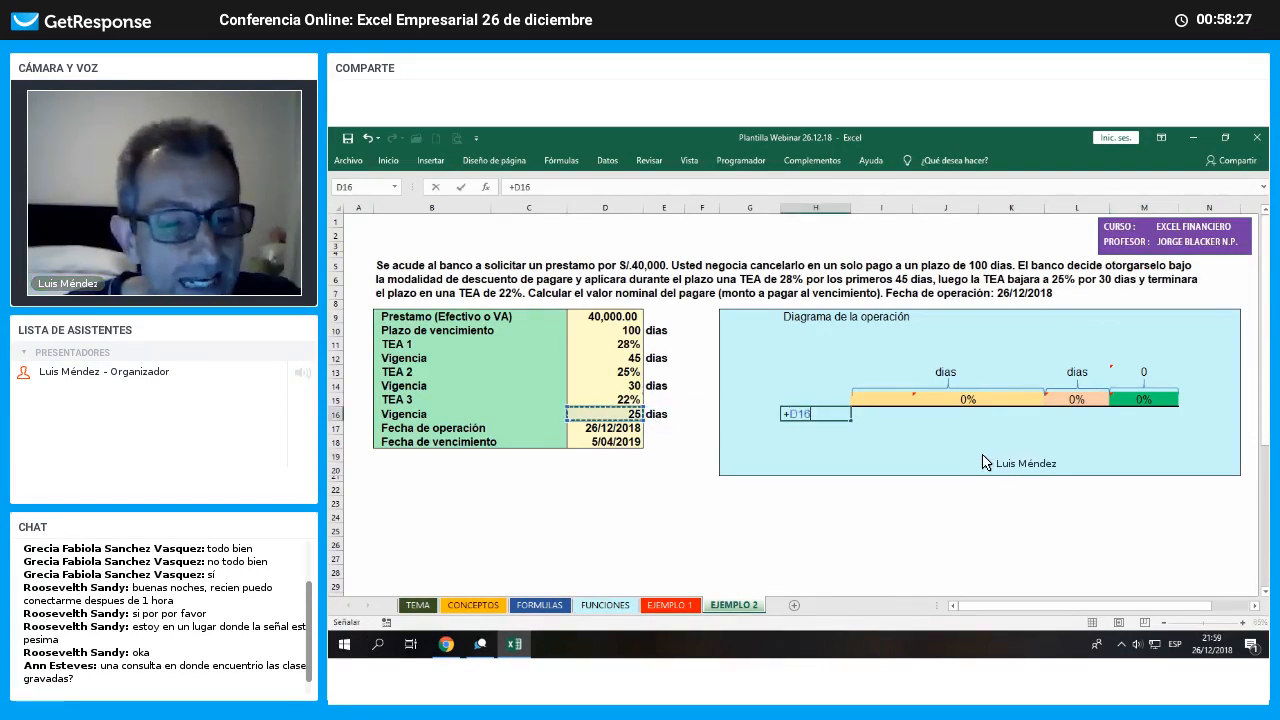
pyautogui.press('Down')
pyautogui.press('Return')
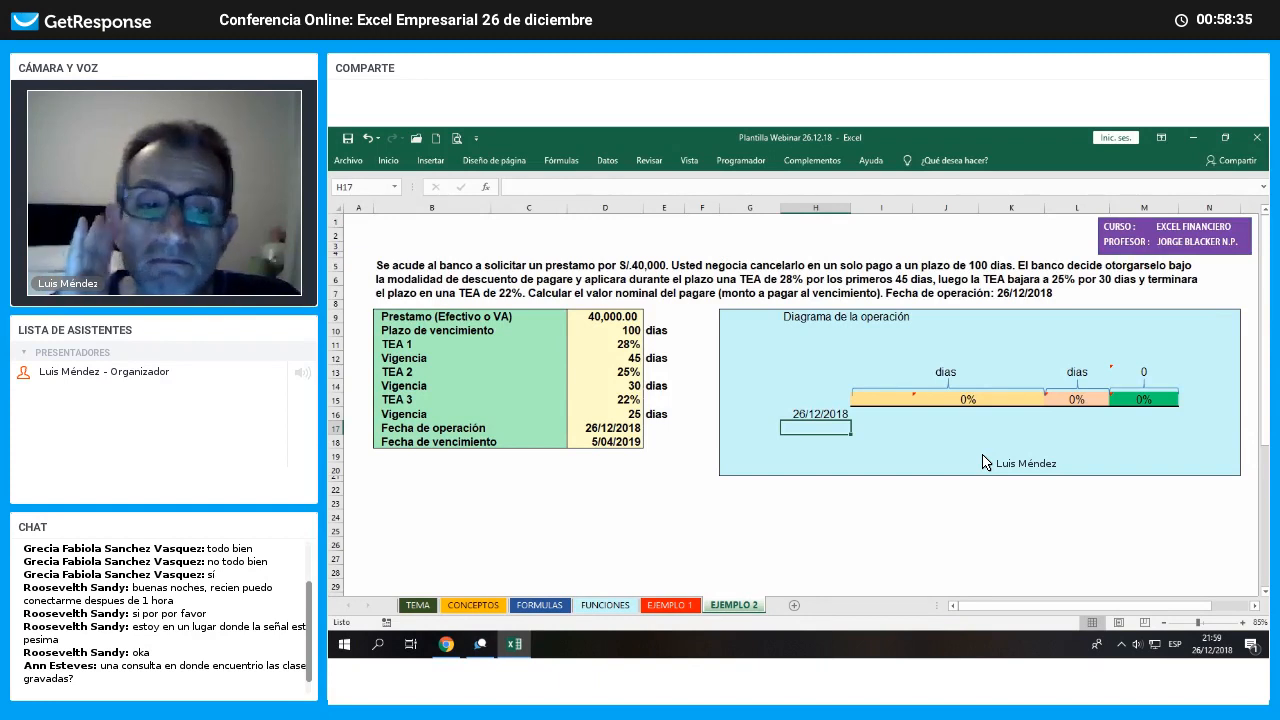
pyautogui.click(435, 318)
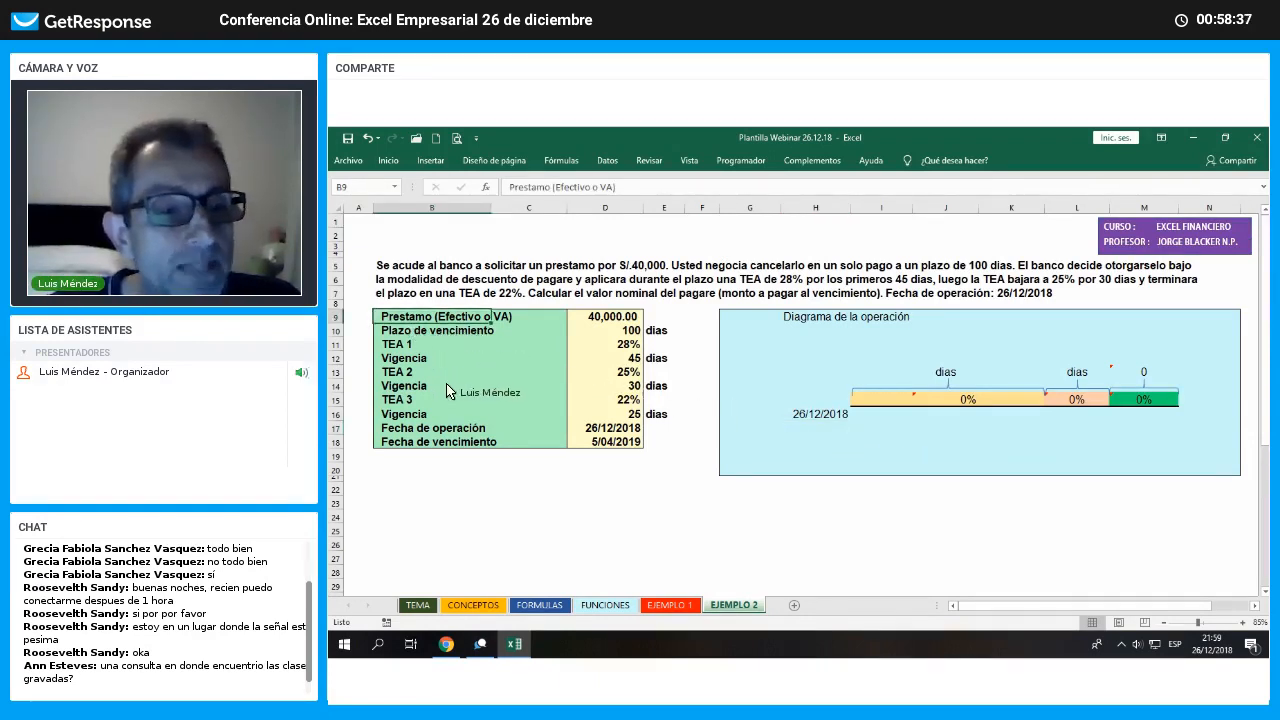
# Draw a vertical upward arrow at the start of the timeline, from row 15 up to about row 12
pyautogui.click(810, 400)
pyautogui.click(430, 160)
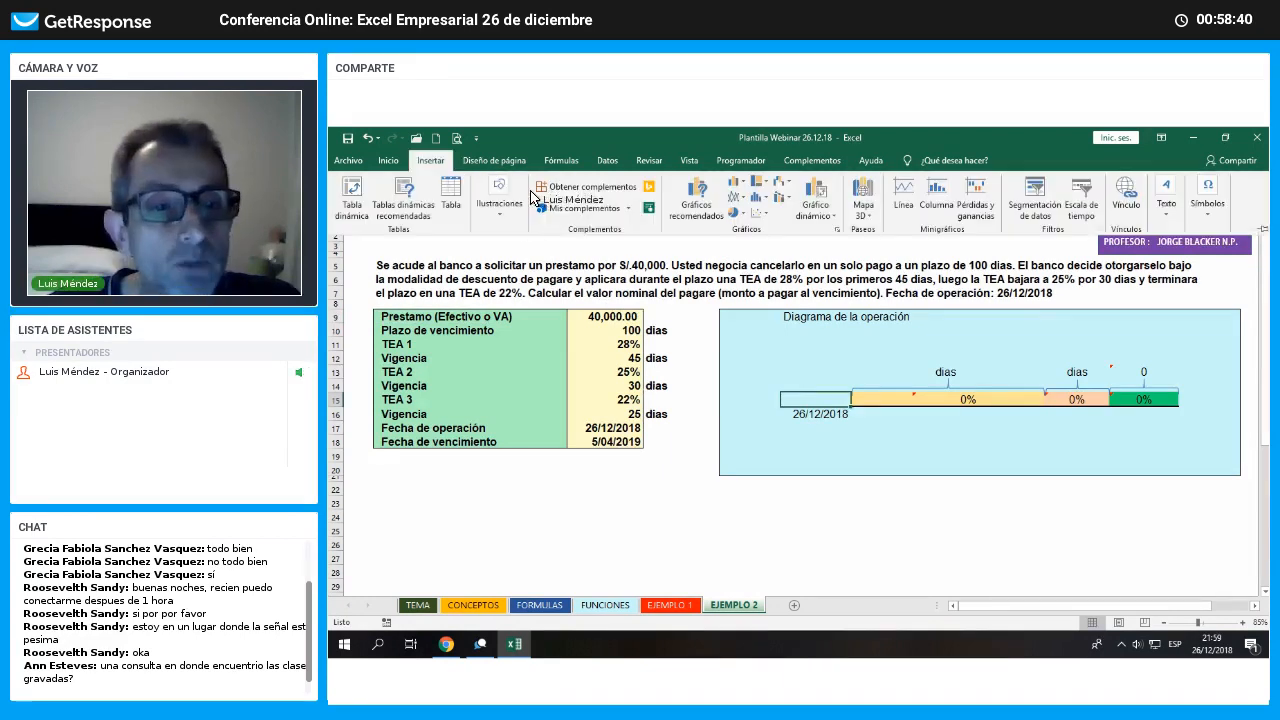
pyautogui.click(507, 193)
pyautogui.click(568, 256)
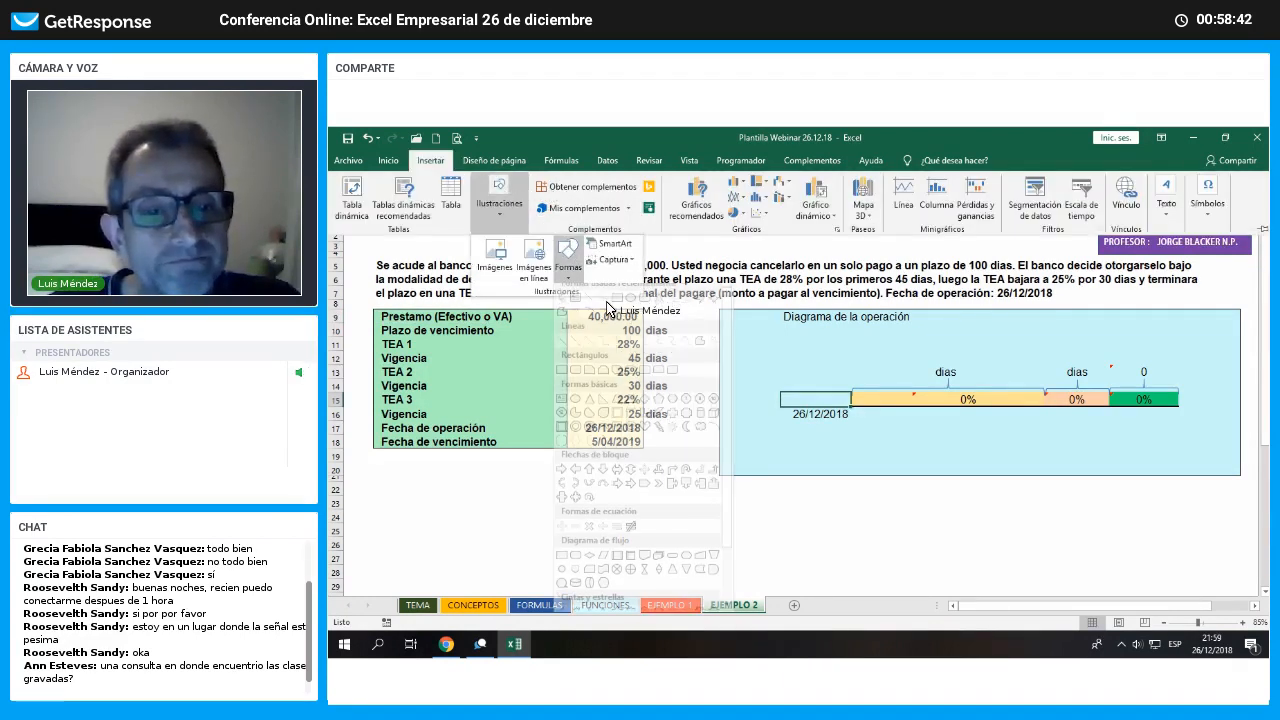
pyautogui.click(603, 307)
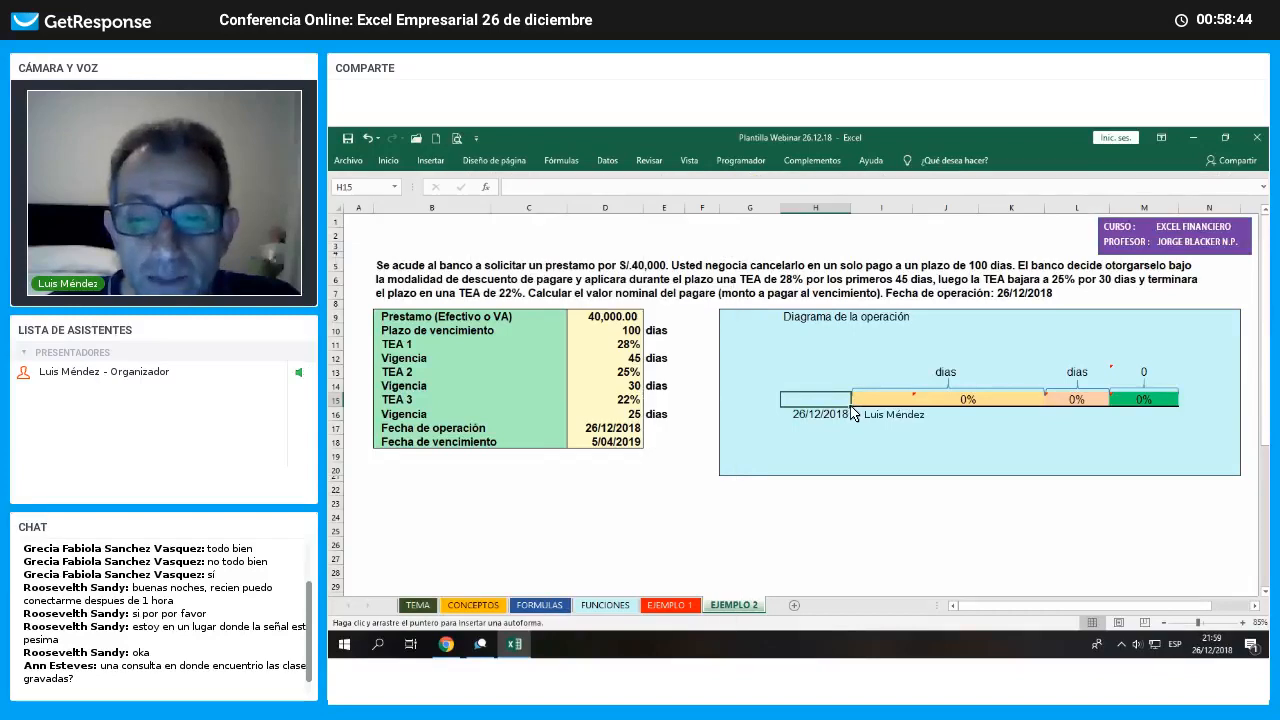
pyautogui.moveTo(851, 375); pyautogui.dragTo(851, 351)
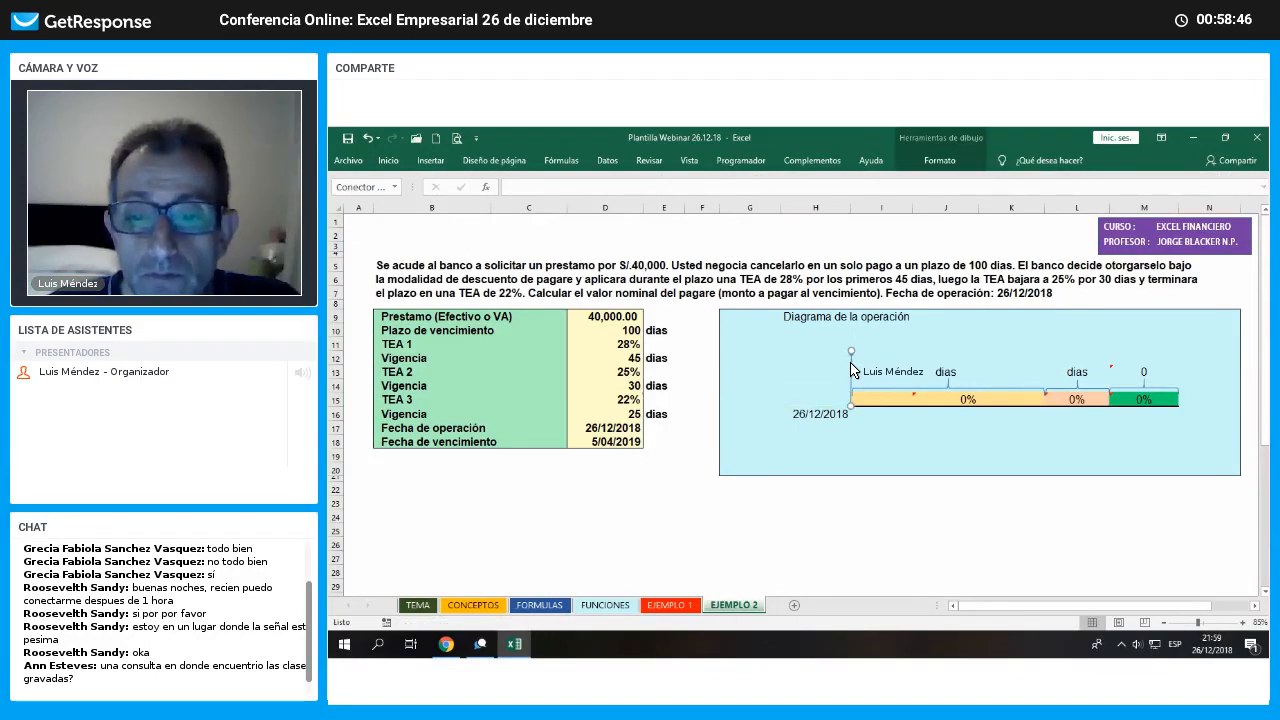
# Set the line width of the new vertical arrow to 2 pt
pyautogui.rightClick(856, 393)
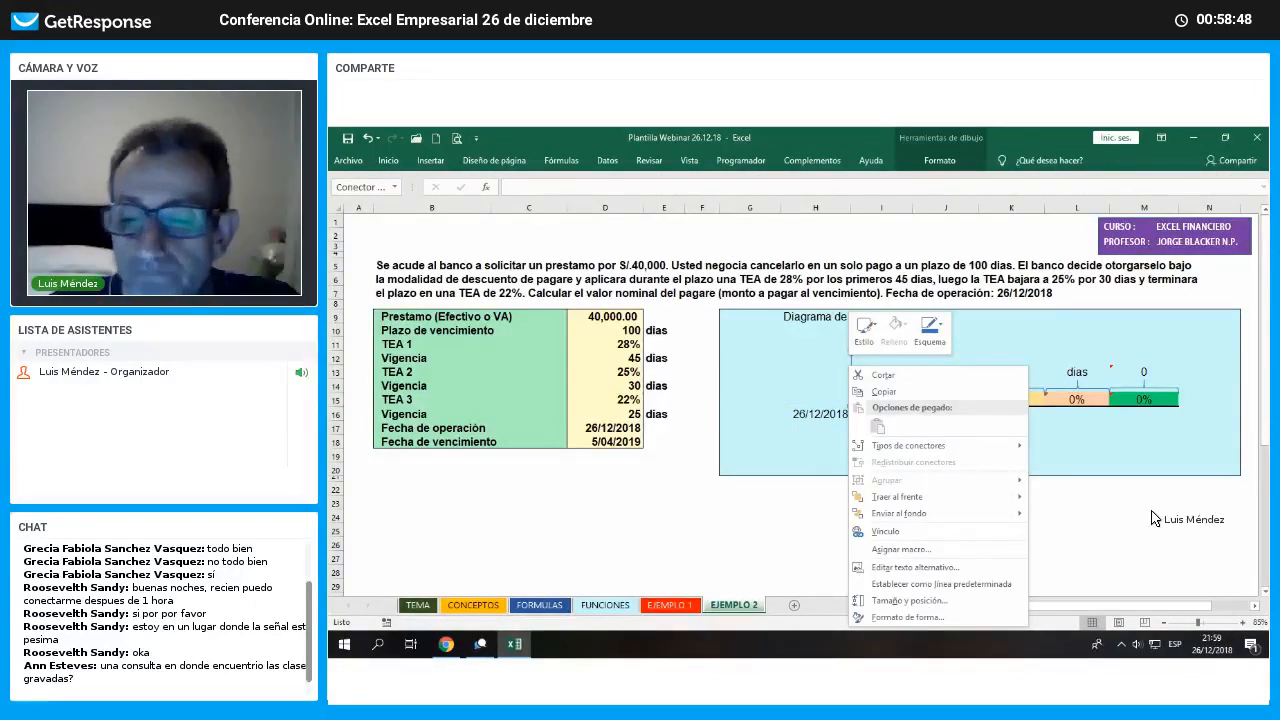
pyautogui.press('Escape')
pyautogui.click(1243, 407)
pyautogui.click(1243, 407)
pyautogui.click(1243, 407)
pyautogui.click(1243, 407)
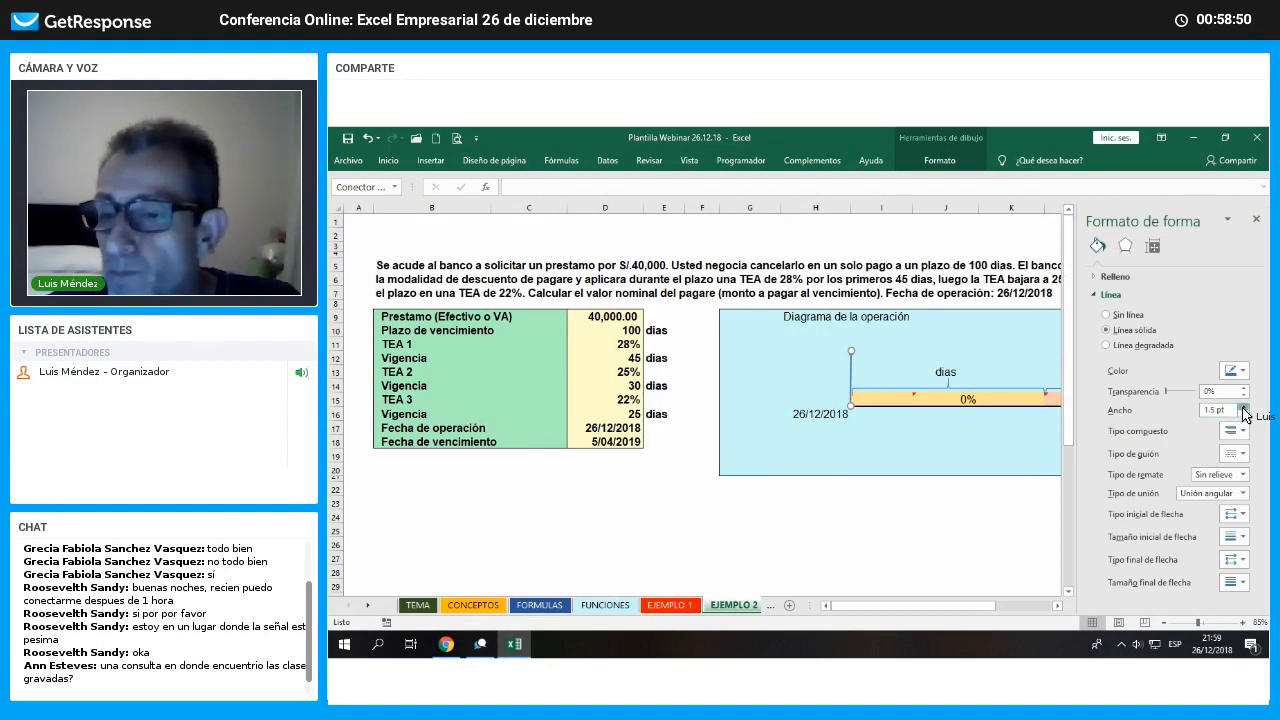
pyautogui.click(1243, 407)
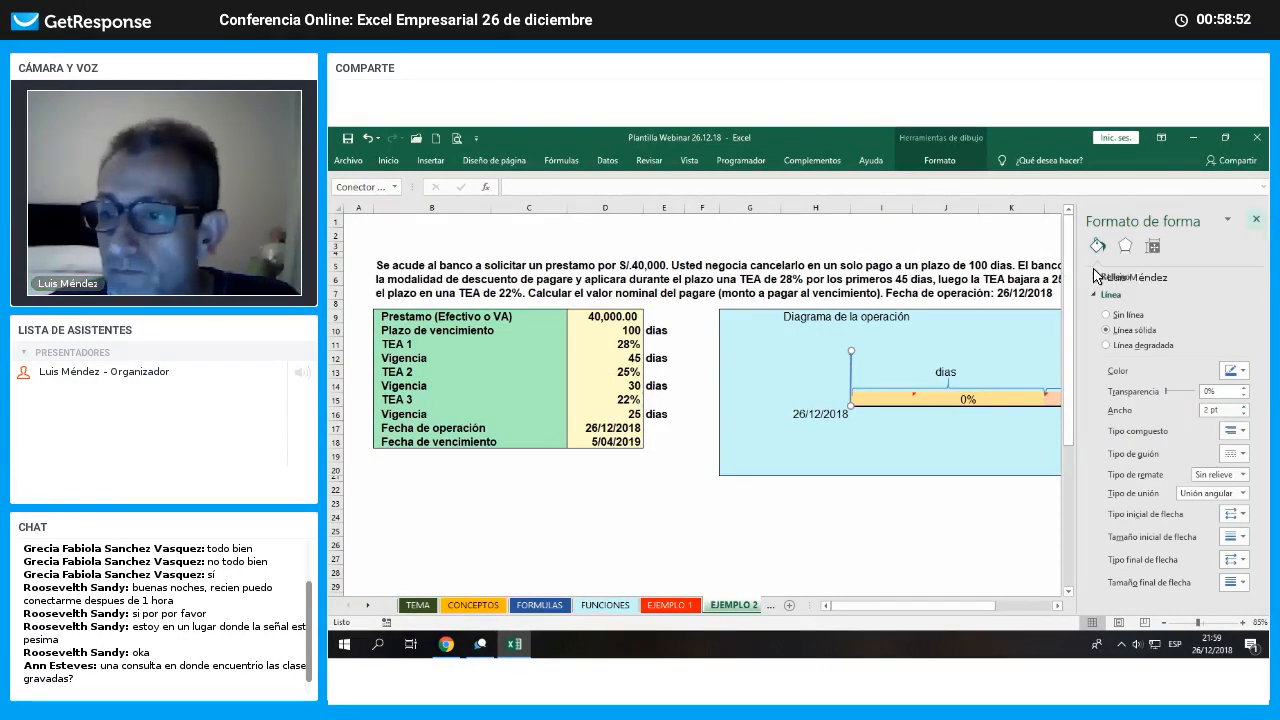
# Link H11, beside the arrow's tip, to the loan amount with the formula +D9
pyautogui.click(846, 341)
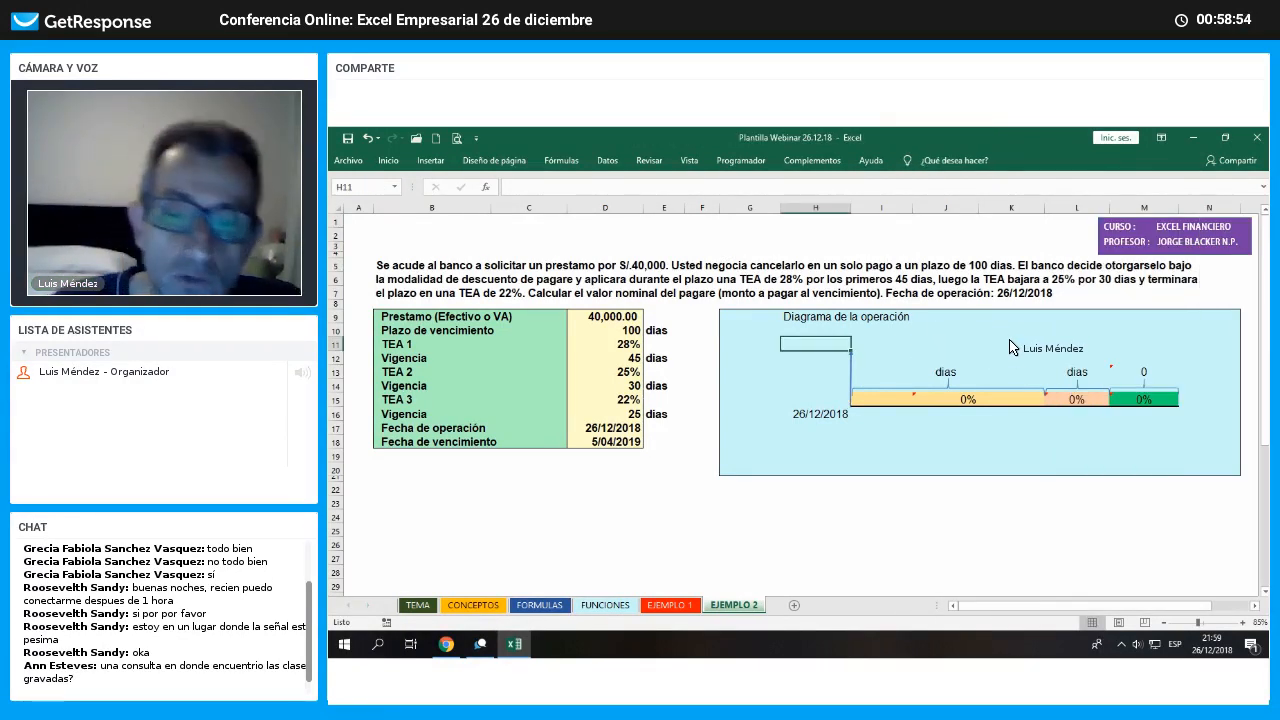
pyautogui.write('+')
pyautogui.press('Left')
pyautogui.press('Left')
pyautogui.press('Left')
pyautogui.press('Left')
pyautogui.press('Up')
pyautogui.press('Up')
pyautogui.press('Return')
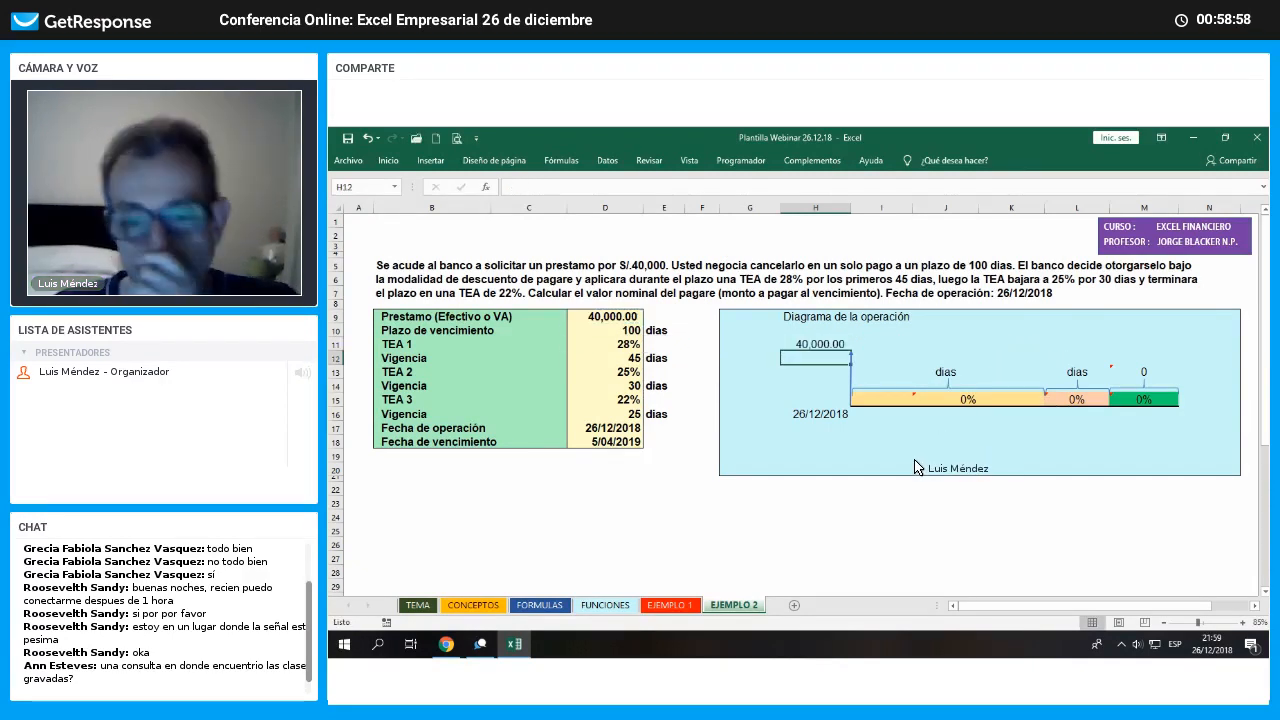
pyautogui.click(914, 467)
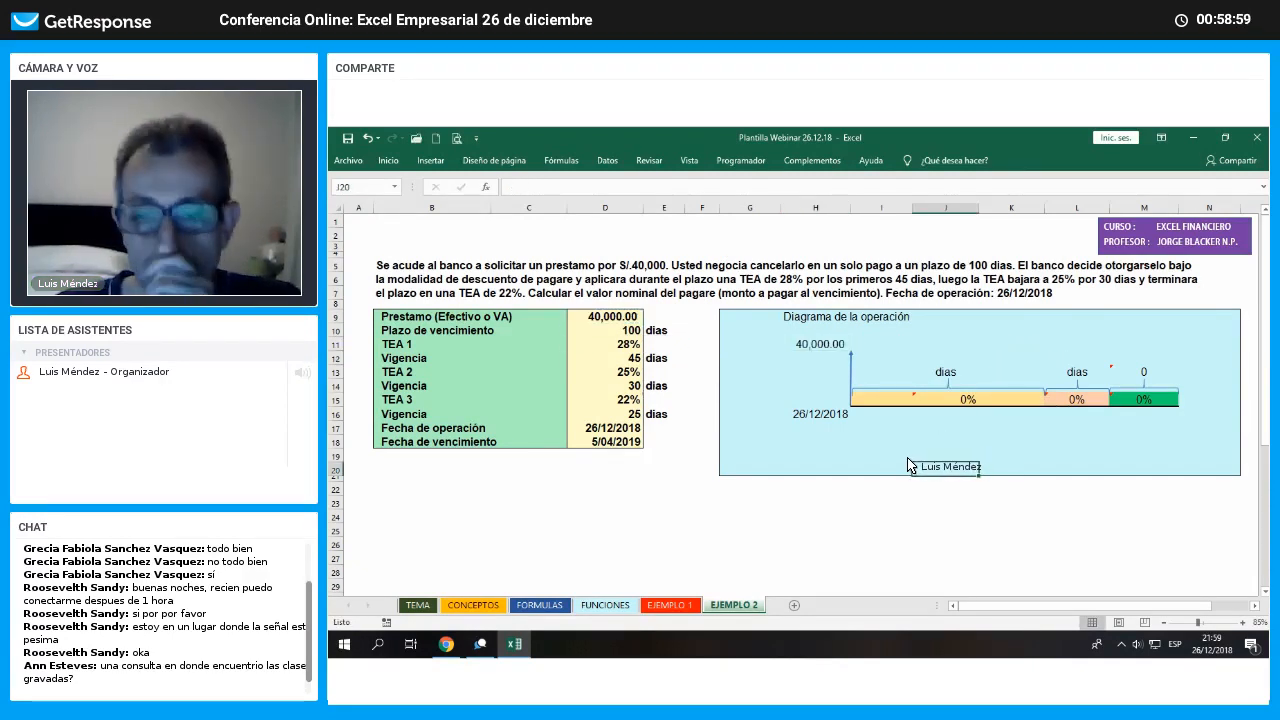
pyautogui.click(835, 415)
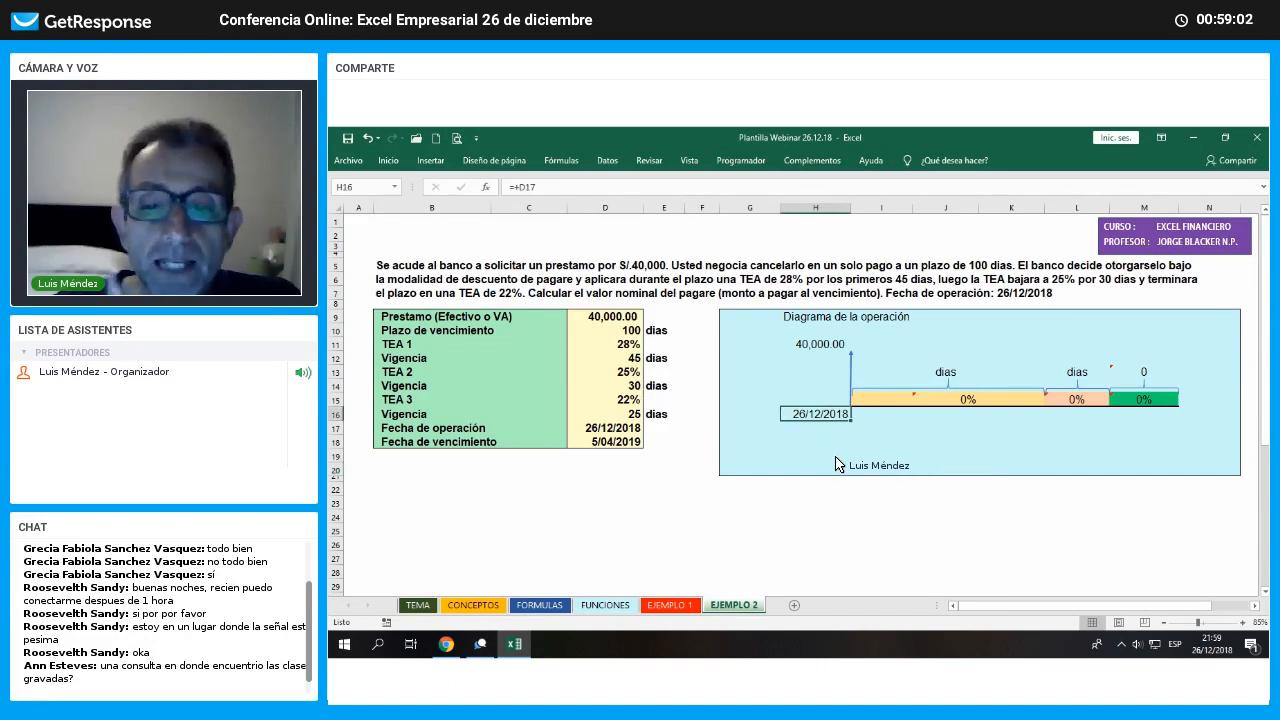
pyautogui.click(822, 345)
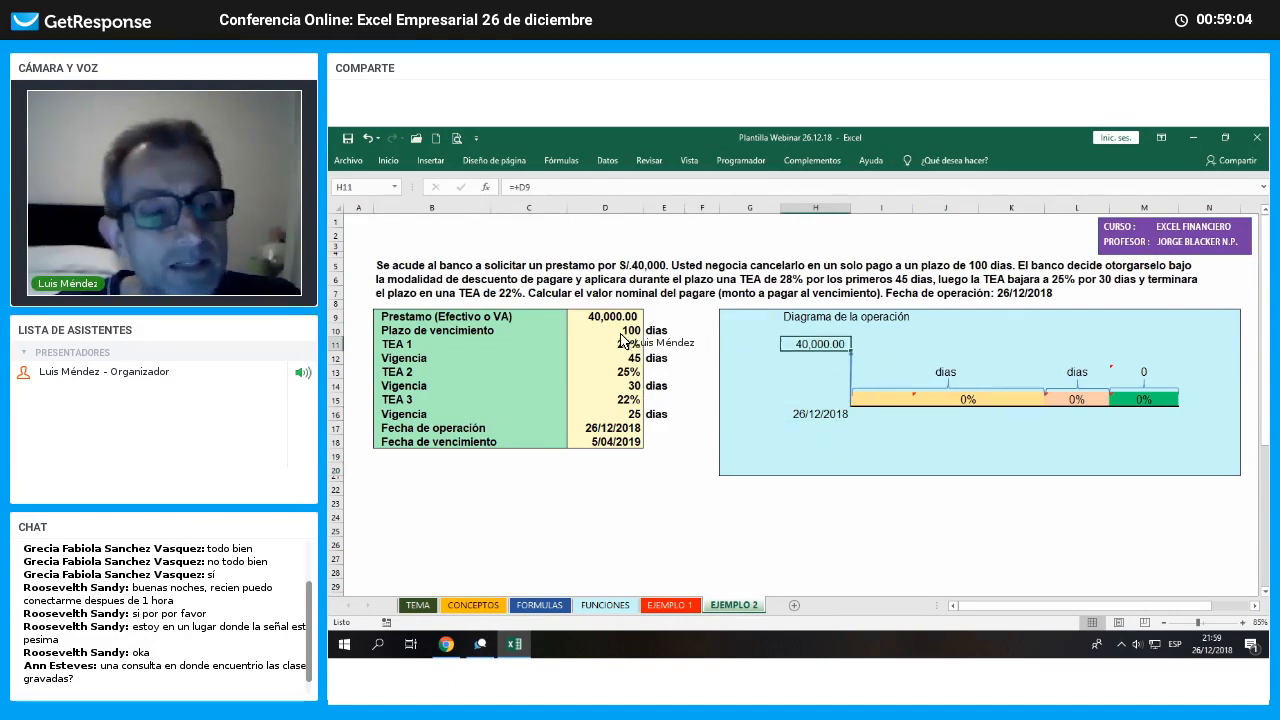
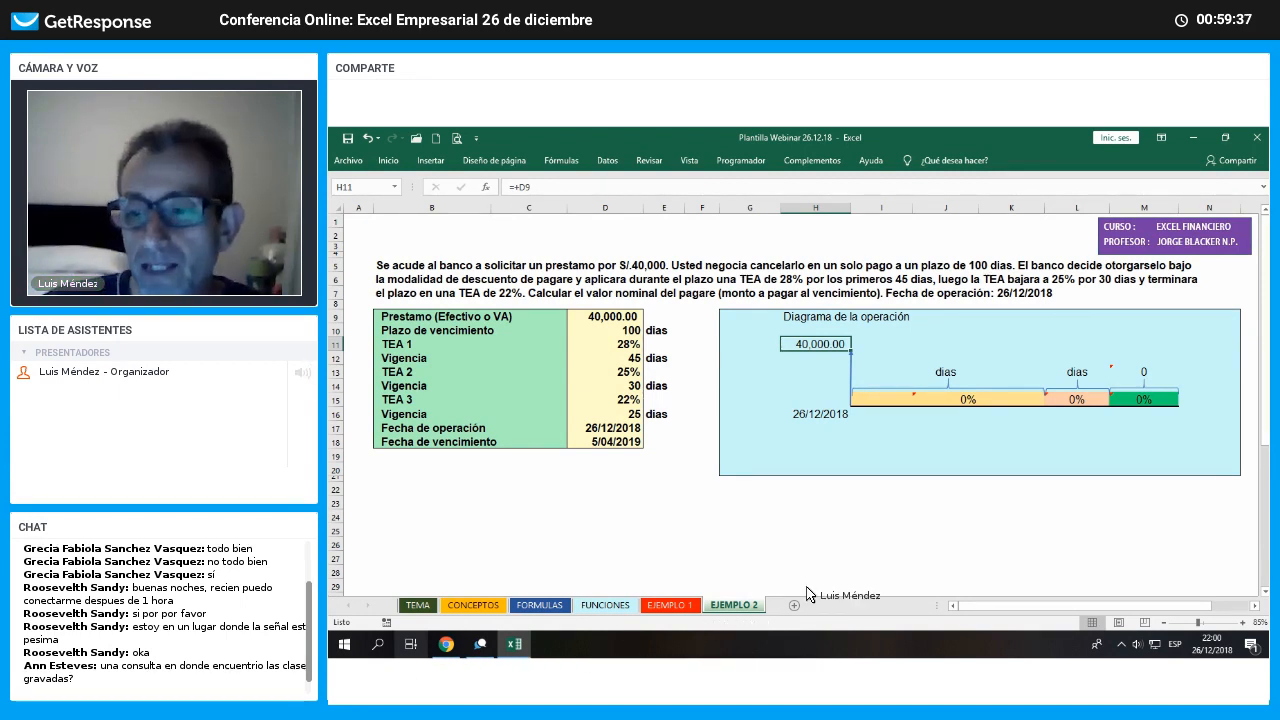
# Link M16, at the end of the diagram's timeline, to the due date in D18
pyautogui.click(1150, 414)
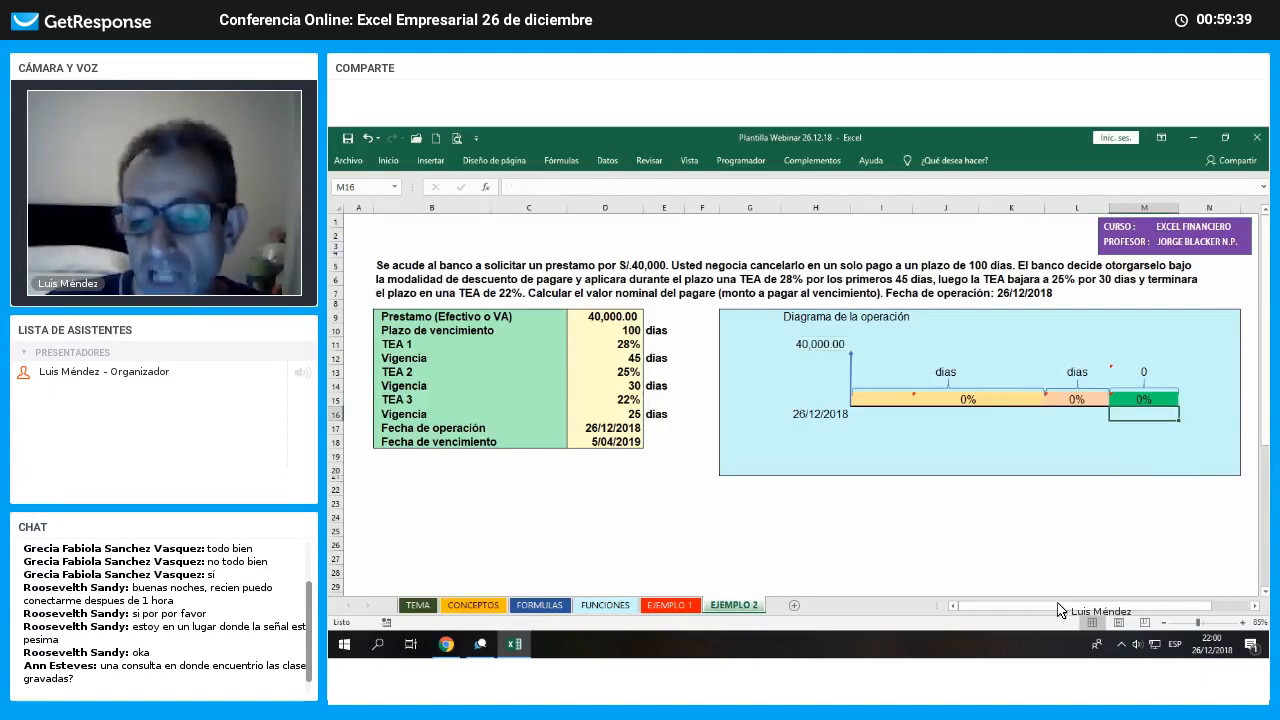
pyautogui.write('+')
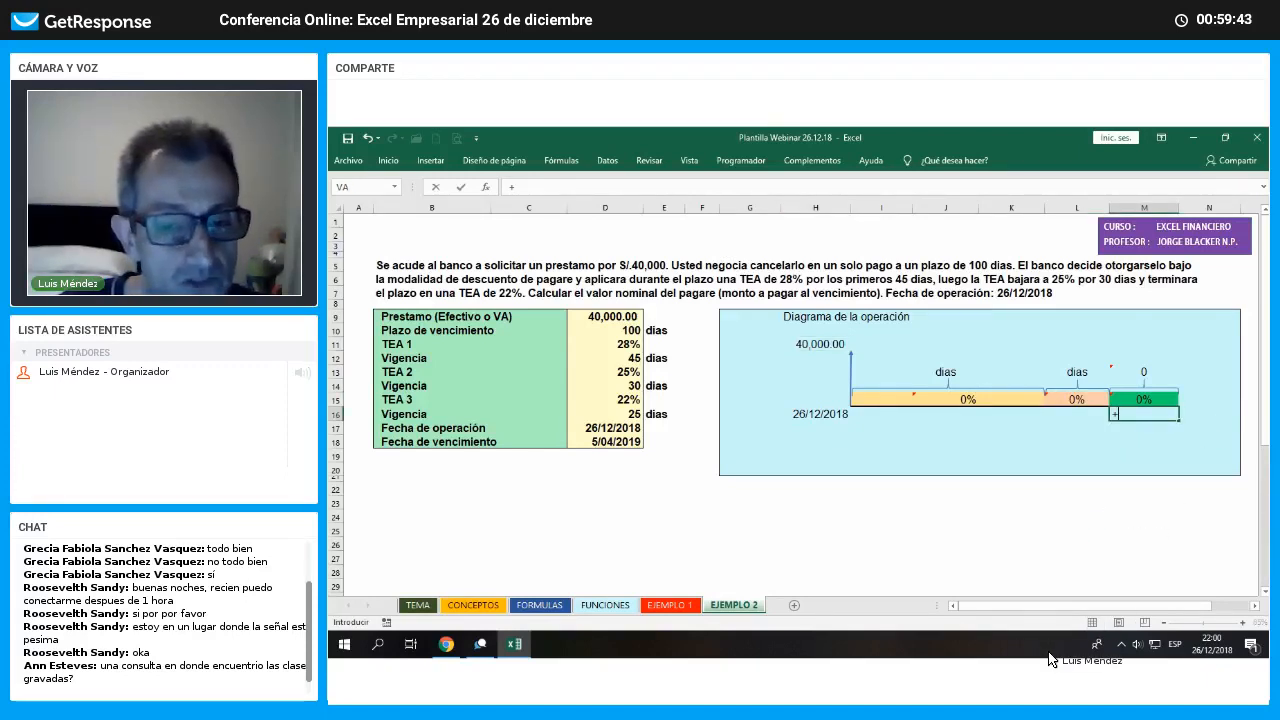
pyautogui.press('Left')
pyautogui.press('Left')
pyautogui.press('Left')
pyautogui.press('Left')
pyautogui.press('Left')
pyautogui.press('Left')
pyautogui.press('Left')
pyautogui.press('Left')
pyautogui.press('Left')
pyautogui.press('Down')
pyautogui.press('Down')
pyautogui.press('Return')
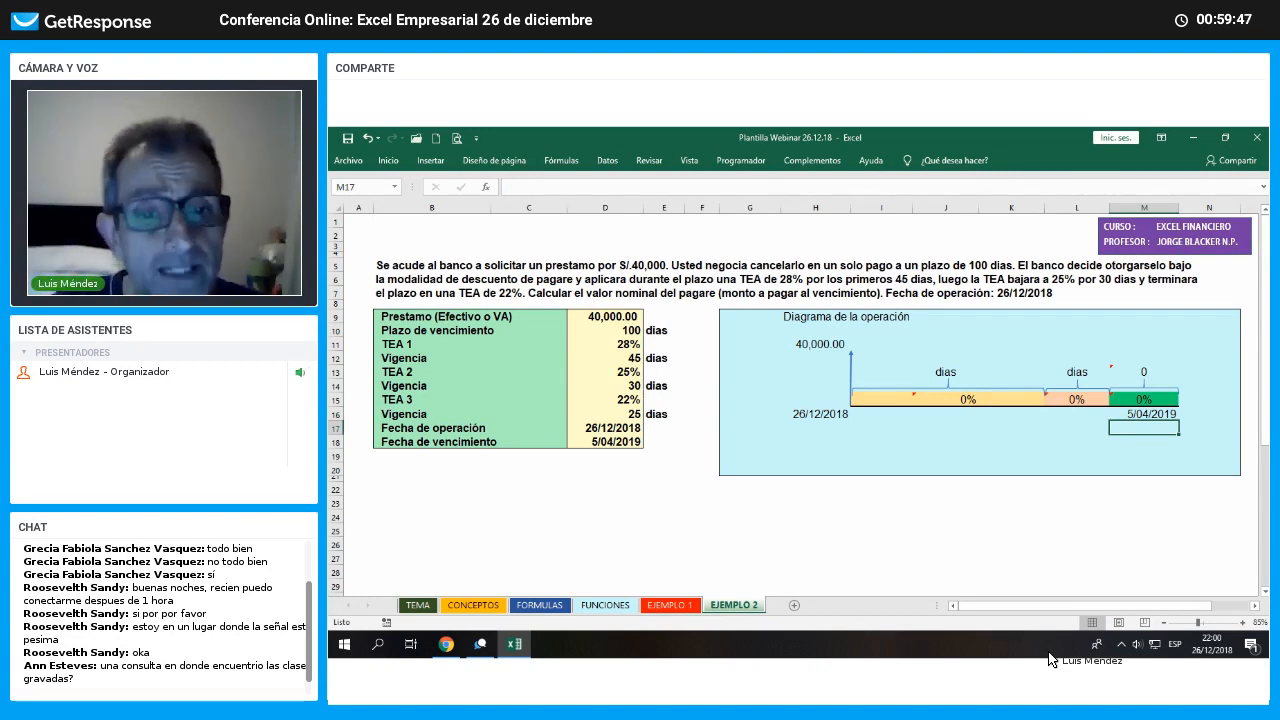
# Link J15, the rate of the first yellow segment, to TEA 1 in D11
pyautogui.press('Left')
pyautogui.press('Left')
pyautogui.press('Left')
pyautogui.press('Up')
pyautogui.press('Up')
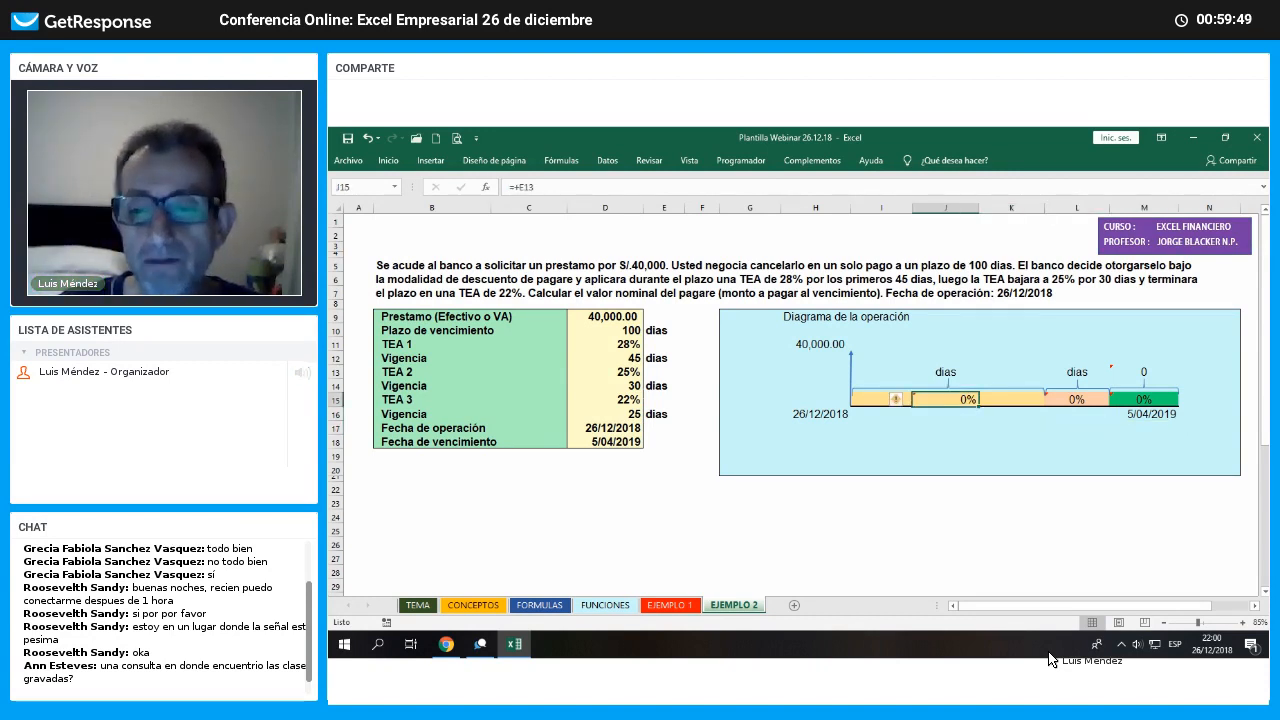
pyautogui.write('+')
pyautogui.press('Left')
pyautogui.press('Left')
pyautogui.press('Left')
pyautogui.press('Left')
pyautogui.press('Left')
pyautogui.press('Left')
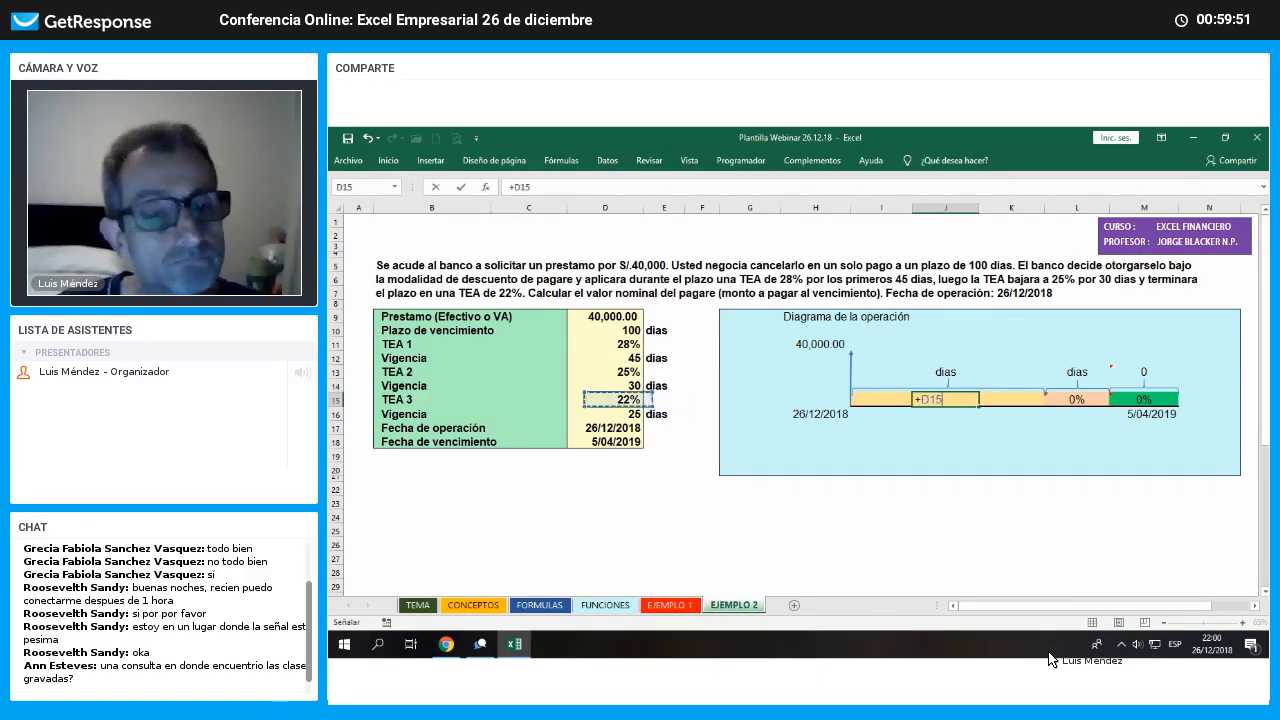
pyautogui.press('Up')
pyautogui.press('Return')
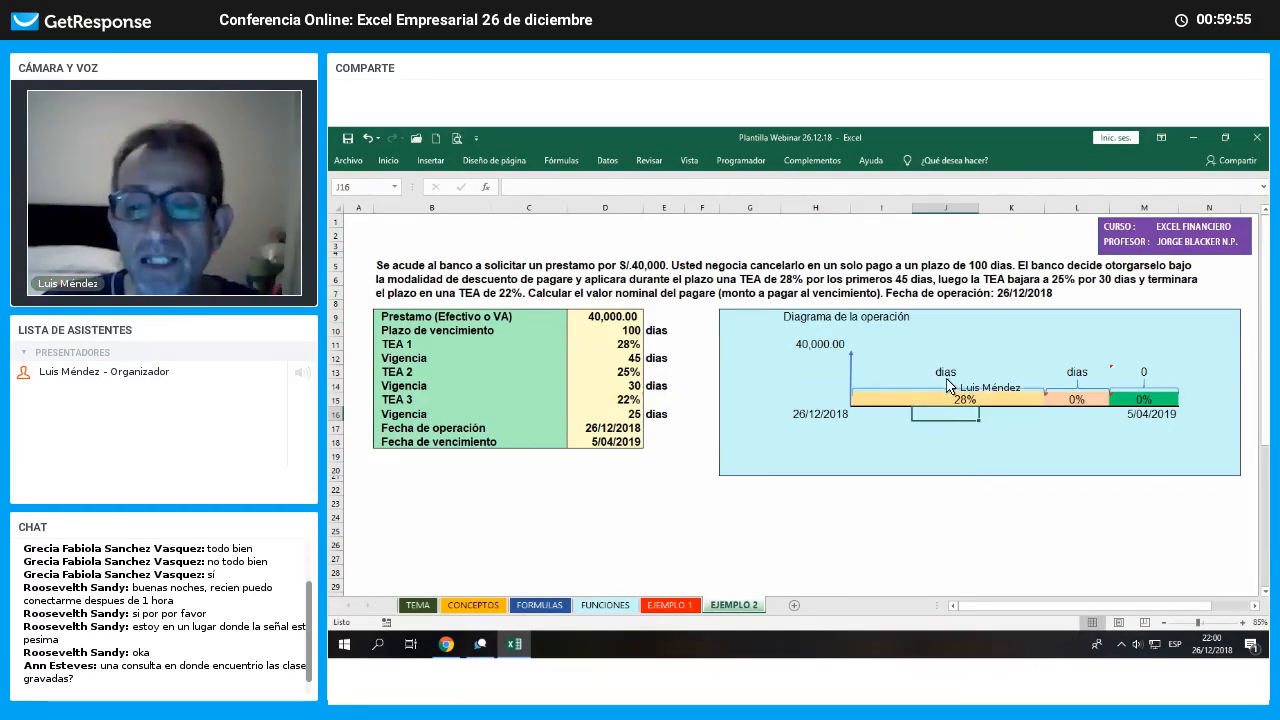
# Link J13, the days above the first segment, to the TEA 1 validity period in D12
pyautogui.click(982, 374)
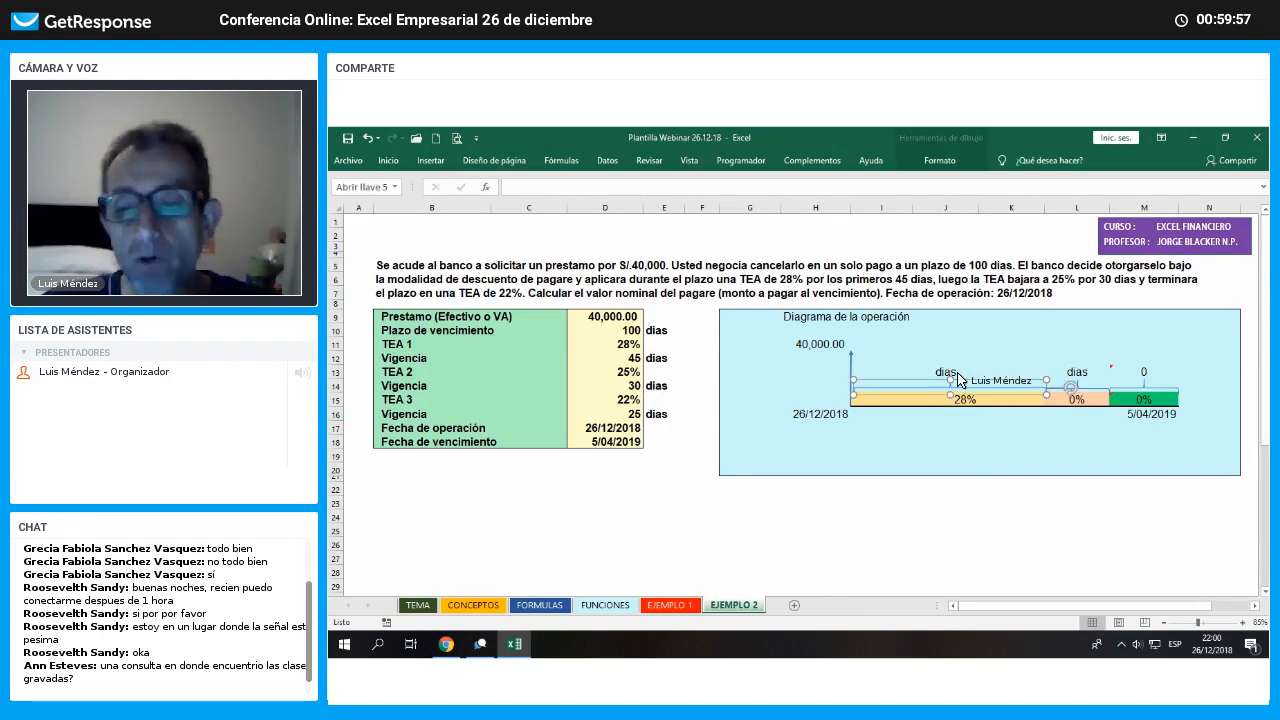
pyautogui.click(973, 370)
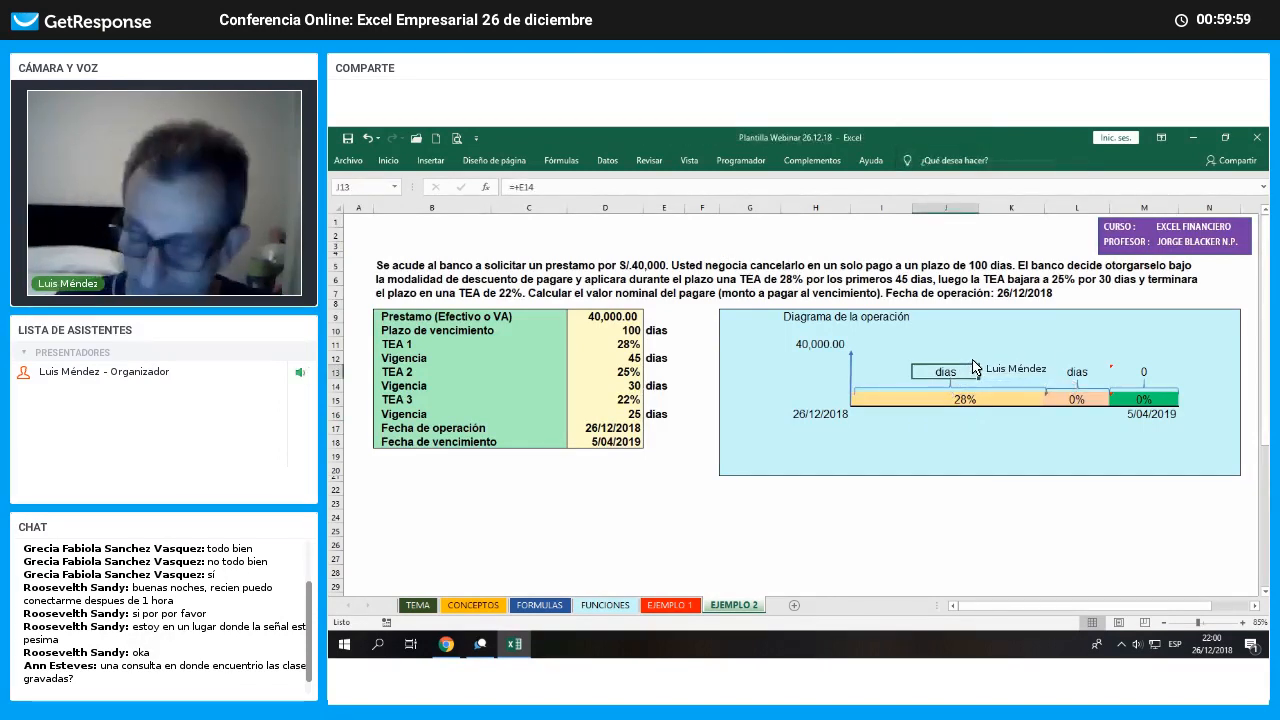
pyautogui.write('+')
pyautogui.press('Left')
pyautogui.press('Left')
pyautogui.press('Left')
pyautogui.press('Left')
pyautogui.press('Left')
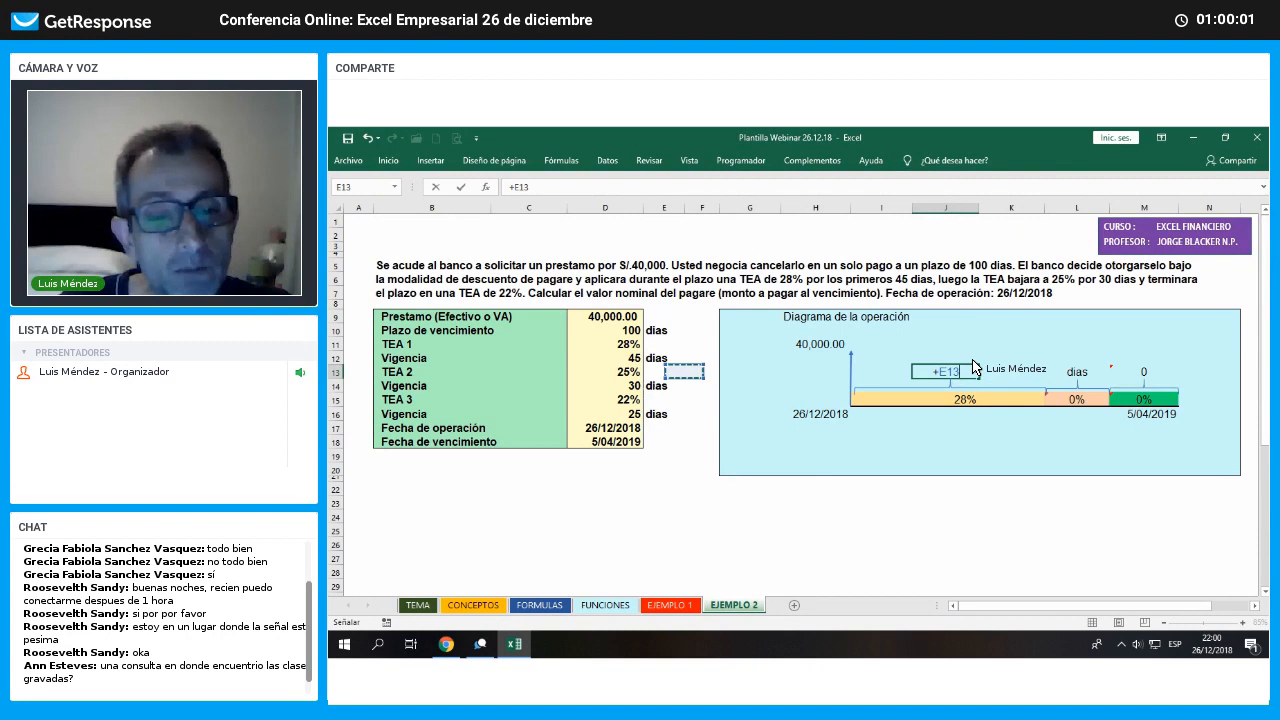
pyautogui.press('Return')
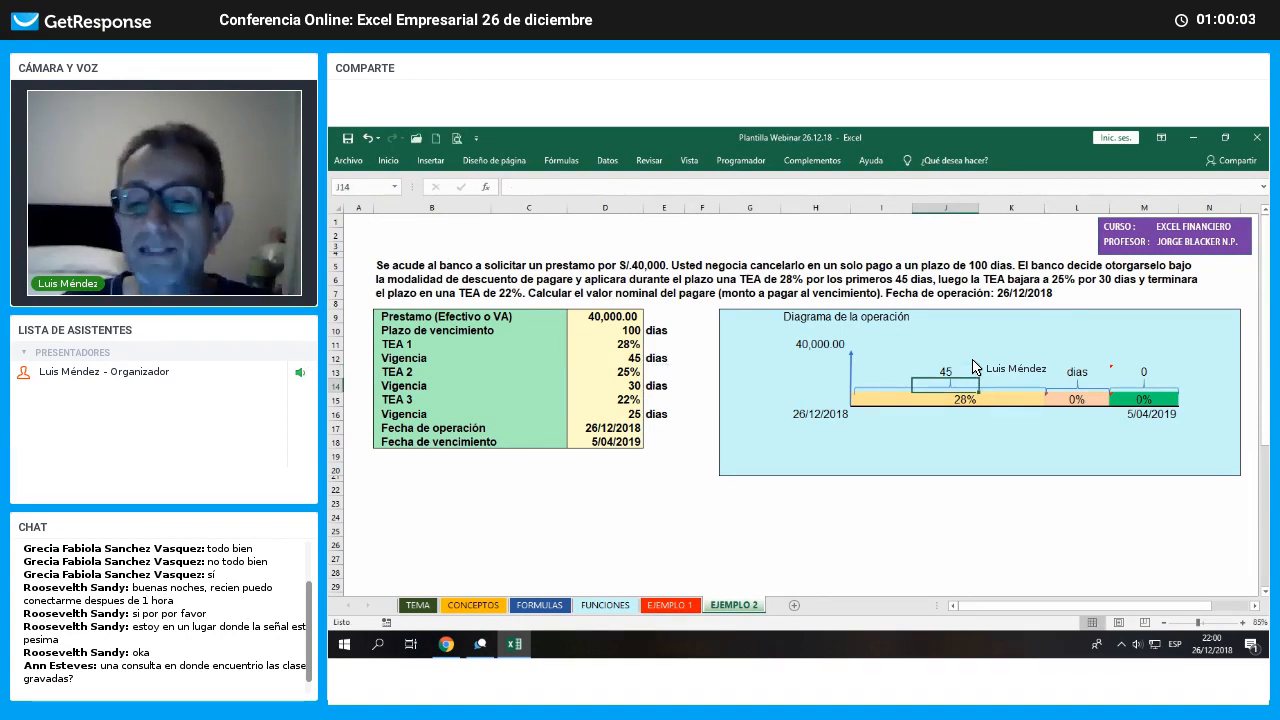
# Link L15, the rate of the second segment, to TEA 2 in D13
pyautogui.press('Right')
pyautogui.press('Right')
pyautogui.press('Down')
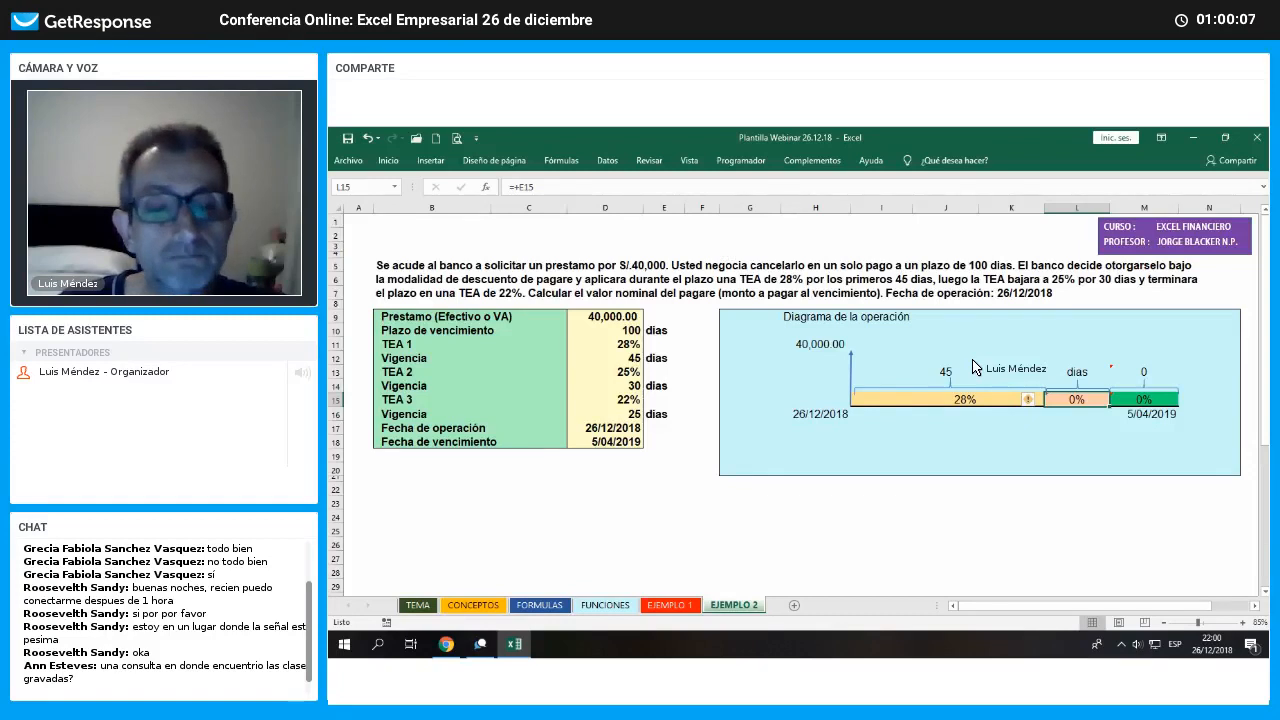
pyautogui.write('+')
pyautogui.press('Left')
pyautogui.press('Left')
pyautogui.press('Left')
pyautogui.press('Left')
pyautogui.press('Left')
pyautogui.press('Left')
pyautogui.press('Left')
pyautogui.press('Left')
pyautogui.press('Up')
pyautogui.press('Up')
pyautogui.press('Return')
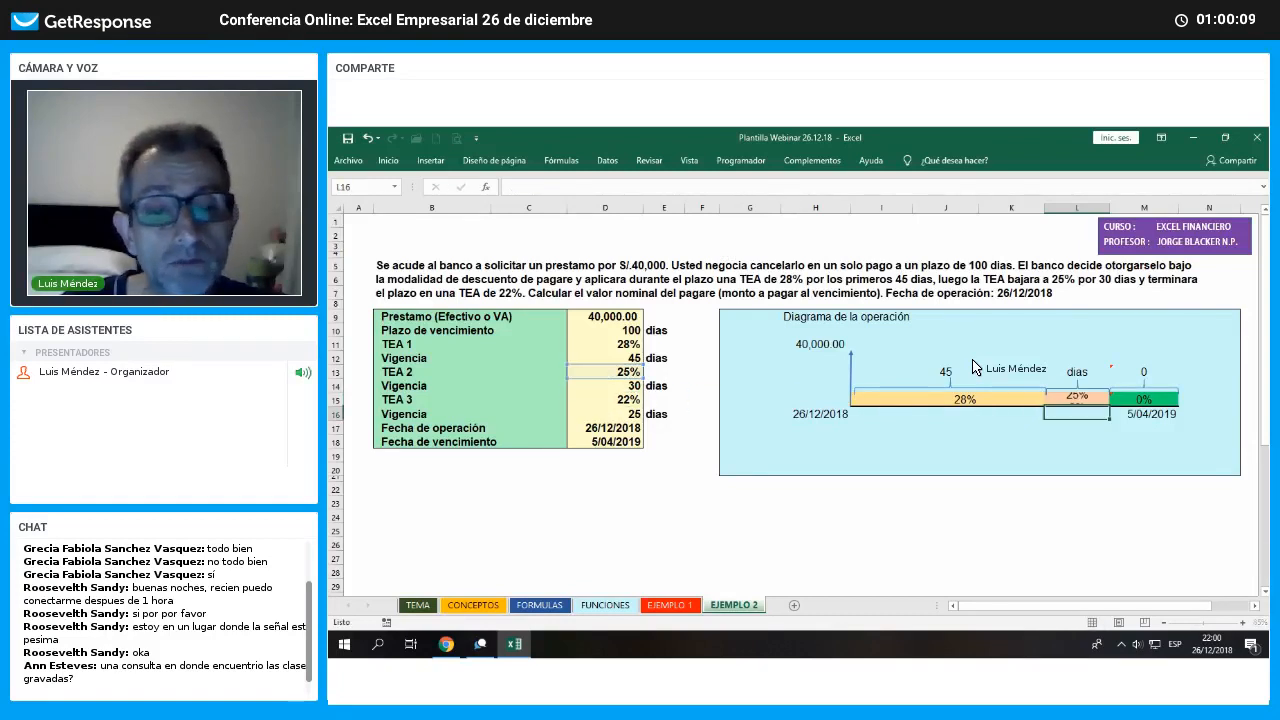
# Link L13, the days above the second segment, to the TEA 2 validity period in D14
pyautogui.press('Up')
pyautogui.press('Up')
pyautogui.press('Up')
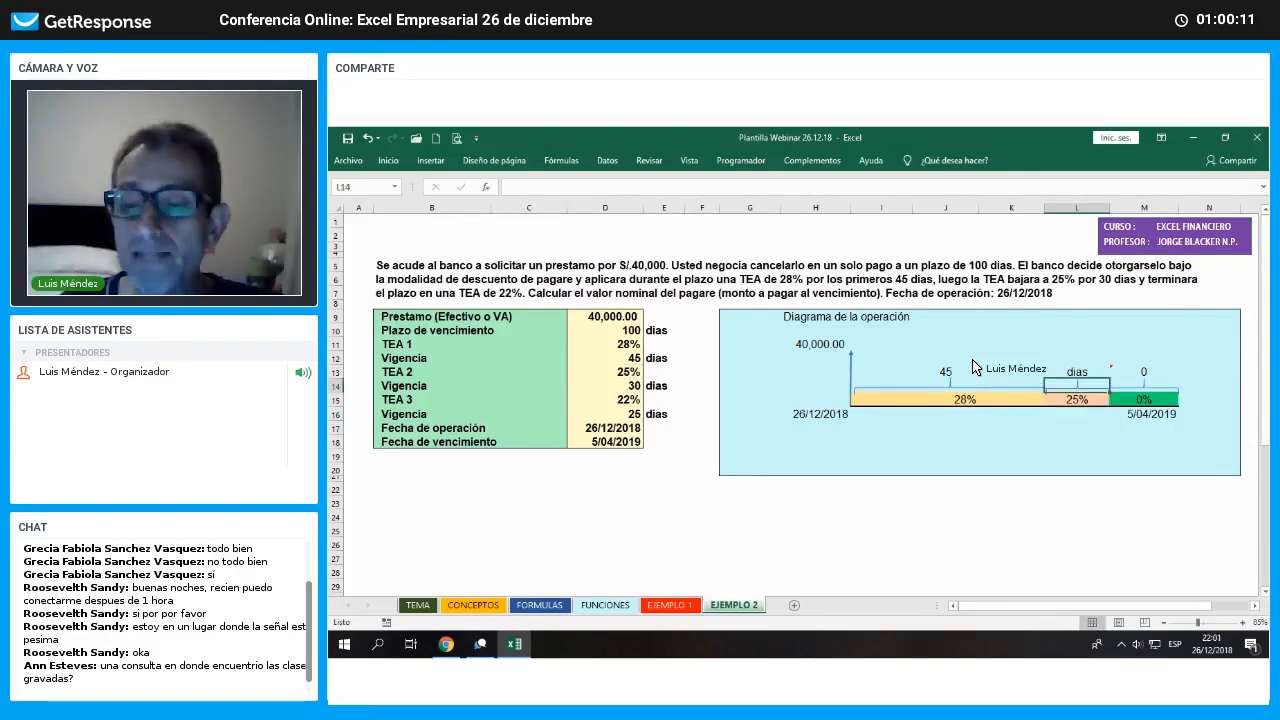
pyautogui.write('+')
pyautogui.press('Left')
pyautogui.press('Left')
pyautogui.press('Left')
pyautogui.press('Left')
pyautogui.press('Left')
pyautogui.press('Left')
pyautogui.press('Left')
pyautogui.press('Left')
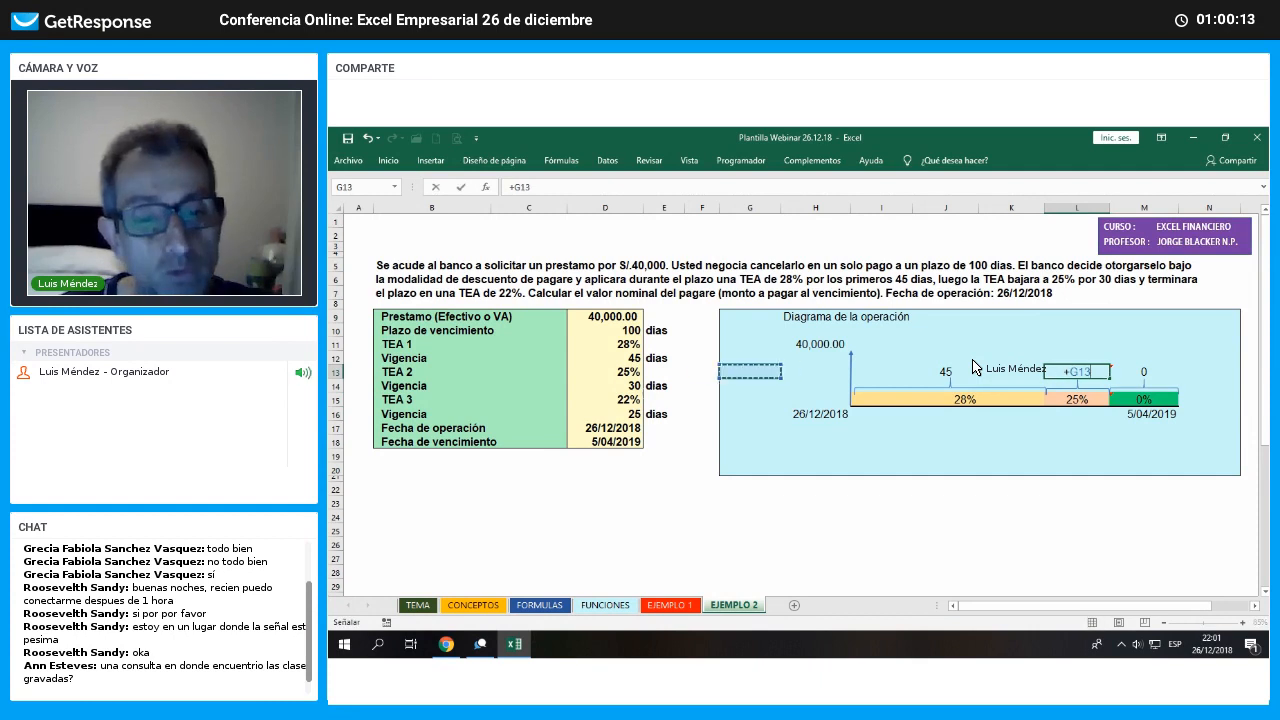
pyautogui.press('Down')
pyautogui.press('Return')
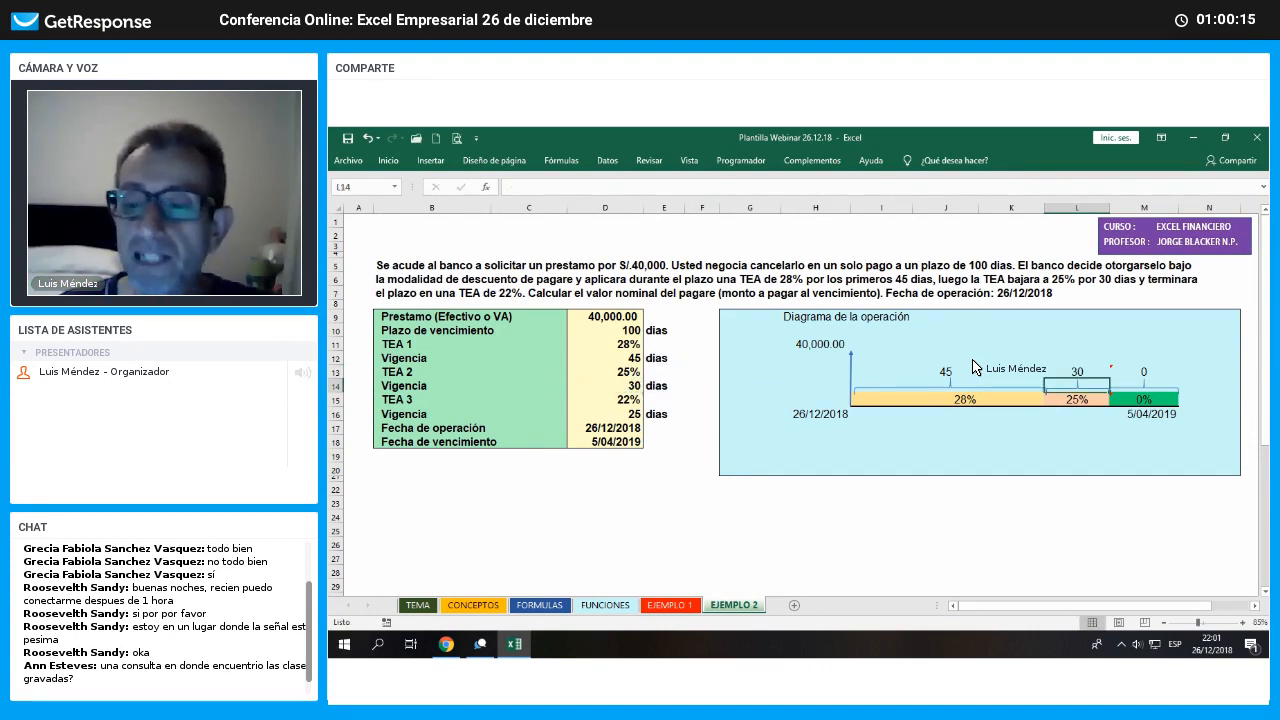
# Link M15, the rate of the green third segment, to TEA 3 in D15
pyautogui.press('Right')
pyautogui.press('Down')
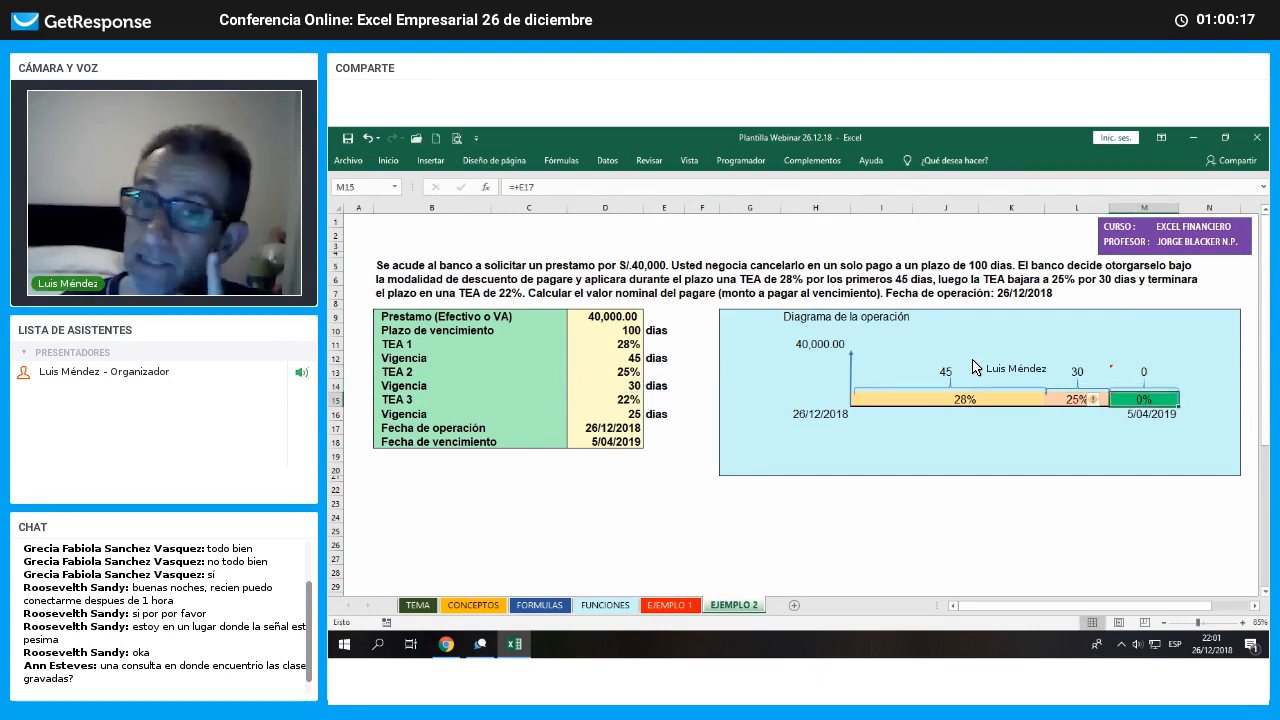
pyautogui.write('+')
pyautogui.press('Left')
pyautogui.press('Left')
pyautogui.press('Left')
pyautogui.press('Left')
pyautogui.press('Left')
pyautogui.press('Left')
pyautogui.press('Left')
pyautogui.press('Left')
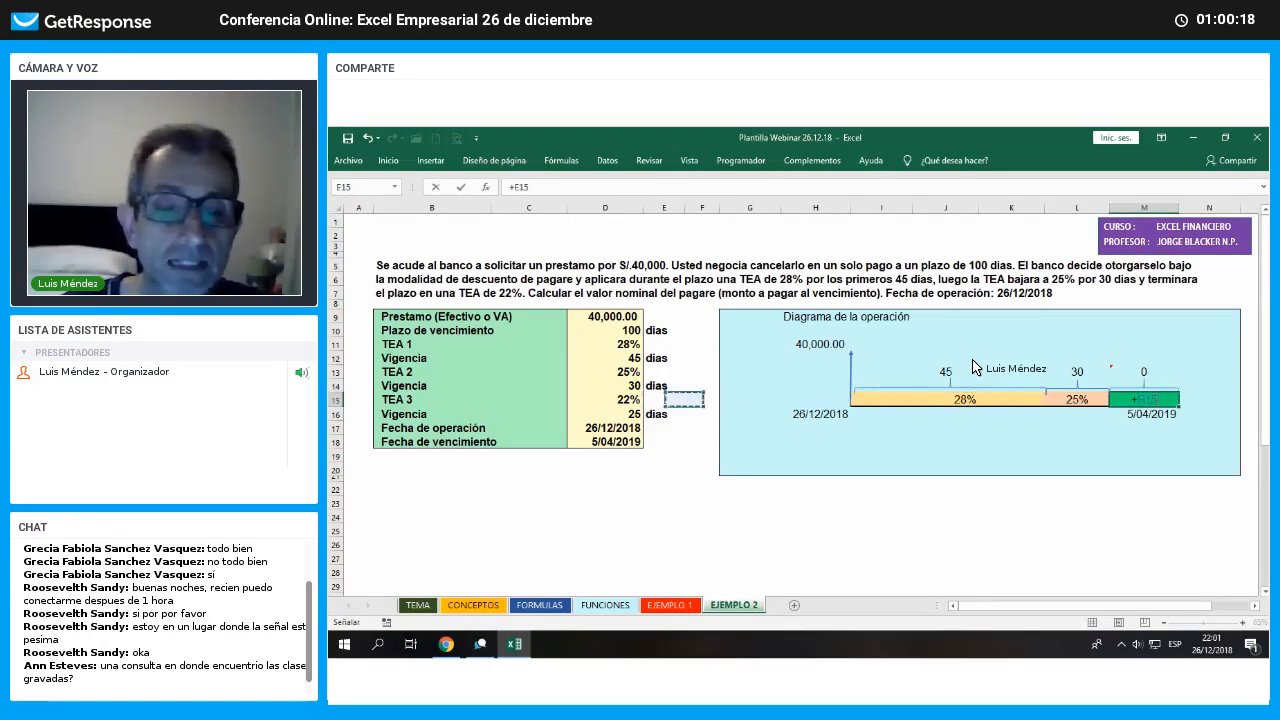
pyautogui.press('Return')
# Link M13, the days above the third segment, to the TEA 3 validity period in D16
pyautogui.press('Up')
pyautogui.press('Up')
pyautogui.press('Up')
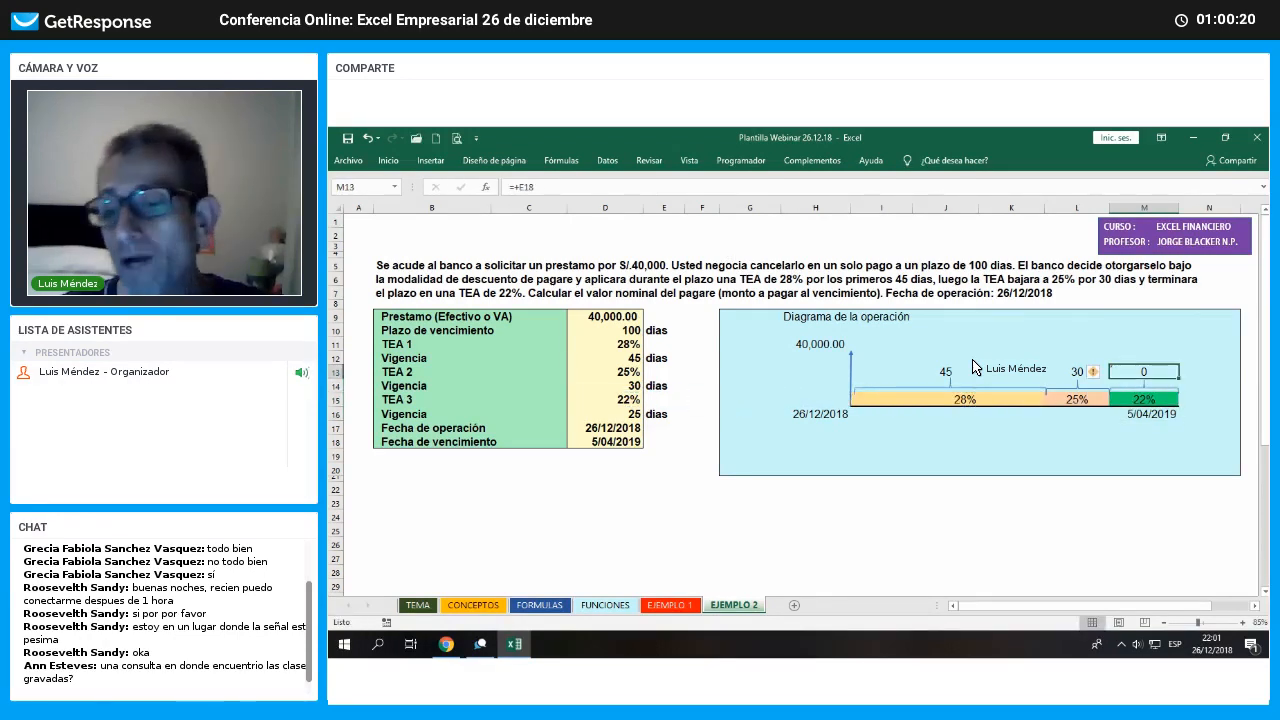
pyautogui.write('+')
pyautogui.press('Left')
pyautogui.press('Left')
pyautogui.press('Left')
pyautogui.press('Left')
pyautogui.press('Left')
pyautogui.press('Left')
pyautogui.press('Left')
pyautogui.press('Left')
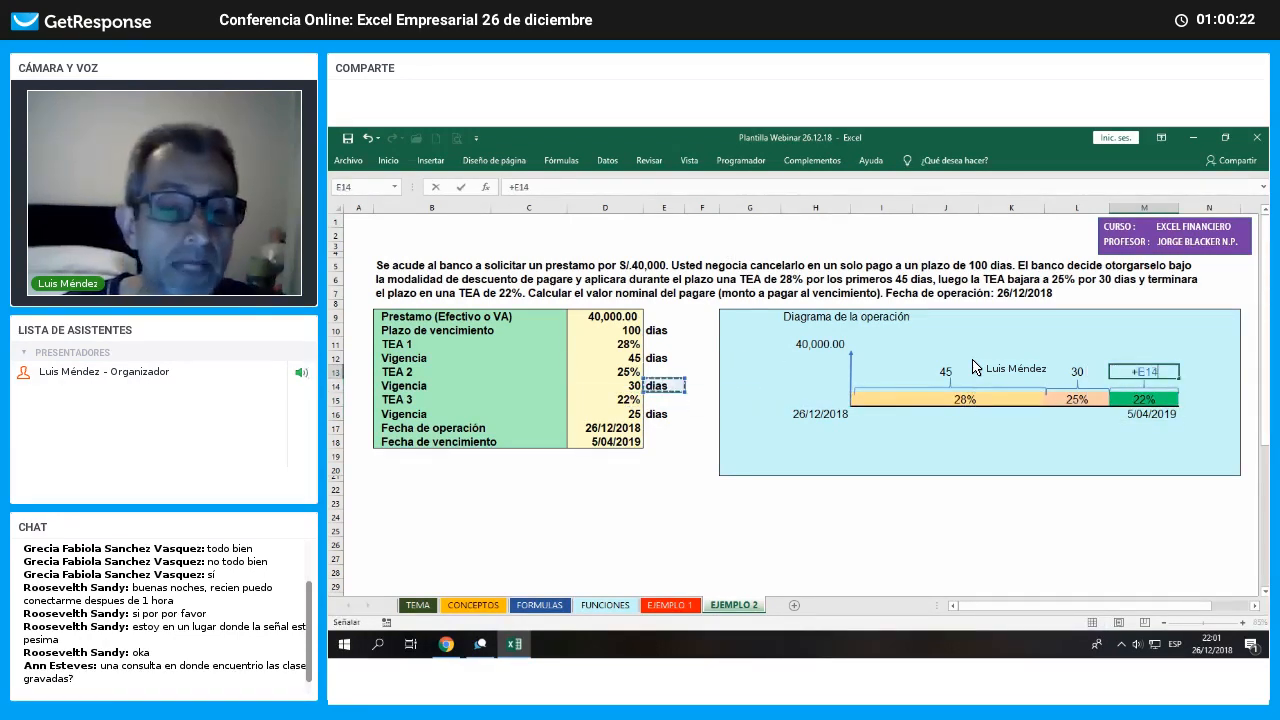
pyautogui.press('Down')
pyautogui.press('Down')
pyautogui.press('Down')
pyautogui.press('Return')
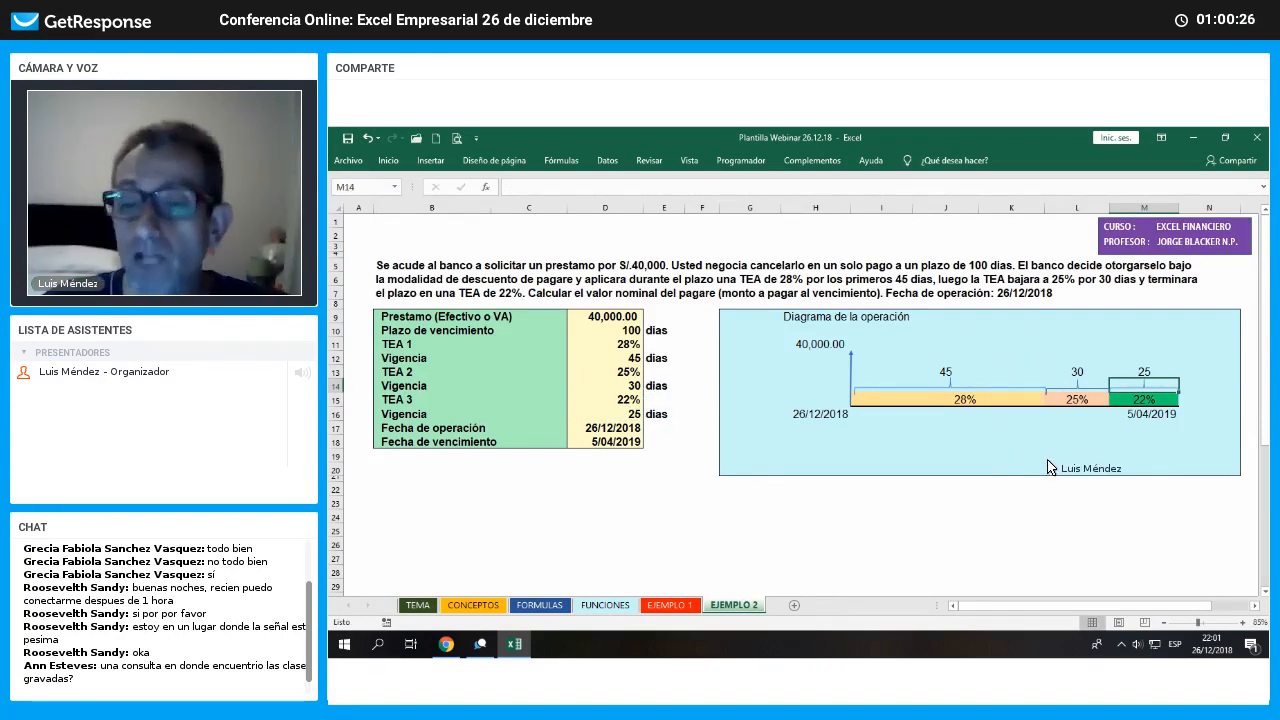
# Calculate the end date of the 28% segment in K16 with the formula +H16+J13
pyautogui.press('Left')
pyautogui.press('Left')
pyautogui.press('Down')
pyautogui.press('Down')
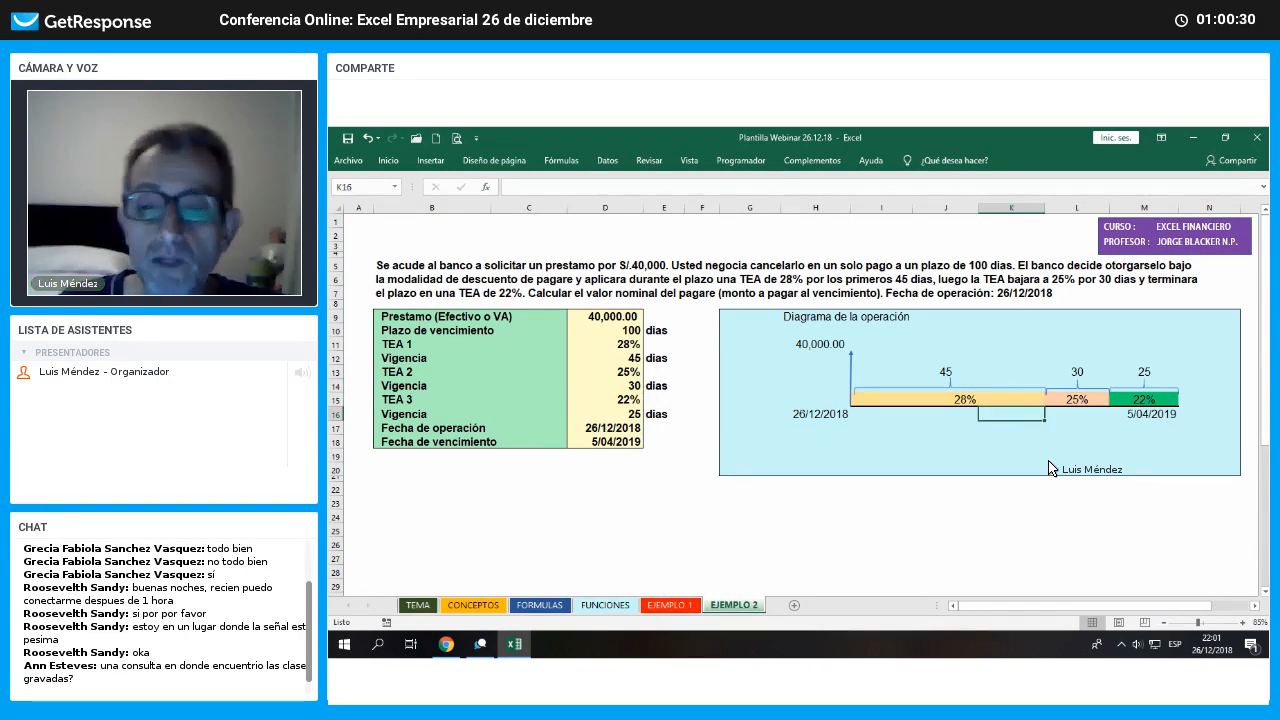
pyautogui.write('+')
pyautogui.press('Left')
pyautogui.press('Left')
pyautogui.press('Left')
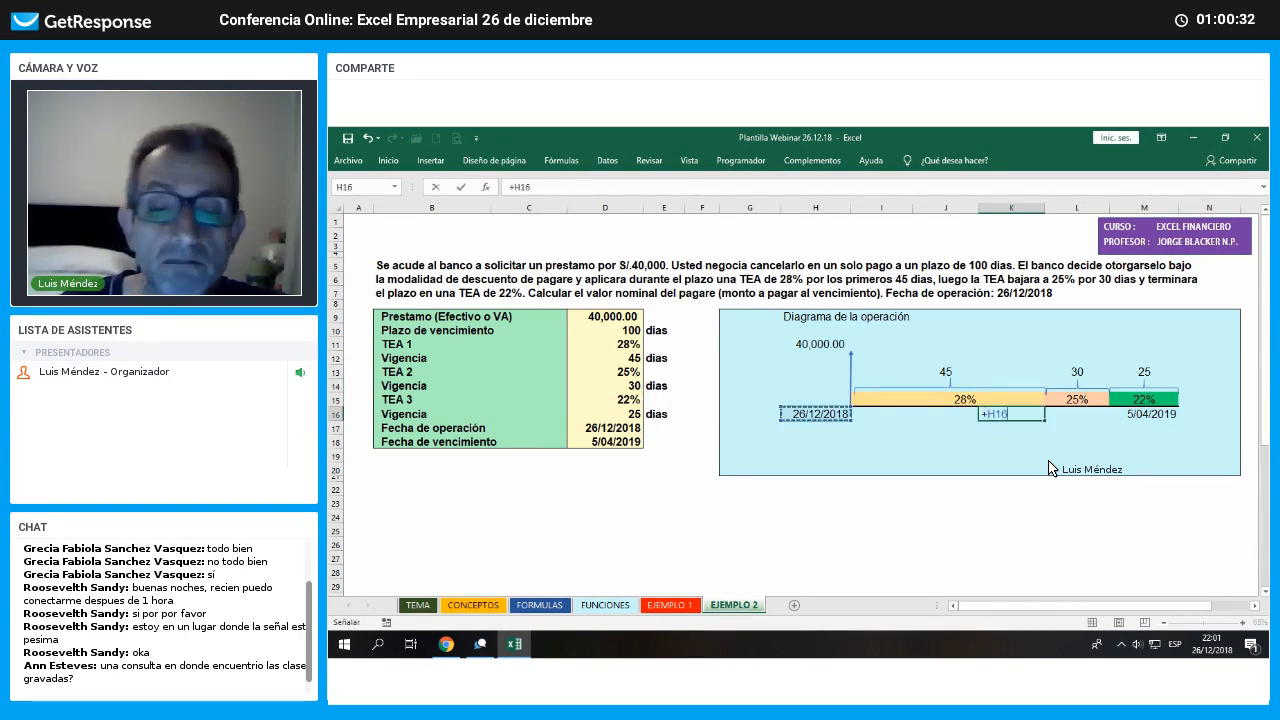
pyautogui.write('+')
pyautogui.press('Up')
pyautogui.press('Up')
pyautogui.press('Up')
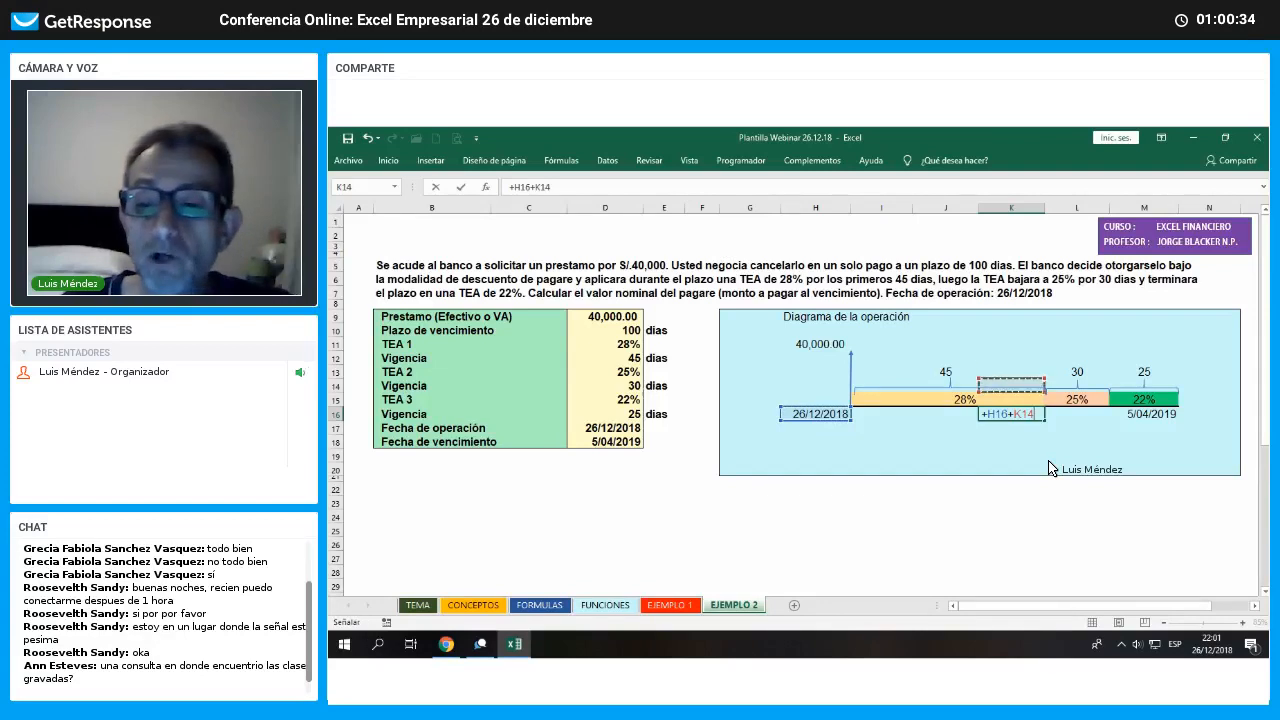
pyautogui.press('Left')
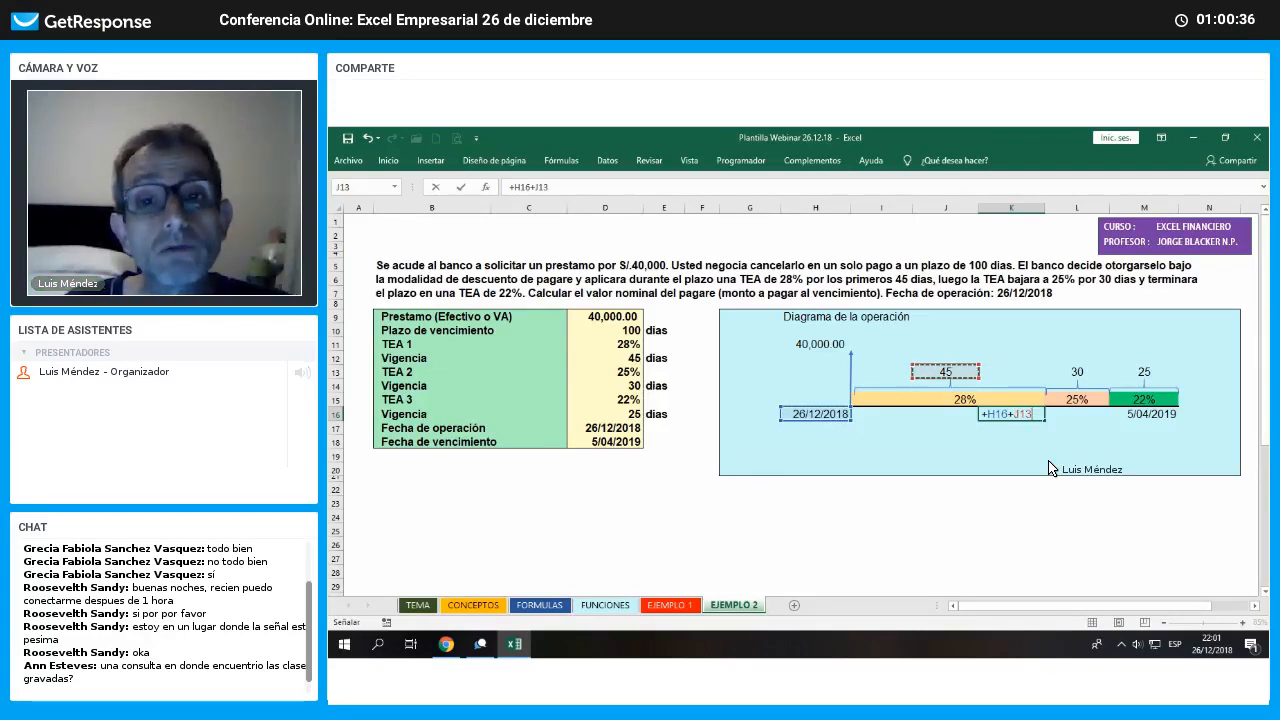
pyautogui.press('Tab')
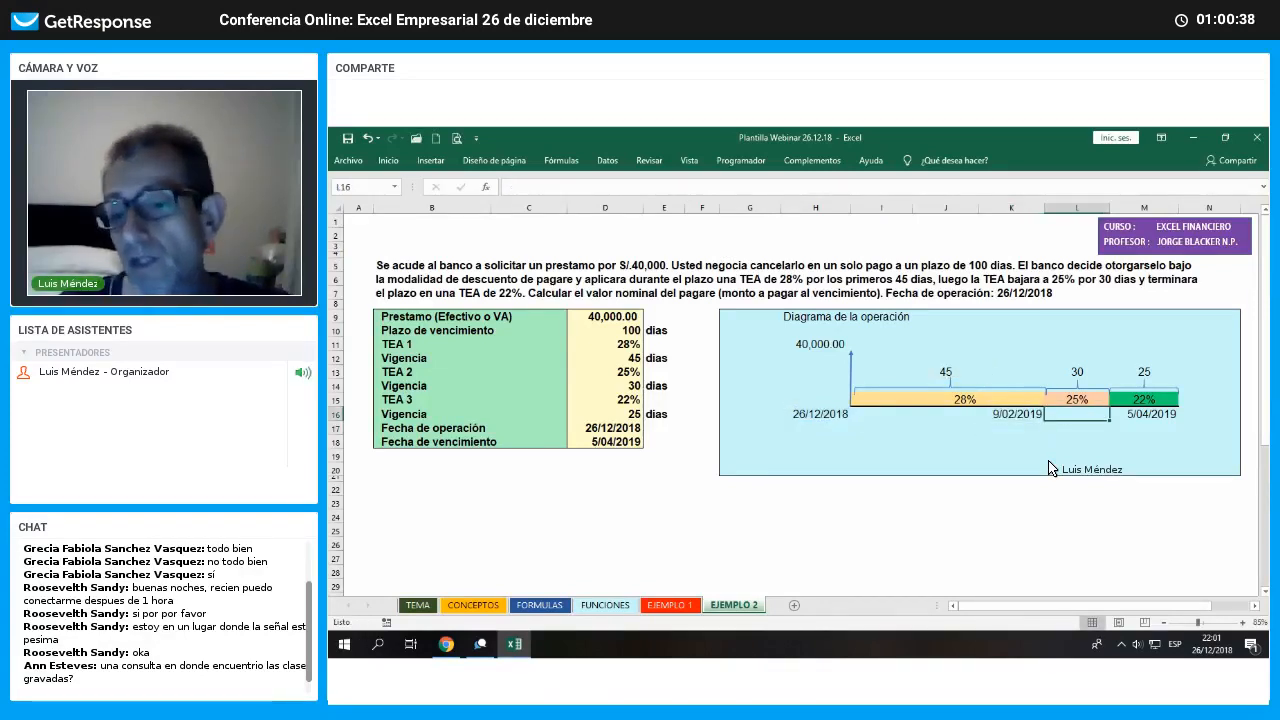
# Calculate the end date of the 25% segment in L16 with the formula +K16+L13
pyautogui.write('+')
pyautogui.press('Left')
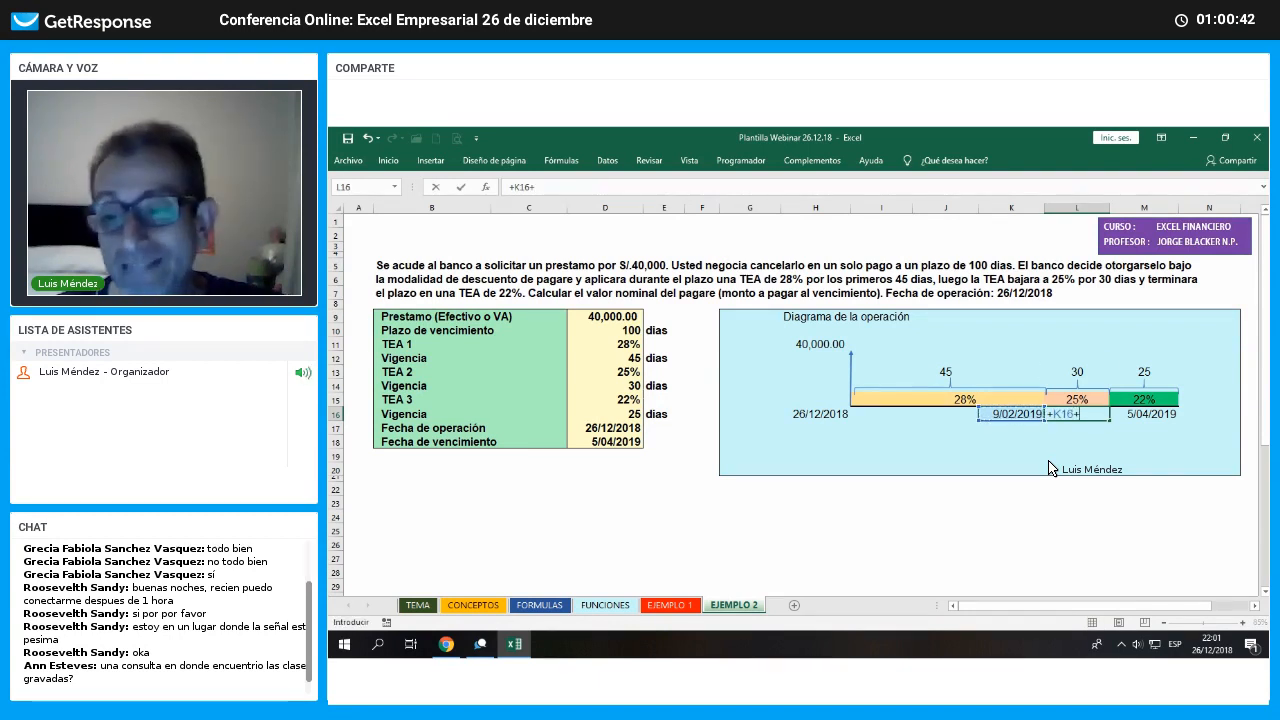
pyautogui.write('+')
pyautogui.press('Up')
pyautogui.press('Up')
pyautogui.press('Up')
pyautogui.press('Return')
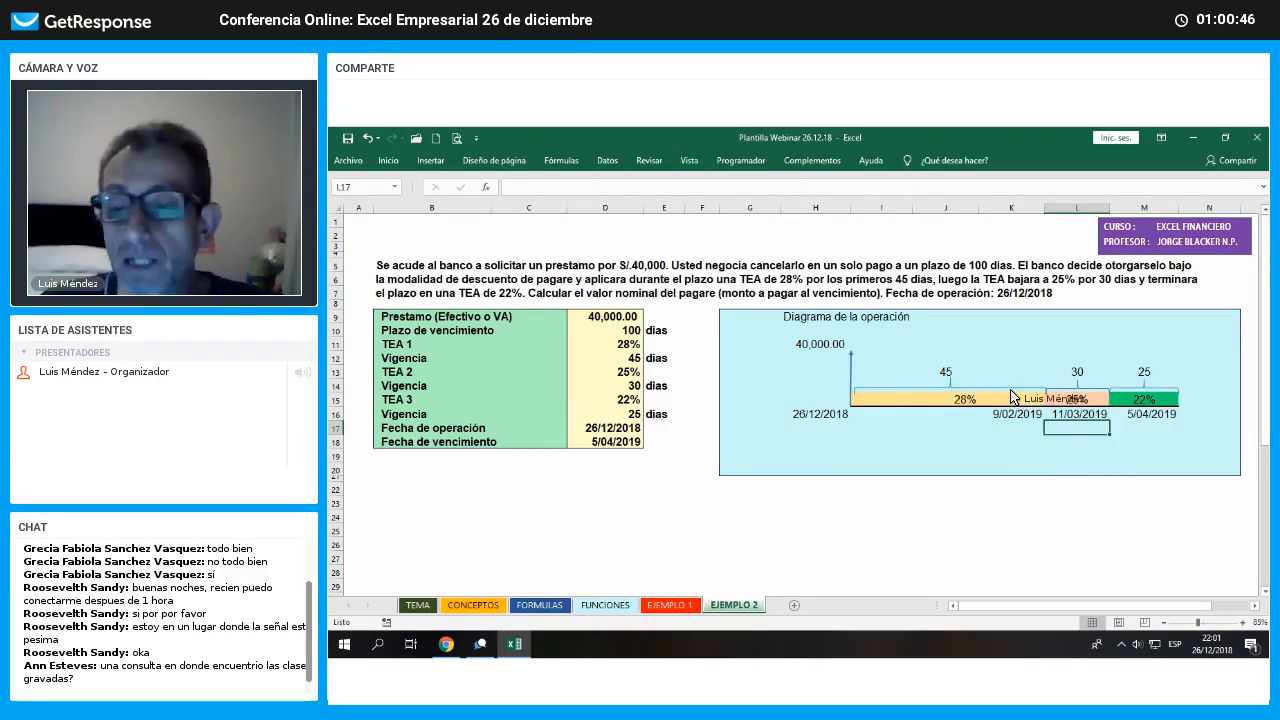
pyautogui.moveTo(1008, 389); pyautogui.dragTo(1005, 389)
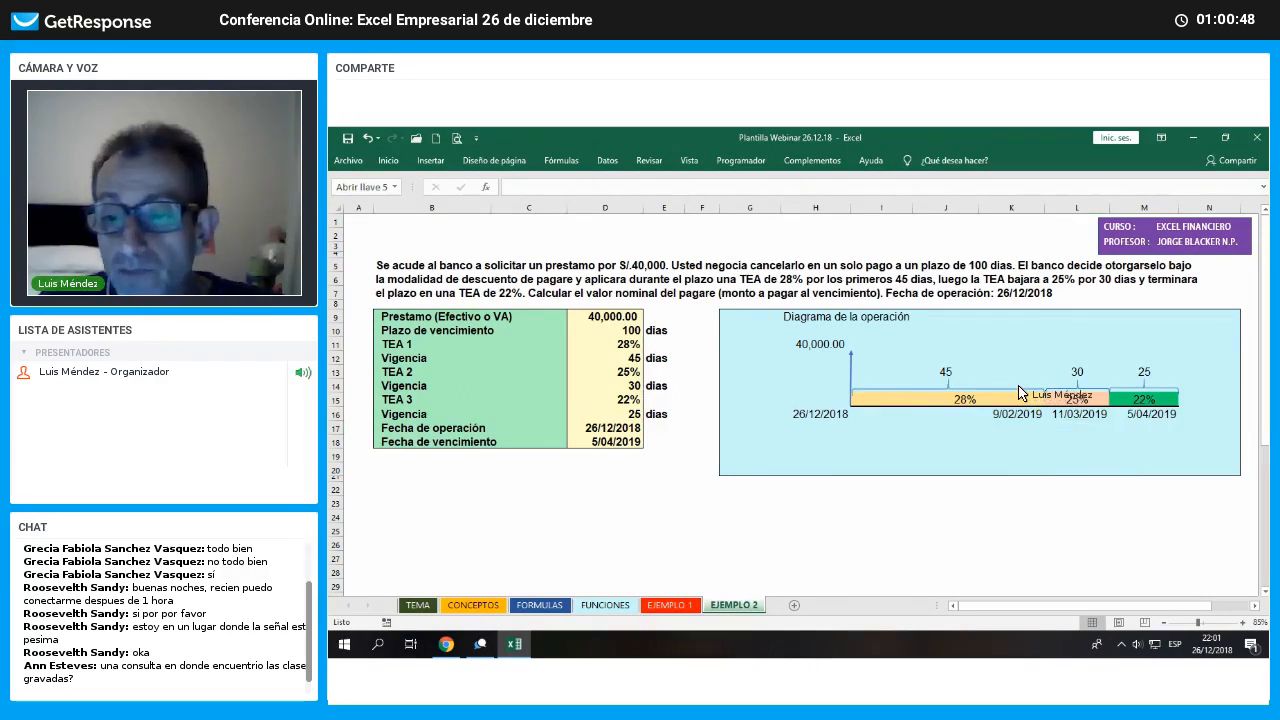
pyautogui.click(1086, 360)
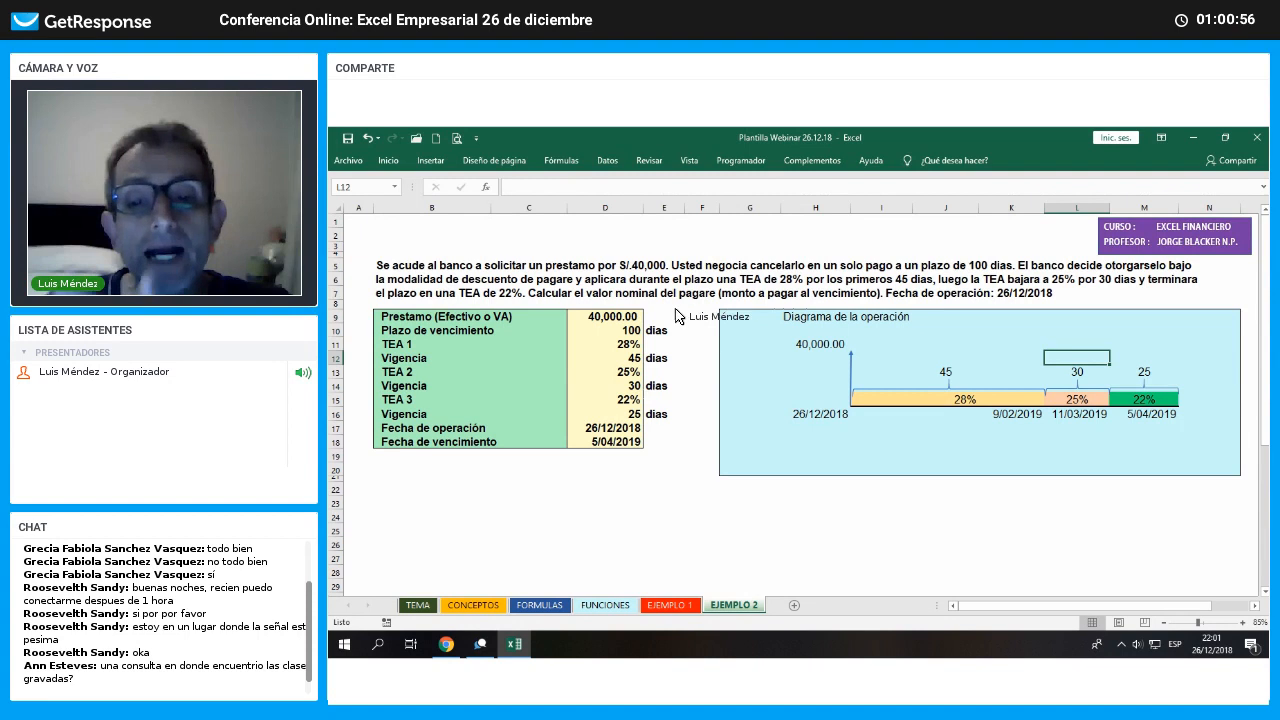
# Copy the vertical blue arrow and place the copy pointing downward from the end of the timeline at 5/04/2019
pyautogui.rightClick(851, 387)
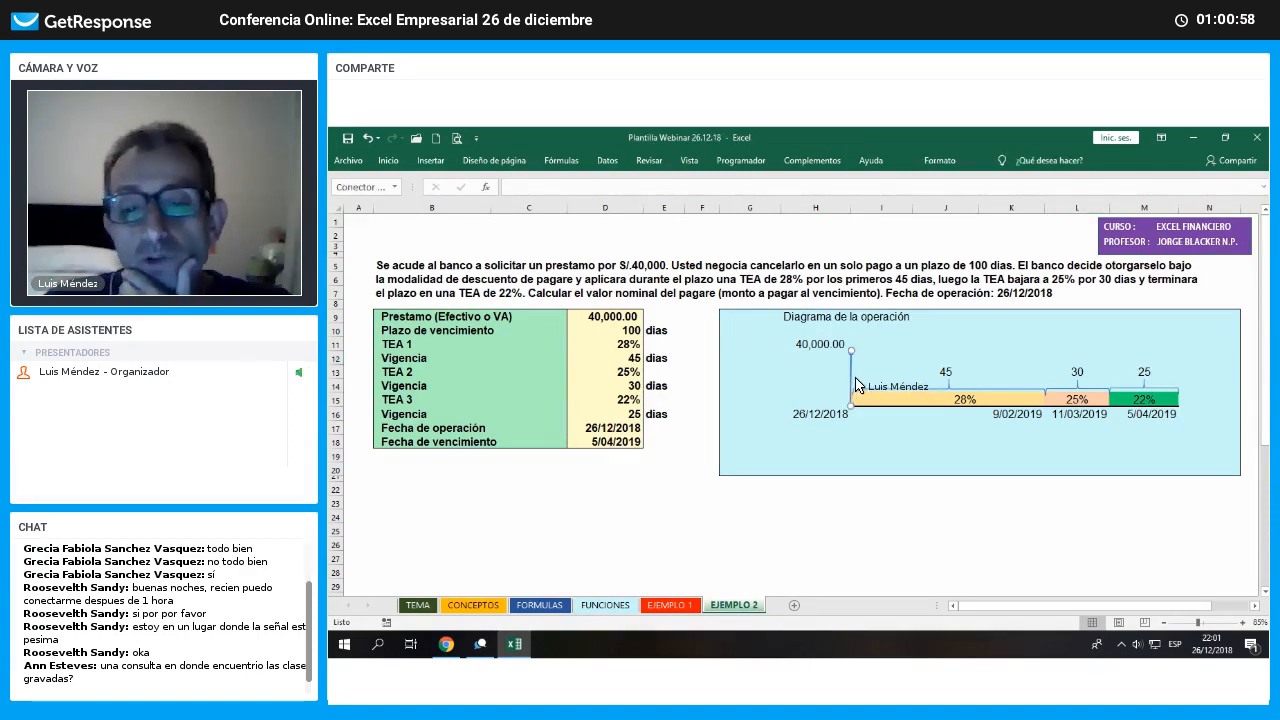
pyautogui.press('Escape')
pyautogui.rightClick(1197, 360)
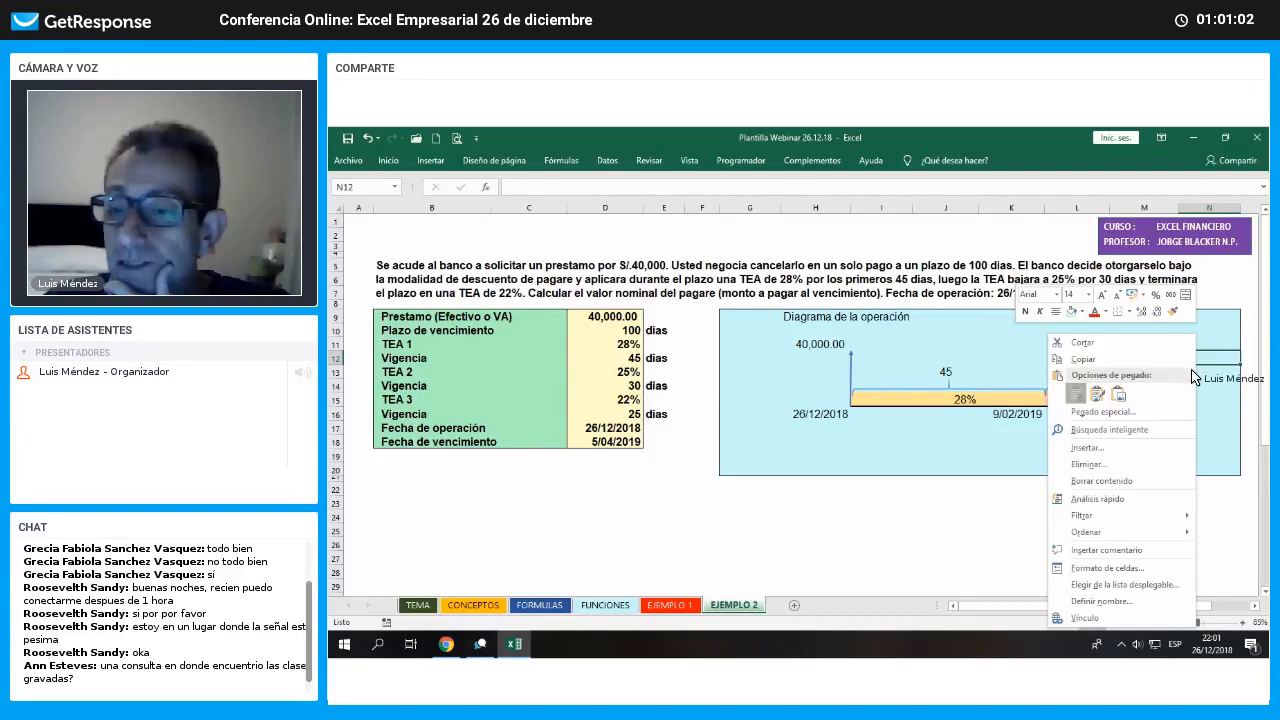
pyautogui.hotkey('ctrl', 'v')
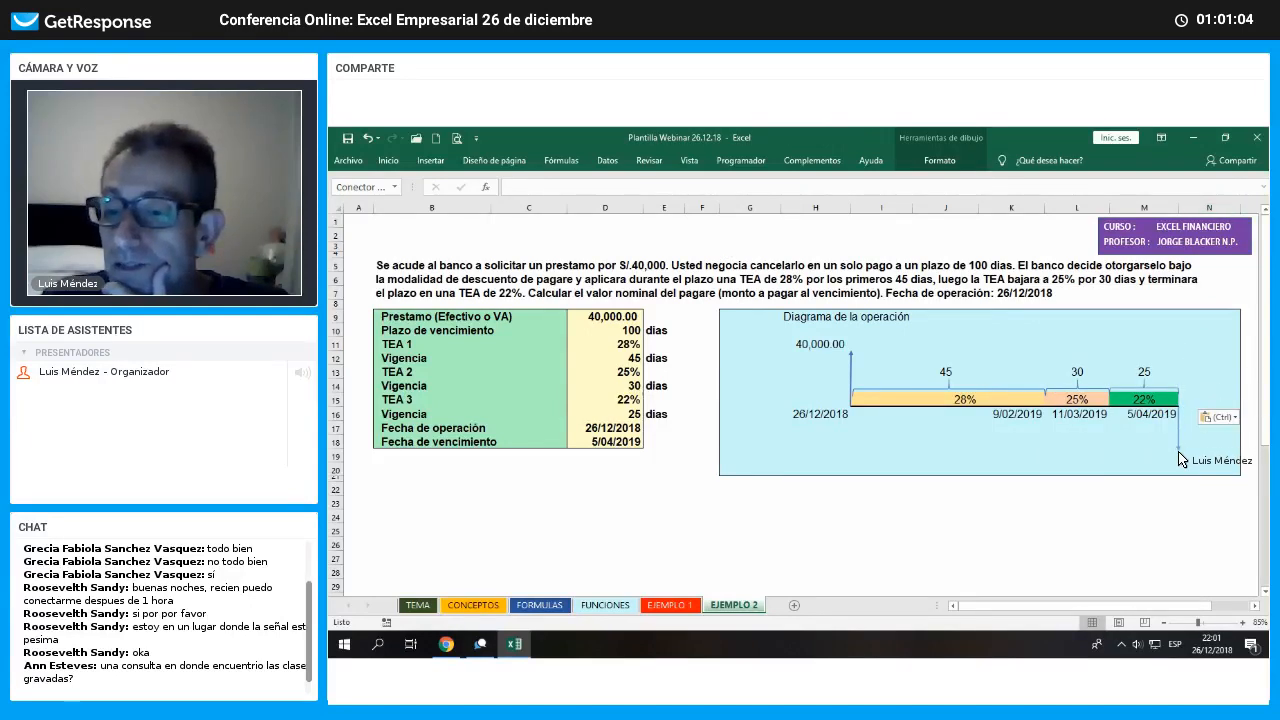
# Change the line colour of the downward arrow at the end of the timeline to red
pyautogui.rightClick(1178, 436)
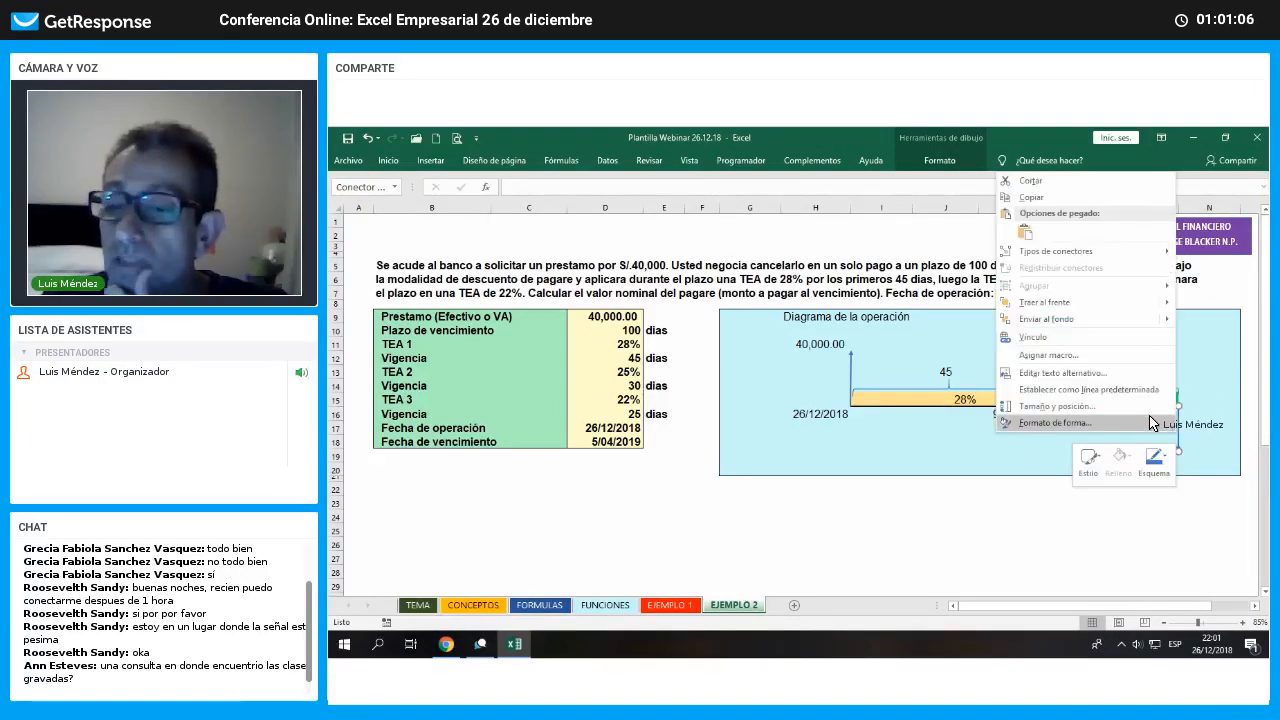
pyautogui.click(1120, 422)
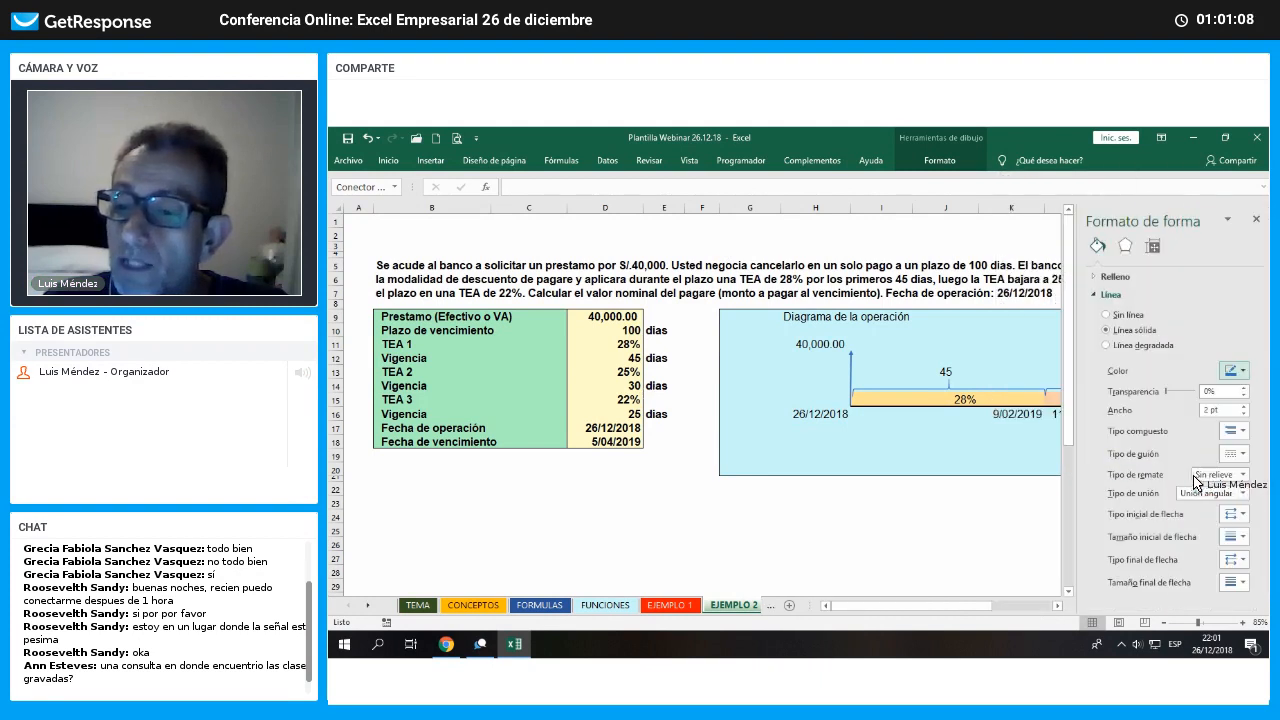
pyautogui.click(1235, 370)
pyautogui.click(1220, 436)
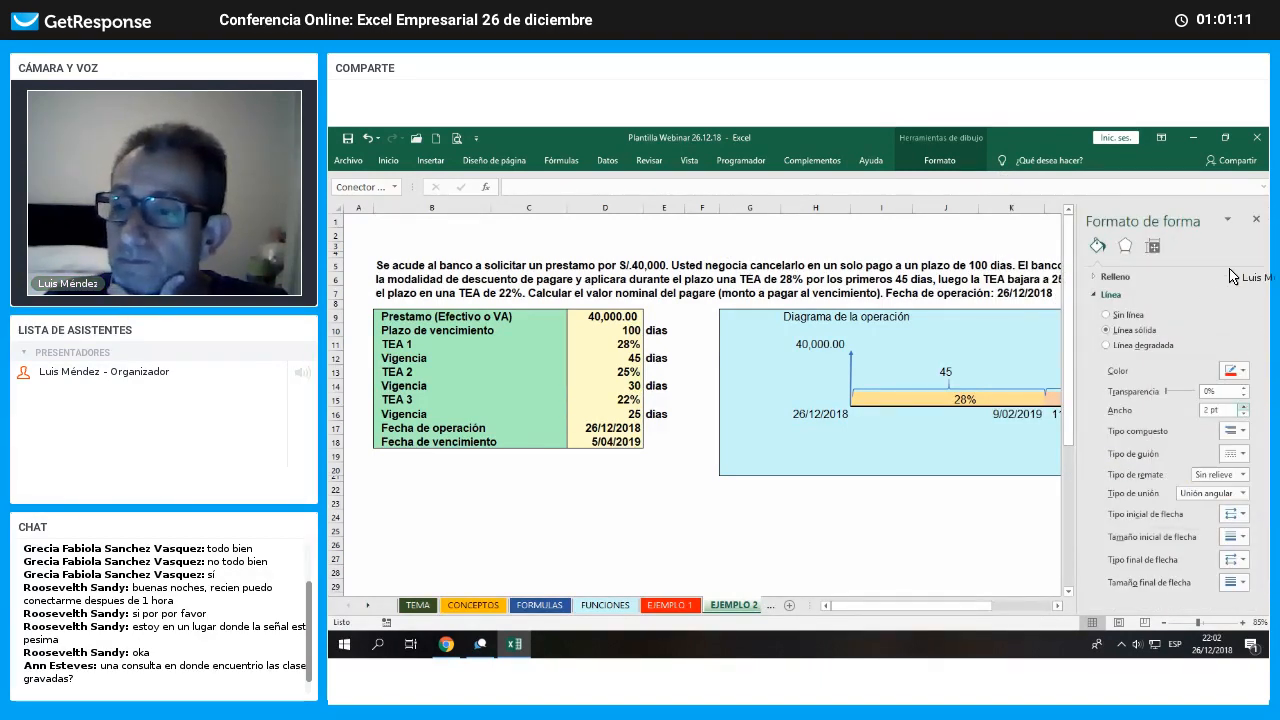
pyautogui.click(1256, 219)
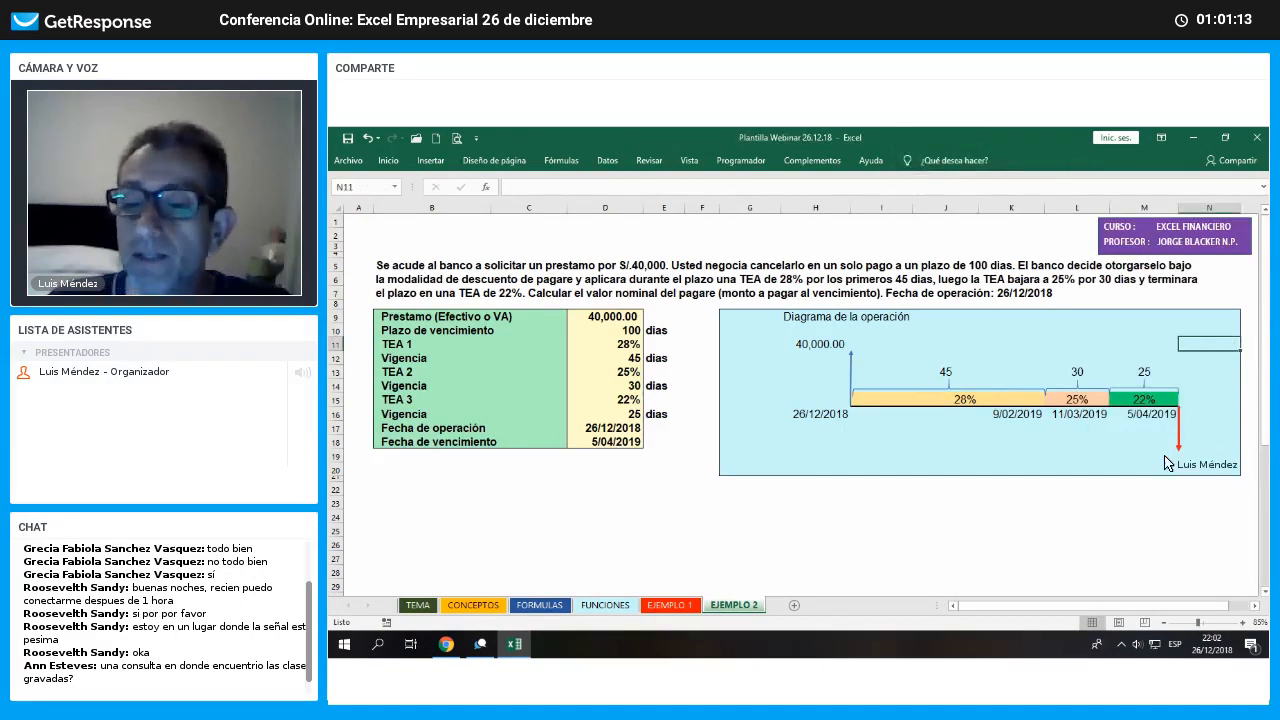
# Fill cell M19, beside the tip of the red arrow, with yellow
pyautogui.click(1168, 455)
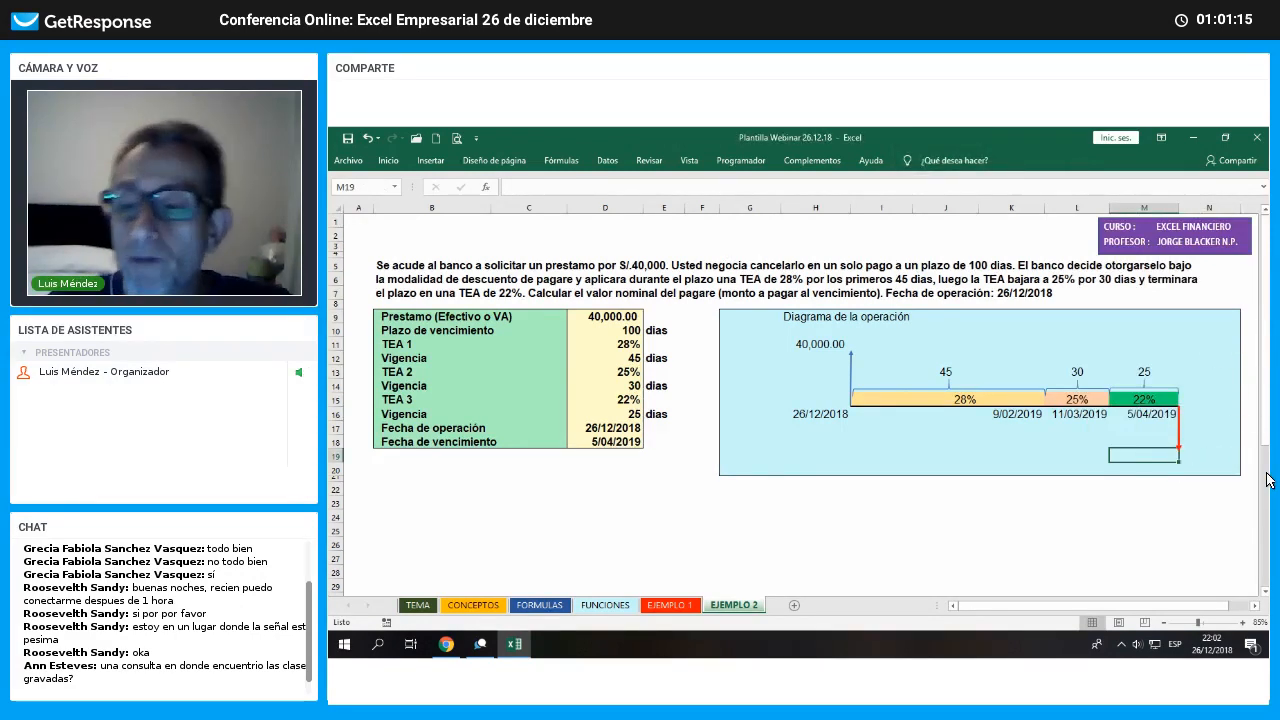
pyautogui.click(388, 160)
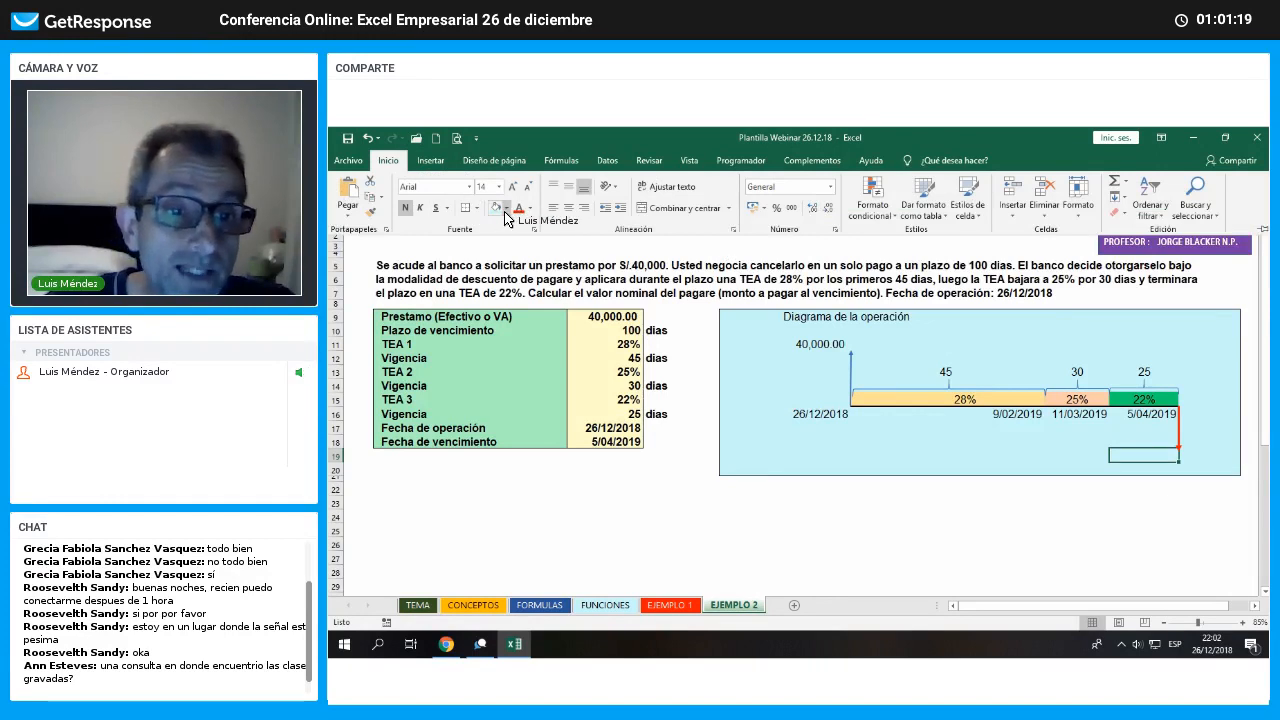
pyautogui.click(507, 208)
pyautogui.click(534, 313)
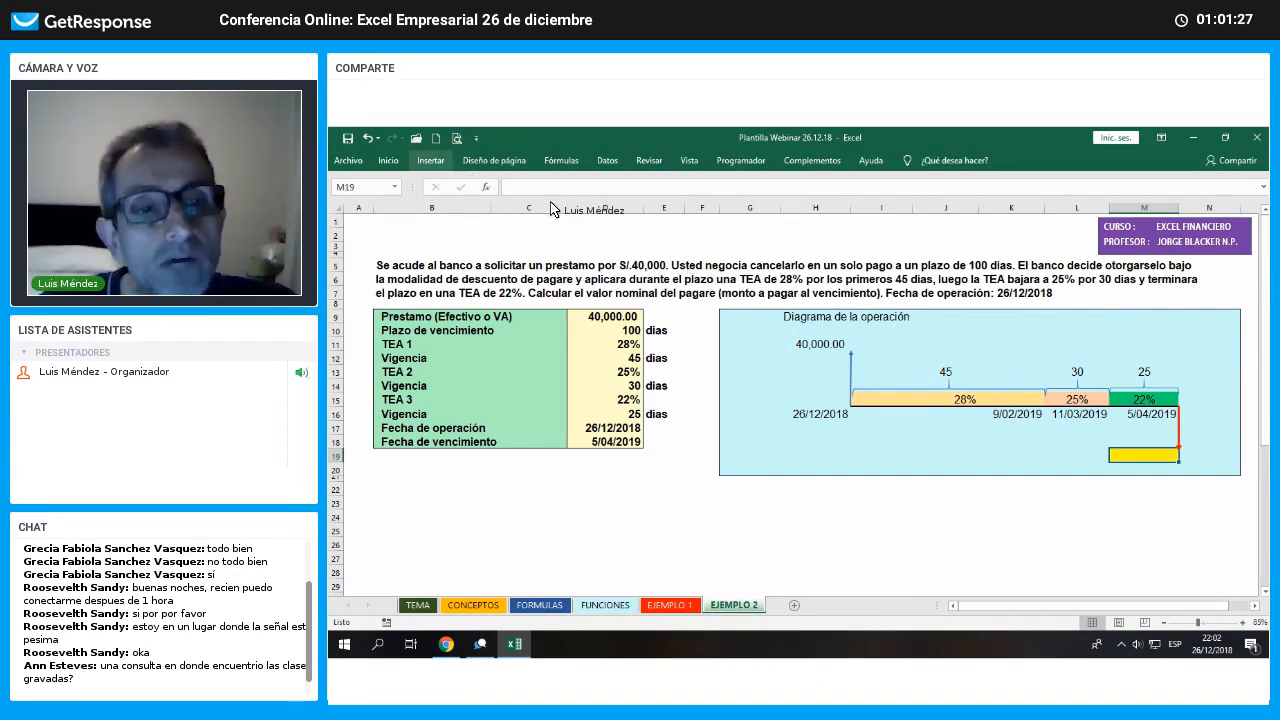
# Insert an upward-curved arrow shape spanning the 28% segment and position it beneath the dates, around rows 19 and 20
pyautogui.click(430, 160)
pyautogui.click(498, 200)
pyautogui.click(566, 258)
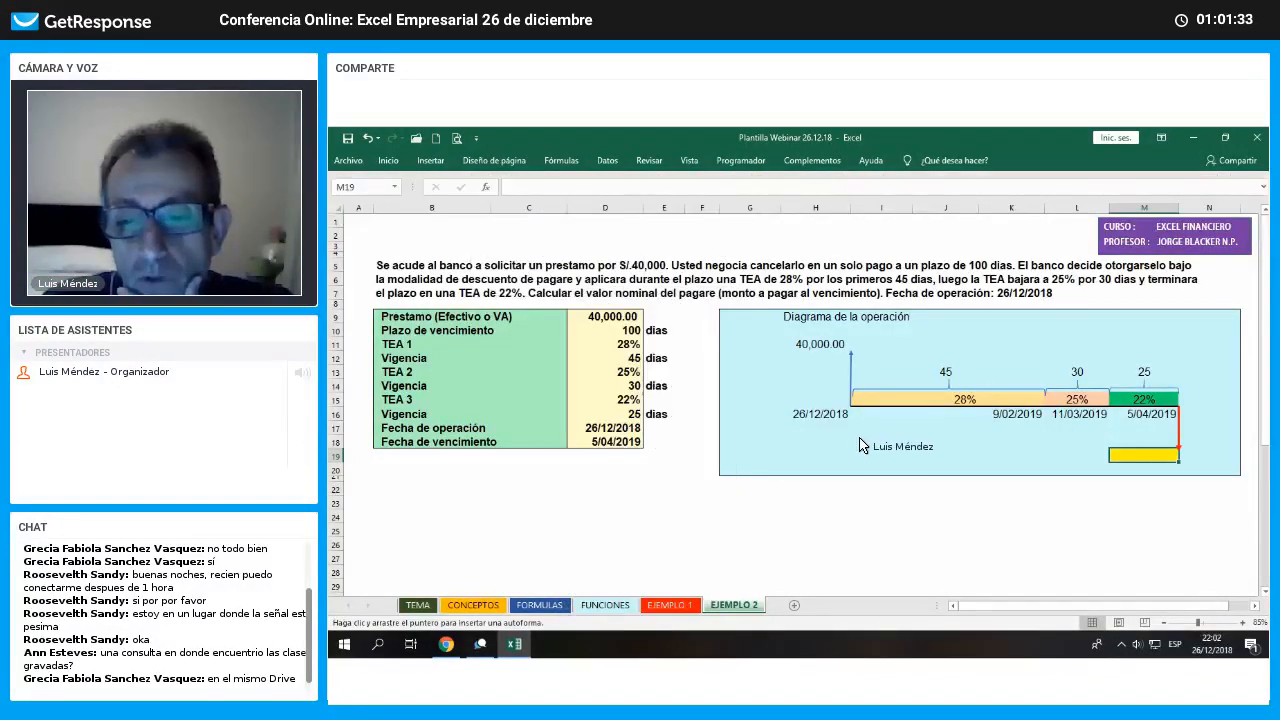
pyautogui.moveTo(860, 446); pyautogui.dragTo(1036, 454)
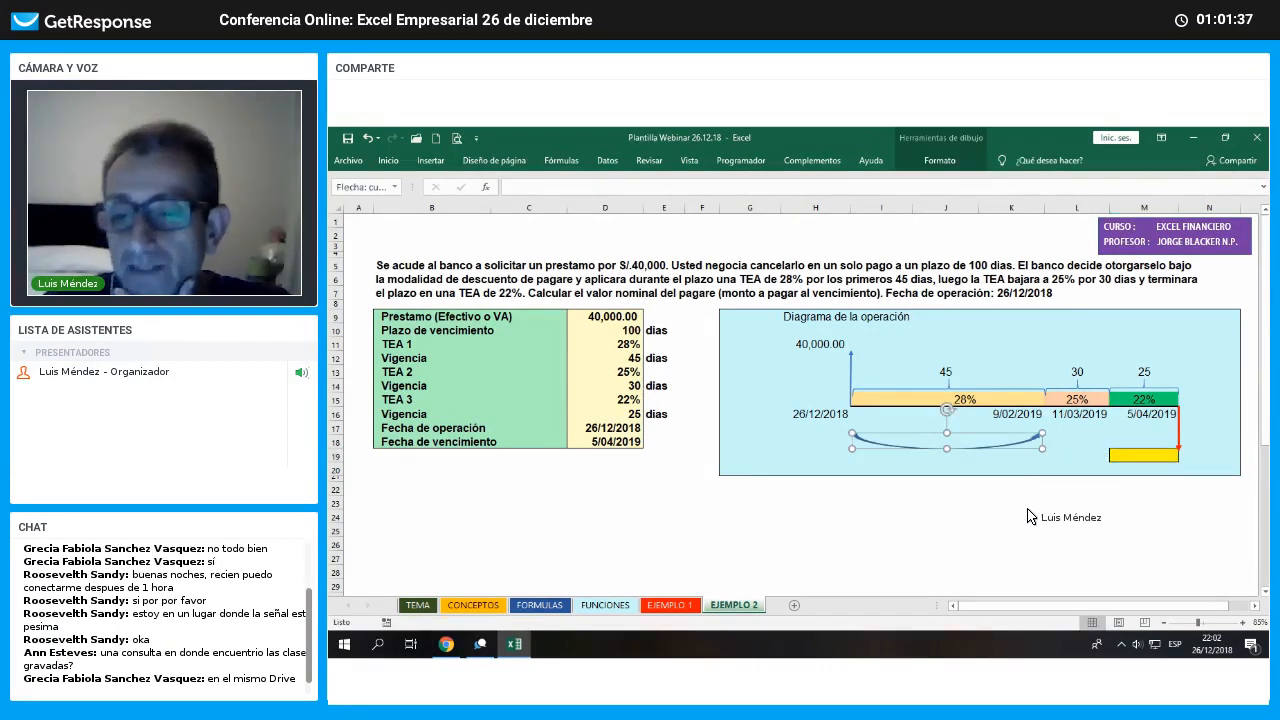
pyautogui.click(1038, 516)
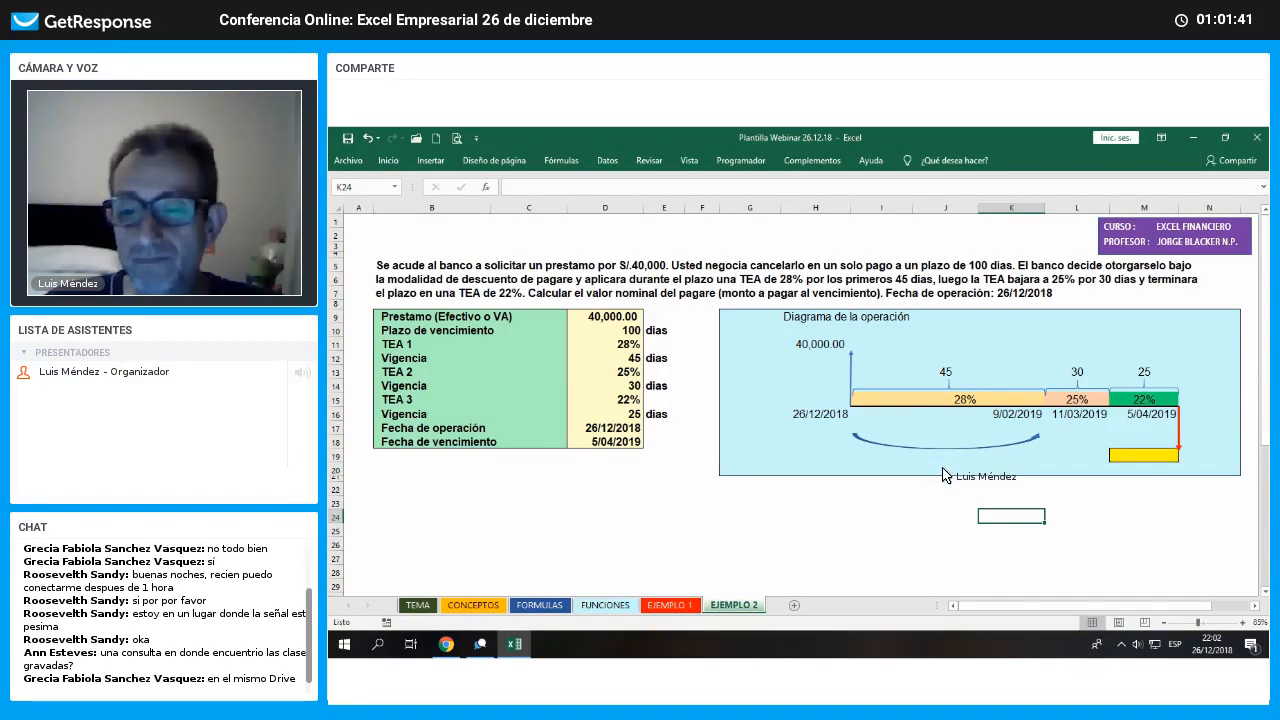
pyautogui.moveTo(943, 449); pyautogui.dragTo(943, 469)
pyautogui.click(1057, 500)
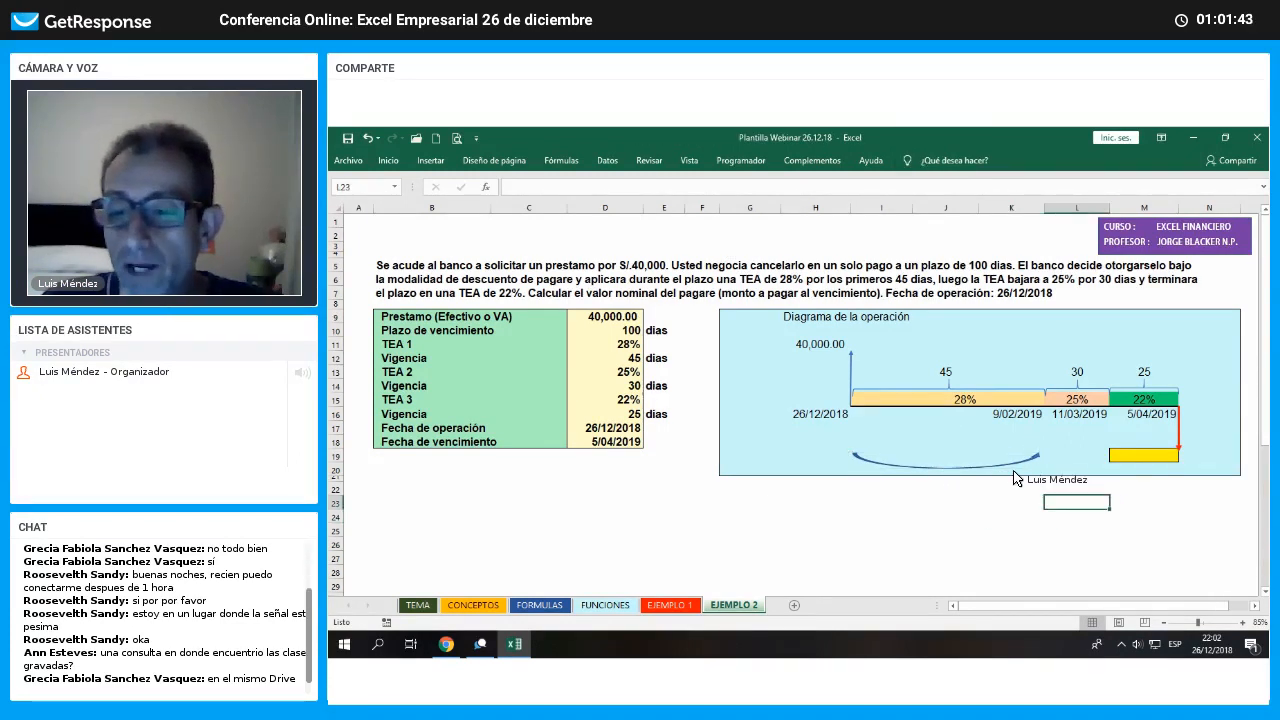
# Copy the curved arrow and fit the copy beneath the 25% segment, between columns K and M
pyautogui.rightClick(1008, 466)
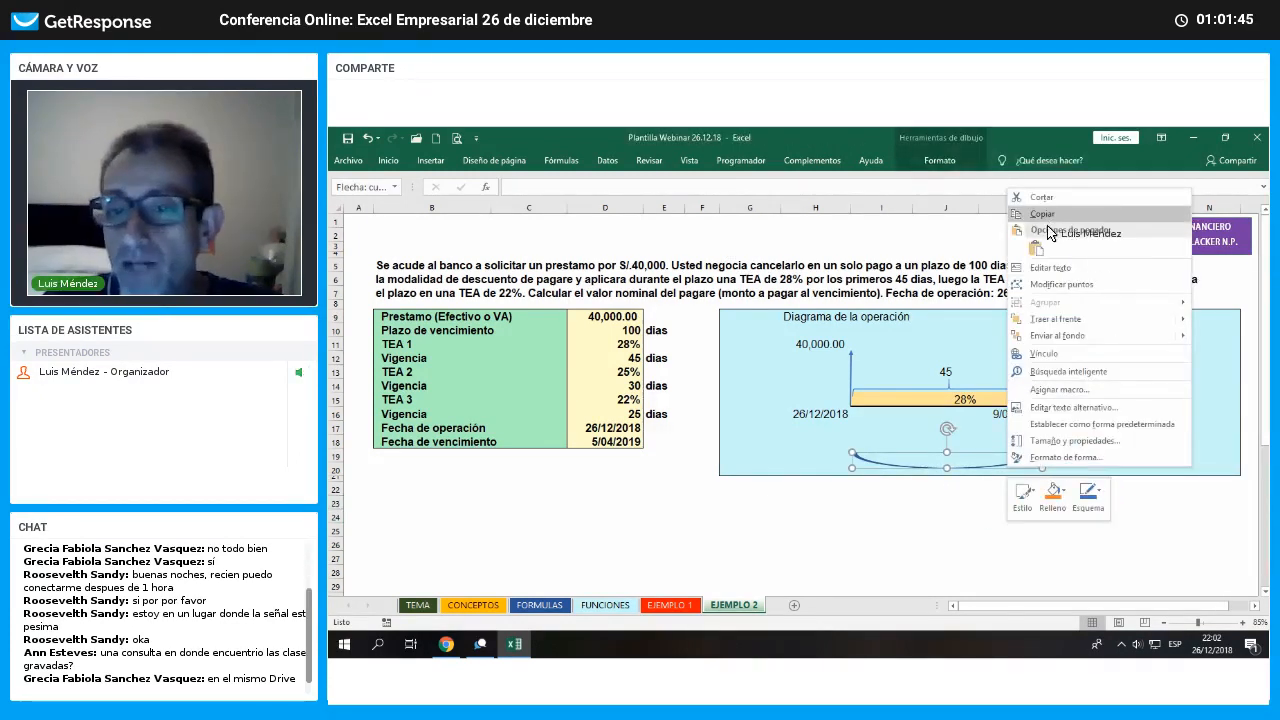
pyautogui.rightClick(1078, 460)
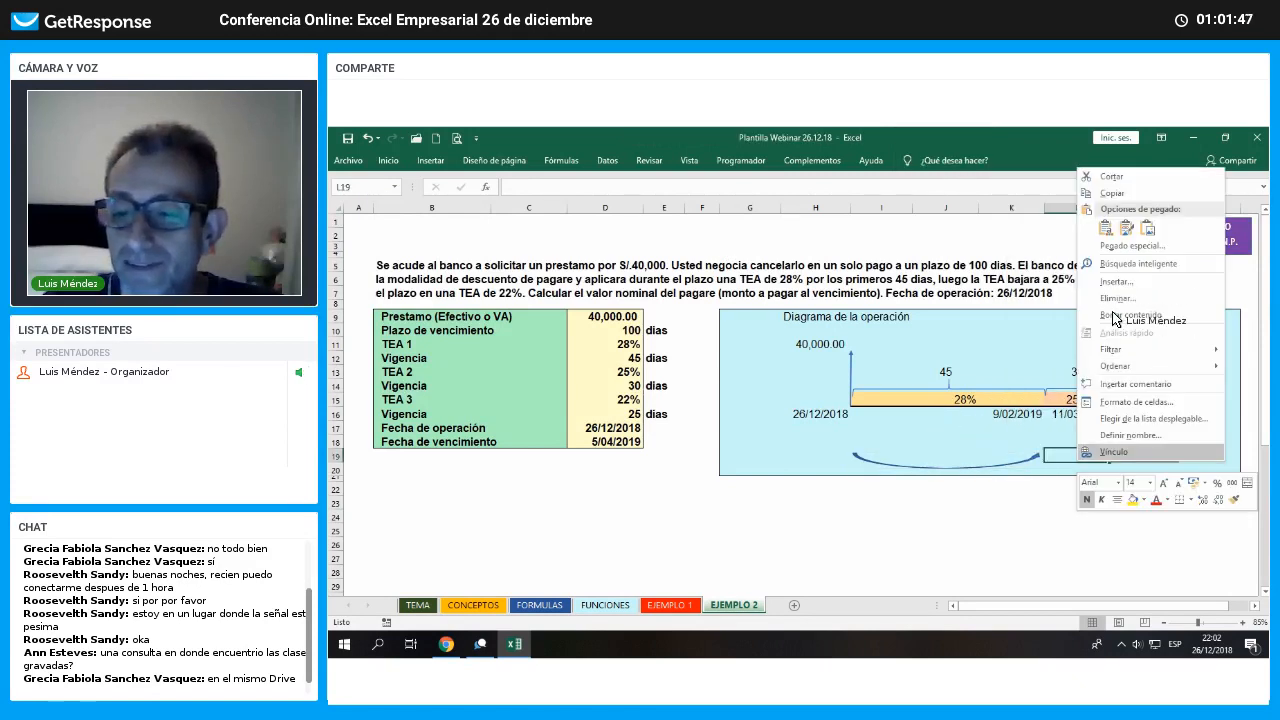
pyautogui.click(1108, 234)
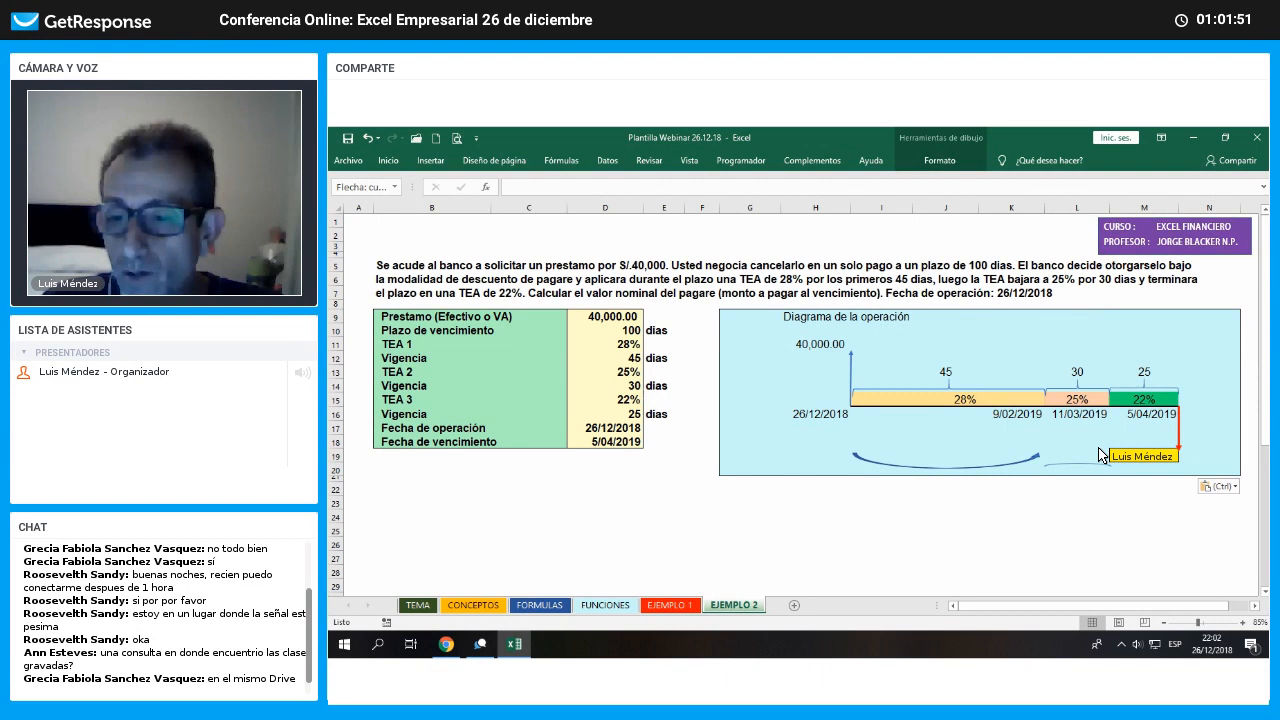
pyautogui.moveTo(1098, 448); pyautogui.dragTo(1087, 468)
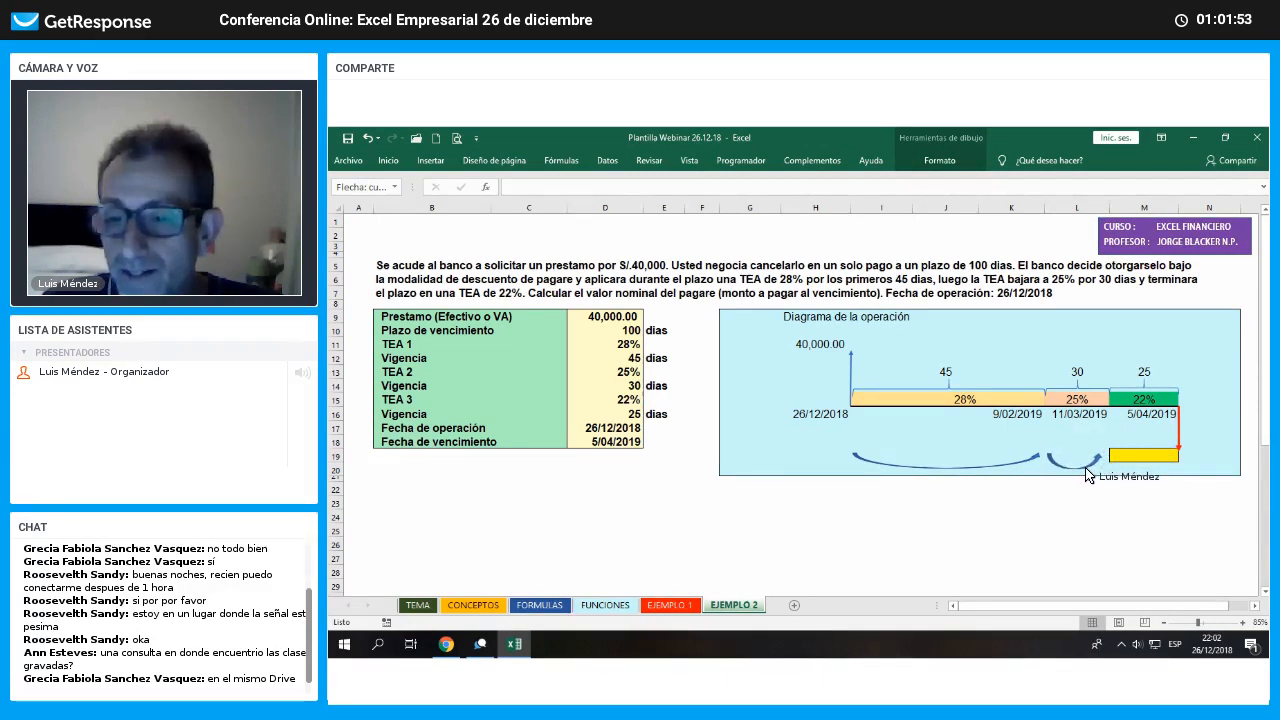
pyautogui.click(1087, 468)
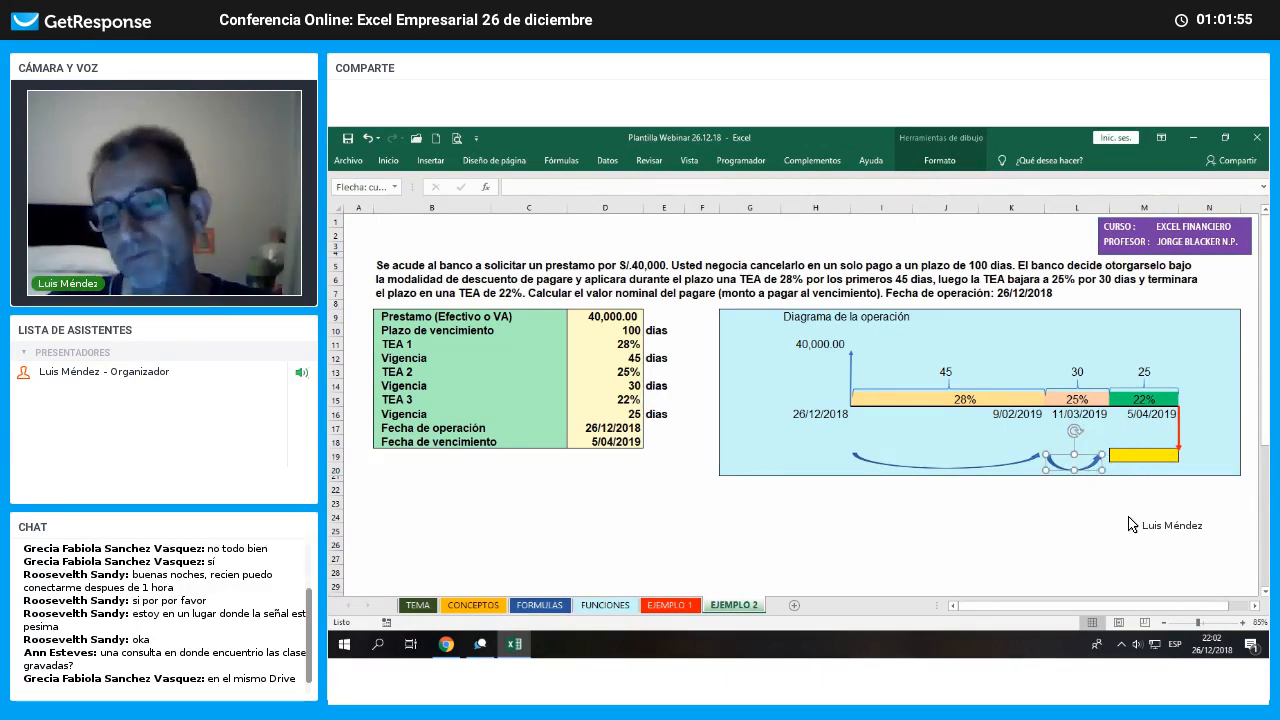
# Move the diagram's bottom row from row 20 to row 22 and raise the long curved arrow into row 20
pyautogui.moveTo(741, 470)
pyautogui.mouseDown()
pyautogui.moveTo(1212, 476)
pyautogui.moveTo(1200, 492)
pyautogui.mouseUp()
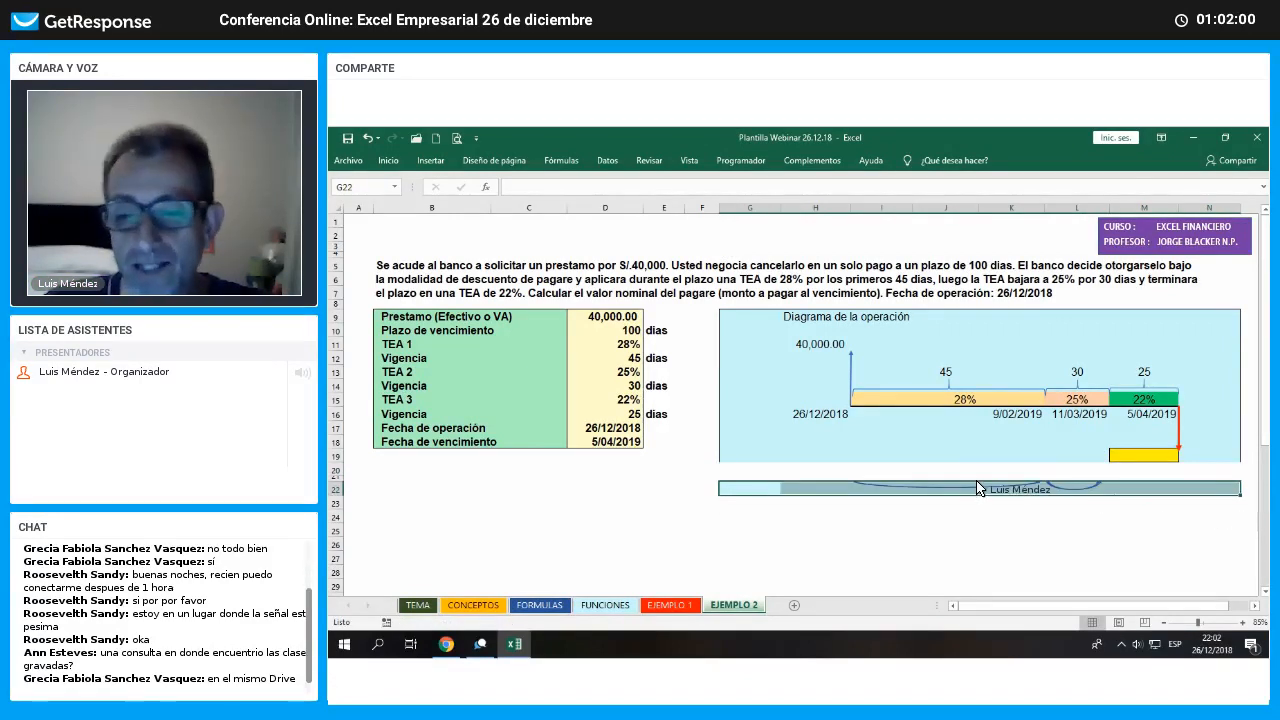
pyautogui.moveTo(978, 486); pyautogui.dragTo(977, 466)
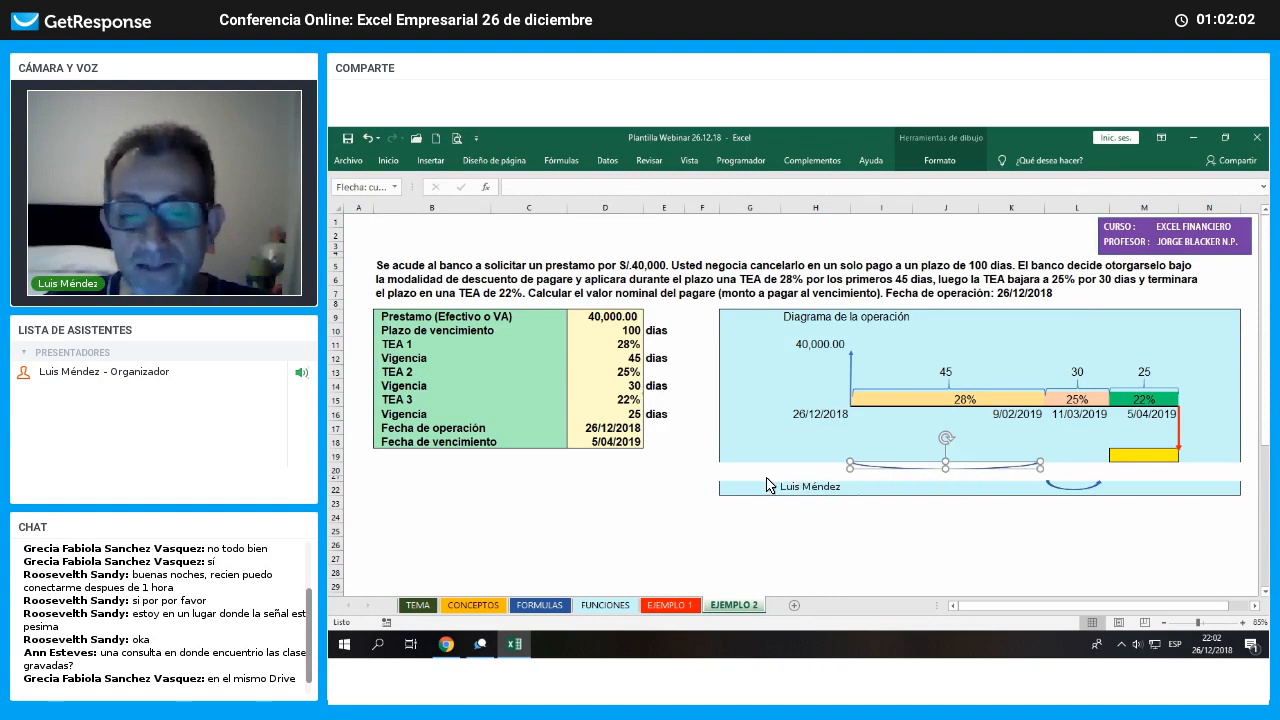
# Fill the white gap in columns G to N of rows 20 and 21 with the diagram's light blue
pyautogui.moveTo(735, 478); pyautogui.dragTo(1229, 482)
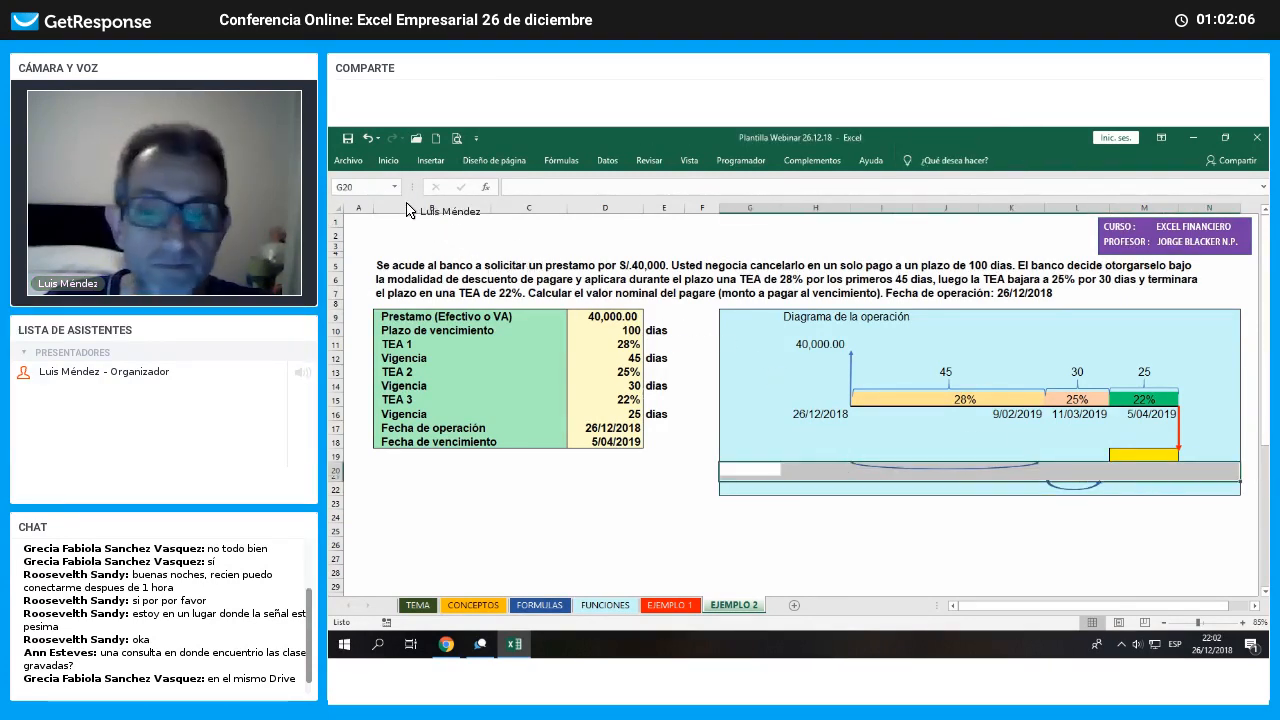
pyautogui.click(388, 160)
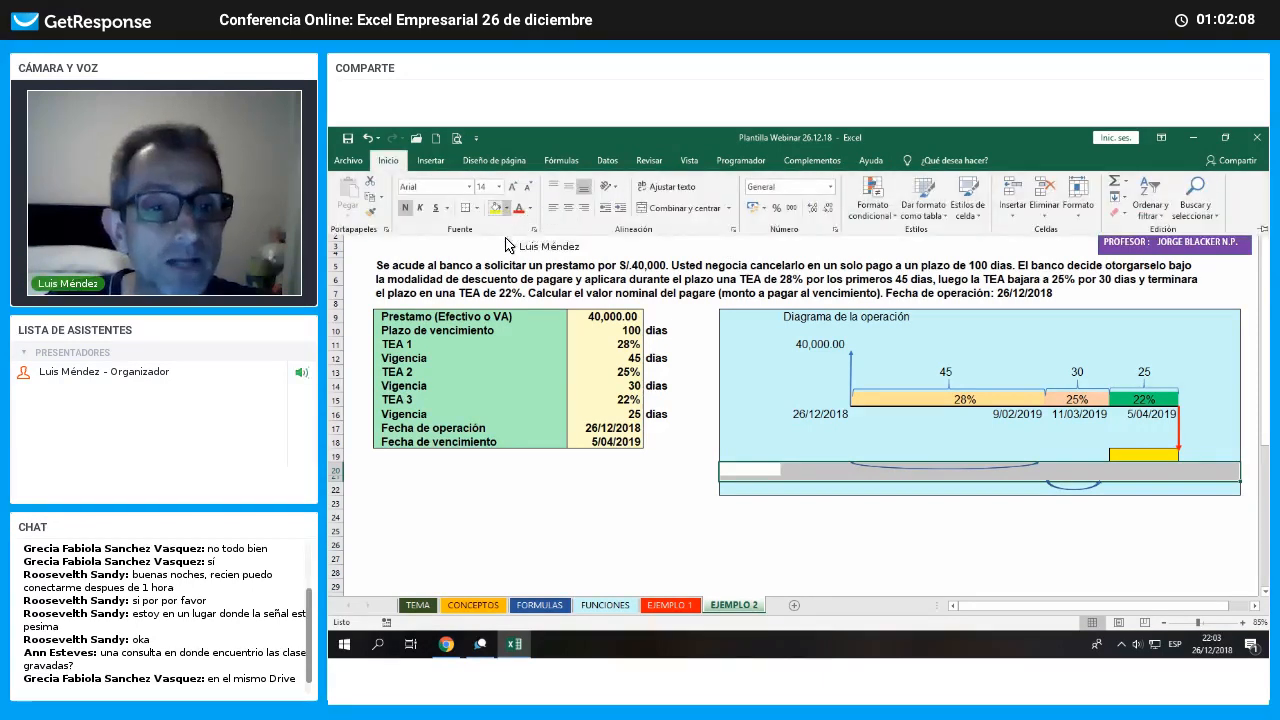
pyautogui.click(505, 208)
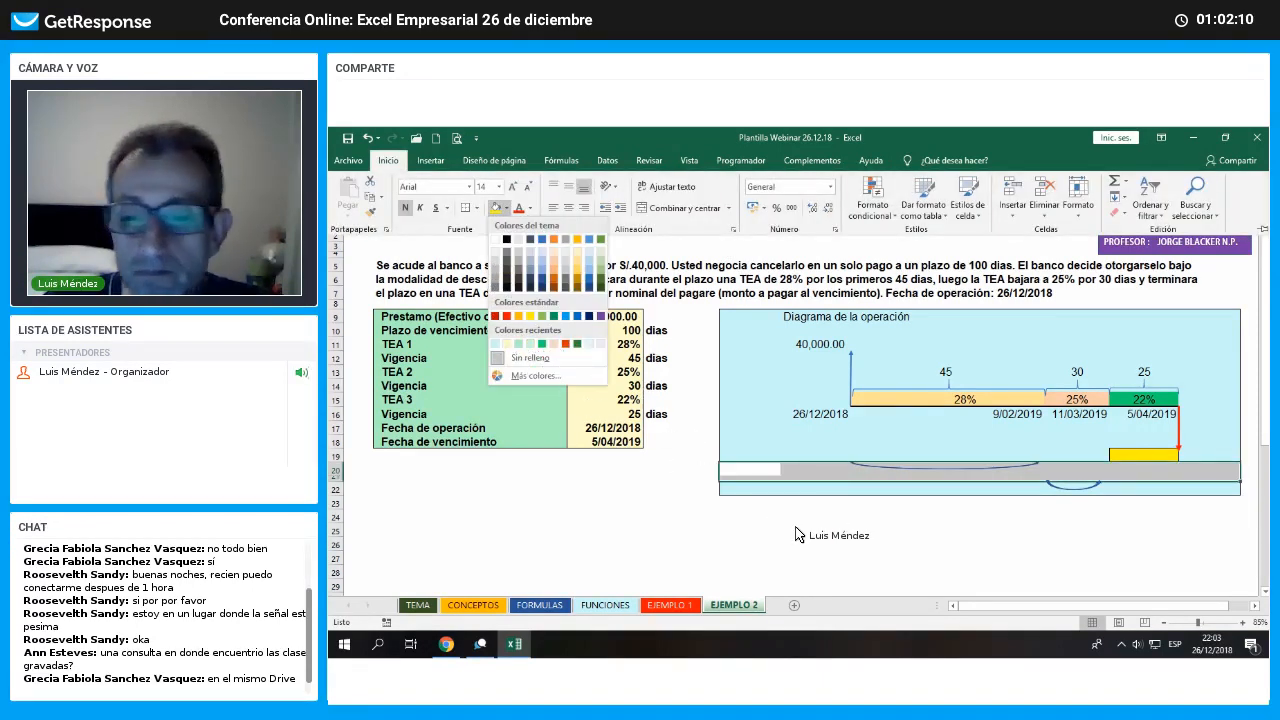
# Stretch the long curved arrow under the 28% segment downward to the top of row 22
pyautogui.click(950, 469)
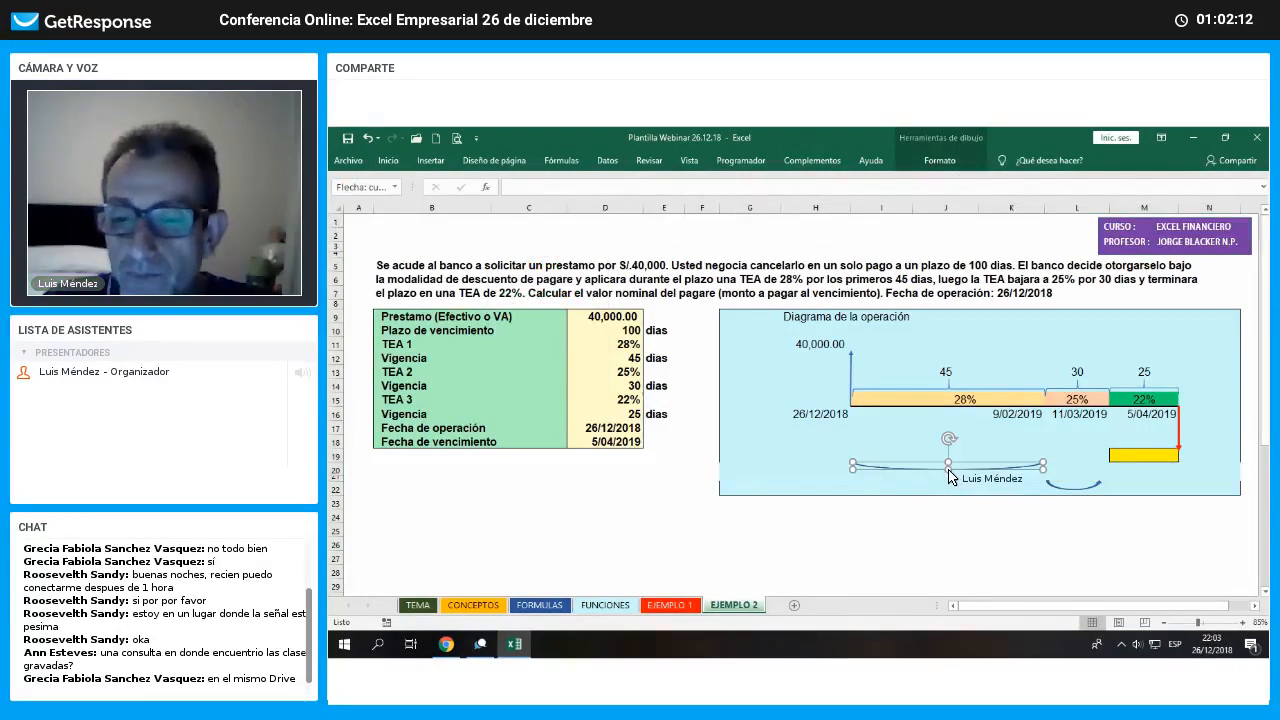
pyautogui.moveTo(950, 474); pyautogui.dragTo(952, 489)
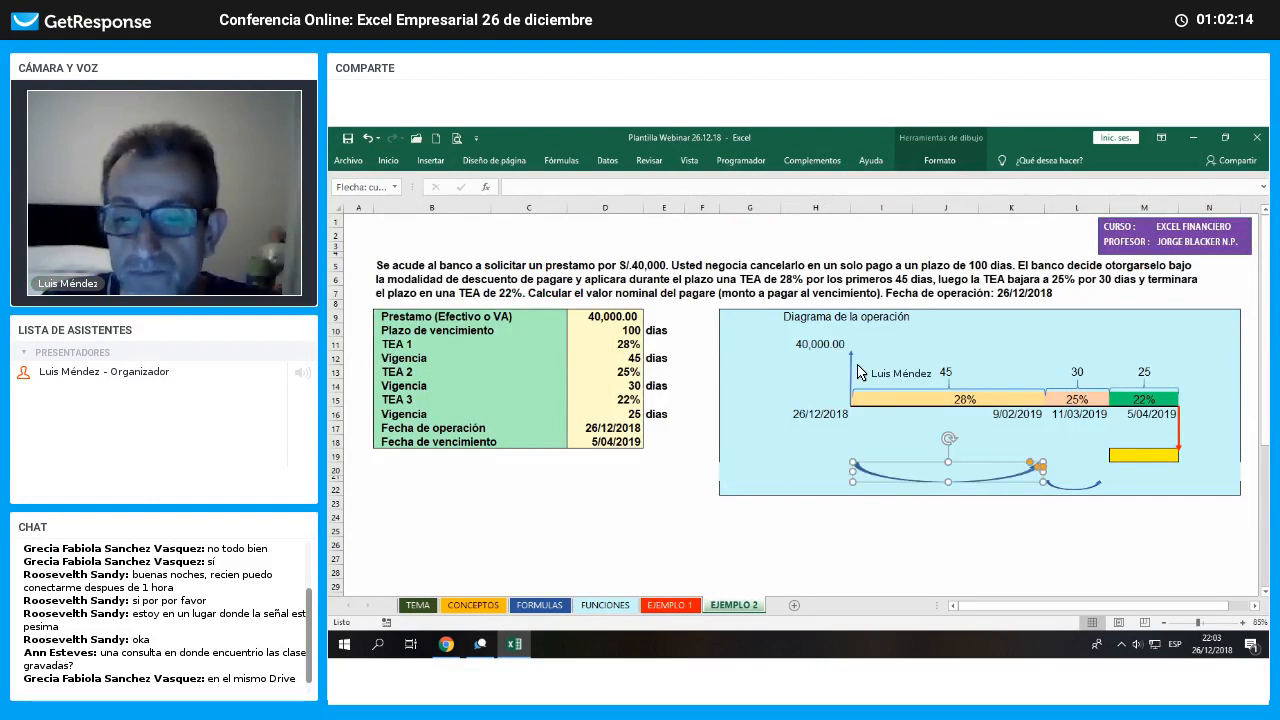
# Raise the short curved arrow beneath the 25% segment to the height of the long curved arrow
pyautogui.click(1025, 529)
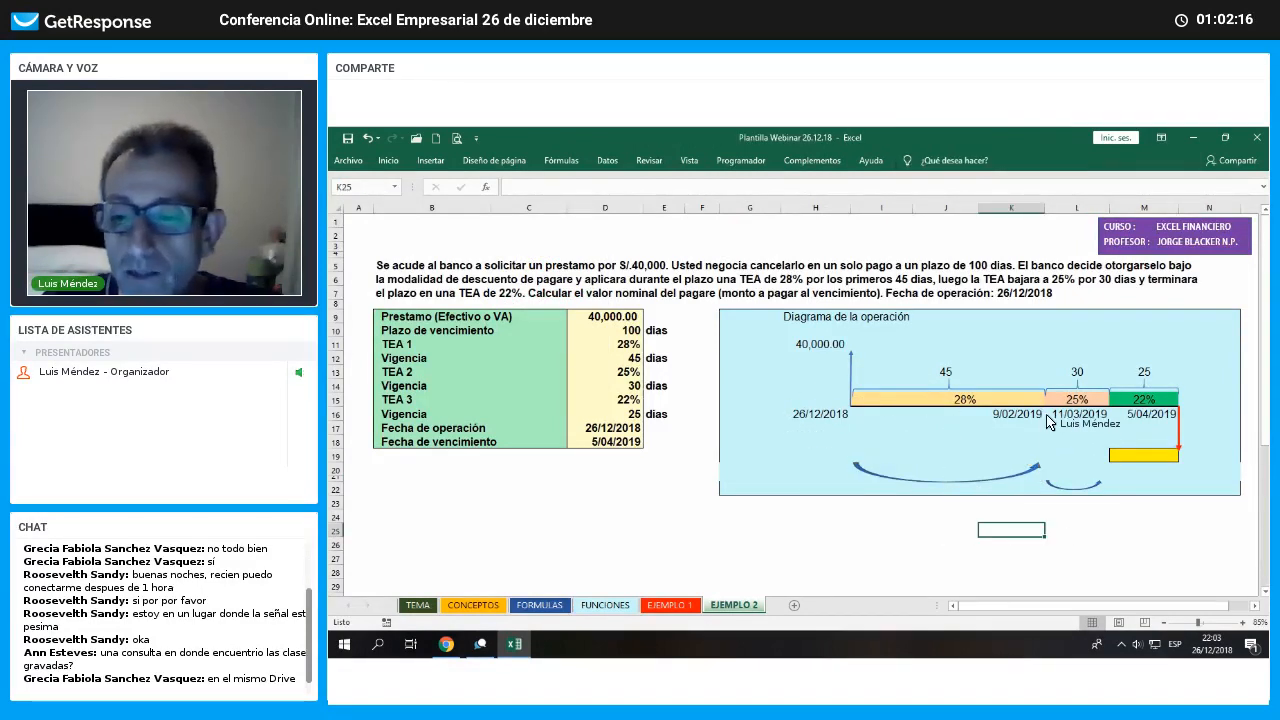
pyautogui.click(945, 374)
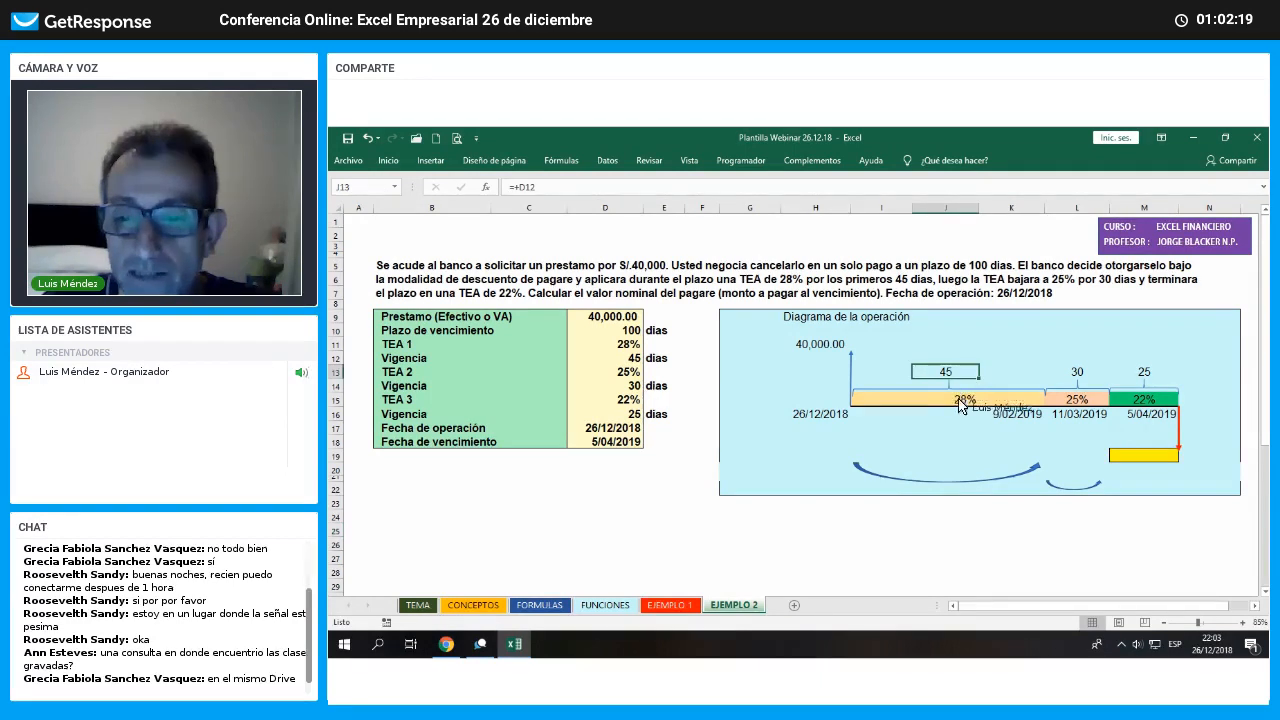
pyautogui.click(1080, 492)
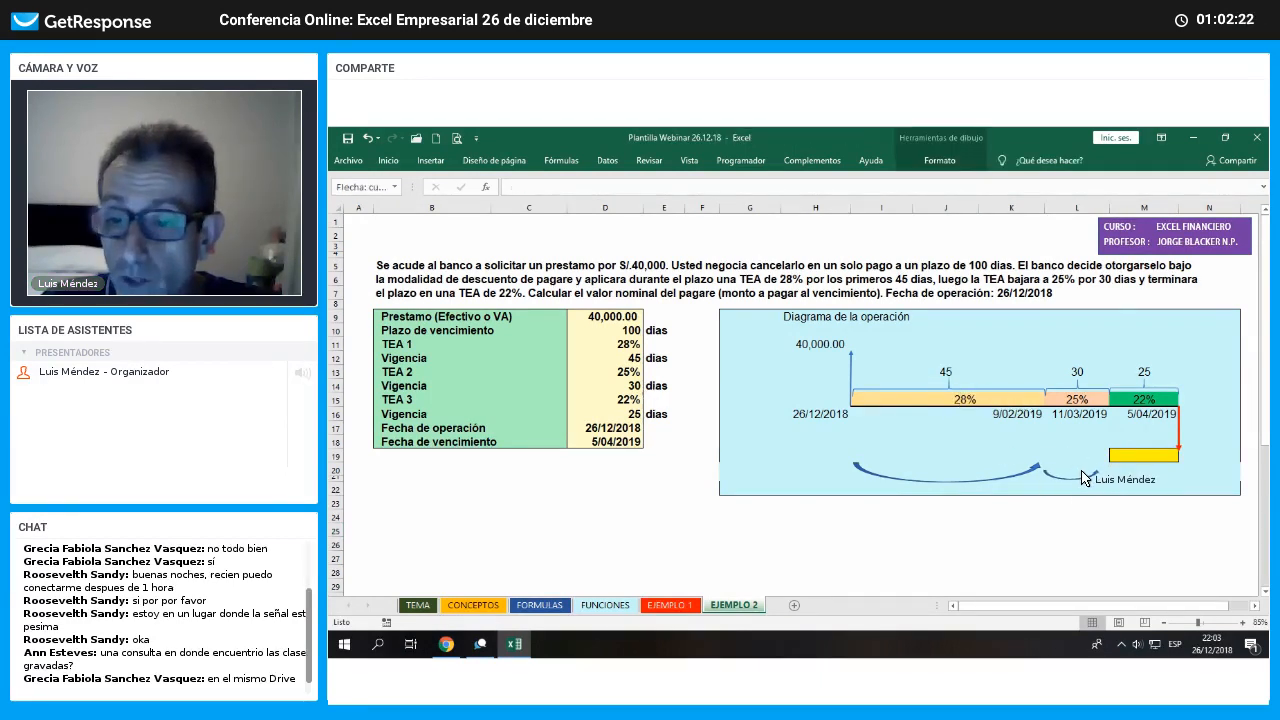
pyautogui.moveTo(1072, 481); pyautogui.dragTo(1087, 466)
pyautogui.click(1086, 375)
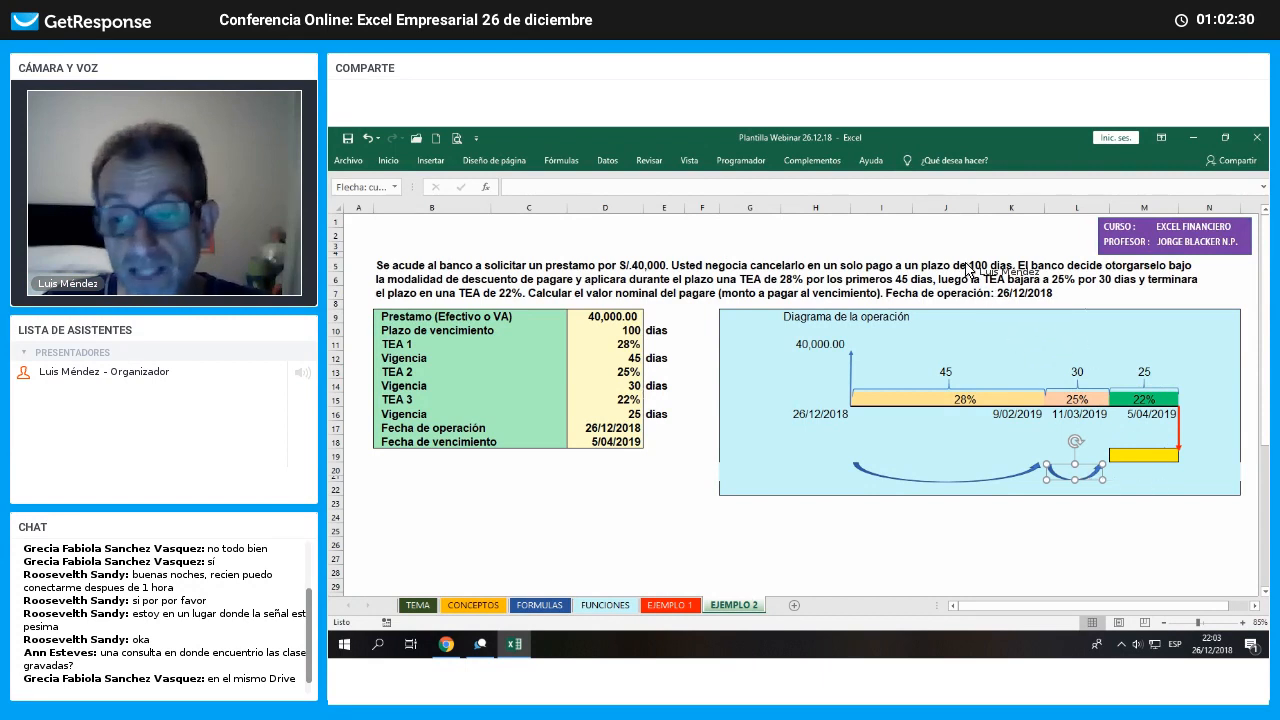
# Copy the short curved arrow and fit the copy beneath the 22% segment, spanning column M
pyautogui.rightClick(1085, 478)
pyautogui.click(936, 224)
pyautogui.rightClick(1143, 484)
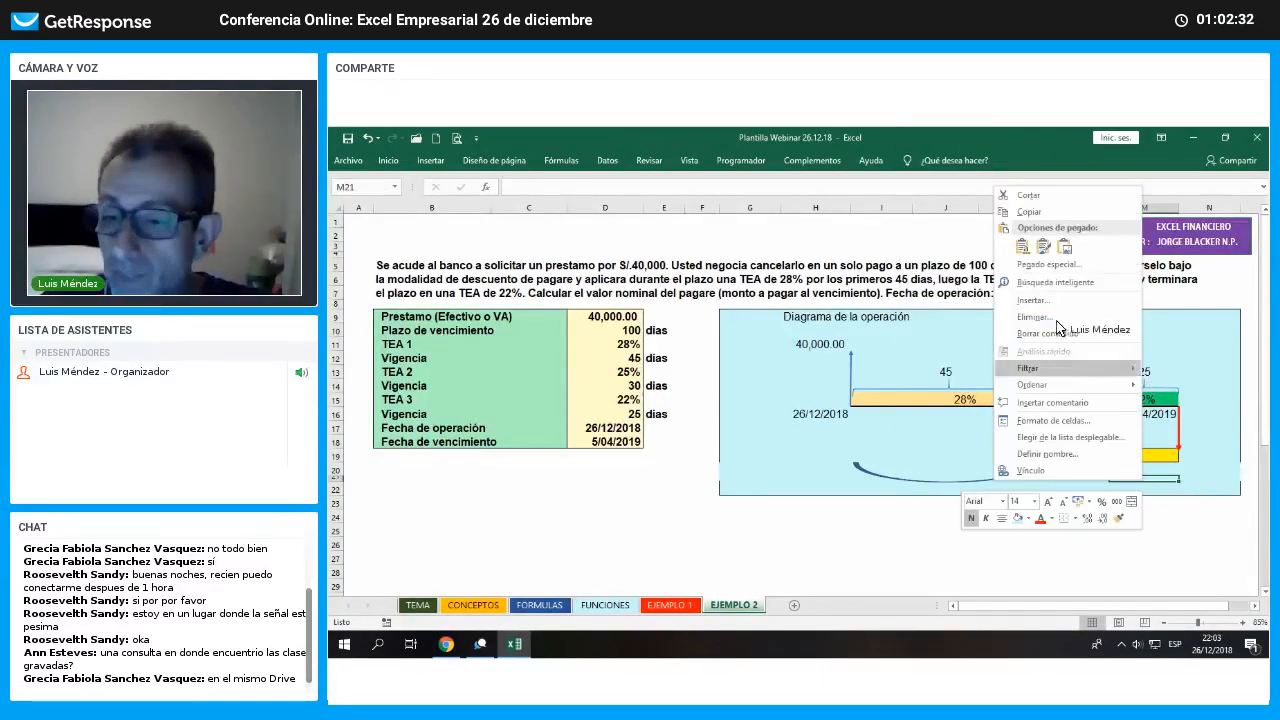
pyautogui.click(1023, 252)
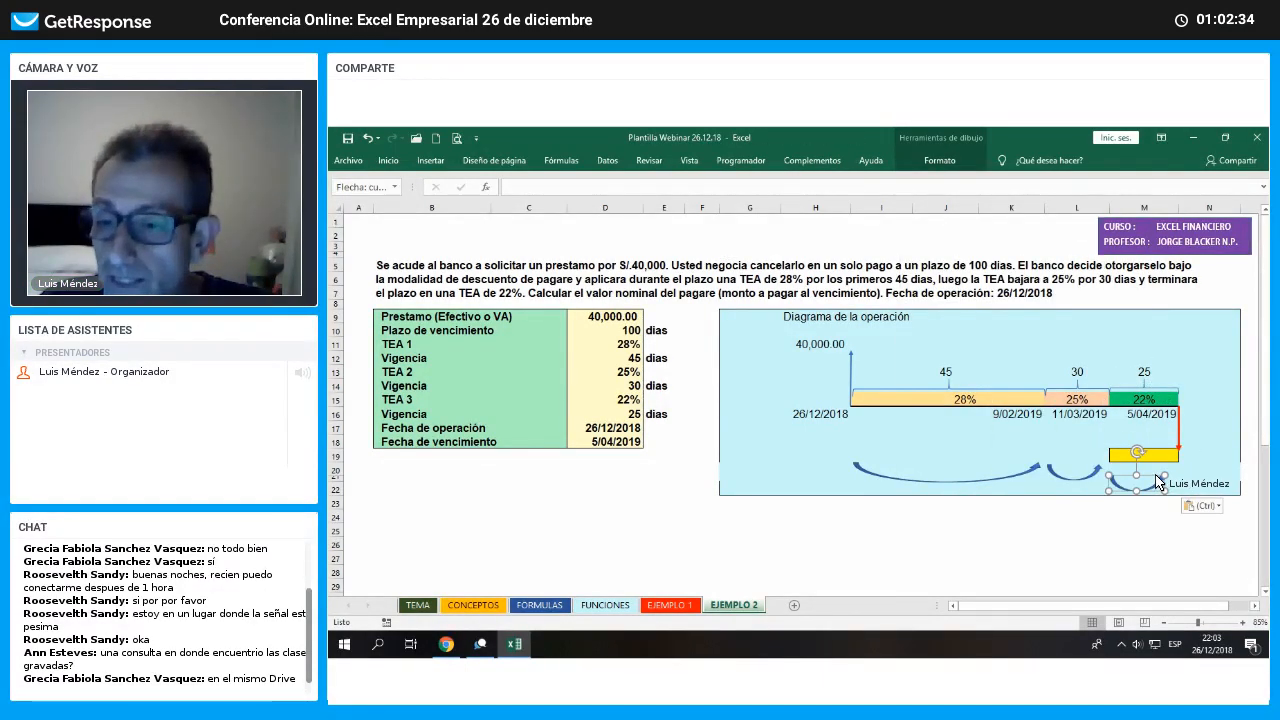
pyautogui.moveTo(1158, 481); pyautogui.dragTo(1183, 488)
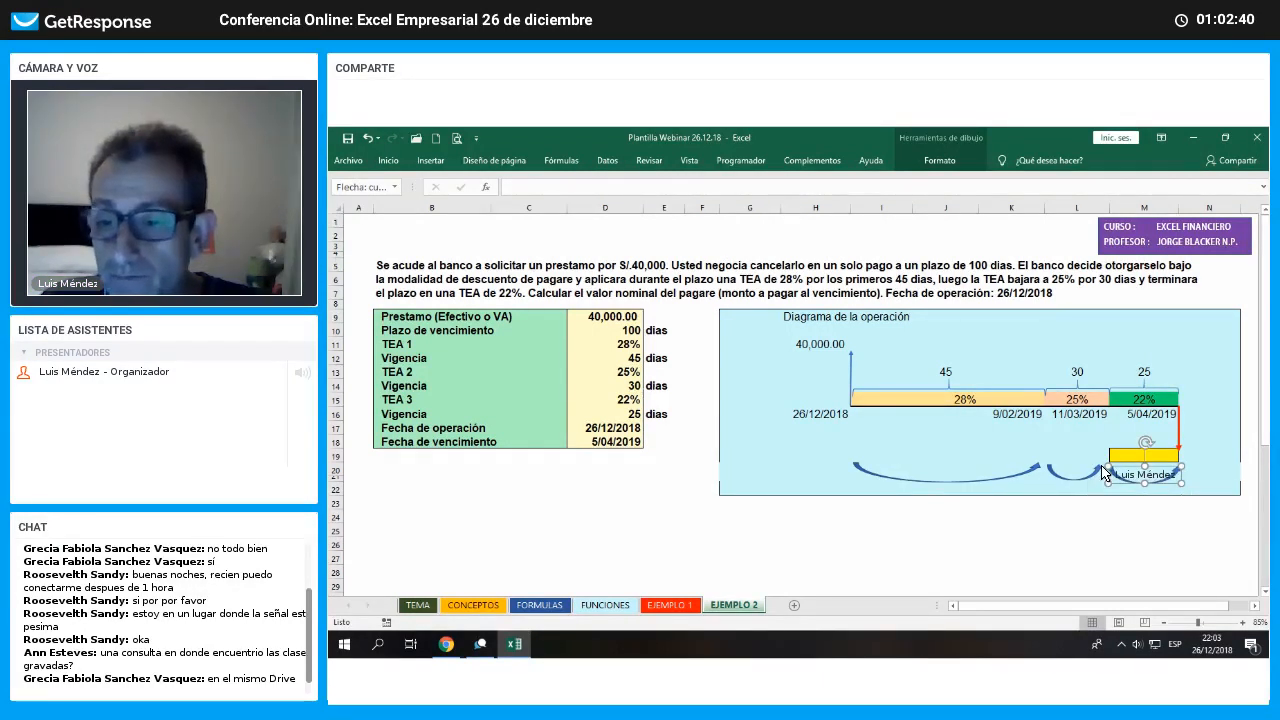
# Extend the curved arrow under the 25% segment to the start of column M and nudge it down slightly
pyautogui.click(1082, 478)
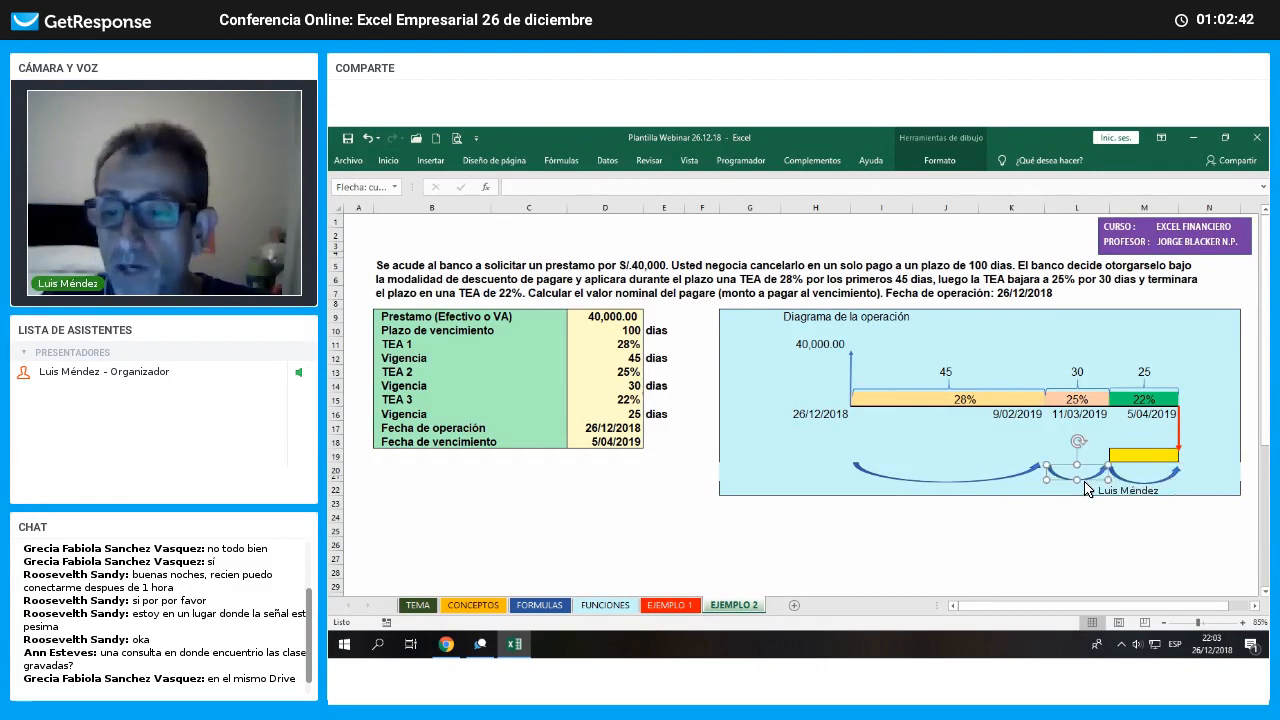
pyautogui.press('Down')
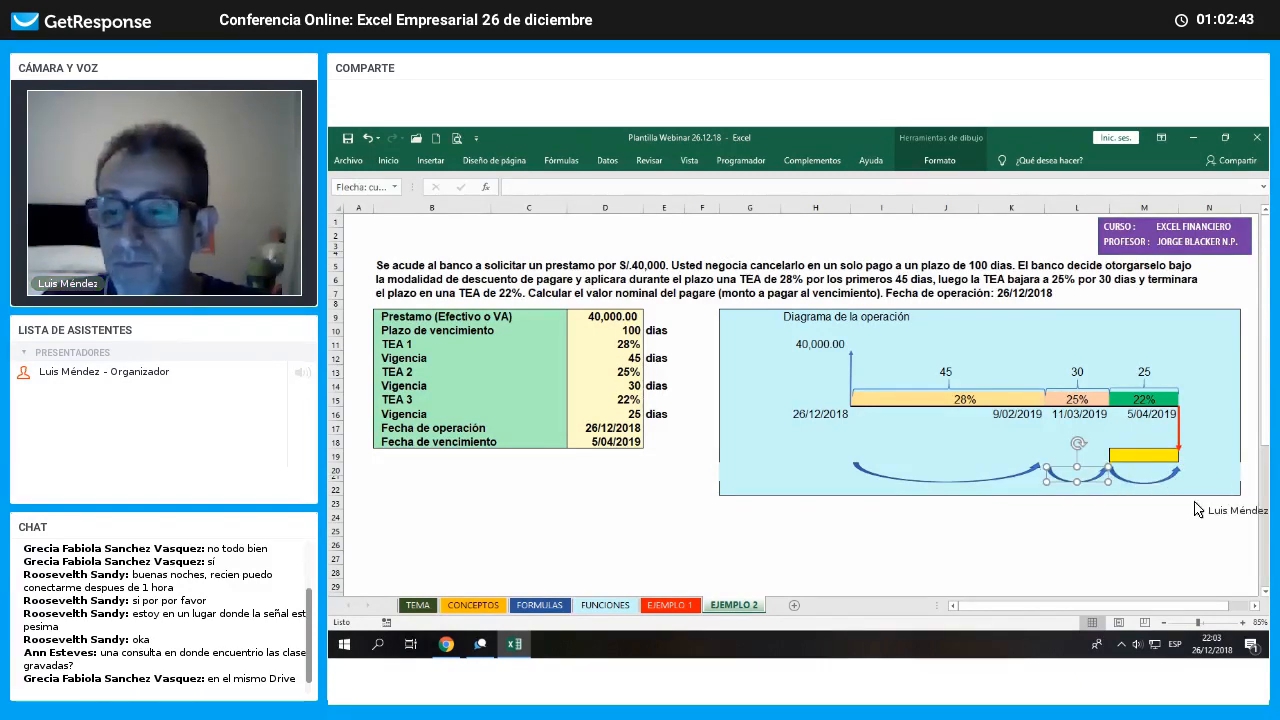
pyautogui.click(1207, 545)
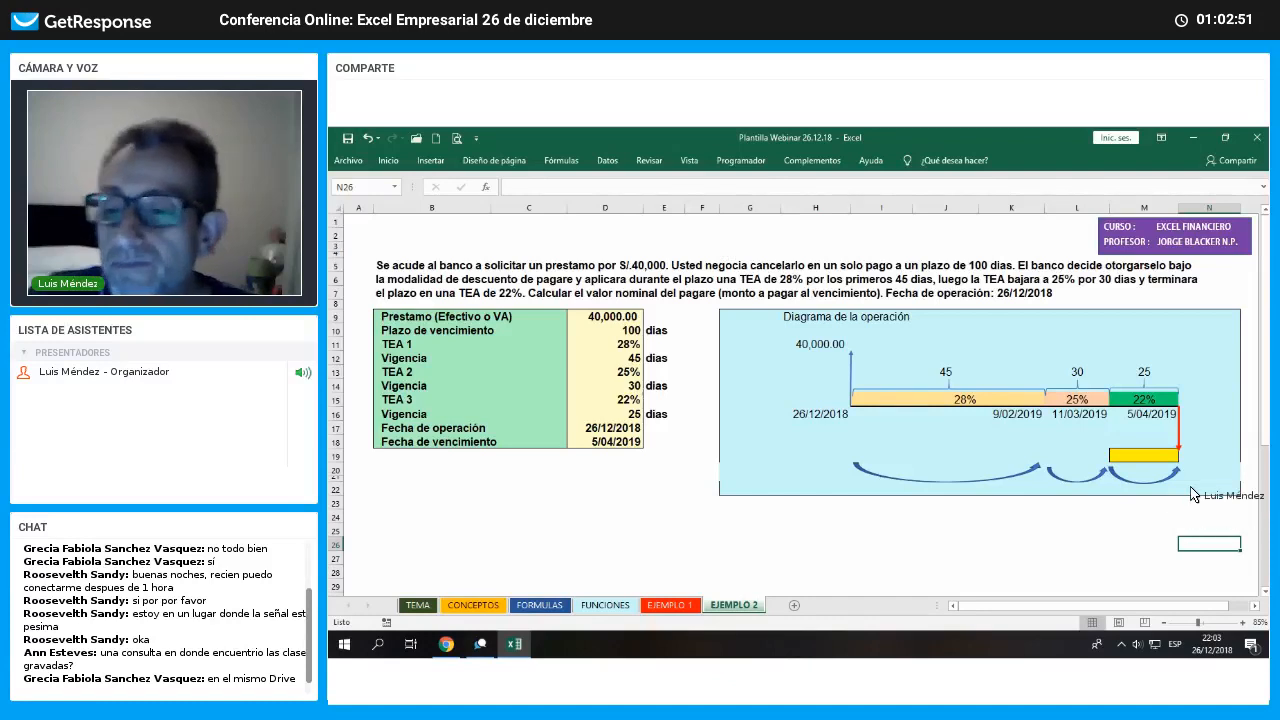
# Widen column L and refit the curved arrows under the 25% and 22% segments to the new column edges
pyautogui.moveTo(1113, 218); pyautogui.dragTo(1185, 208)
pyautogui.click(1229, 367)
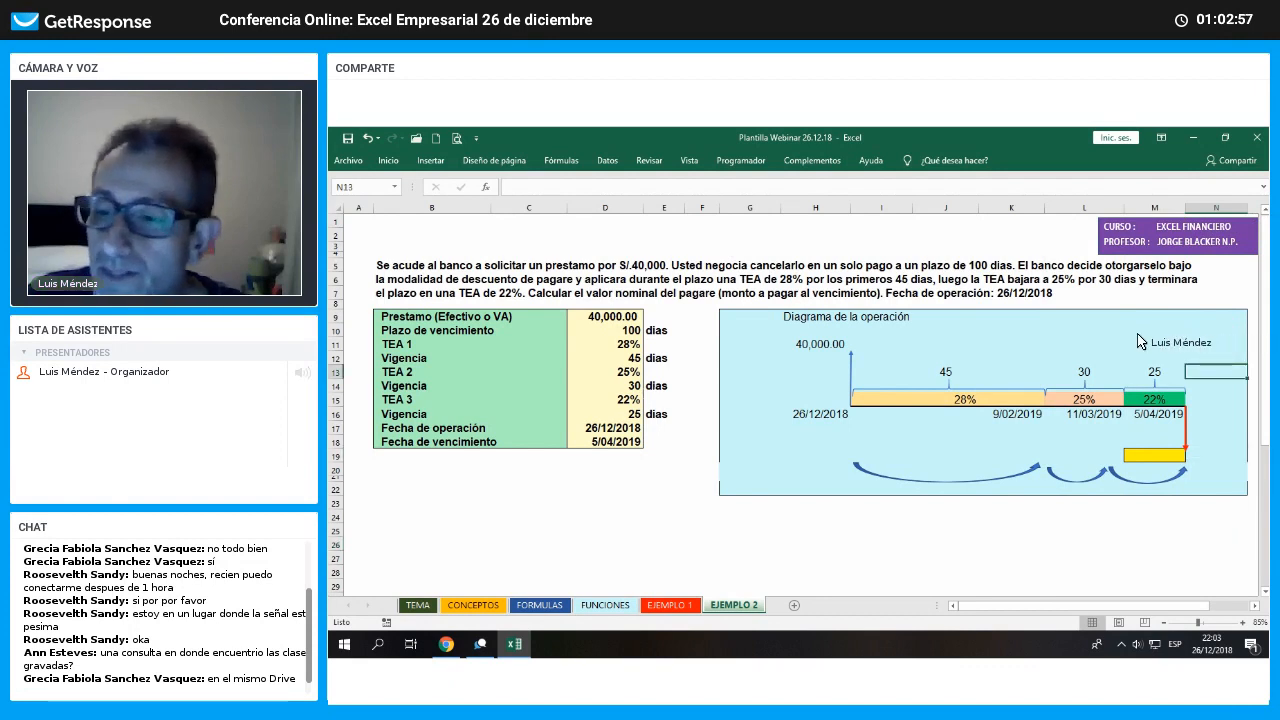
pyautogui.click(1116, 474)
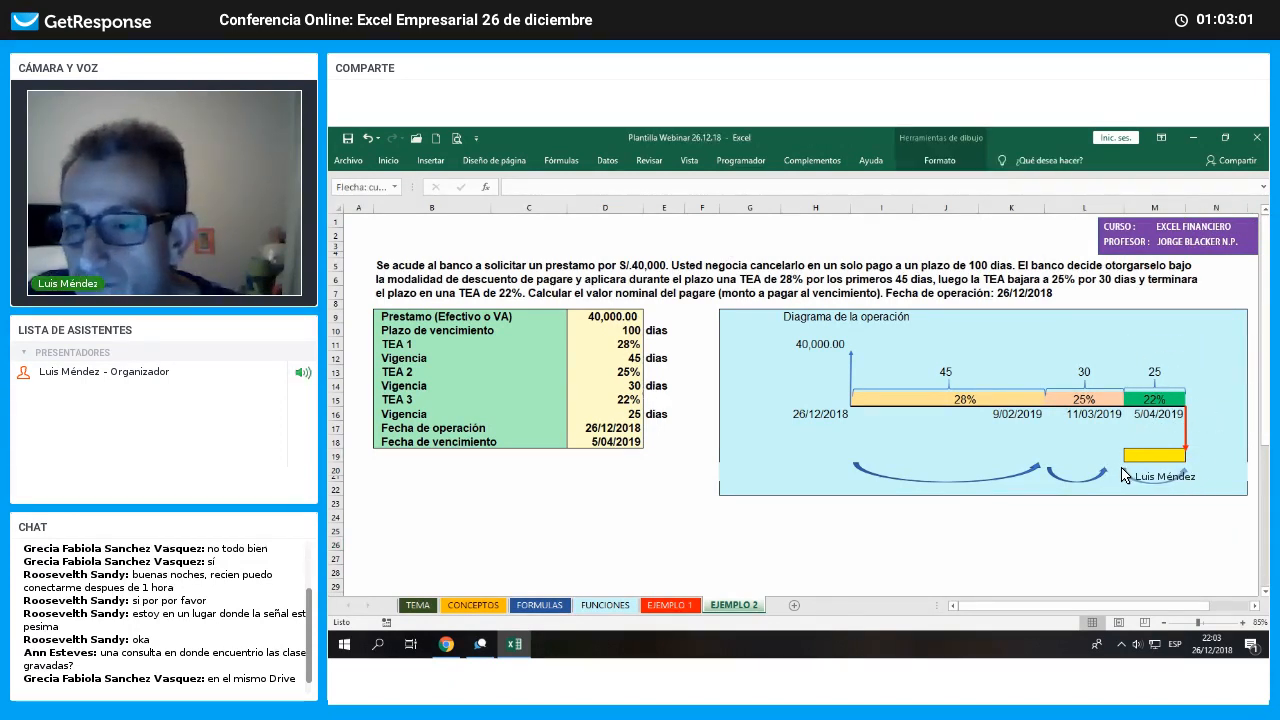
pyautogui.moveTo(1121, 469); pyautogui.dragTo(1116, 471)
pyautogui.click(1102, 477)
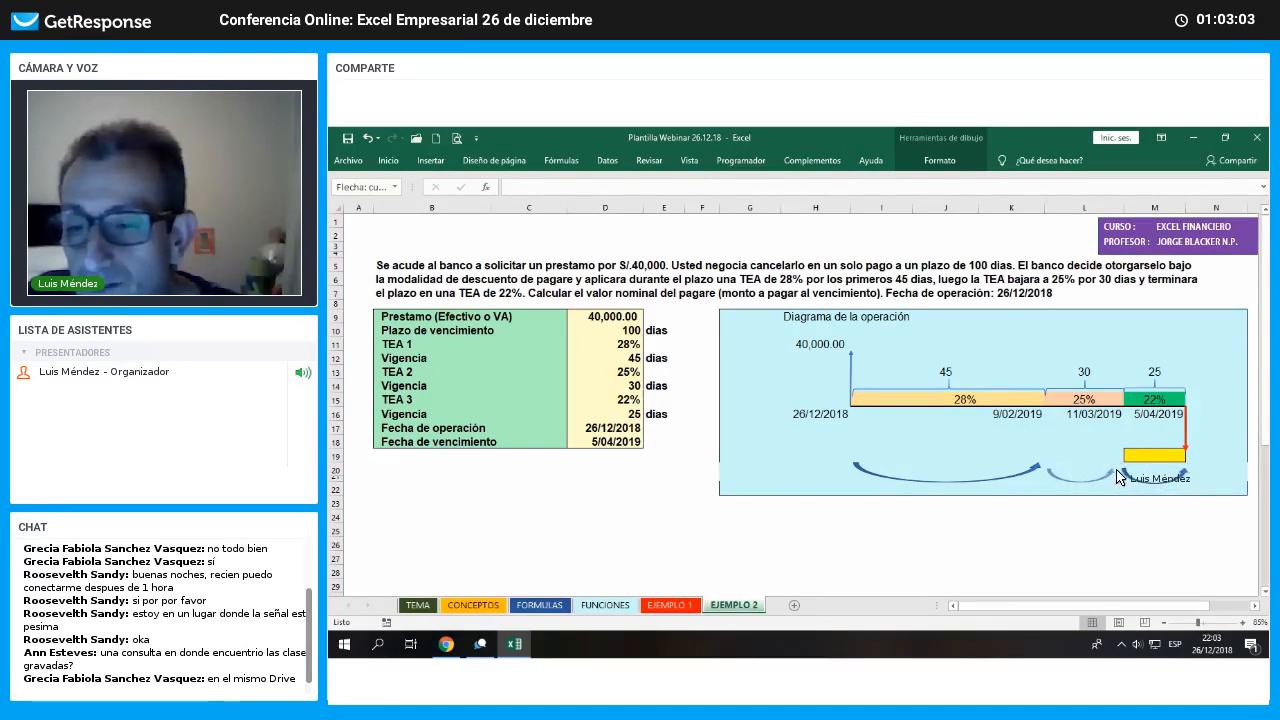
pyautogui.click(1216, 403)
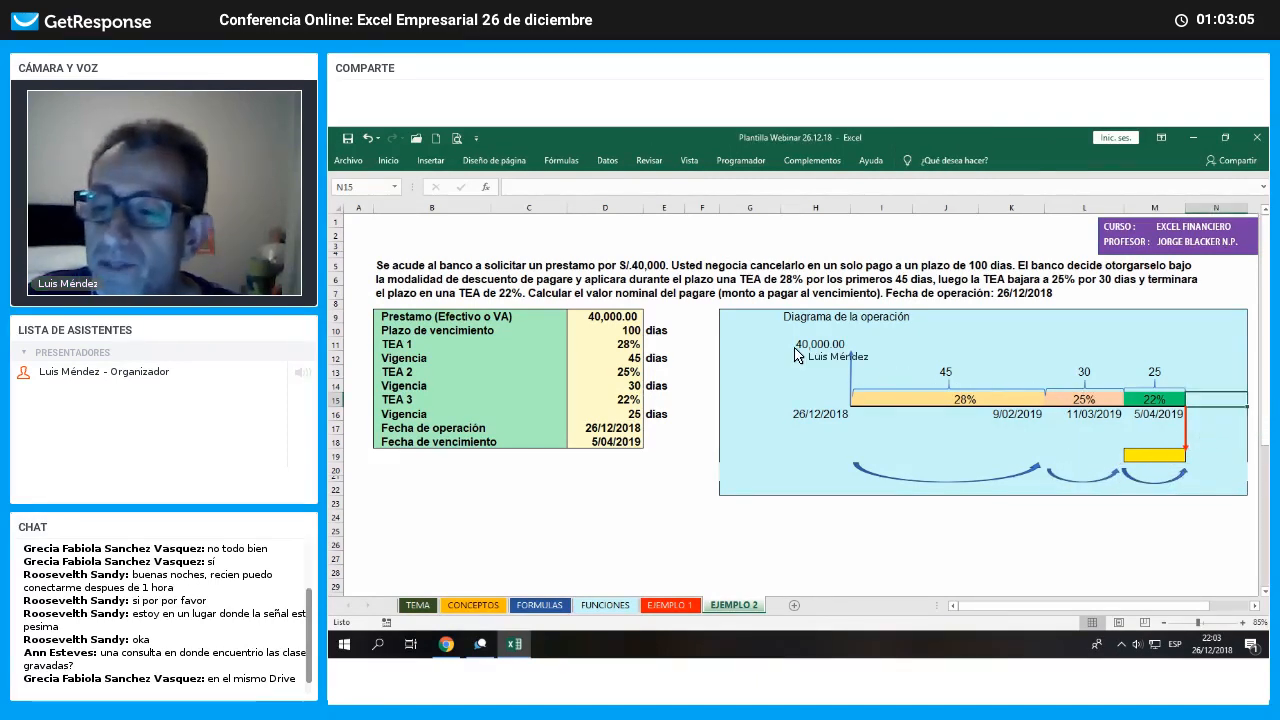
# Apply an outside border around the whole operation diagram, G9:N22
pyautogui.moveTo(745, 316); pyautogui.dragTo(1192, 489)
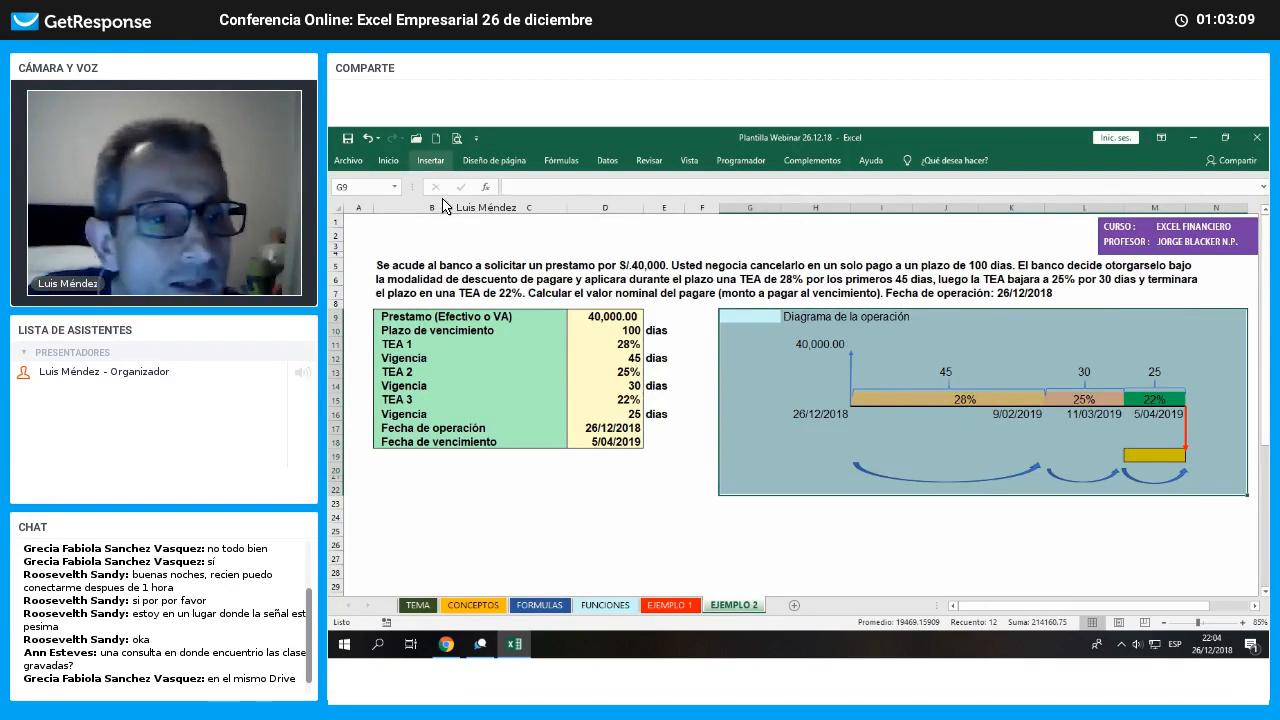
pyautogui.click(896, 559)
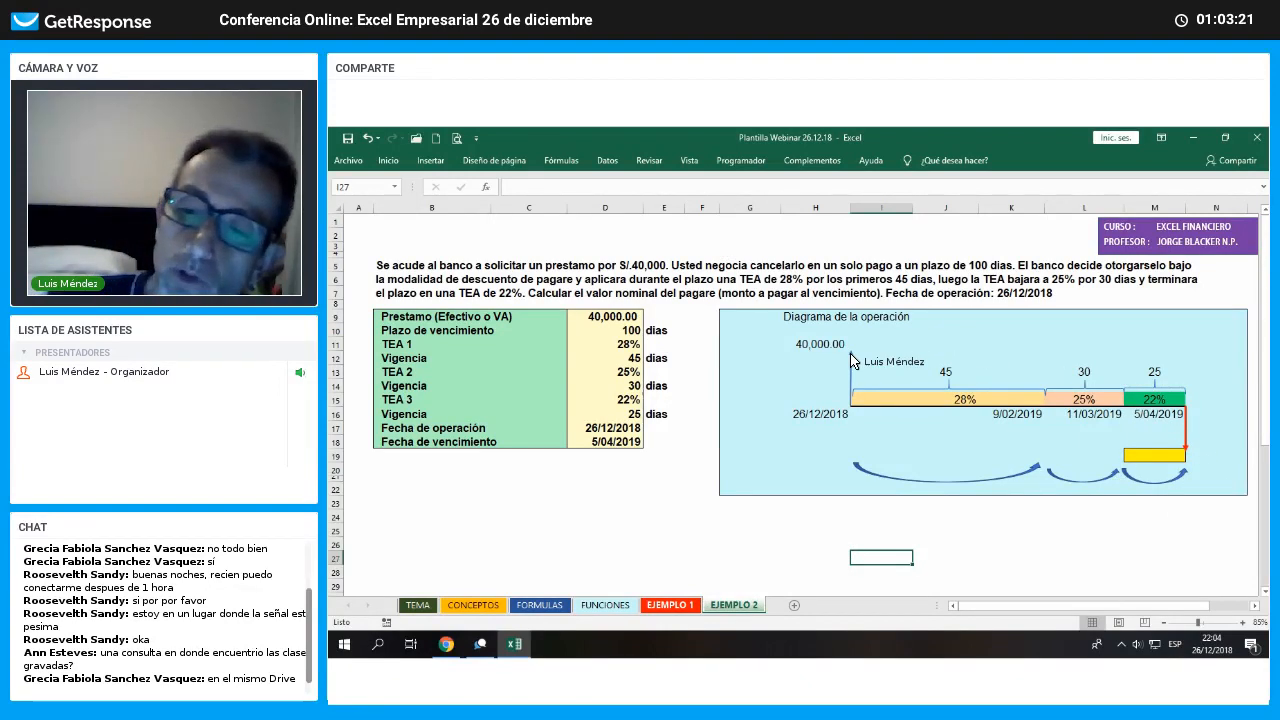
# Check the EJEMPLO 1 sheet, and in EJEMPLO 2 lower the long curved arrow slightly to line up with the shorter ones
pyautogui.hotkey('ctrl', 'pageup')
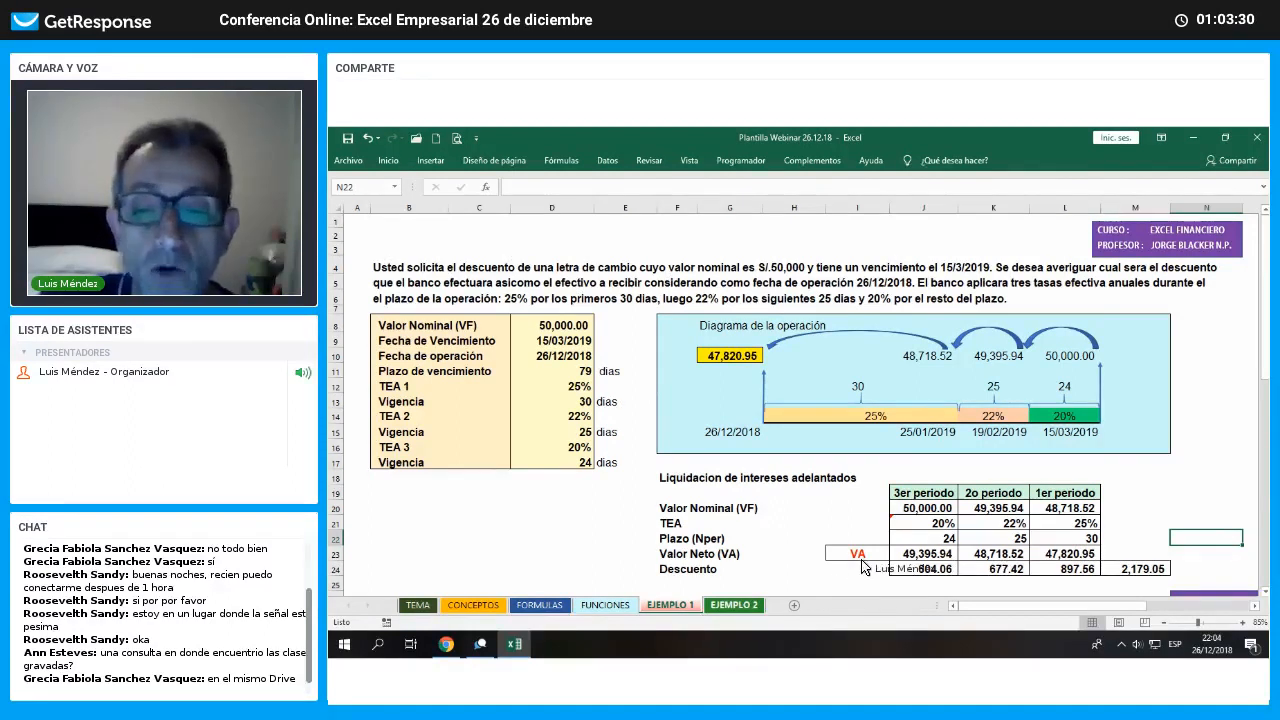
pyautogui.hotkey('ctrl', 'pagedown')
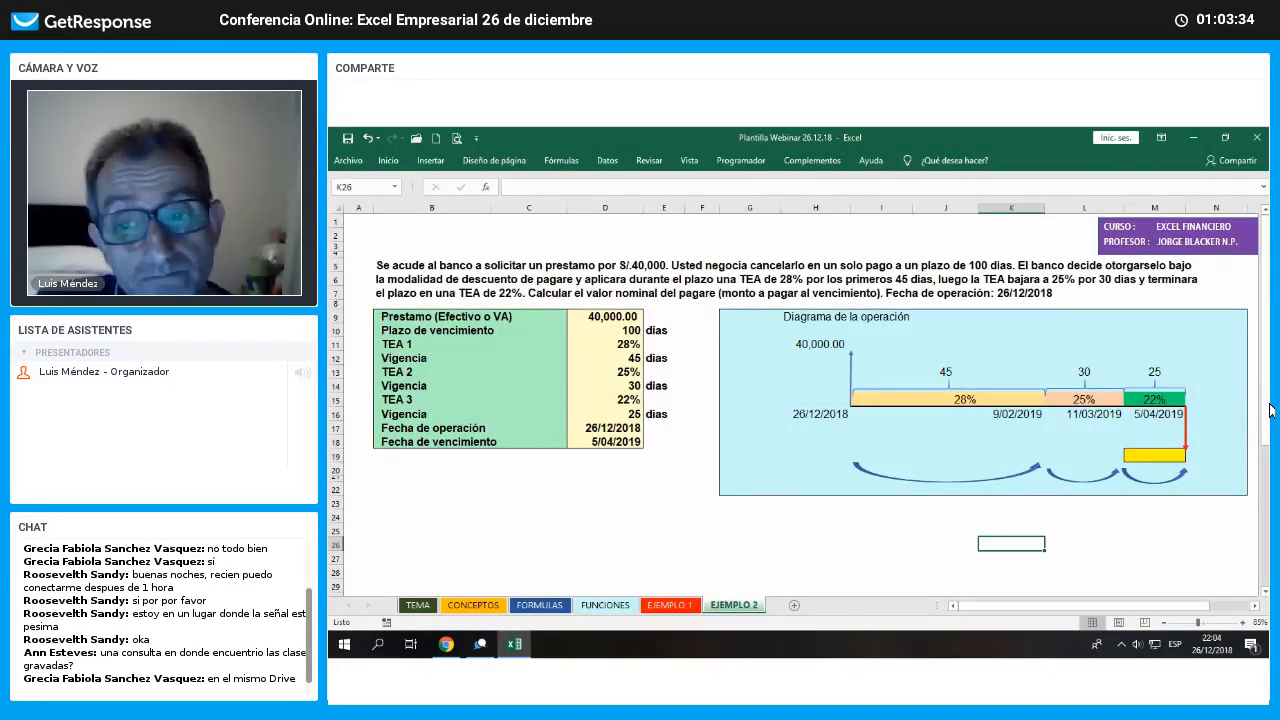
pyautogui.click(957, 487)
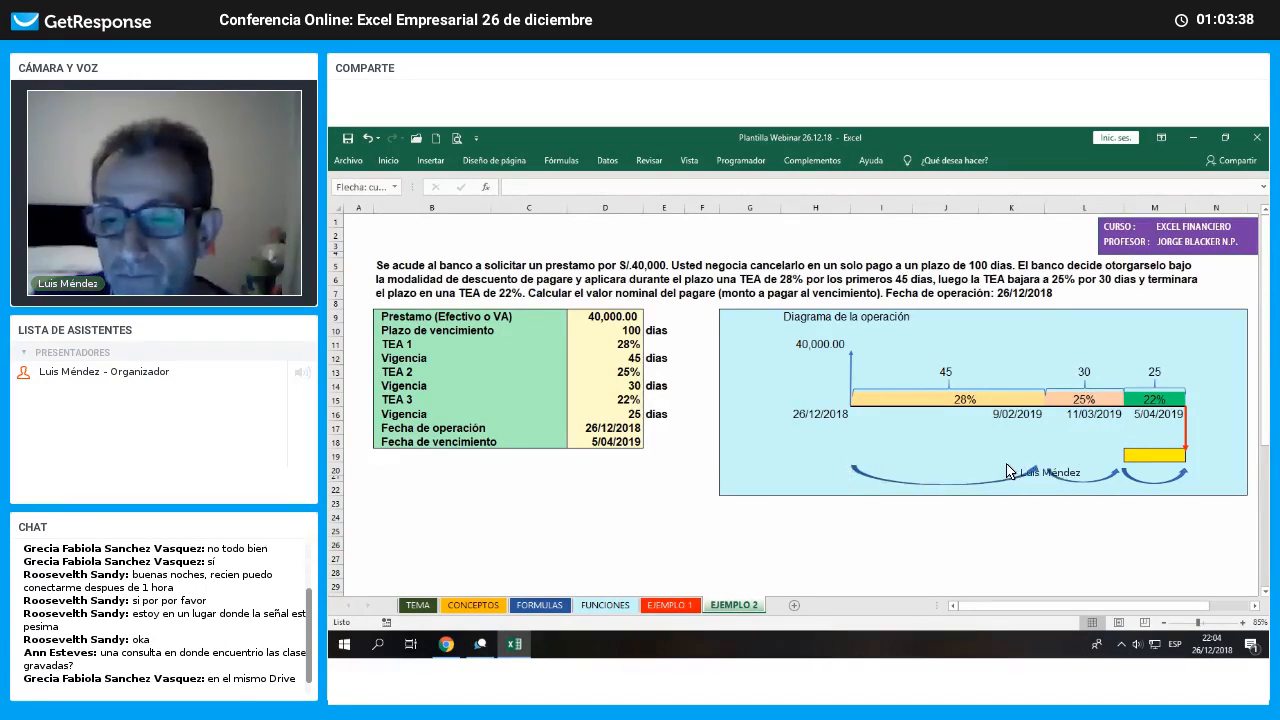
pyautogui.click(1035, 457)
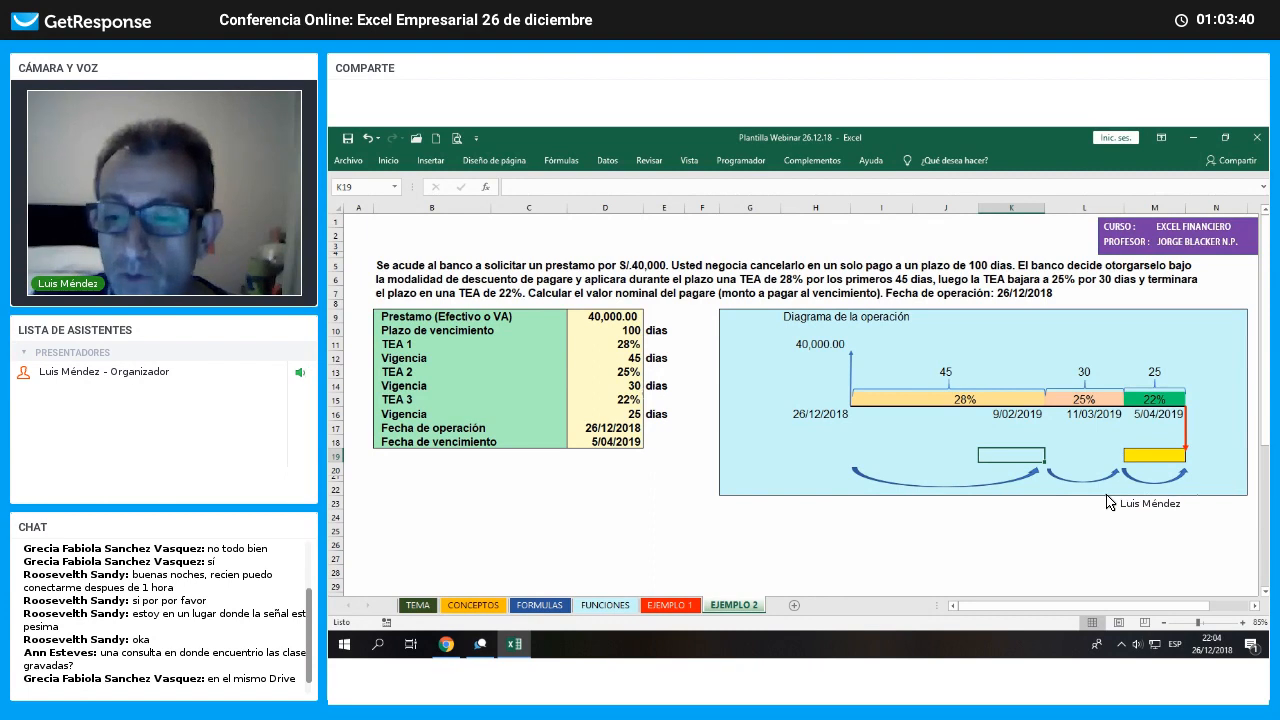
pyautogui.click(1106, 457)
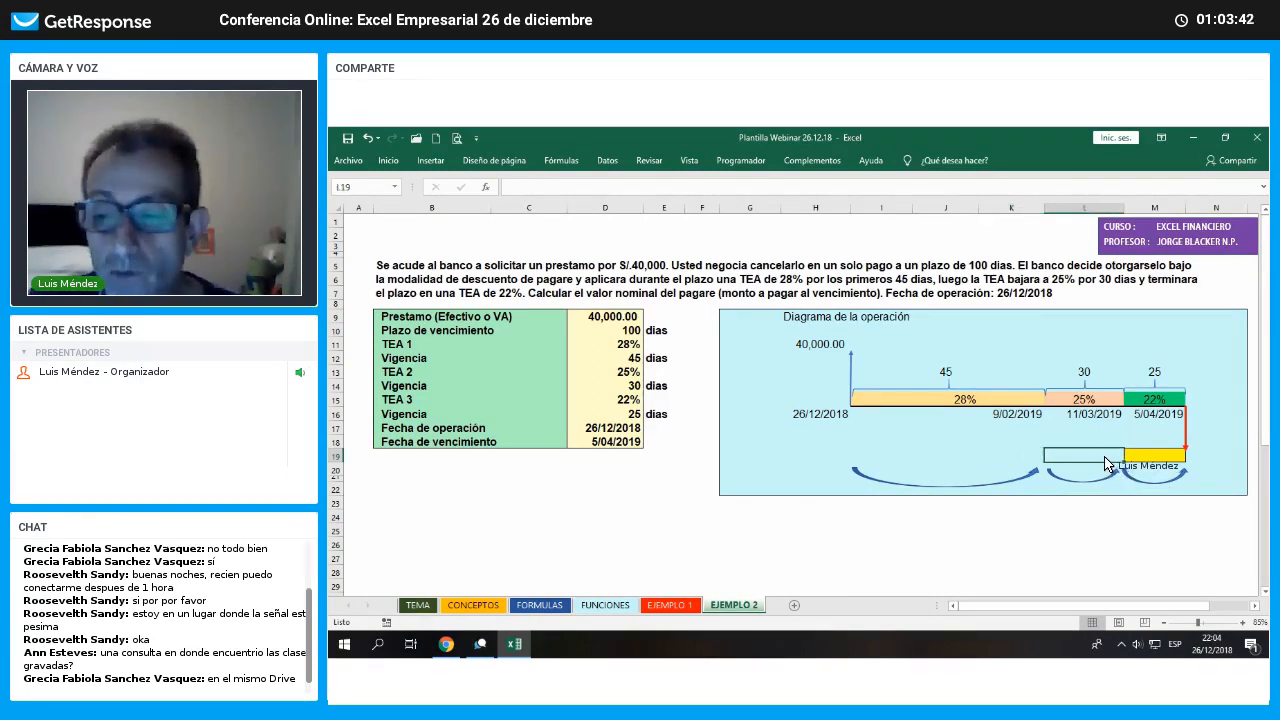
pyautogui.click(1165, 462)
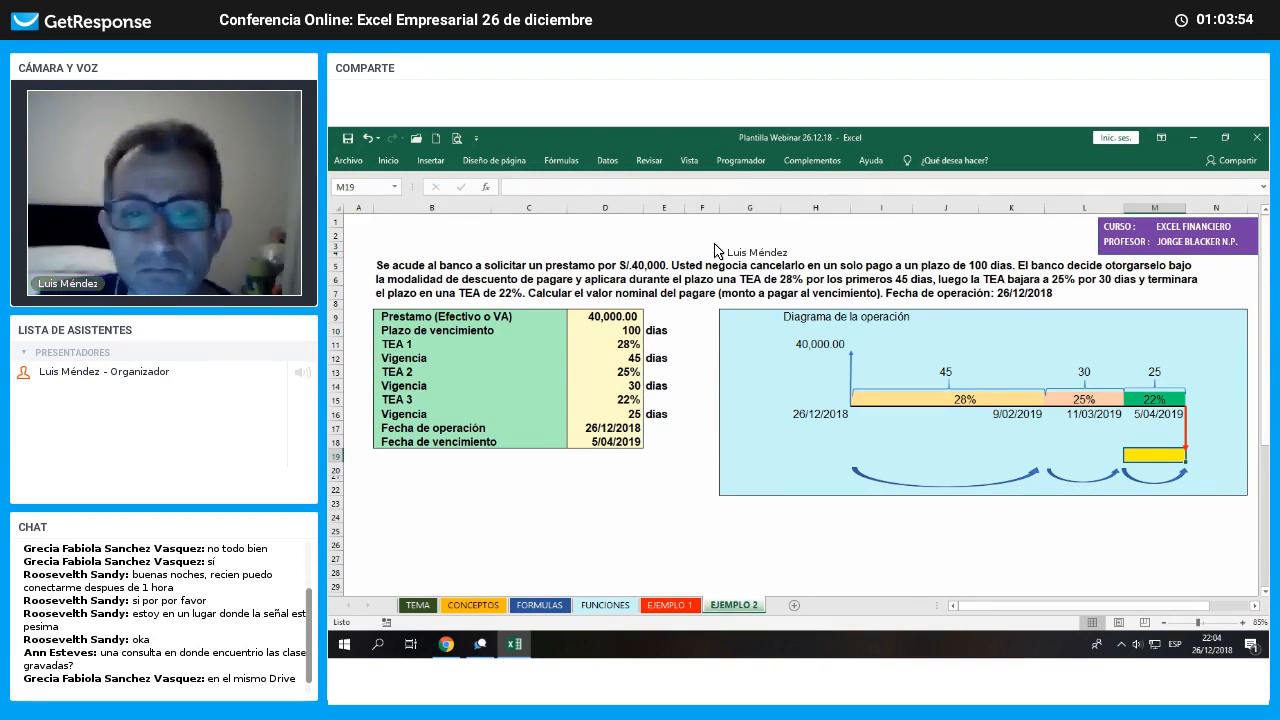
# Widen column E and enter the heading "Liquidacion de los intereses adelantados" in B20
pyautogui.moveTo(686, 214); pyautogui.dragTo(726, 213)
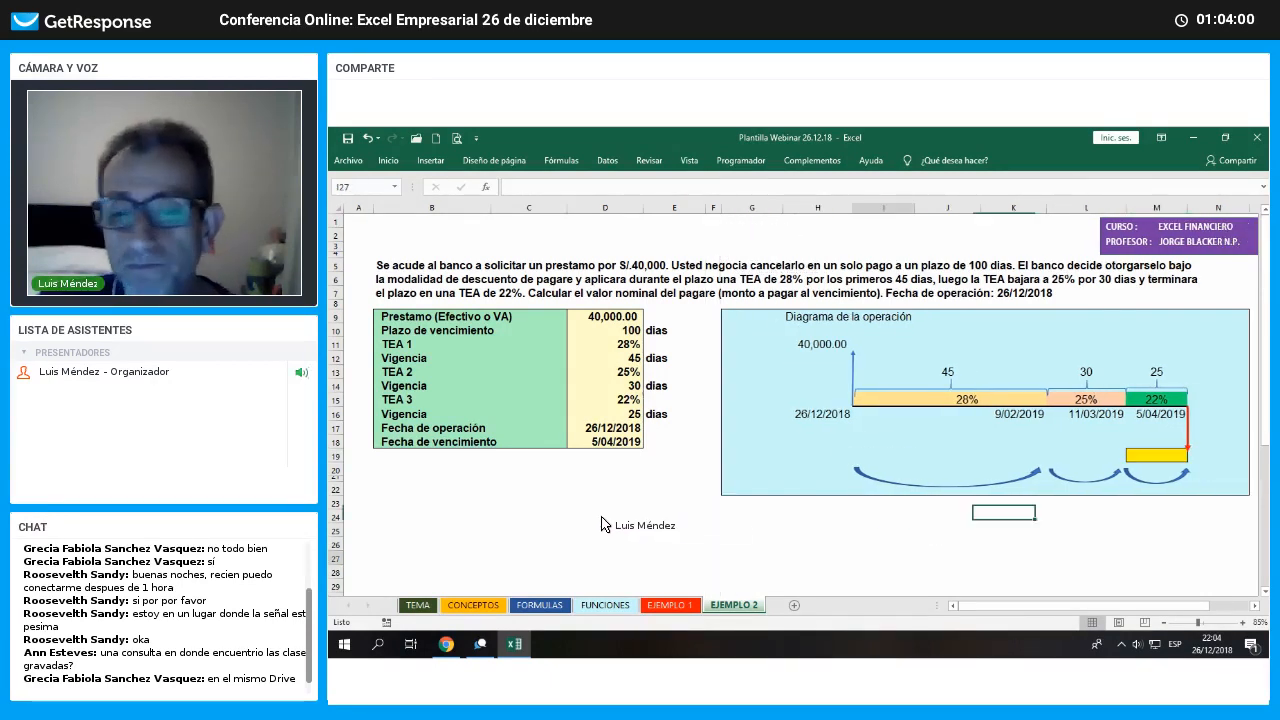
pyautogui.click(410, 470)
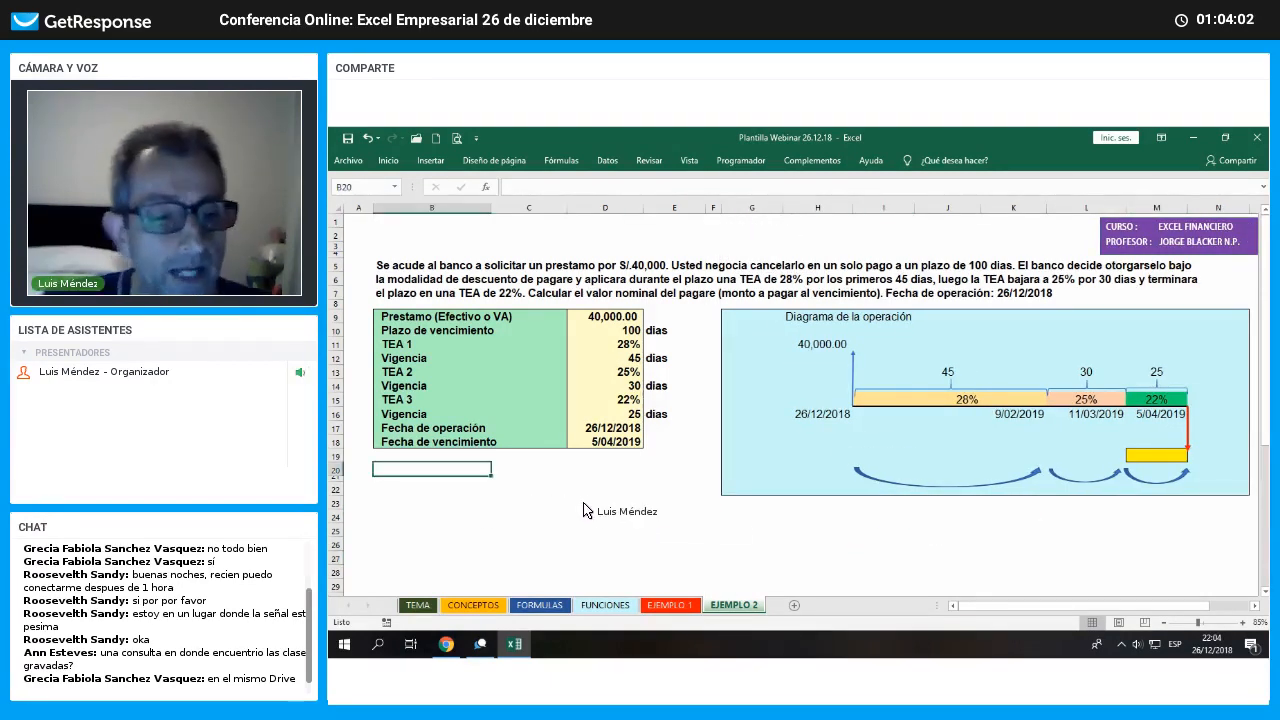
pyautogui.write('Liquidacion de los')
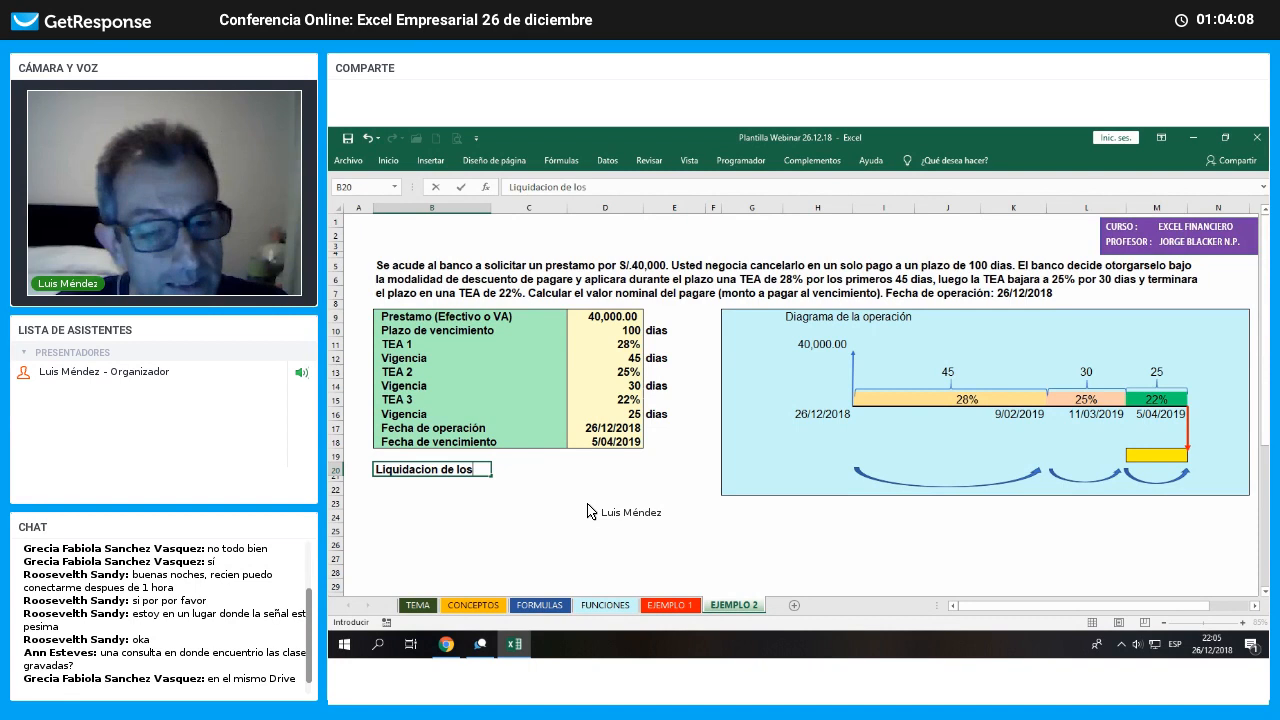
pyautogui.write(' intereses adelantados')
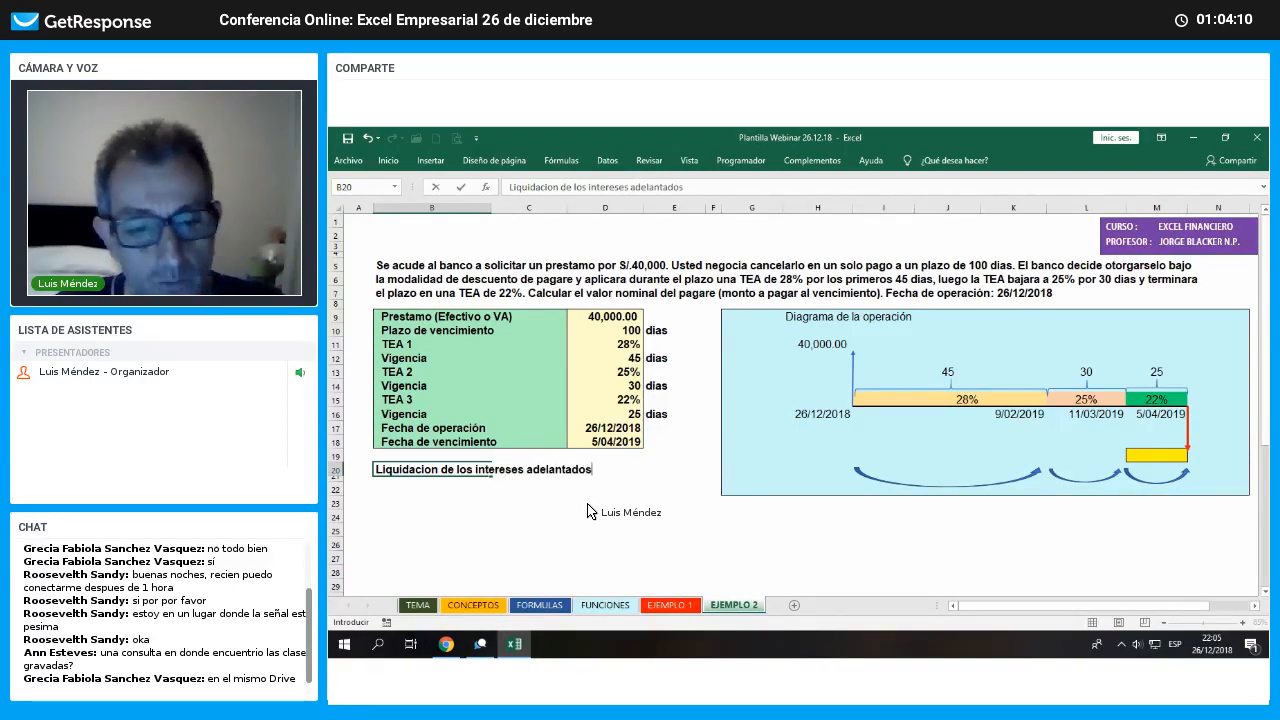
pyautogui.press('Return')
pyautogui.press('Return')
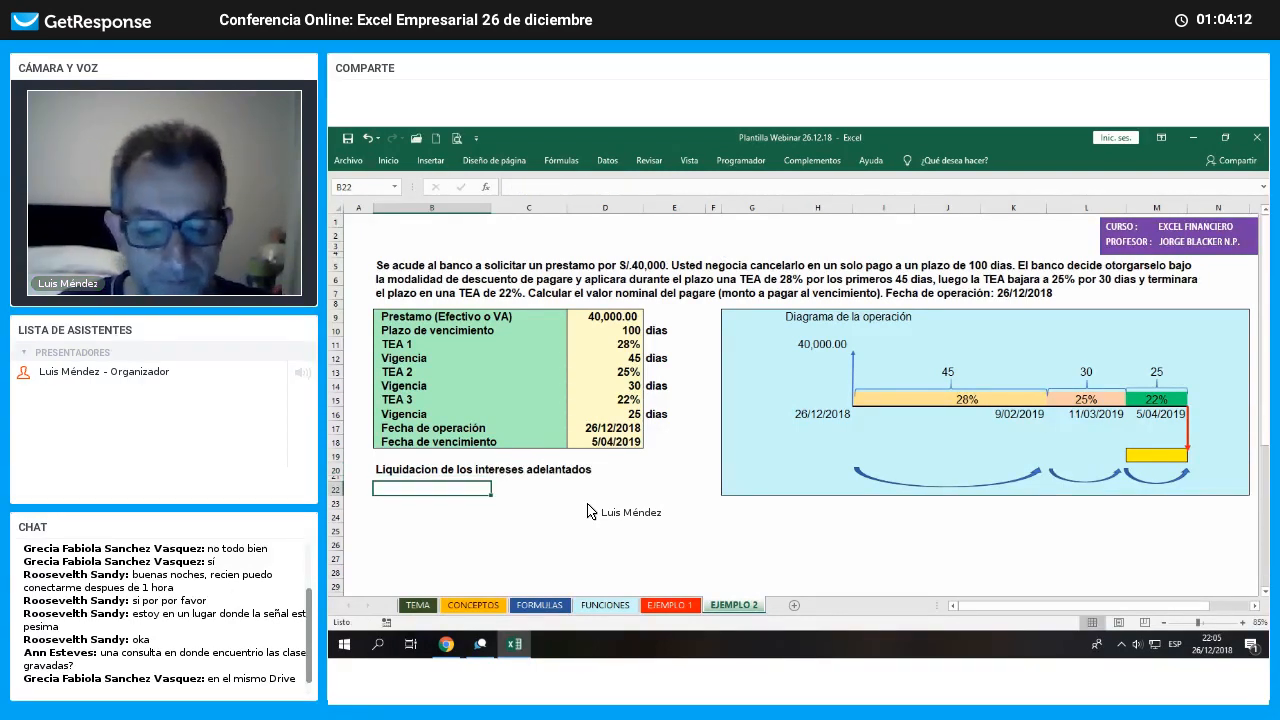
# Enter the column headers "1er periodo", "2o periodo" and "3er periodo" in C22:E22
pyautogui.press('Right')
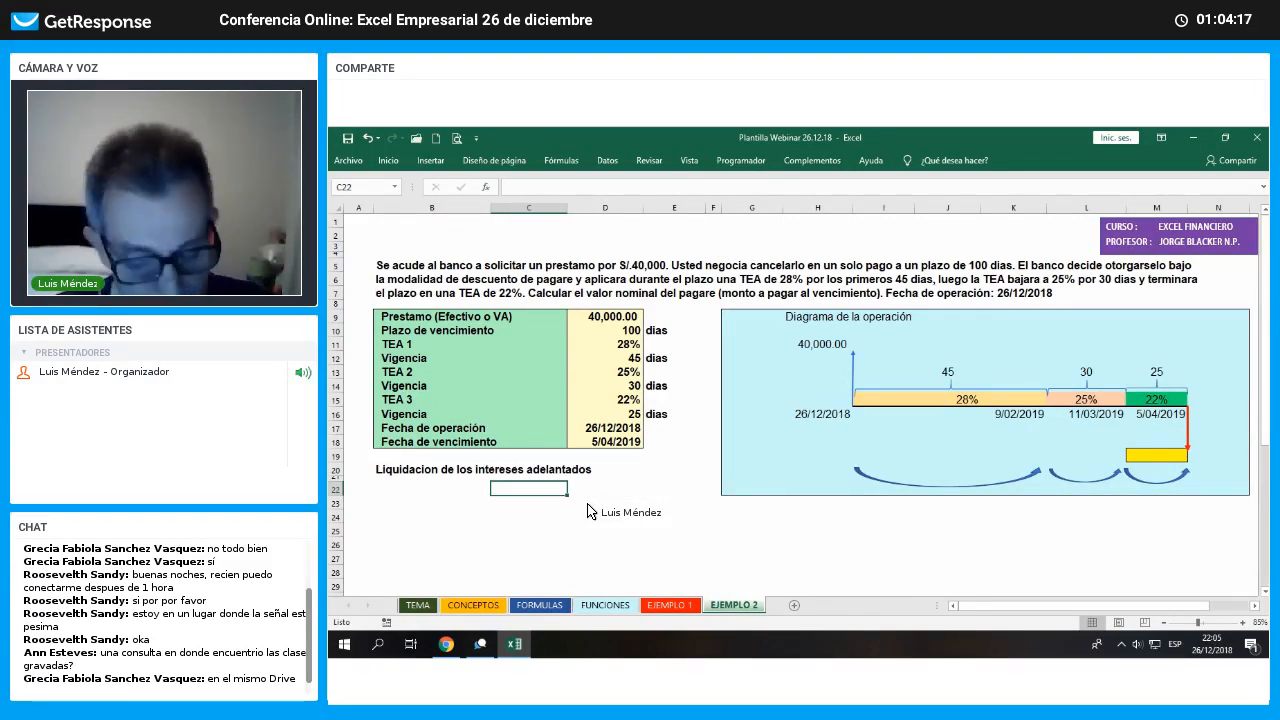
pyautogui.write('1er periodo')
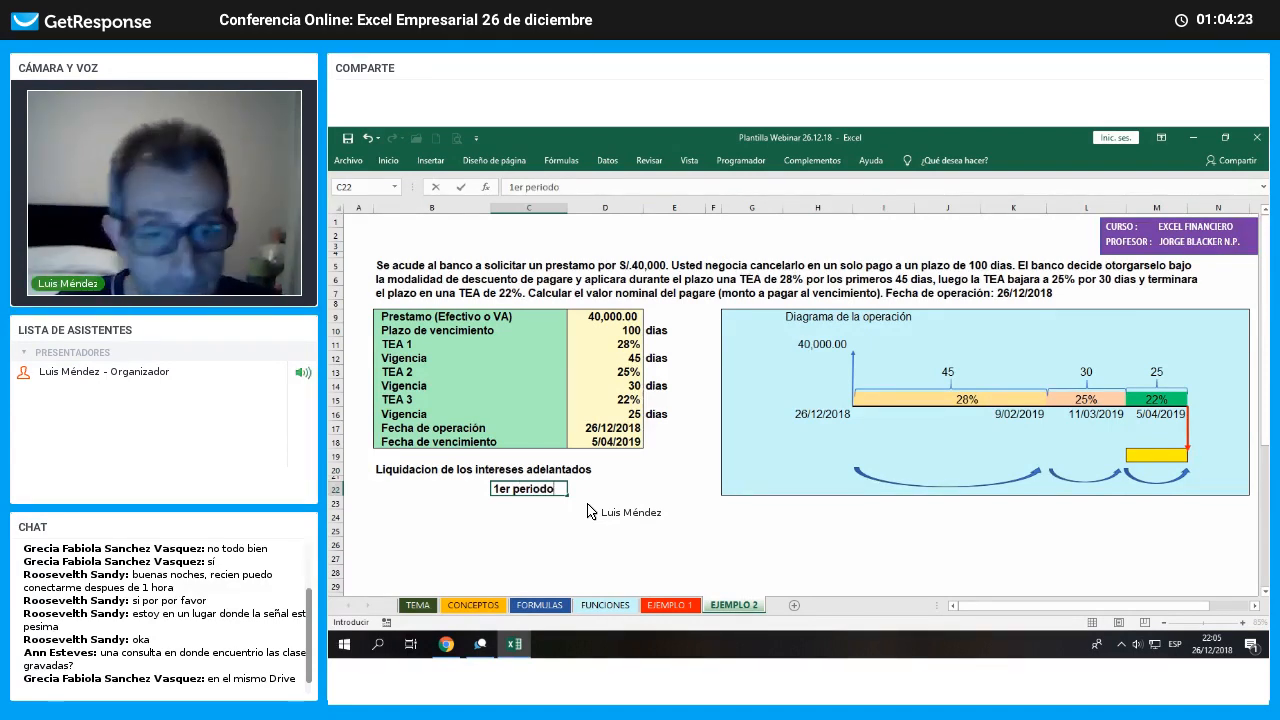
pyautogui.press('Tab')
pyautogui.write('2')
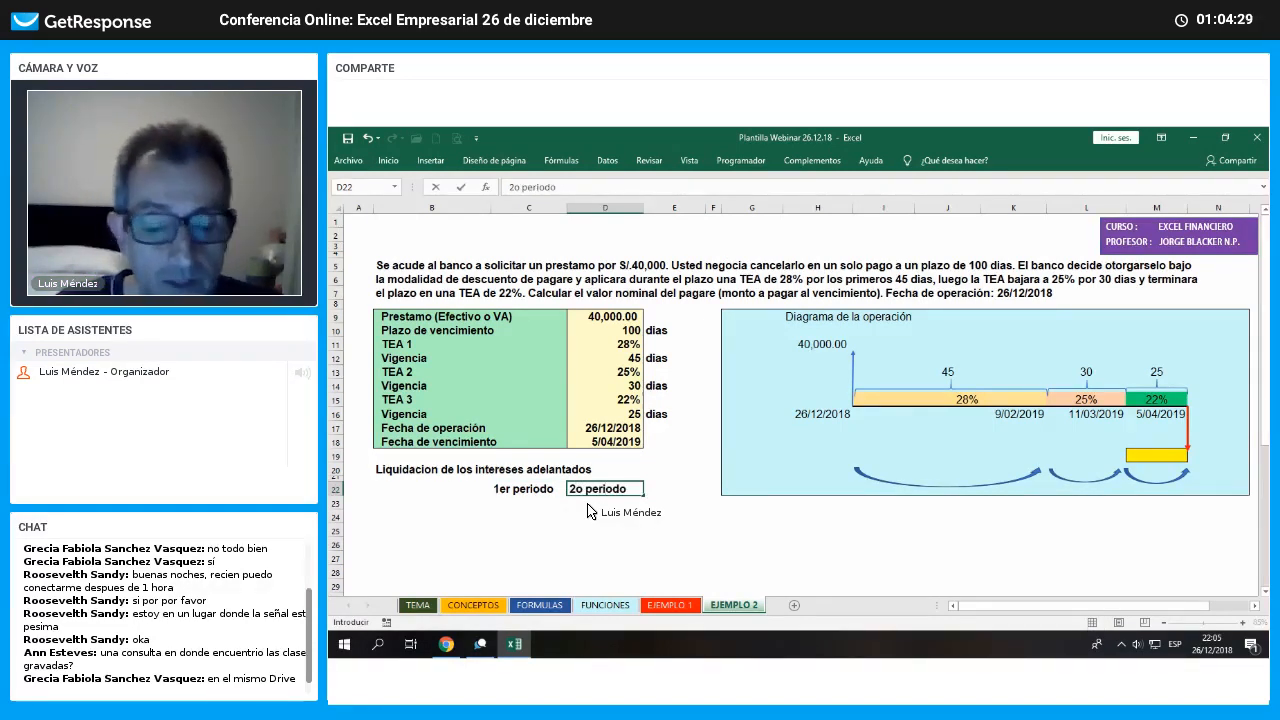
pyautogui.press('Tab')
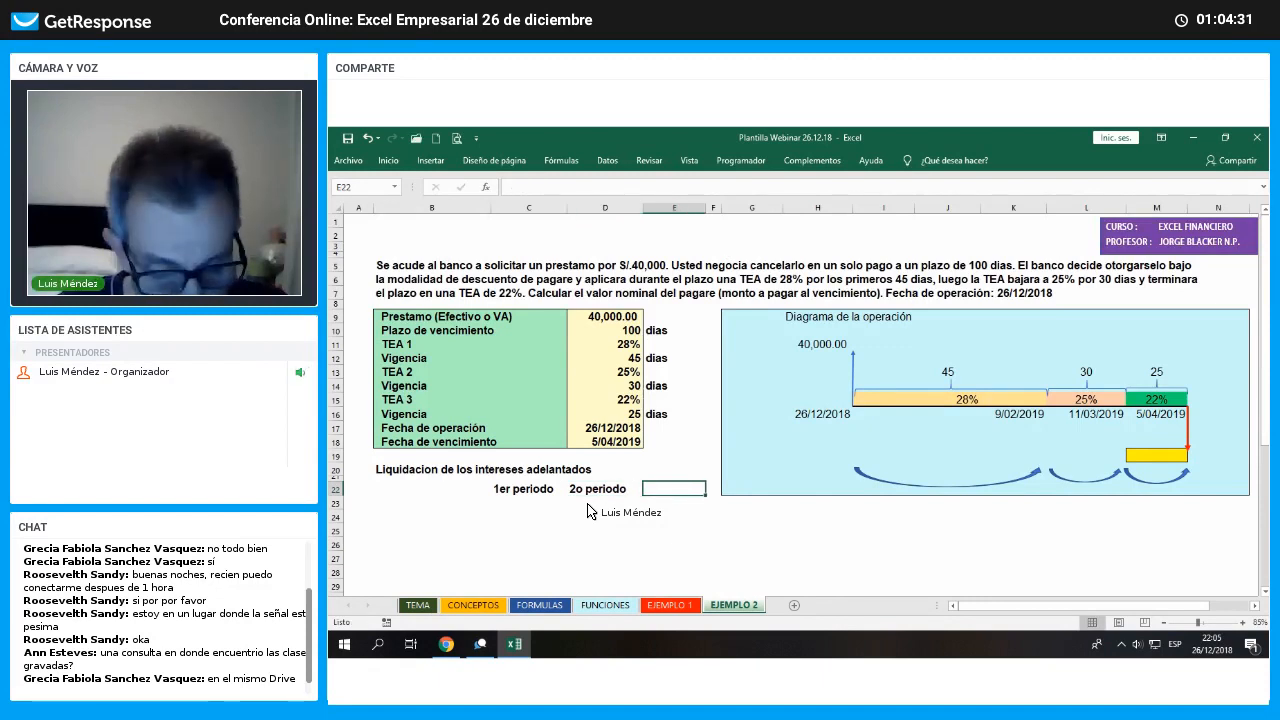
pyautogui.write('3er periodo')
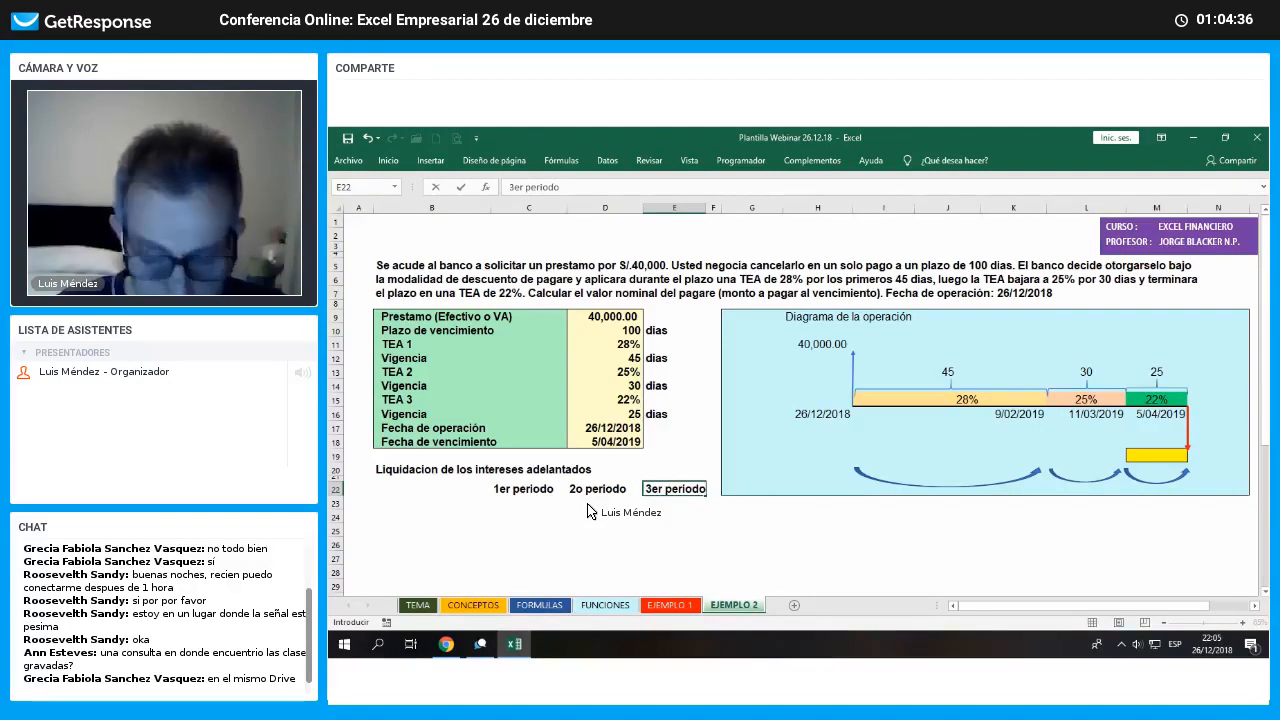
pyautogui.press('Return')
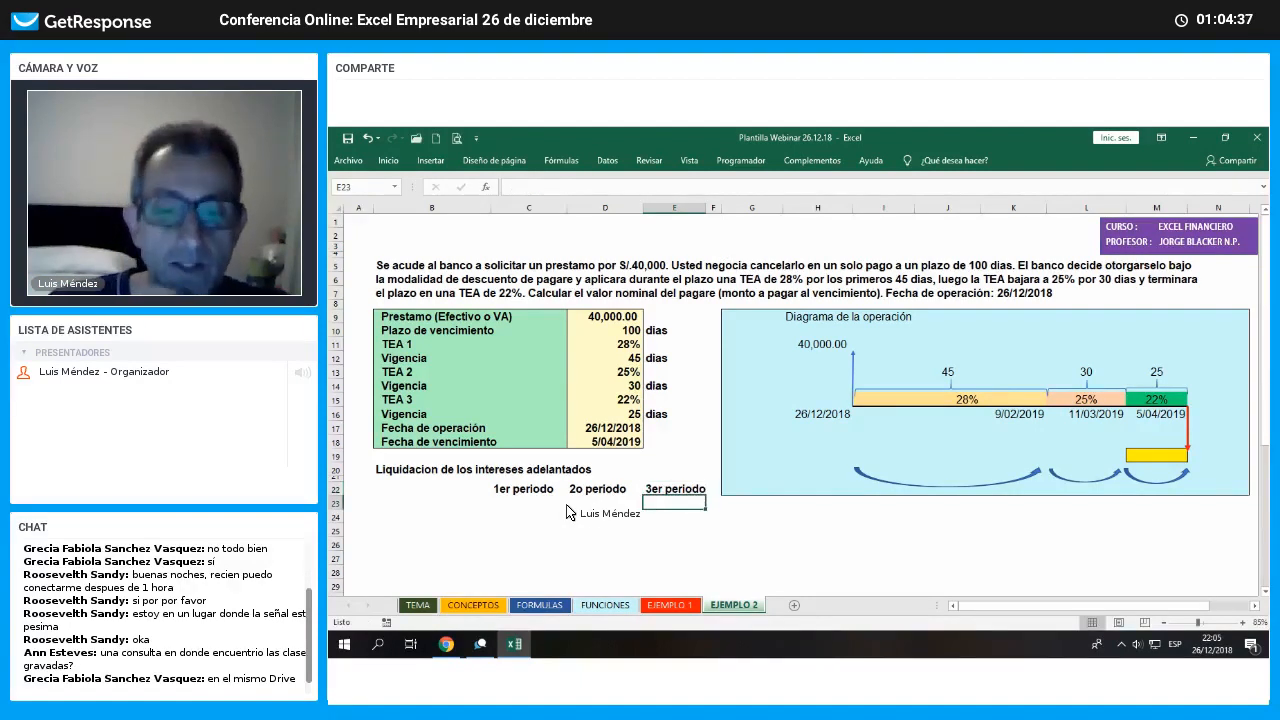
# Centre the period headers in C22:E22, fill them light orange and add borders around each cell
pyautogui.moveTo(522, 489); pyautogui.dragTo(685, 490)
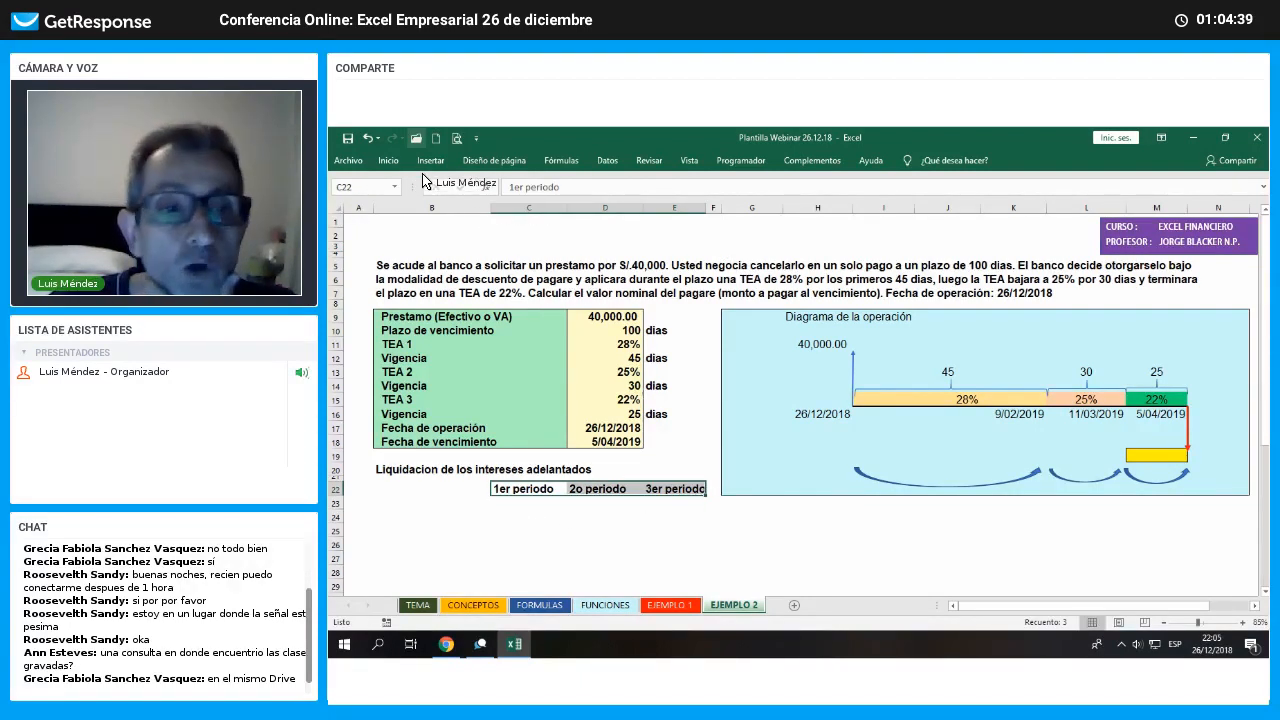
pyautogui.click(388, 160)
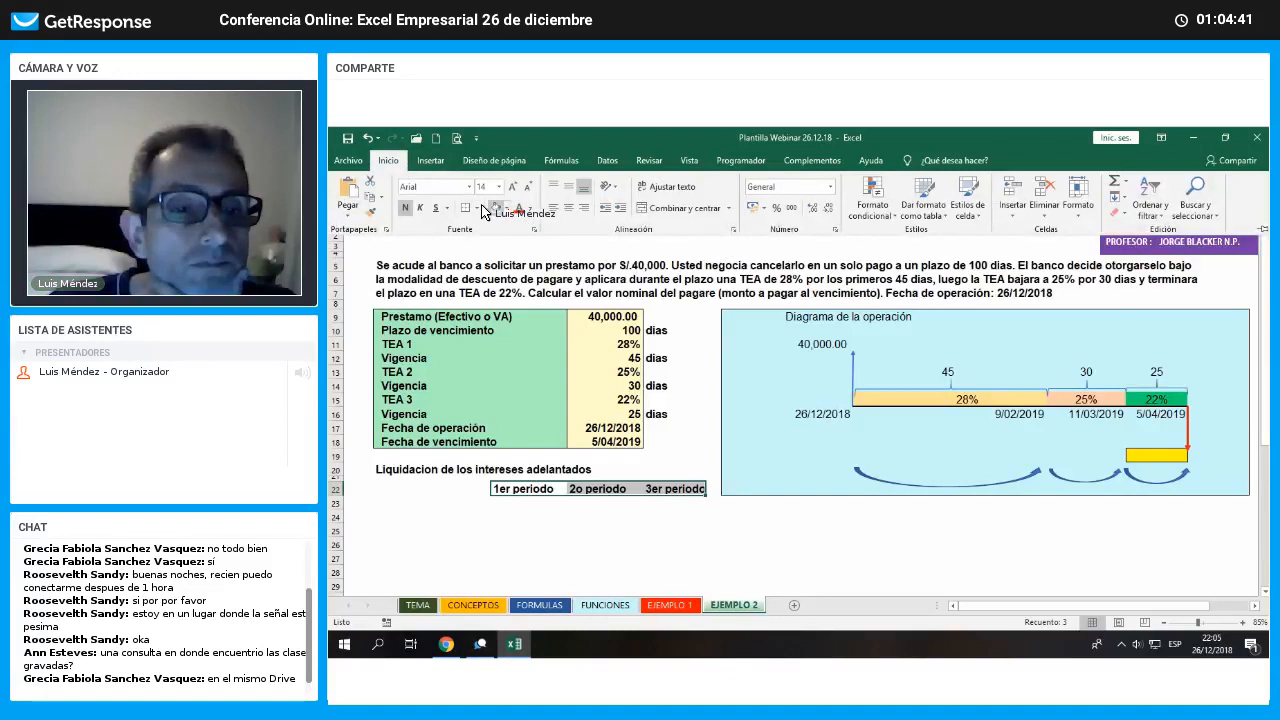
pyautogui.click(568, 208)
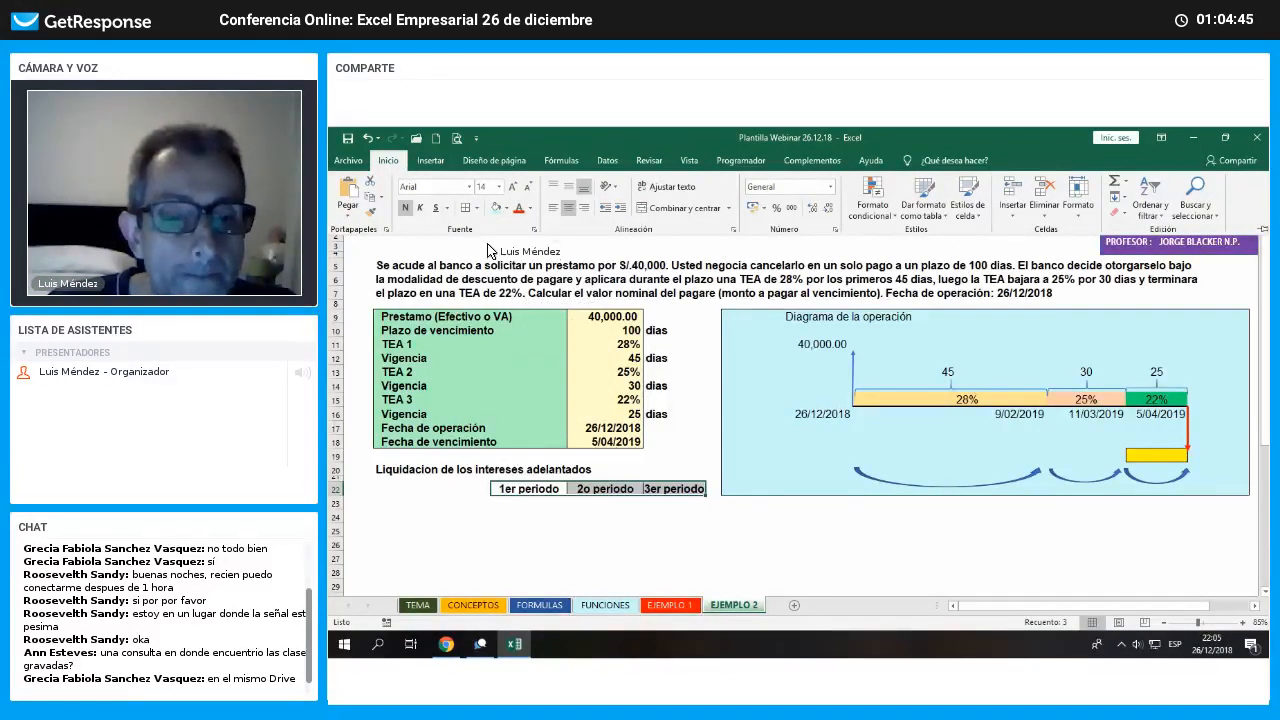
pyautogui.click(505, 208)
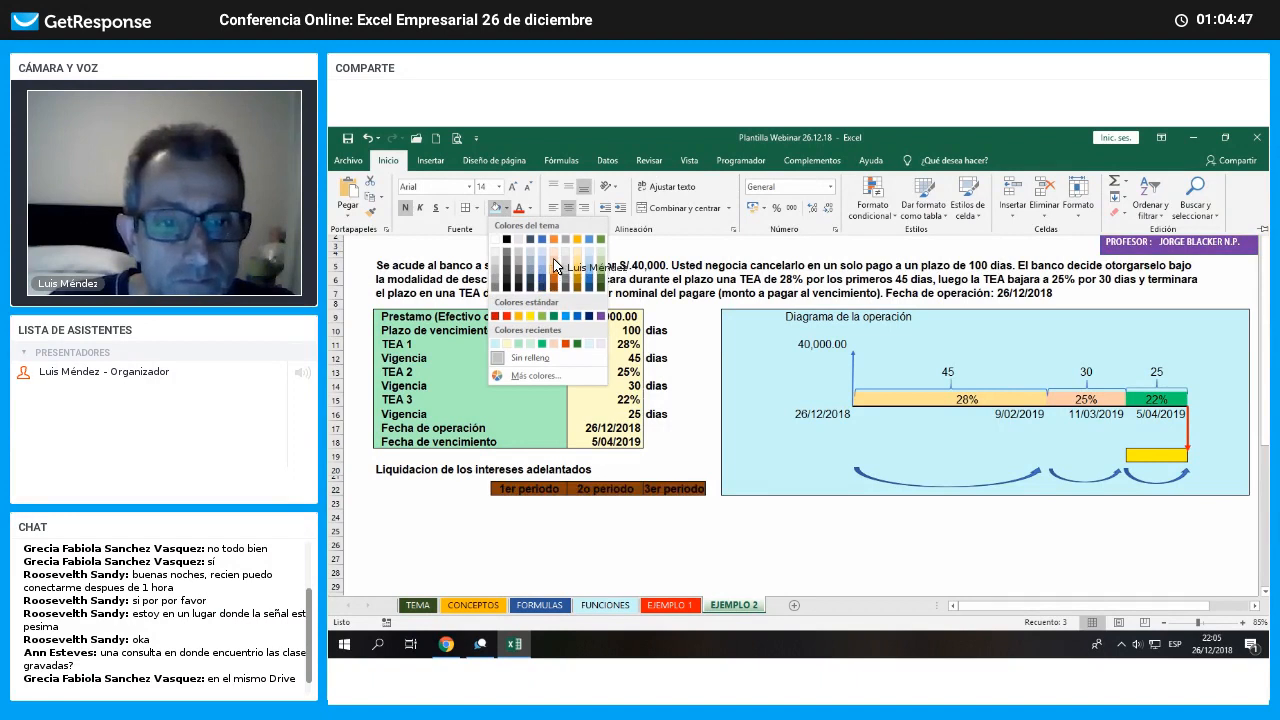
# Enter the label "Prestamo (VA)" in B23 and link C23 to the loan amount in the diagram's cell H11
pyautogui.click(462, 507)
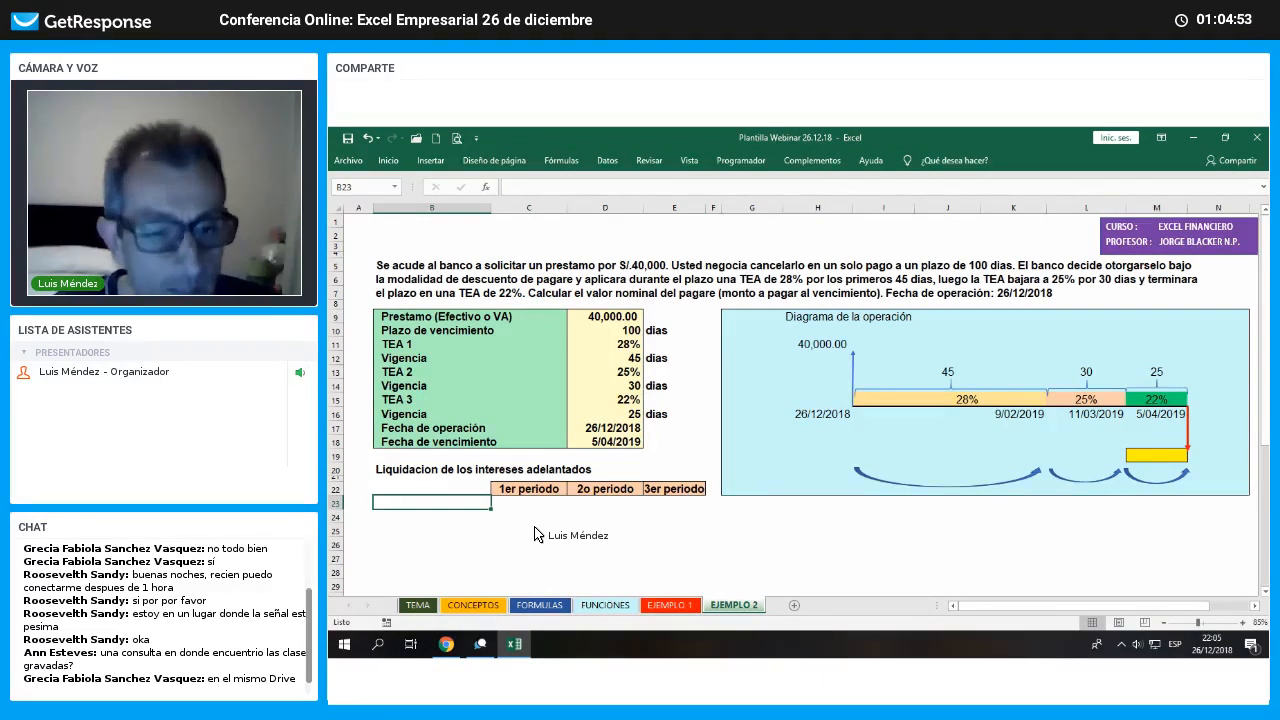
pyautogui.write('Prestmo (VA')
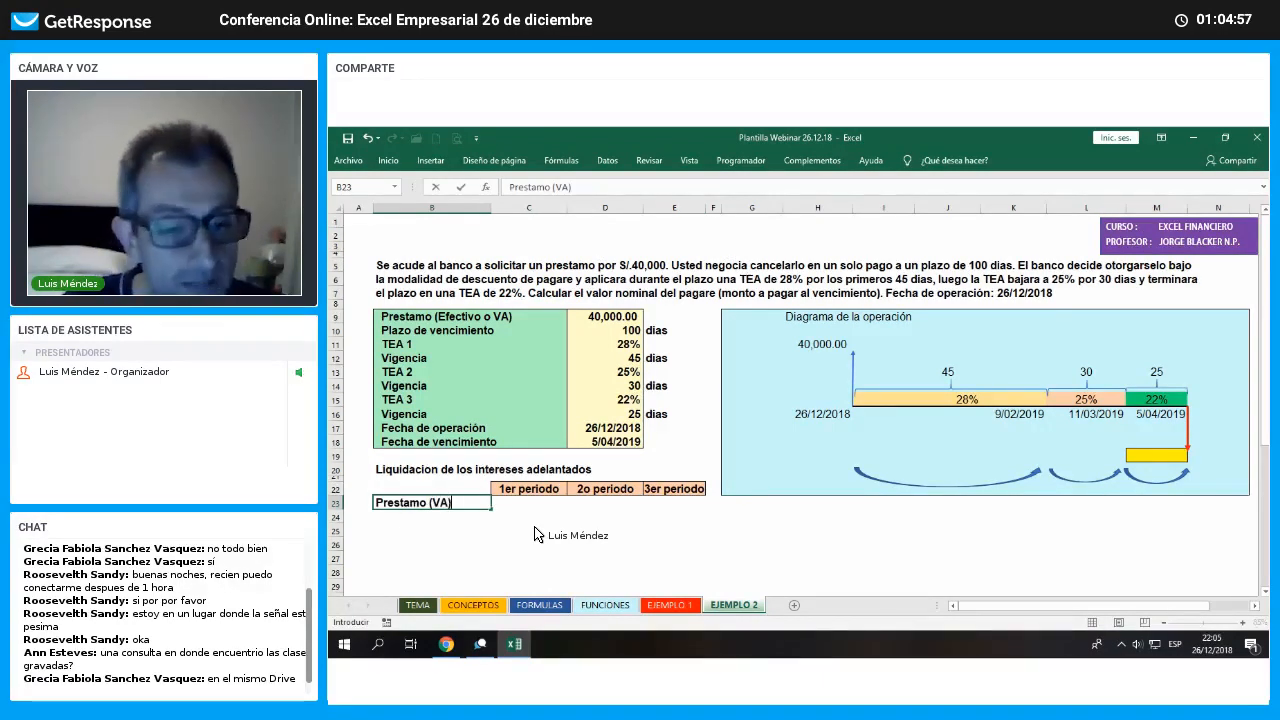
pyautogui.press('Tab')
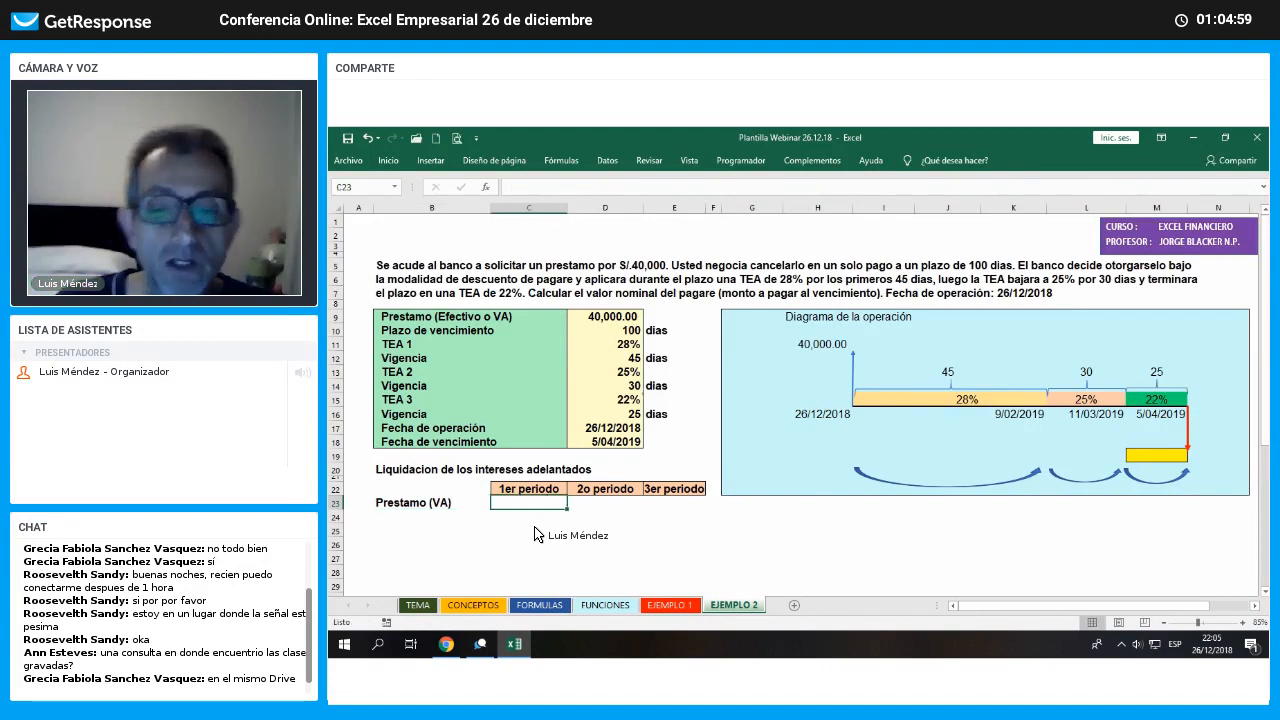
pyautogui.write('+')
pyautogui.press('Right')
pyautogui.press('Right')
pyautogui.press('Right')
pyautogui.press('Right')
pyautogui.press('Up')
pyautogui.press('Up')
pyautogui.press('Up')
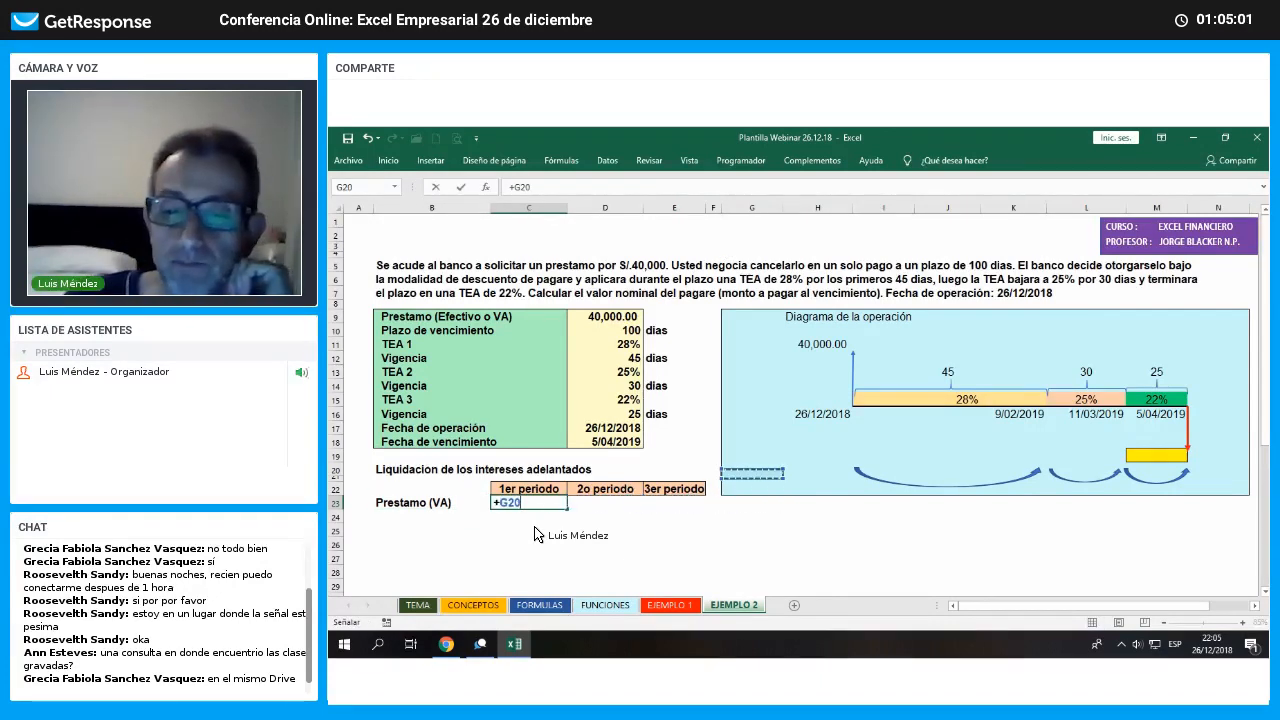
pyautogui.press('Up')
pyautogui.press('Up')
pyautogui.press('Up')
pyautogui.press('Up')
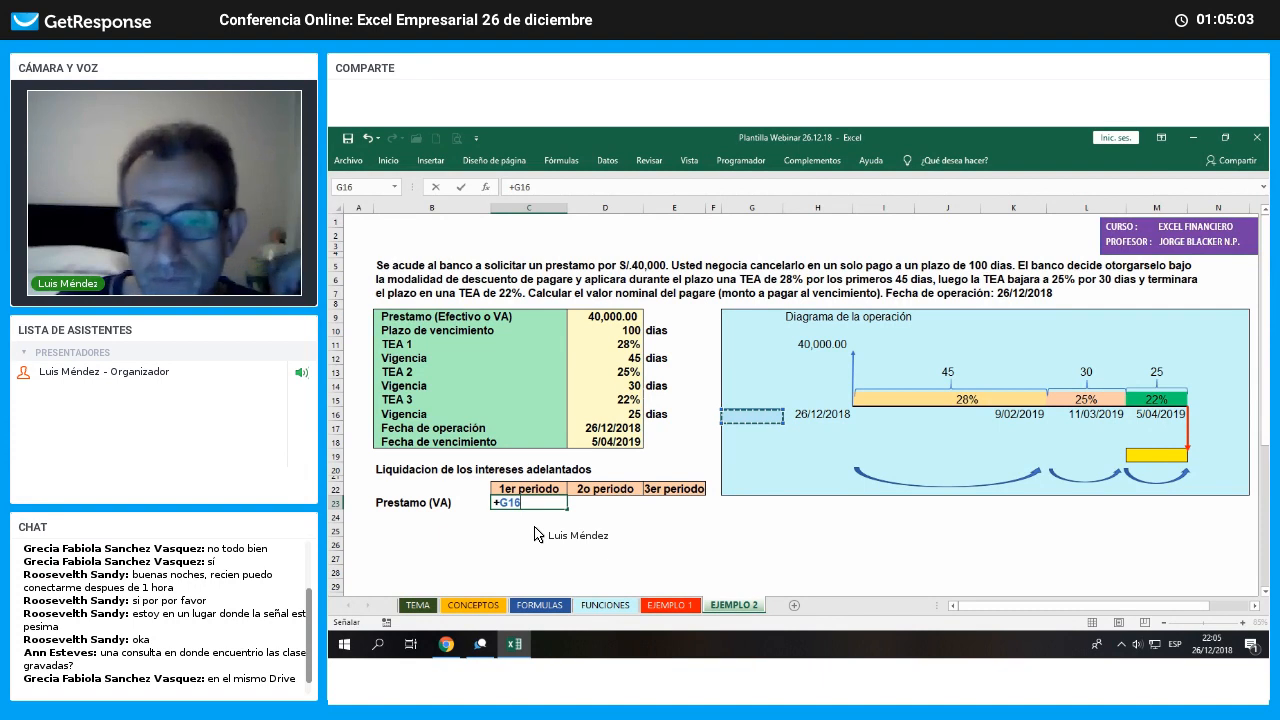
pyautogui.press('Up')
pyautogui.press('Up')
pyautogui.press('Up')
pyautogui.press('Up')
pyautogui.press('Up')
pyautogui.press('Right')
pyautogui.press('Return')
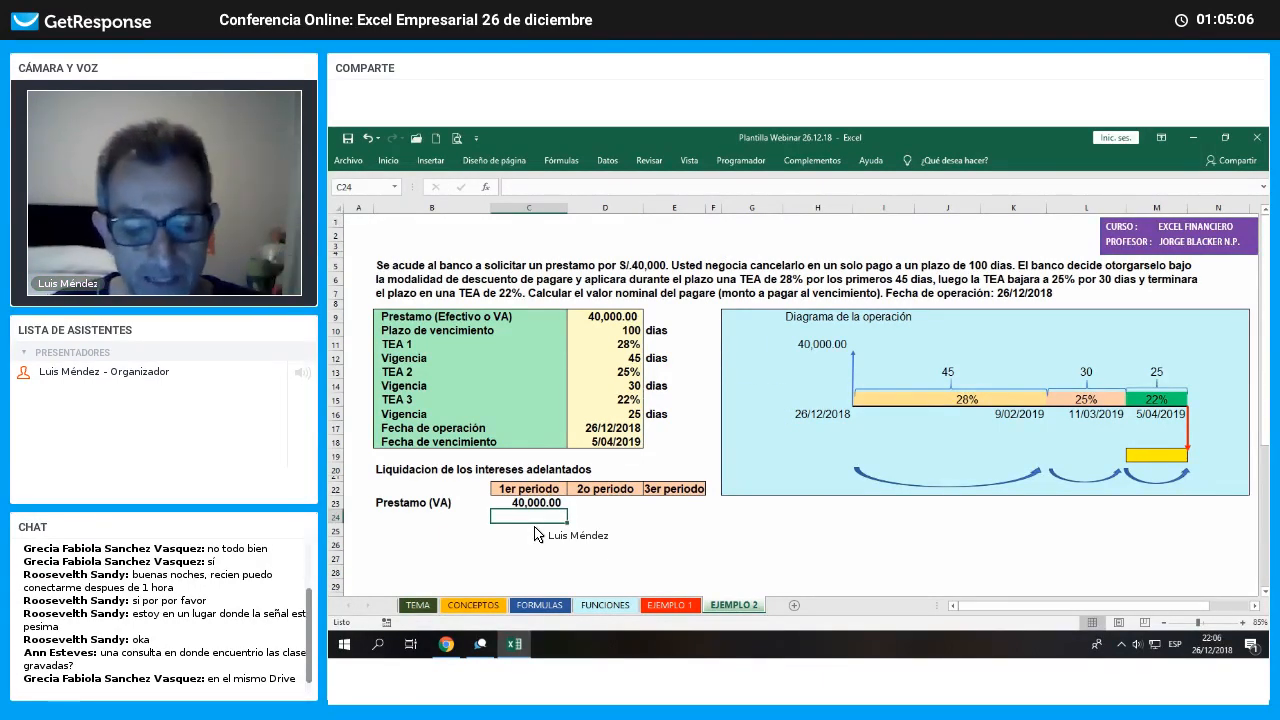
# Enter the label "TEA (Tasa)" in B24 and link C24 to the first period's rate in the diagram, J15
pyautogui.press('Left')
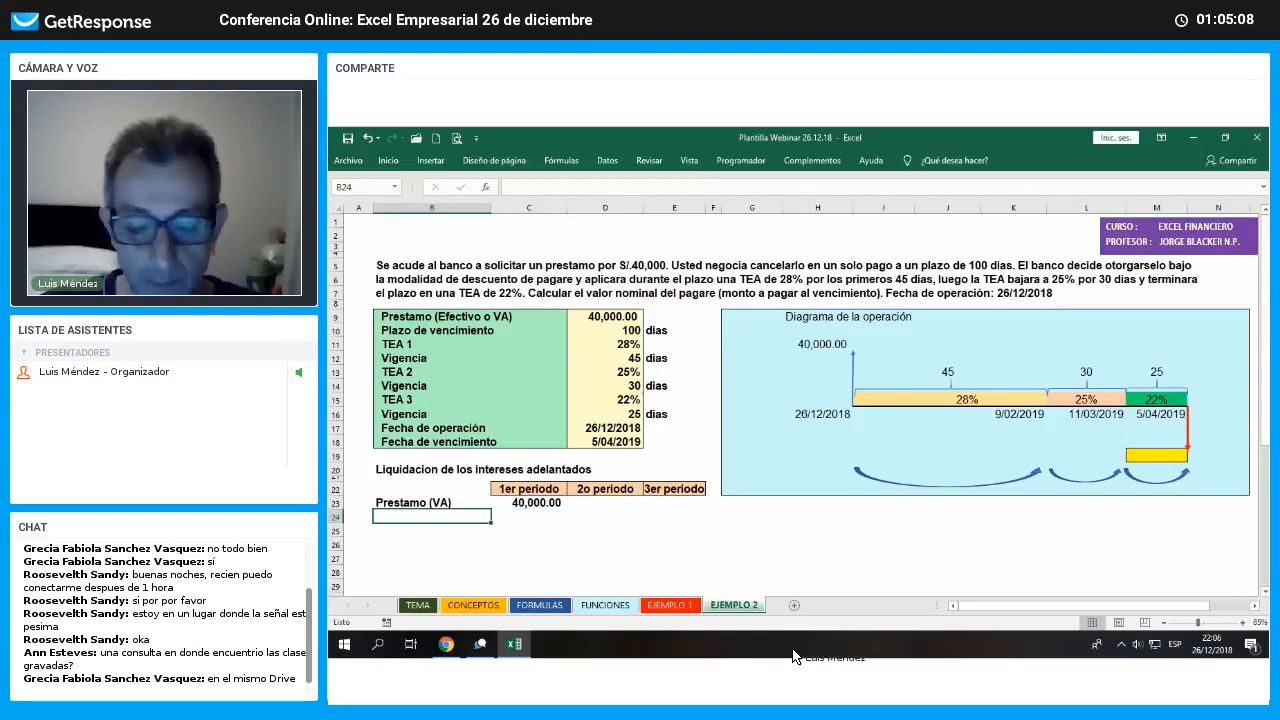
pyautogui.write('TEA')
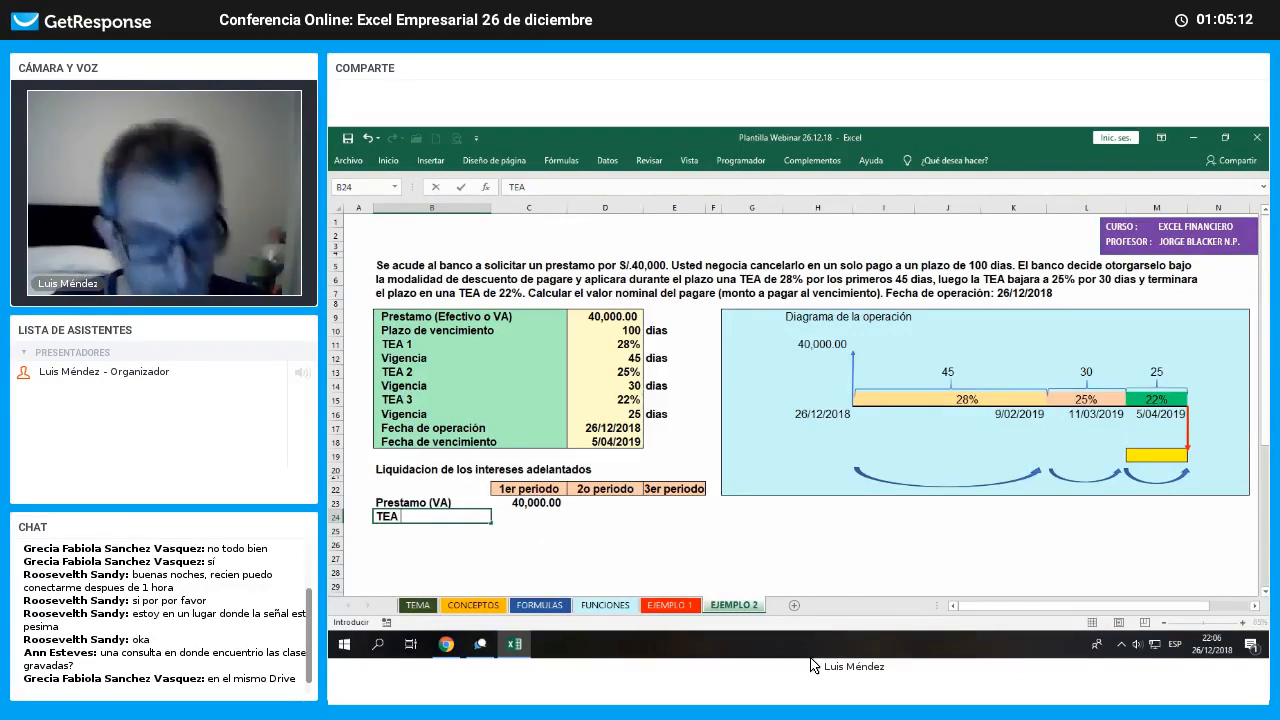
pyautogui.write(' (Tasa)')
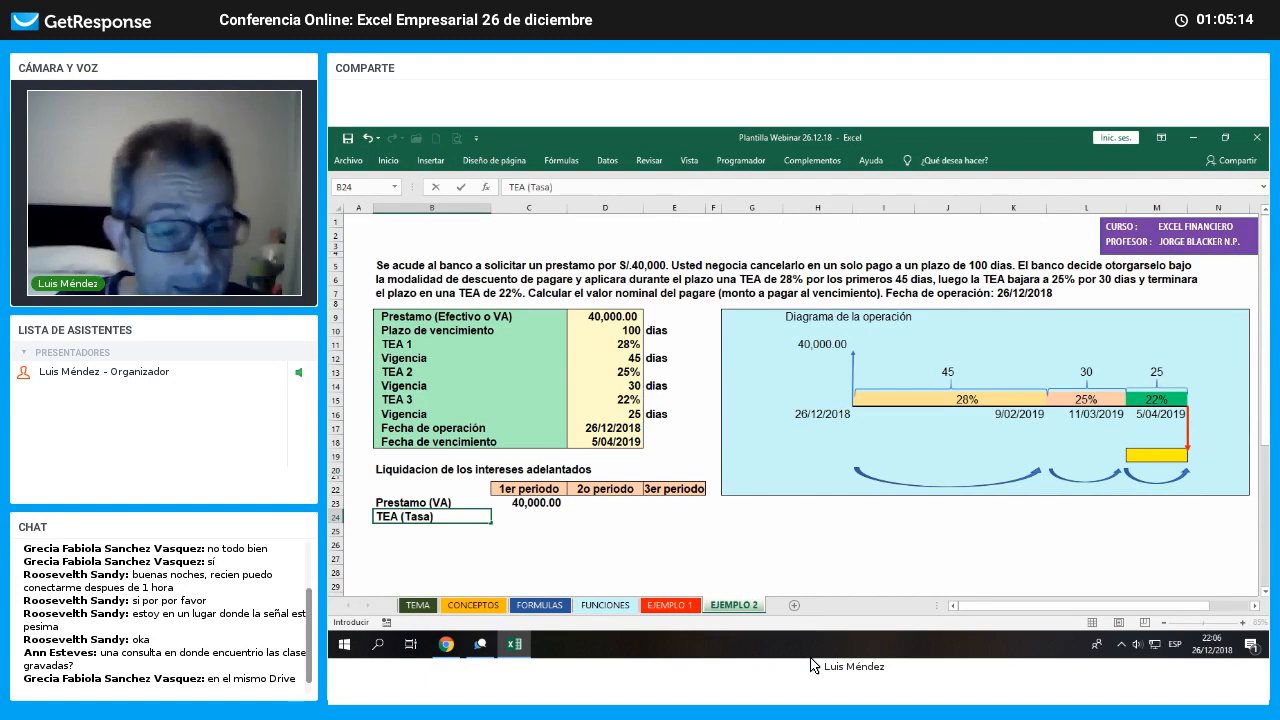
pyautogui.press('Right')
pyautogui.write('+')
pyautogui.press('Right')
pyautogui.press('Right')
pyautogui.press('Right')
pyautogui.press('Right')
pyautogui.press('Right')
pyautogui.press('Right')
pyautogui.press('Right')
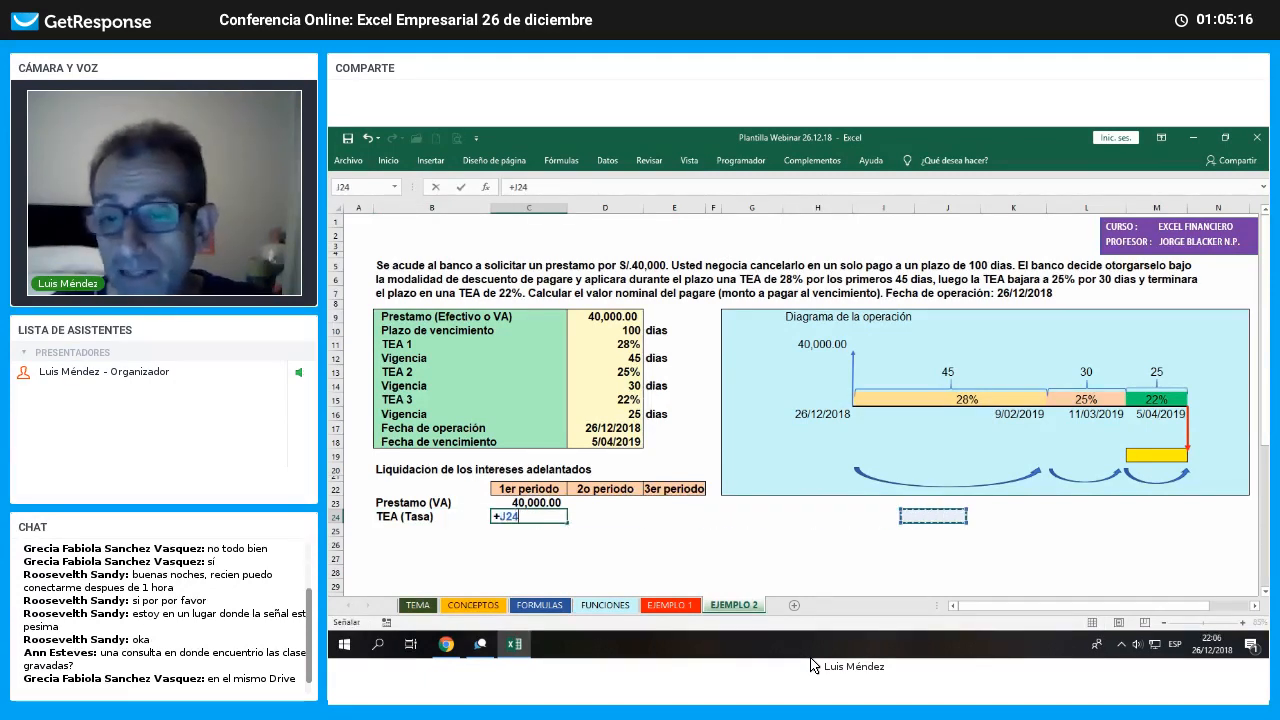
pyautogui.press('Up')
pyautogui.press('Up')
pyautogui.press('Up')
pyautogui.press('Up')
pyautogui.press('Up')
pyautogui.press('Up')
pyautogui.press('Up')
pyautogui.press('Up')
pyautogui.press('Up')
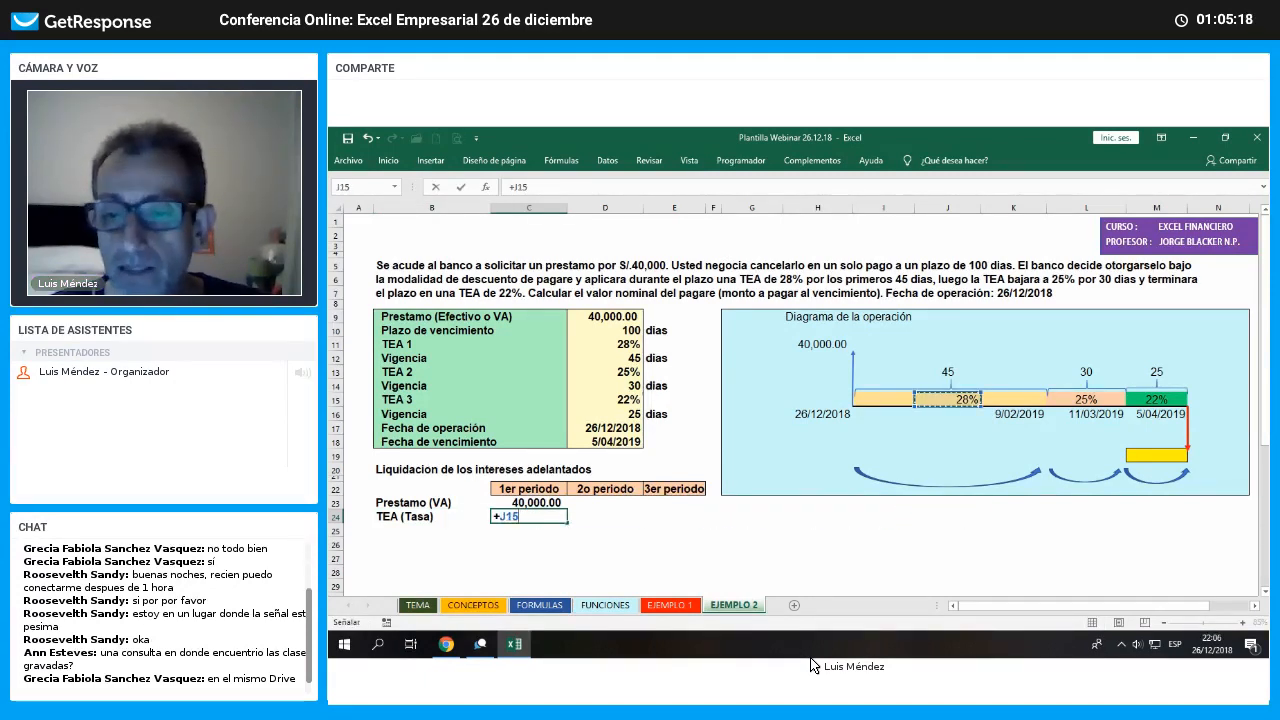
pyautogui.press('Return')
pyautogui.click(969, 403)
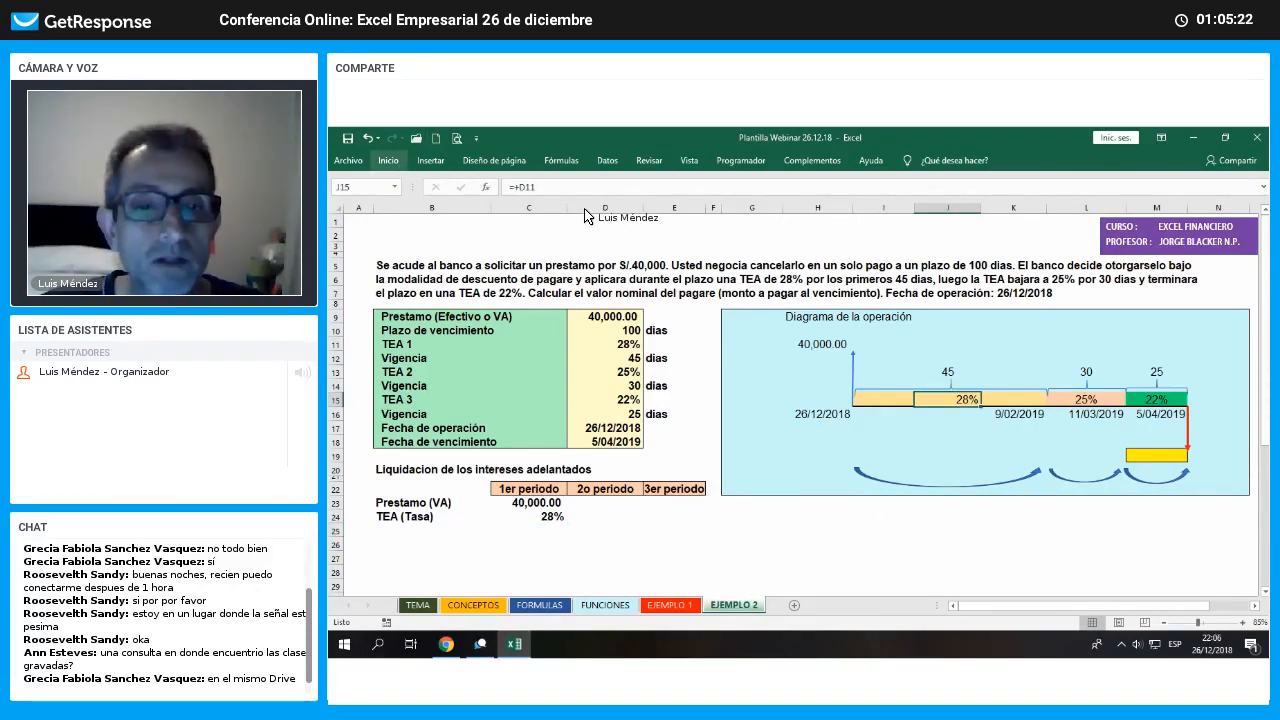
pyautogui.click(882, 544)
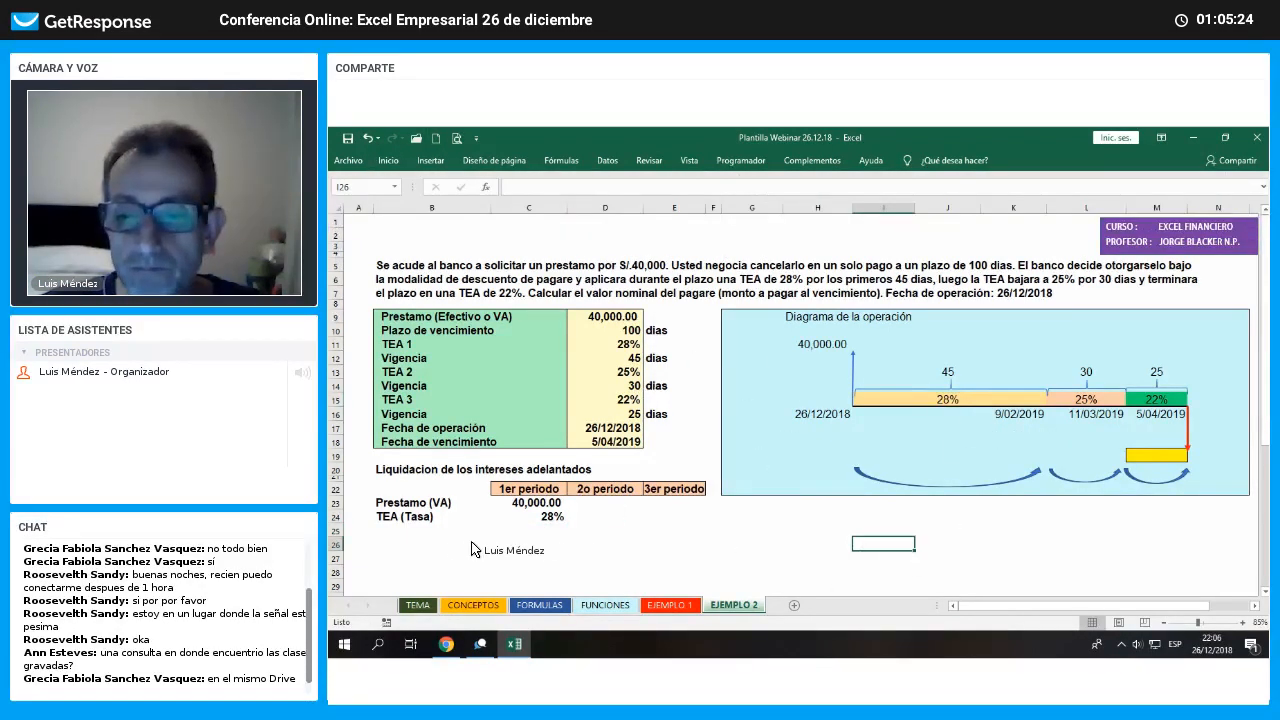
# Enter the label "Plazo (Nper)" in B25 and link C25 to the first period's days in the diagram, J13
pyautogui.click(420, 530)
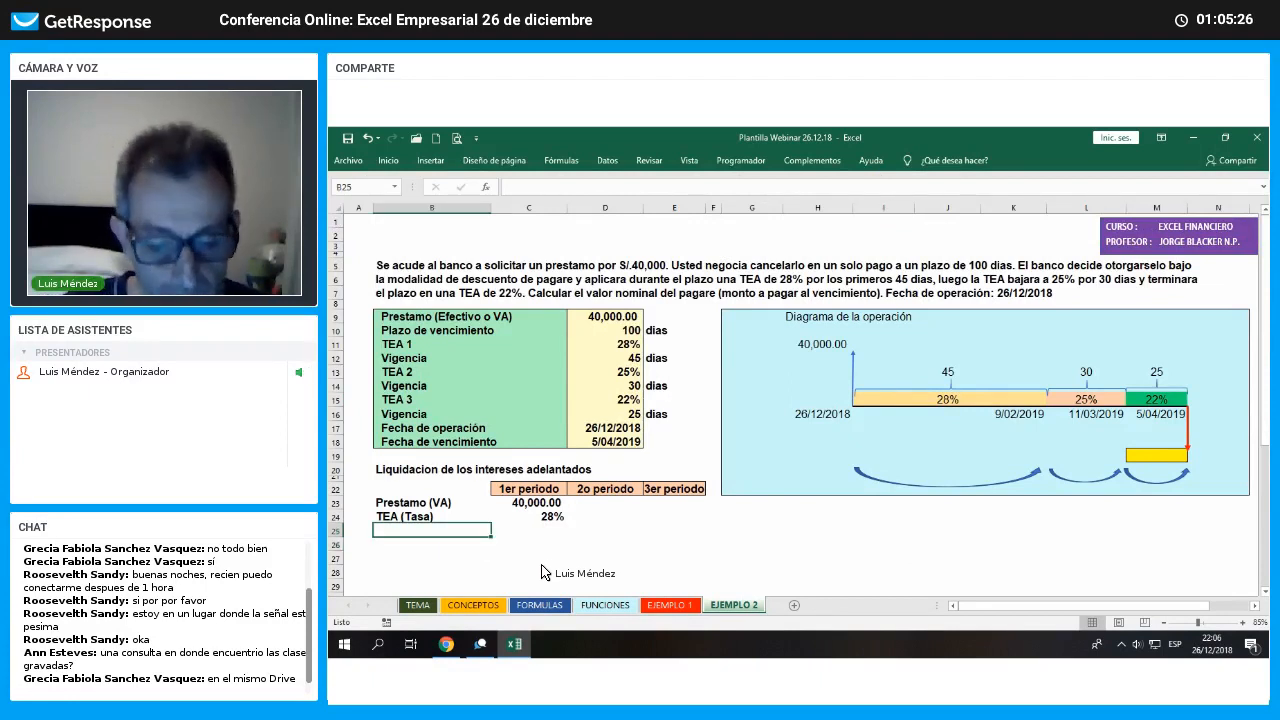
pyautogui.write('Plaz')
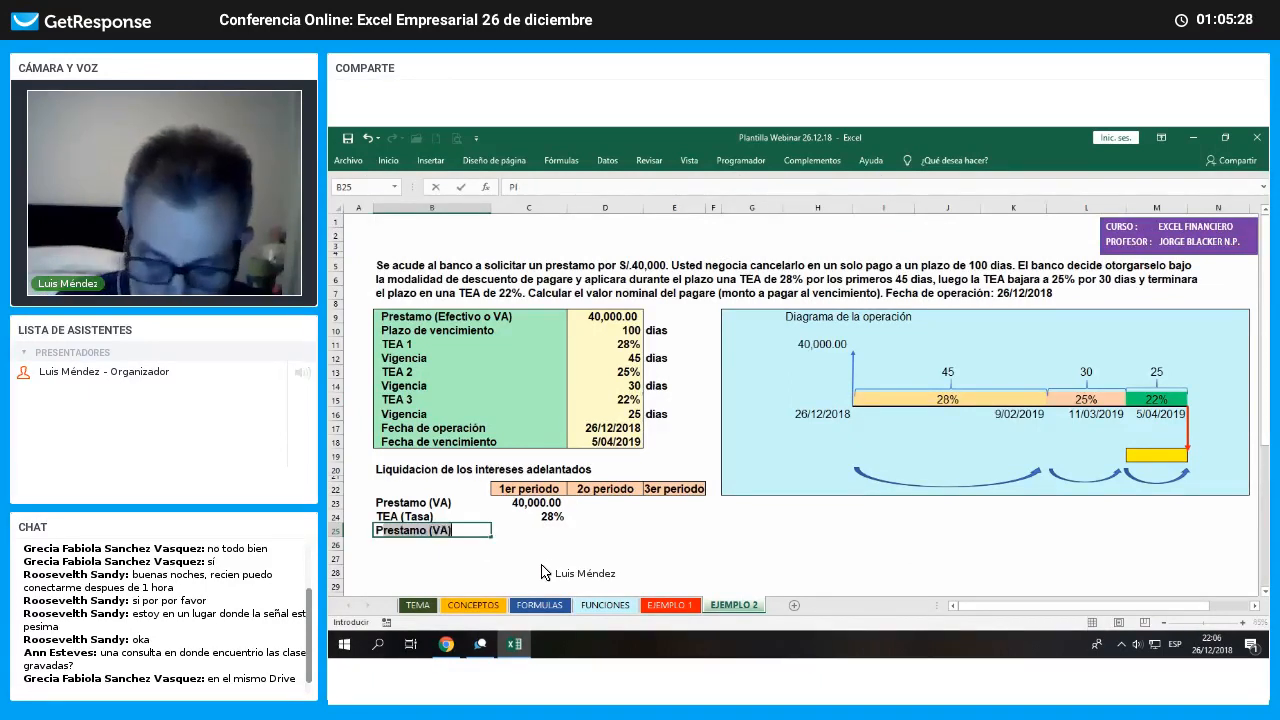
pyautogui.write('o (Nper')
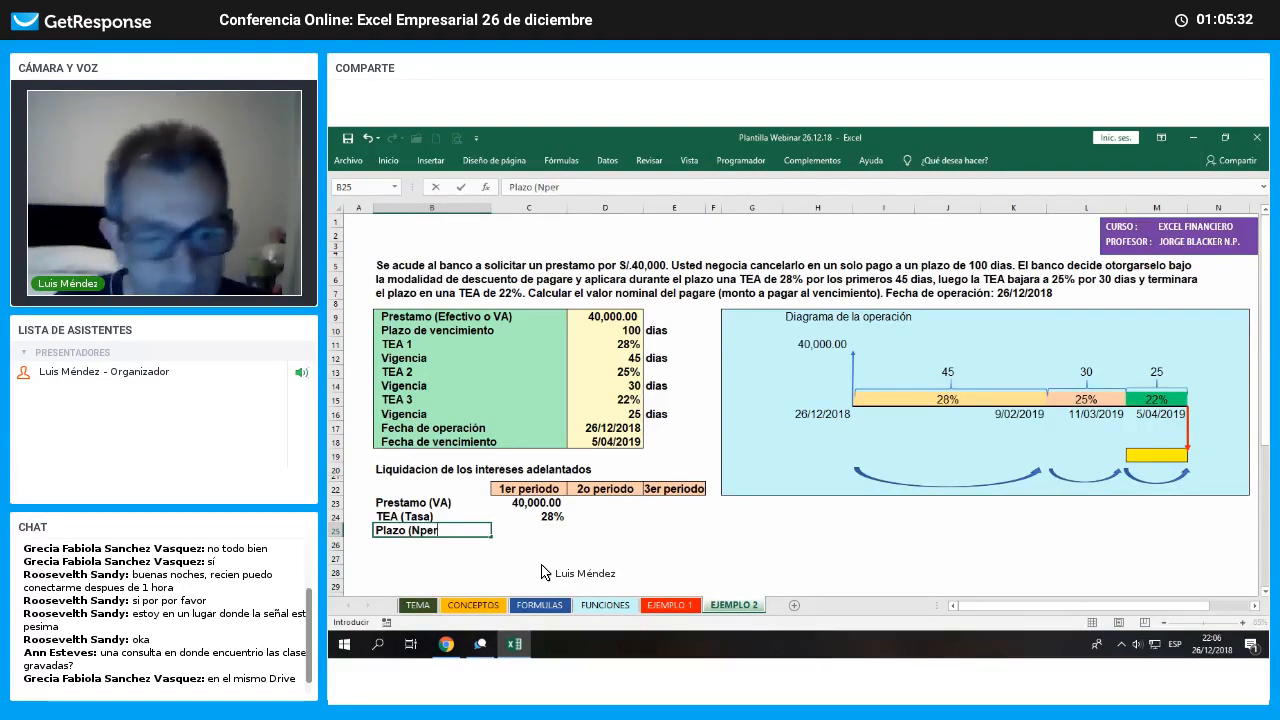
pyautogui.write(')')
pyautogui.press('Tab')
pyautogui.write('+')
pyautogui.press('Right')
pyautogui.press('Right')
pyautogui.press('Right')
pyautogui.press('Right')
pyautogui.press('Right')
pyautogui.press('Right')
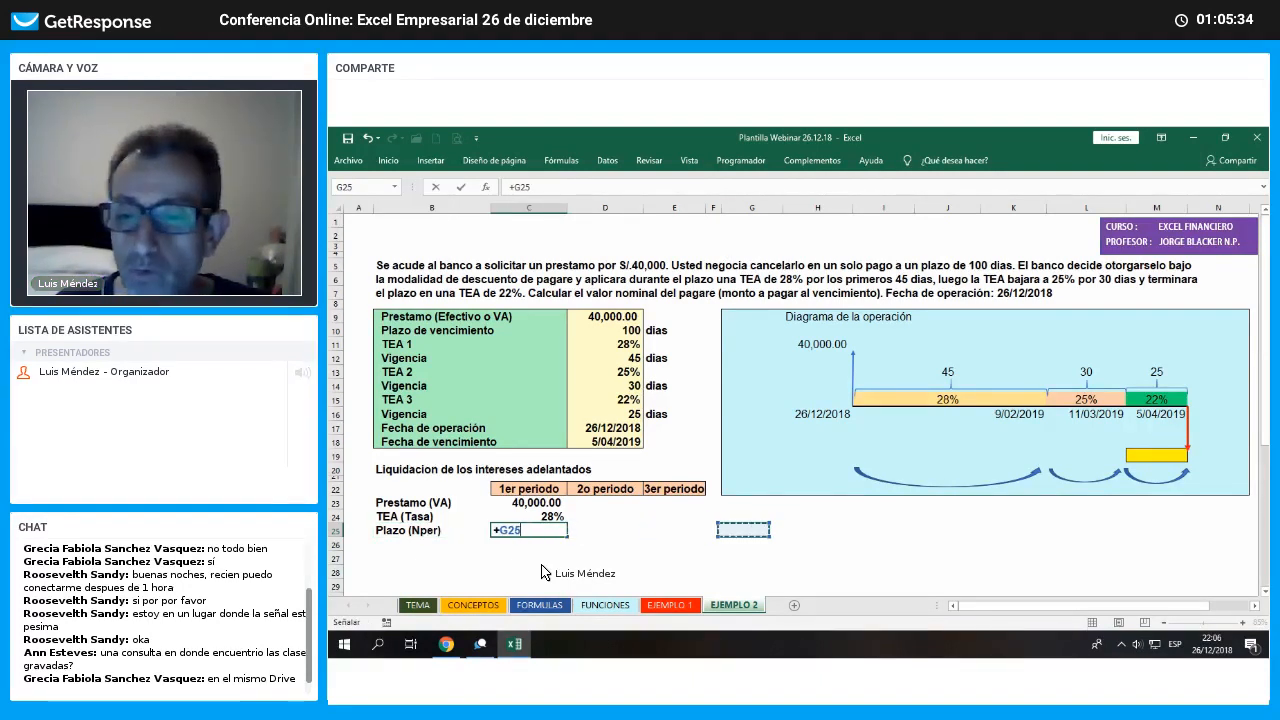
pyautogui.press('Up')
pyautogui.press('Up')
pyautogui.press('Up')
pyautogui.press('Up')
pyautogui.press('Up')
pyautogui.press('Up')
pyautogui.press('Up')
pyautogui.press('Up')
pyautogui.press('Up')
pyautogui.press('Up')
pyautogui.press('Up')
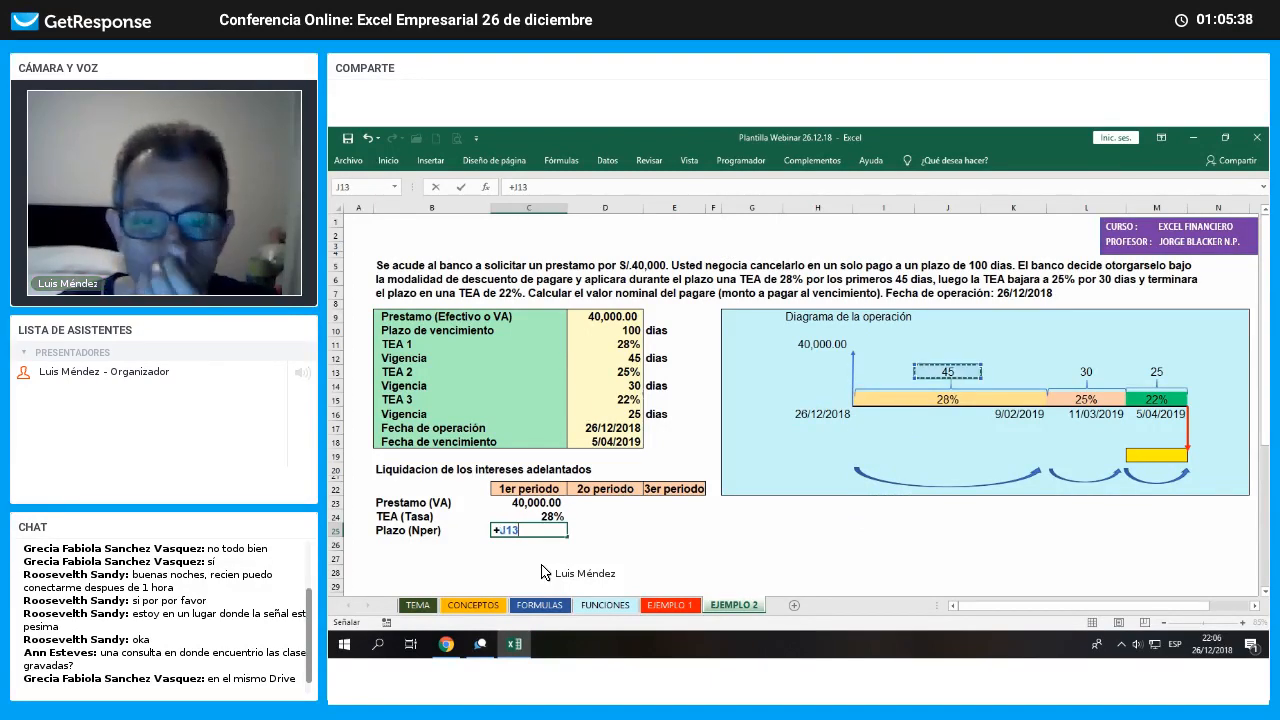
pyautogui.press('Return')
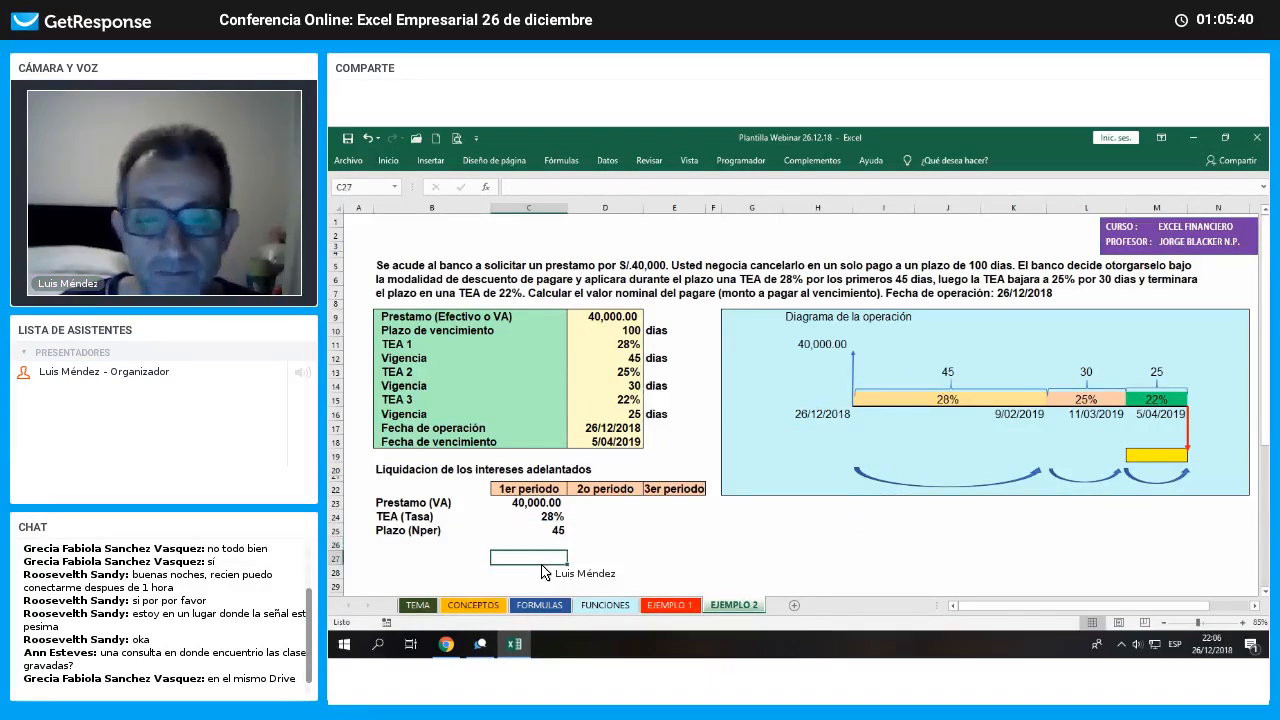
# Enter the row label "Valor Nominal (VF)" in B26
pyautogui.press('Left')
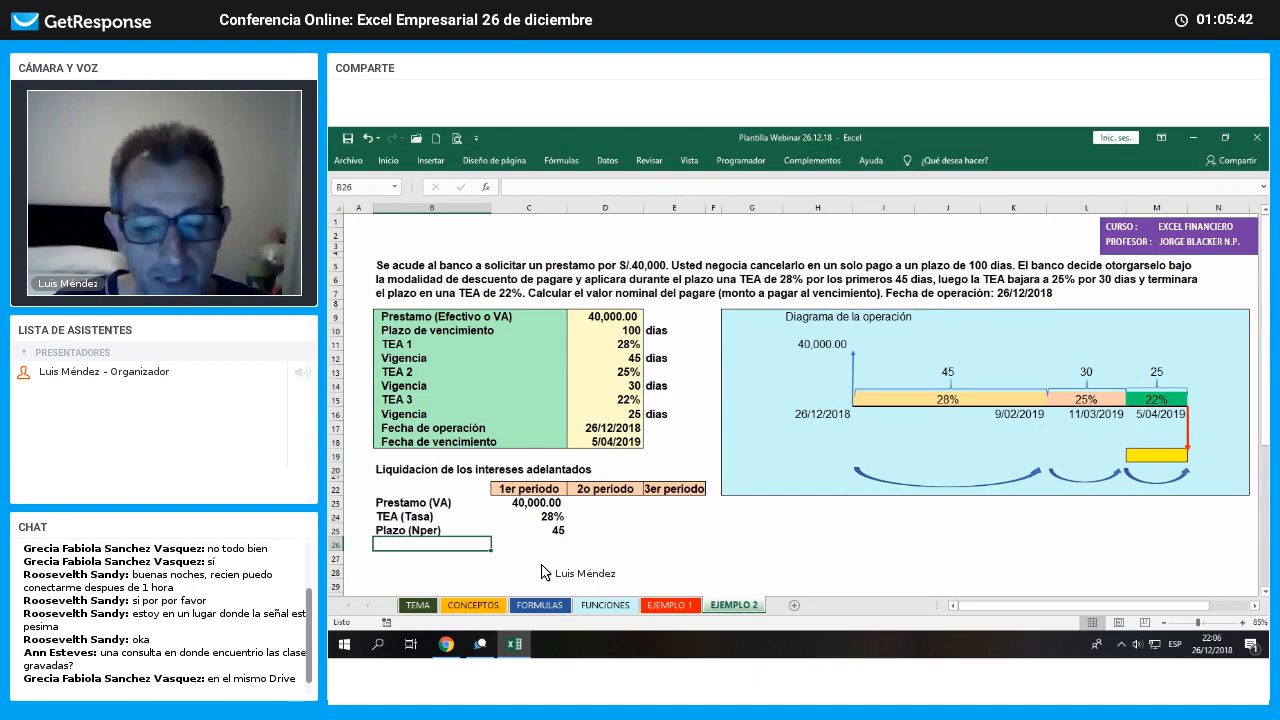
pyautogui.write('Valor Nominal (VF')
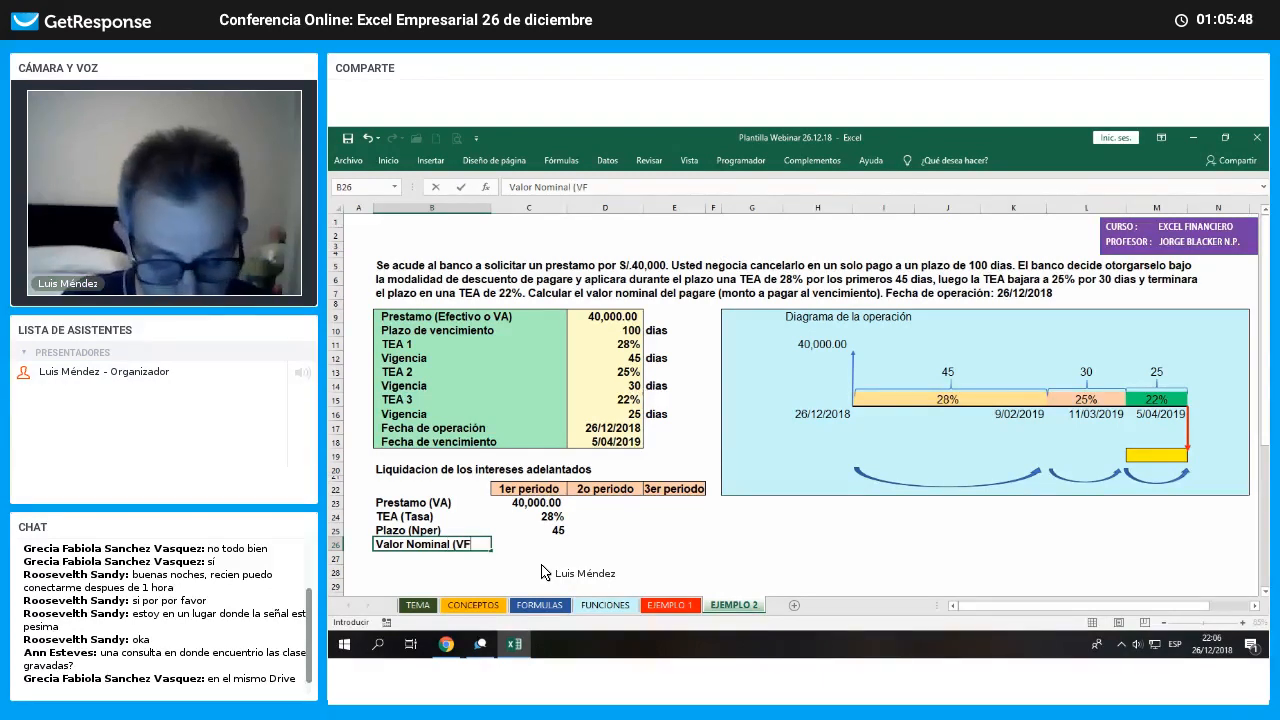
pyautogui.write(')')
pyautogui.press('Return')
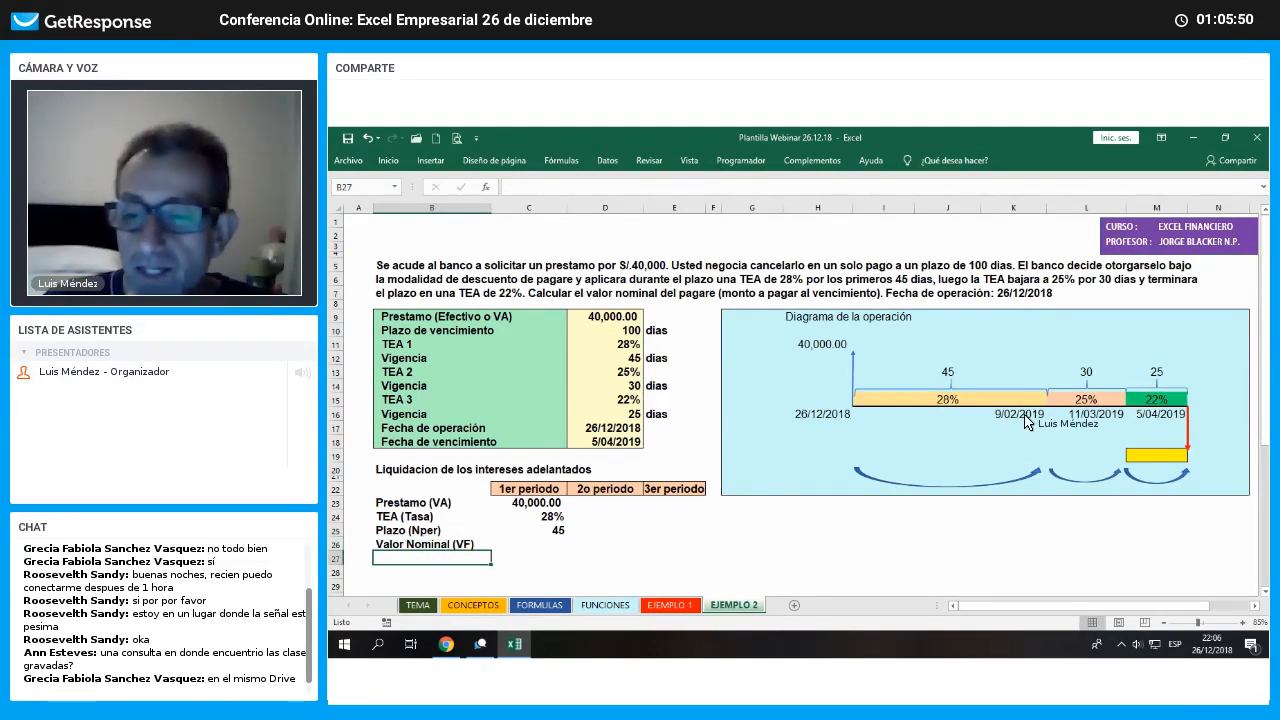
# Insert the financial function VF in C26 for the first period's nominal value
pyautogui.click(543, 546)
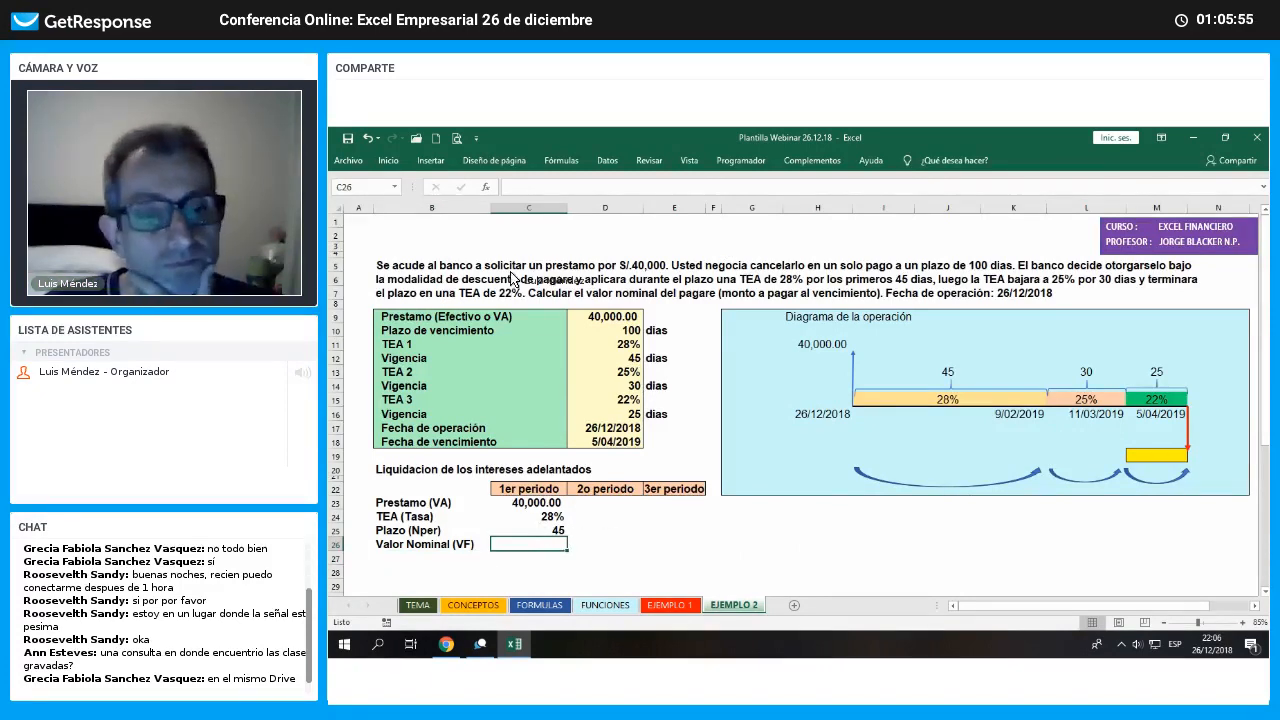
pyautogui.click(487, 188)
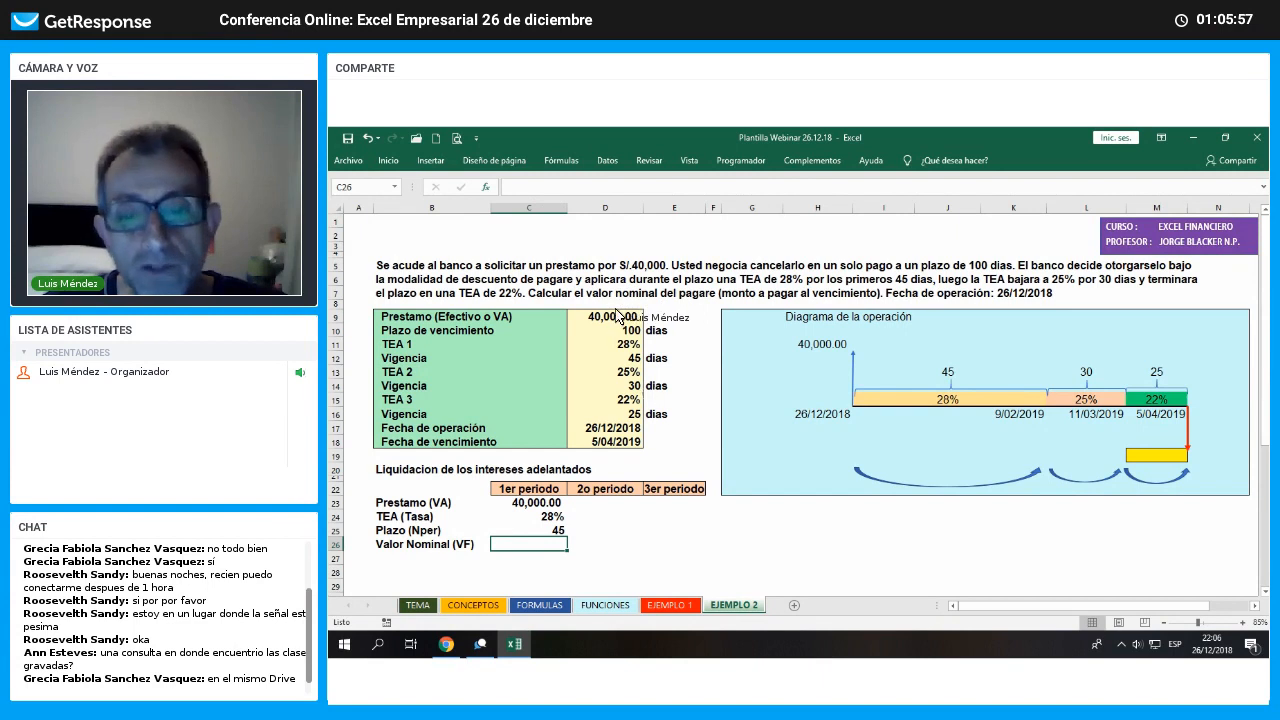
pyautogui.scroll(-15, 530, 285)
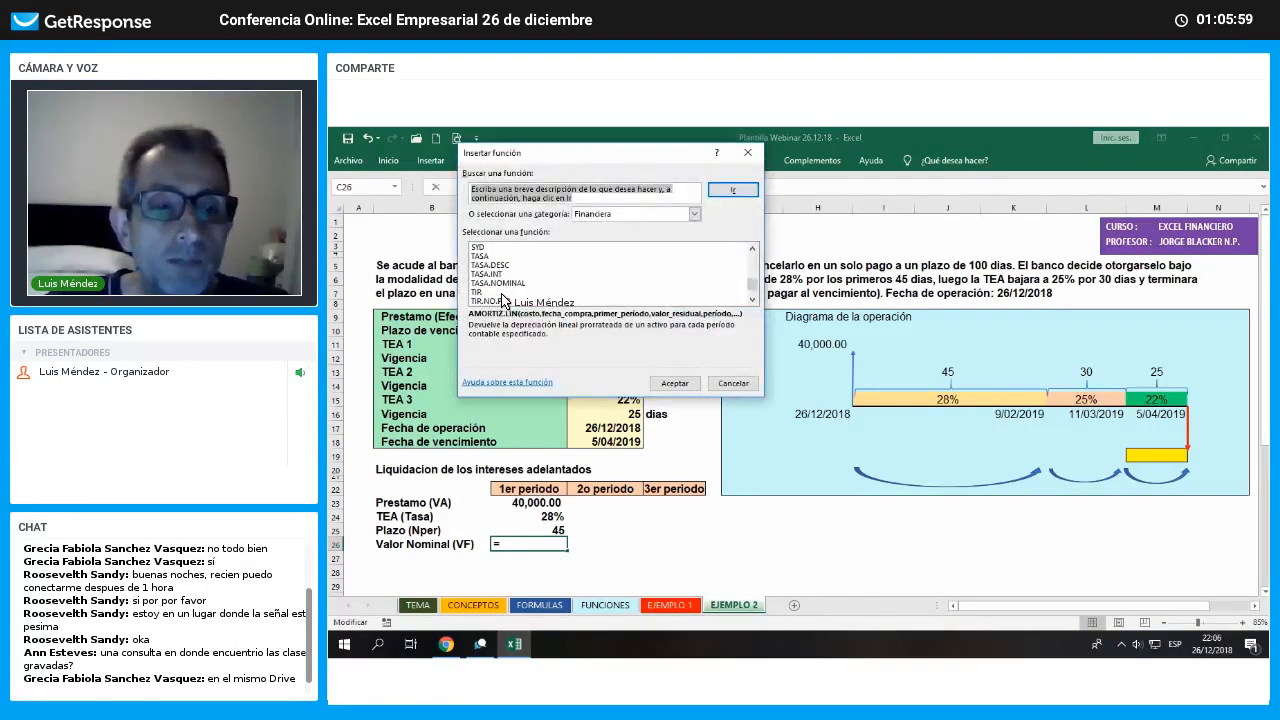
pyautogui.click(488, 274)
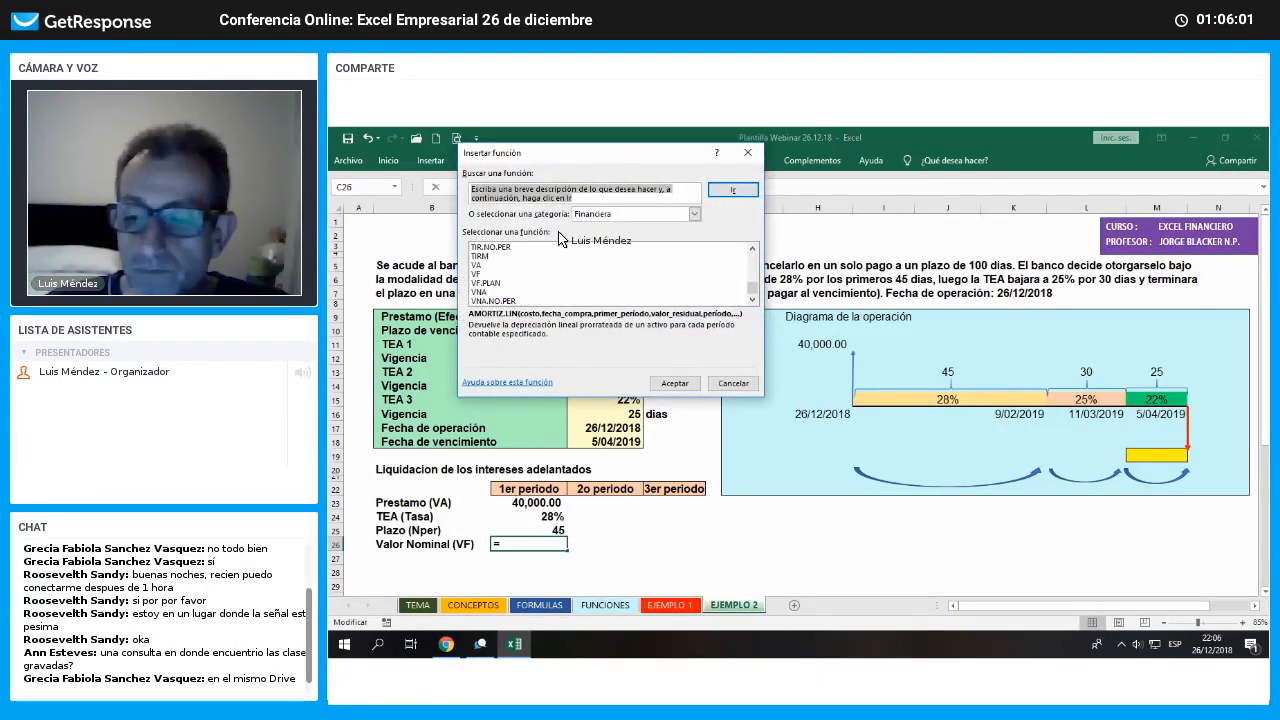
pyautogui.press('Return')
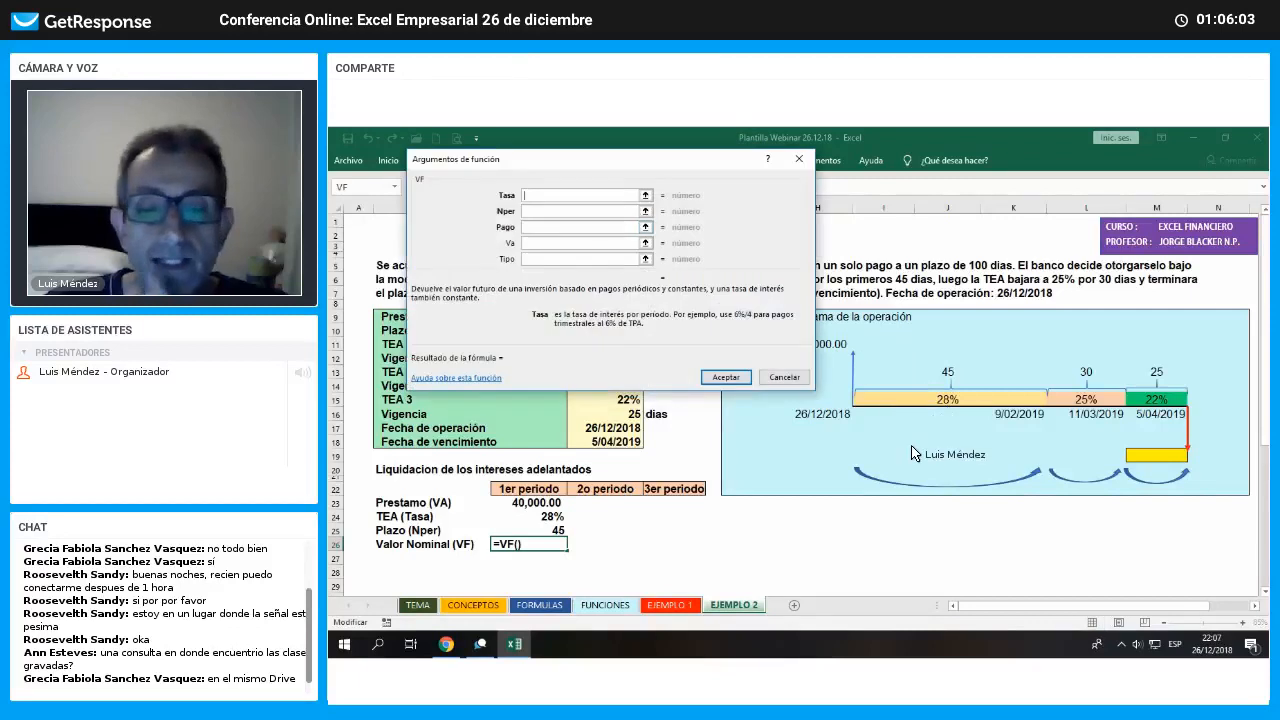
# Complete the VF function in C26 with Tasa C24, Nper C25/360 and Va C23
pyautogui.click(562, 530)
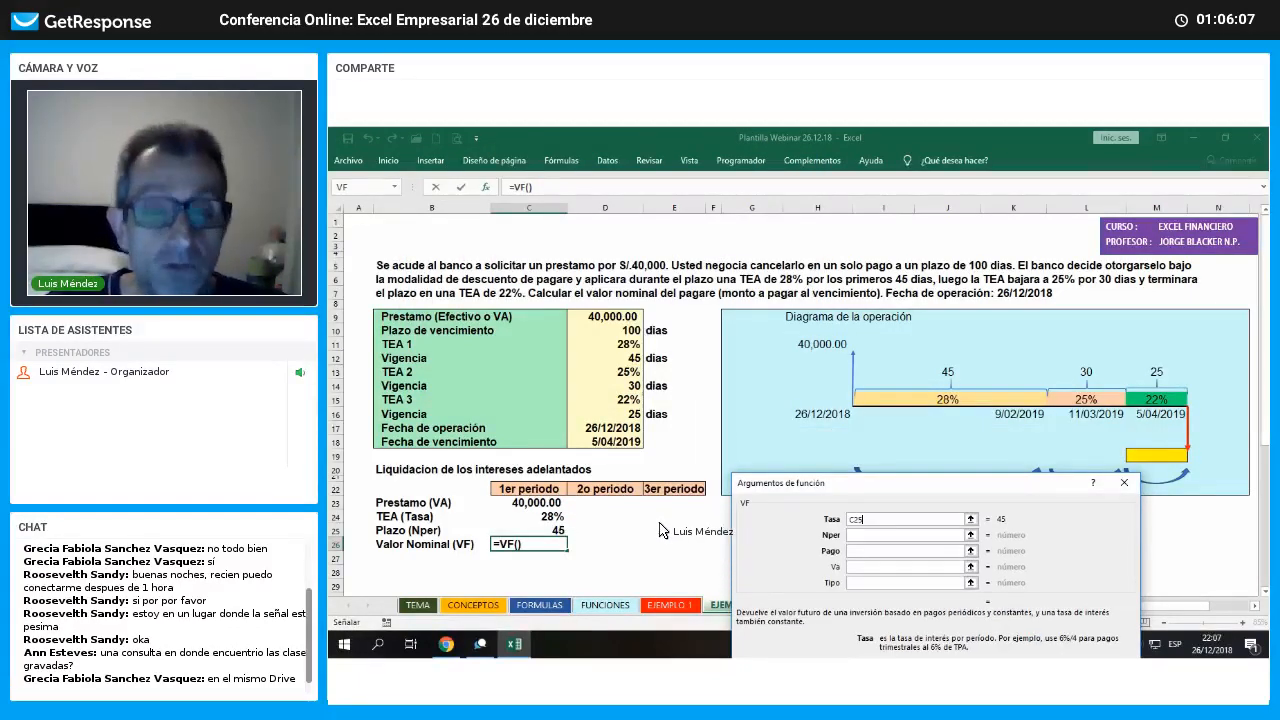
pyautogui.click(553, 516)
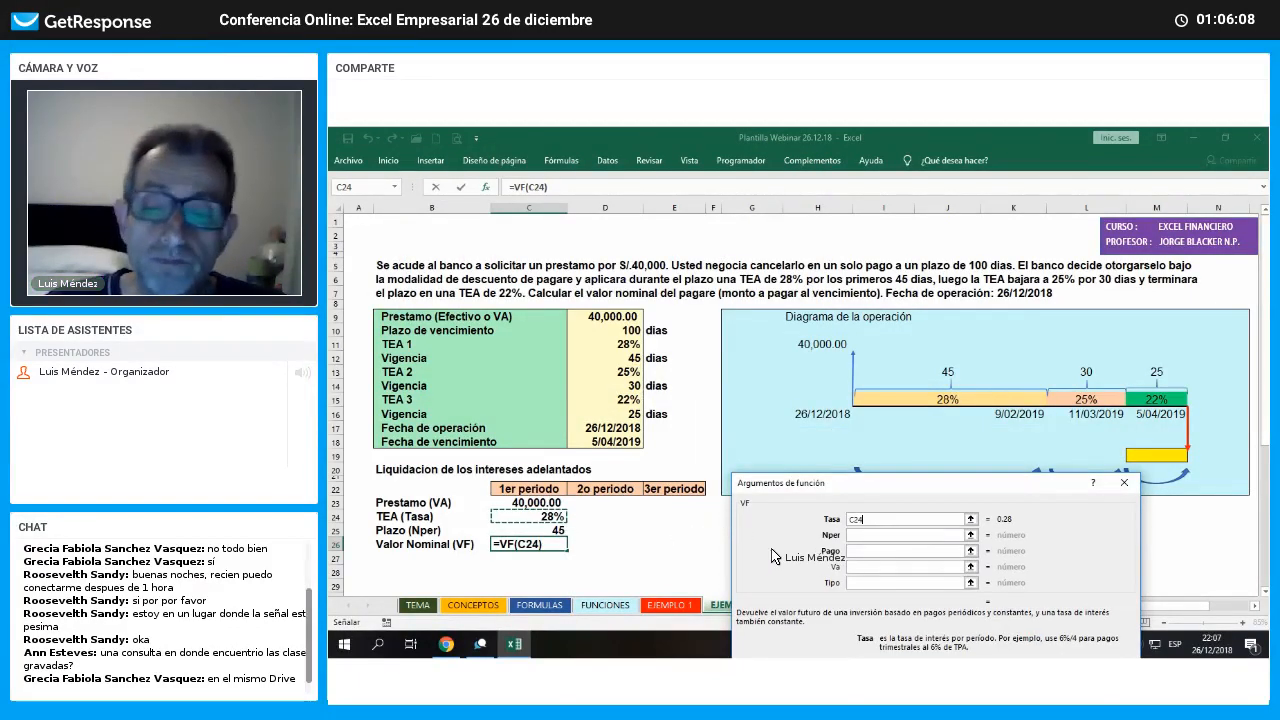
pyautogui.click(874, 537)
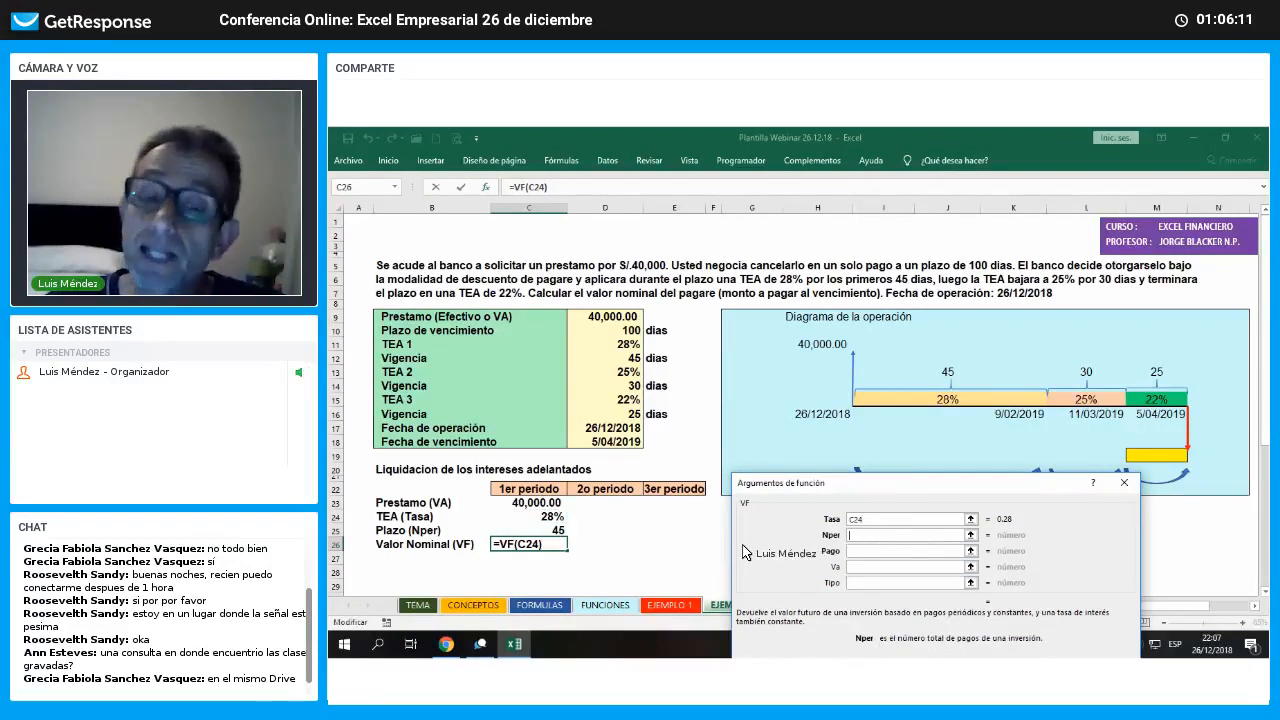
pyautogui.click(555, 530)
pyautogui.write('/')
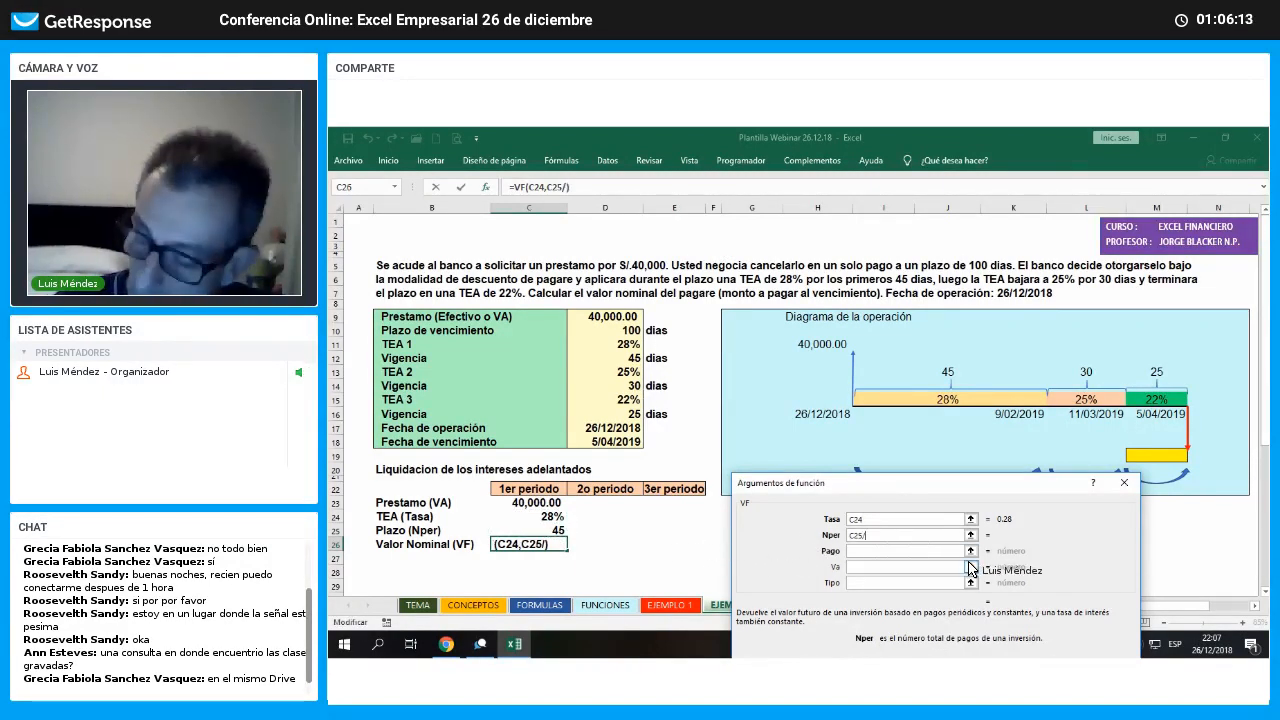
pyautogui.write('360')
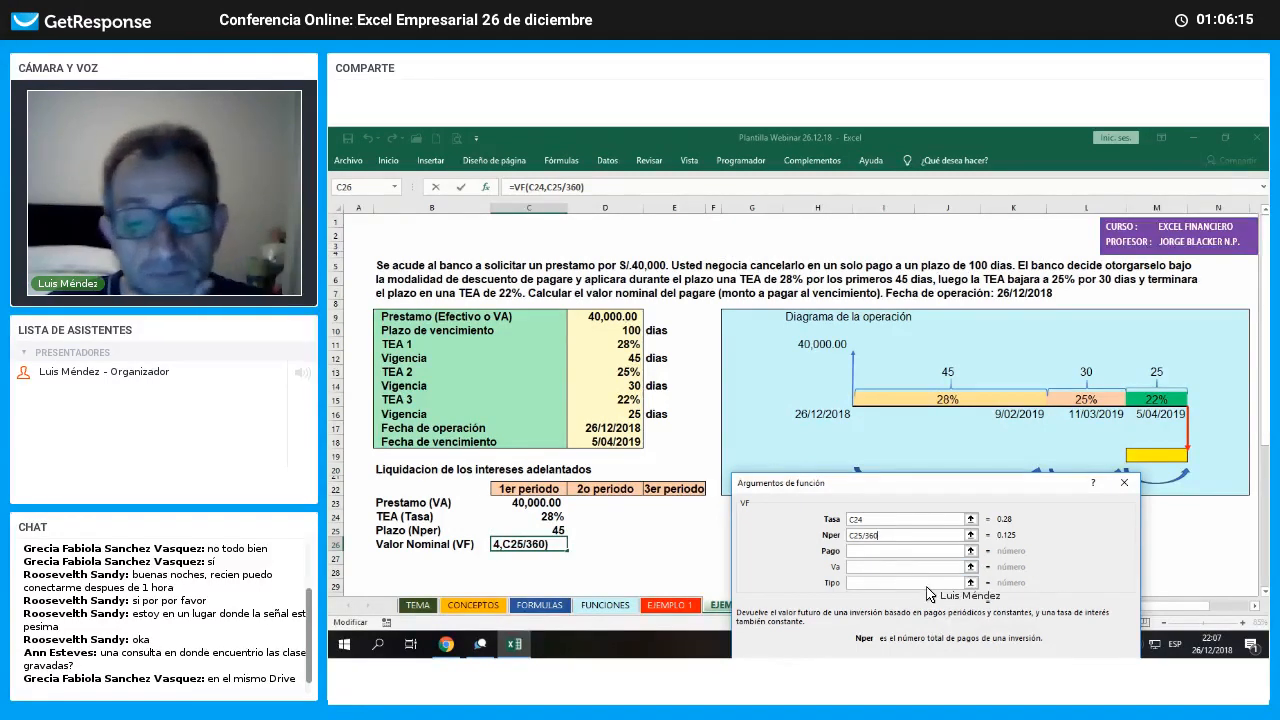
pyautogui.click(880, 566)
pyautogui.click(535, 503)
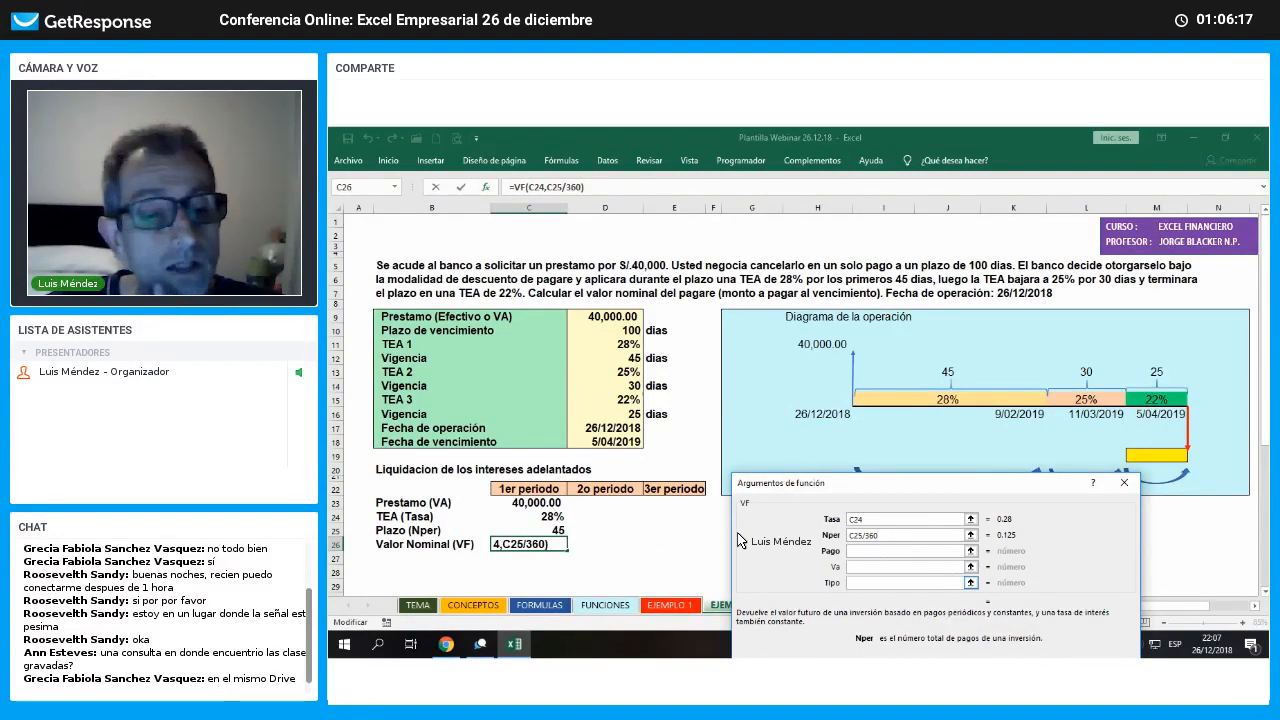
pyautogui.press('Return')
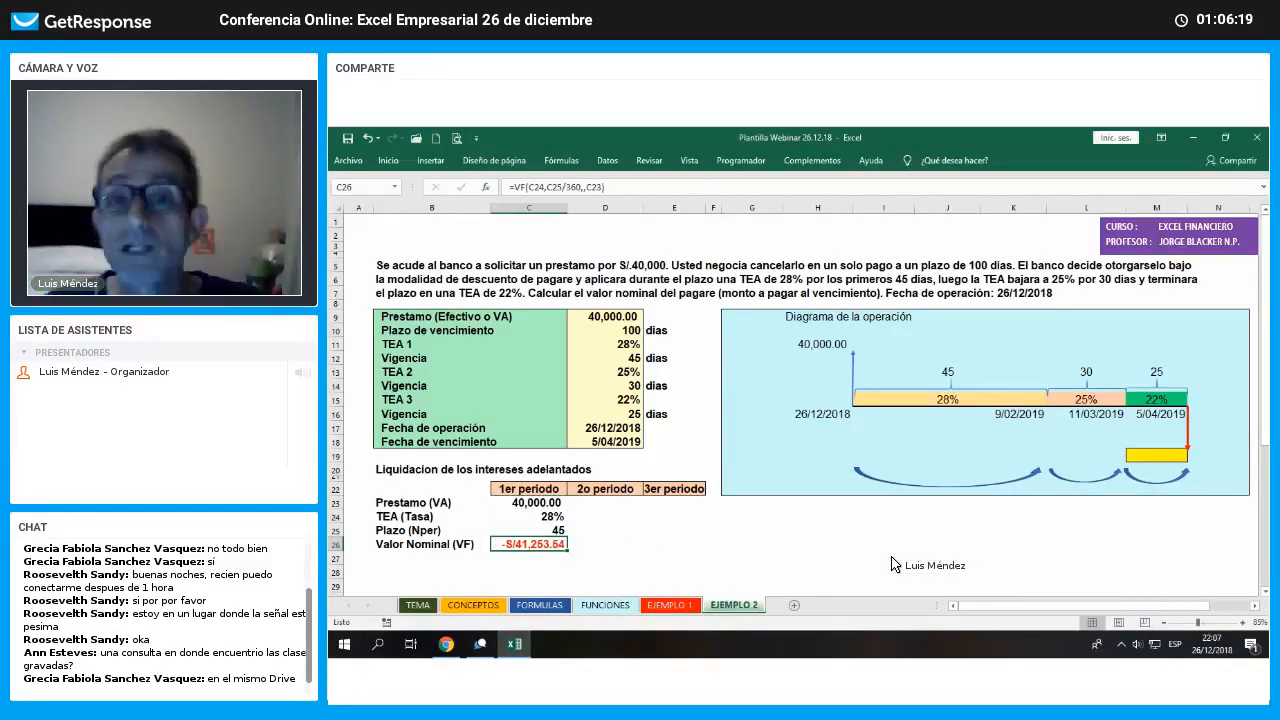
# Put a minus sign before the VF function in C26 to reverse the result's sign
pyautogui.press('F2')
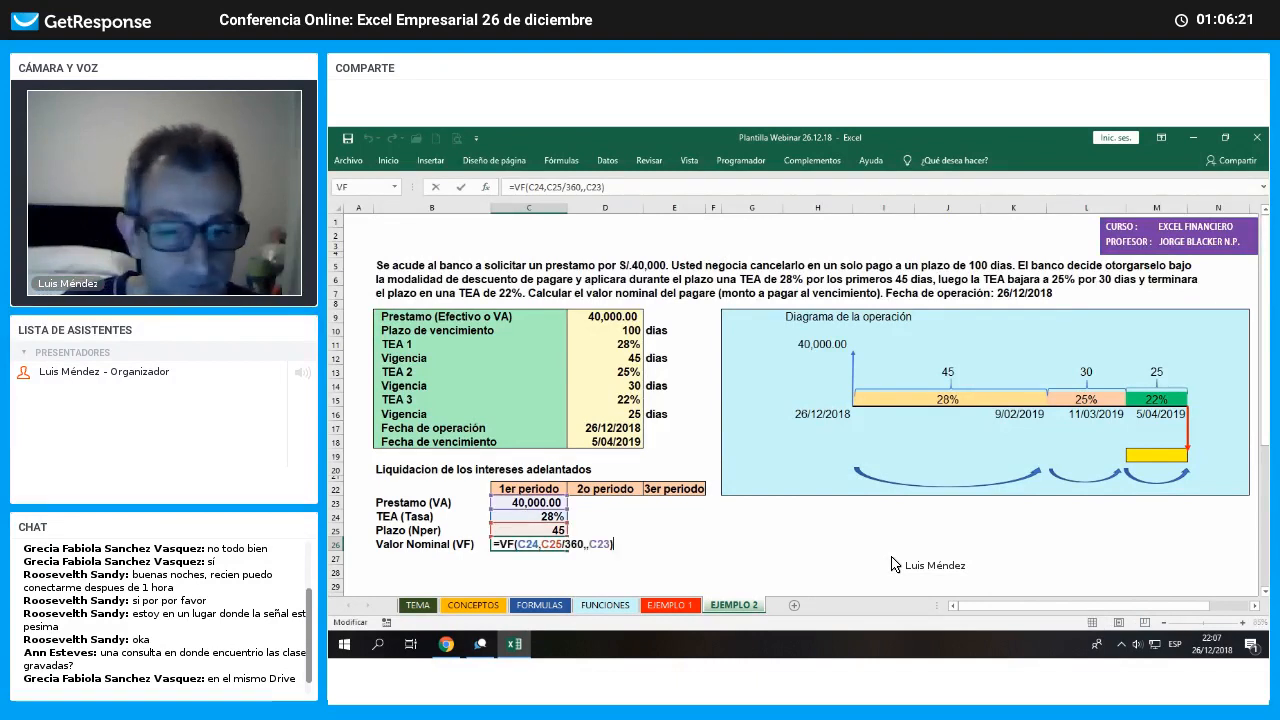
pyautogui.press('Home')
pyautogui.press('Right')
pyautogui.write('-')
pyautogui.press('Return')
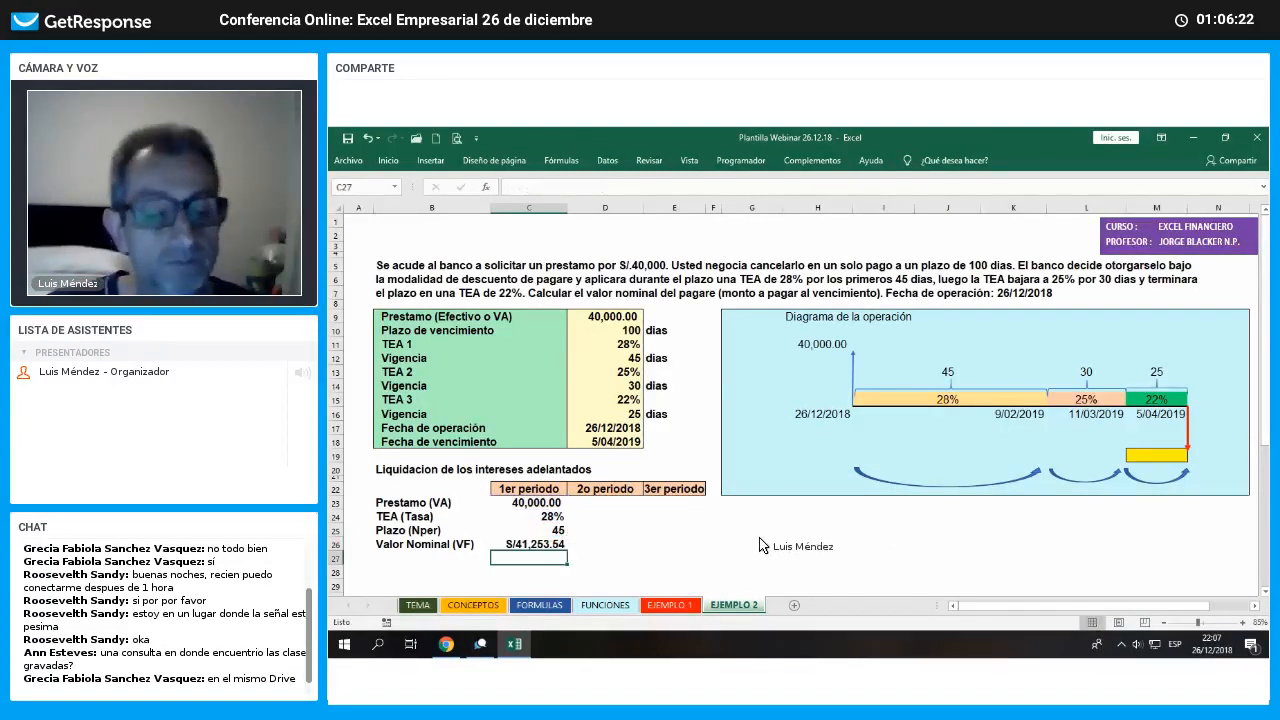
# Format the nominal value in C26 as a number with thousands separators and no currency symbol
pyautogui.click(547, 545)
pyautogui.click(396, 165)
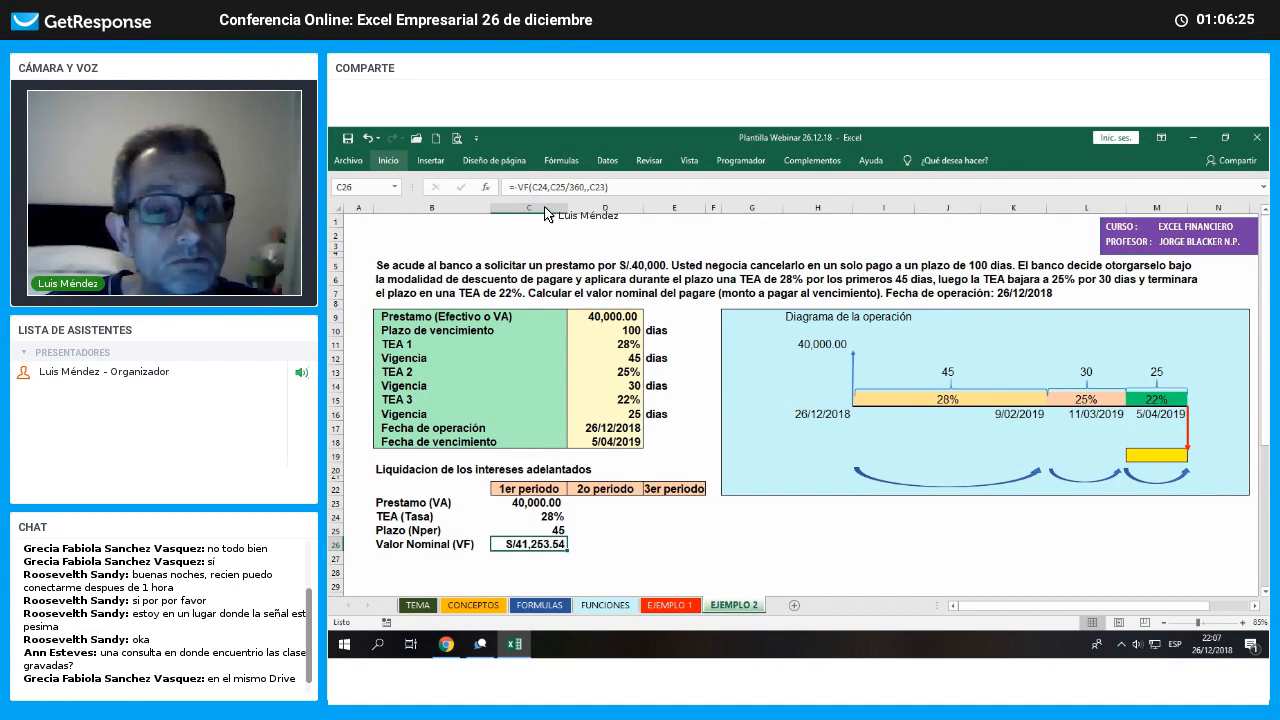
pyautogui.click(791, 207)
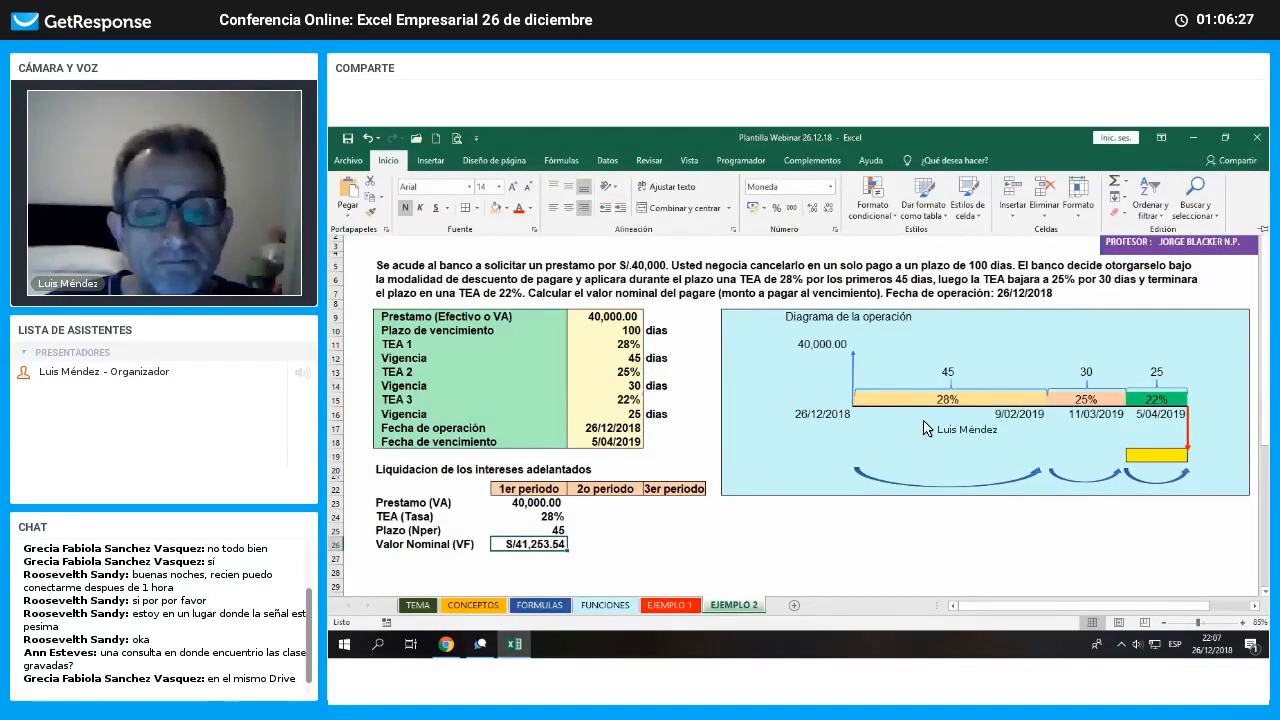
# Link K19 in the diagram to the first period's nominal value in C26
pyautogui.click(1030, 456)
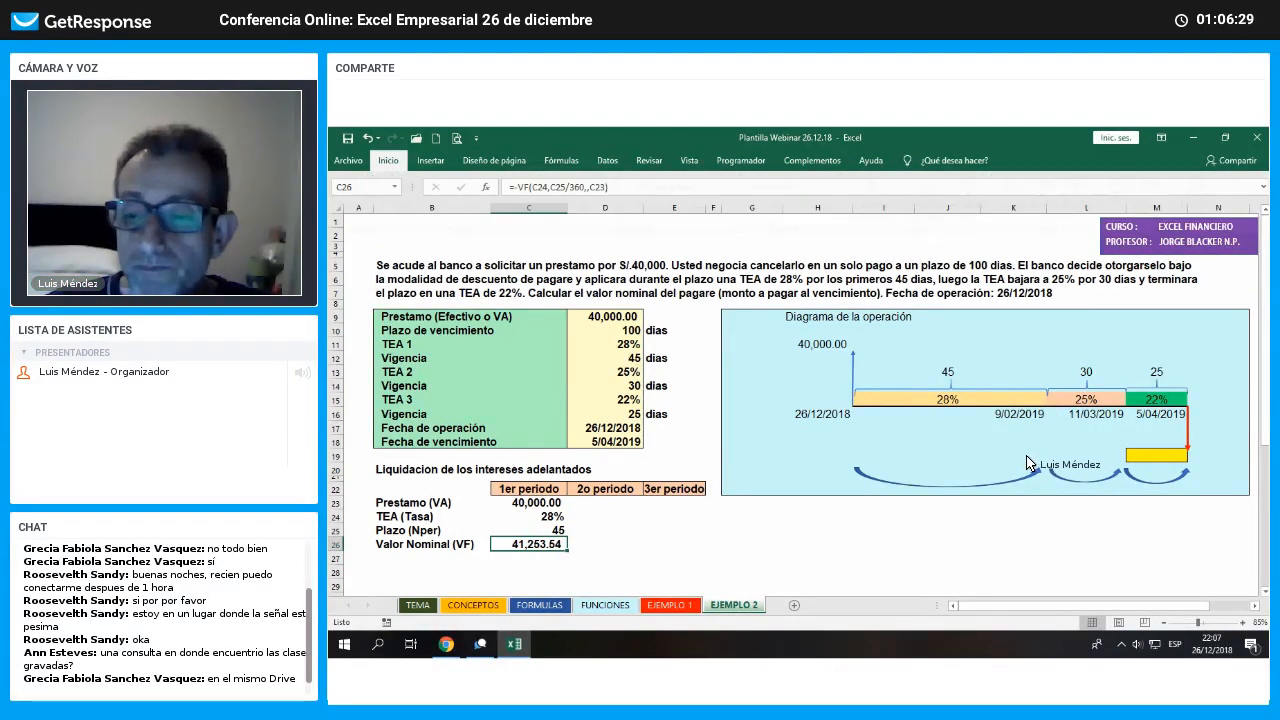
pyautogui.write('+')
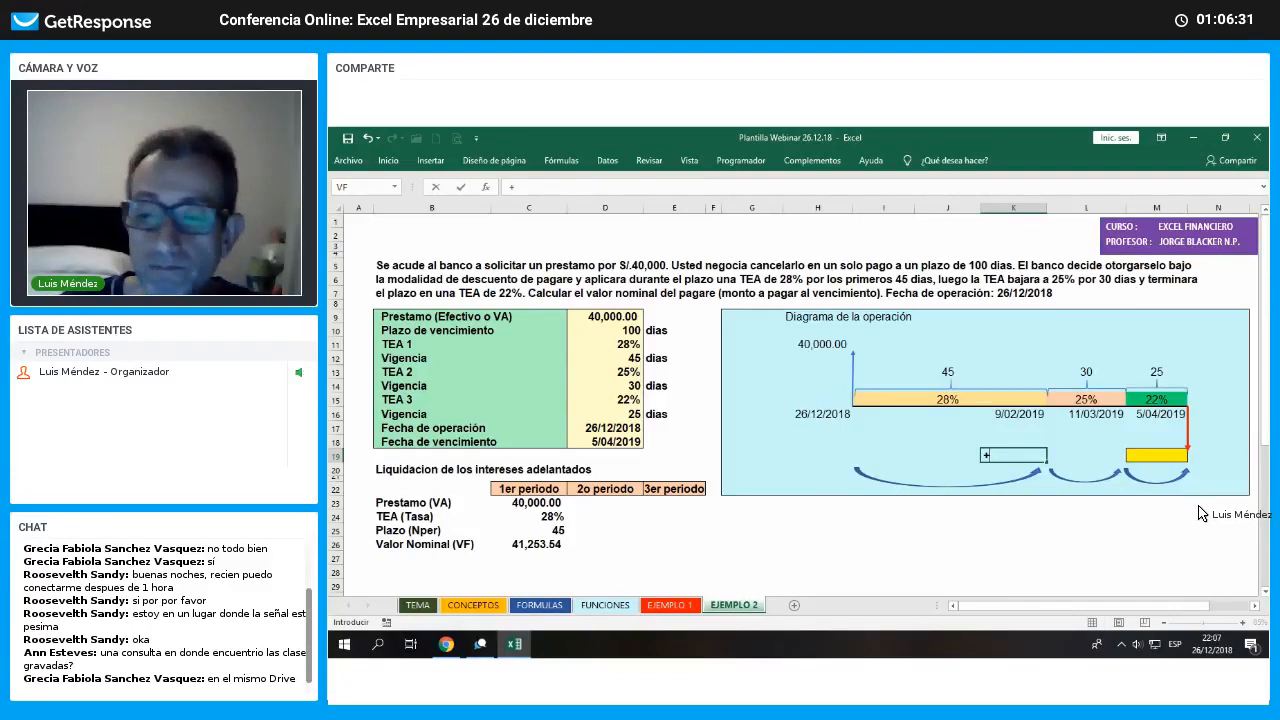
pyautogui.press('Left')
pyautogui.press('Left')
pyautogui.press('Left')
pyautogui.press('Left')
pyautogui.press('Left')
pyautogui.press('Left')
pyautogui.press('Left')
pyautogui.press('Left')
pyautogui.press('Down')
pyautogui.press('Down')
pyautogui.press('Down')
pyautogui.press('Down')
pyautogui.press('Down')
pyautogui.press('Down')
pyautogui.press('Down')
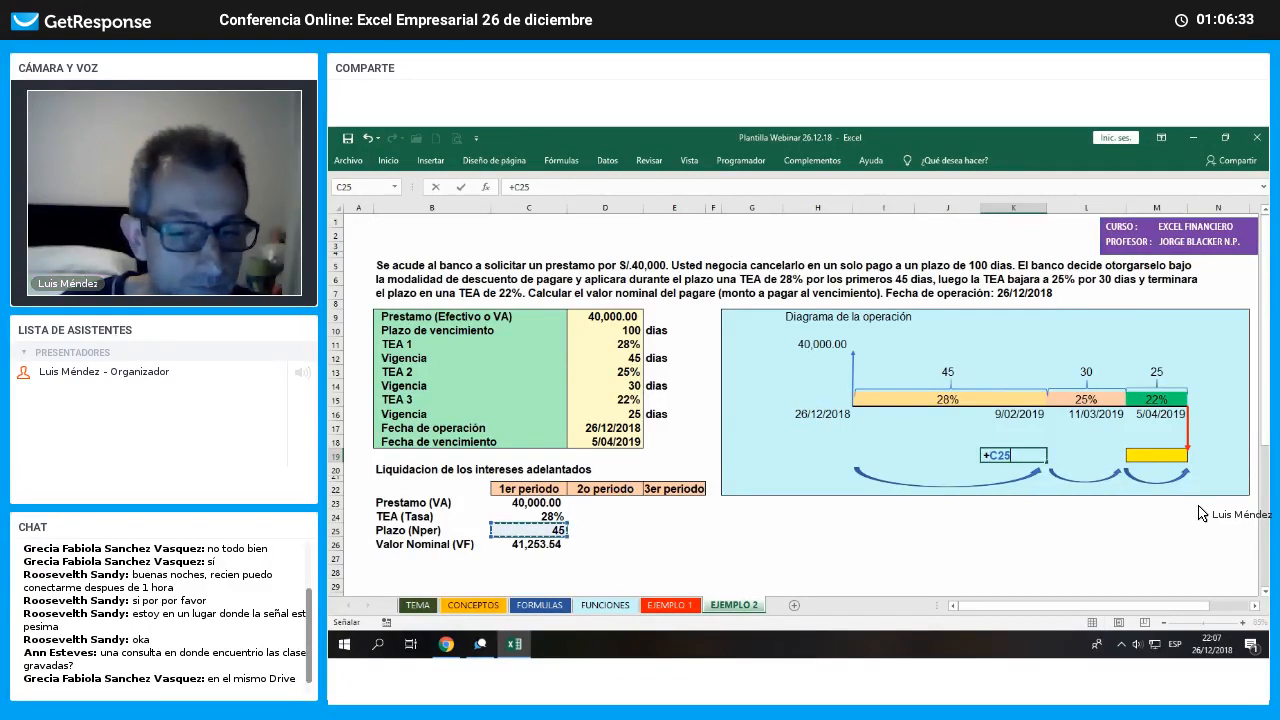
pyautogui.press('Return')
# Enter the row label "Descuento" in B27 below the nominal value label
pyautogui.press('Down')
pyautogui.press('Down')
pyautogui.press('Down')
pyautogui.press('Down')
pyautogui.press('Down')
pyautogui.press('Down')
pyautogui.press('Down')
pyautogui.press('Down')
pyautogui.press('Down')
pyautogui.press('Down')
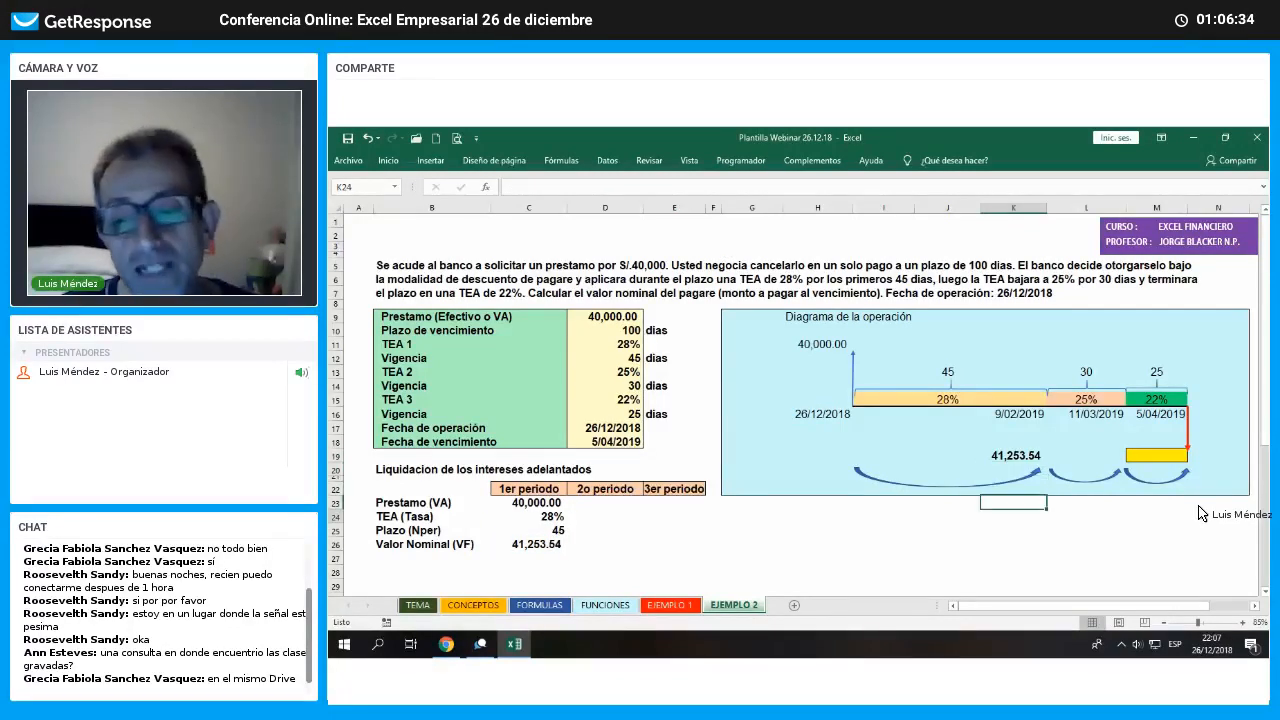
pyautogui.press('Left')
pyautogui.press('Left')
pyautogui.press('Left')
pyautogui.press('Left')
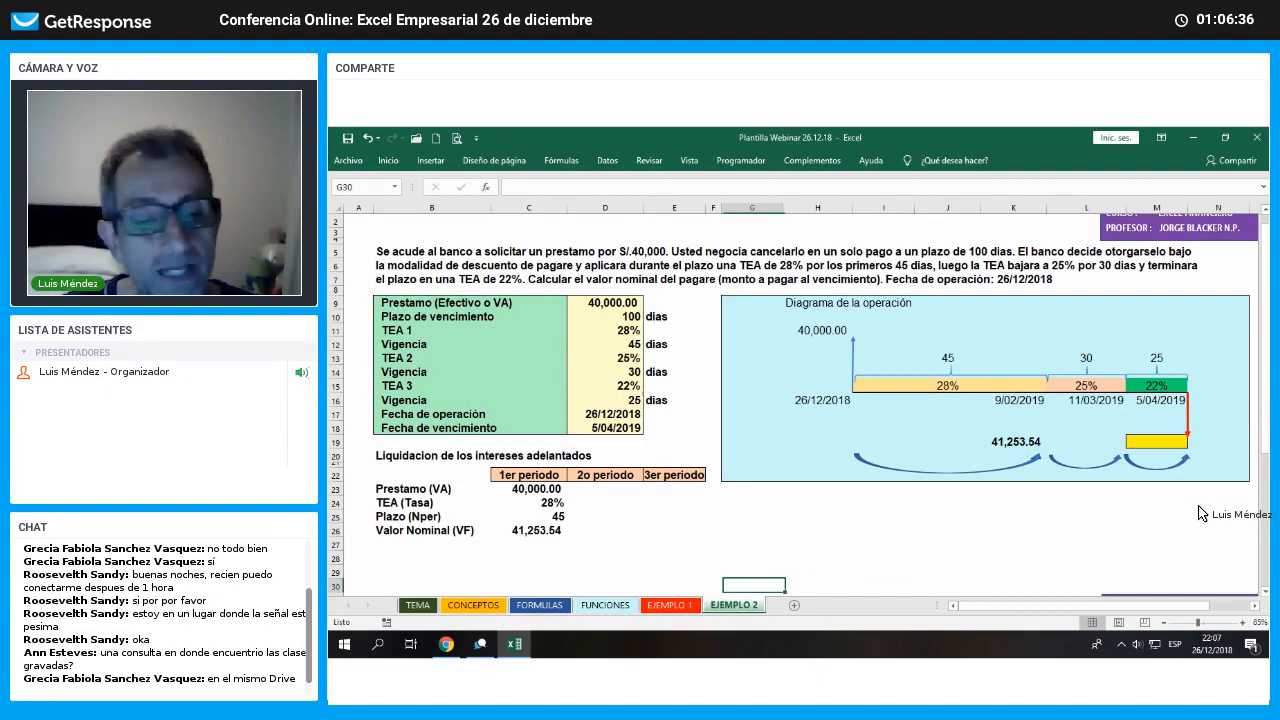
pyautogui.press('Left')
pyautogui.press('Left')
pyautogui.press('Left')
pyautogui.press('Left')
pyautogui.press('Left')
pyautogui.press('Up')
pyautogui.press('Up')
pyautogui.press('Up')
pyautogui.write('D')
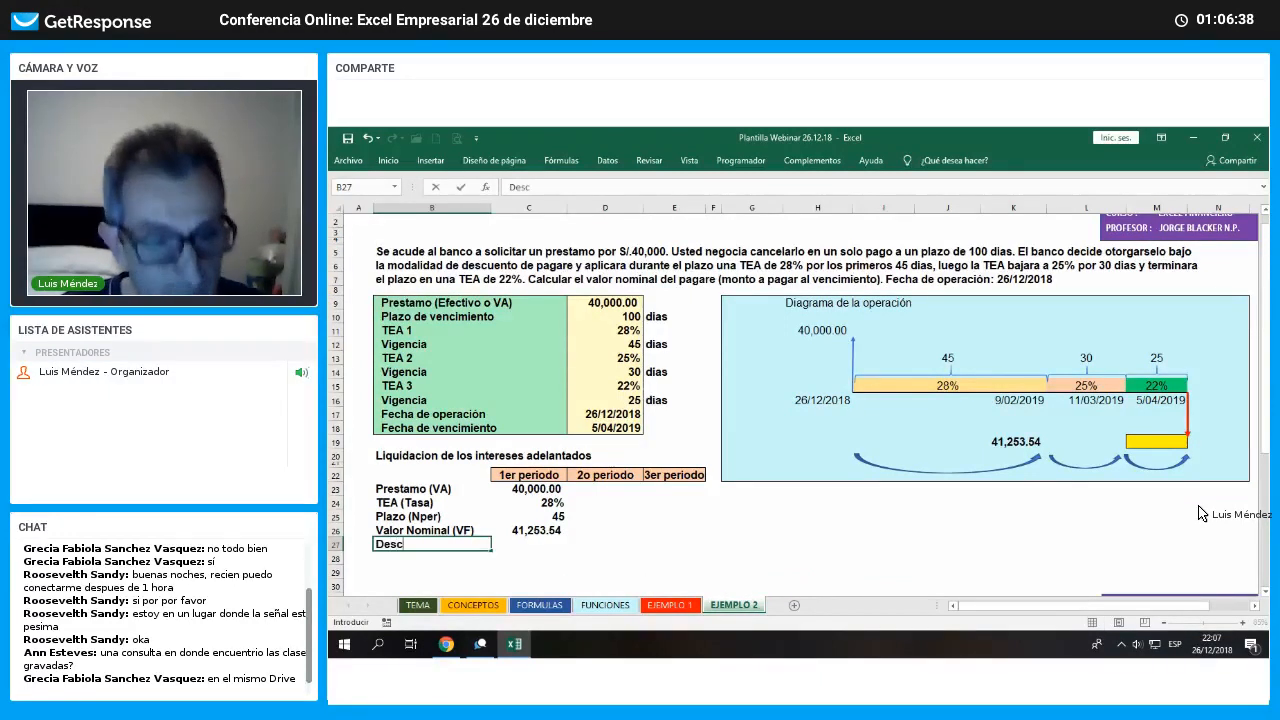
pyautogui.press('Tab')
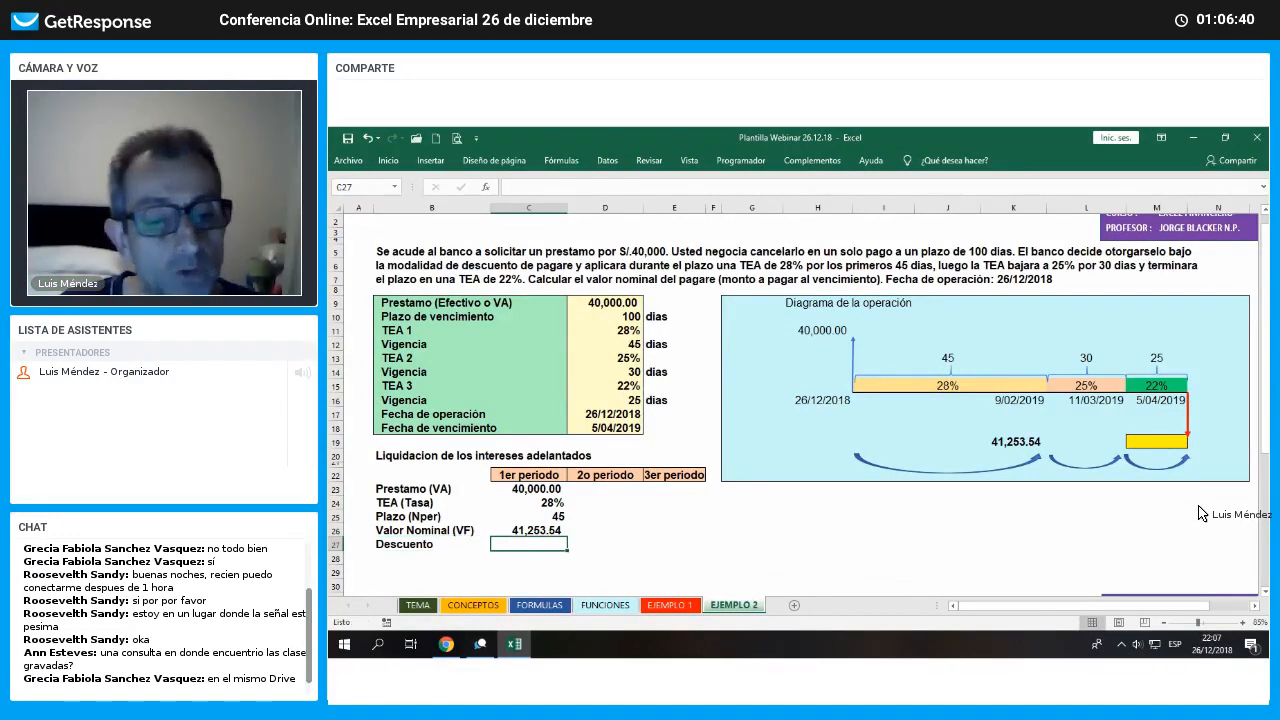
# Calculate the first period's discount in C27 as nominal value minus loan, C26-C23
pyautogui.write('=')
pyautogui.press('Up')
pyautogui.write('-')
pyautogui.press('Up')
pyautogui.press('Up')
pyautogui.press('Up')
pyautogui.press('Up')
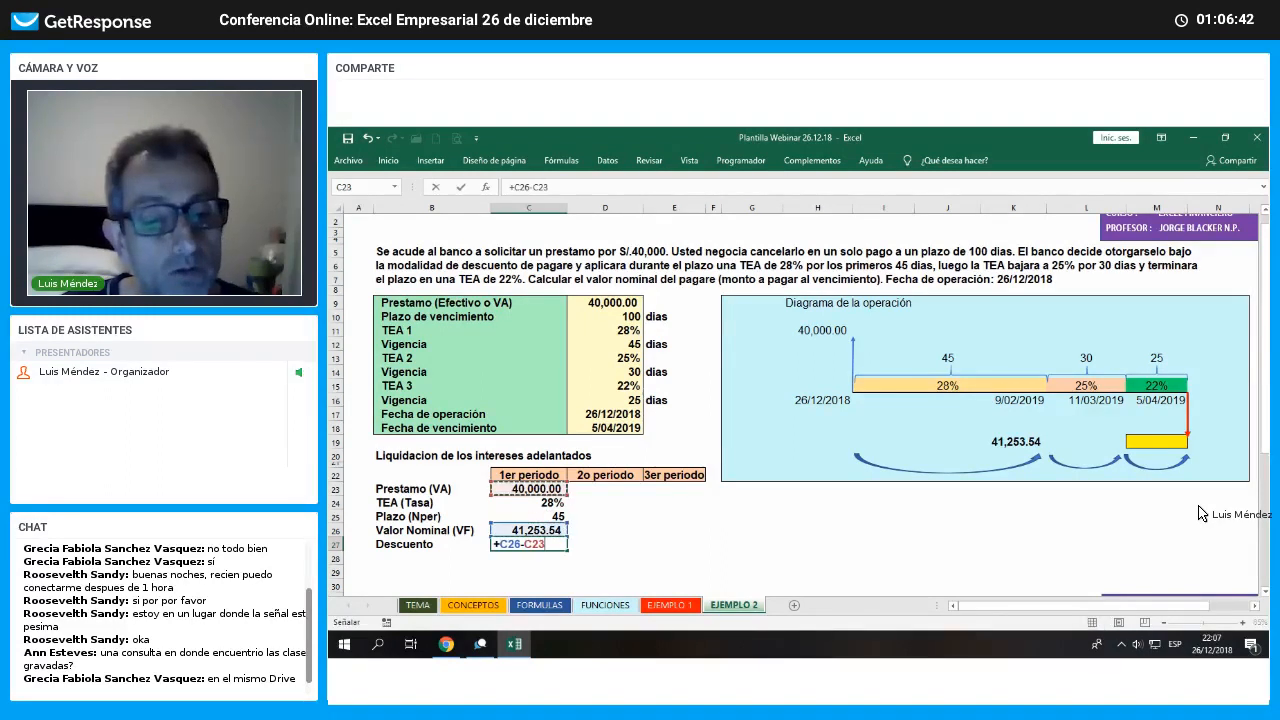
pyautogui.press('Return')
pyautogui.scroll(1, 1128, 516)
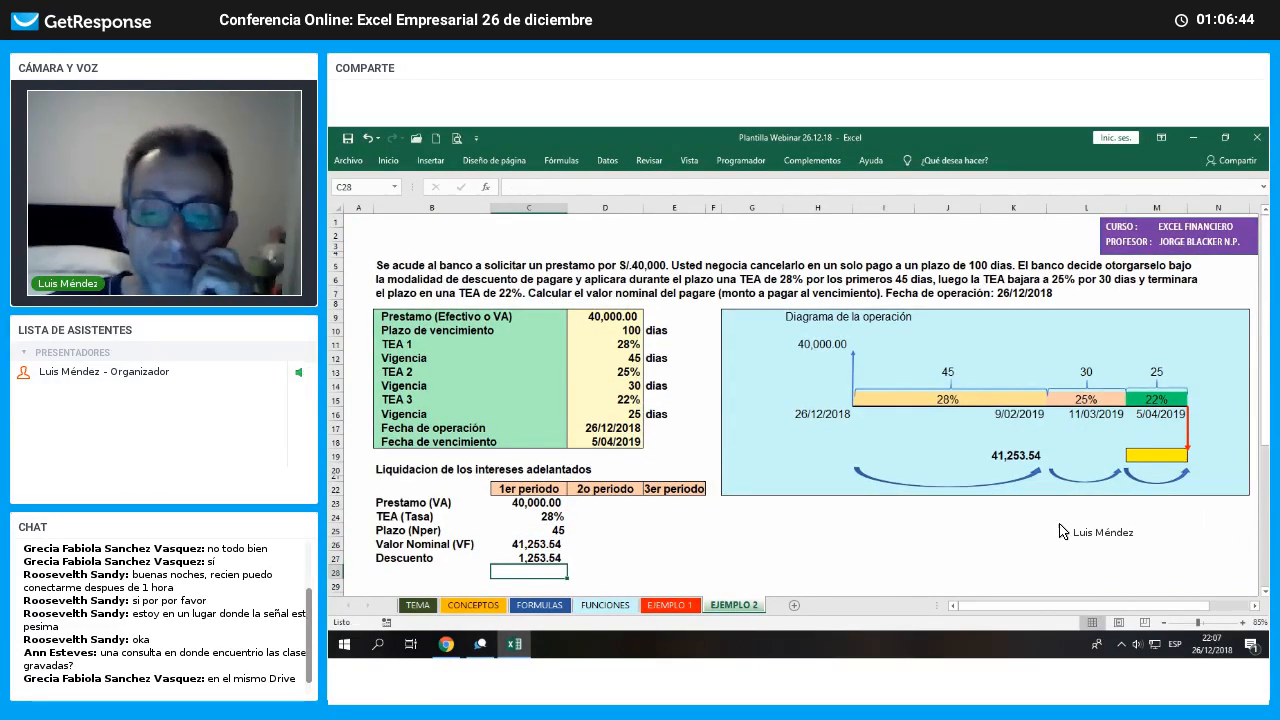
# Link the second period's loan in D23 to the first period's nominal value, C26
pyautogui.click(897, 530)
pyautogui.click(613, 506)
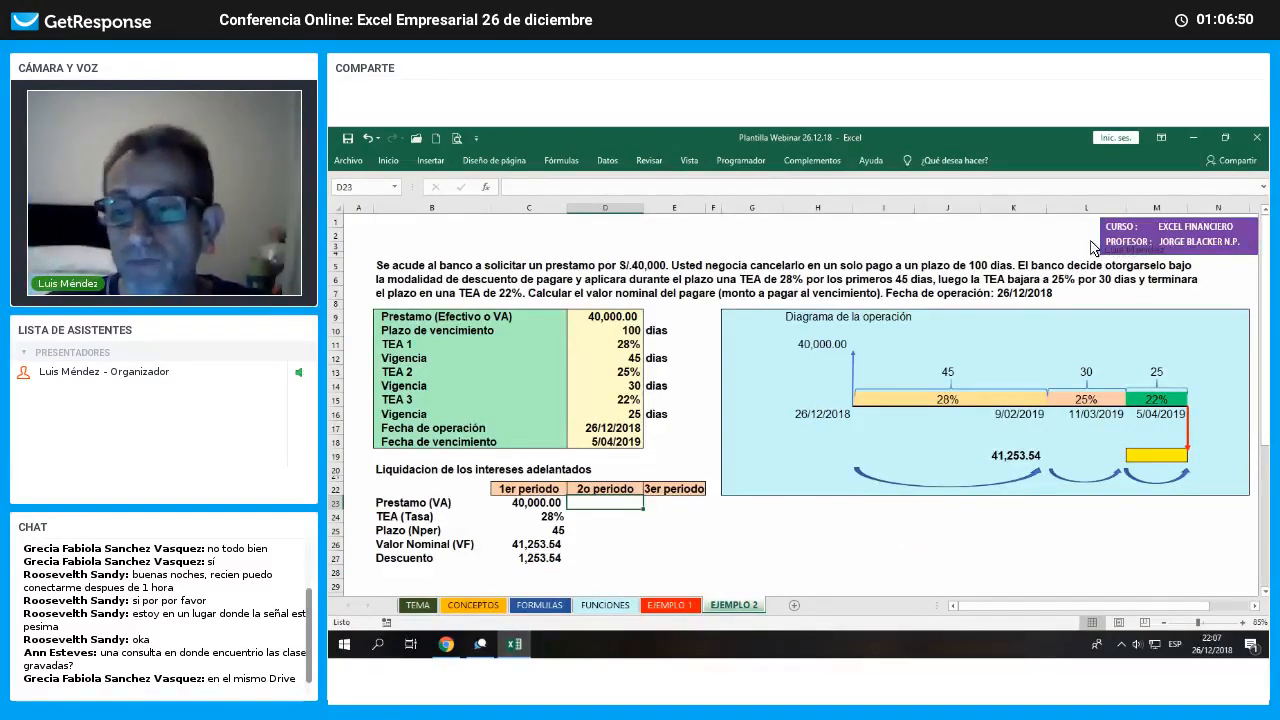
pyautogui.click(1013, 543)
pyautogui.click(618, 505)
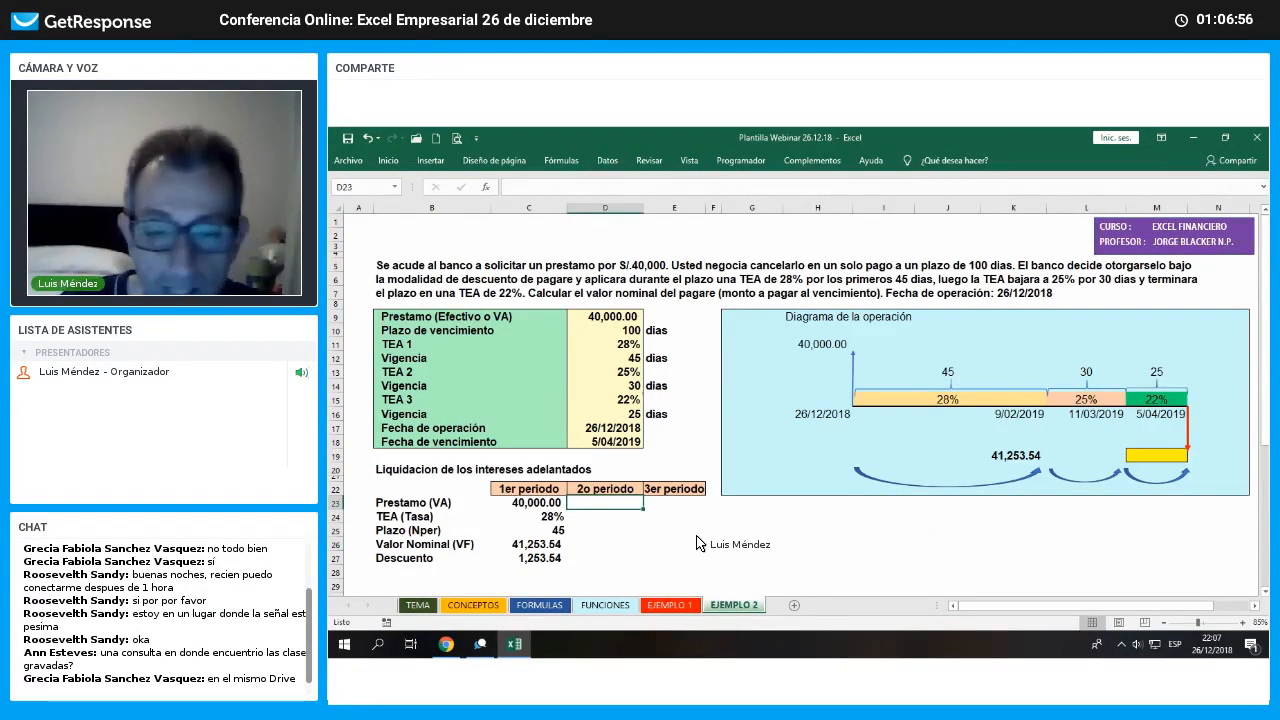
pyautogui.write('+')
pyautogui.press('Down')
pyautogui.press('Down')
pyautogui.press('Down')
pyautogui.press('Down')
pyautogui.press('Left')
pyautogui.press('Up')
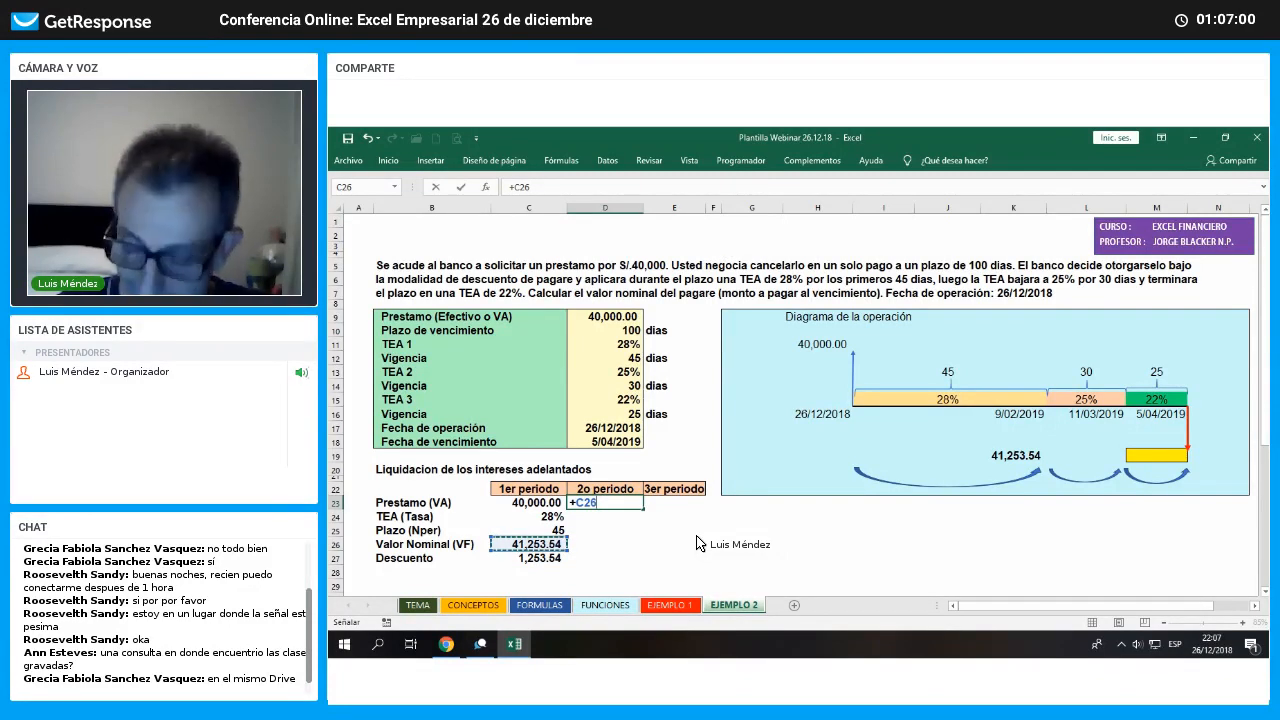
pyautogui.press('Return')
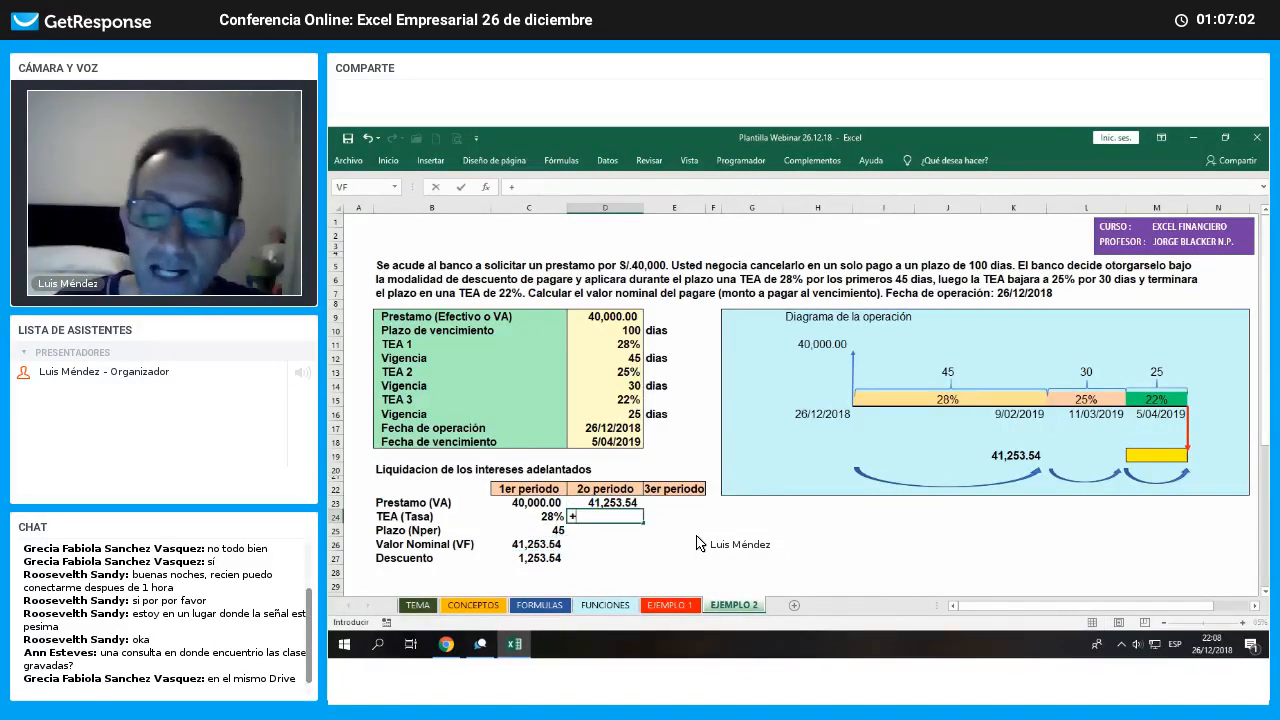
# Link D24 to the second period's rate in the diagram, L15
pyautogui.write('+')
pyautogui.press('Right')
pyautogui.press('Right')
pyautogui.press('Right')
pyautogui.press('Right')
pyautogui.press('Right')
pyautogui.press('Right')
pyautogui.press('Right')
pyautogui.press('Right')
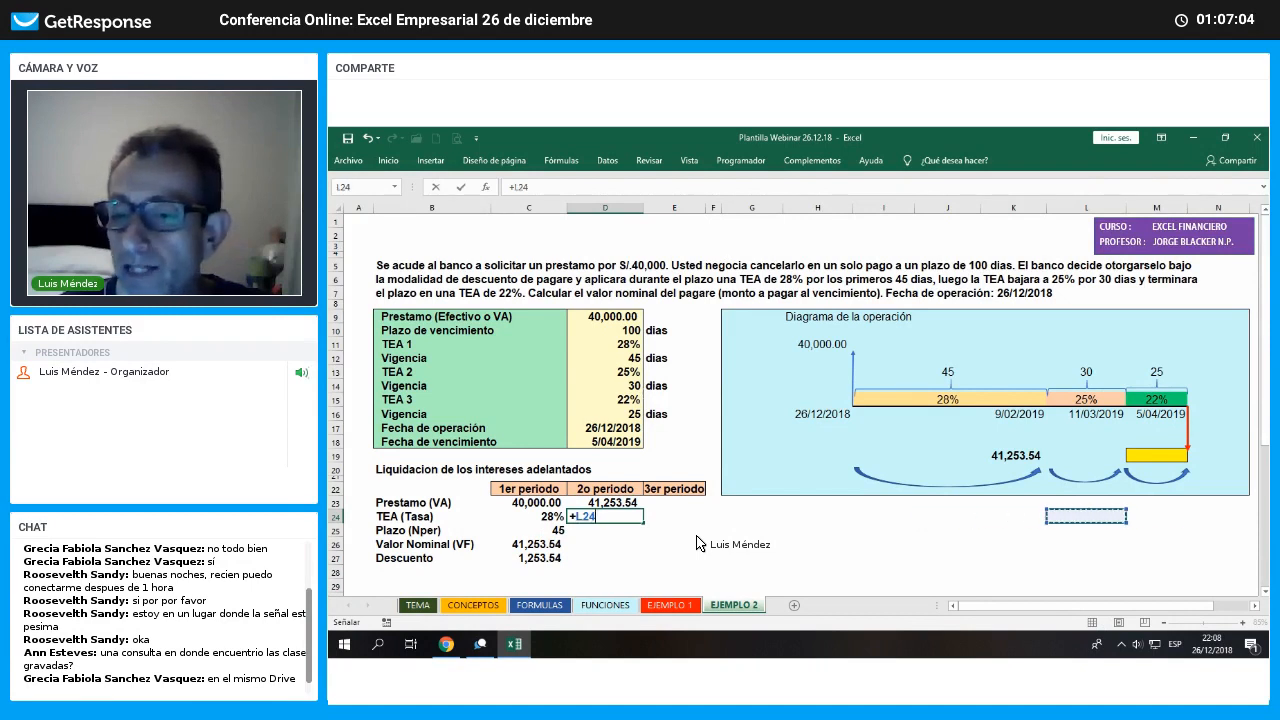
pyautogui.press('Up')
pyautogui.press('Up')
pyautogui.press('Up')
pyautogui.press('Up')
pyautogui.press('Up')
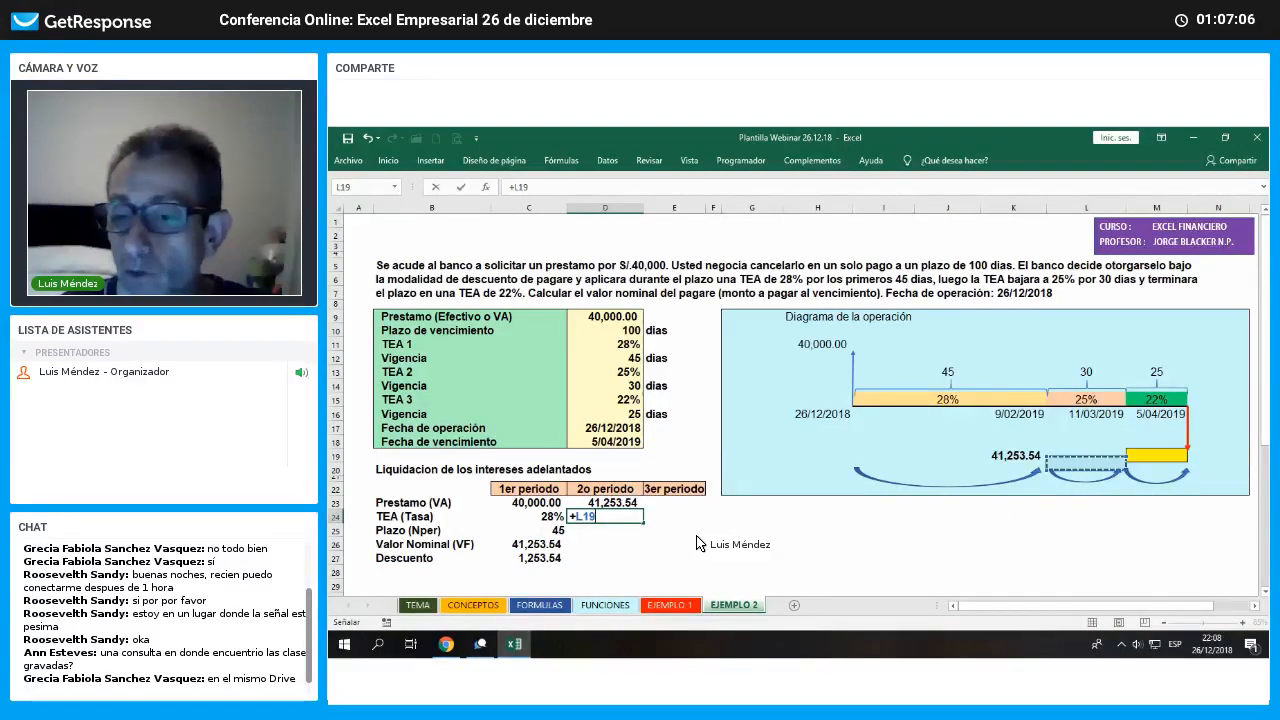
pyautogui.press('Return')
# Link D25 to the second period's days in the diagram, L13
pyautogui.write('+')
pyautogui.press('Right')
pyautogui.press('Right')
pyautogui.press('Right')
pyautogui.press('Right')
pyautogui.press('Right')
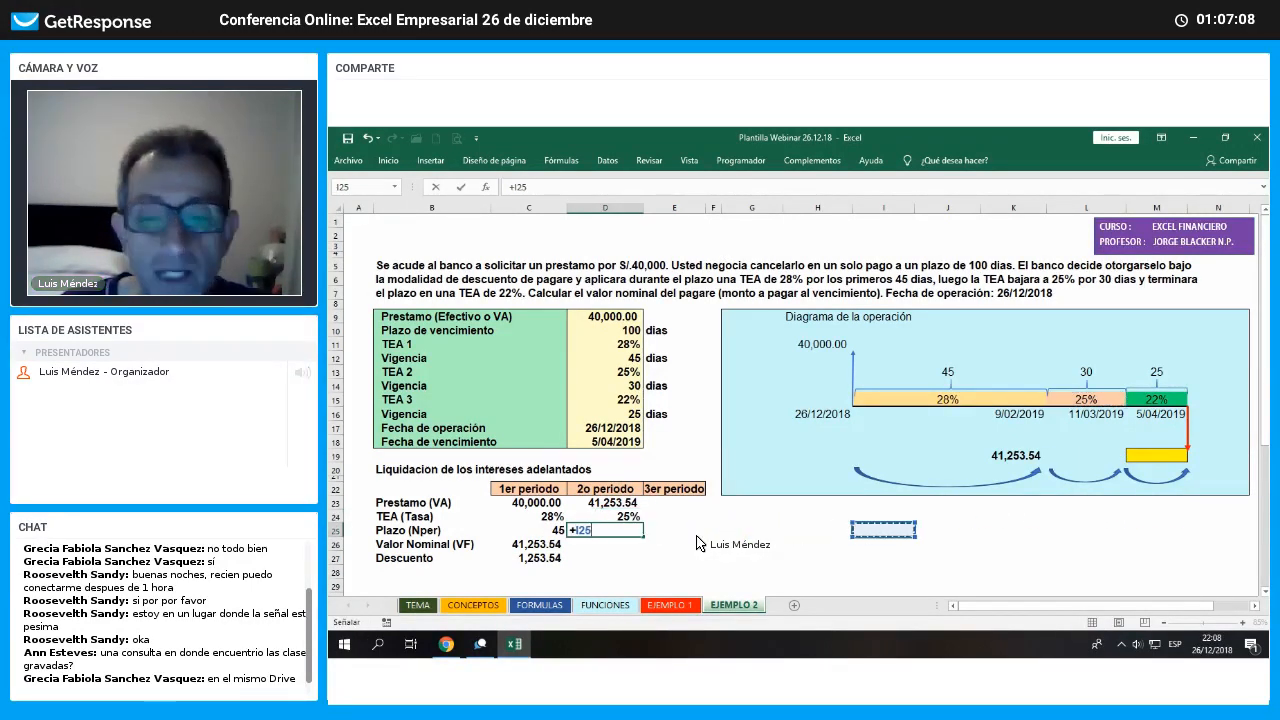
pyautogui.press('Right')
pyautogui.press('Right')
pyautogui.press('Right')
pyautogui.press('Up')
pyautogui.press('Up')
pyautogui.press('Up')
pyautogui.press('Up')
pyautogui.press('Up')
pyautogui.press('Up')
pyautogui.press('Up')
pyautogui.press('Up')
pyautogui.press('Up')
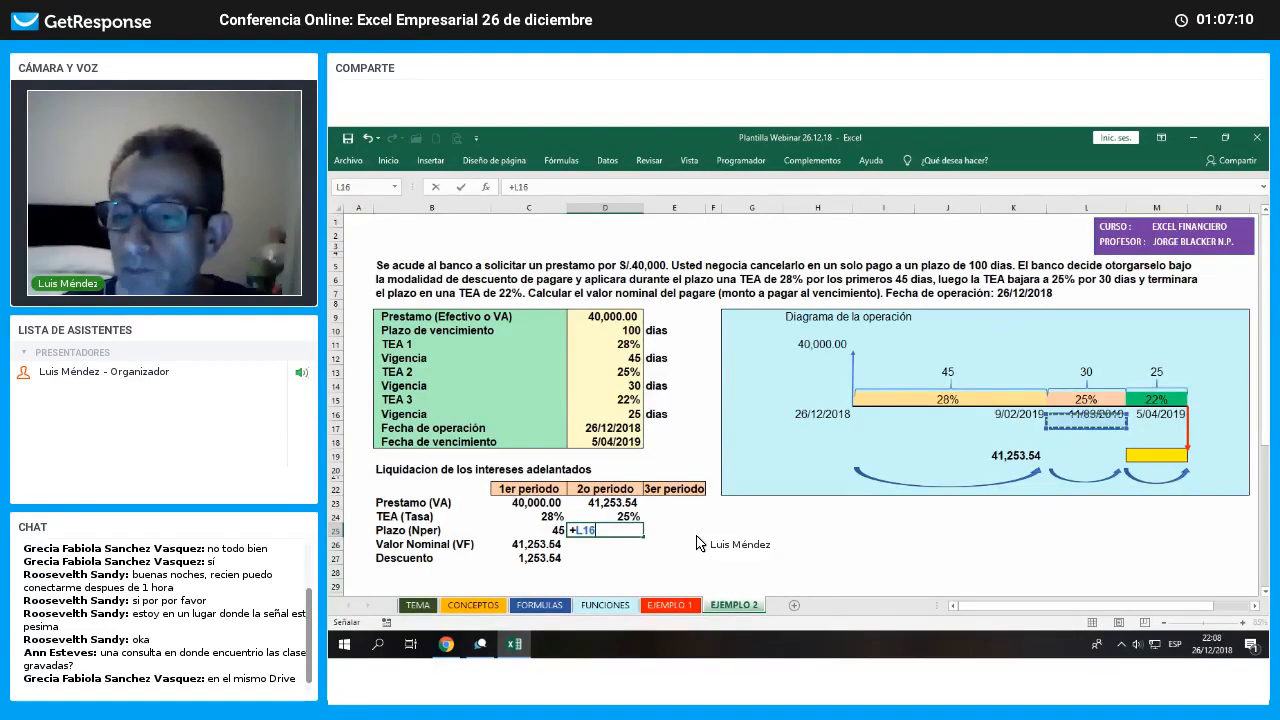
pyautogui.press('Return')
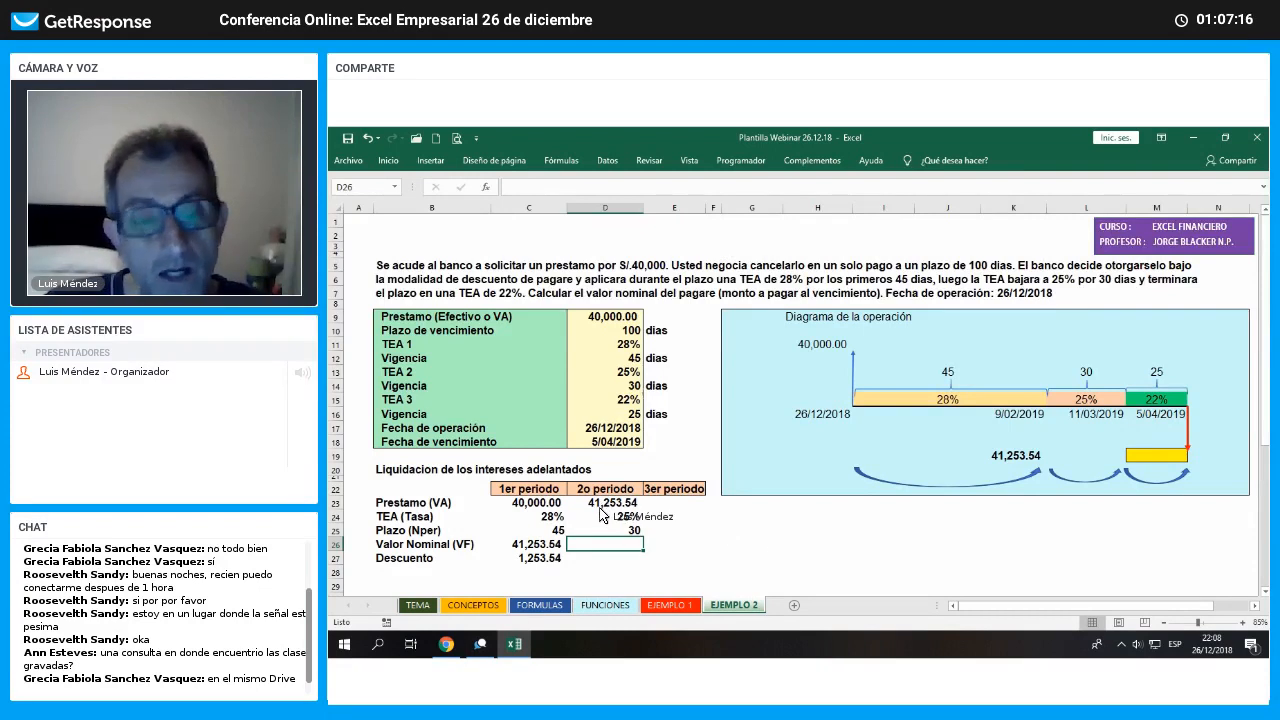
# Copy the nominal value formula from C26 to D26 for the second period
pyautogui.click(560, 546)
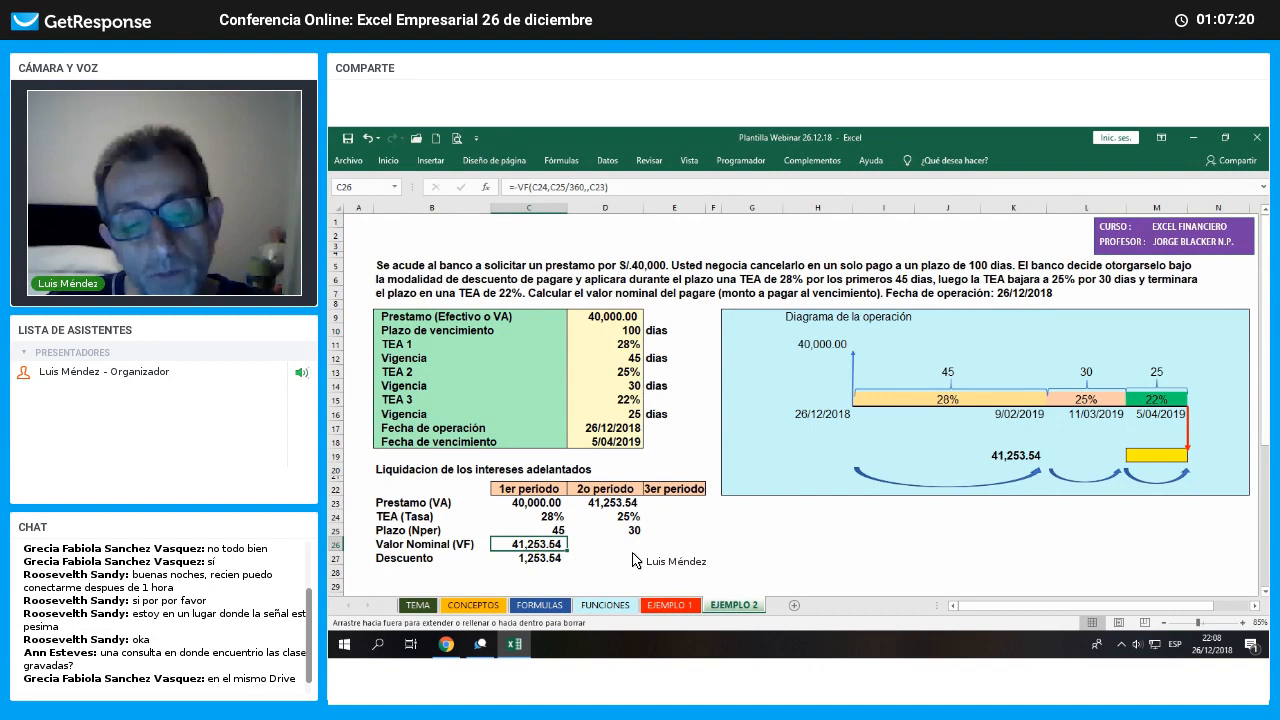
pyautogui.moveTo(567, 551); pyautogui.dragTo(632, 550)
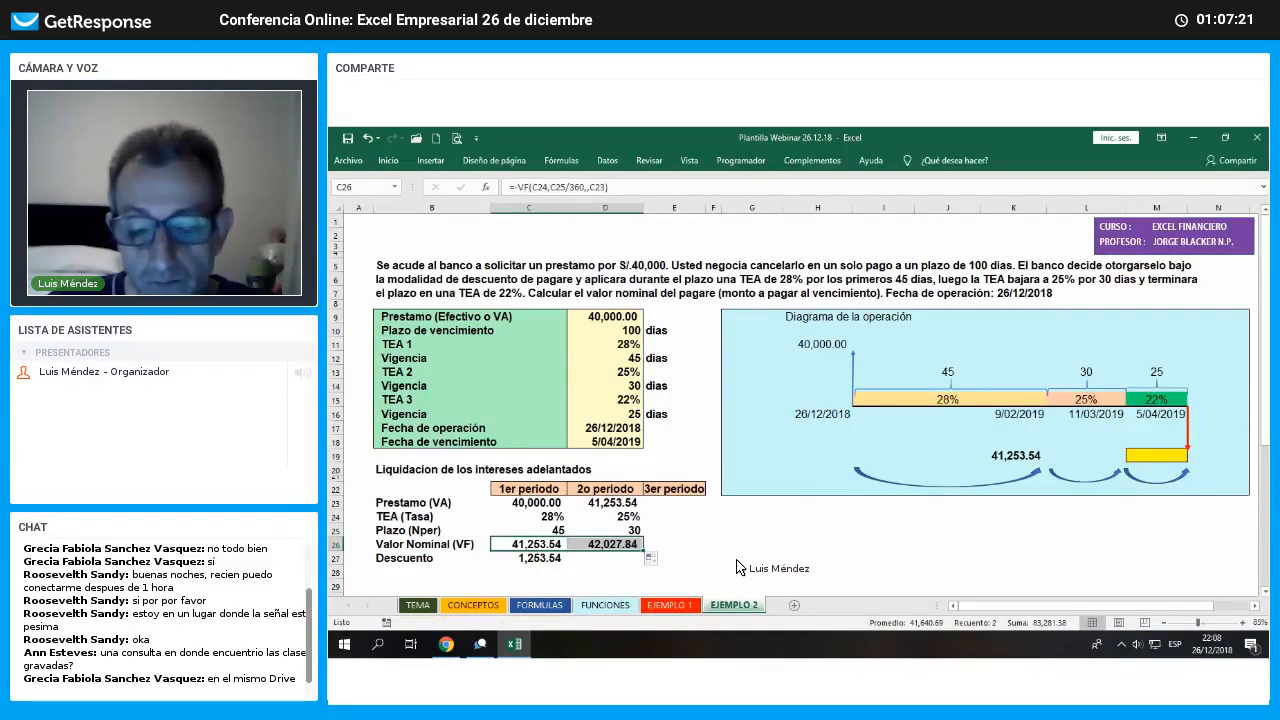
pyautogui.click(759, 564)
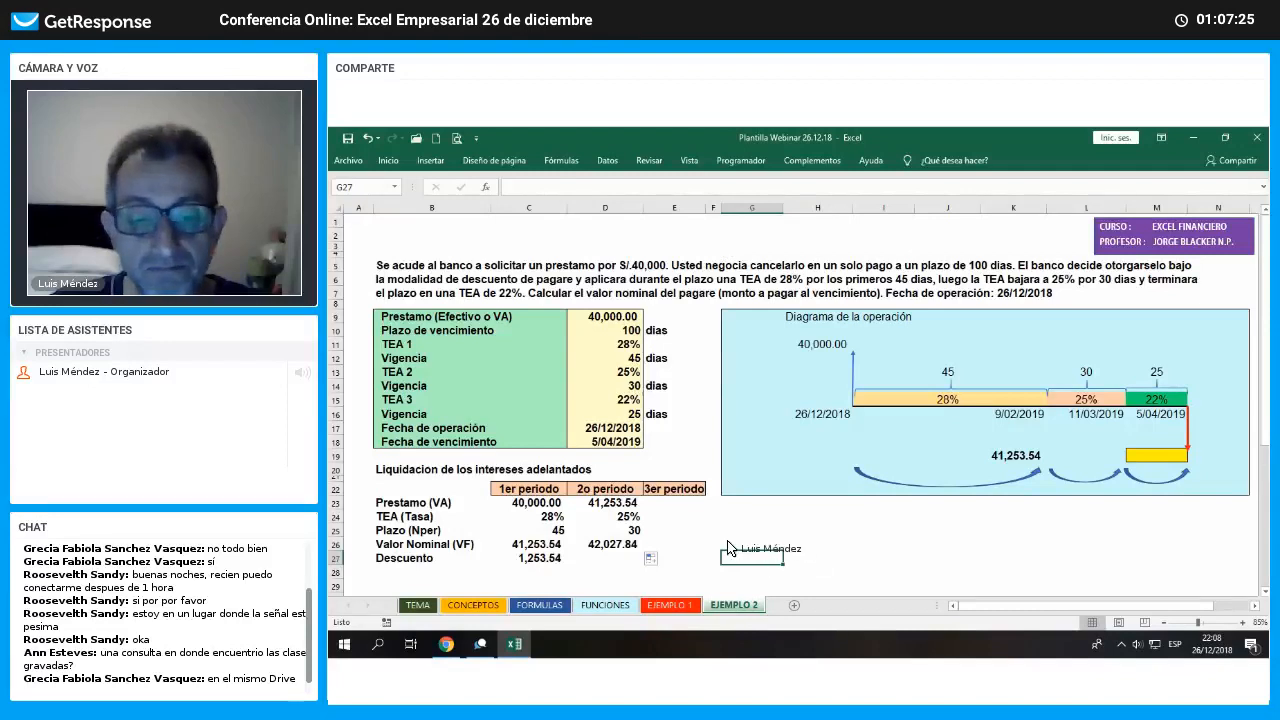
pyautogui.click(674, 502)
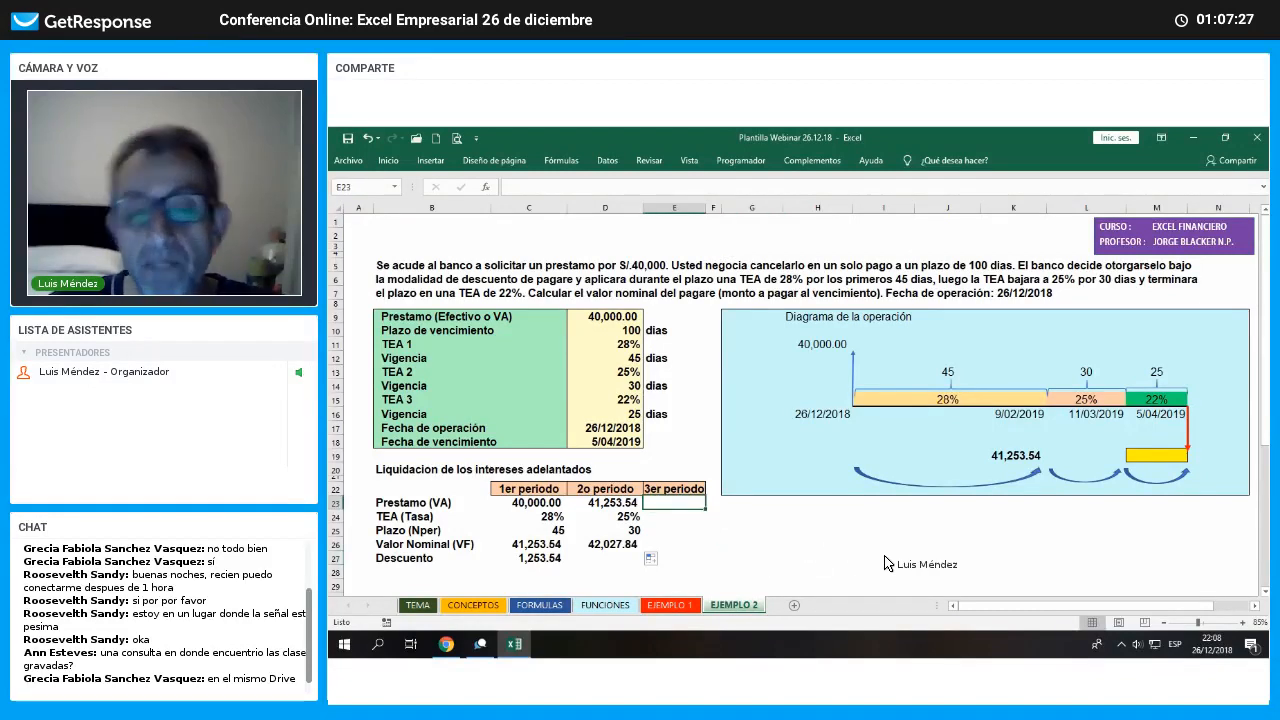
pyautogui.write('+')
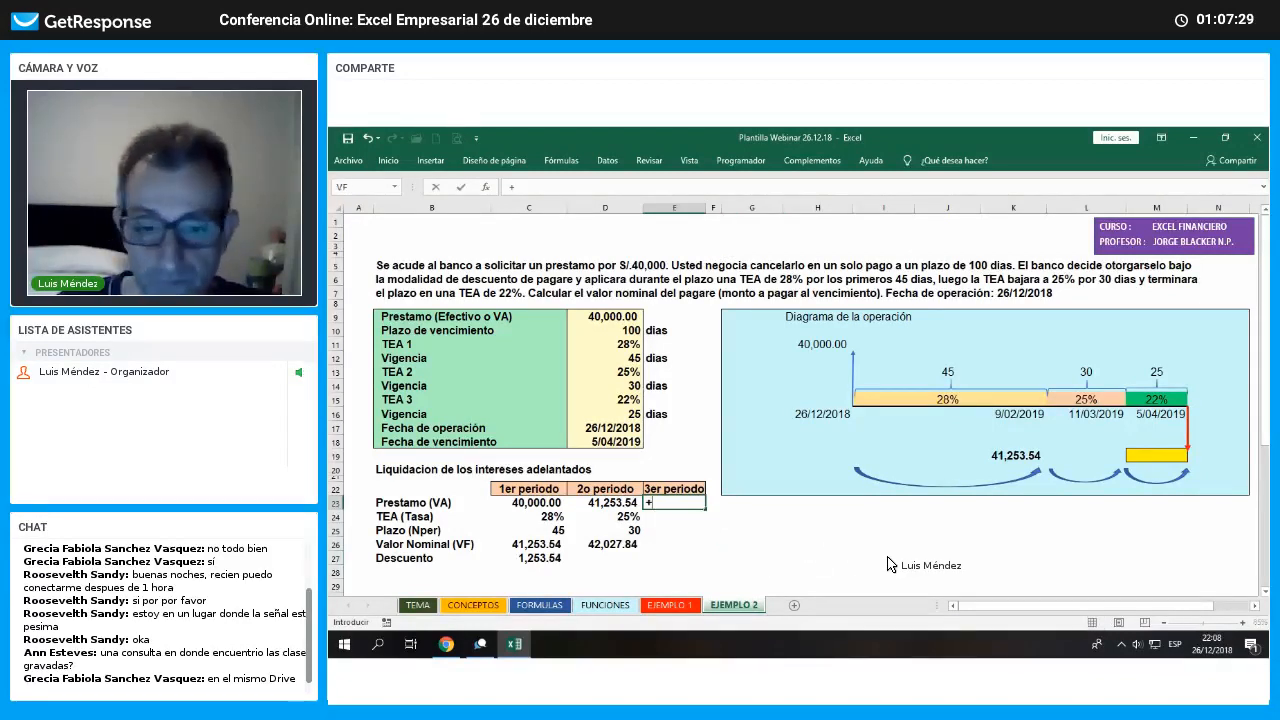
pyautogui.press('Escape')
# Copy the discount formula from C27 to D27 and slightly widen column E
pyautogui.click(545, 559)
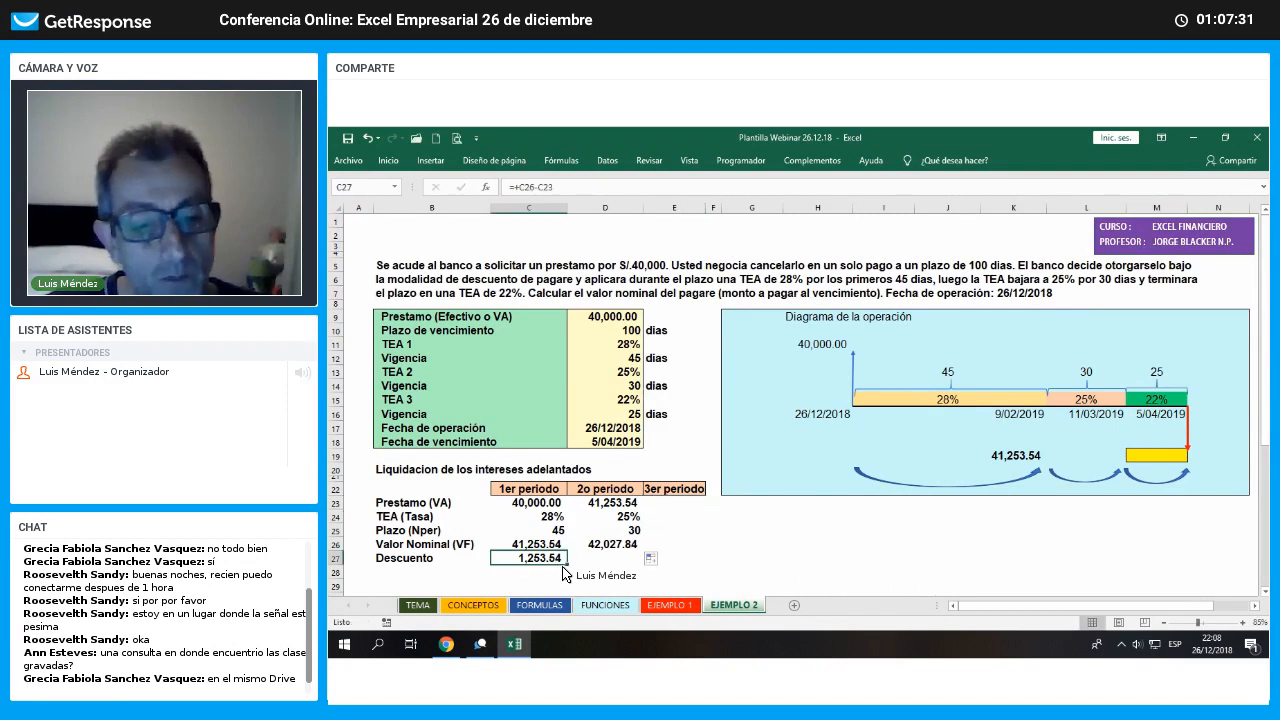
pyautogui.moveTo(567, 565); pyautogui.dragTo(672, 573)
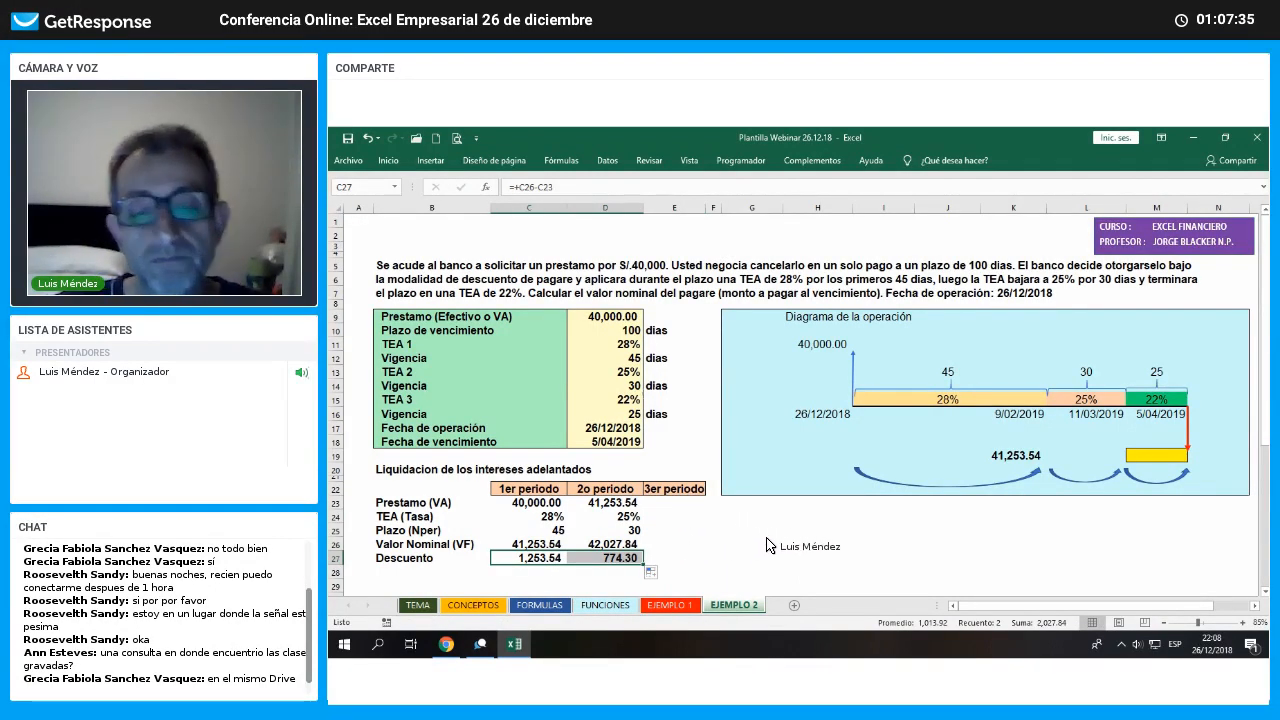
pyautogui.click(684, 505)
pyautogui.moveTo(713, 208); pyautogui.dragTo(718, 208)
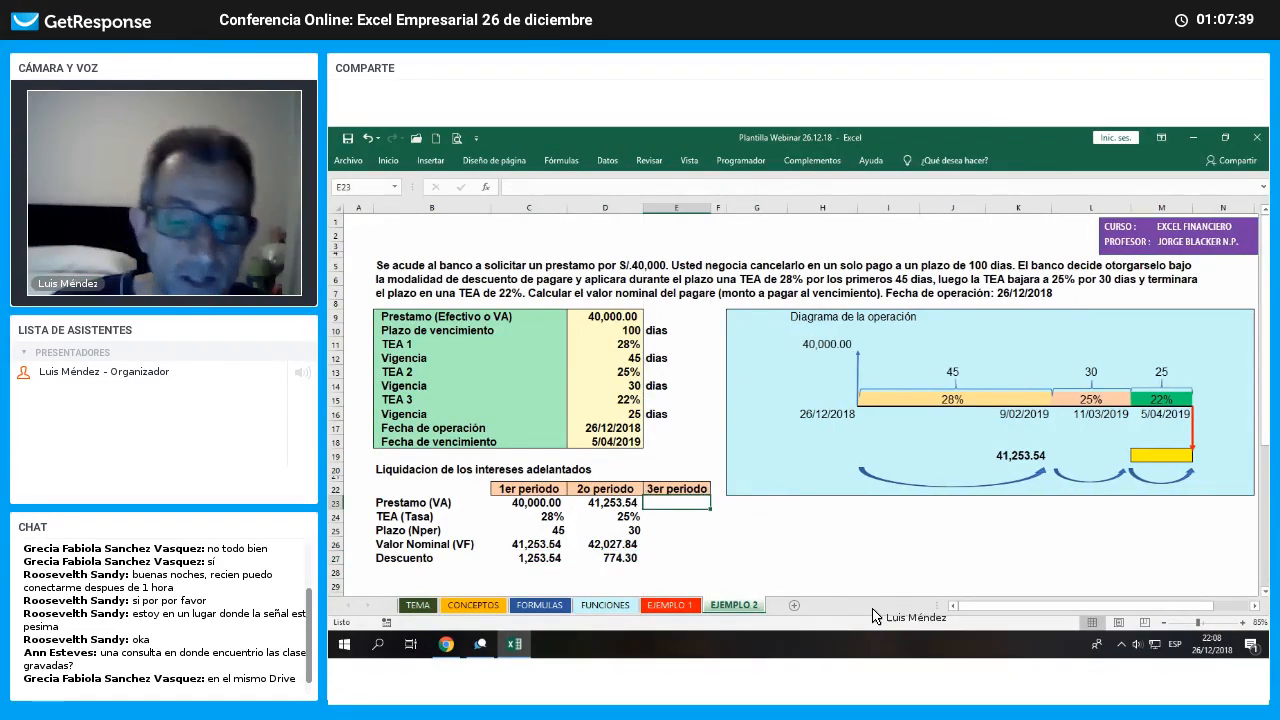
# Link the third period's loan in E23 to the second period's nominal value, D26
pyautogui.write('+')
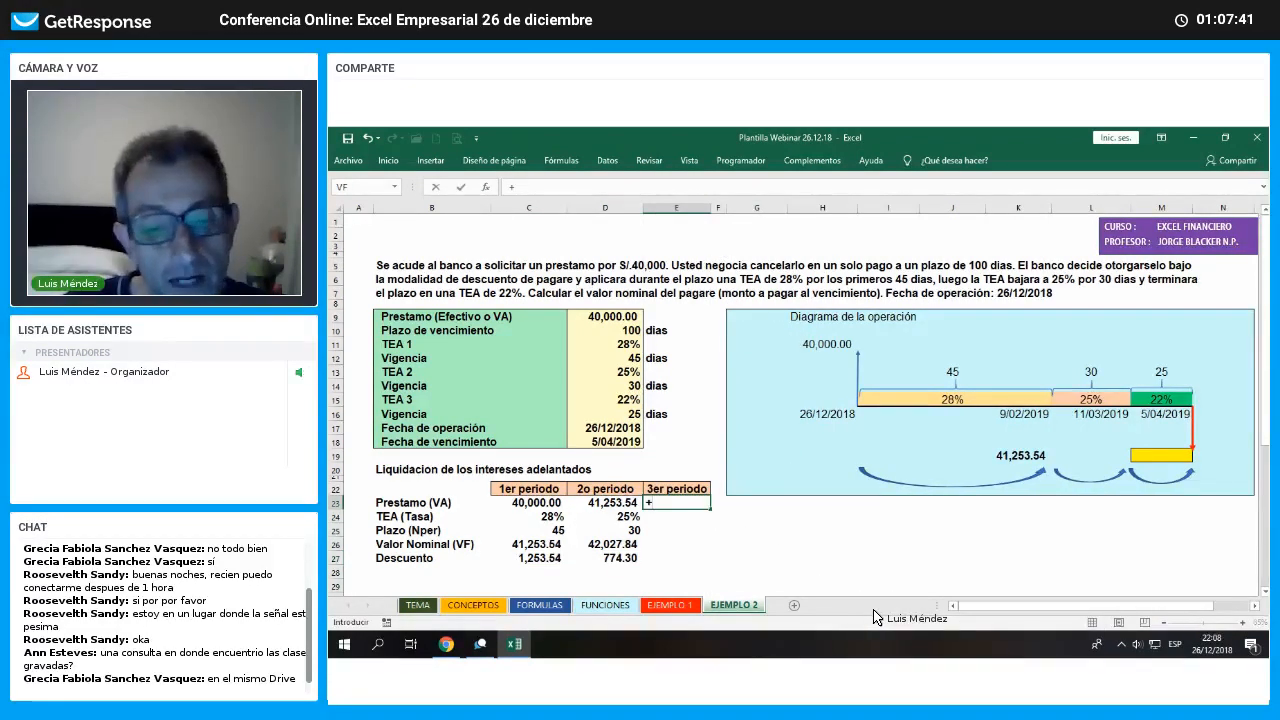
pyautogui.press('Down')
pyautogui.press('Down')
pyautogui.press('Down')
pyautogui.press('Left')
pyautogui.press('Return')
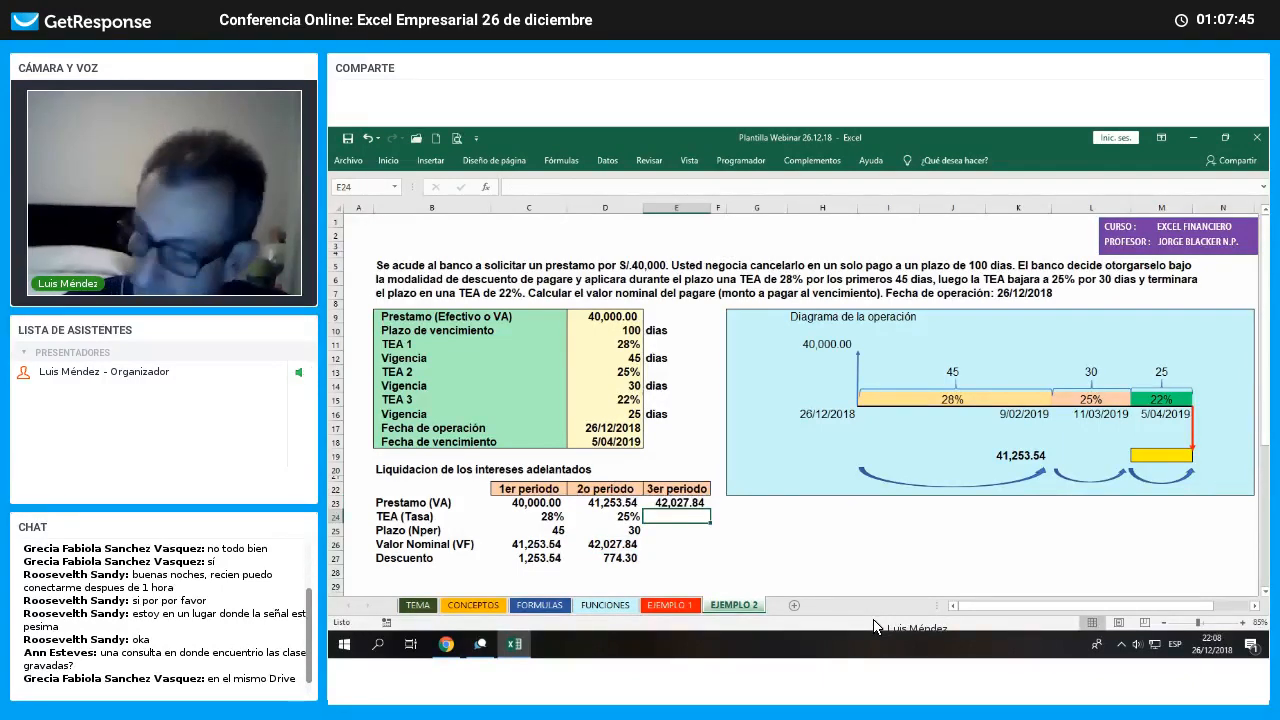
# Link E24 to the third period's rate in the diagram, M15
pyautogui.write('+')
pyautogui.press('Right')
pyautogui.press('Right')
pyautogui.press('Right')
pyautogui.press('Right')
pyautogui.press('Right')
pyautogui.press('Right')
pyautogui.press('Right')
pyautogui.press('Right')
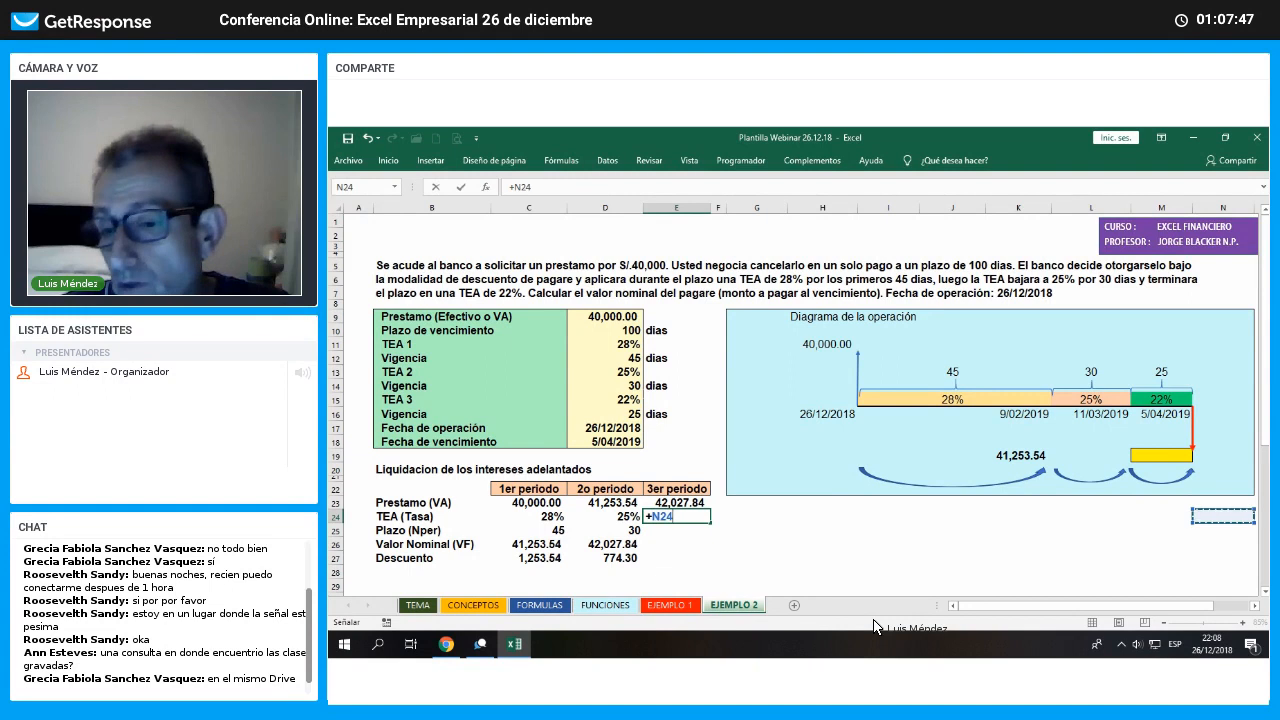
pyautogui.press('Up')
pyautogui.press('Up')
pyautogui.press('Up')
pyautogui.press('Up')
pyautogui.press('Up')
pyautogui.press('Up')
pyautogui.press('Up')
pyautogui.press('Return')
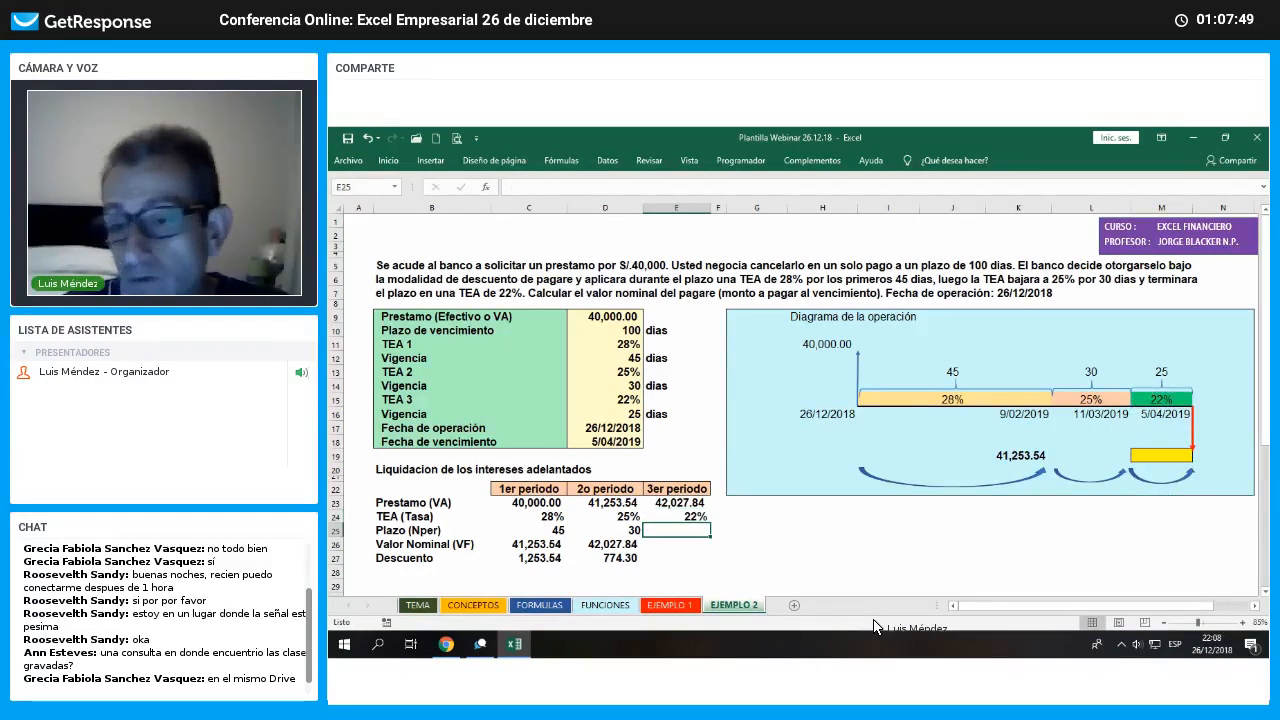
# Link E25 to the third period's days in the diagram, M13
pyautogui.write('+')
pyautogui.press('Right')
pyautogui.press('Right')
pyautogui.press('Right')
pyautogui.press('Right')
pyautogui.press('Right')
pyautogui.press('Right')
pyautogui.press('Right')
pyautogui.press('Right')
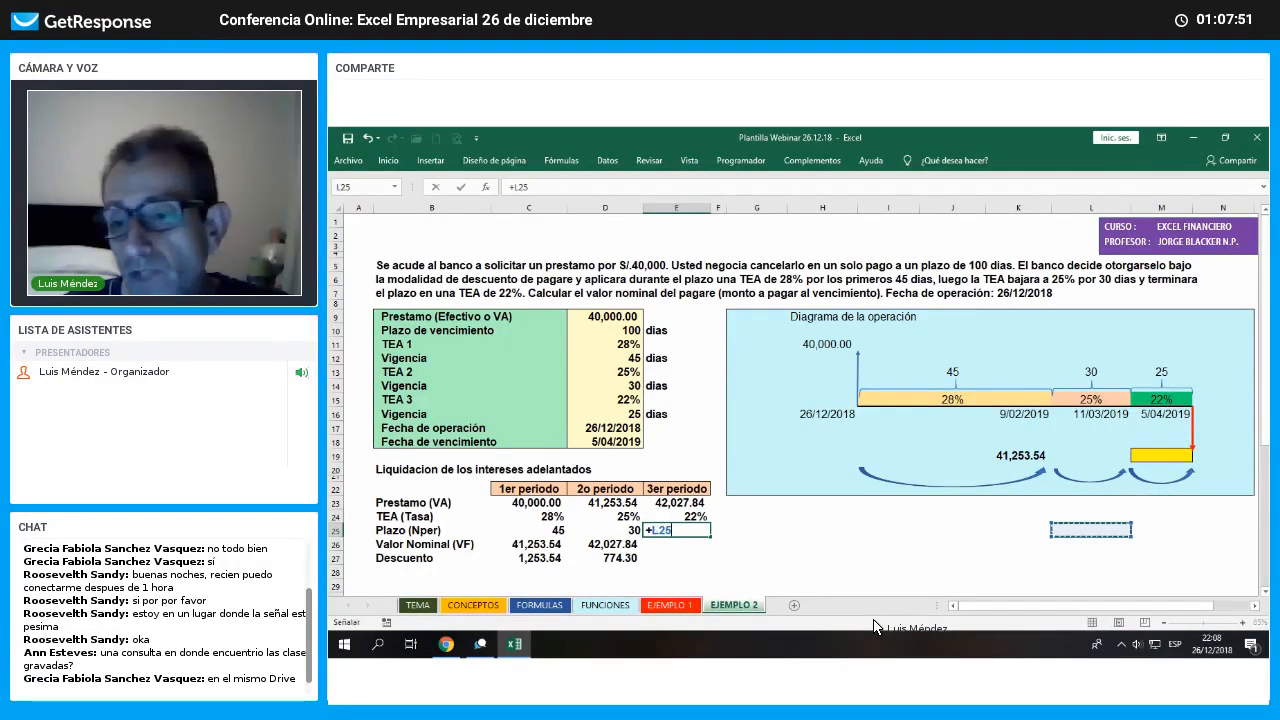
pyautogui.press('Up')
pyautogui.press('Up')
pyautogui.press('Up')
pyautogui.press('Up')
pyautogui.press('Up')
pyautogui.press('Up')
pyautogui.press('Up')
pyautogui.press('Up')
pyautogui.press('Up')
pyautogui.press('Up')
pyautogui.press('Up')
pyautogui.press('Up')
pyautogui.press('Return')
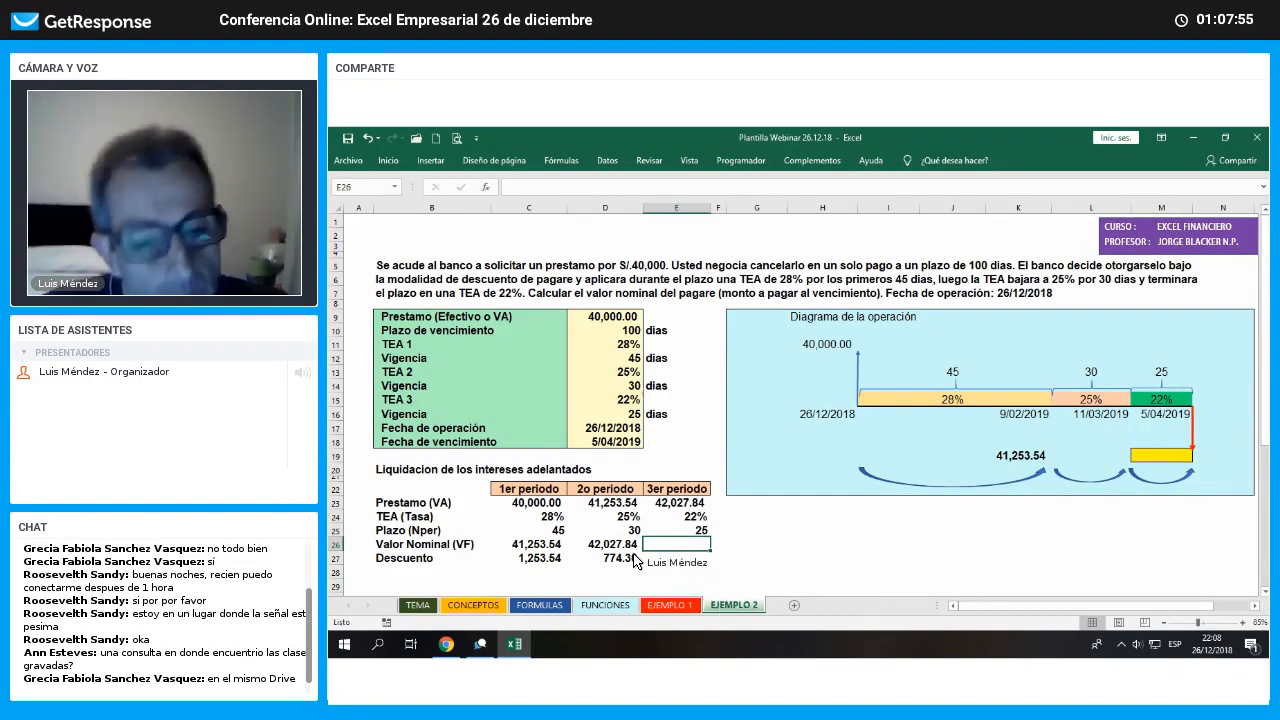
# Copy the nominal value and discount formulas from D26:D27 to E26:E27 for the third period
pyautogui.moveTo(612, 544); pyautogui.dragTo(708, 570)
pyautogui.click(752, 575)
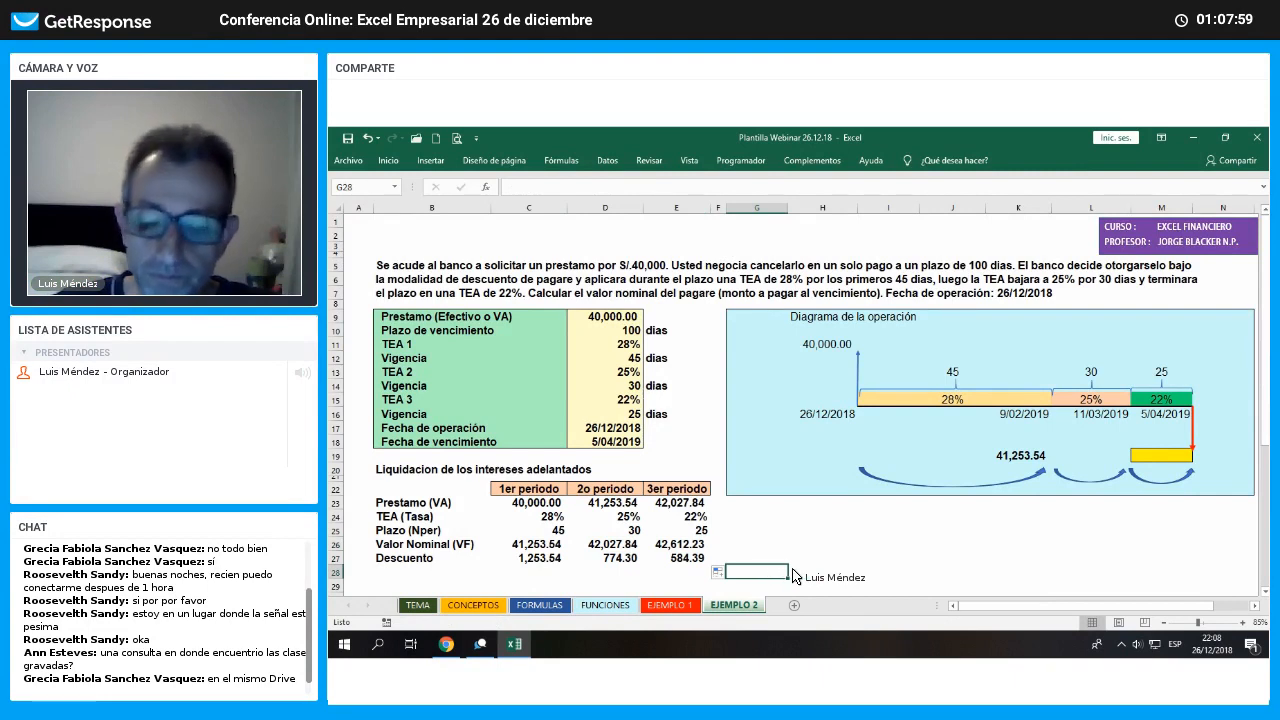
# Link diagram cell L19 to the second period's nominal value, D26
pyautogui.click(1128, 458)
pyautogui.write('+')
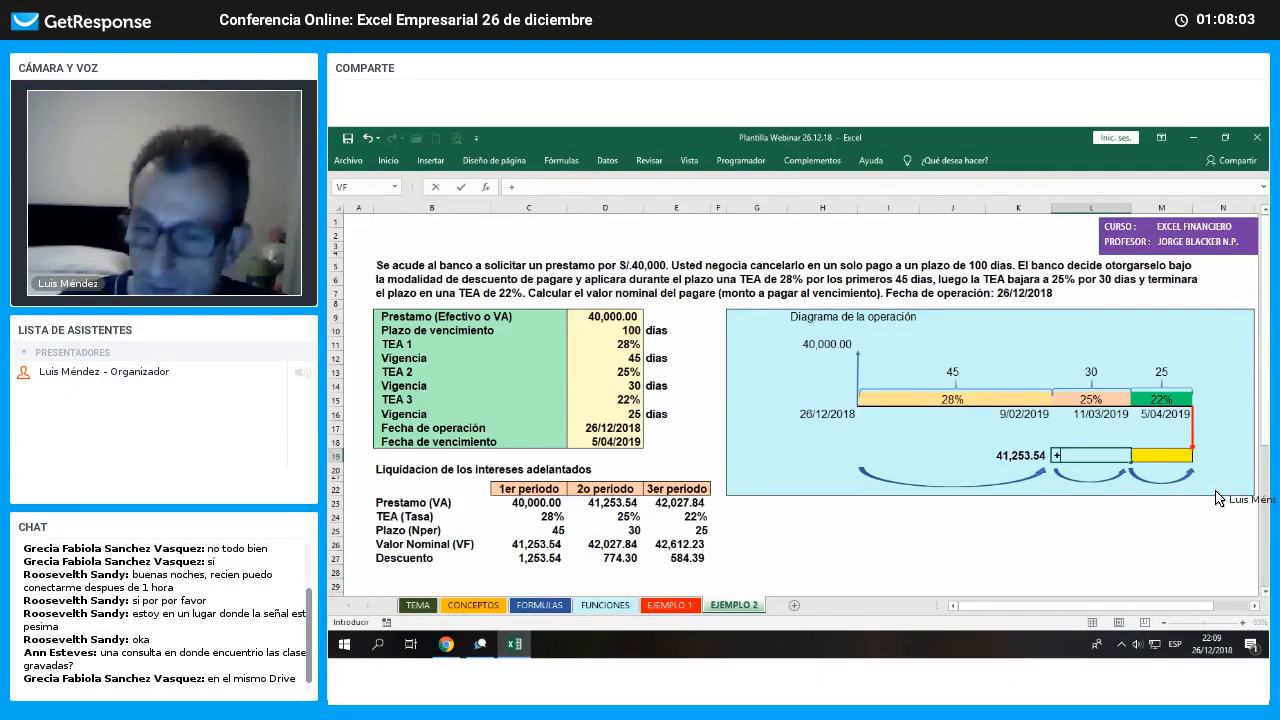
pyautogui.press('Left')
pyautogui.press('Left')
pyautogui.press('Left')
pyautogui.press('Left')
pyautogui.press('Left')
pyautogui.press('Left')
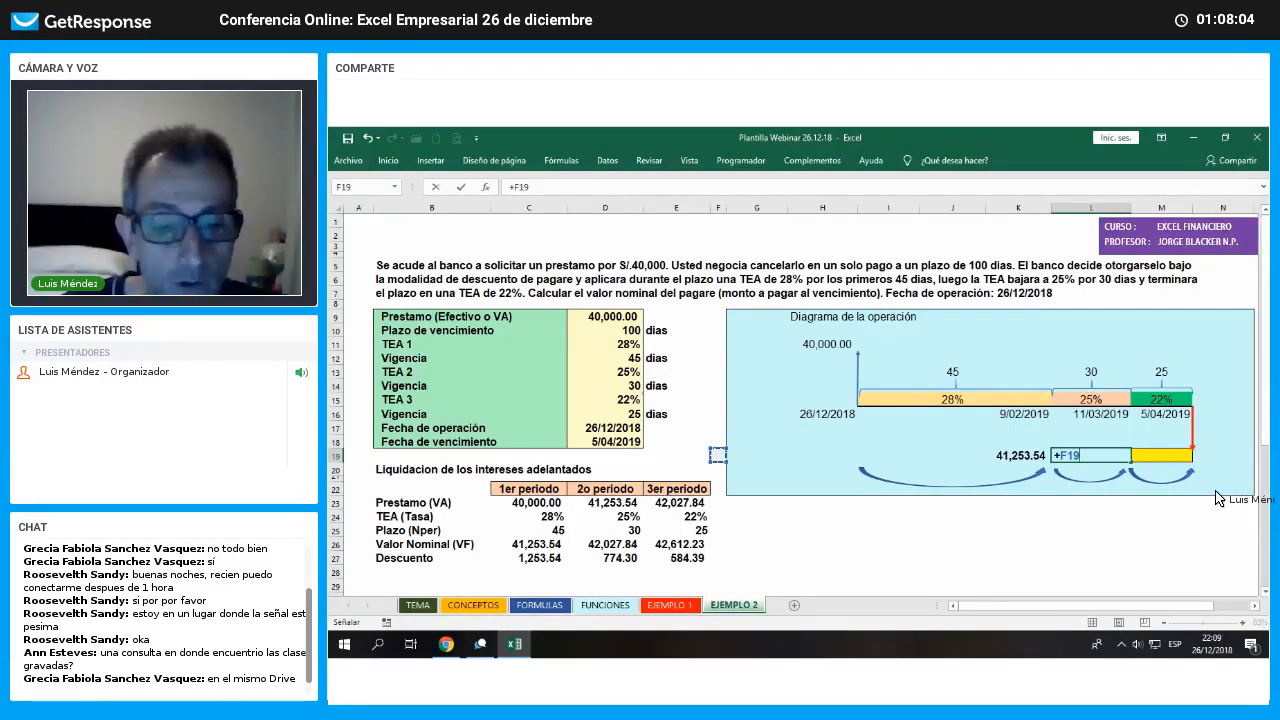
pyautogui.press('Down')
pyautogui.press('Down')
pyautogui.press('Down')
pyautogui.press('Down')
pyautogui.press('Left')
pyautogui.press('Left')
pyautogui.press('Down')
pyautogui.press('Down')
pyautogui.press('Down')
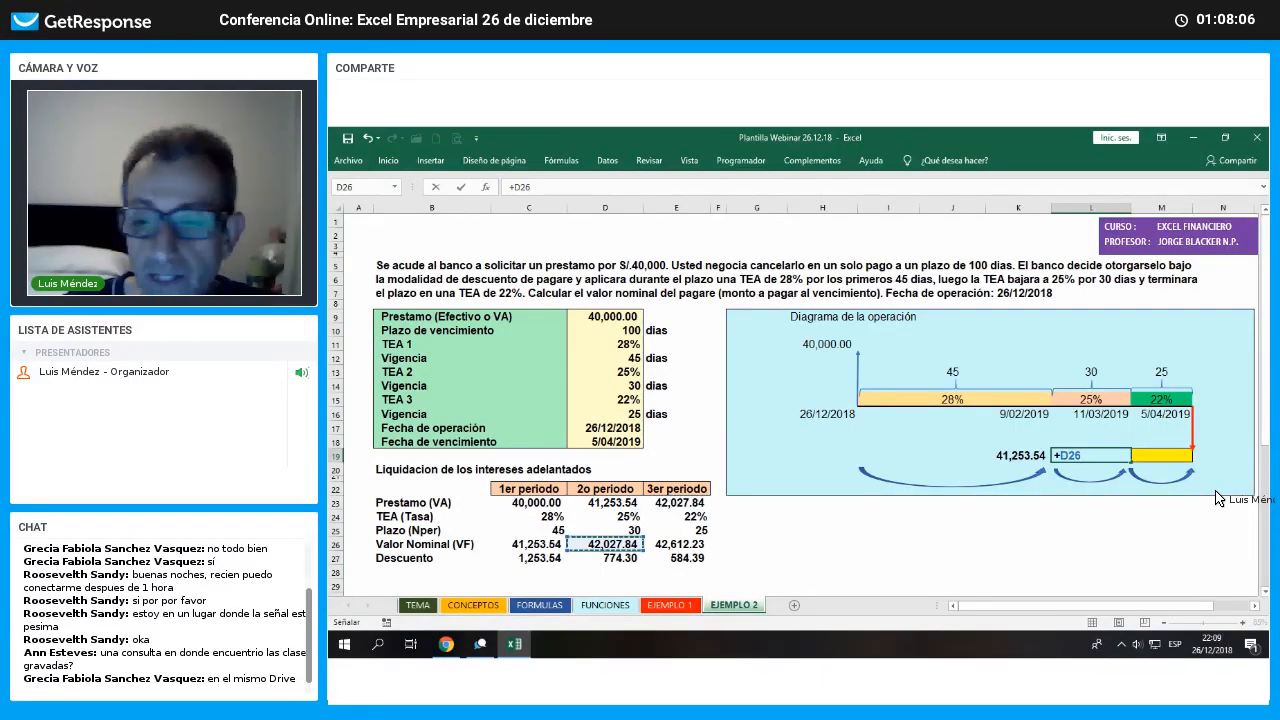
pyautogui.press('Tab')
# Link the yellow diagram cell M19 to the third period's nominal value, E26
pyautogui.write('+')
pyautogui.press('Left')
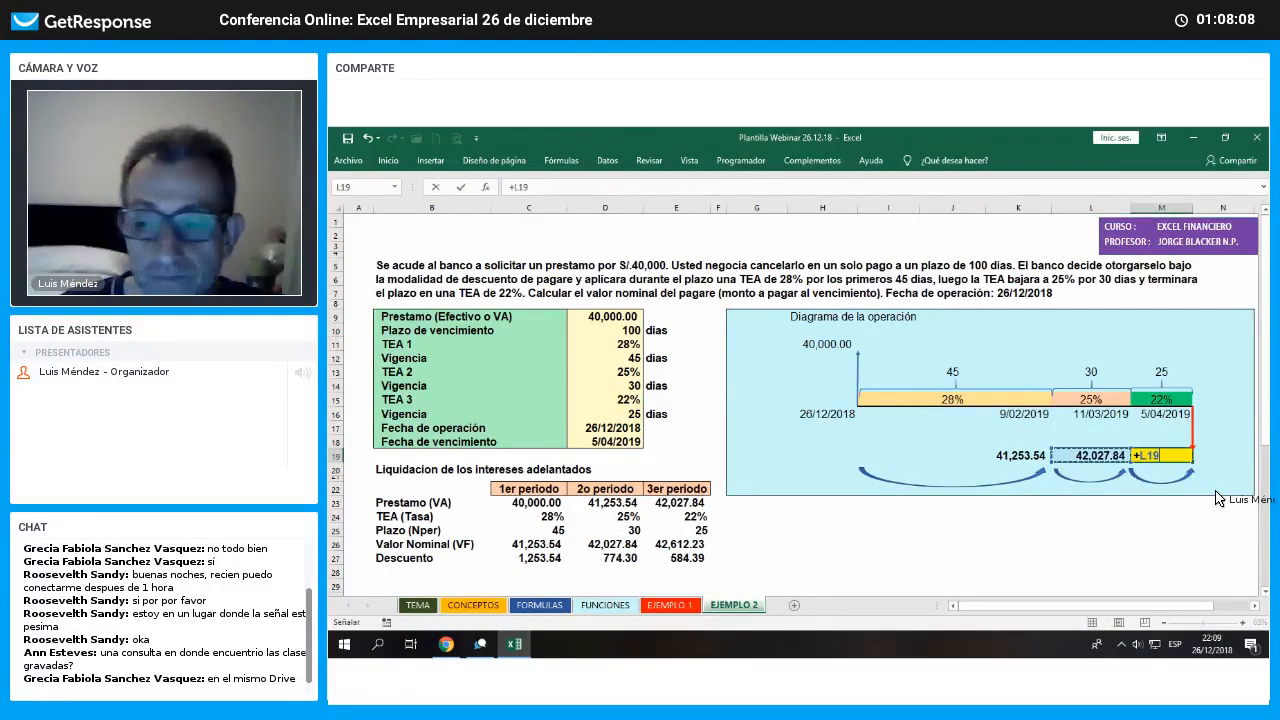
pyautogui.press('Down')
pyautogui.press('Down')
pyautogui.press('Down')
pyautogui.press('Down')
pyautogui.press('Down')
pyautogui.press('Down')
pyautogui.press('Left')
pyautogui.press('Left')
pyautogui.press('Left')
pyautogui.press('Left')
pyautogui.press('Left')
pyautogui.press('Left')
pyautogui.press('Left')
pyautogui.press('Left')
pyautogui.press('Left')
pyautogui.press('Left')
pyautogui.press('Left')
pyautogui.press('Down')
pyautogui.press('Right')
pyautogui.press('Right')
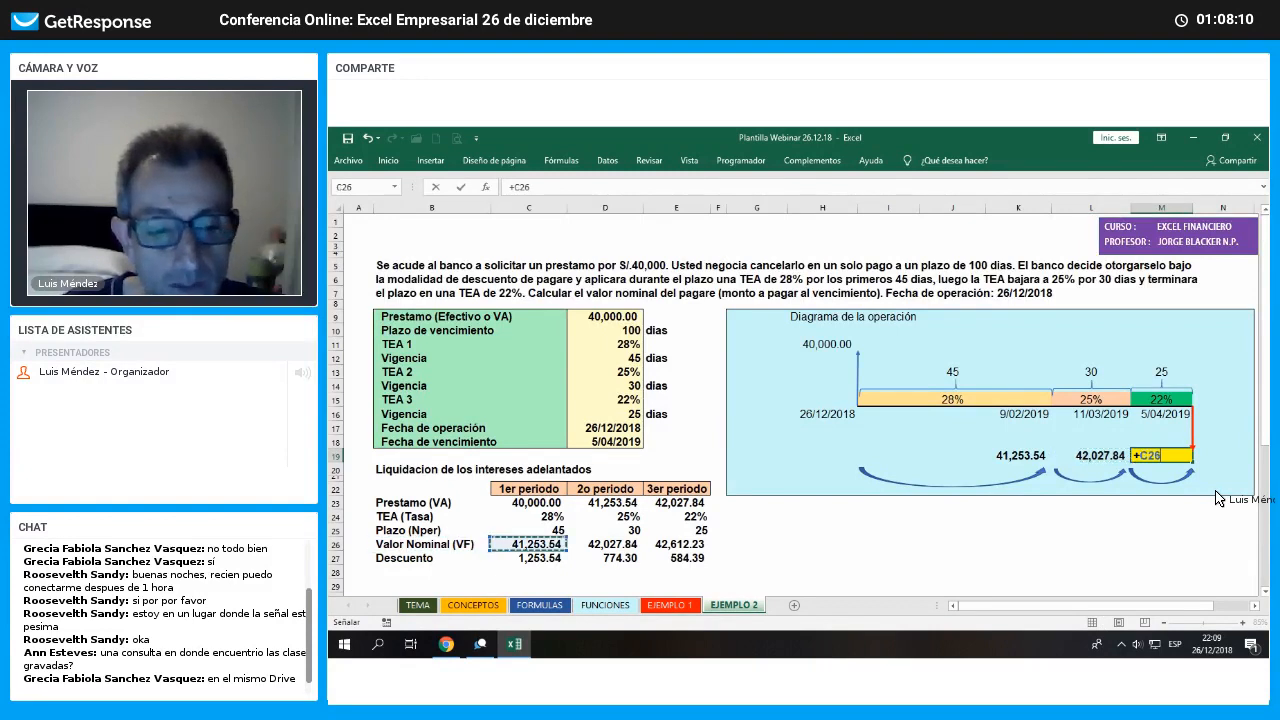
pyautogui.press('Right')
pyautogui.press('Right')
pyautogui.press('Return')
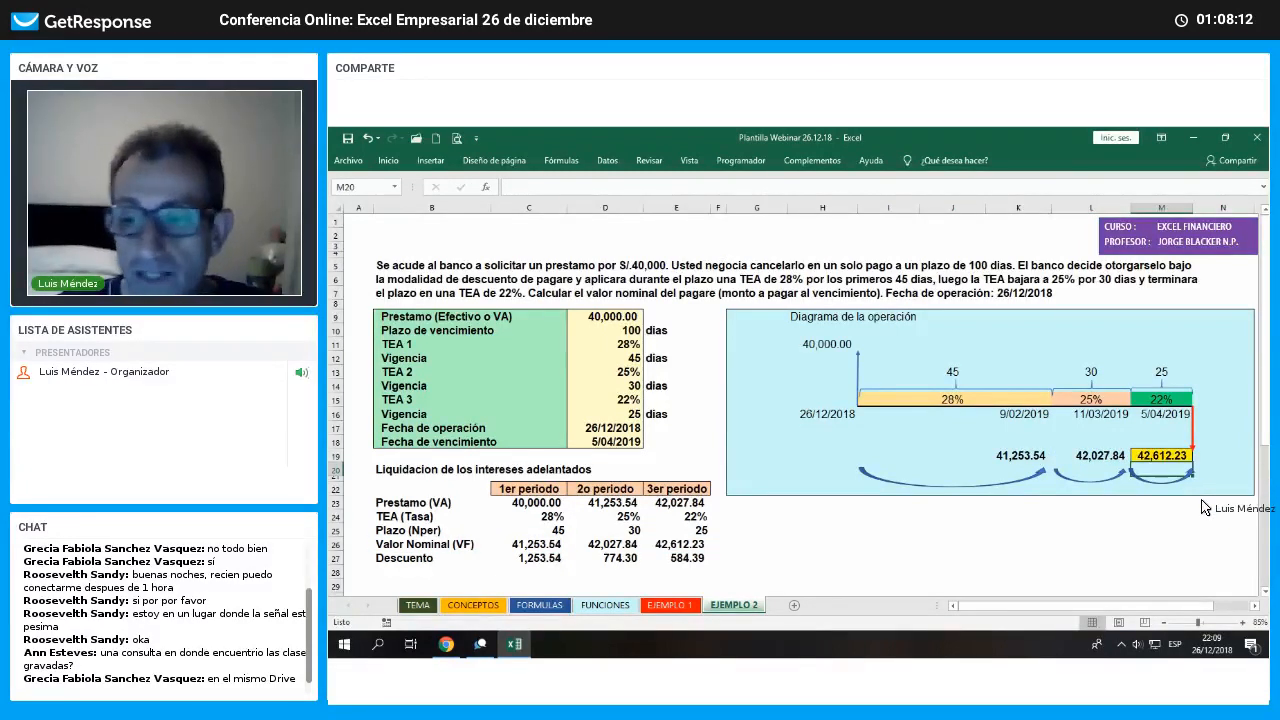
# Add up the three periods' discounts in G27 with the formula +C27+D27+E27
pyautogui.click(1222, 516)
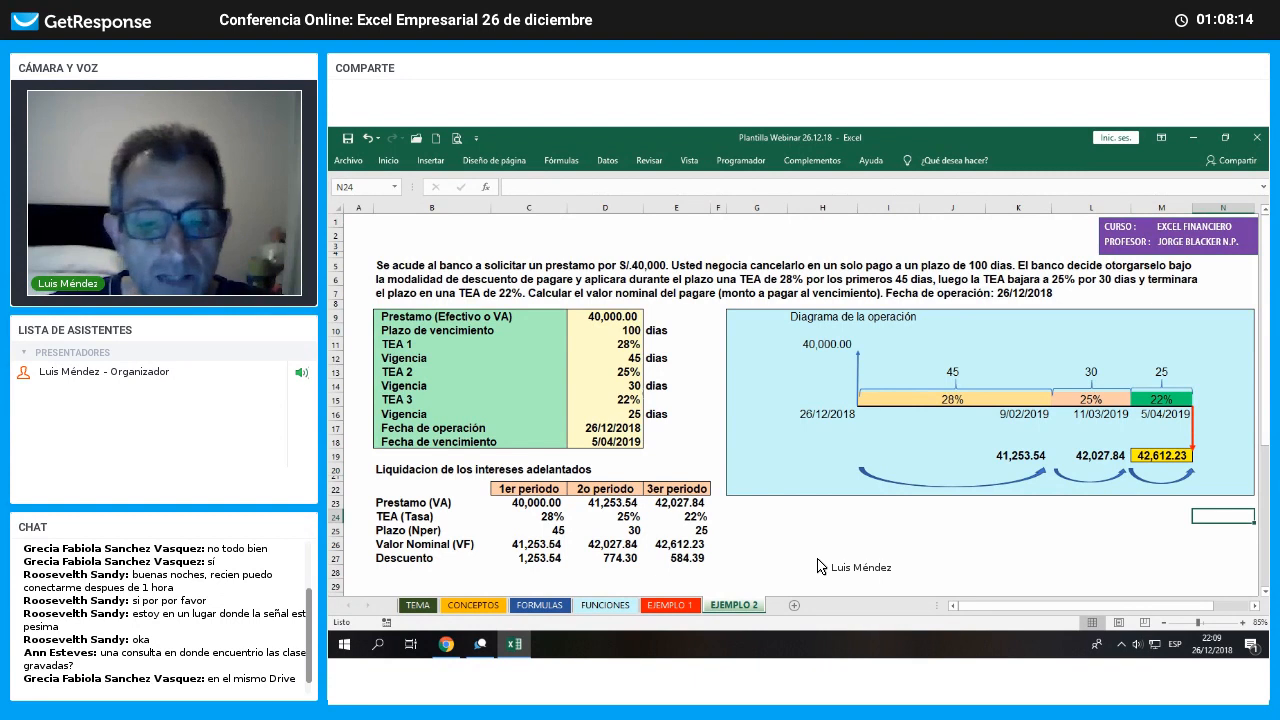
pyautogui.press('Left')
pyautogui.press('Left')
pyautogui.press('Left')
pyautogui.press('Left')
pyautogui.press('Left')
pyautogui.press('Left')
pyautogui.press('Left')
pyautogui.press('Down')
pyautogui.press('Down')
pyautogui.press('Down')
pyautogui.write('+')
pyautogui.press('Left')
pyautogui.press('Left')
pyautogui.press('Left')
pyautogui.press('Left')
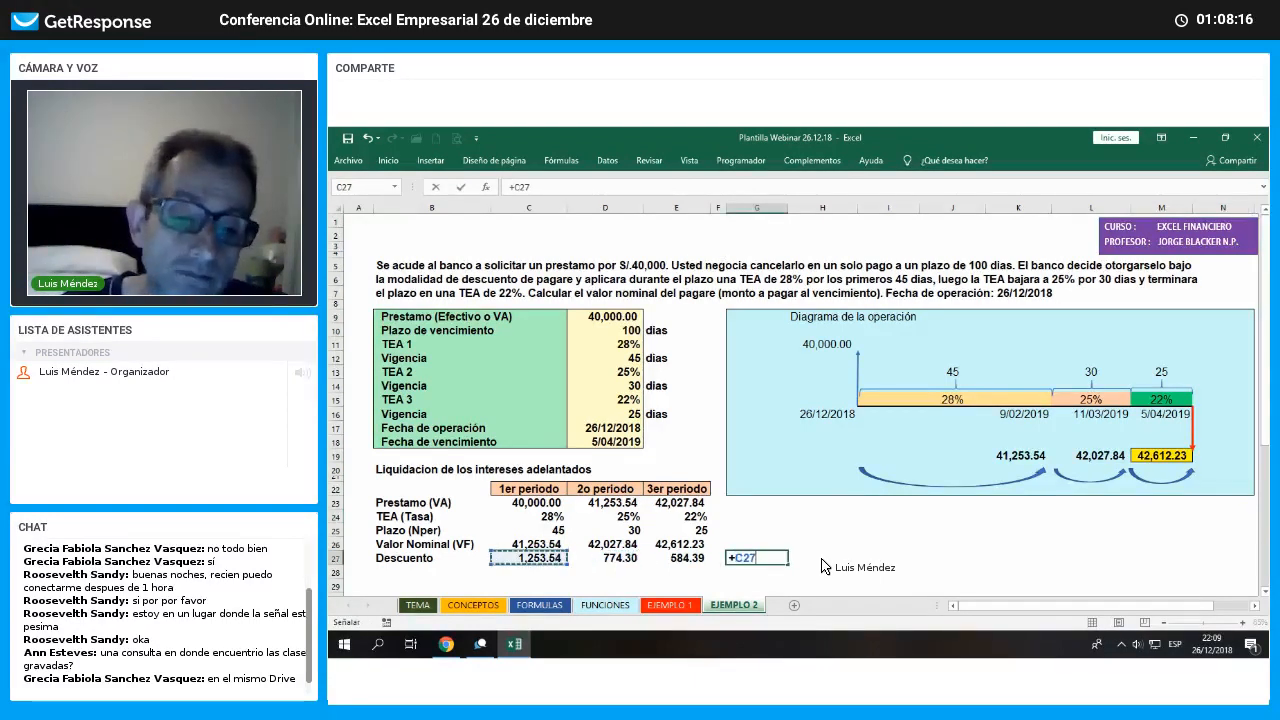
pyautogui.write('+')
pyautogui.press('Left')
pyautogui.press('Left')
pyautogui.press('Left')
pyautogui.write('+')
pyautogui.press('Left')
pyautogui.press('Left')
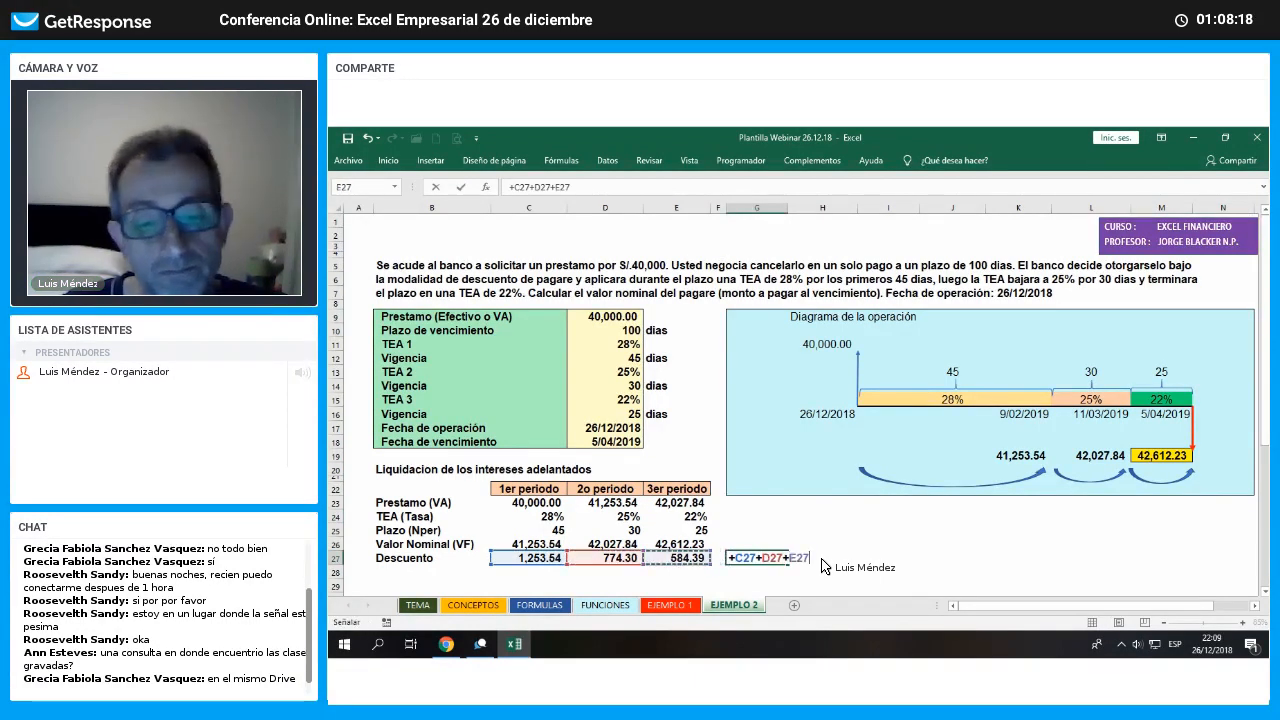
pyautogui.press('Return')
# Apply all borders to the settlement values in C23:E27 and to the total discount in G27
pyautogui.moveTo(553, 505); pyautogui.dragTo(677, 558)
pyautogui.click(388, 160)
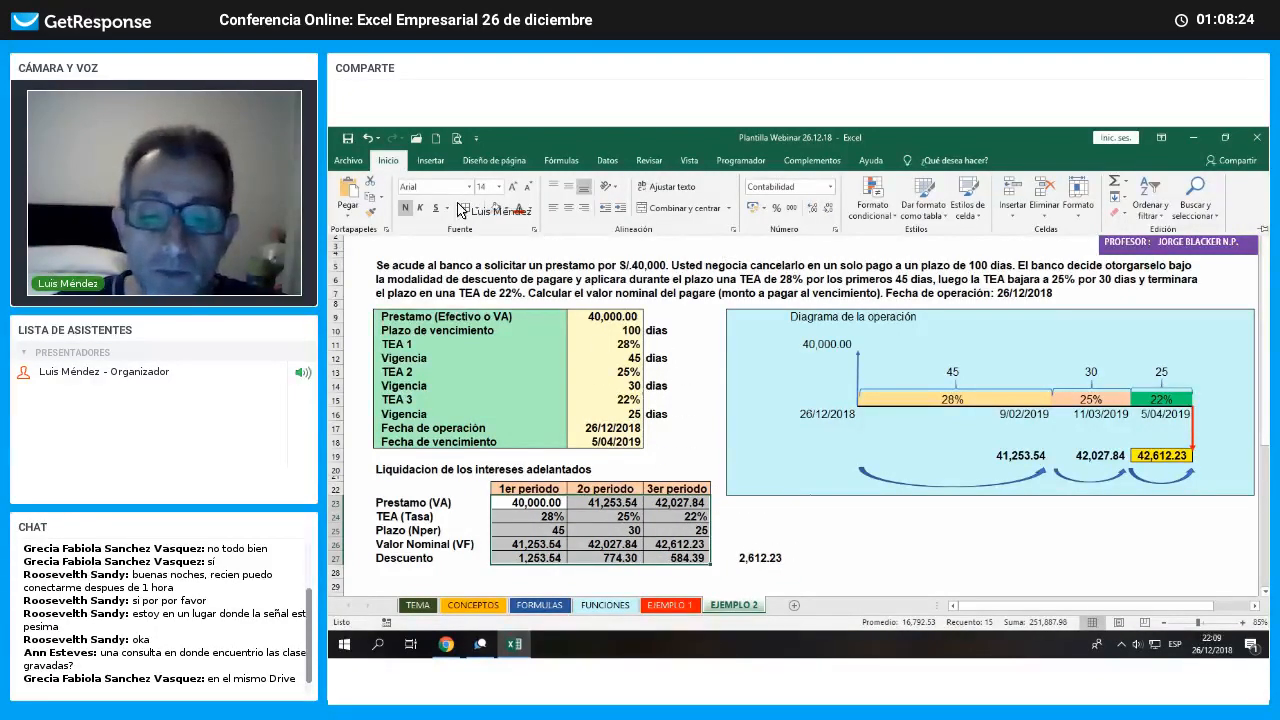
pyautogui.click(762, 558)
pyautogui.click(392, 161)
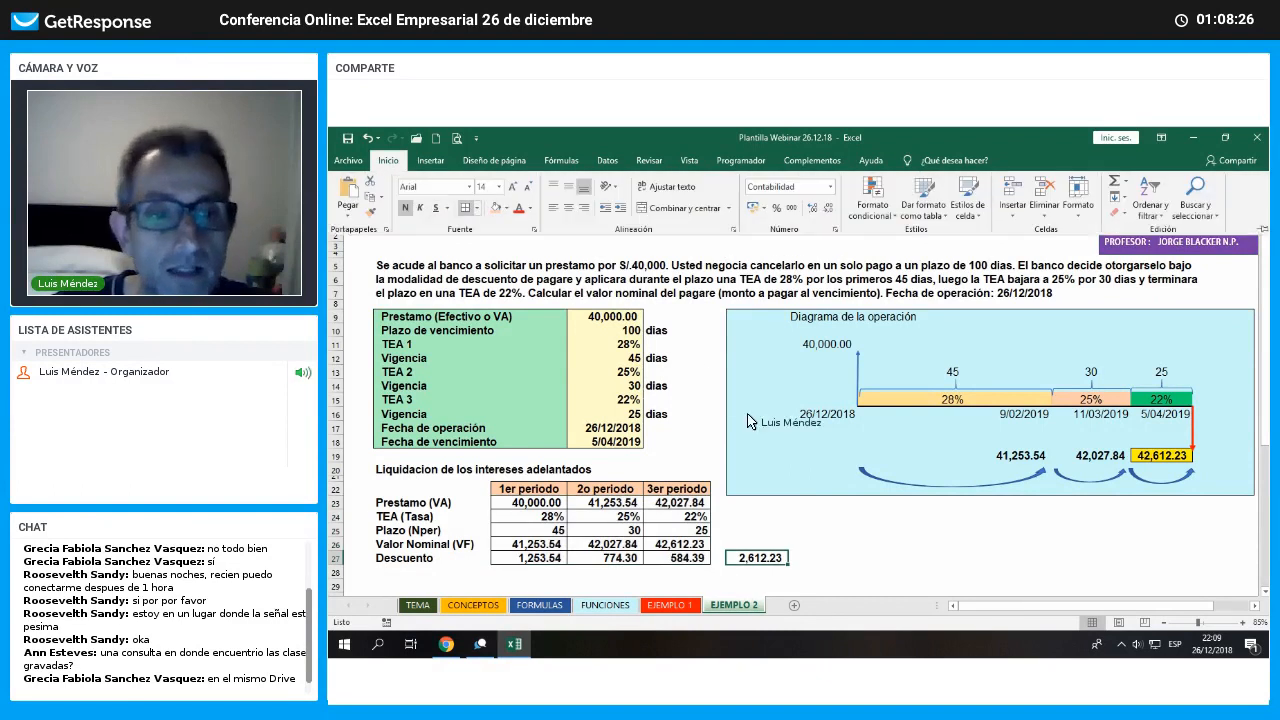
pyautogui.click(924, 542)
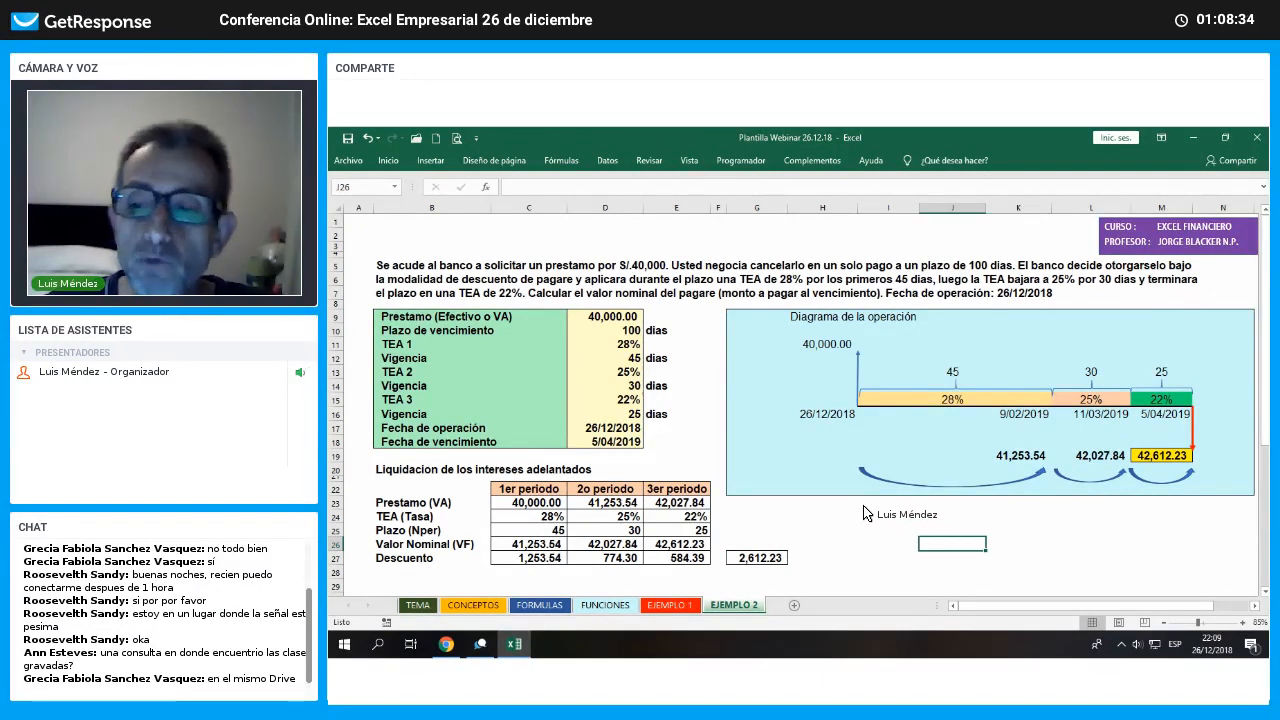
# Make the loan amount in the diagram, H11, bold
pyautogui.click(822, 344)
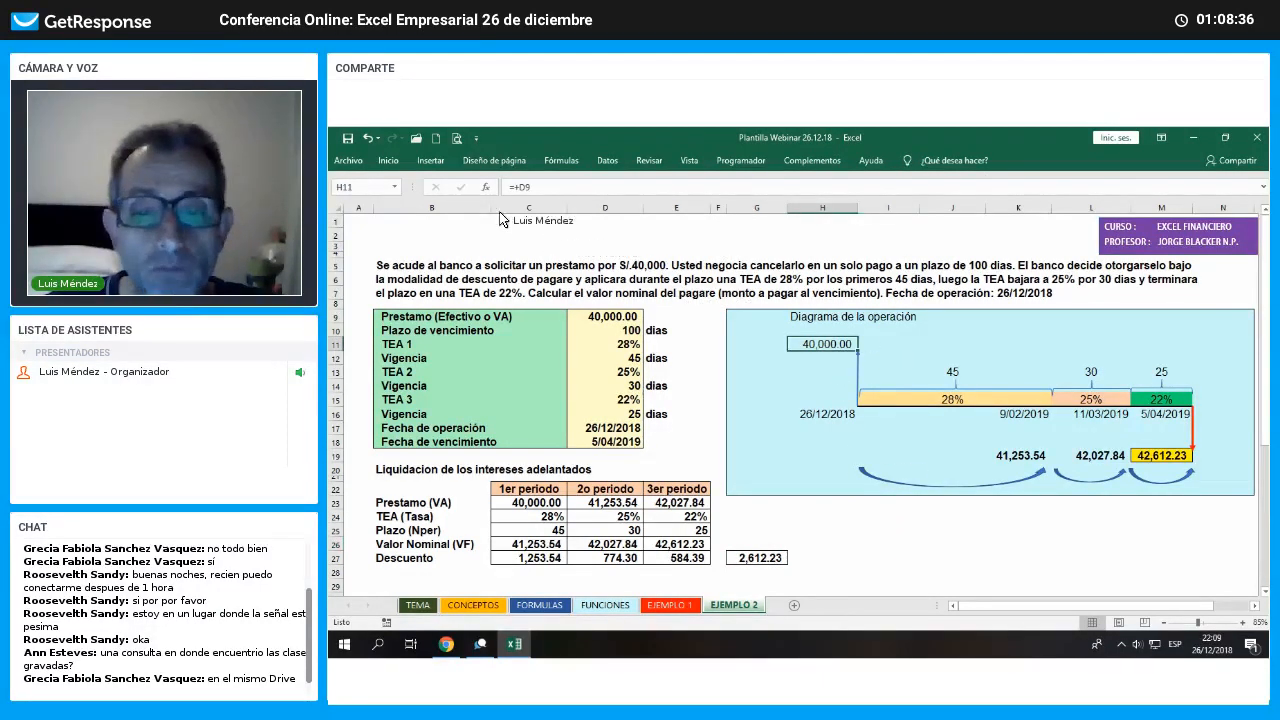
pyautogui.click(388, 160)
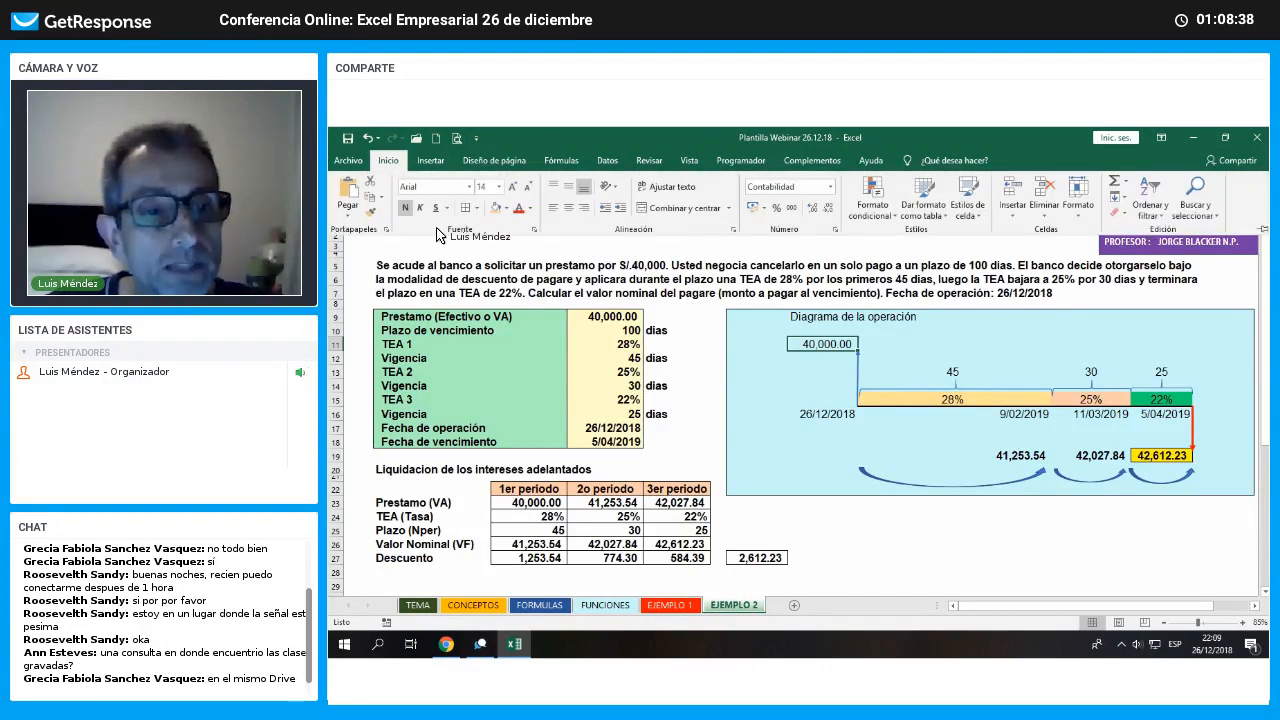
pyautogui.click(405, 208)
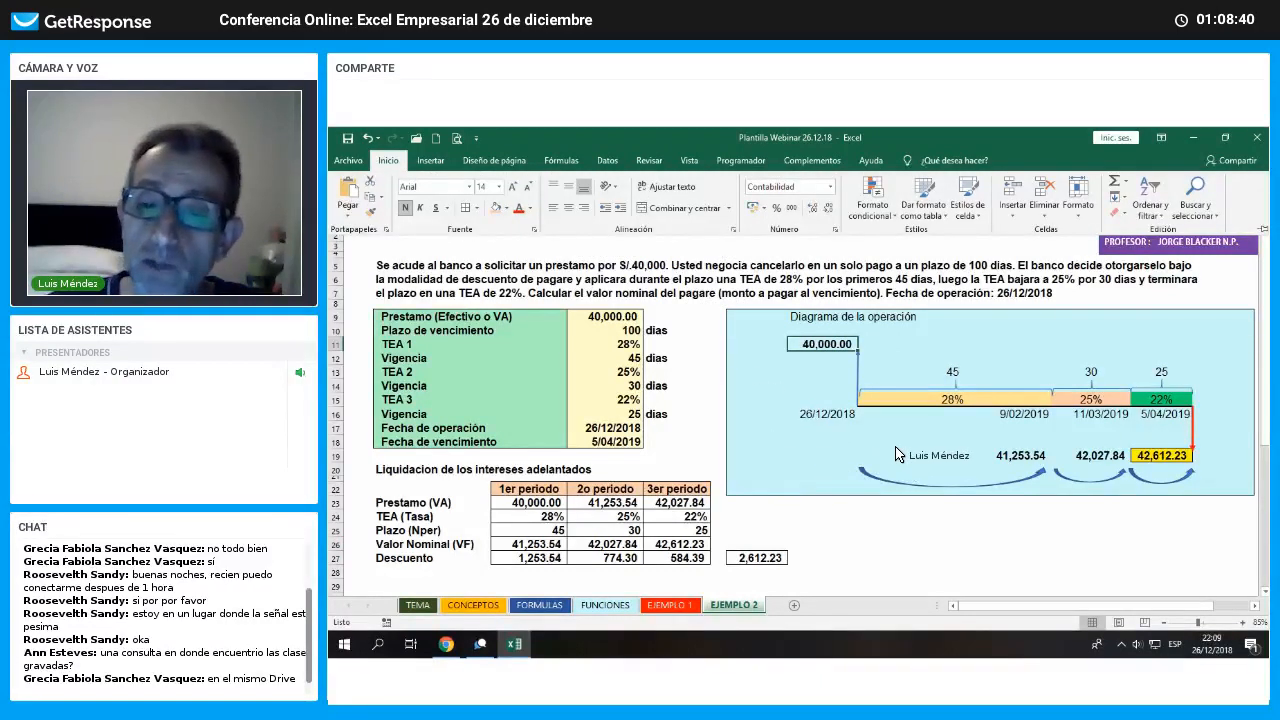
pyautogui.click(896, 446)
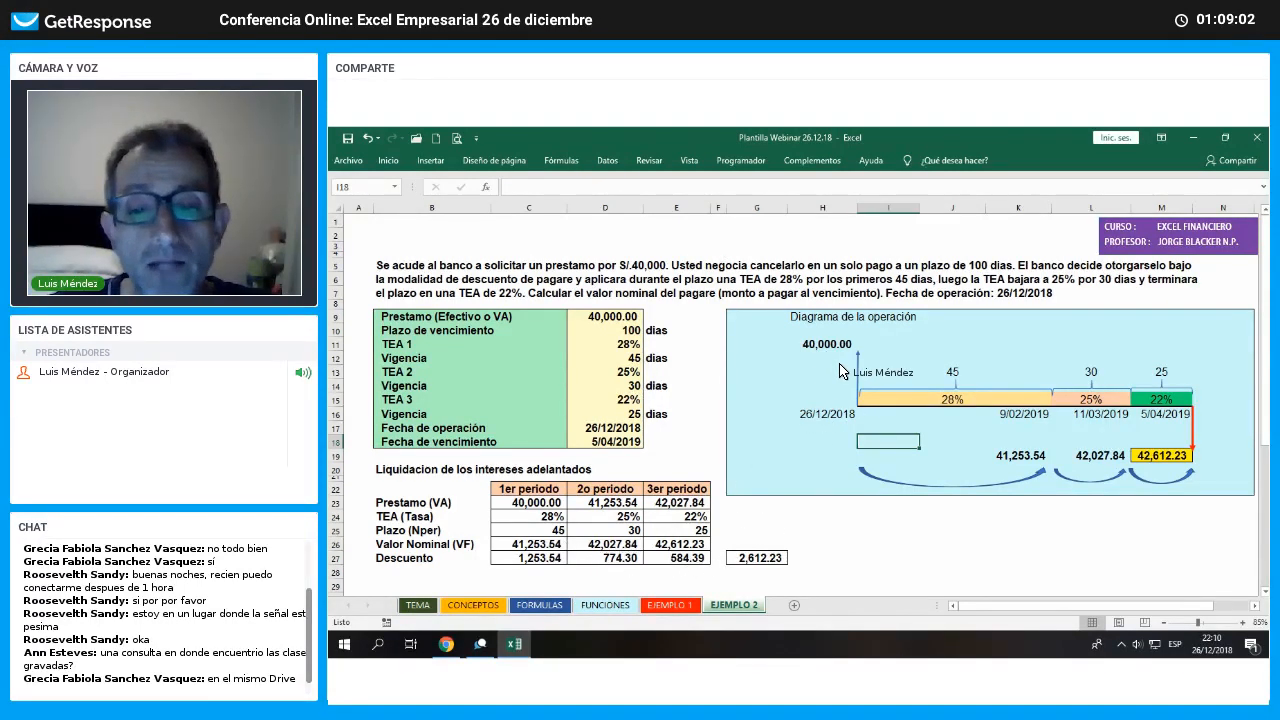
# Review the diagram's loan amount, rates, days and nominal values period by period
pyautogui.click(824, 344)
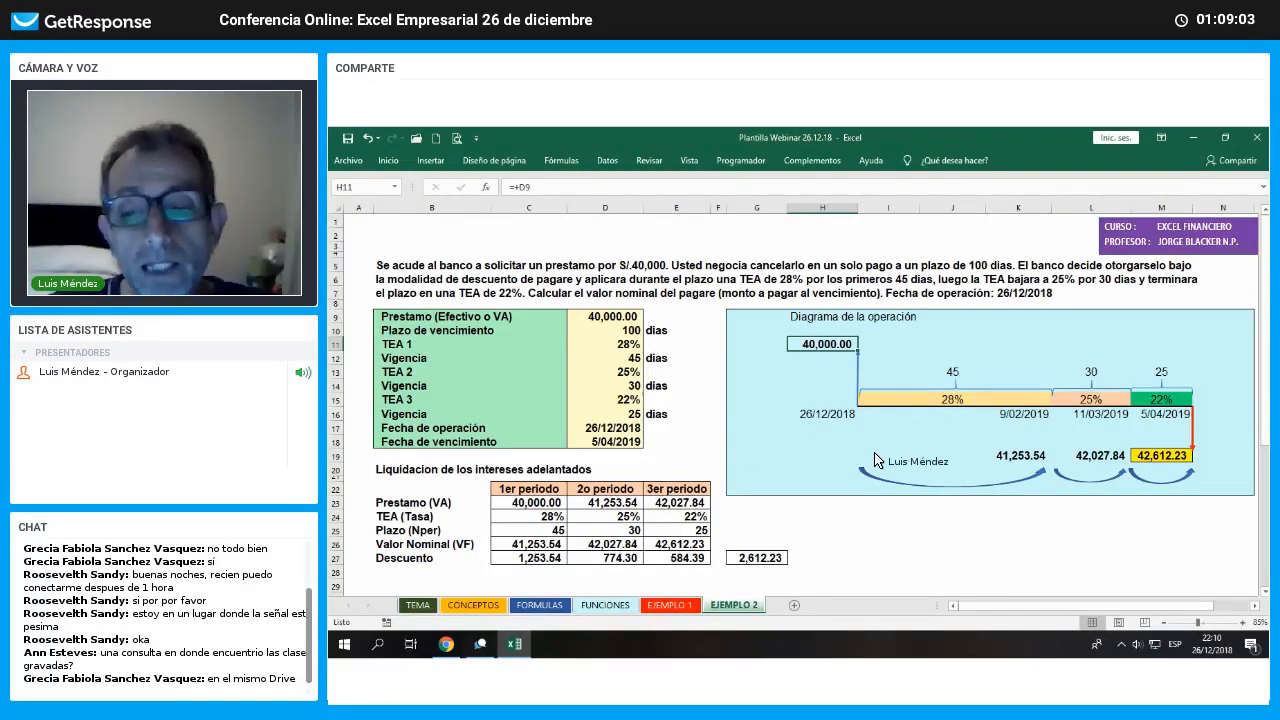
pyautogui.click(970, 403)
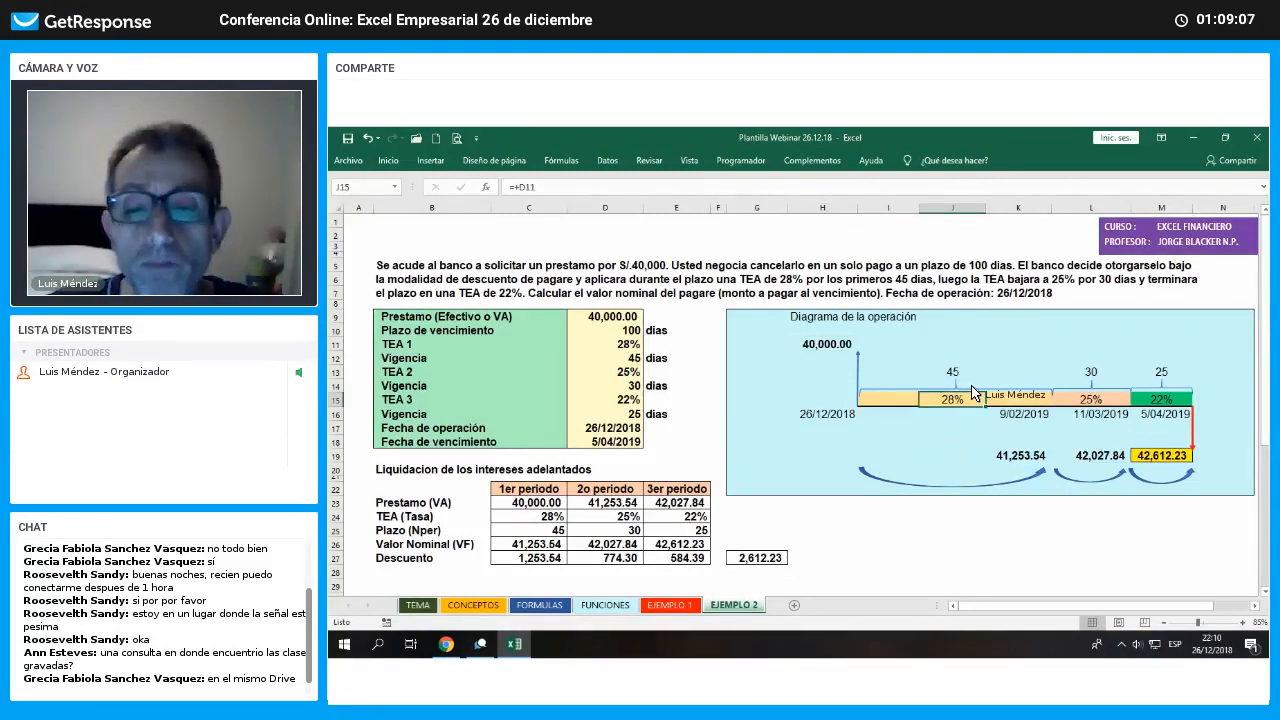
pyautogui.click(1026, 398)
pyautogui.click(1030, 462)
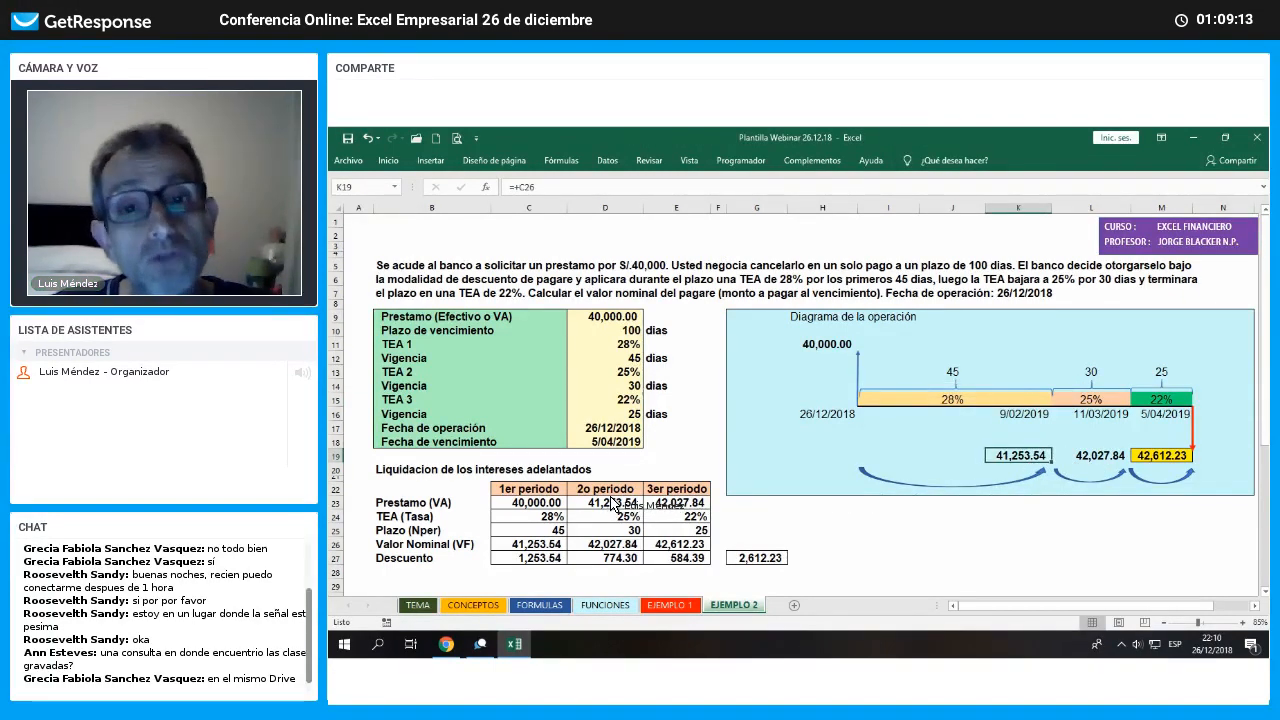
pyautogui.click(1096, 412)
pyautogui.click(1097, 376)
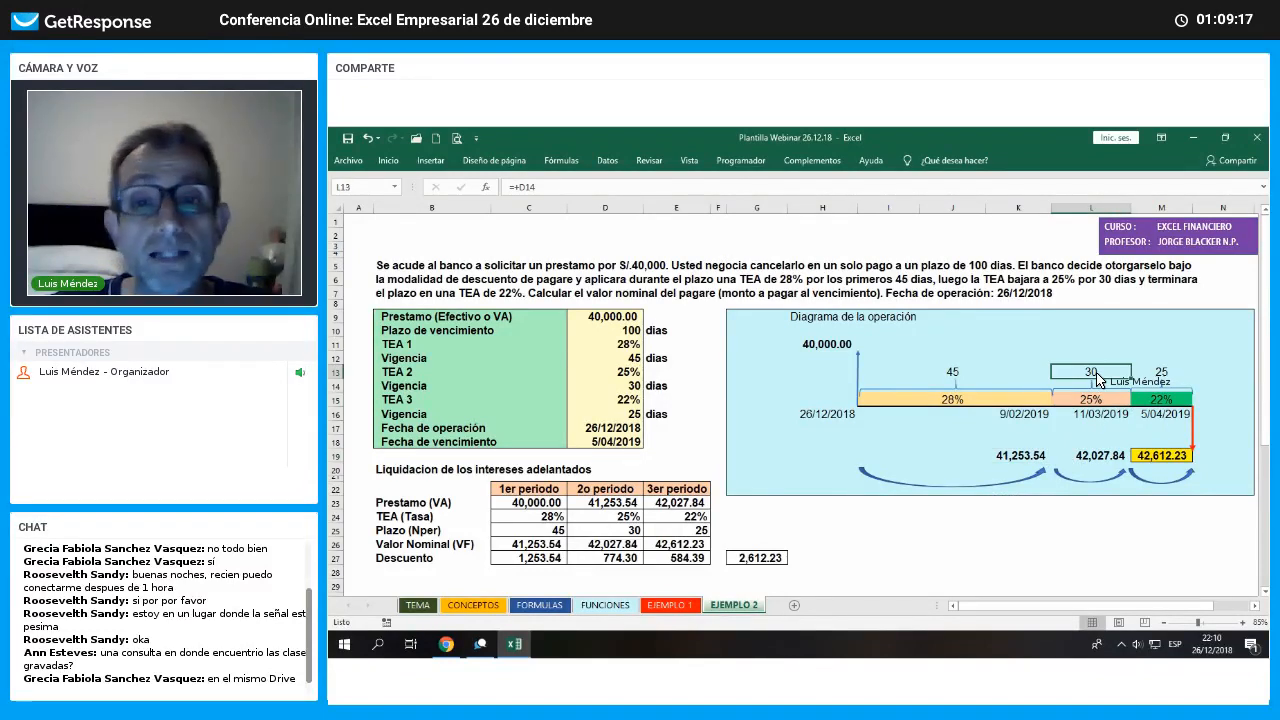
pyautogui.click(1106, 460)
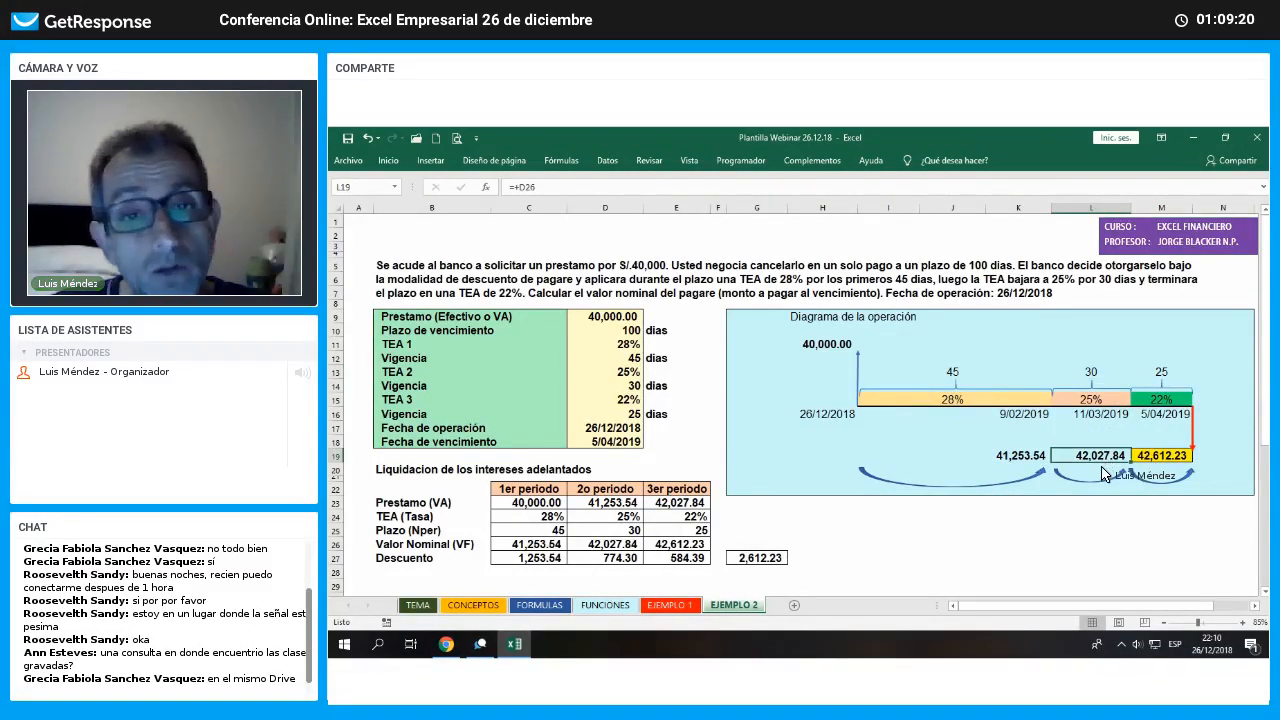
pyautogui.click(1152, 402)
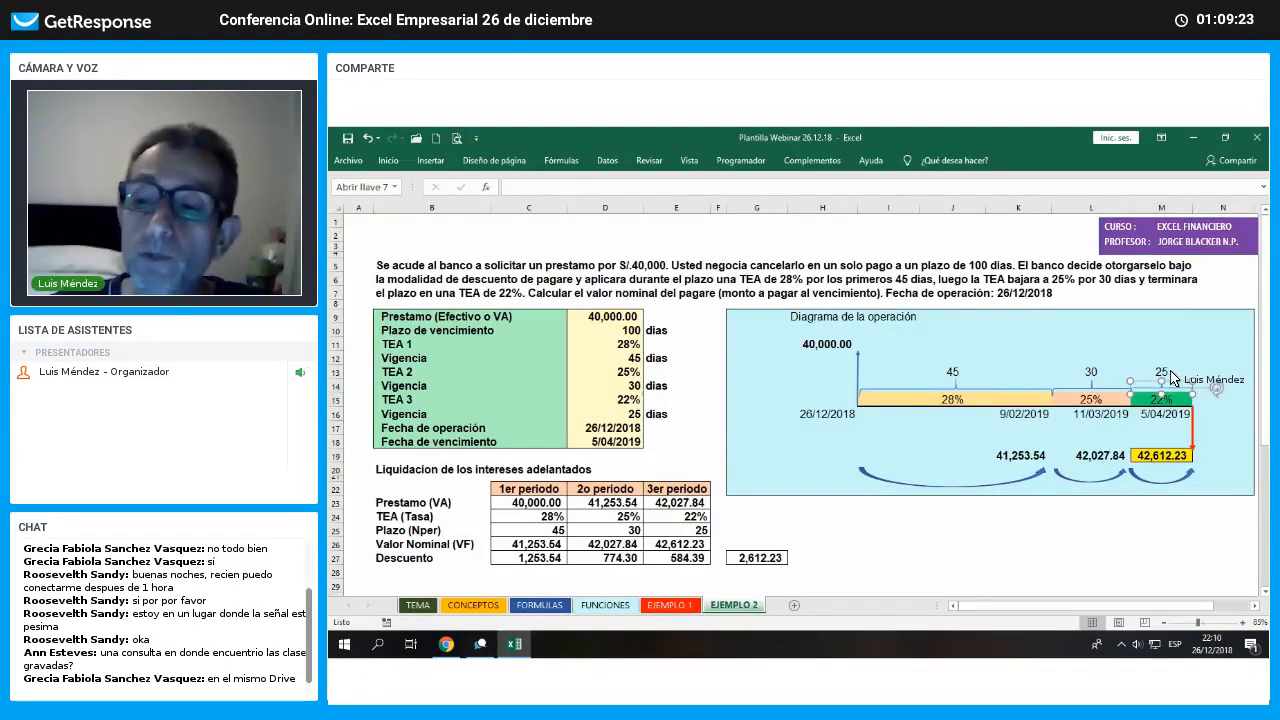
pyautogui.click(1174, 374)
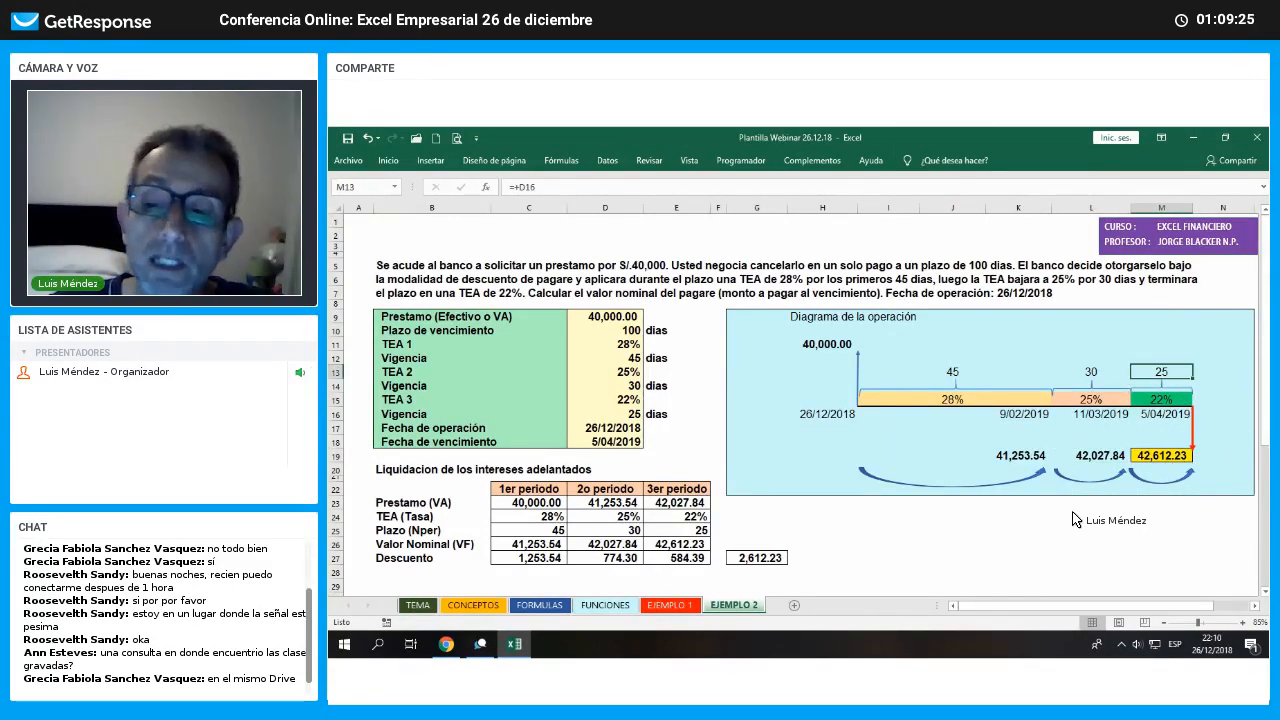
# Fill the third period's nominal value cell, E26, with yellow
pyautogui.click(699, 547)
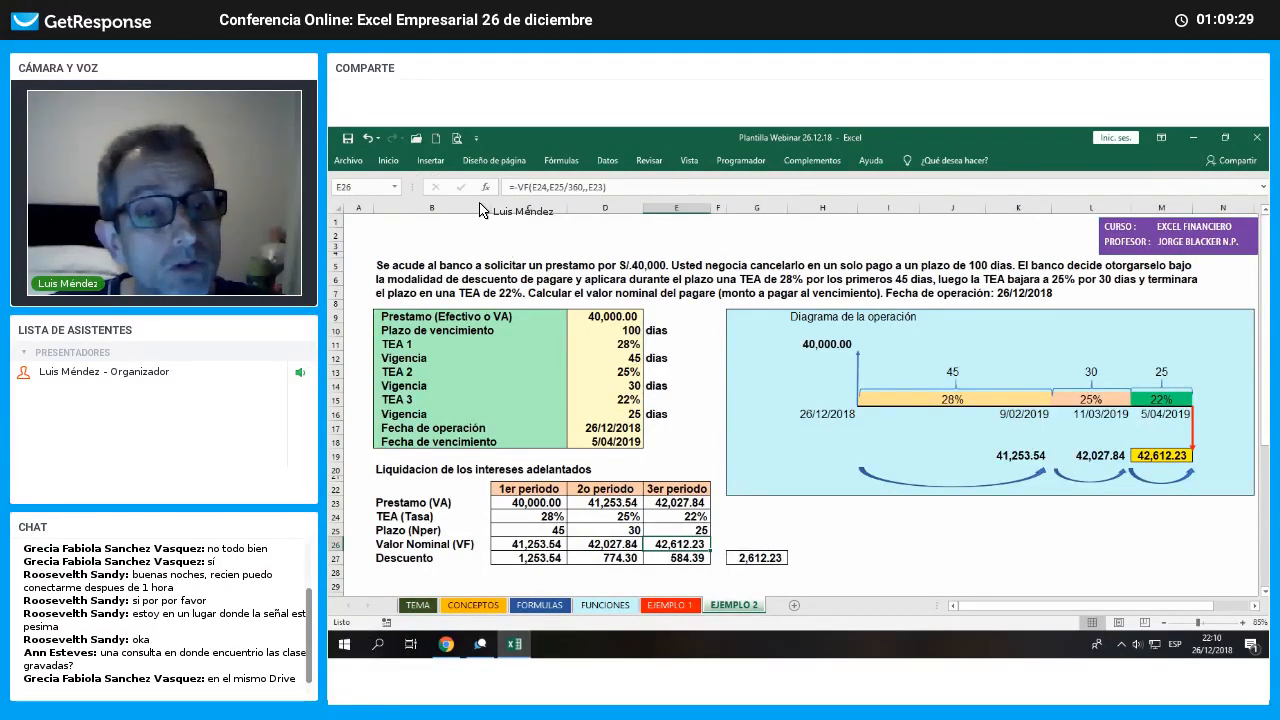
pyautogui.click(388, 160)
pyautogui.click(506, 208)
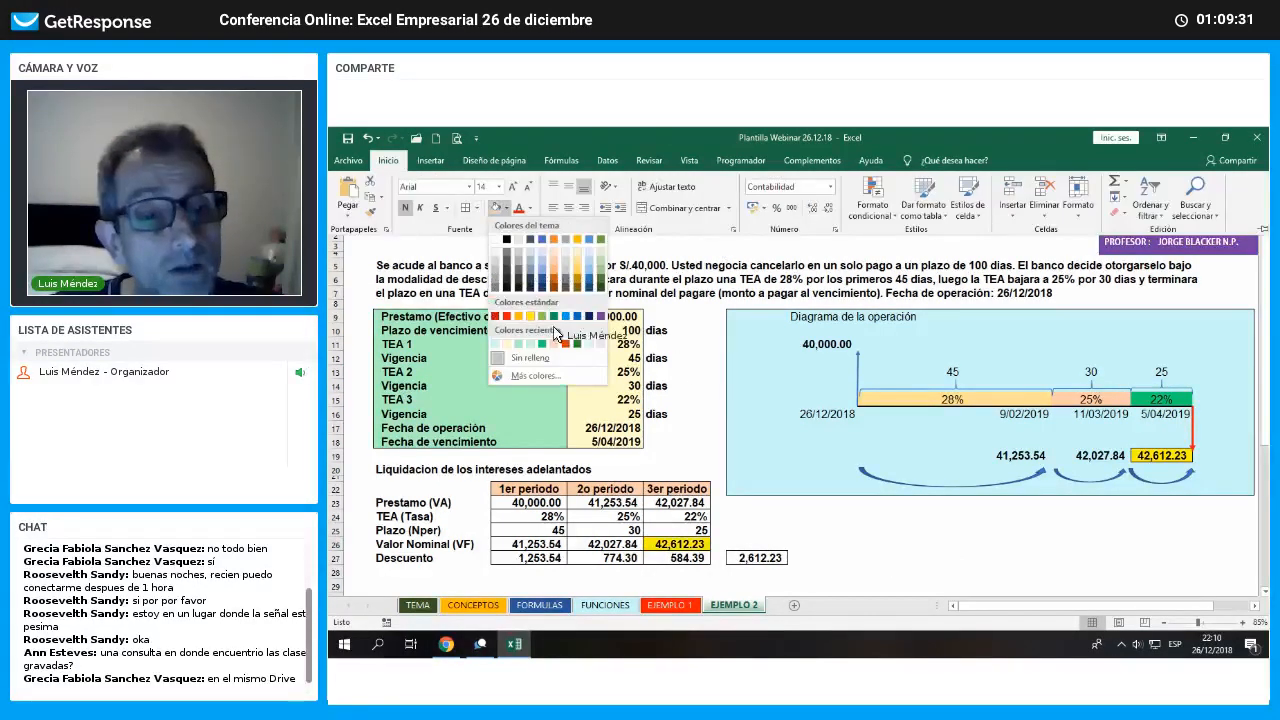
pyautogui.click(555, 332)
# Fill the total discount cell, G27, with yellow
pyautogui.click(950, 557)
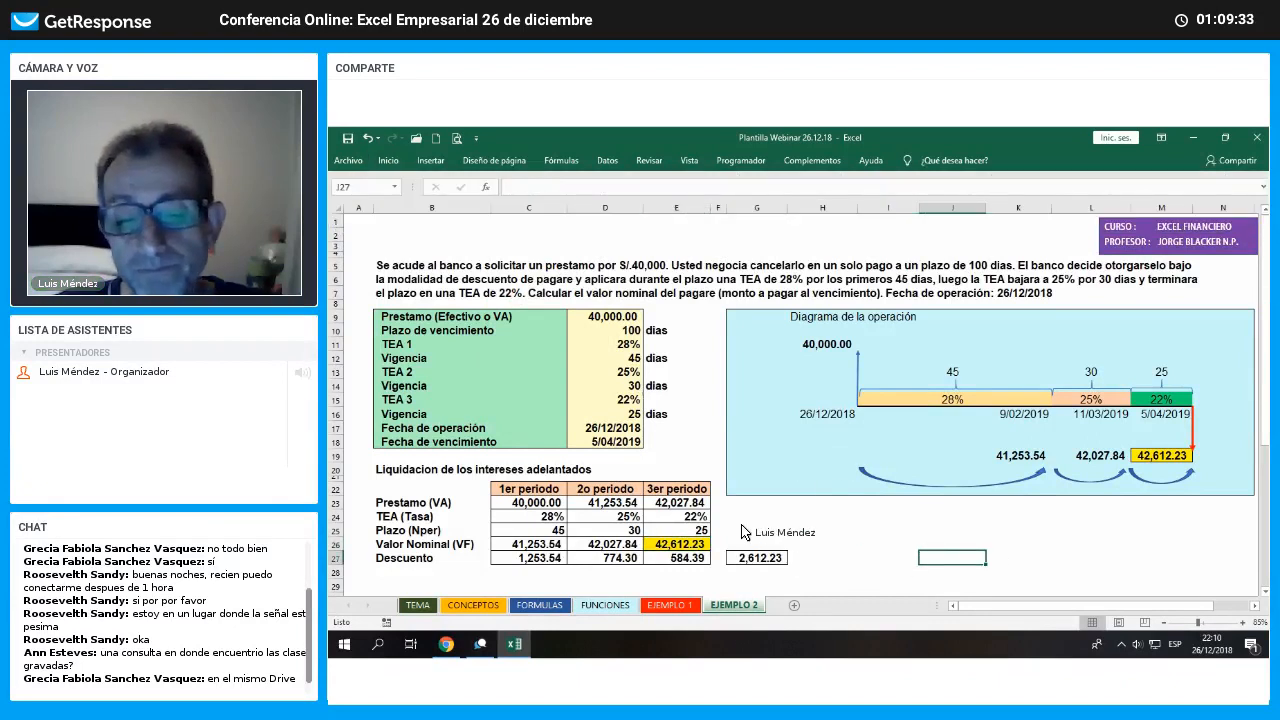
pyautogui.press('Left')
pyautogui.press('Left')
pyautogui.press('Left')
pyautogui.click(388, 160)
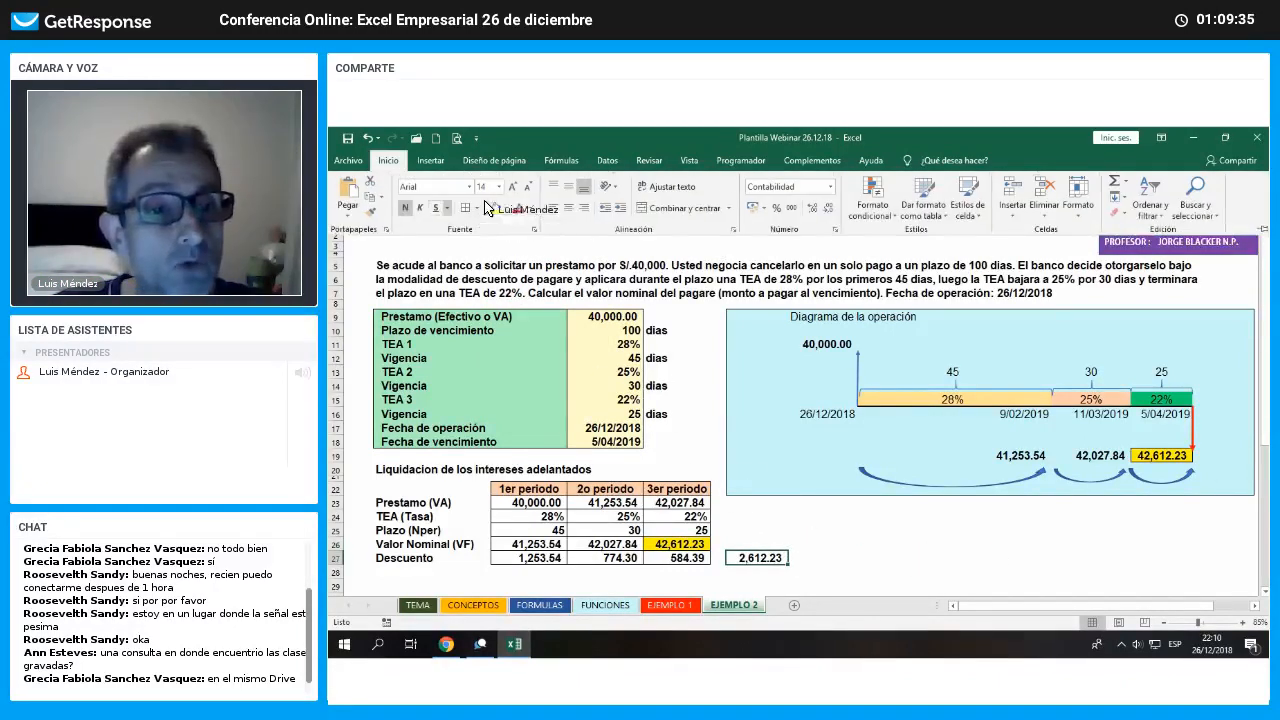
pyautogui.click(494, 208)
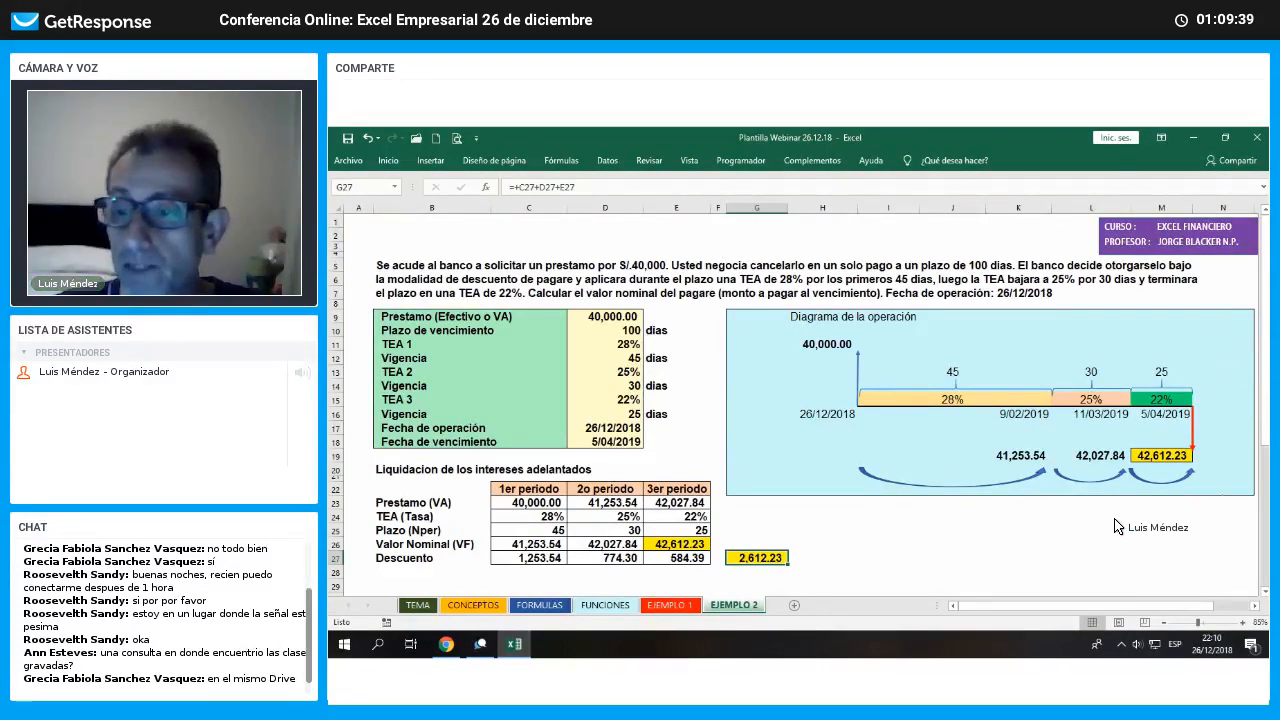
pyautogui.click(1120, 558)
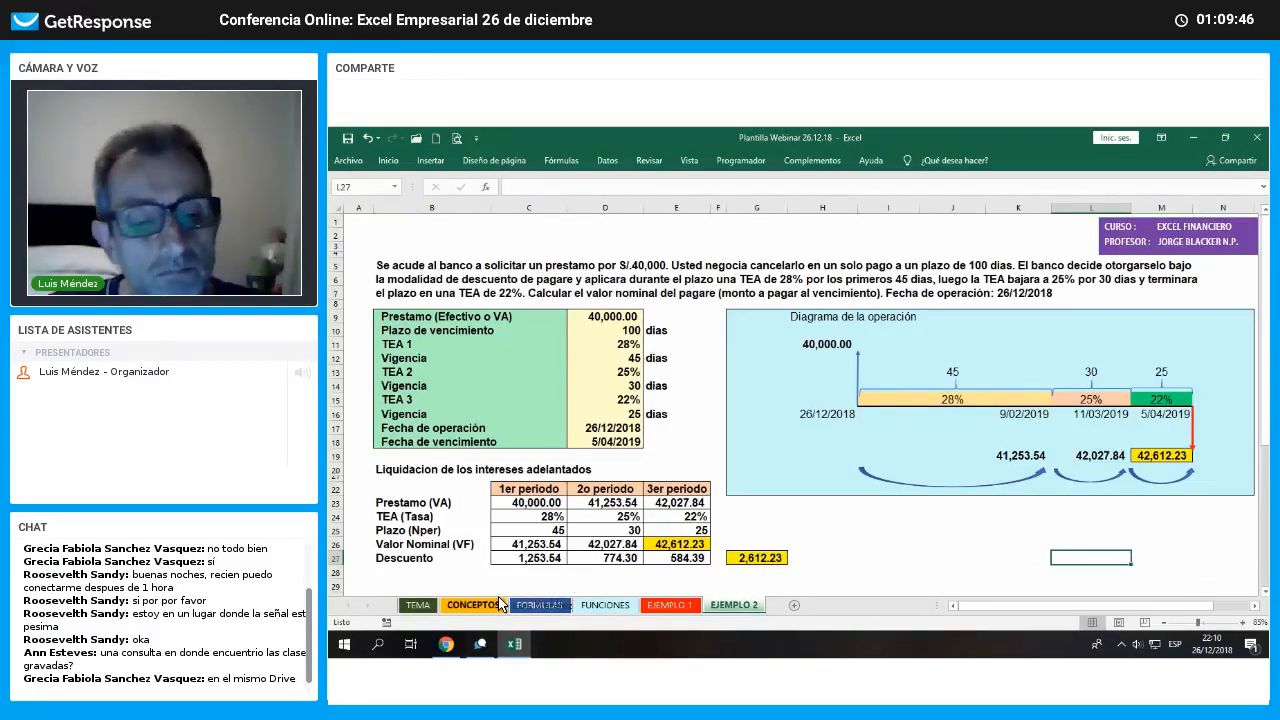
# Show the TEMA title sheet and review the effective-rate VF function on the FUNCIONES sheet
pyautogui.click(412, 484)
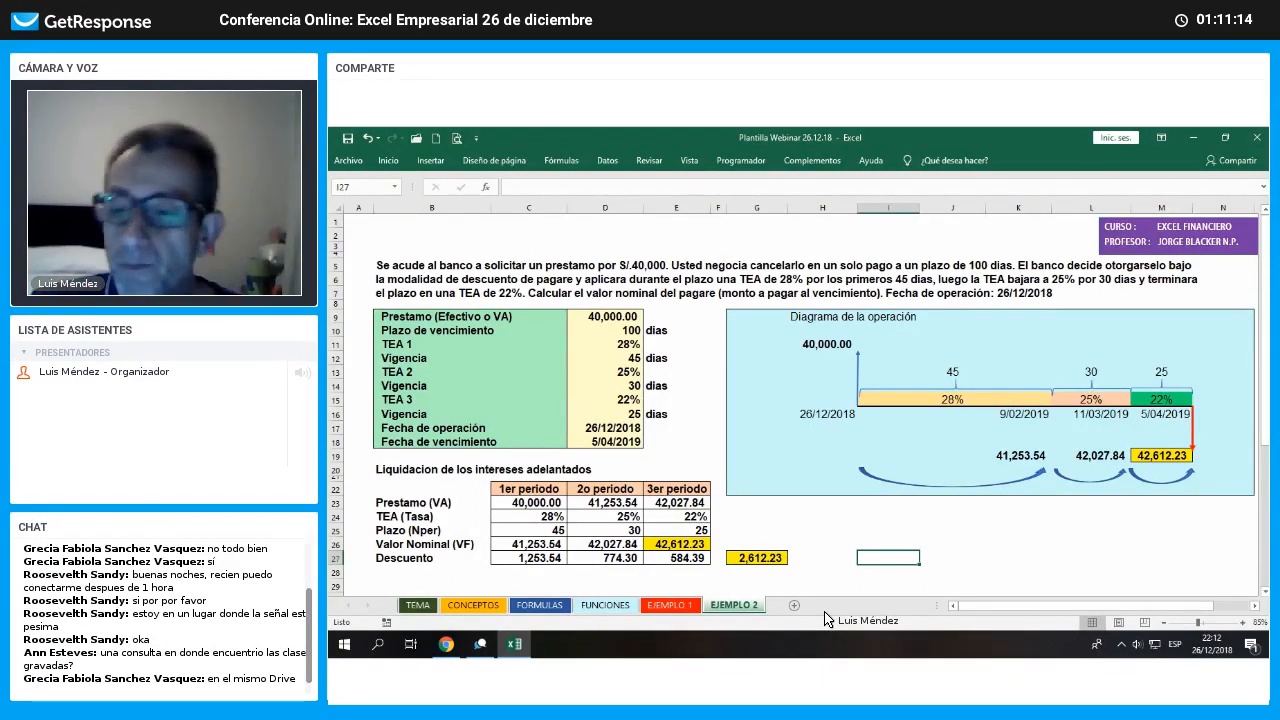
pyautogui.click(418, 605)
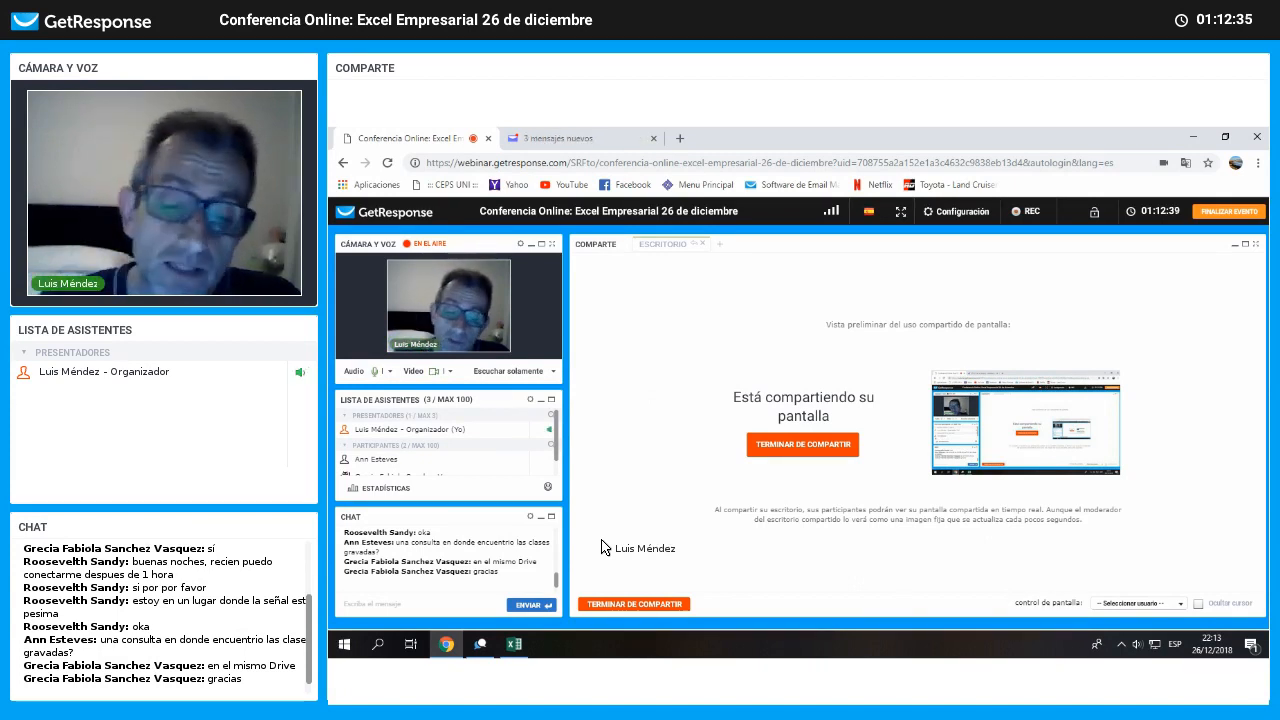
pyautogui.click(513, 644)
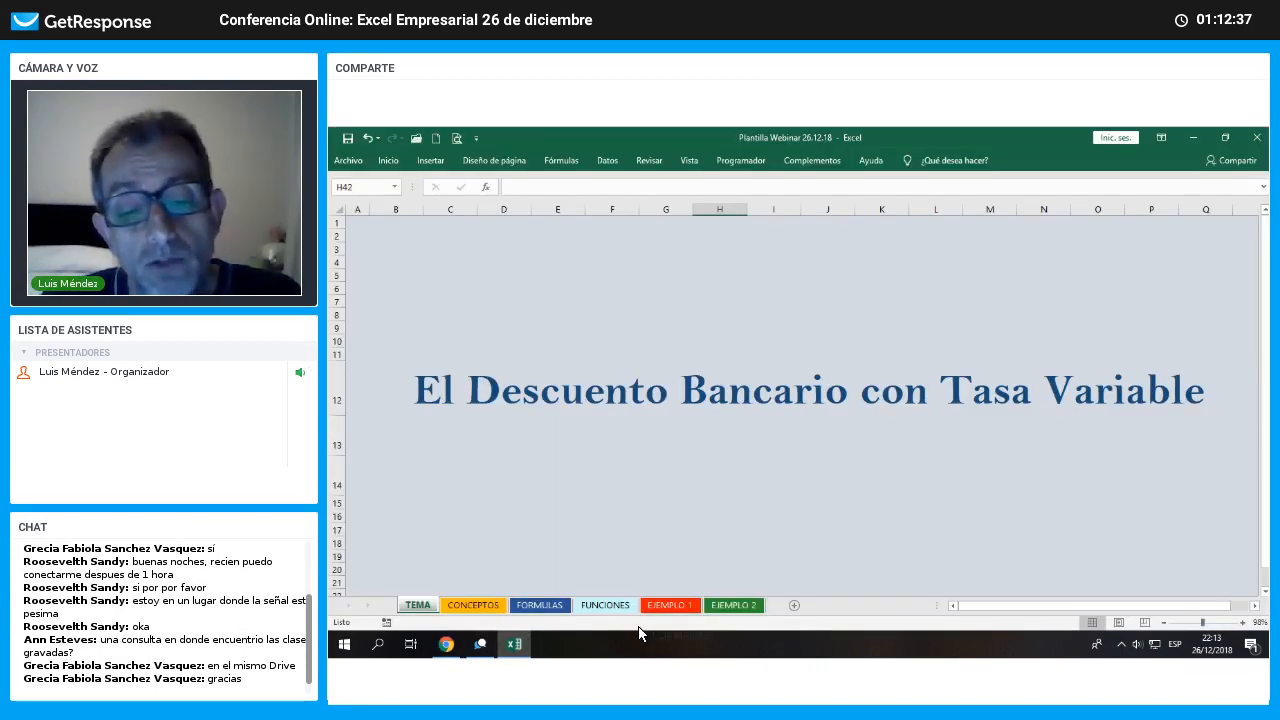
pyautogui.click(605, 605)
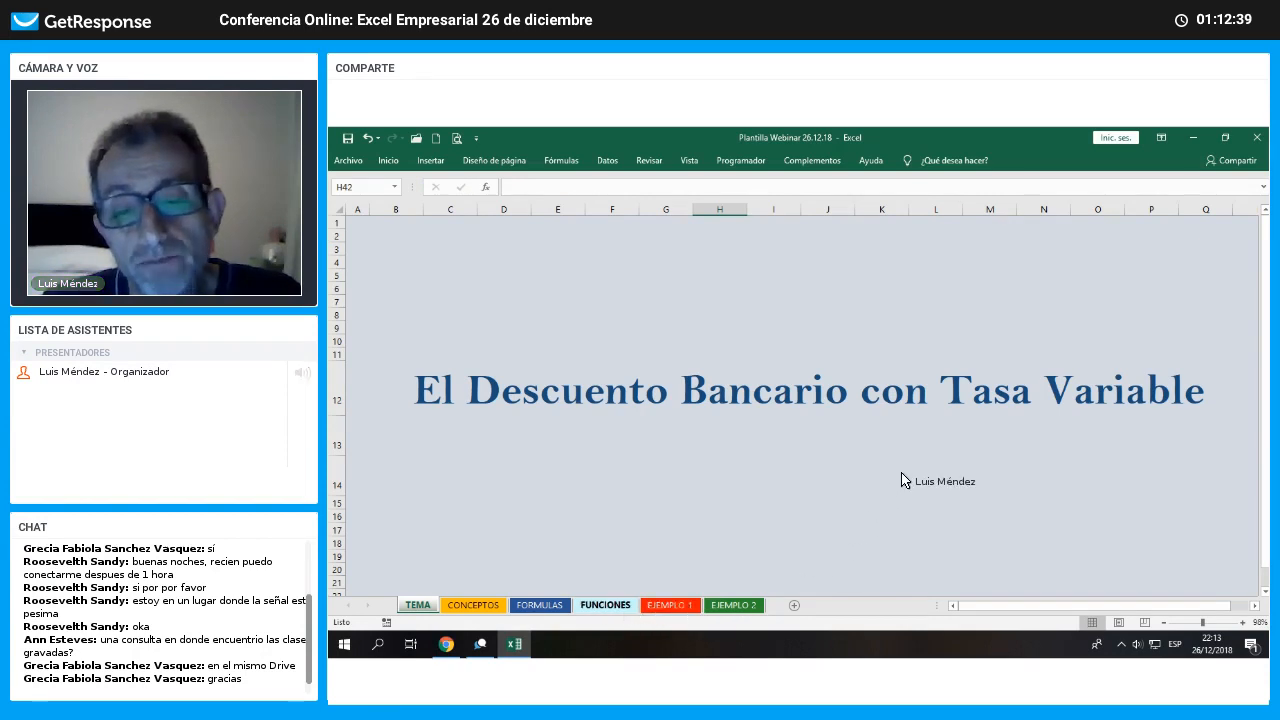
pyautogui.click(917, 490)
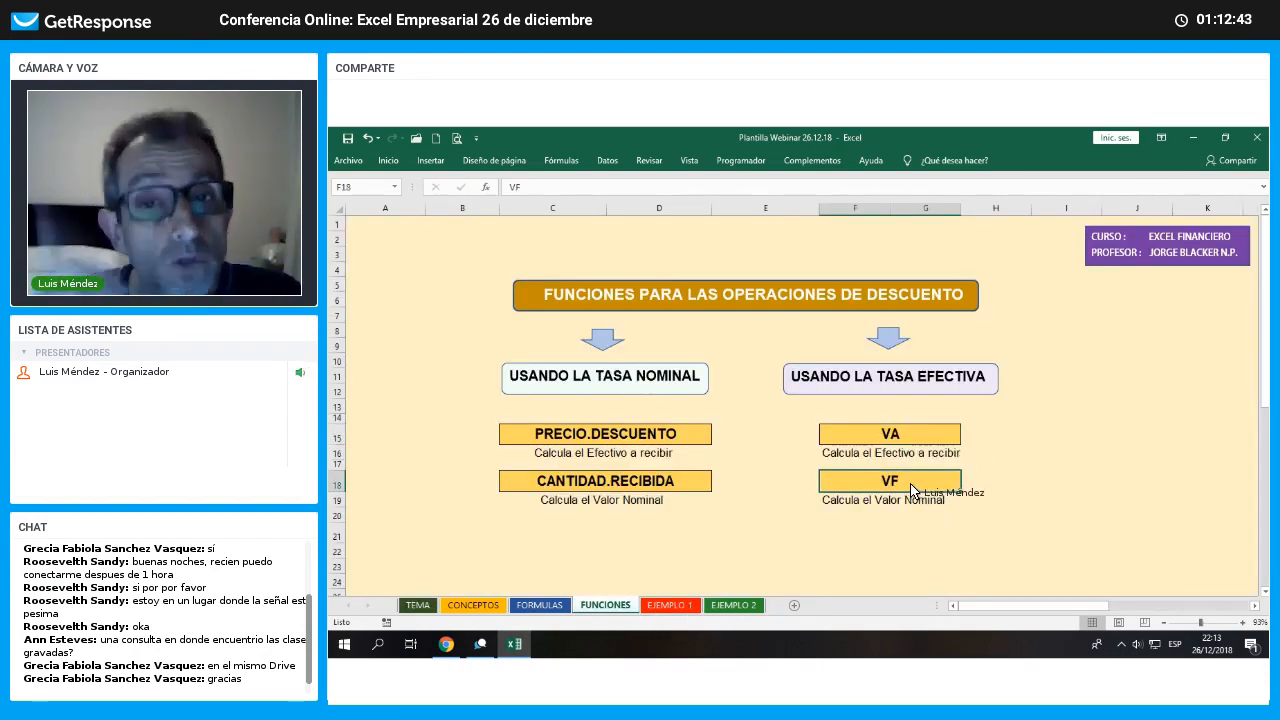
# Review the nominal-rate and effective-rate discount formulas on the FORMULAS sheet and return to the TEMA sheet
pyautogui.click(540, 605)
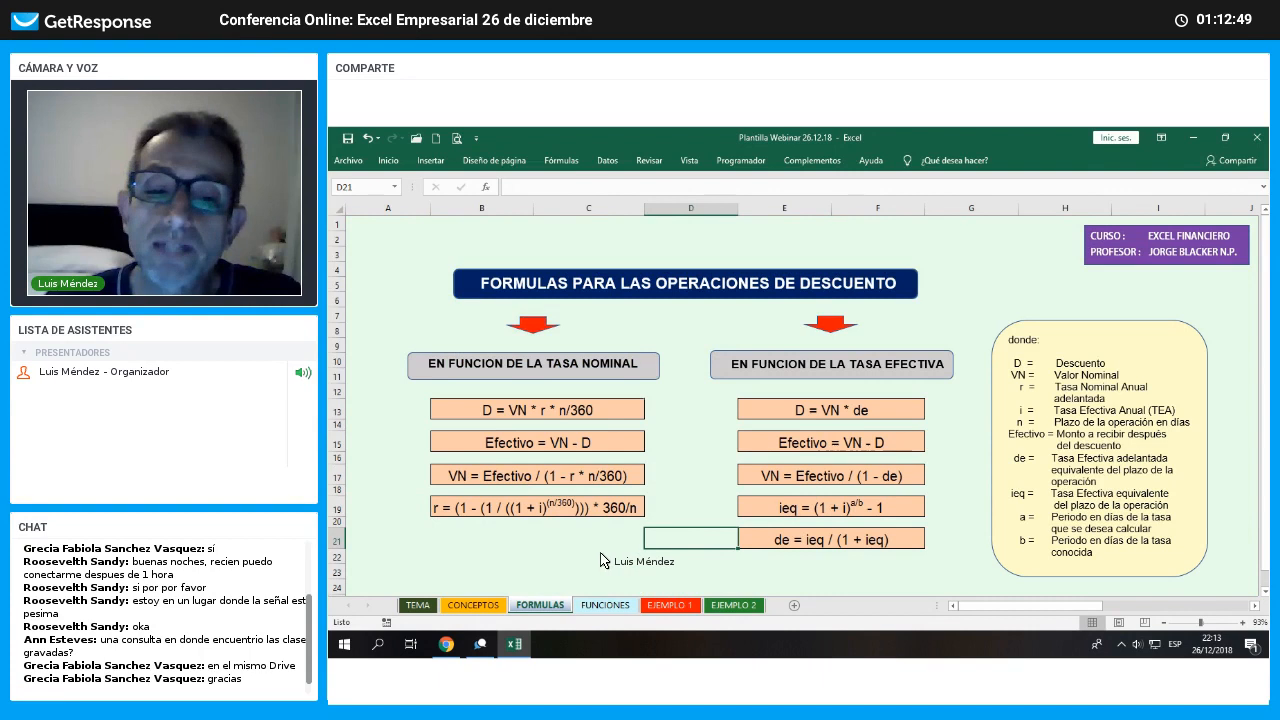
pyautogui.click(600, 559)
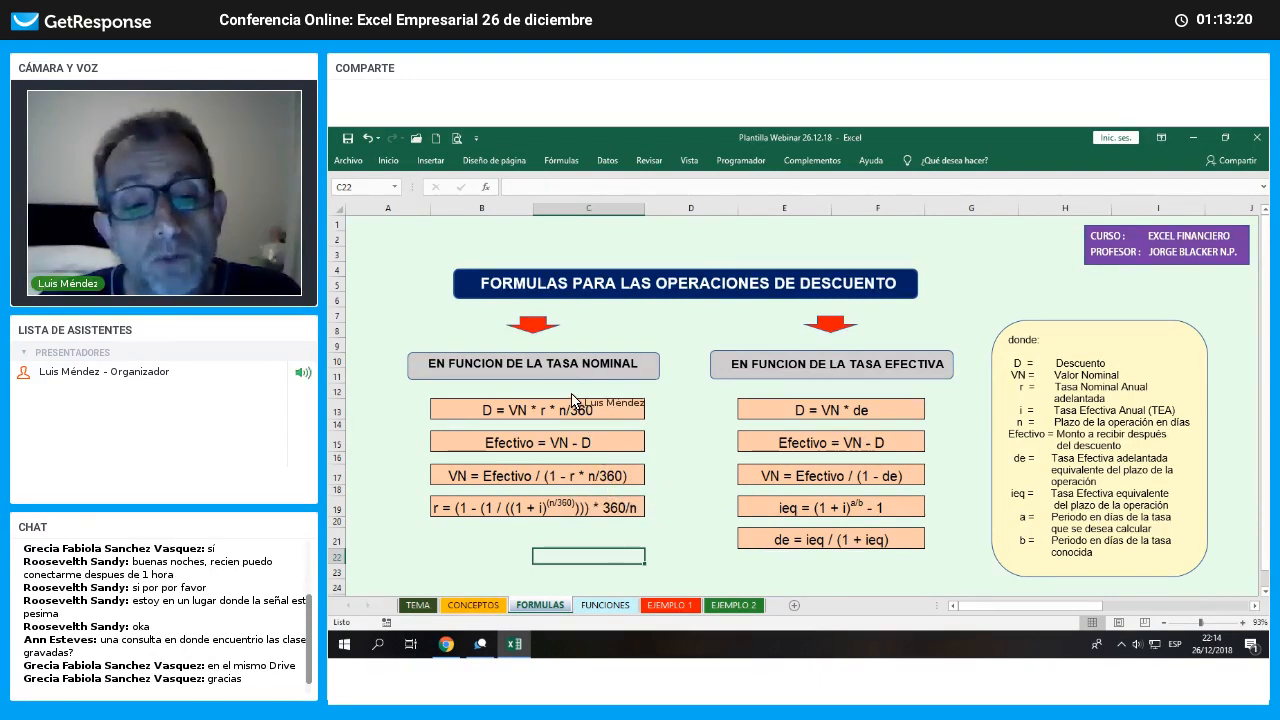
pyautogui.click(420, 509)
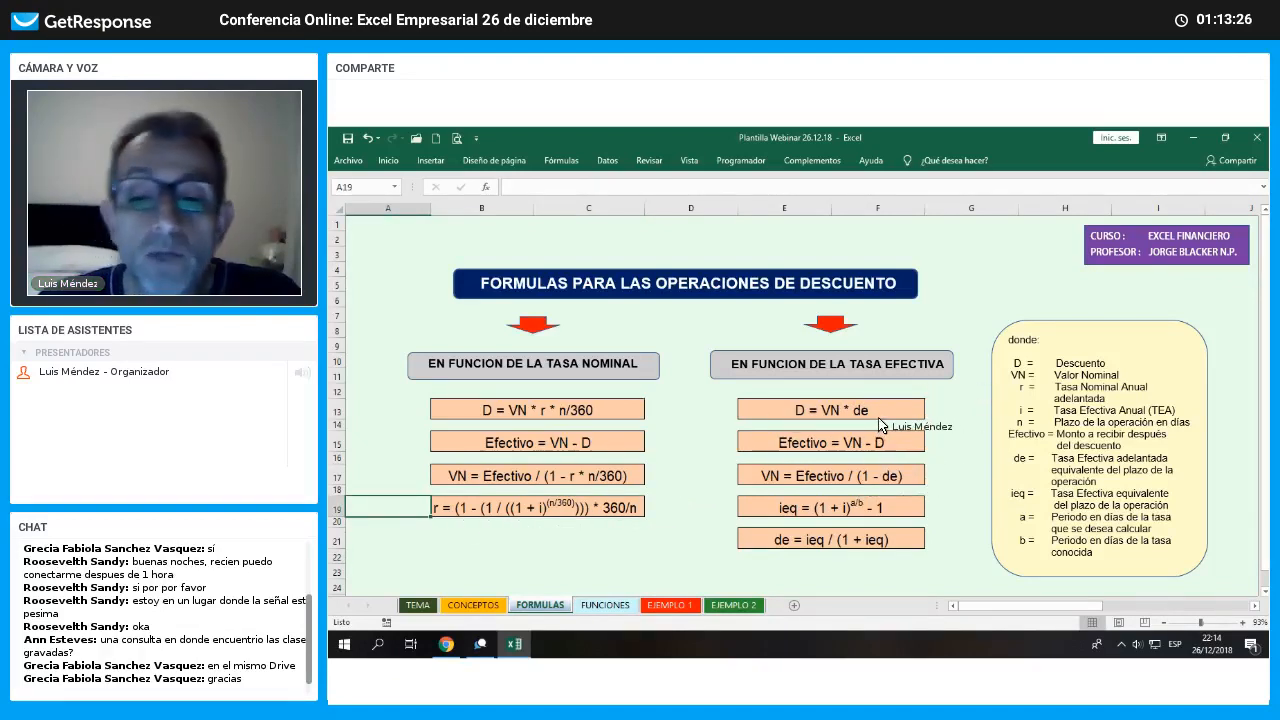
pyautogui.click(424, 604)
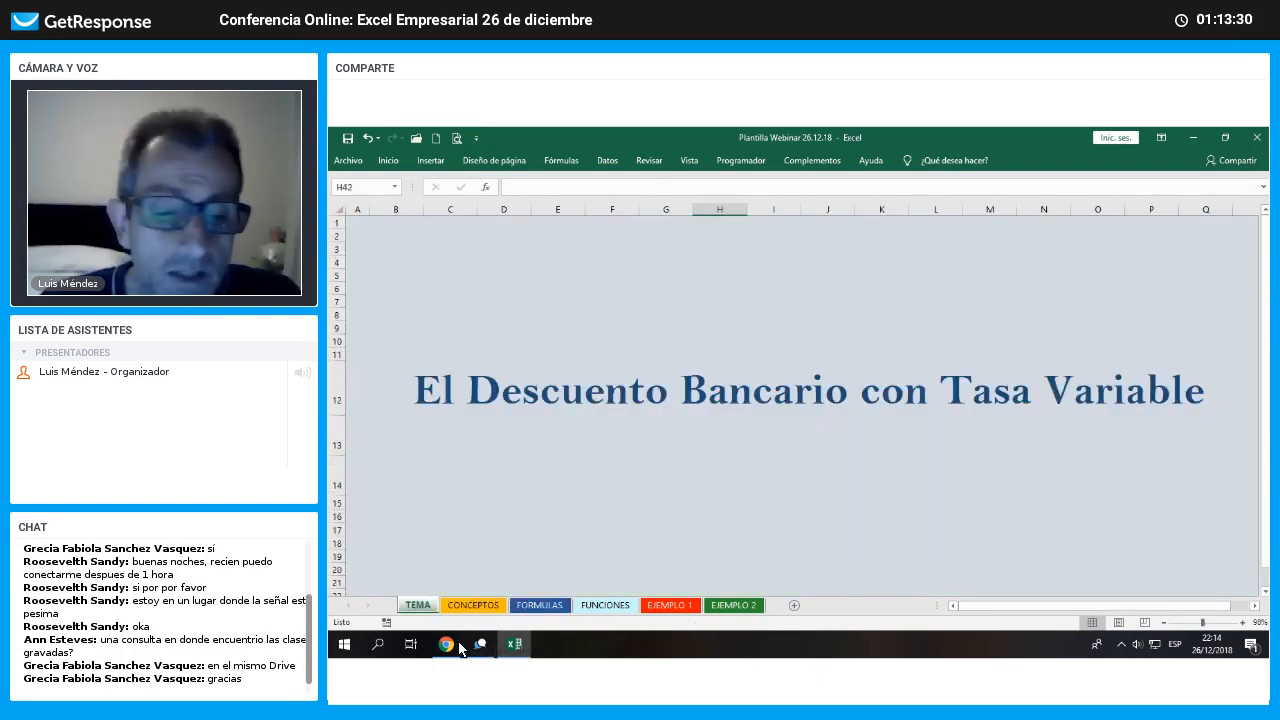
# Switch to the GetResponse webinar in Chrome and send the chat message "Buenas noches y gracias"
pyautogui.click(483, 641)
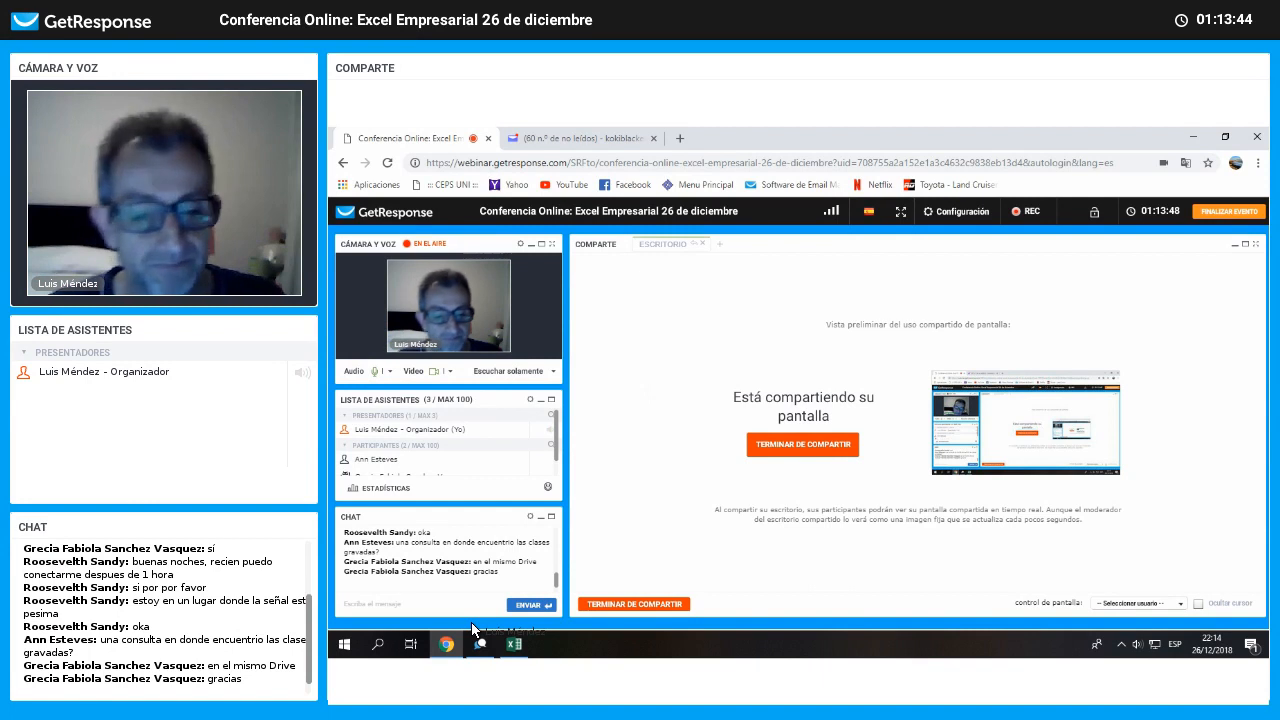
pyautogui.click(432, 607)
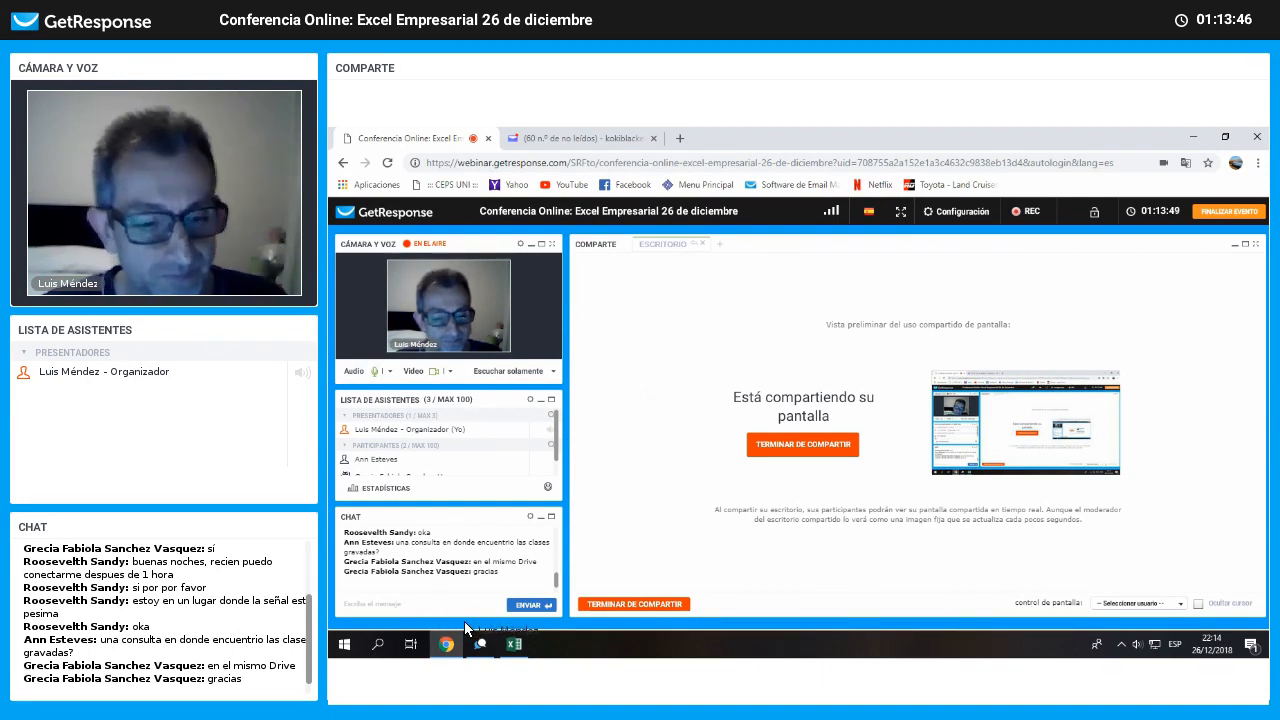
pyautogui.write('Buenas')
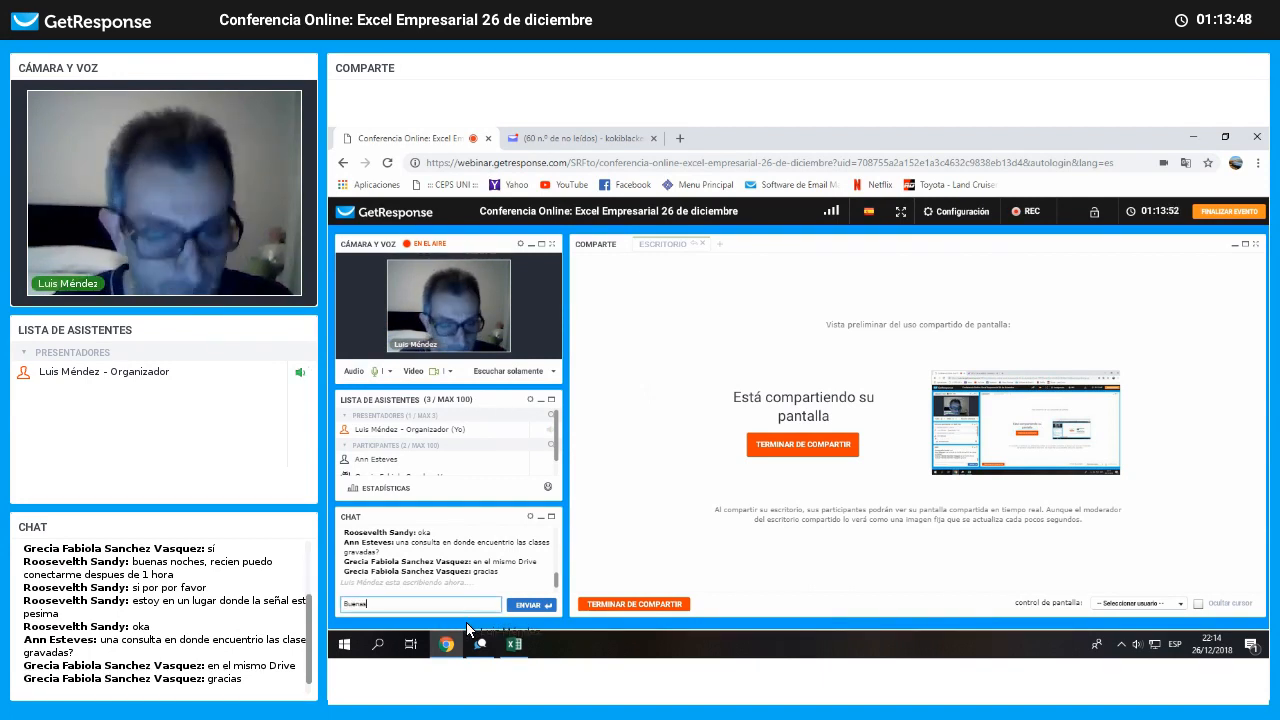
pyautogui.write(' noches')
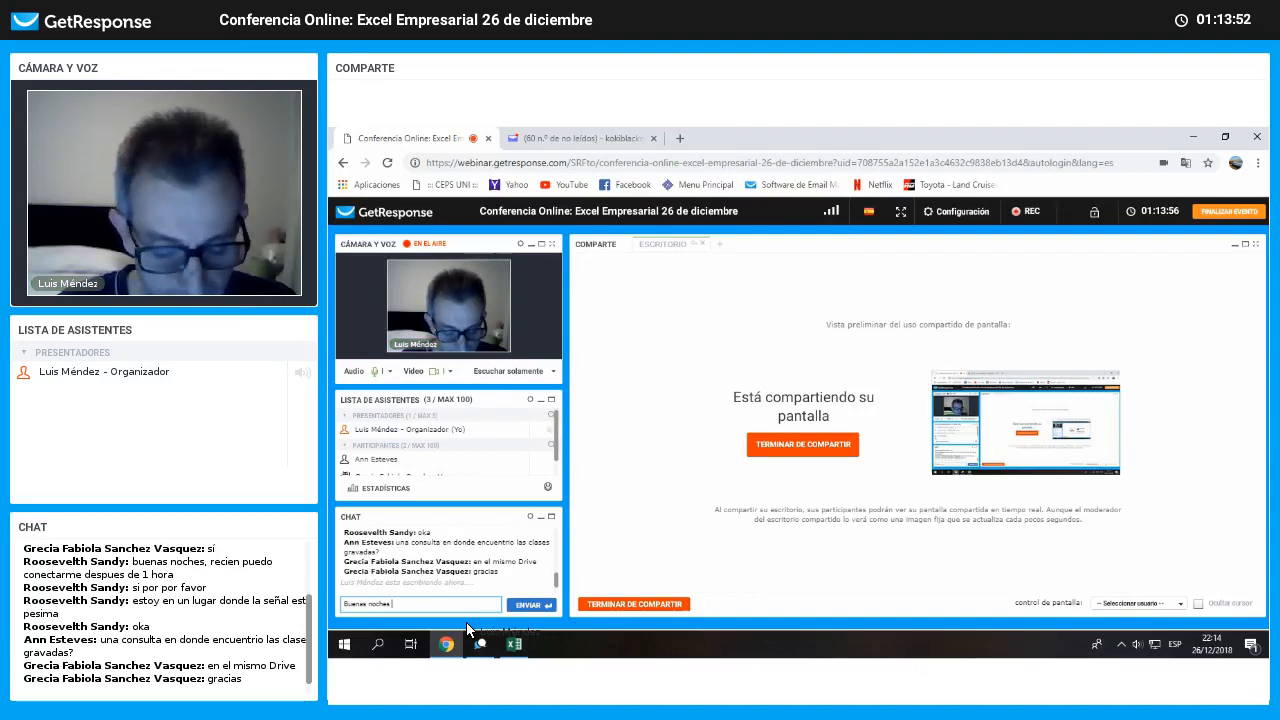
pyautogui.write(' y gracias')
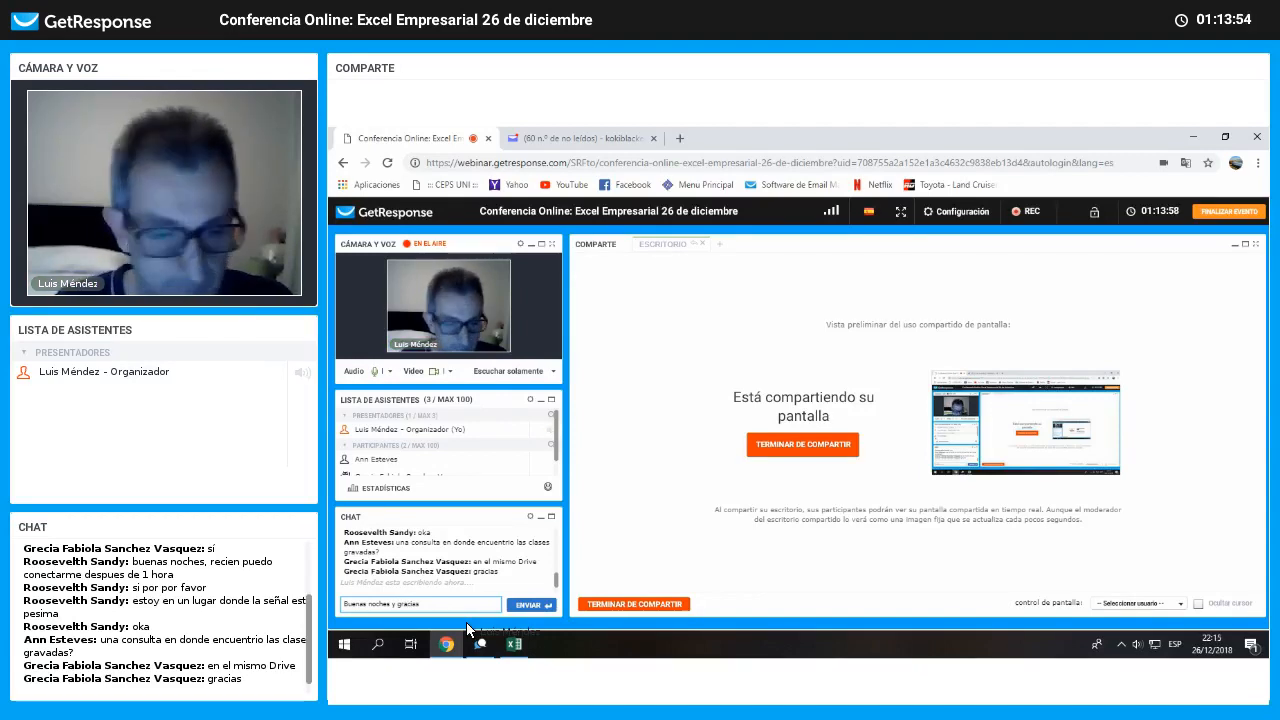
pyautogui.press('Return')
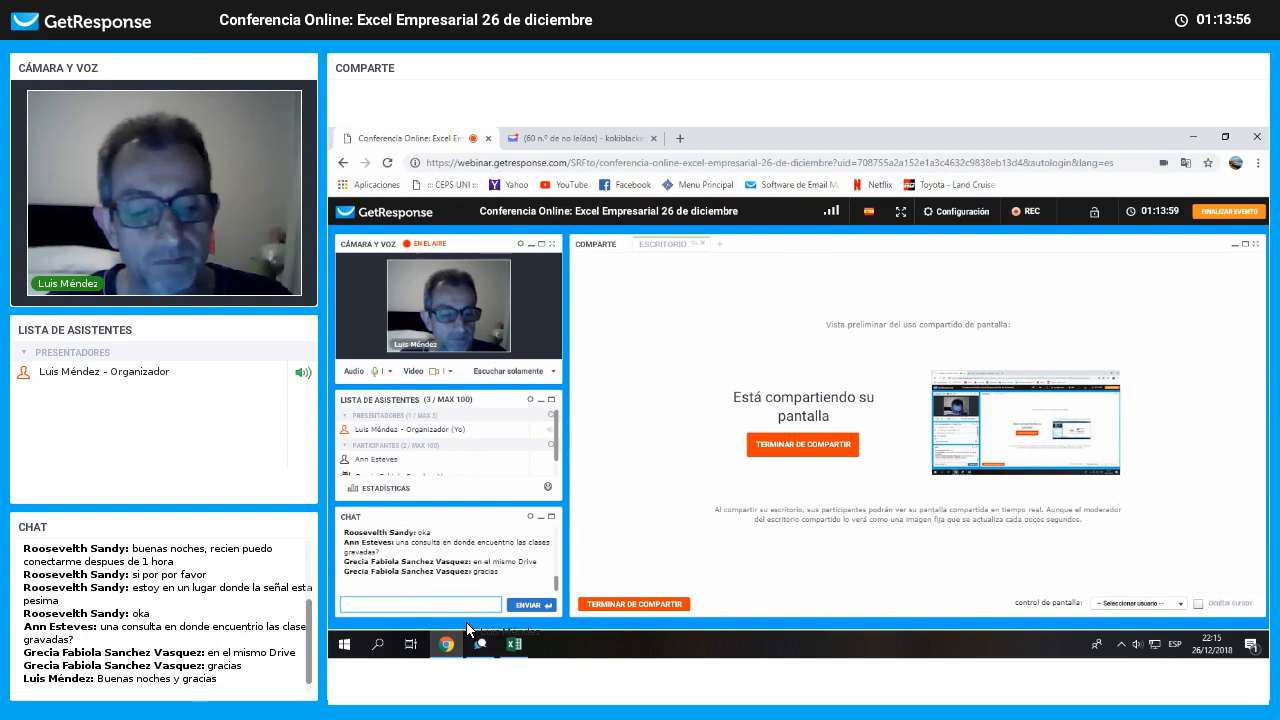